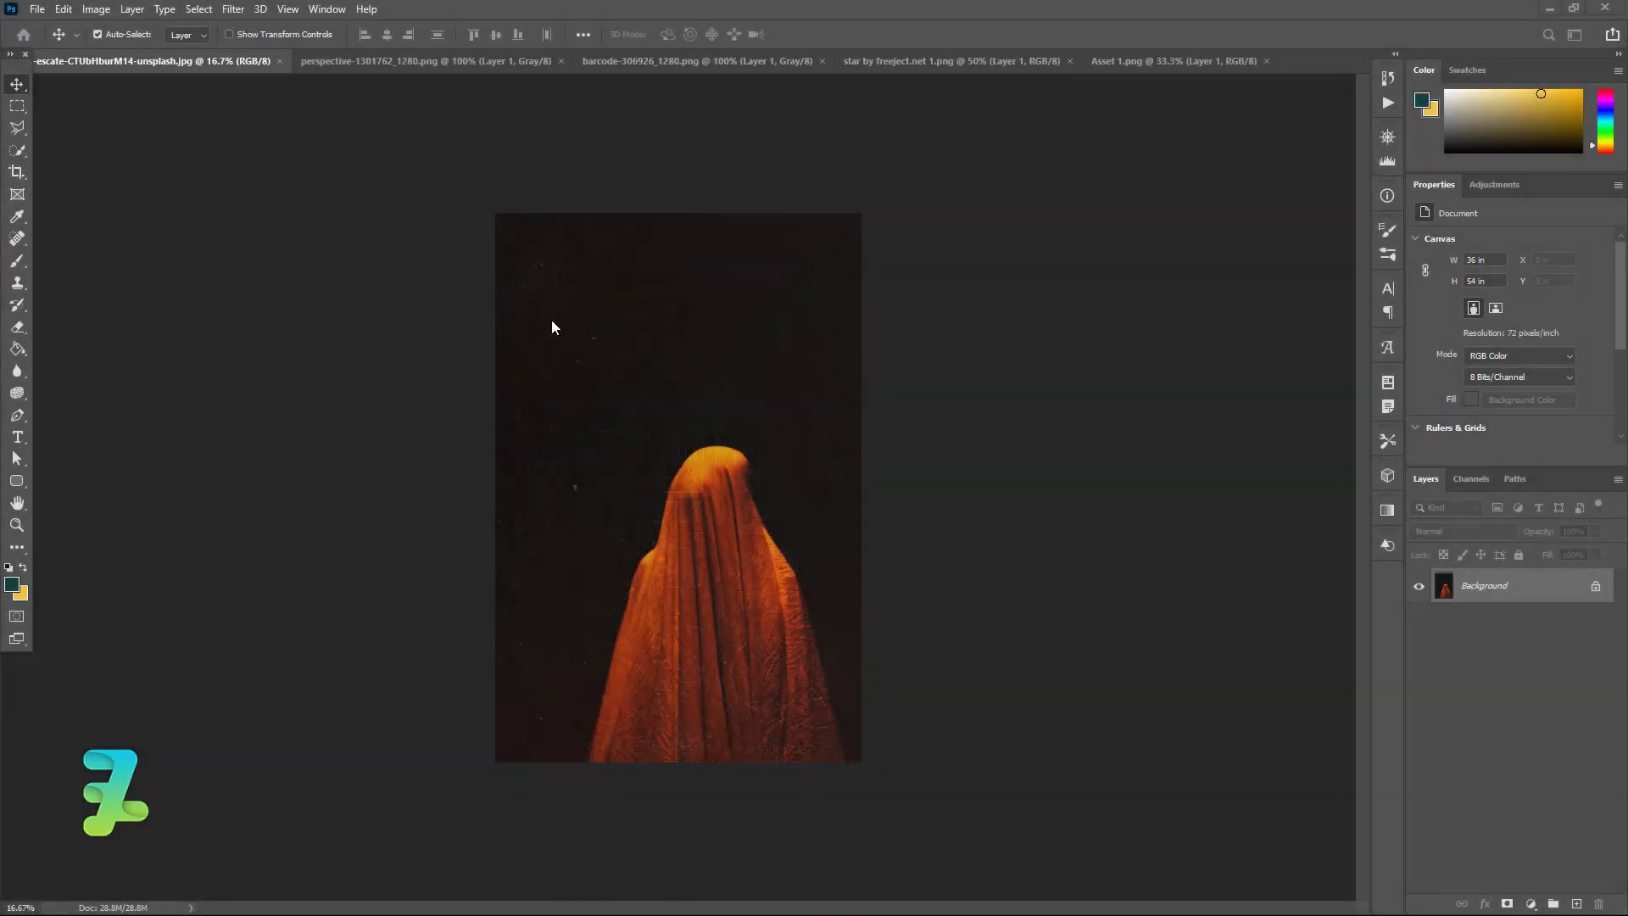
Step: Open the File menu to start a new document over the ghost photo
left_click(38, 9)
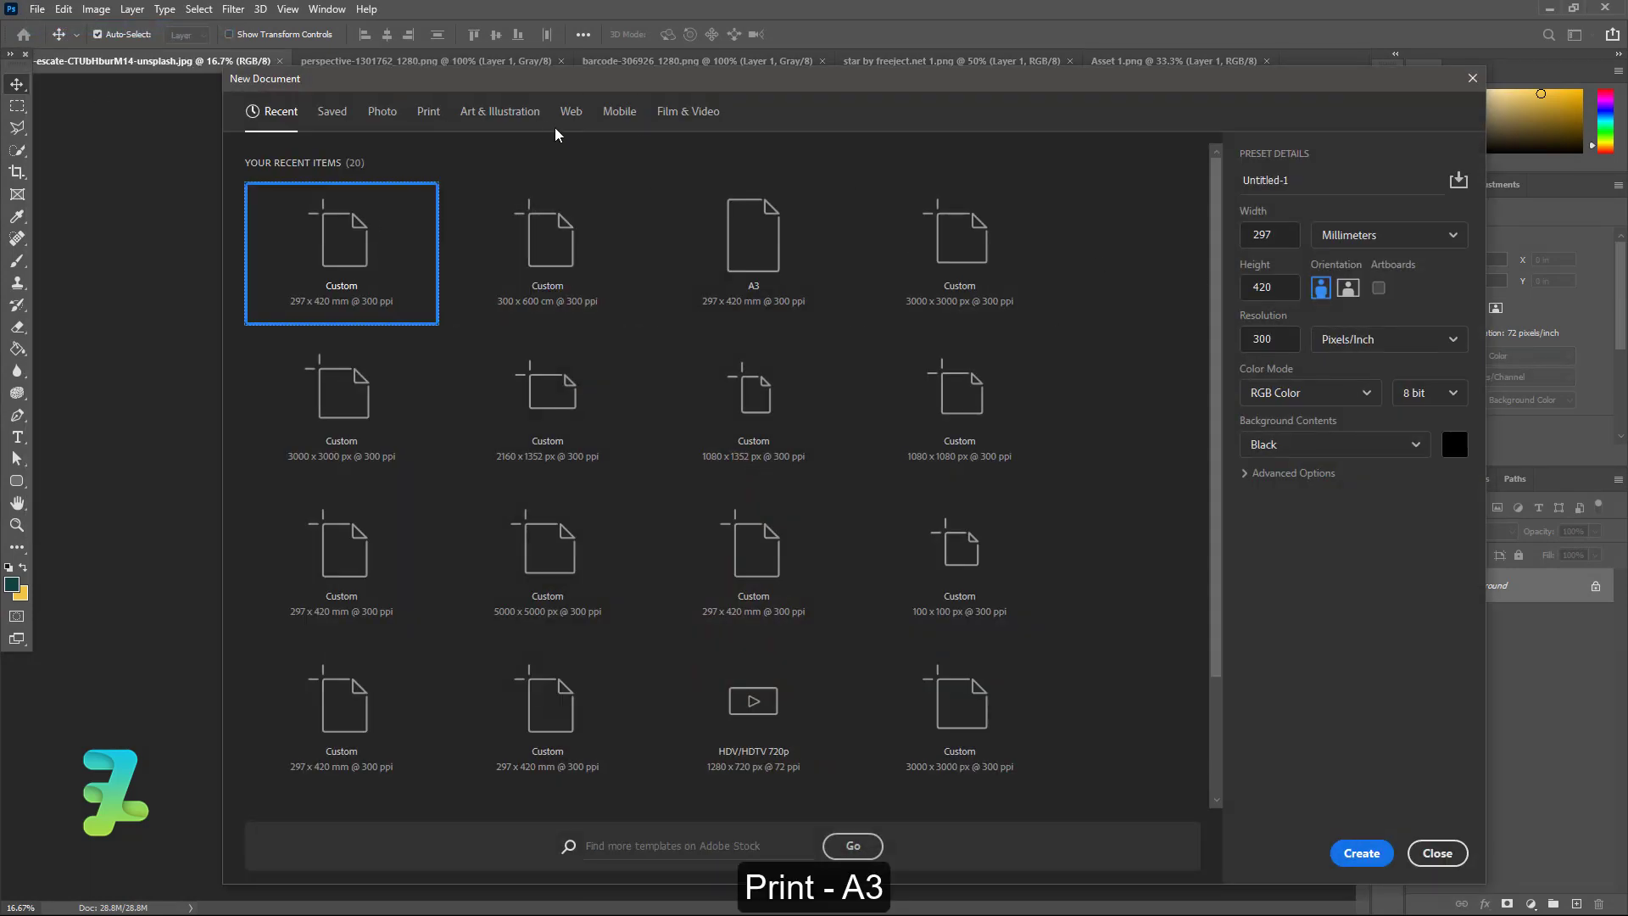
Step: Create a new A3 print document with a black background
left_click(429, 114)
left_click(731, 382)
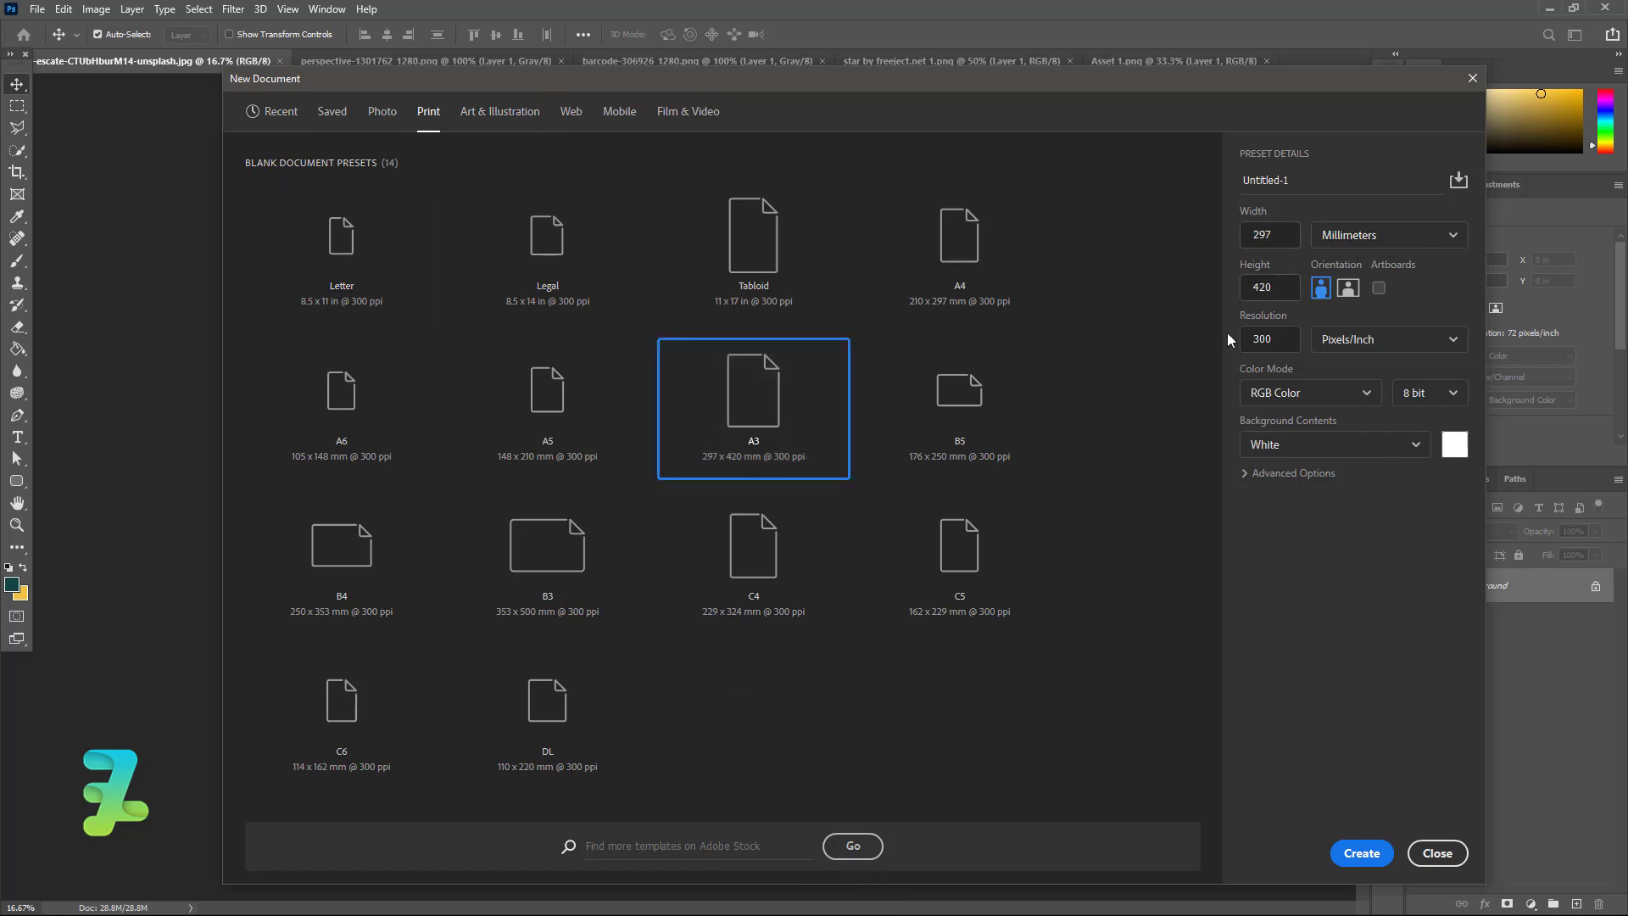
left_click(1288, 445)
left_click(1289, 504)
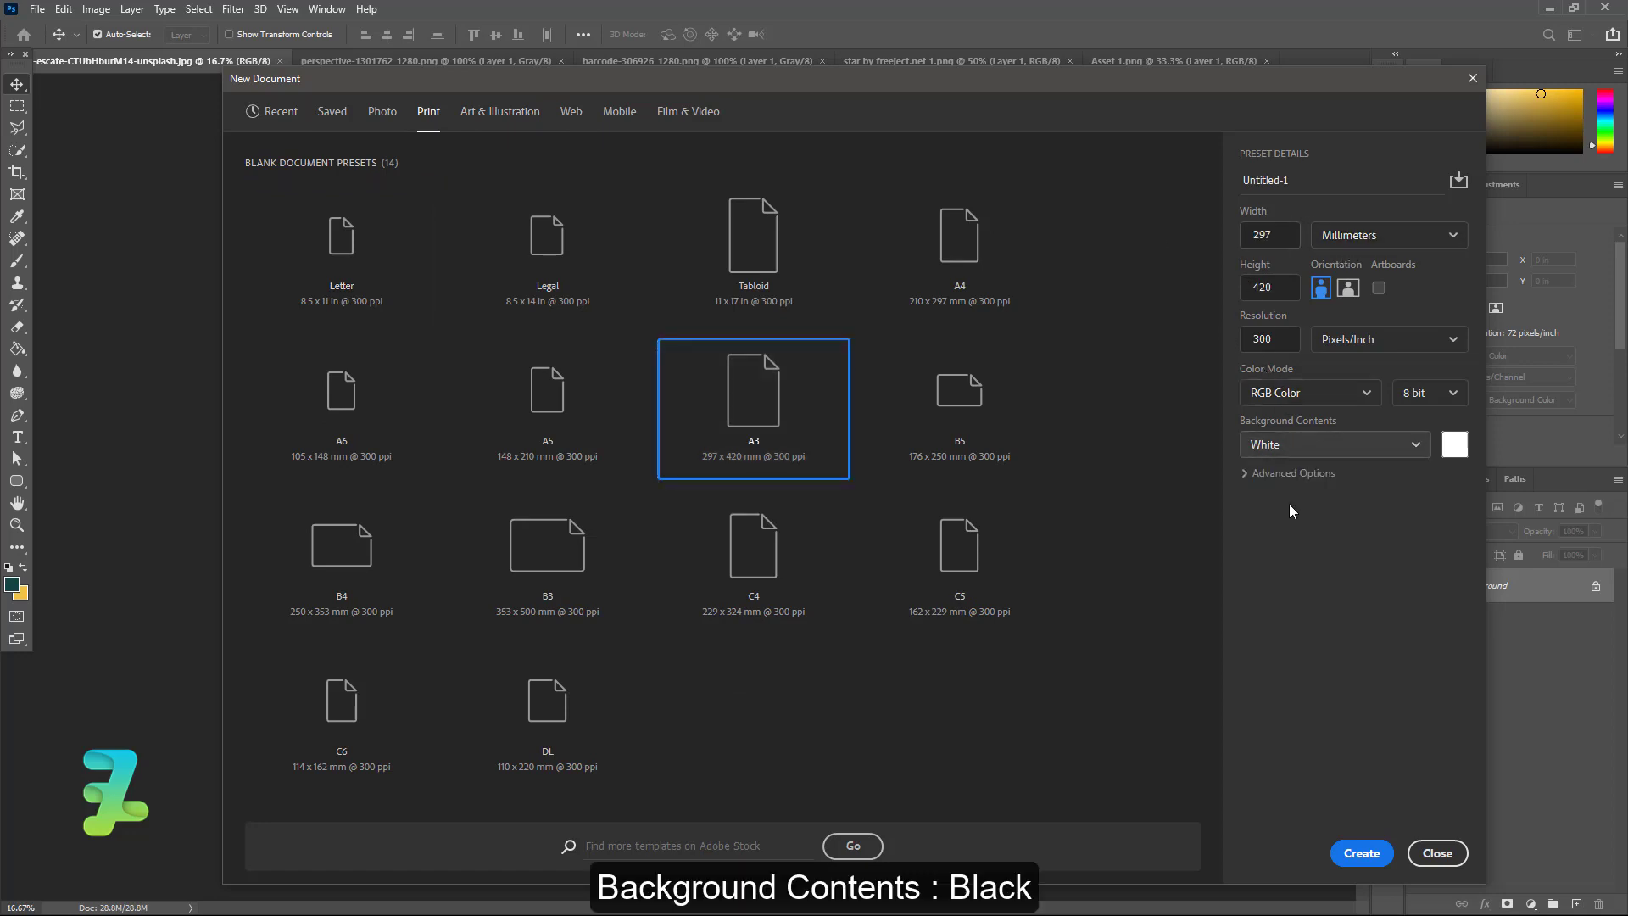
left_click(1365, 853)
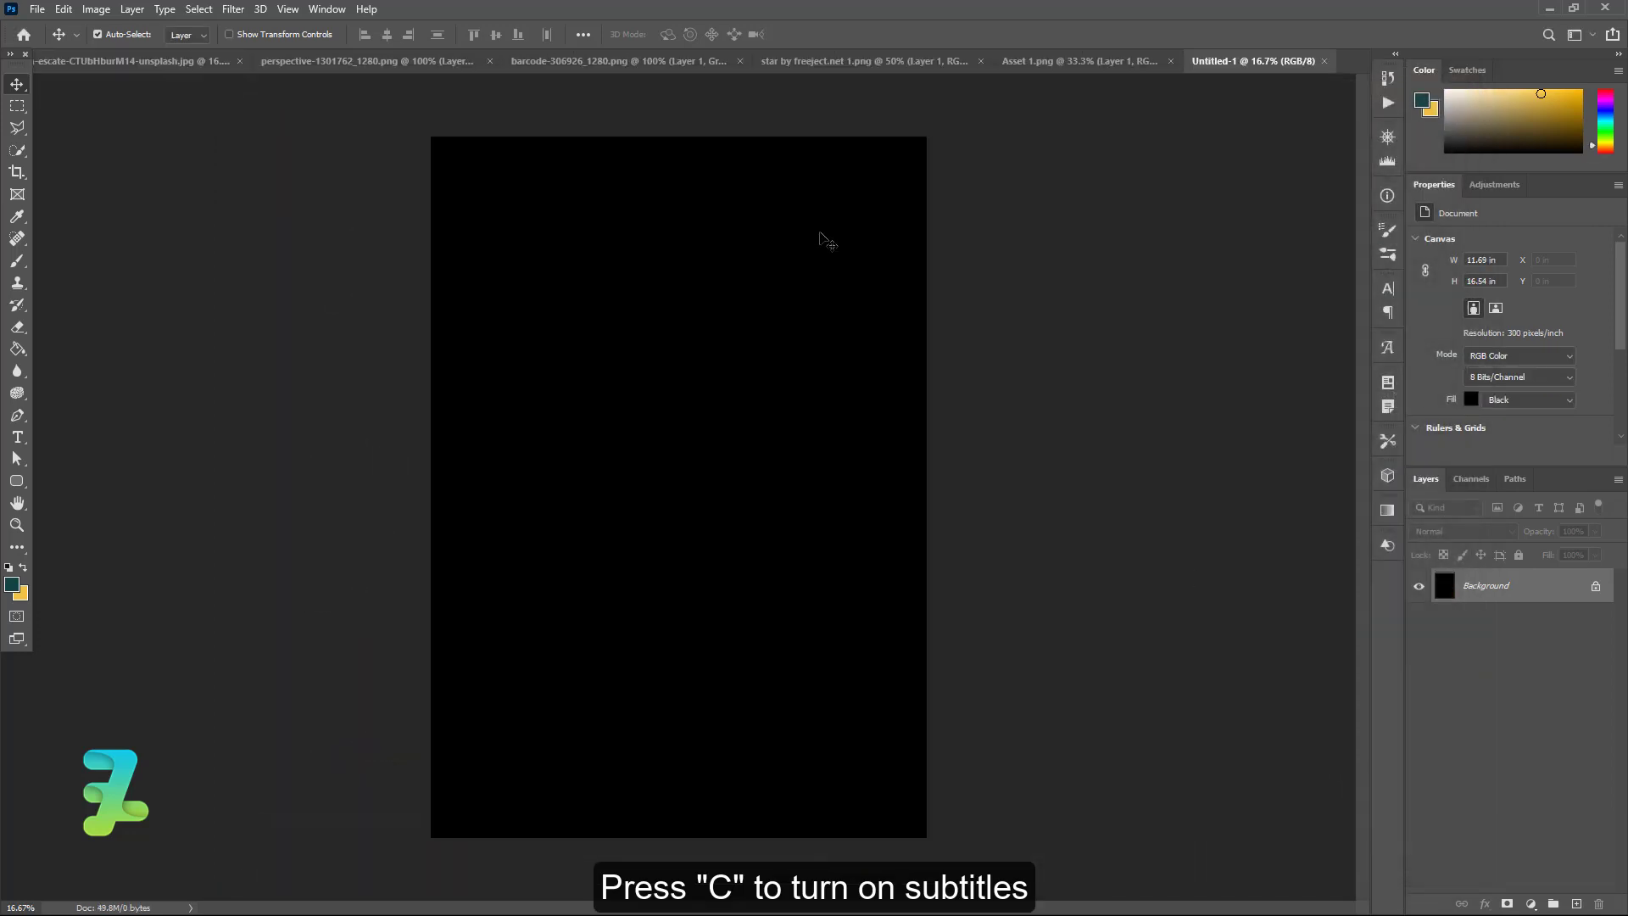
Step: Select the Rectangle Tool with a #ffffff white fill
left_click(16, 477)
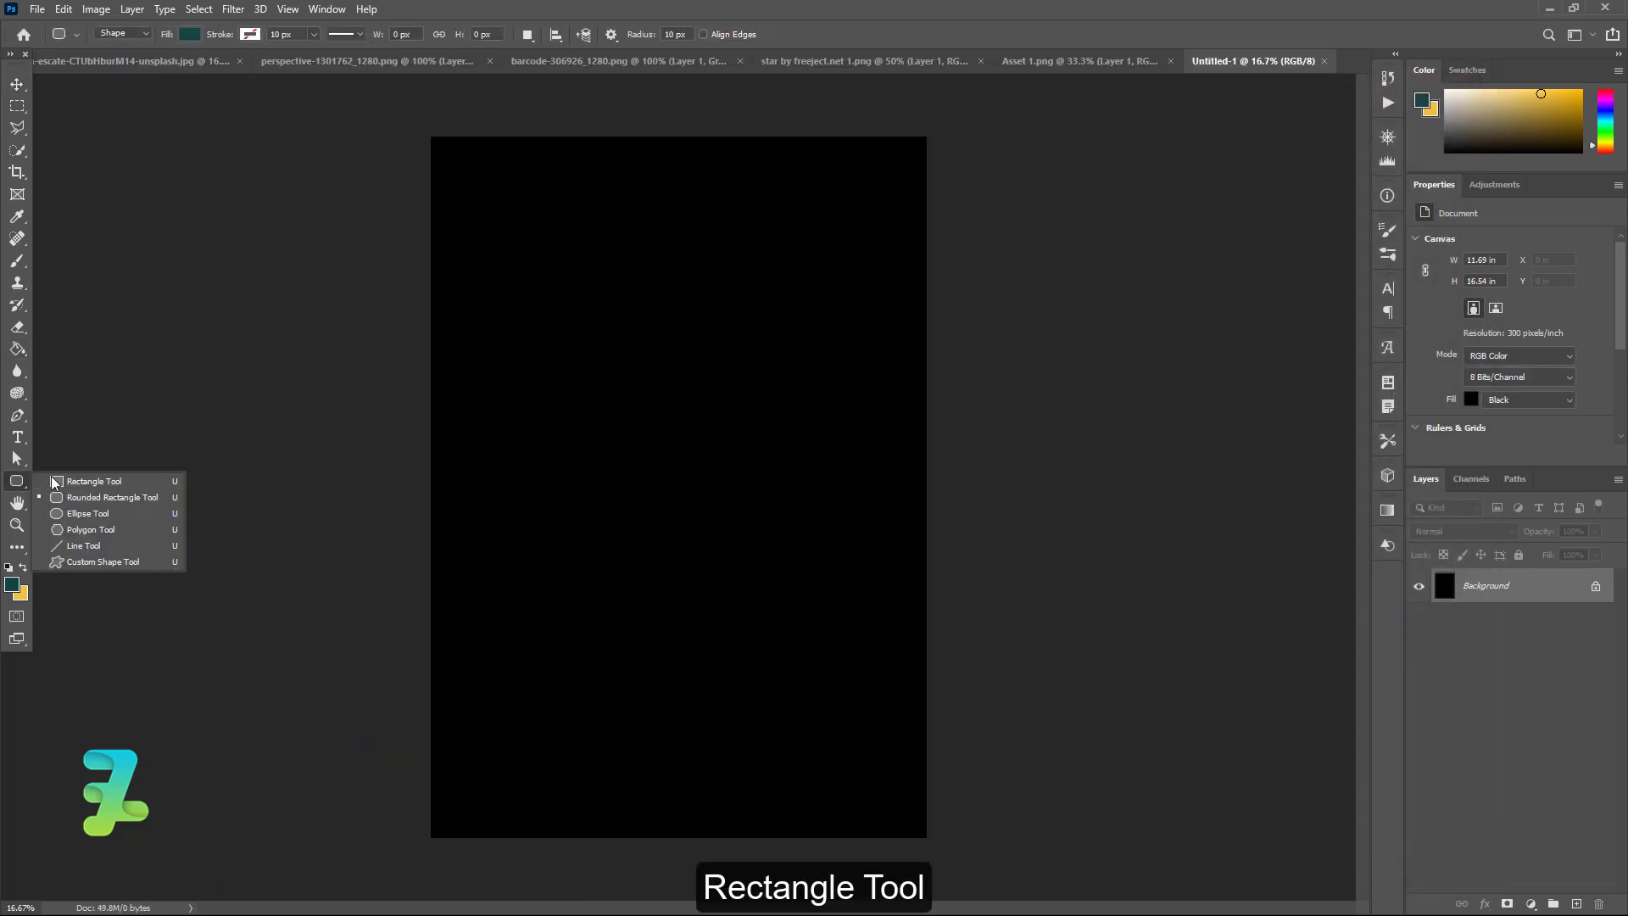
left_click(69, 486)
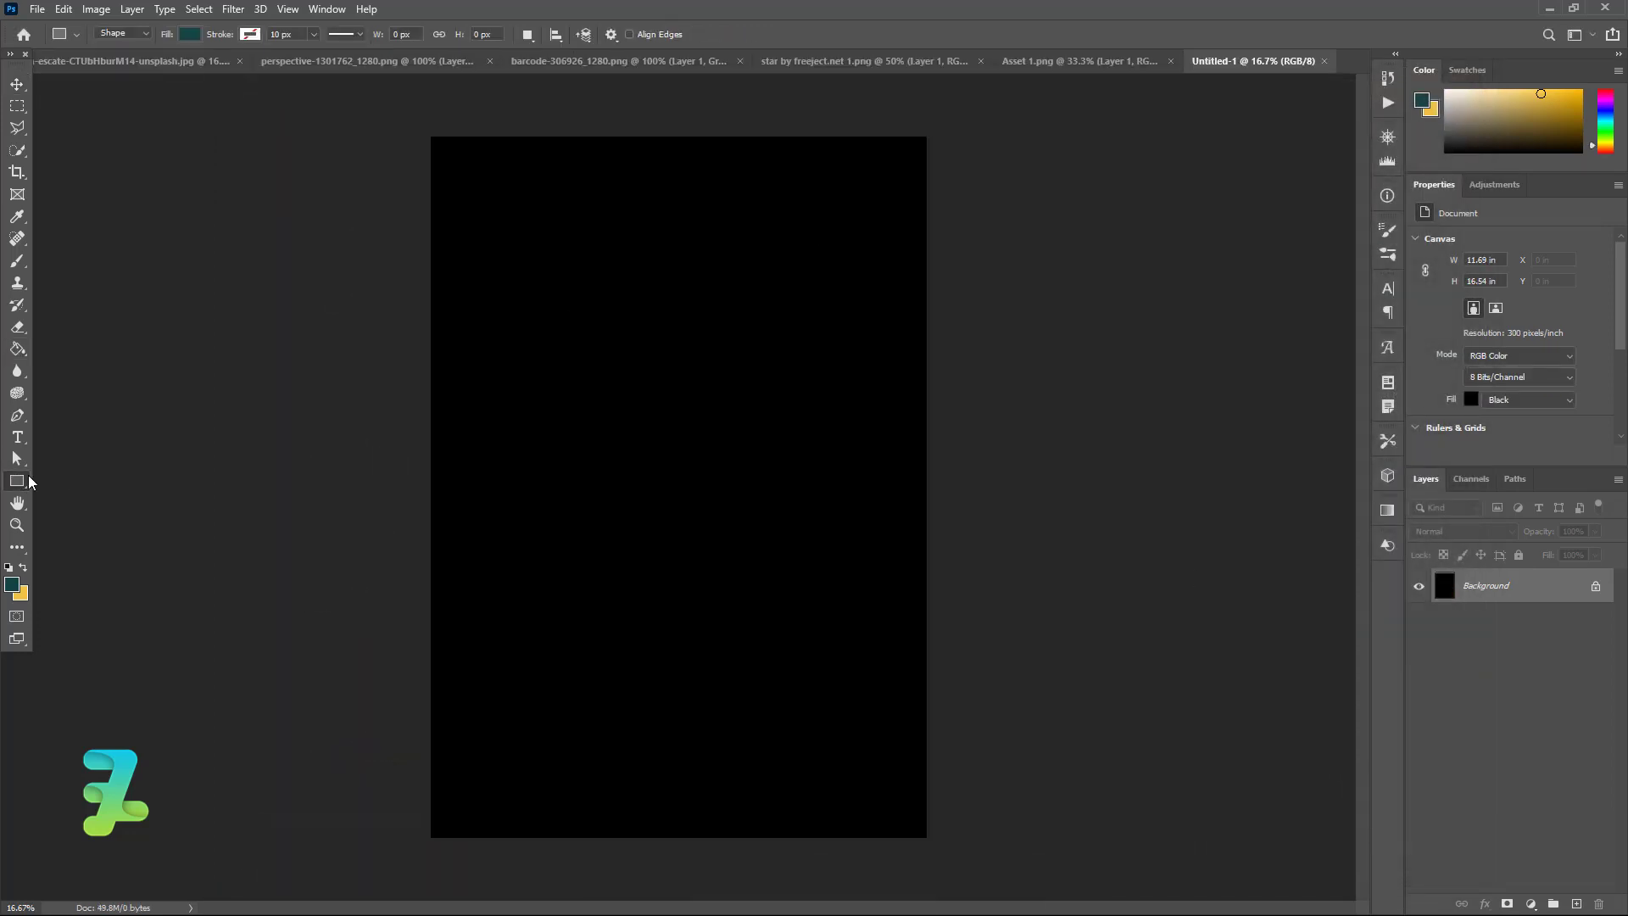
left_click(190, 34)
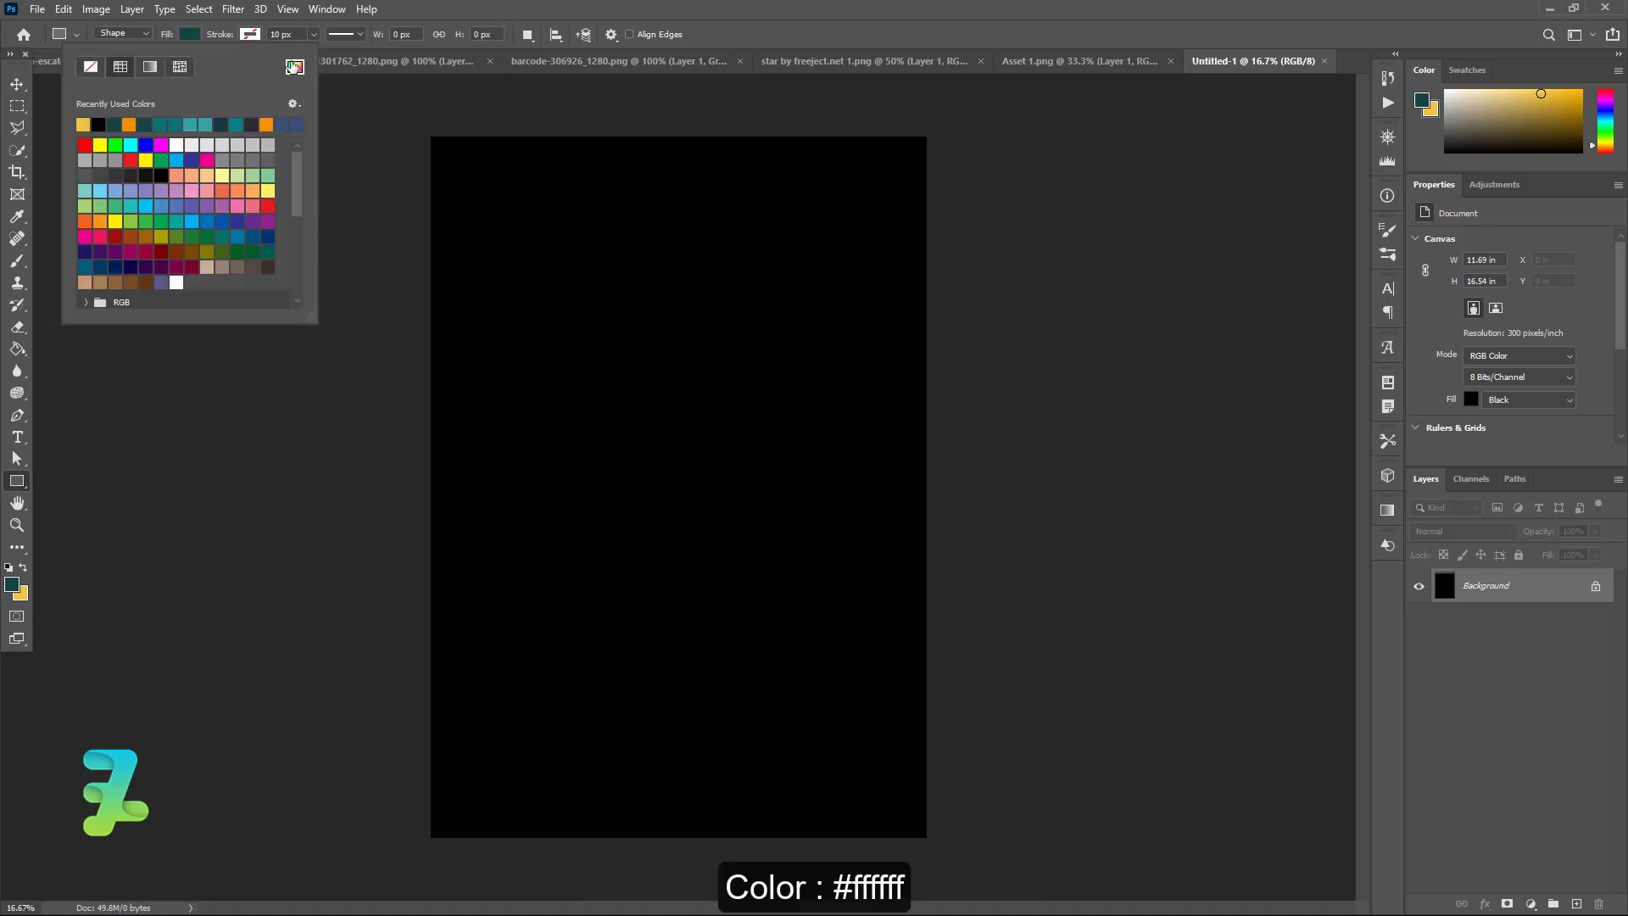
left_click(294, 66)
type("ffffff")
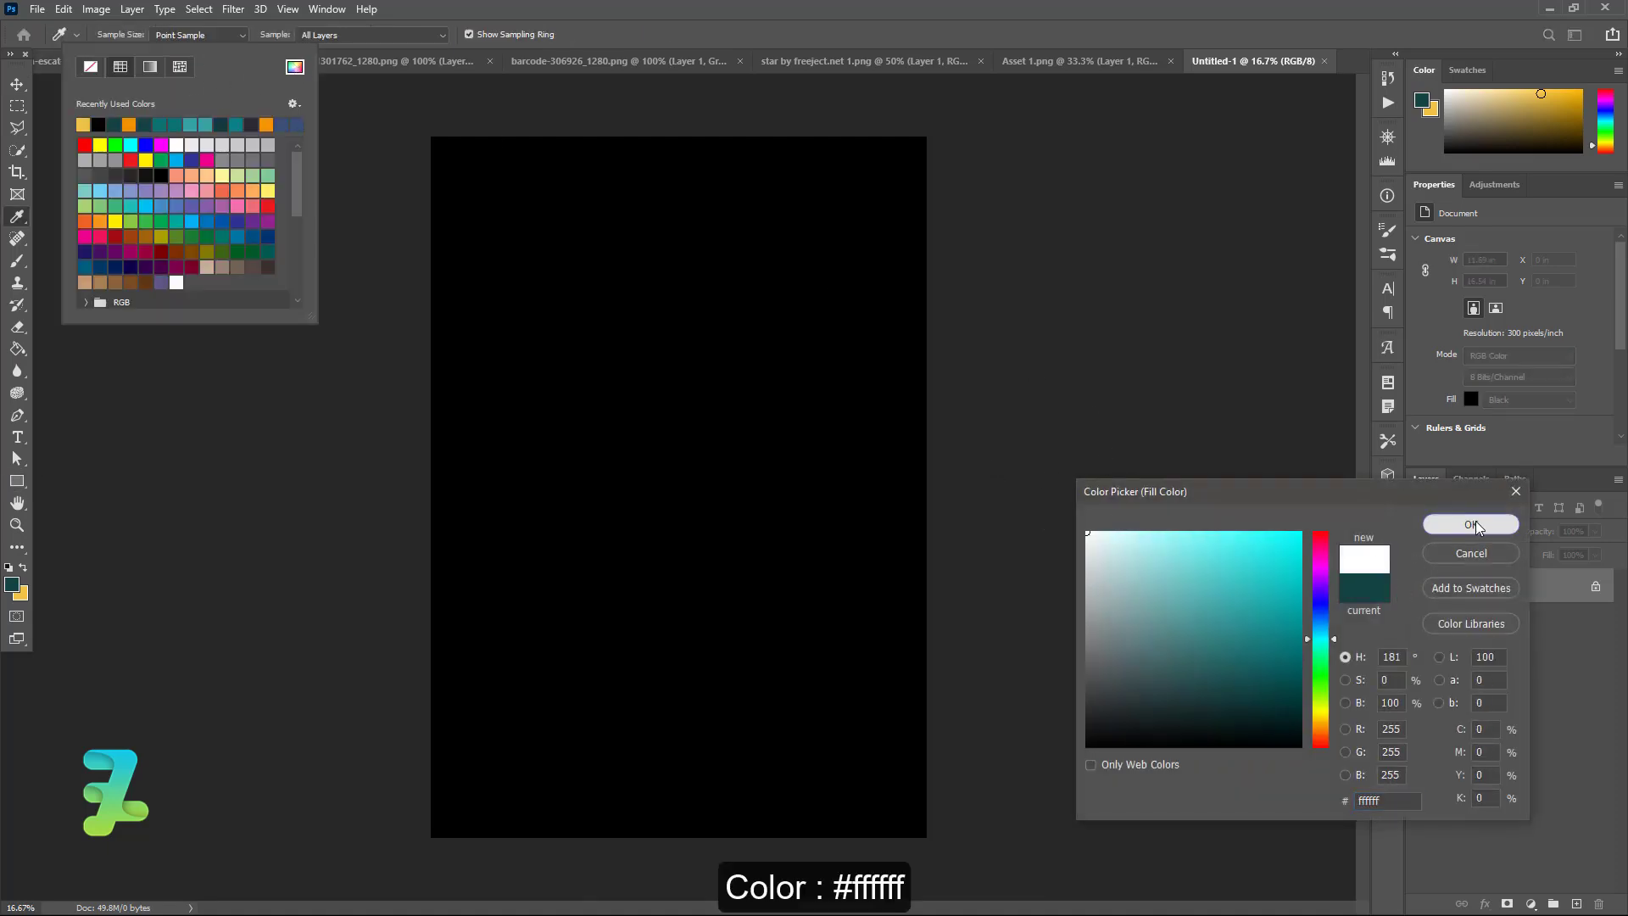
left_click(1471, 524)
Step: Draw a tall white rectangle on a new layer, centre it vertically, and shift it right
left_click(1576, 903)
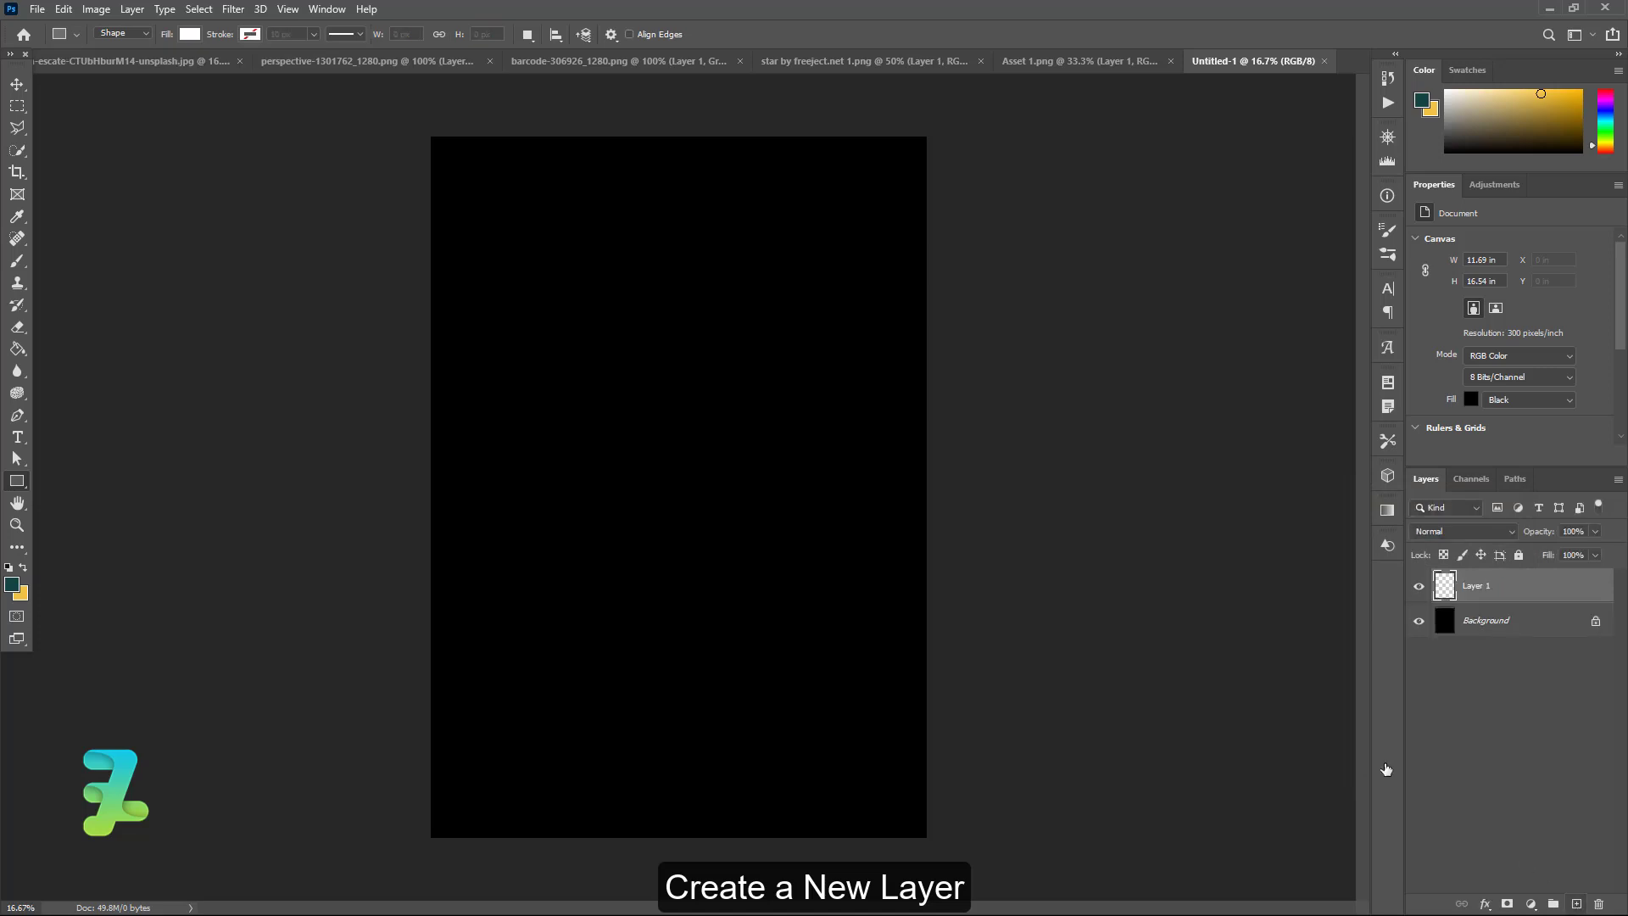
mouse_move(878, 319)
left_mouse_down()
mouse_move(747, 491)
mouse_move(661, 725)
left_mouse_up()
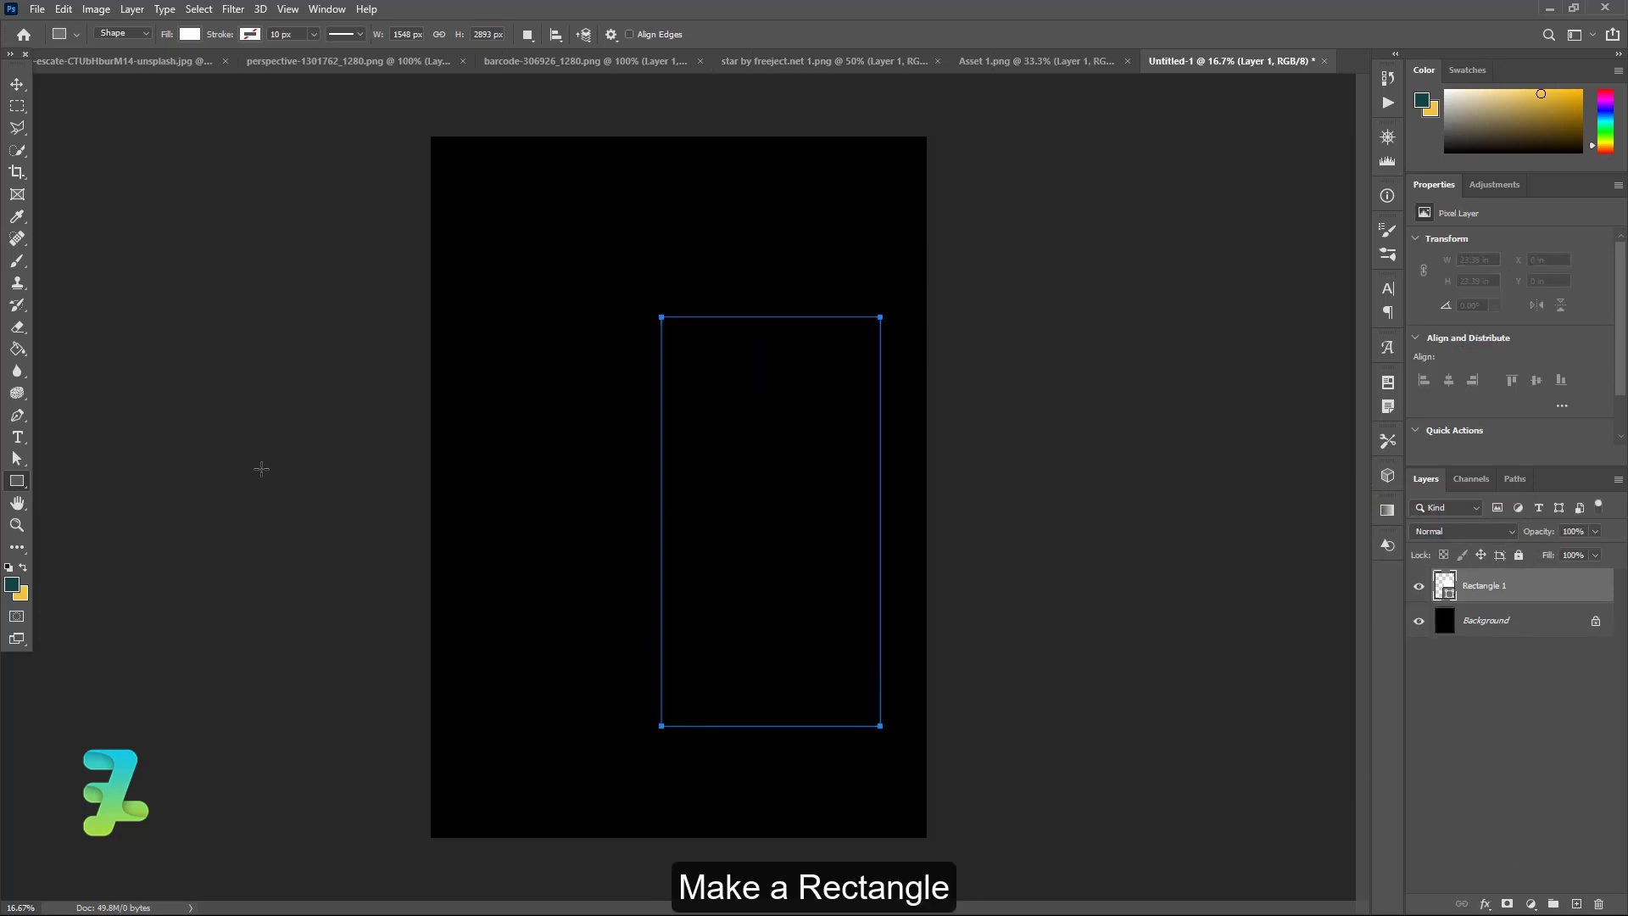
left_click(17, 84)
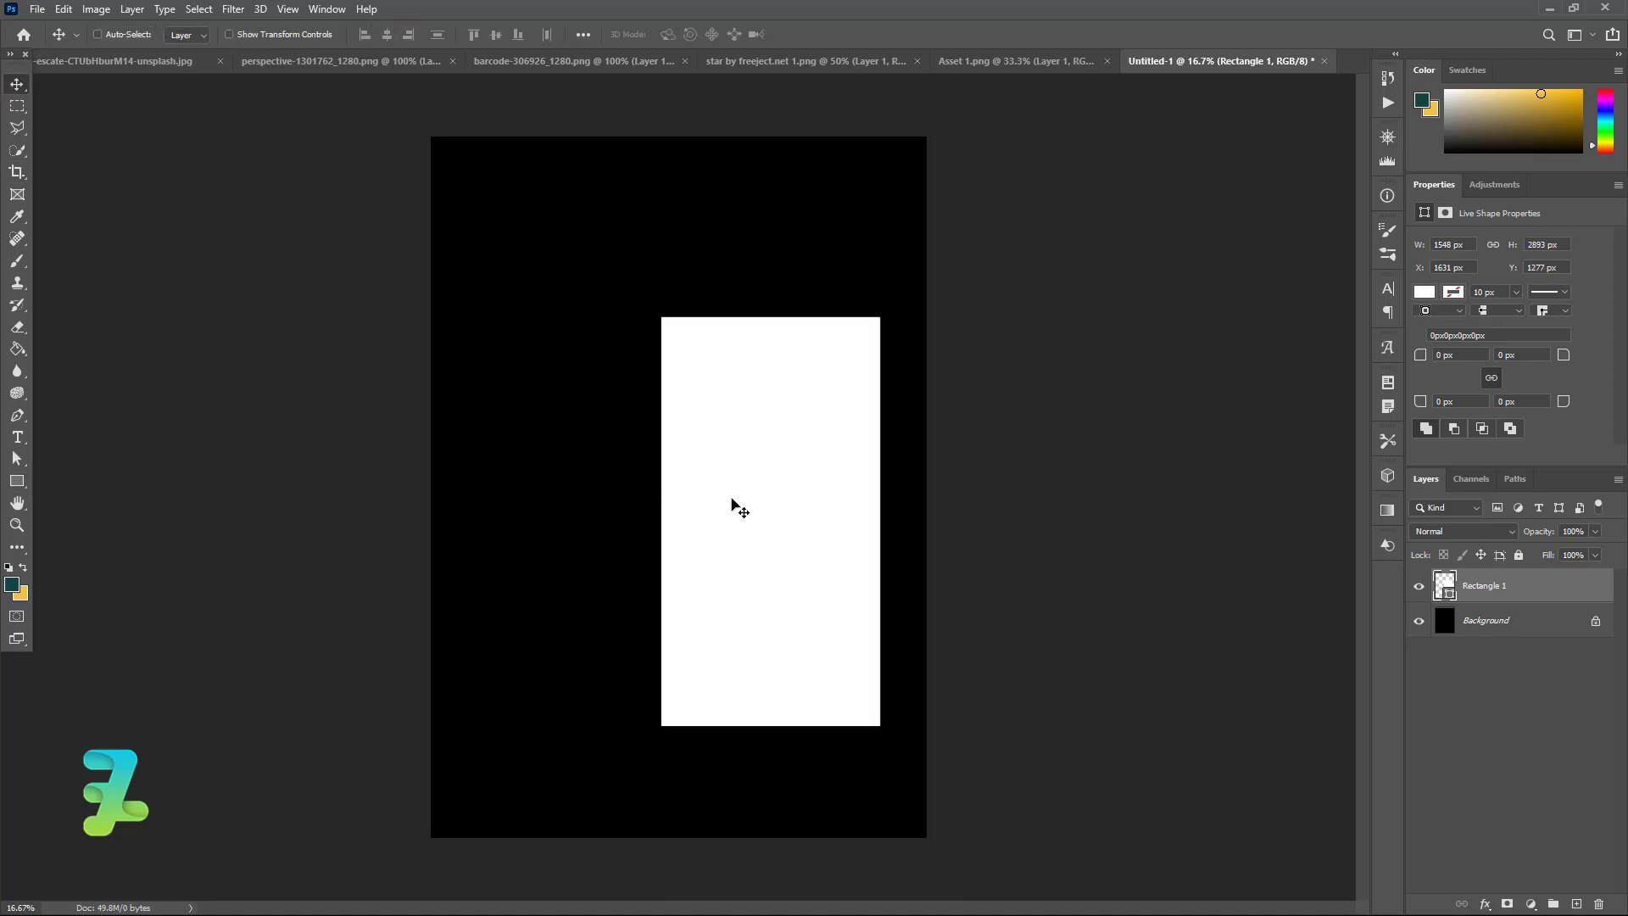
key("ctrl+a")
left_click(496, 34)
key("ctrl+d")
left_click_drag(760, 397, 782, 395)
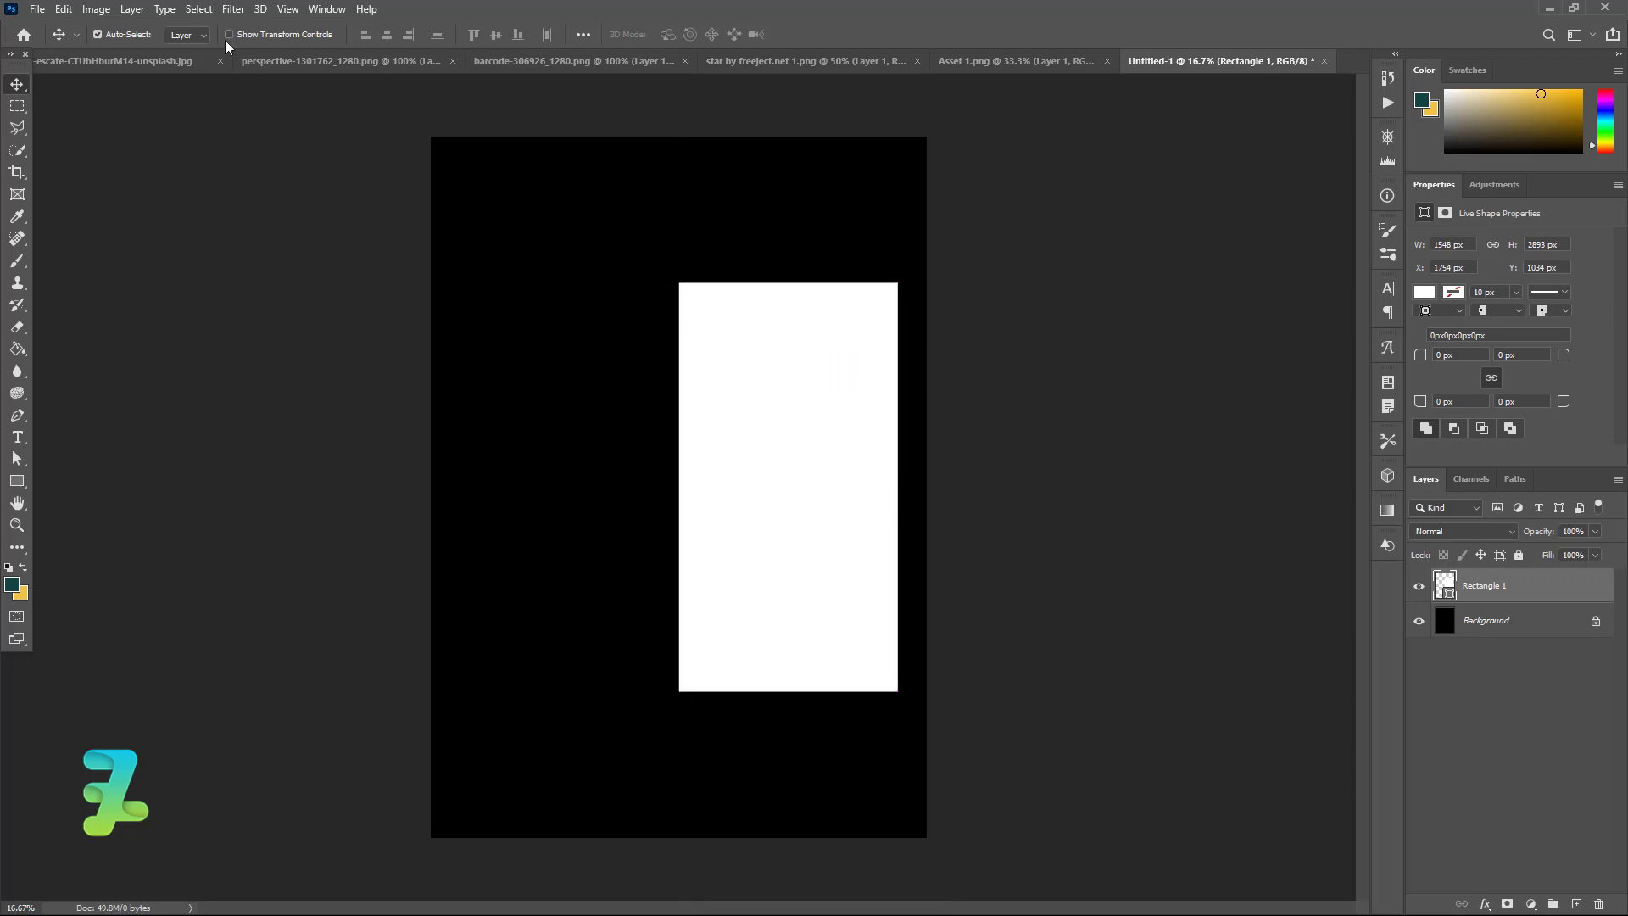
left_click(289, 9)
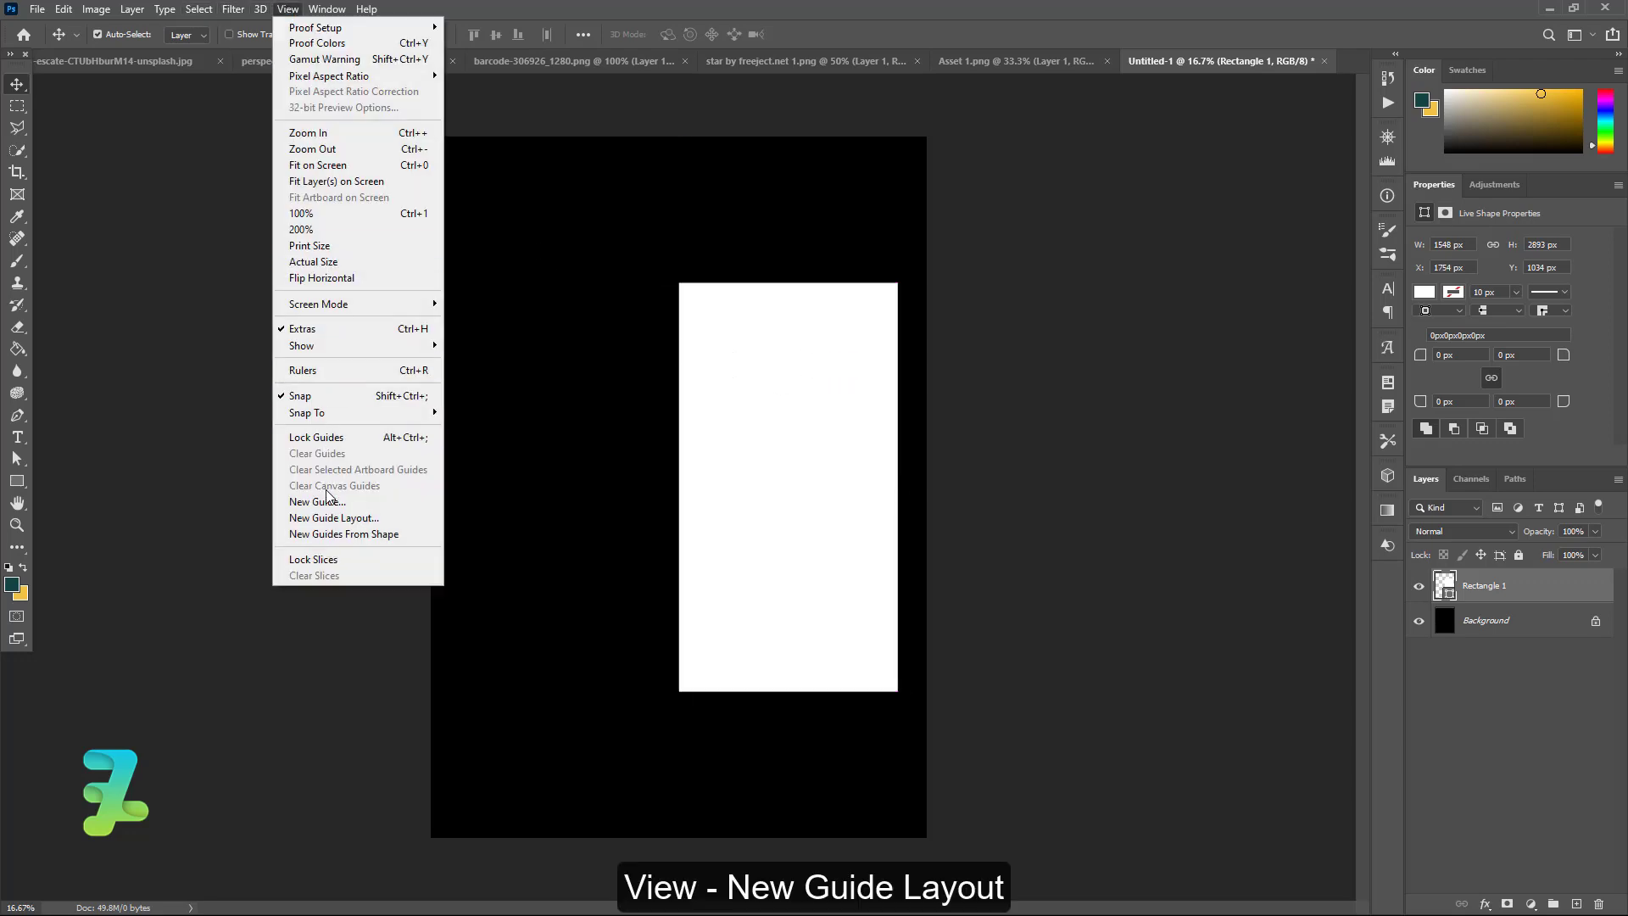
Step: Add 0.5 in margin guides without columns and move the rectangle onto the right margin
left_click(333, 518)
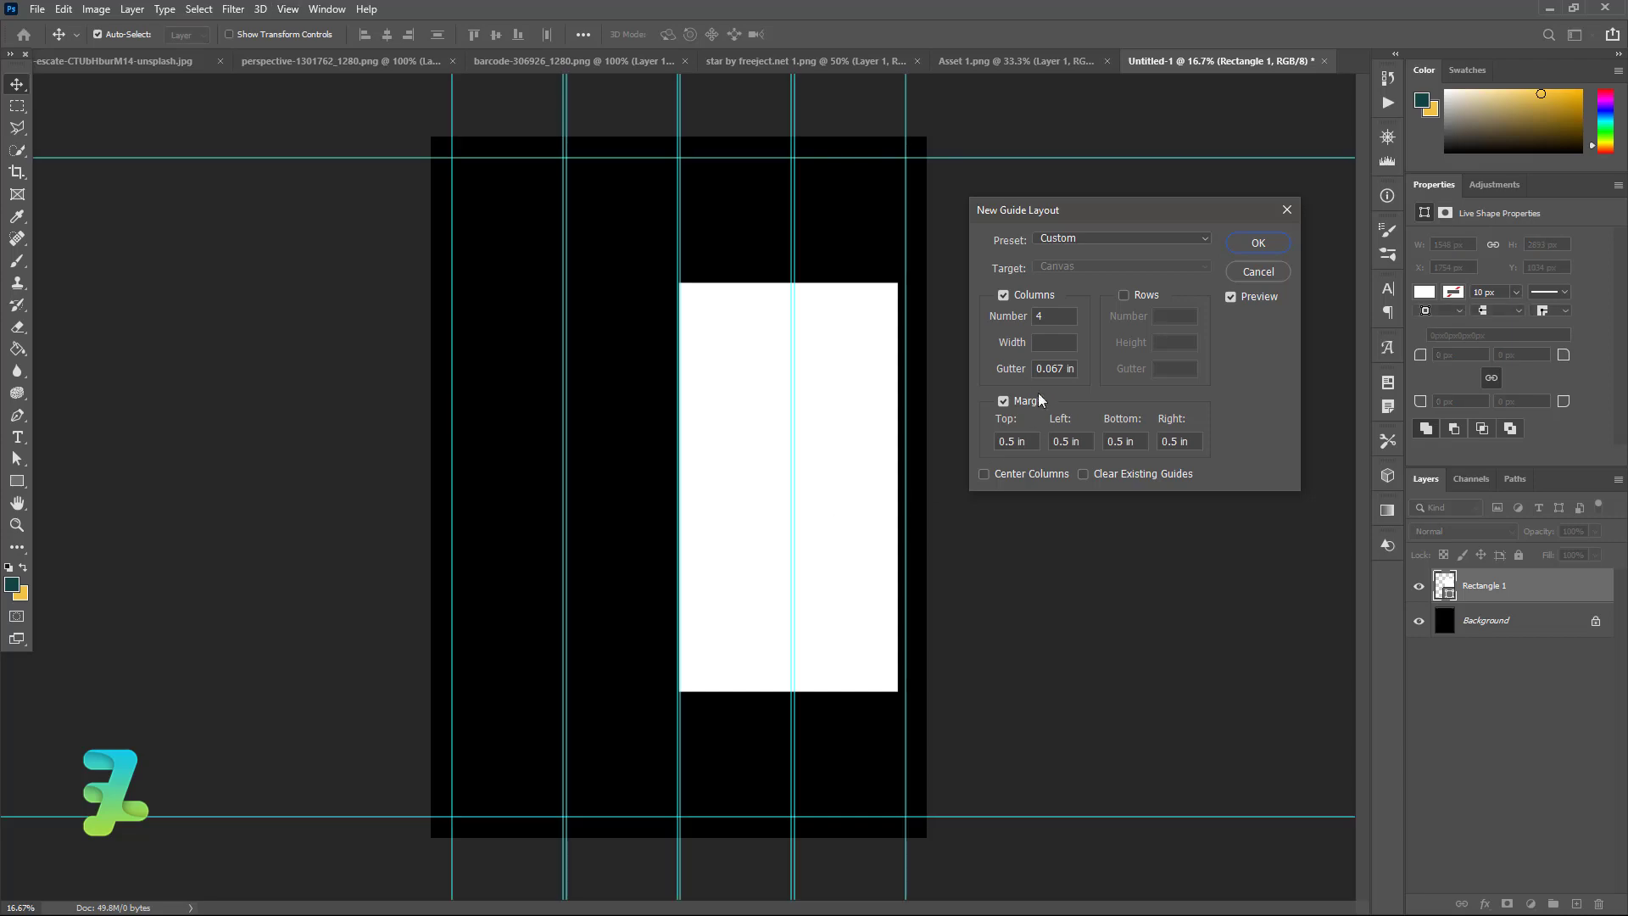
left_click(1004, 296)
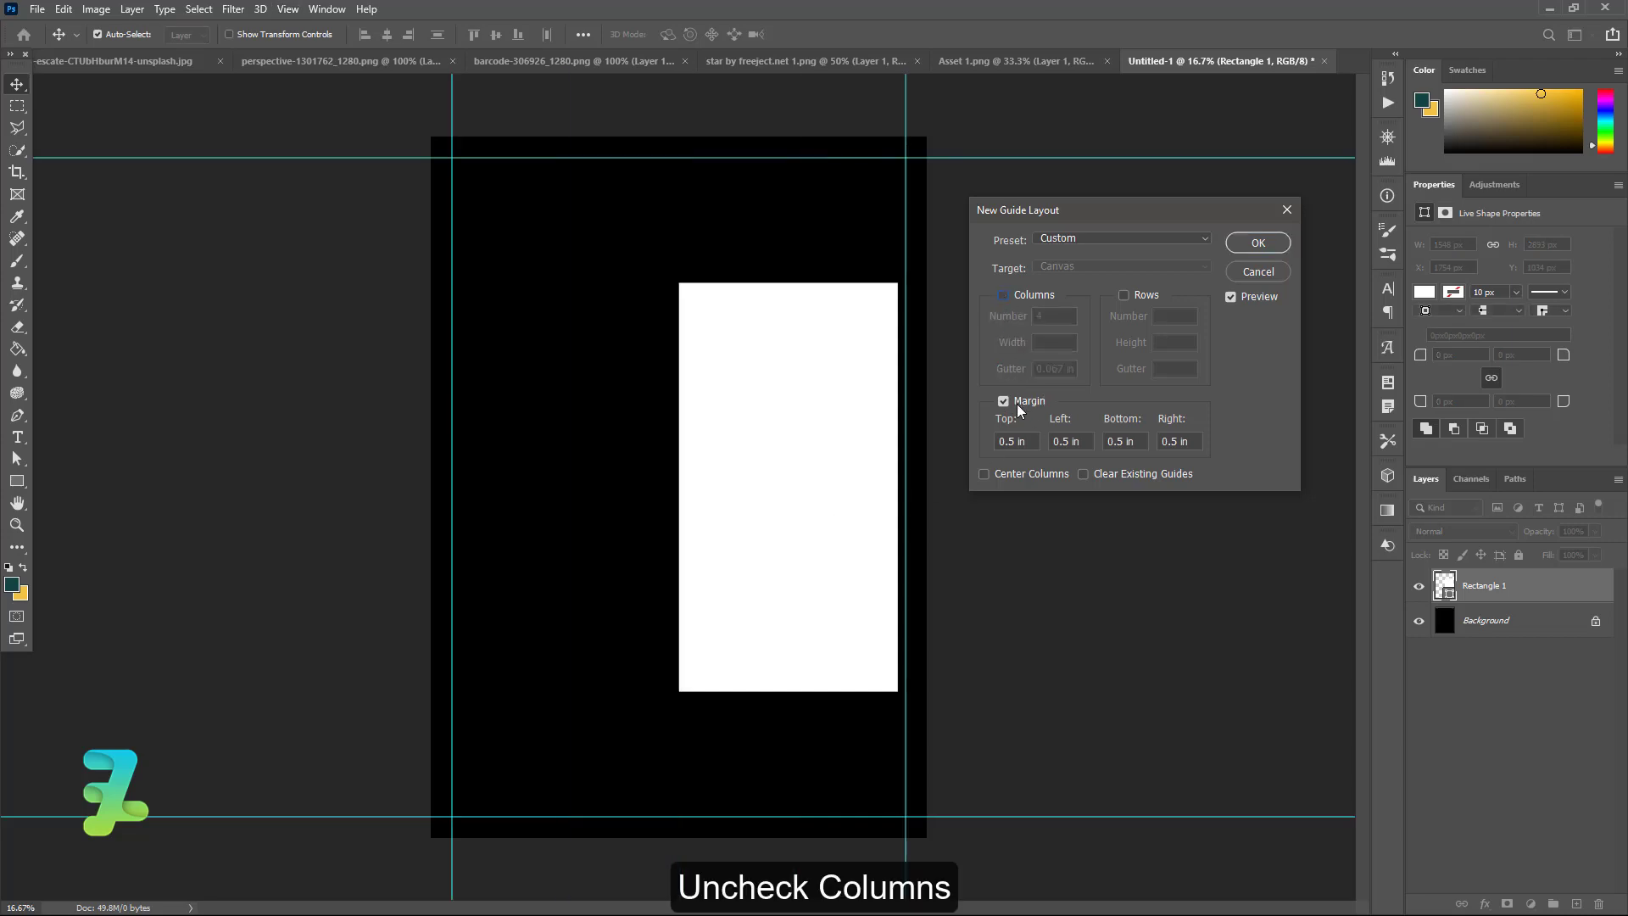
left_click(1258, 243)
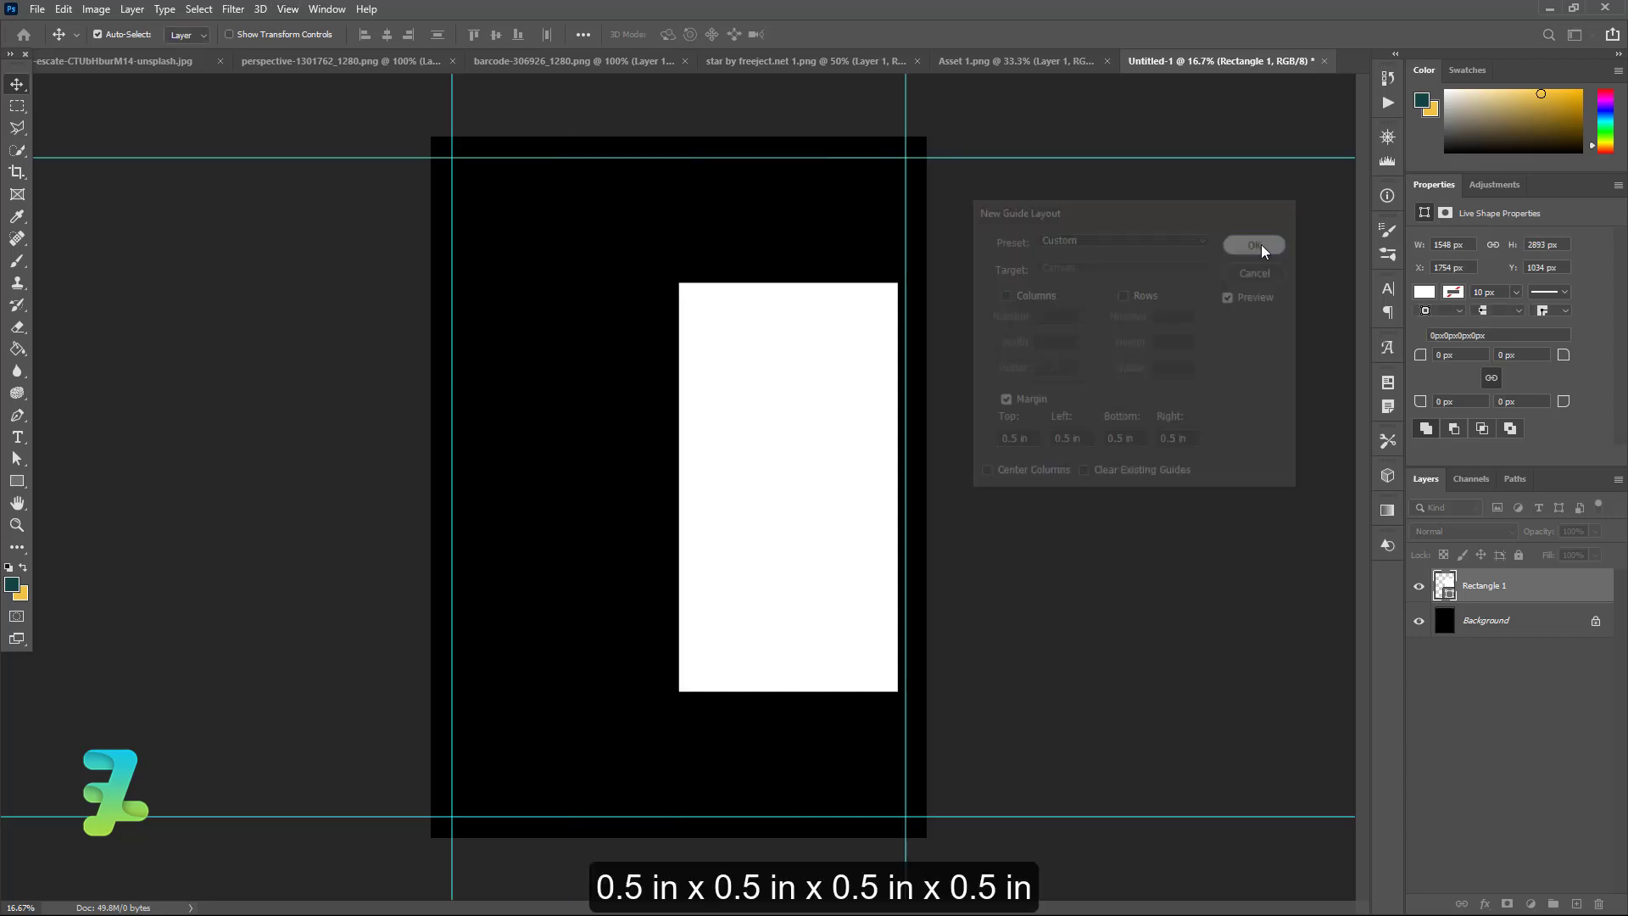
left_click_drag(835, 363, 844, 363)
Step: Draw a tall narrow rounded-rectangle bar on a new layer
left_click(19, 483)
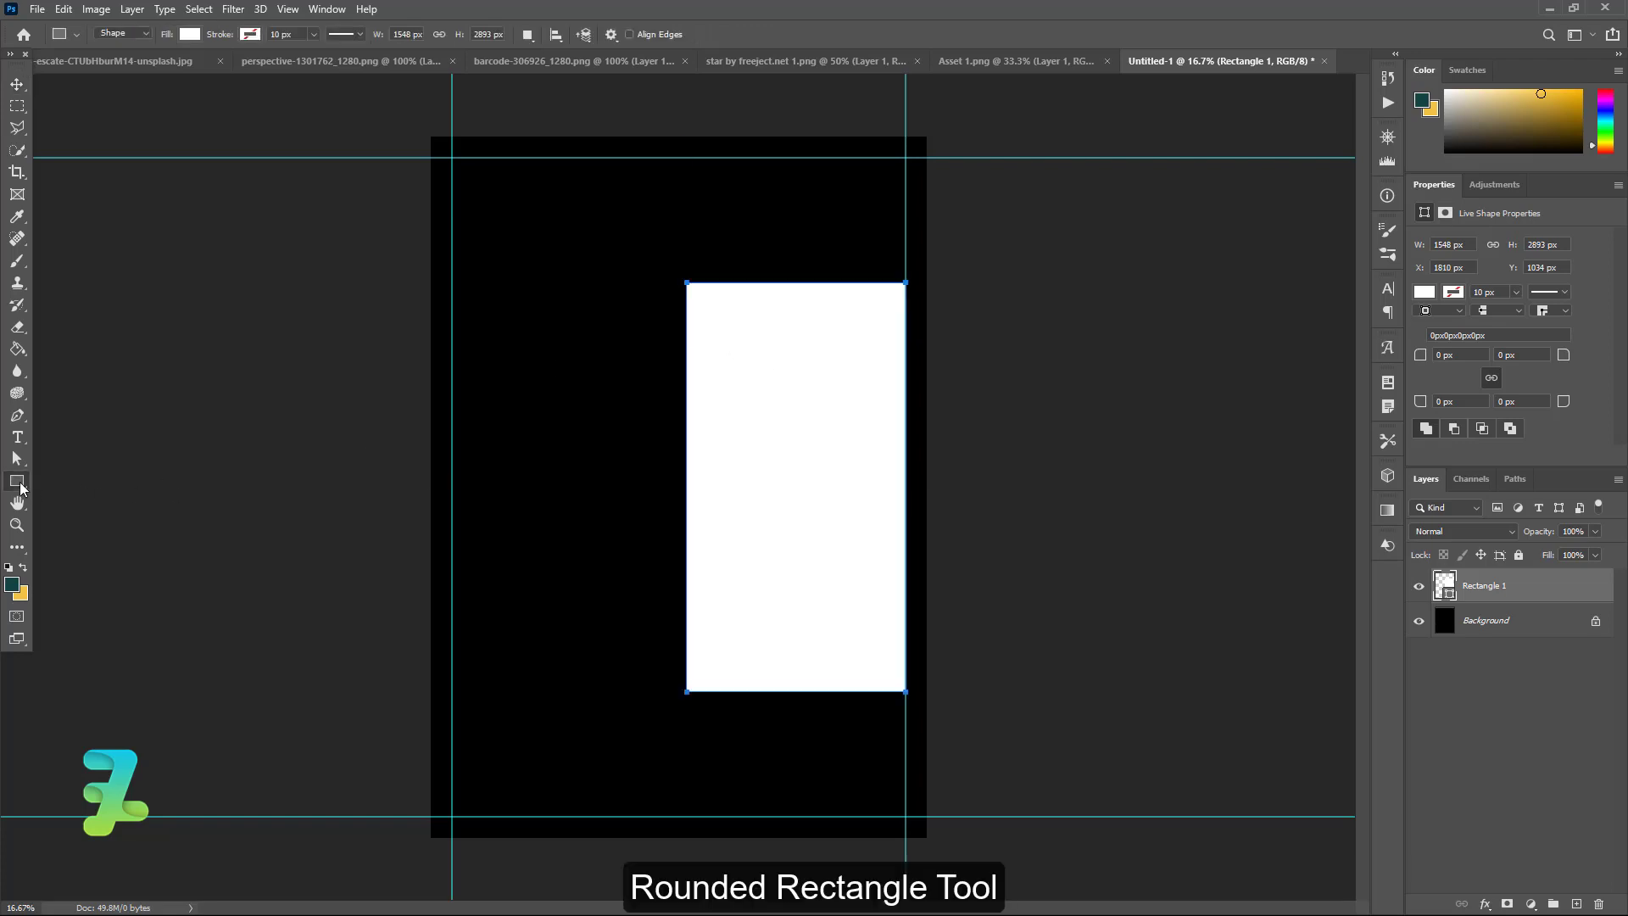
right_click(18, 483)
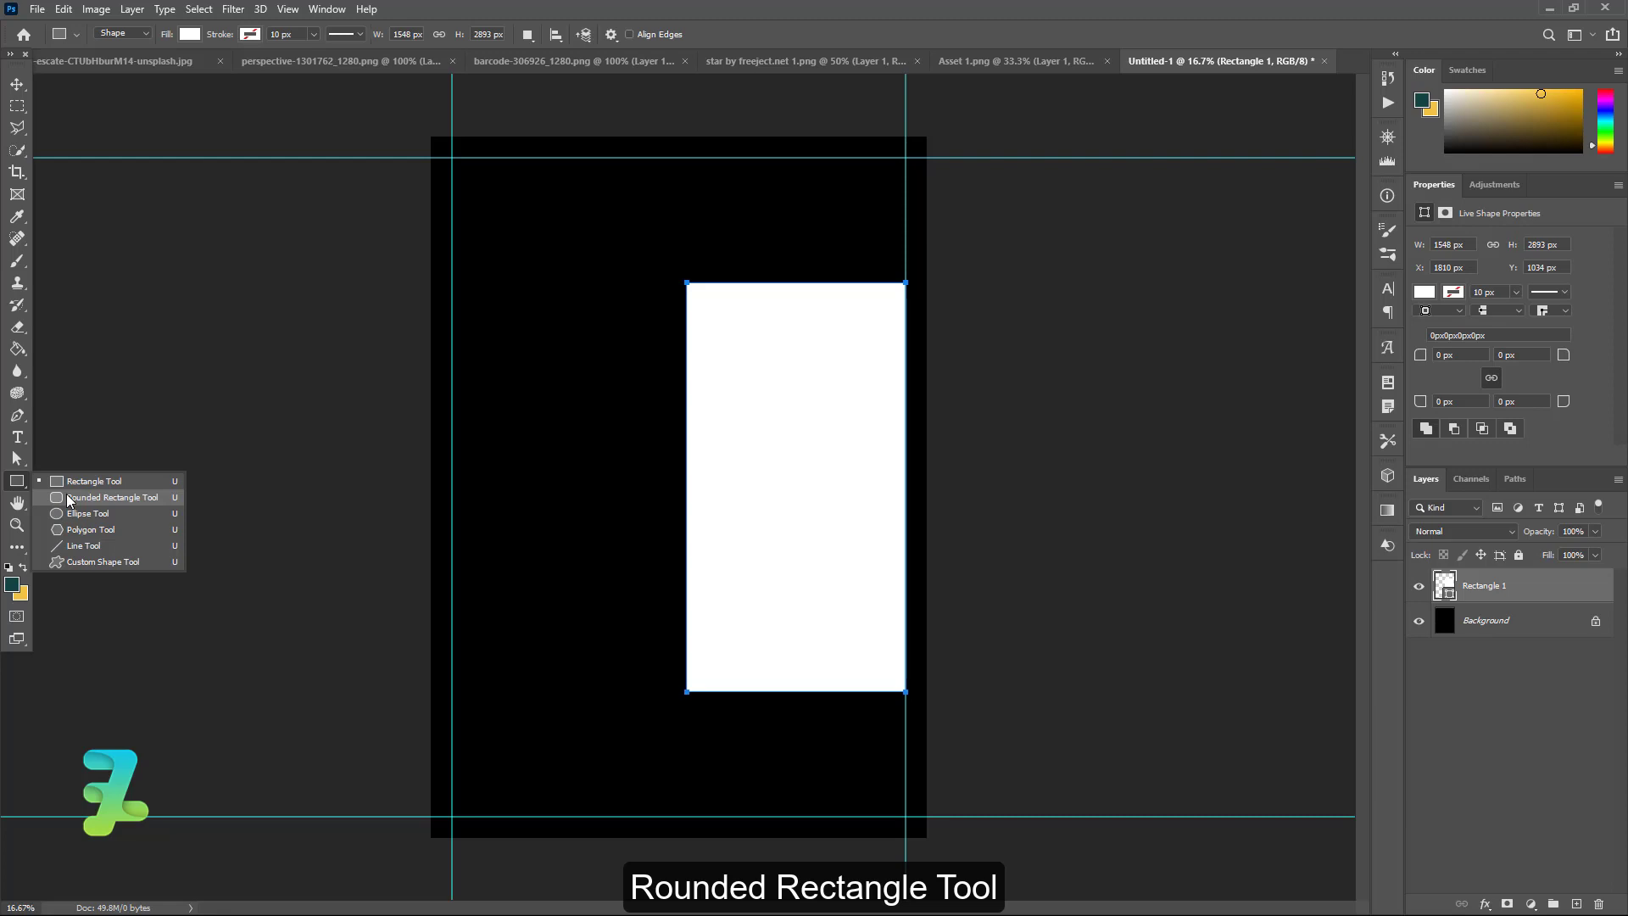
left_click(70, 501)
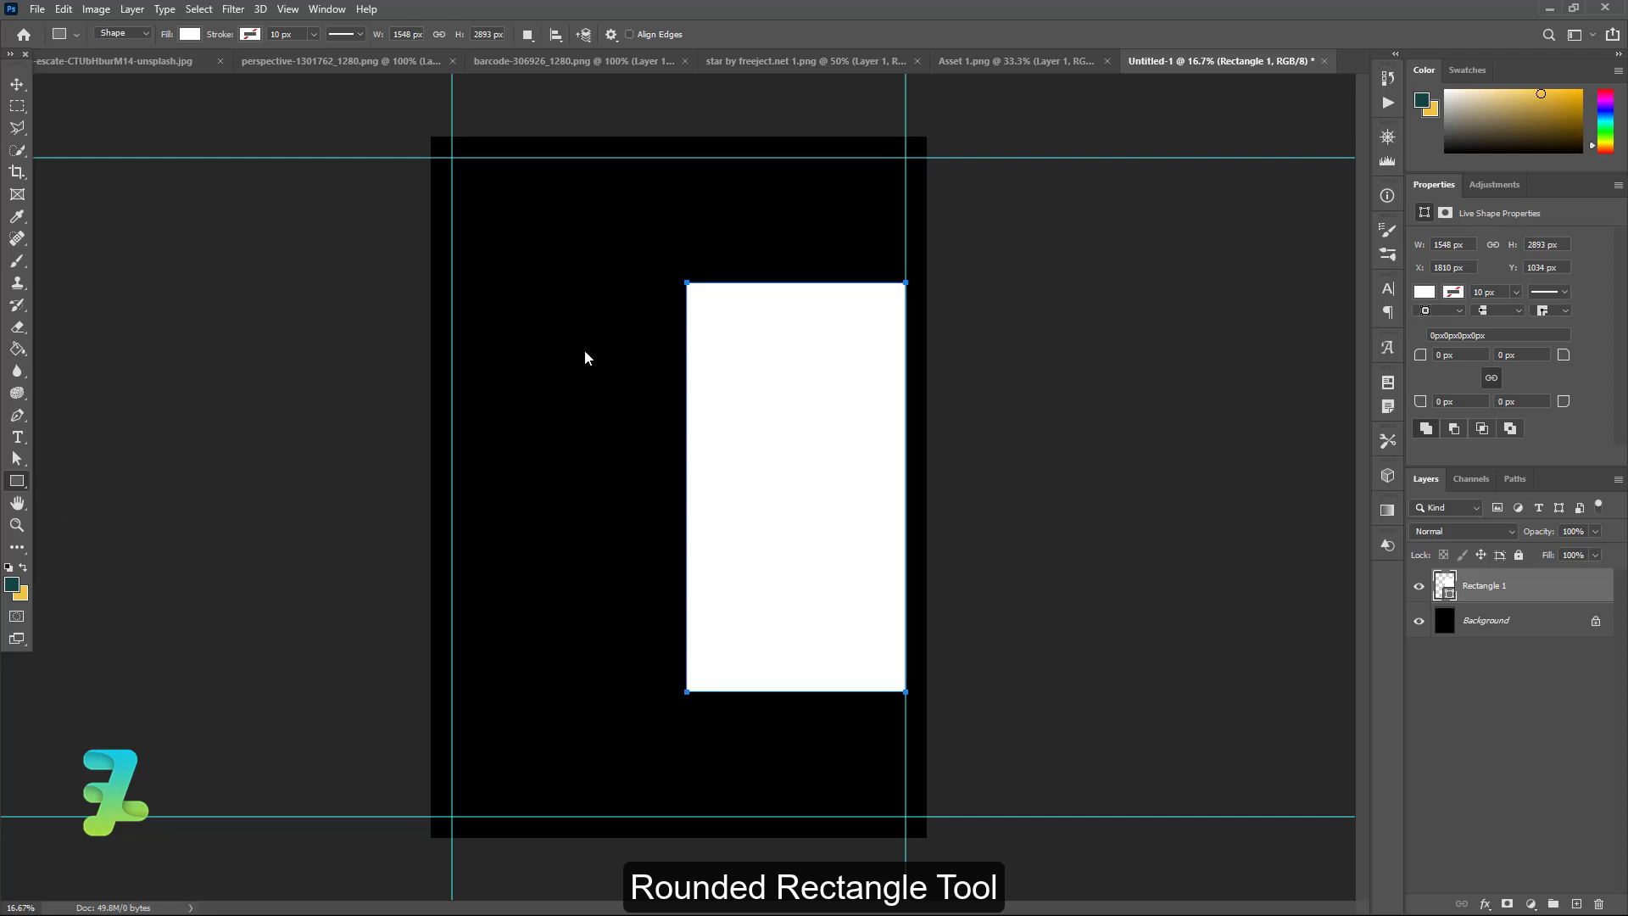
left_click(1575, 903)
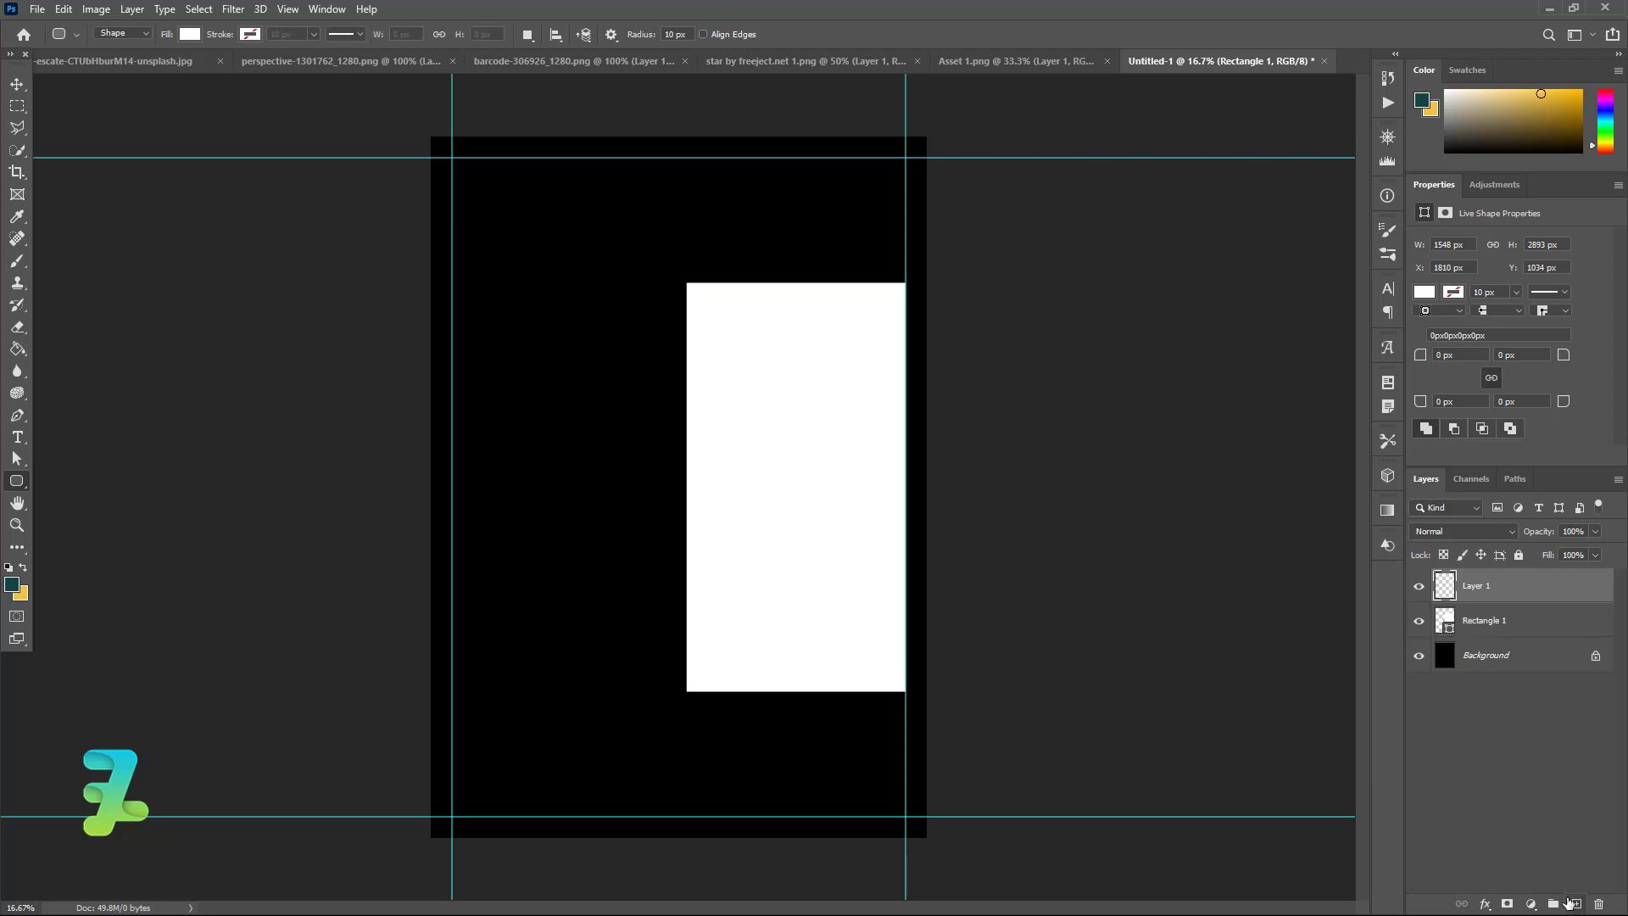
left_click_drag(676, 282, 637, 435)
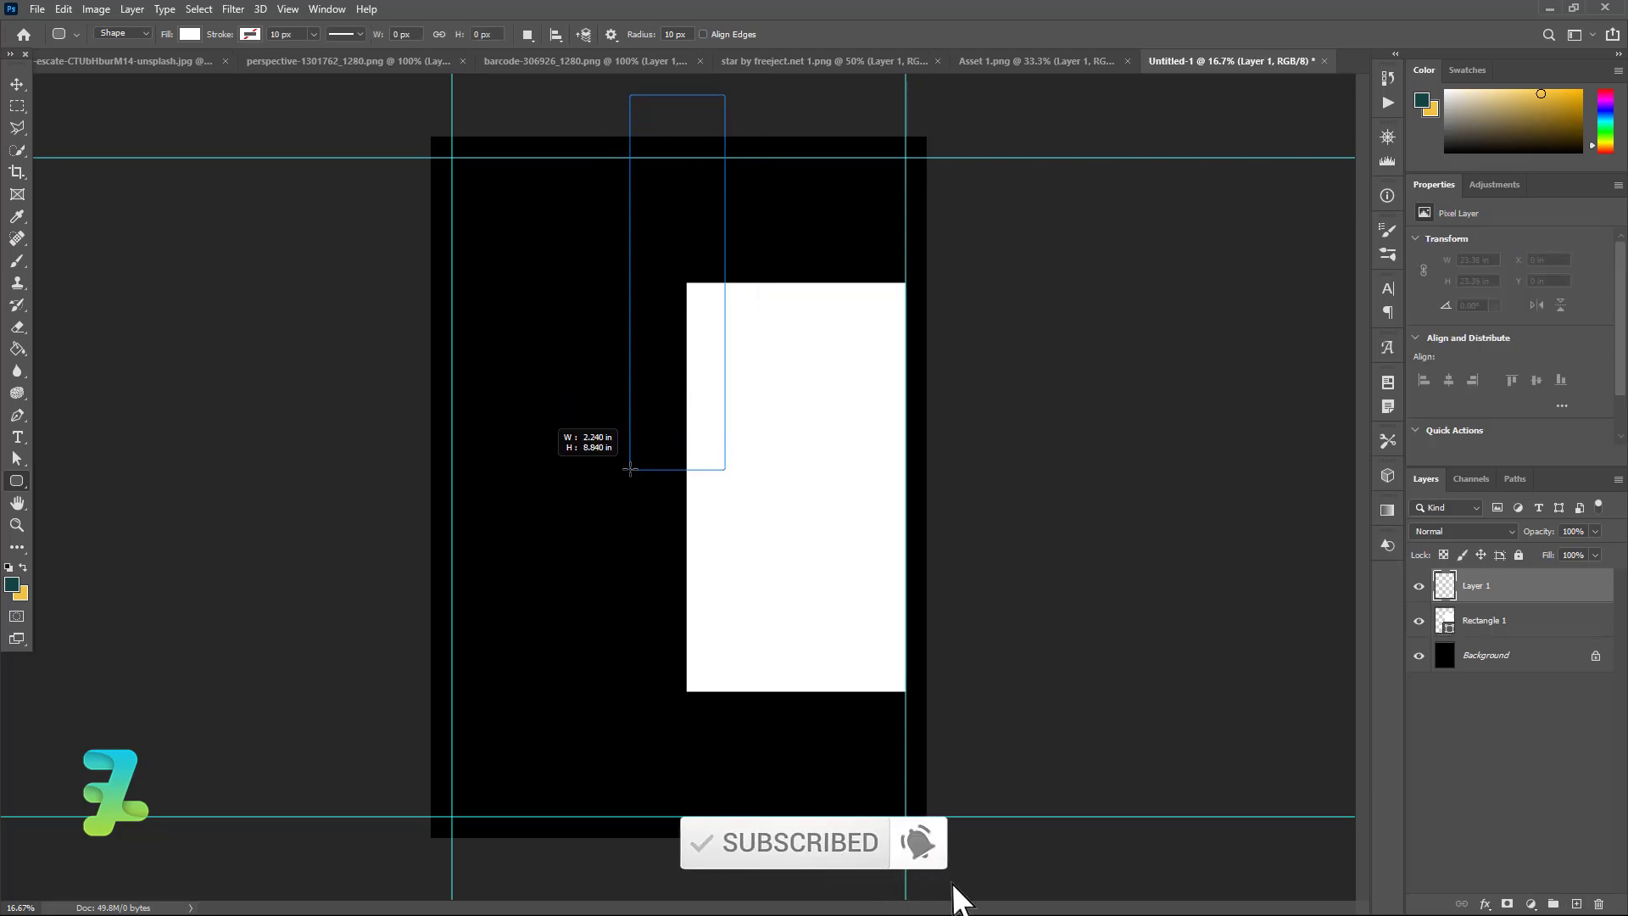
left_click_drag(637, 434, 632, 469)
Step: Place the bar left of the large rectangle and resize it to match its height
left_click(17, 84)
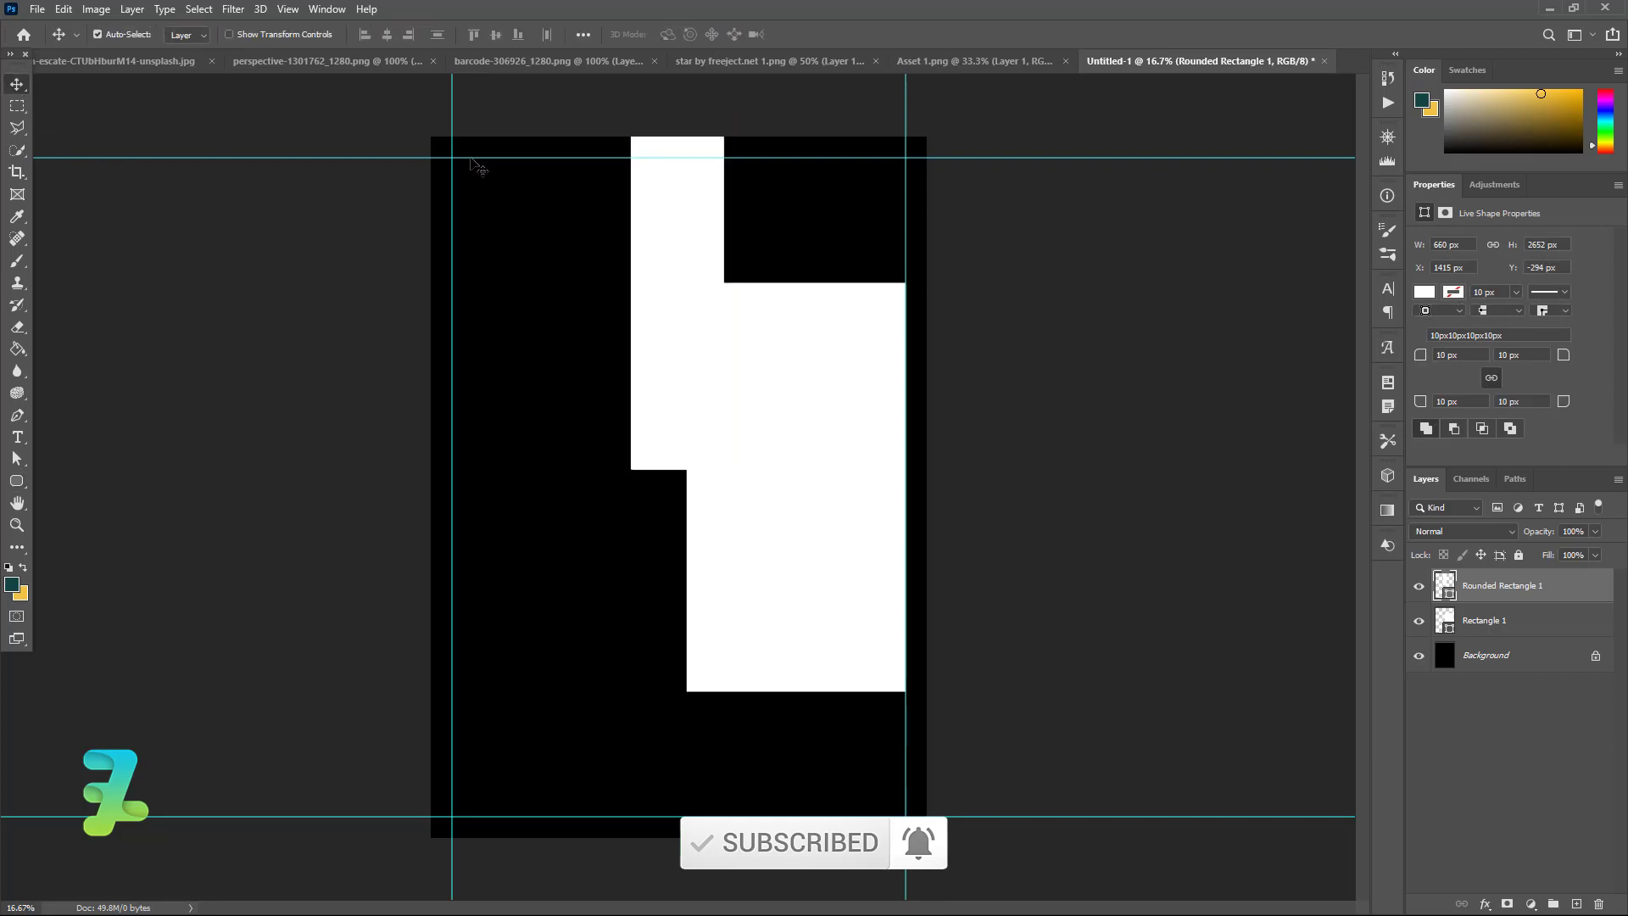
left_click_drag(663, 215, 642, 421)
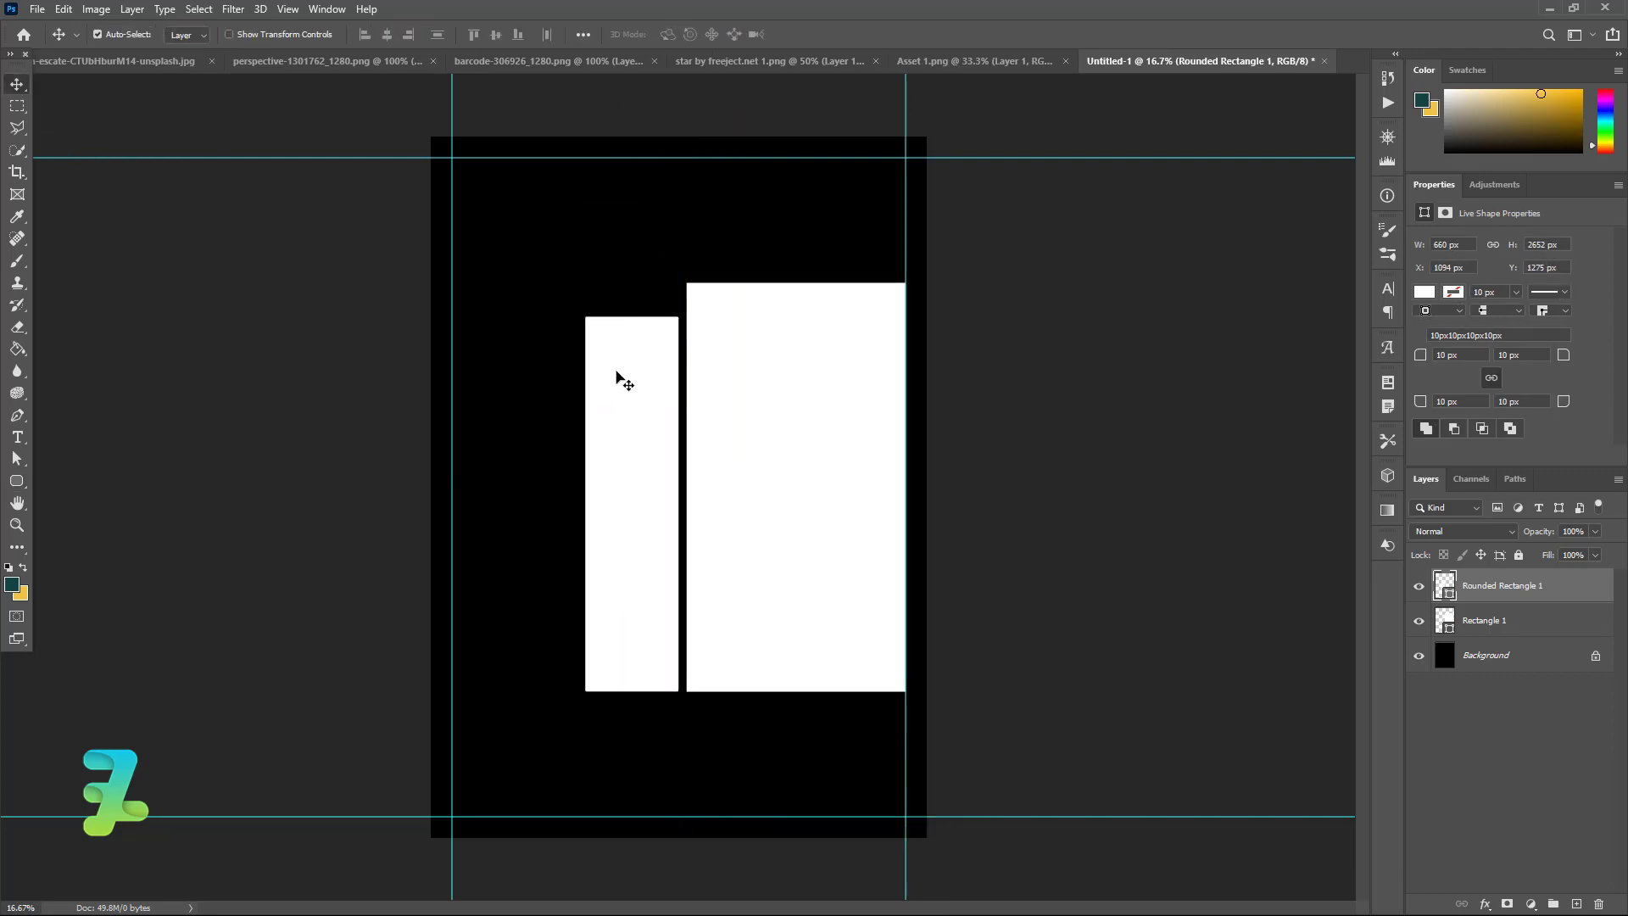
key("ctrl+t")
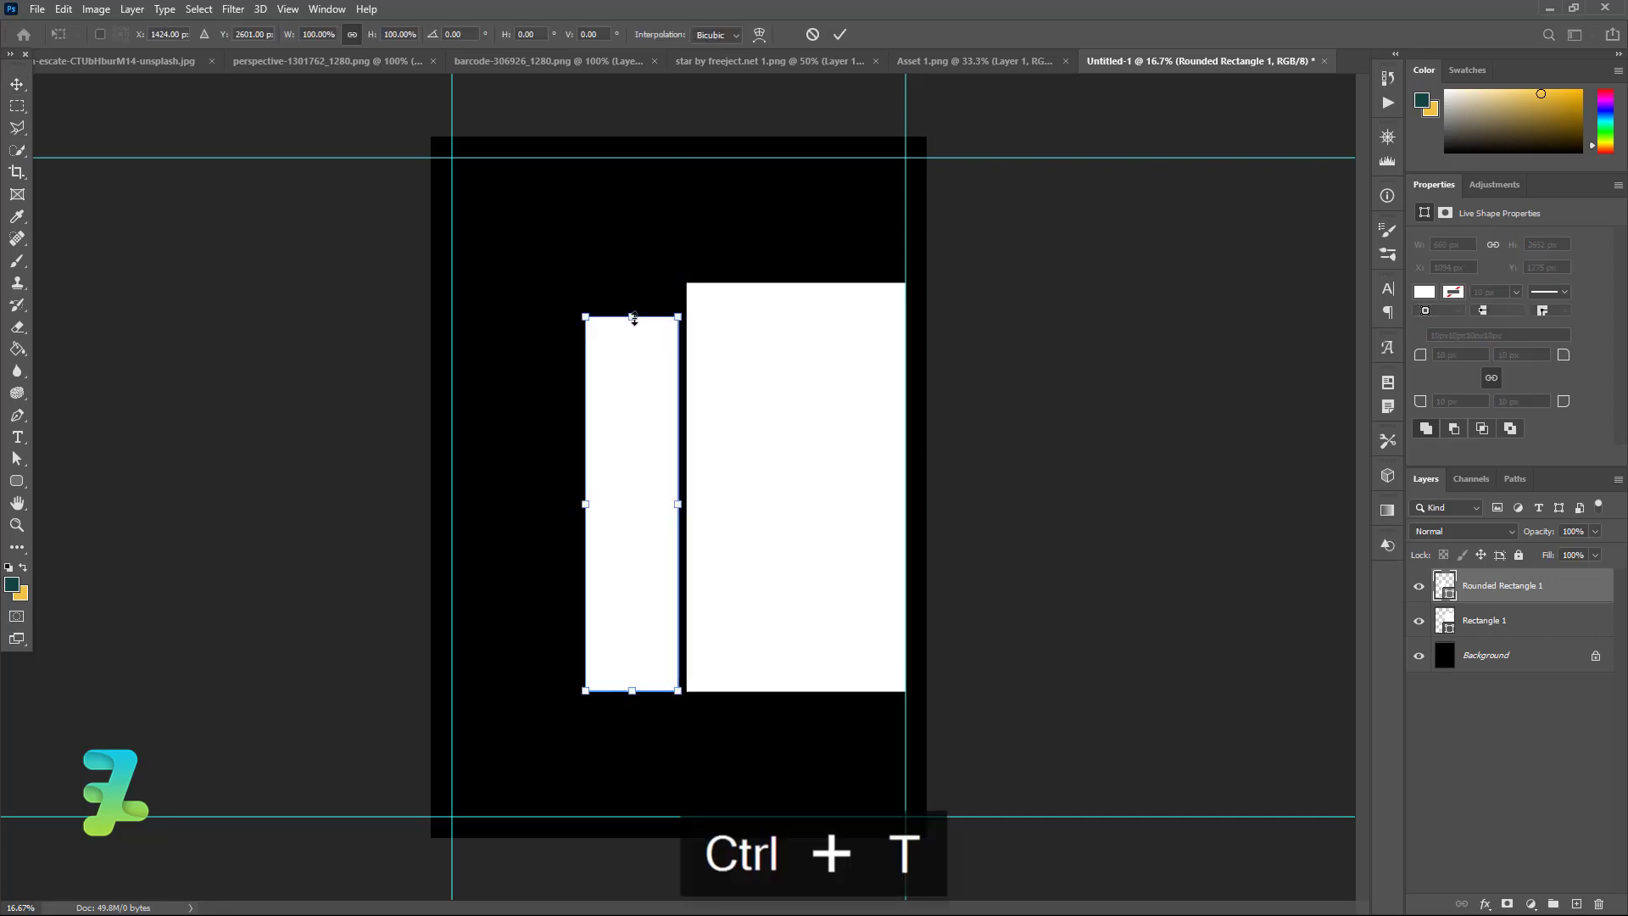
left_click_drag(634, 318, 681, 285)
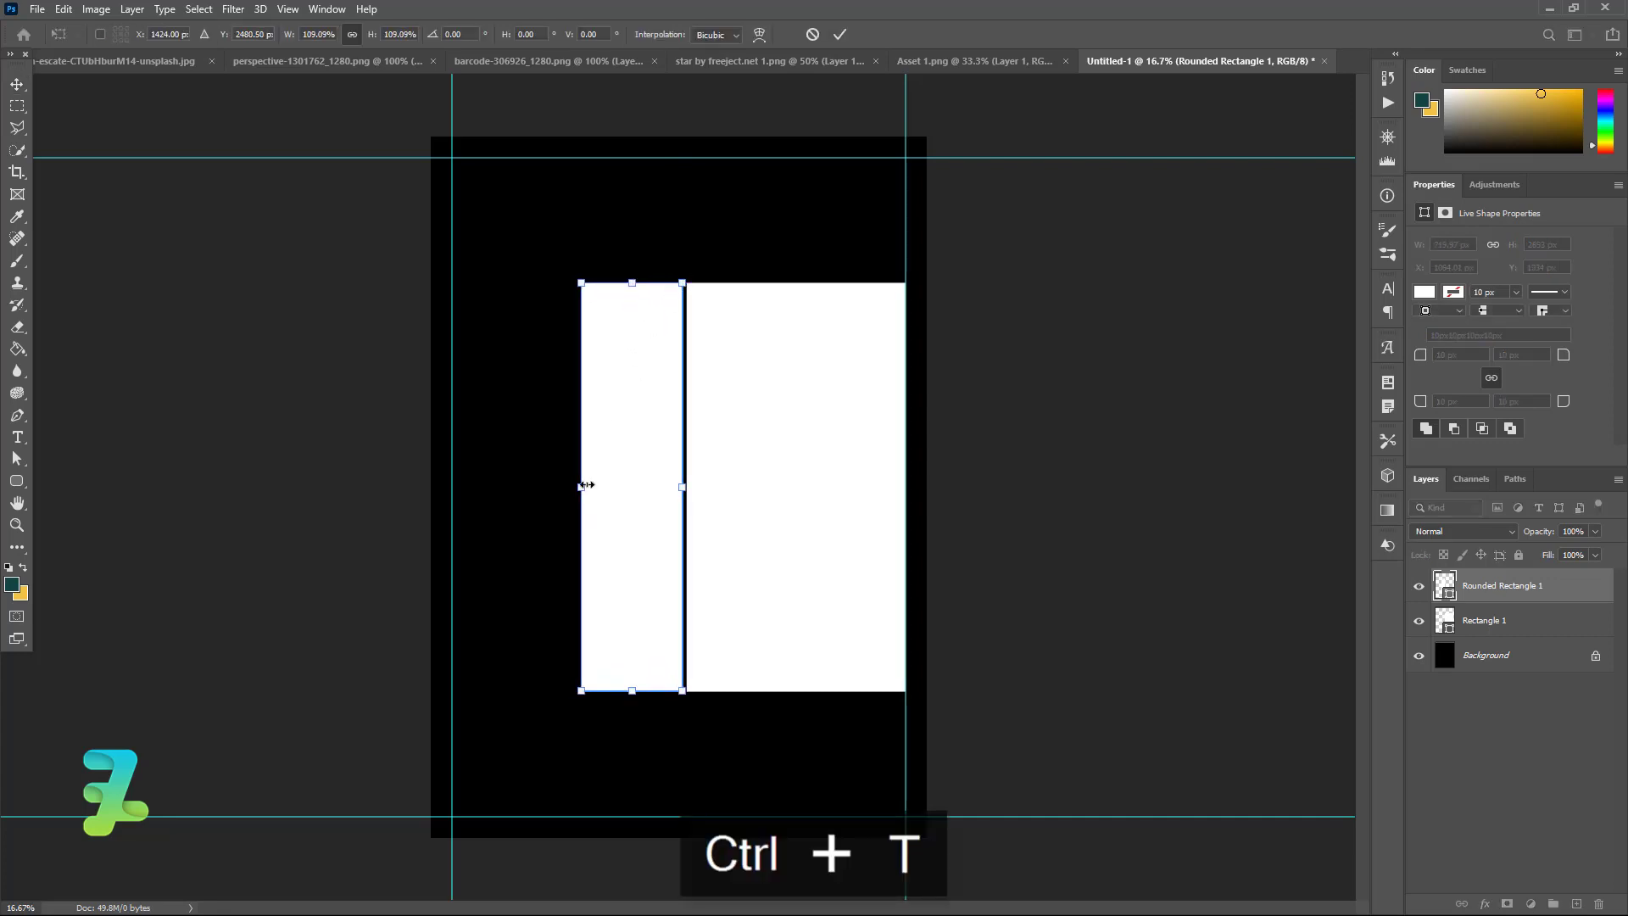
left_click_drag(581, 486, 603, 489)
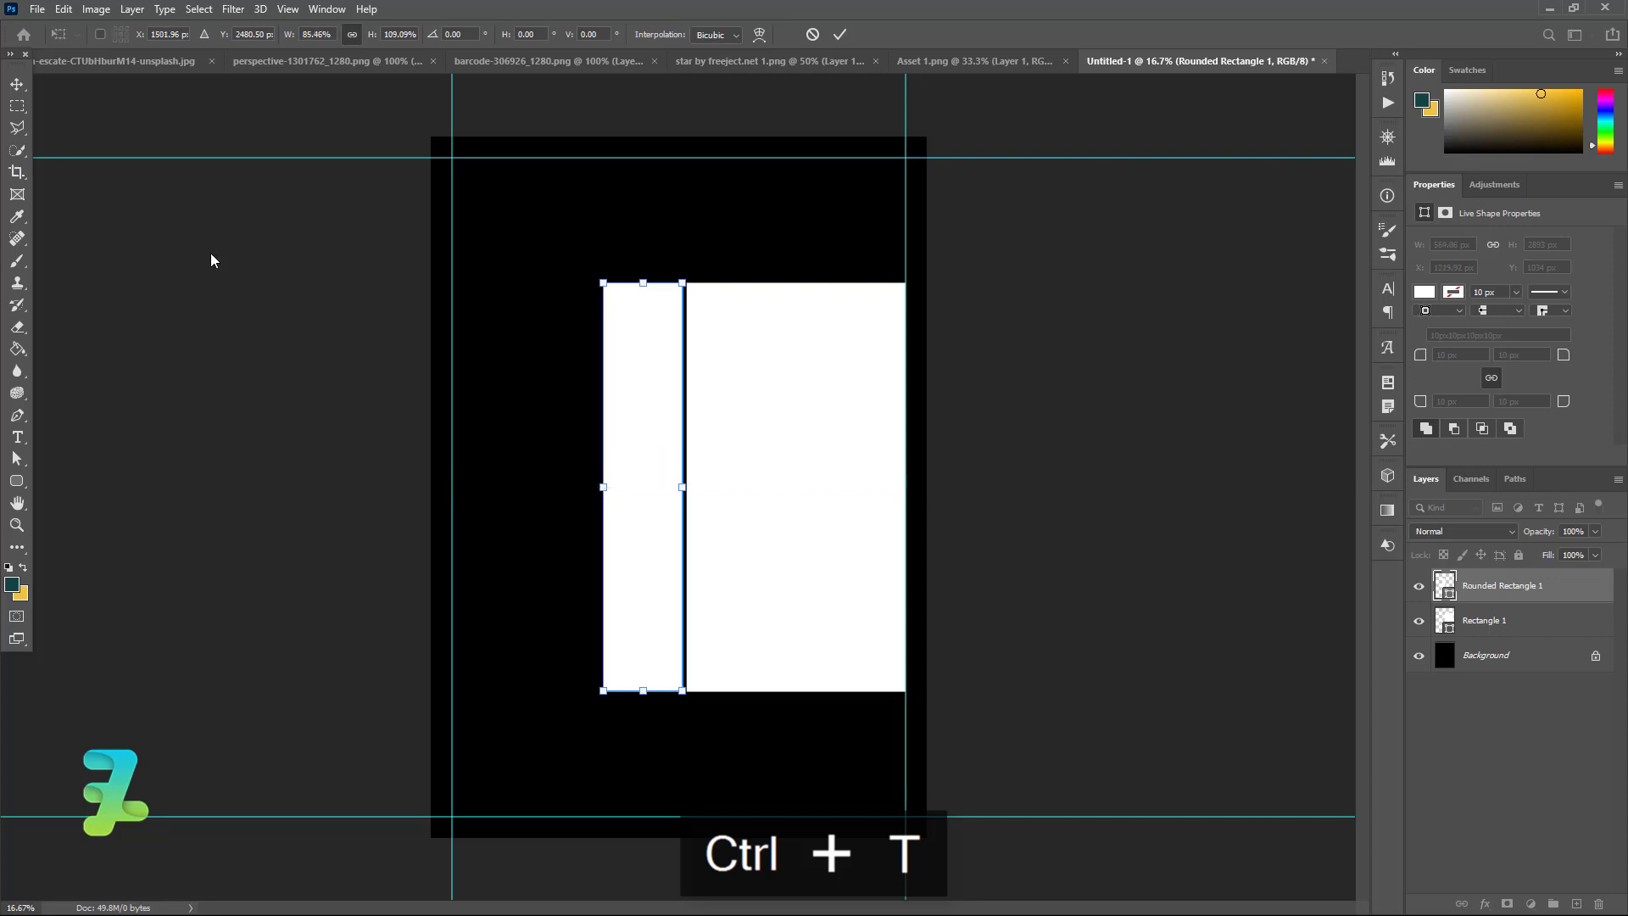
key("Return")
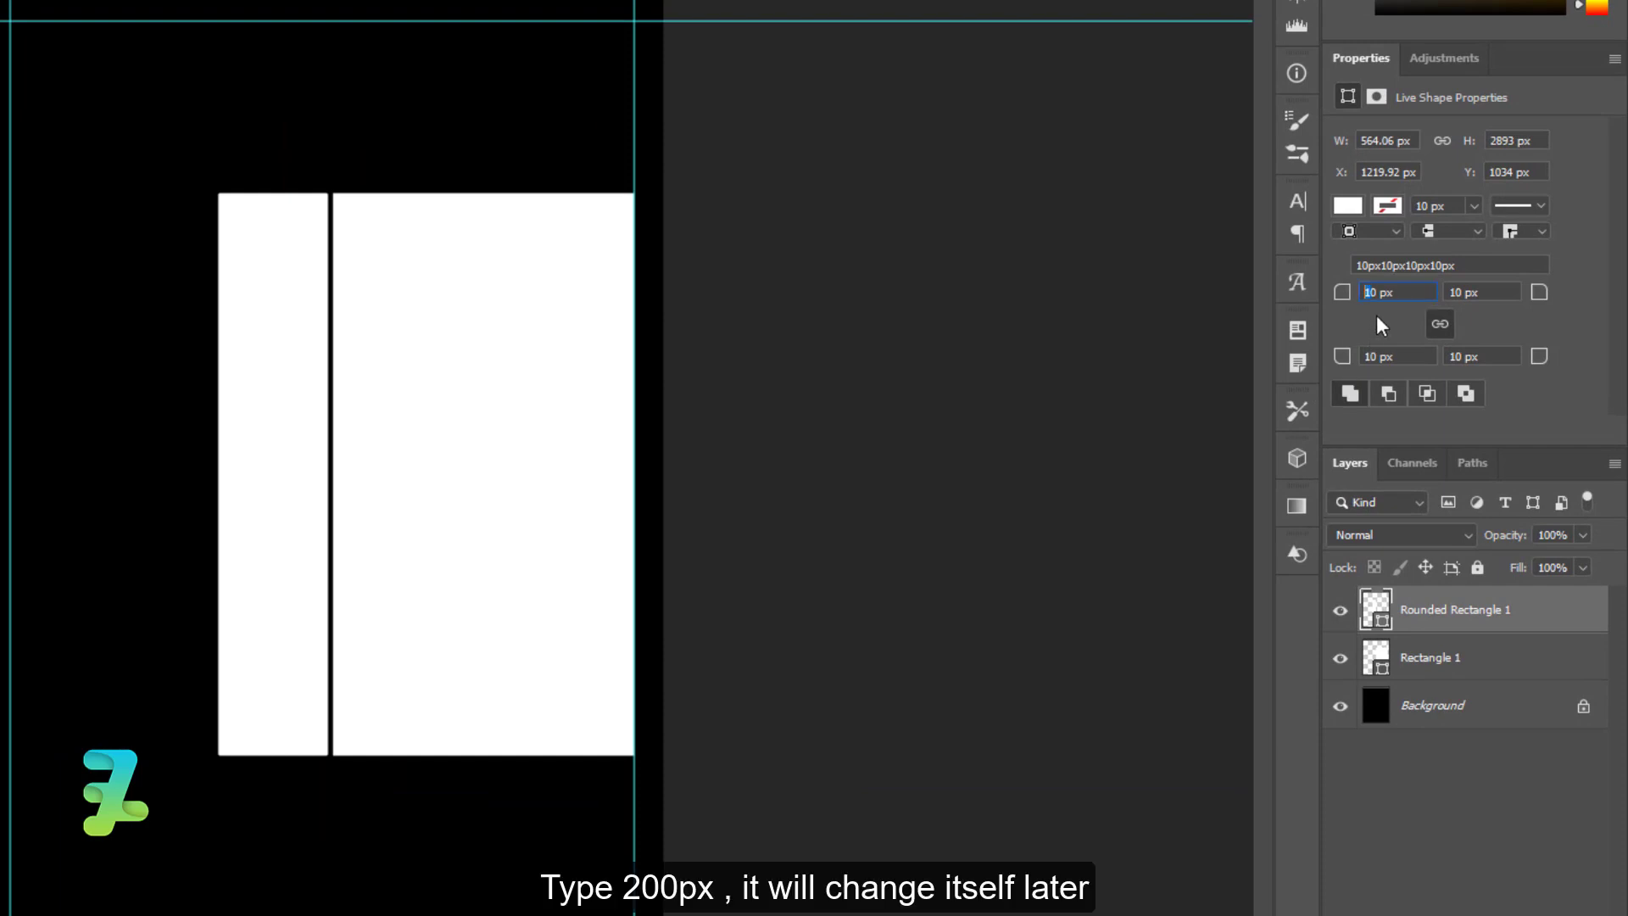
type("200")
Step: Fully round the bar's ends and give the large rectangle 300 px corner radii
key("Return")
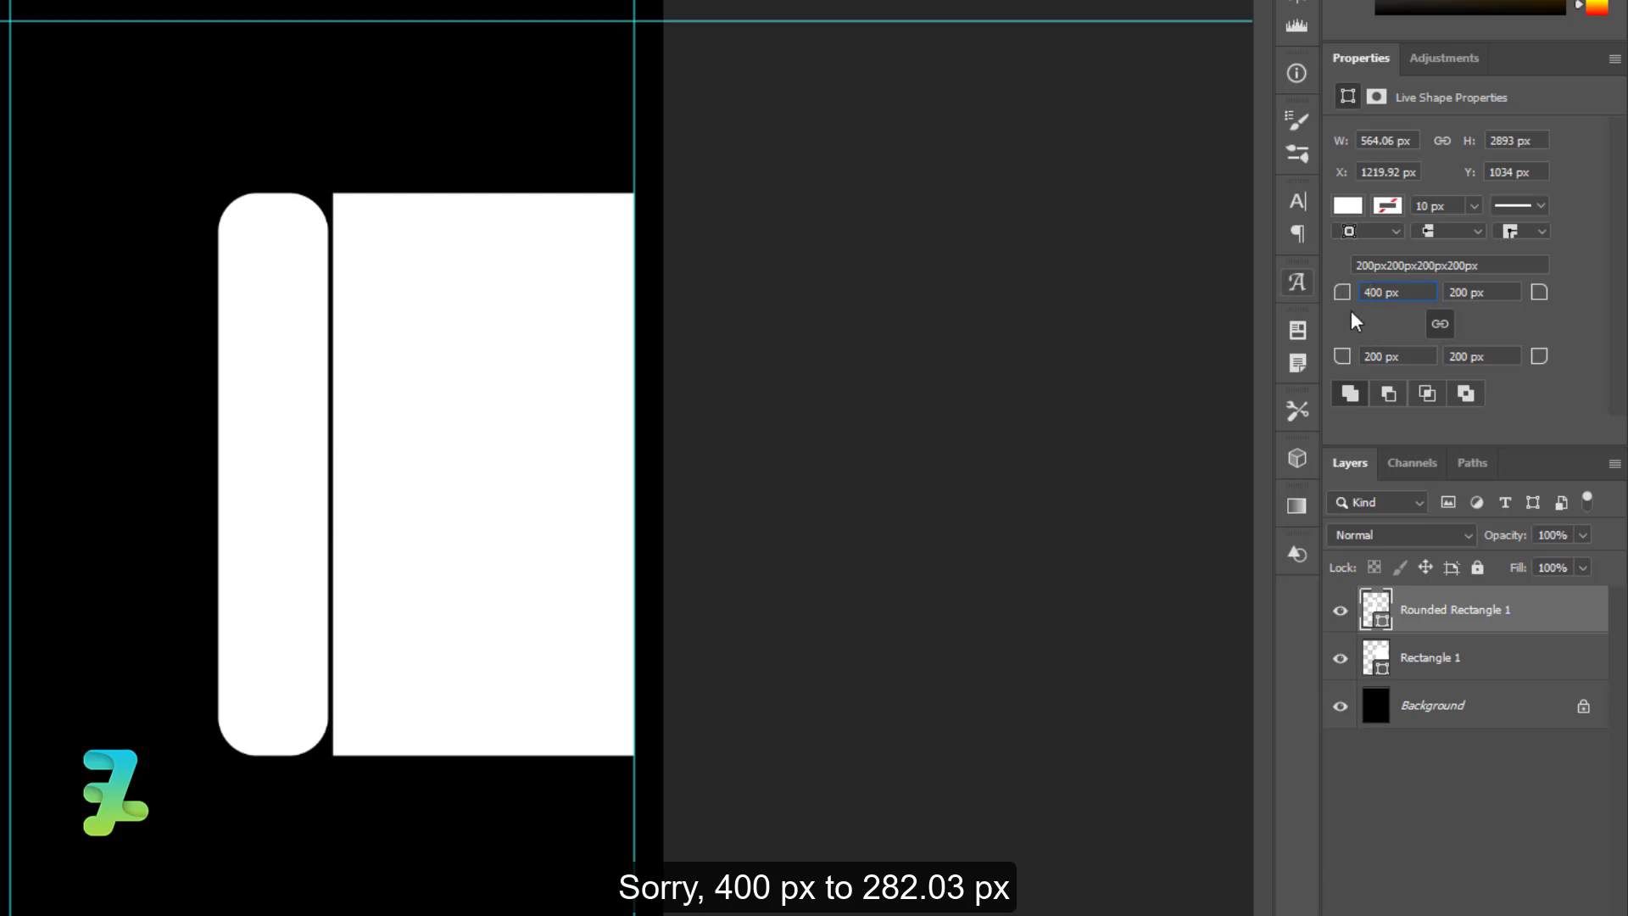
type("282.03")
key("Return")
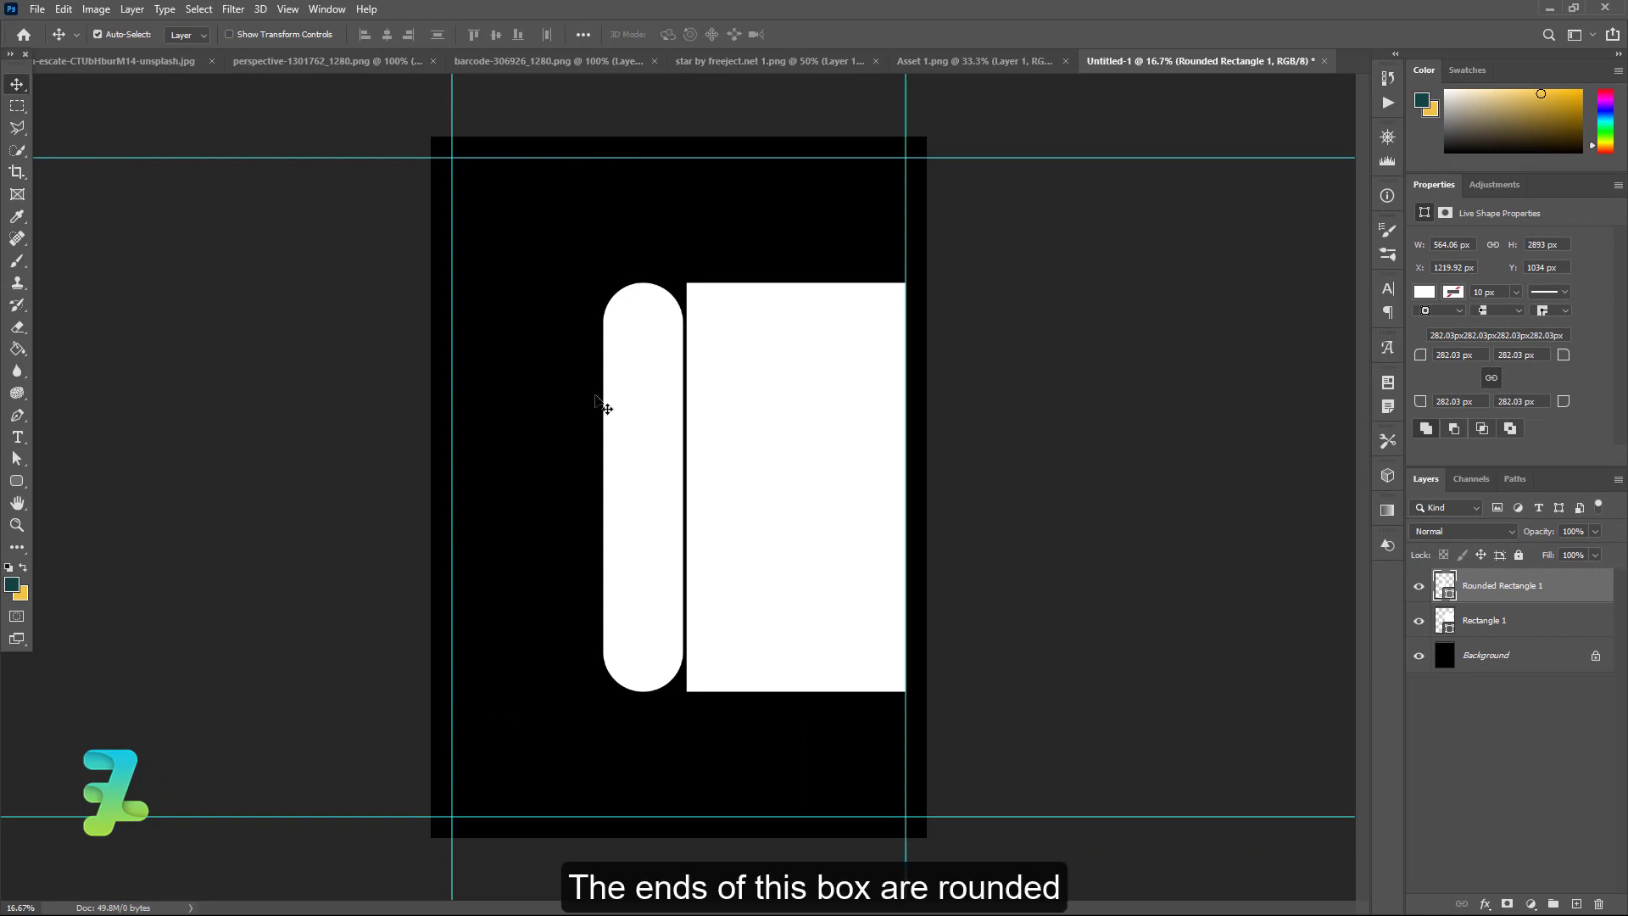
left_click(731, 437)
type("400")
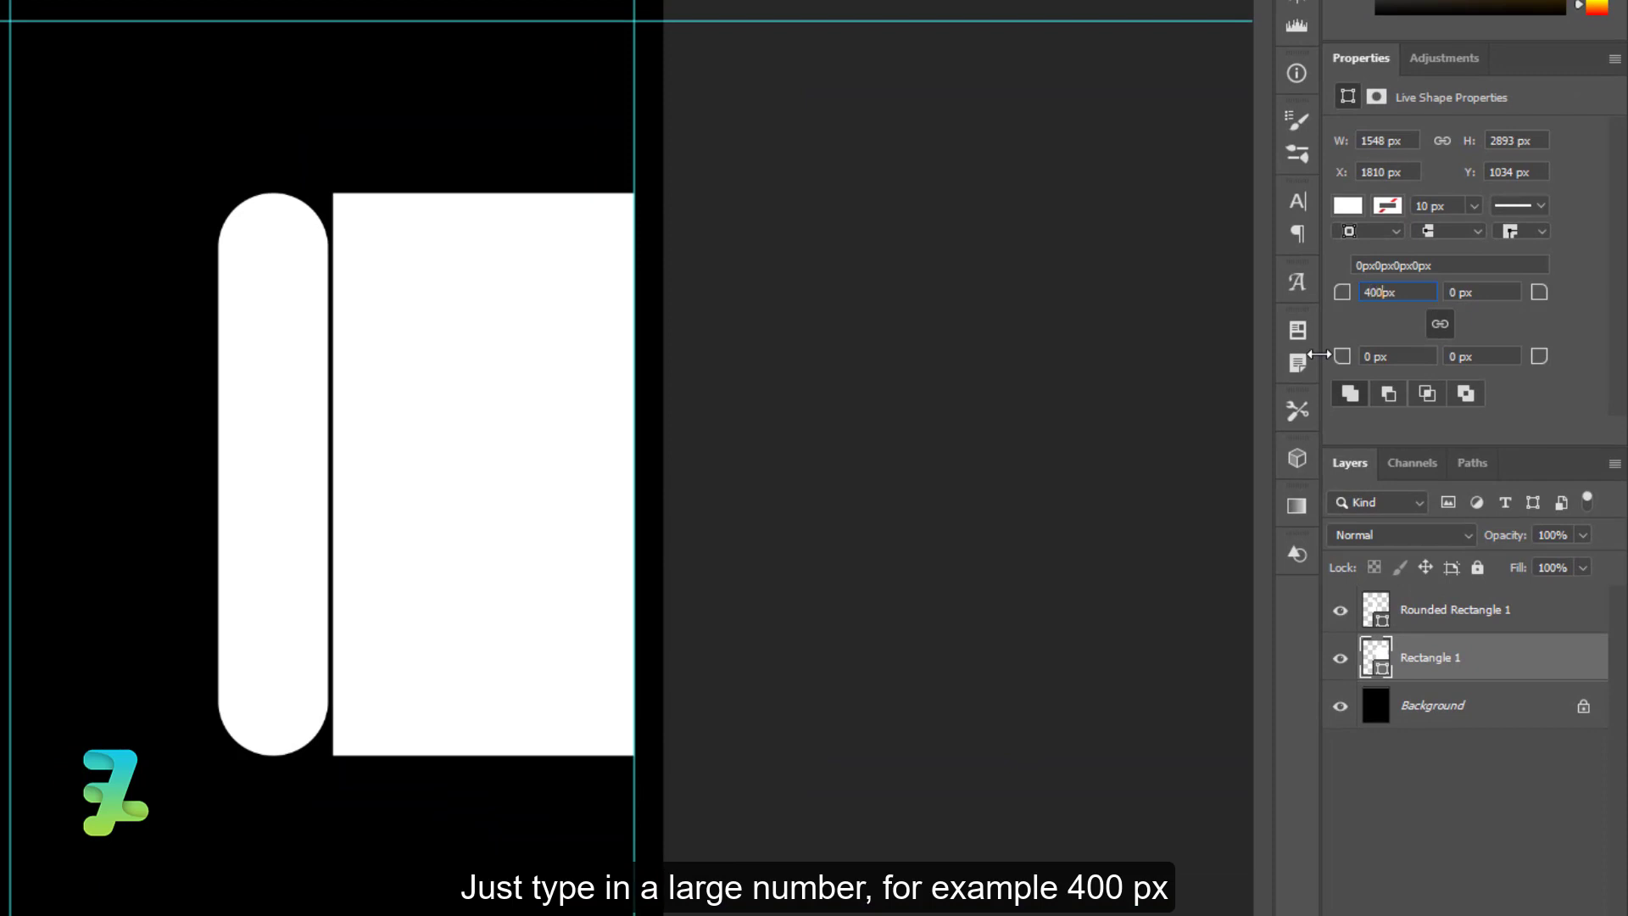
key("Return")
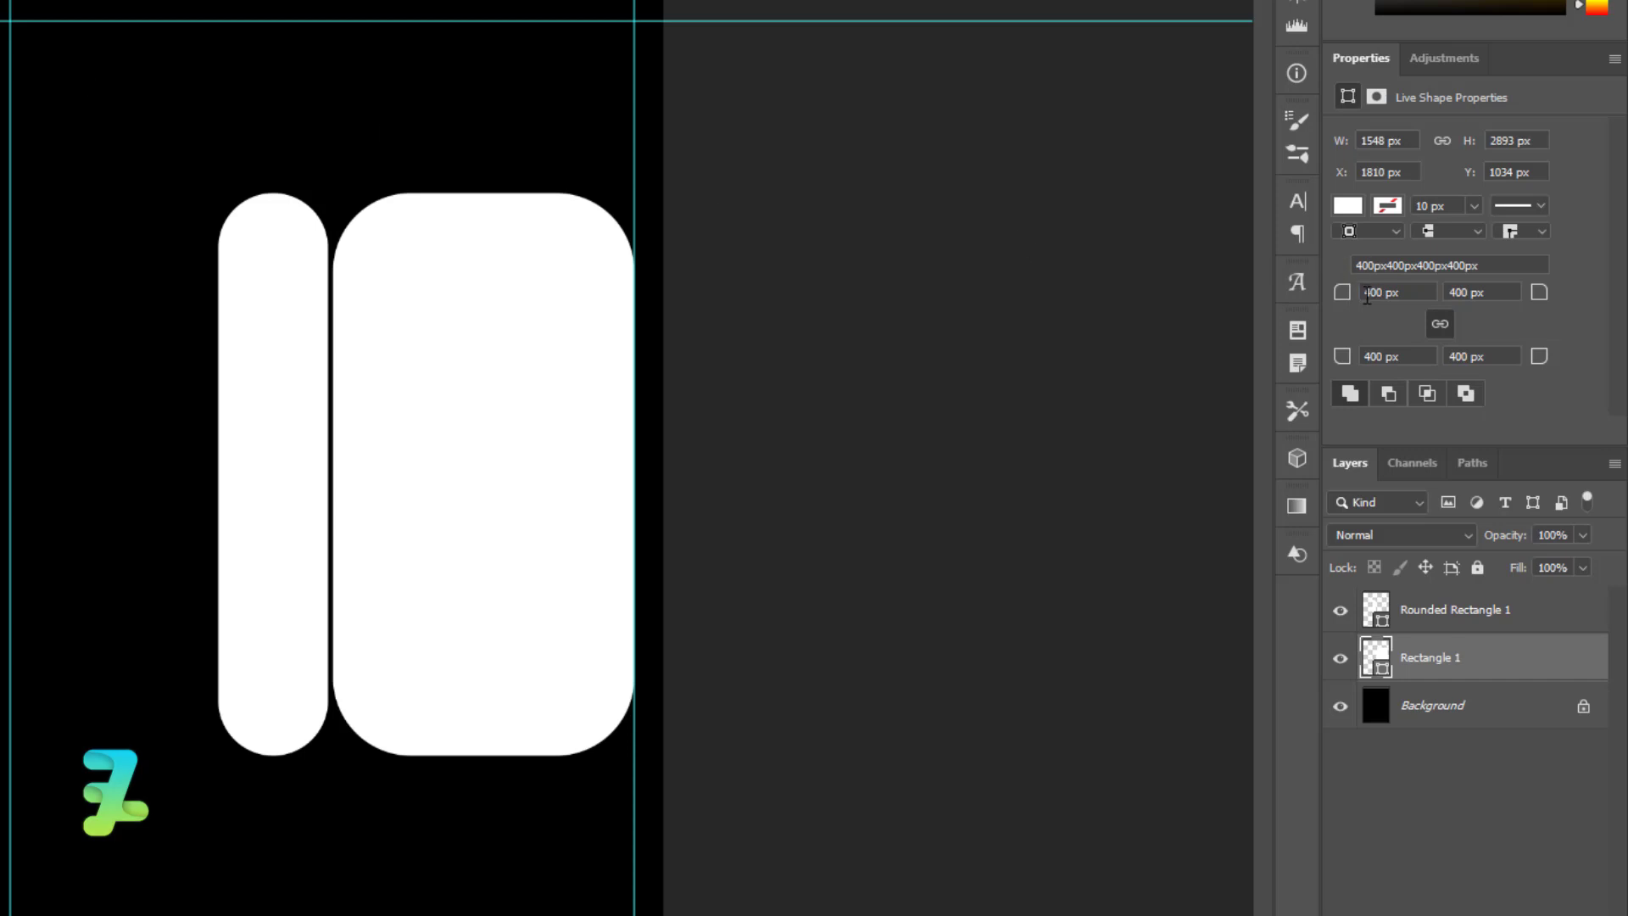
left_click(1375, 293)
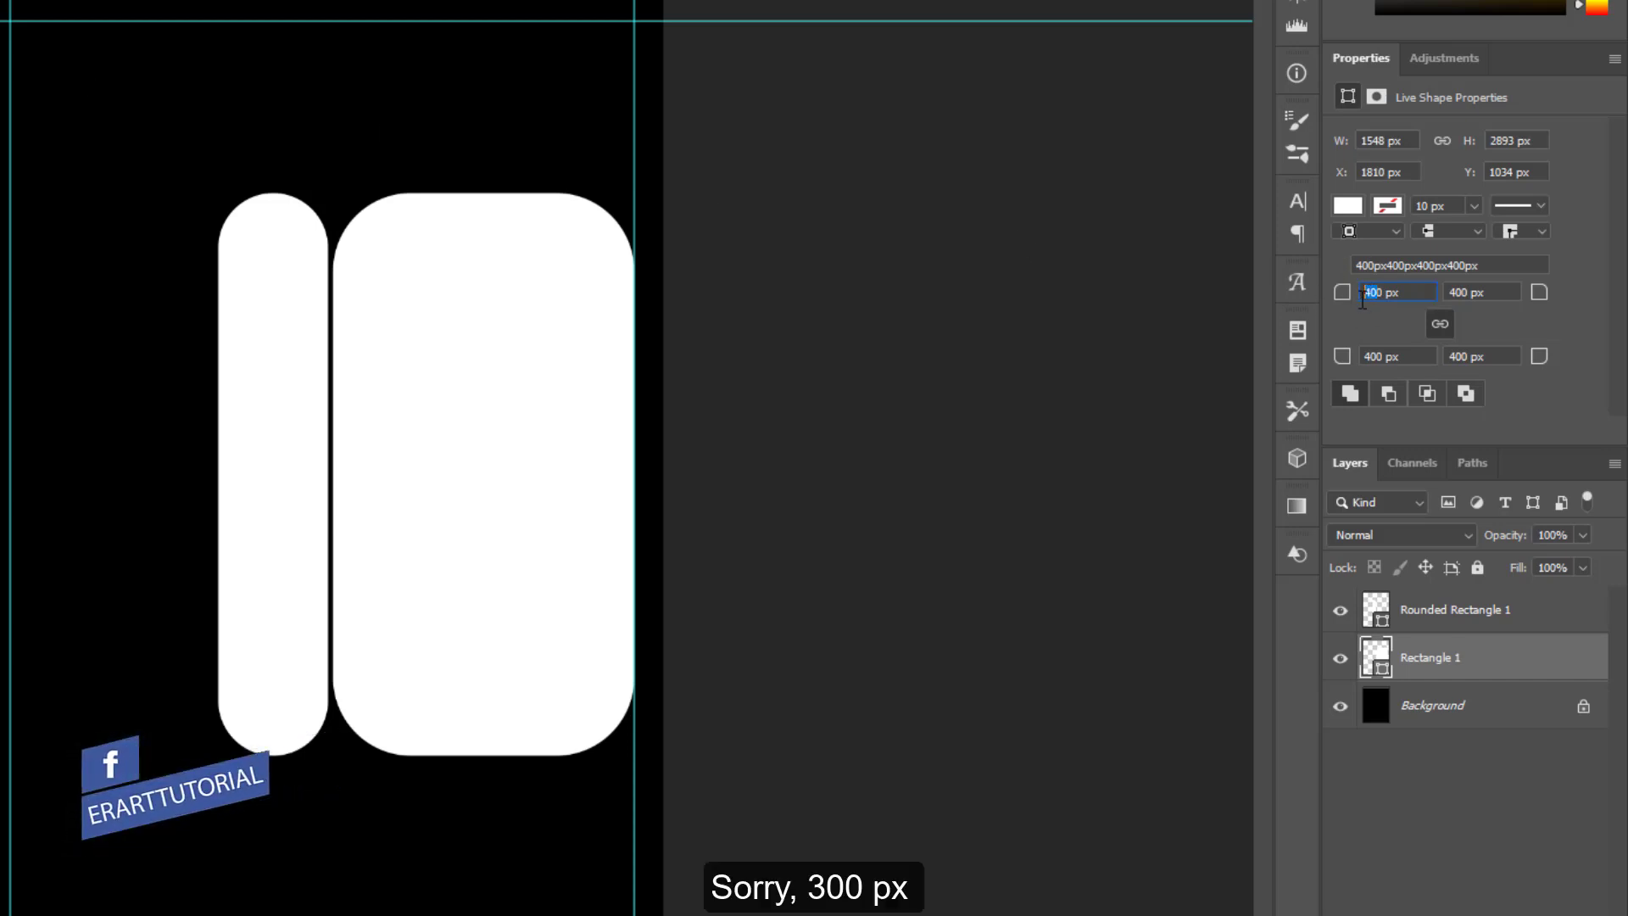
type("200")
left_click_drag(1340, 298, 1316, 278)
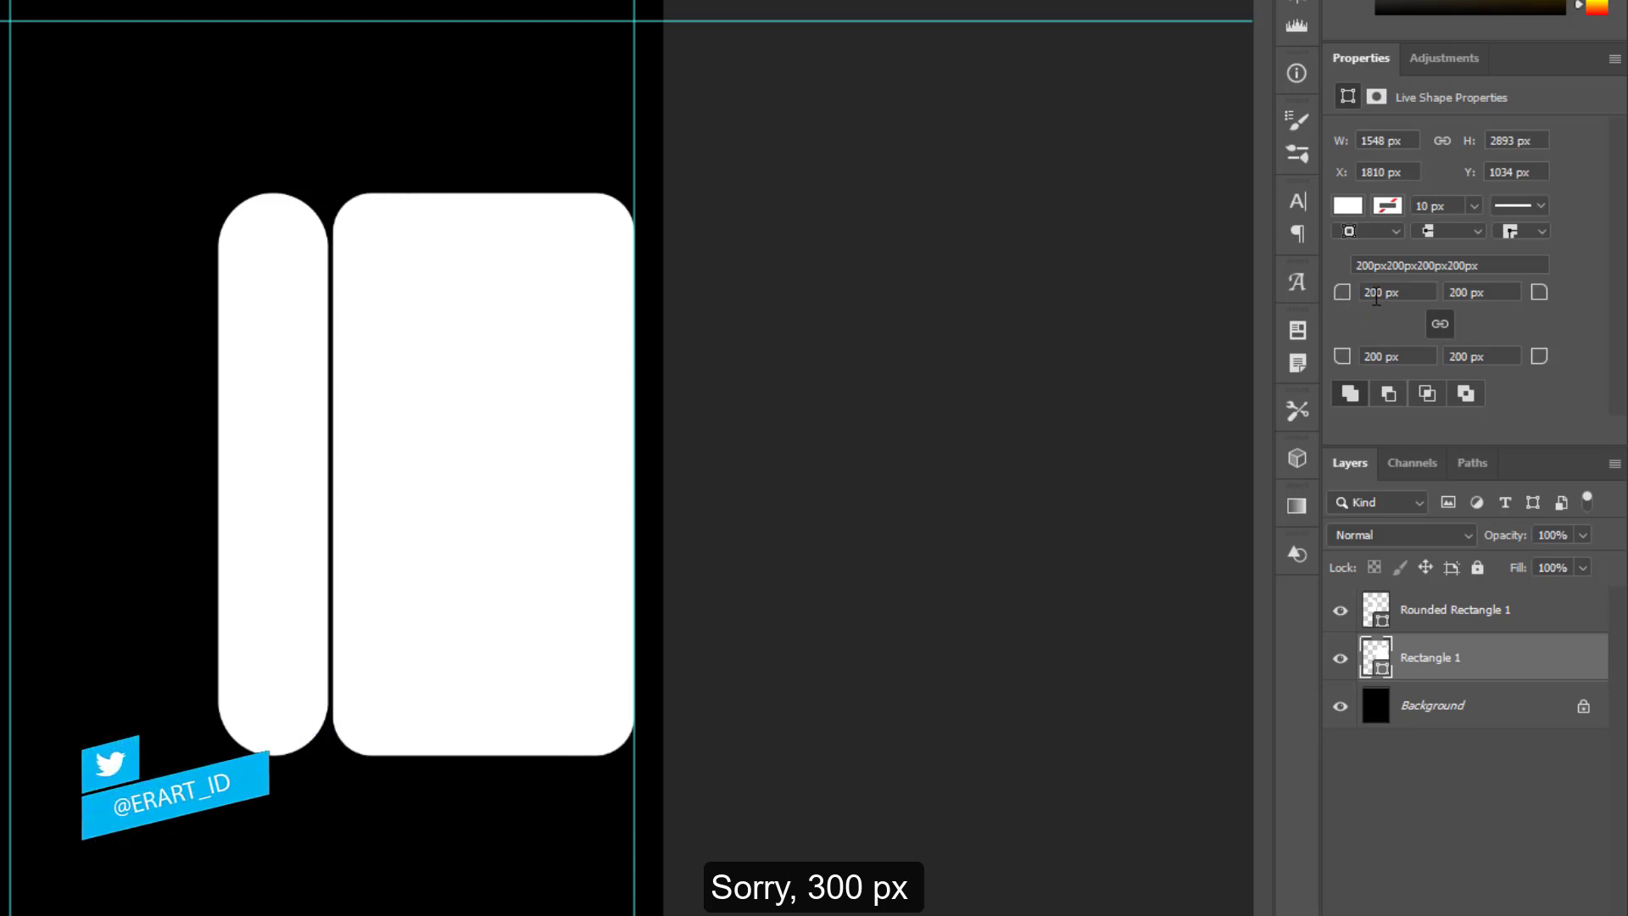
type("300")
key("Return")
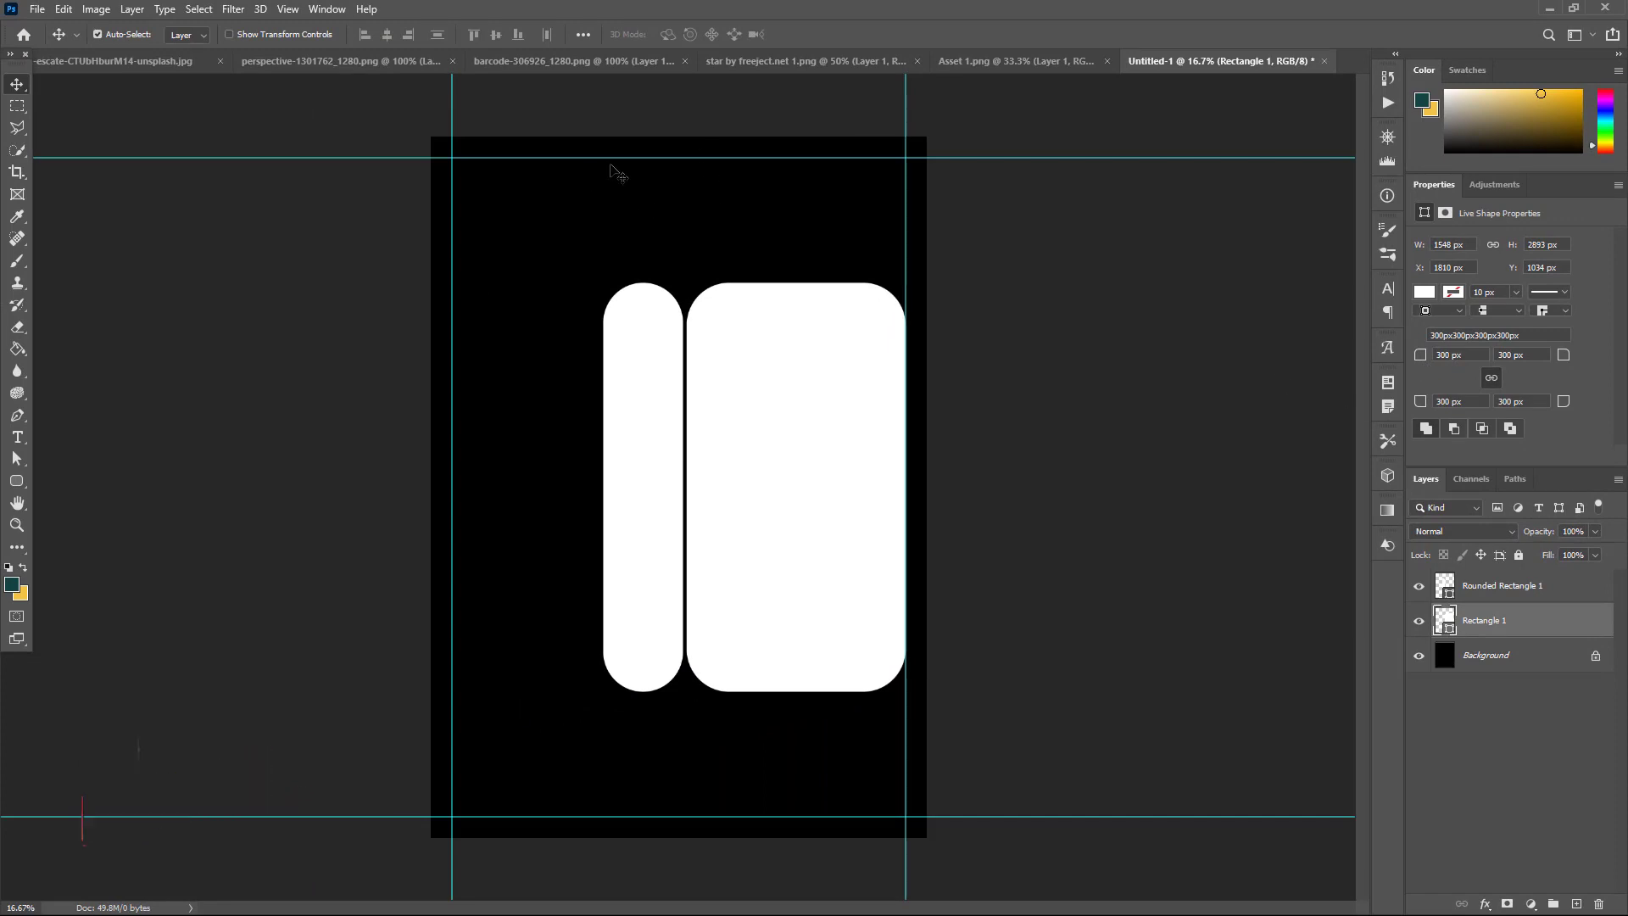
Step: Copy the ghost photo into the poster and clip it to the large rounded rectangle
left_click(110, 62)
right_click(109, 62)
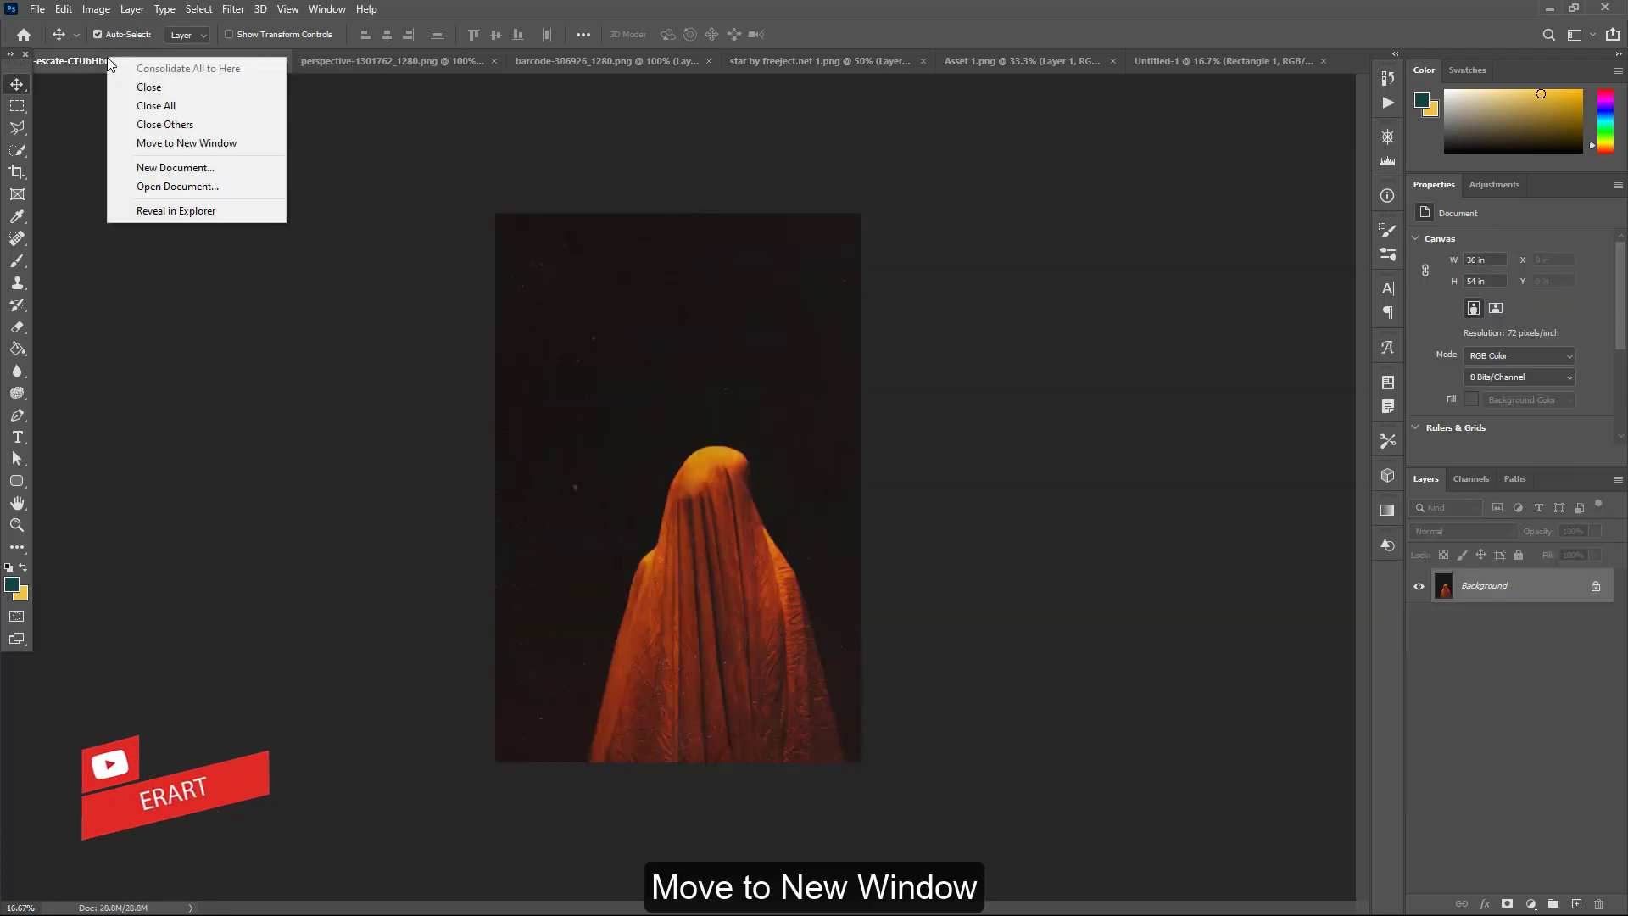
left_click(159, 141)
left_click_drag(119, 176, 719, 443)
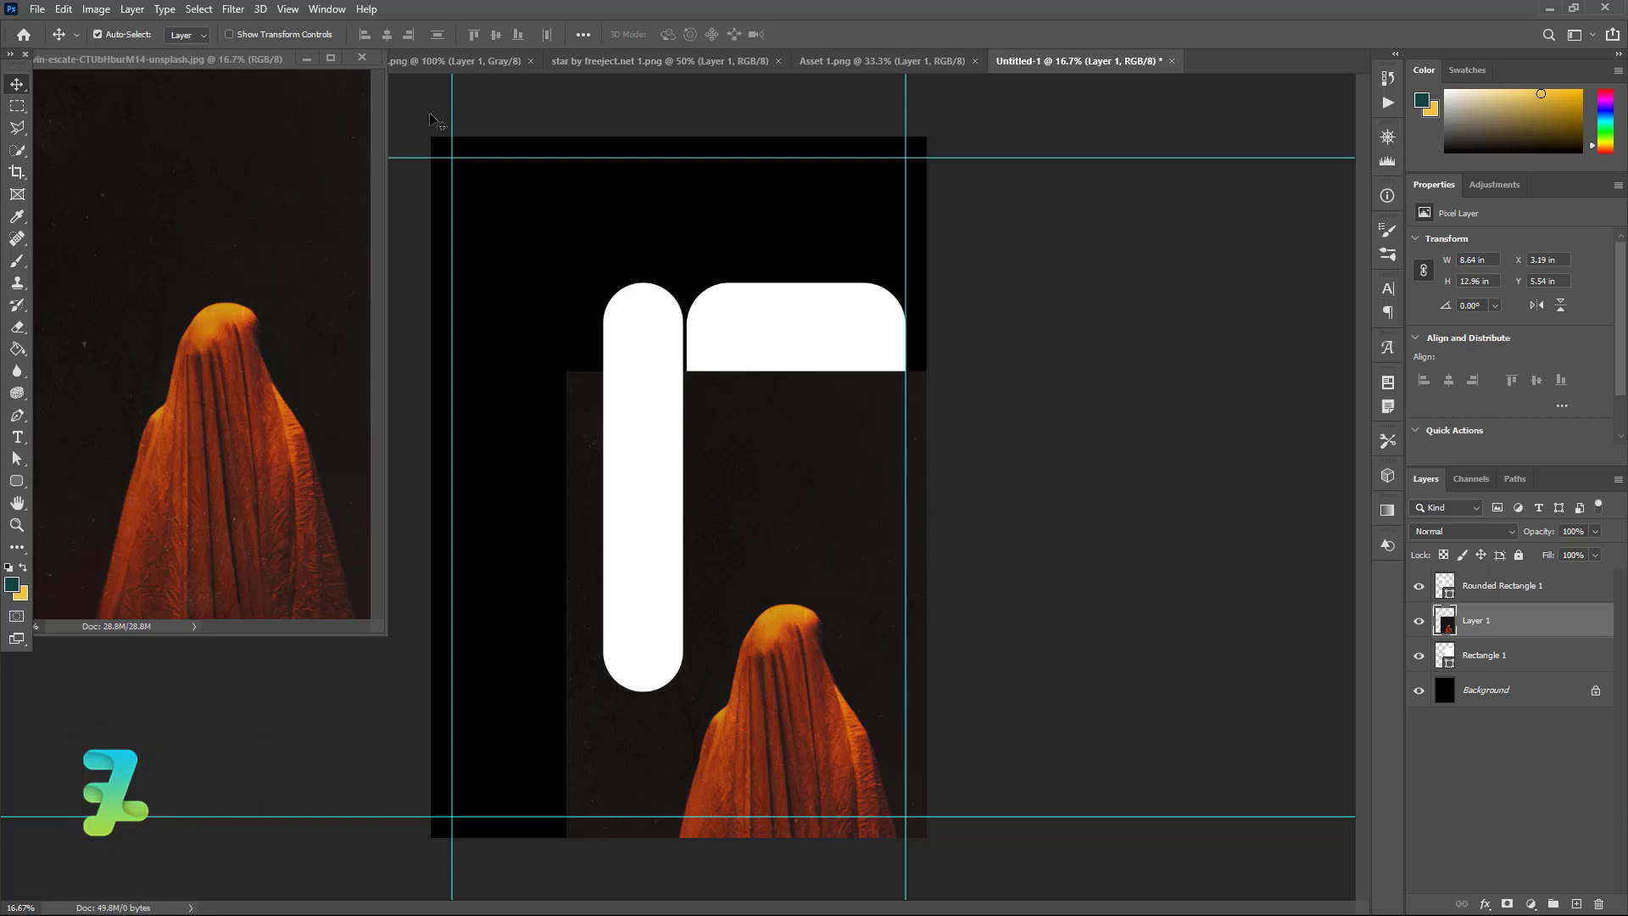
left_click(362, 58)
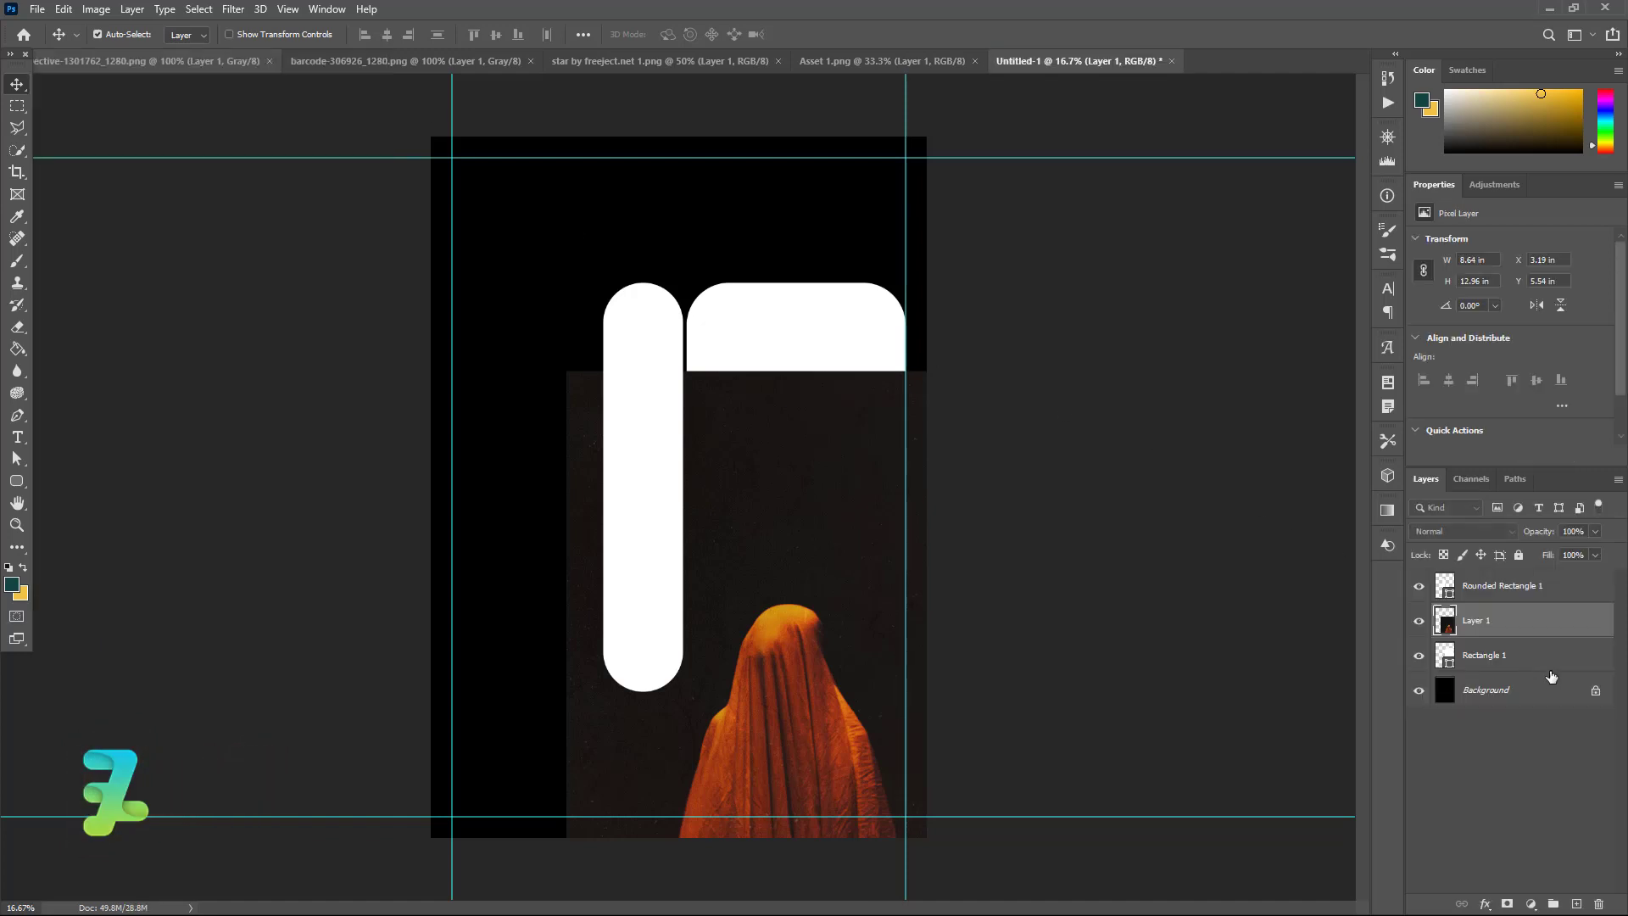
right_click(1561, 621)
left_click(1456, 522)
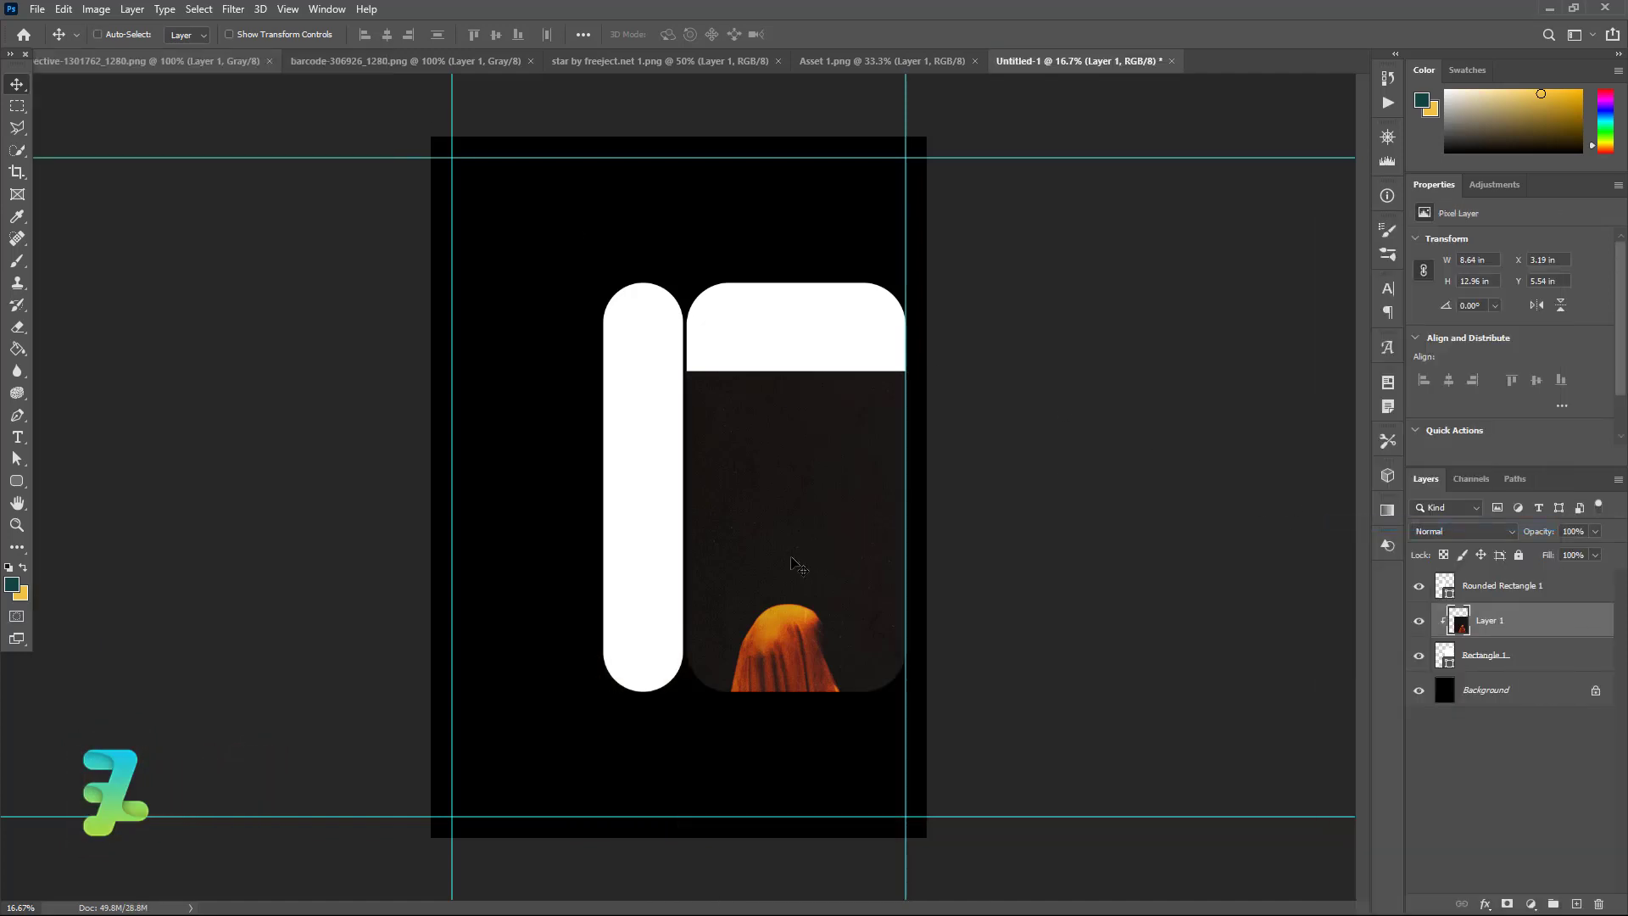
Step: Enlarge and reposition the ghost photo so the figure fills the frame
left_click_drag(787, 543, 804, 343)
key("ctrl+t")
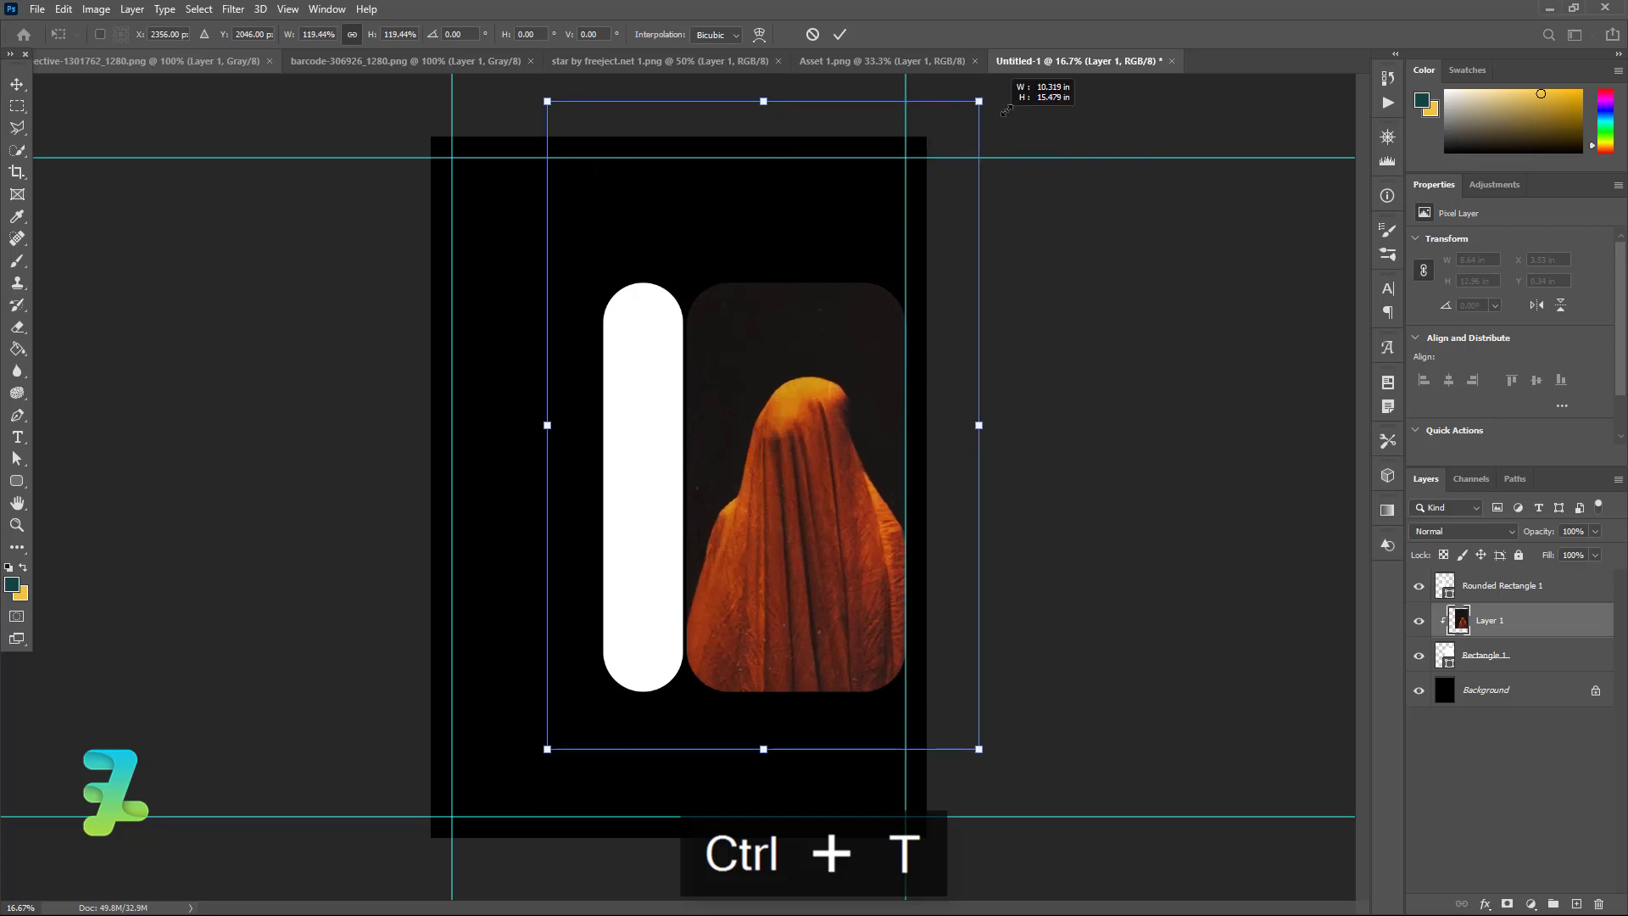
left_click_drag(946, 151, 990, 85)
left_click_drag(853, 449, 839, 414)
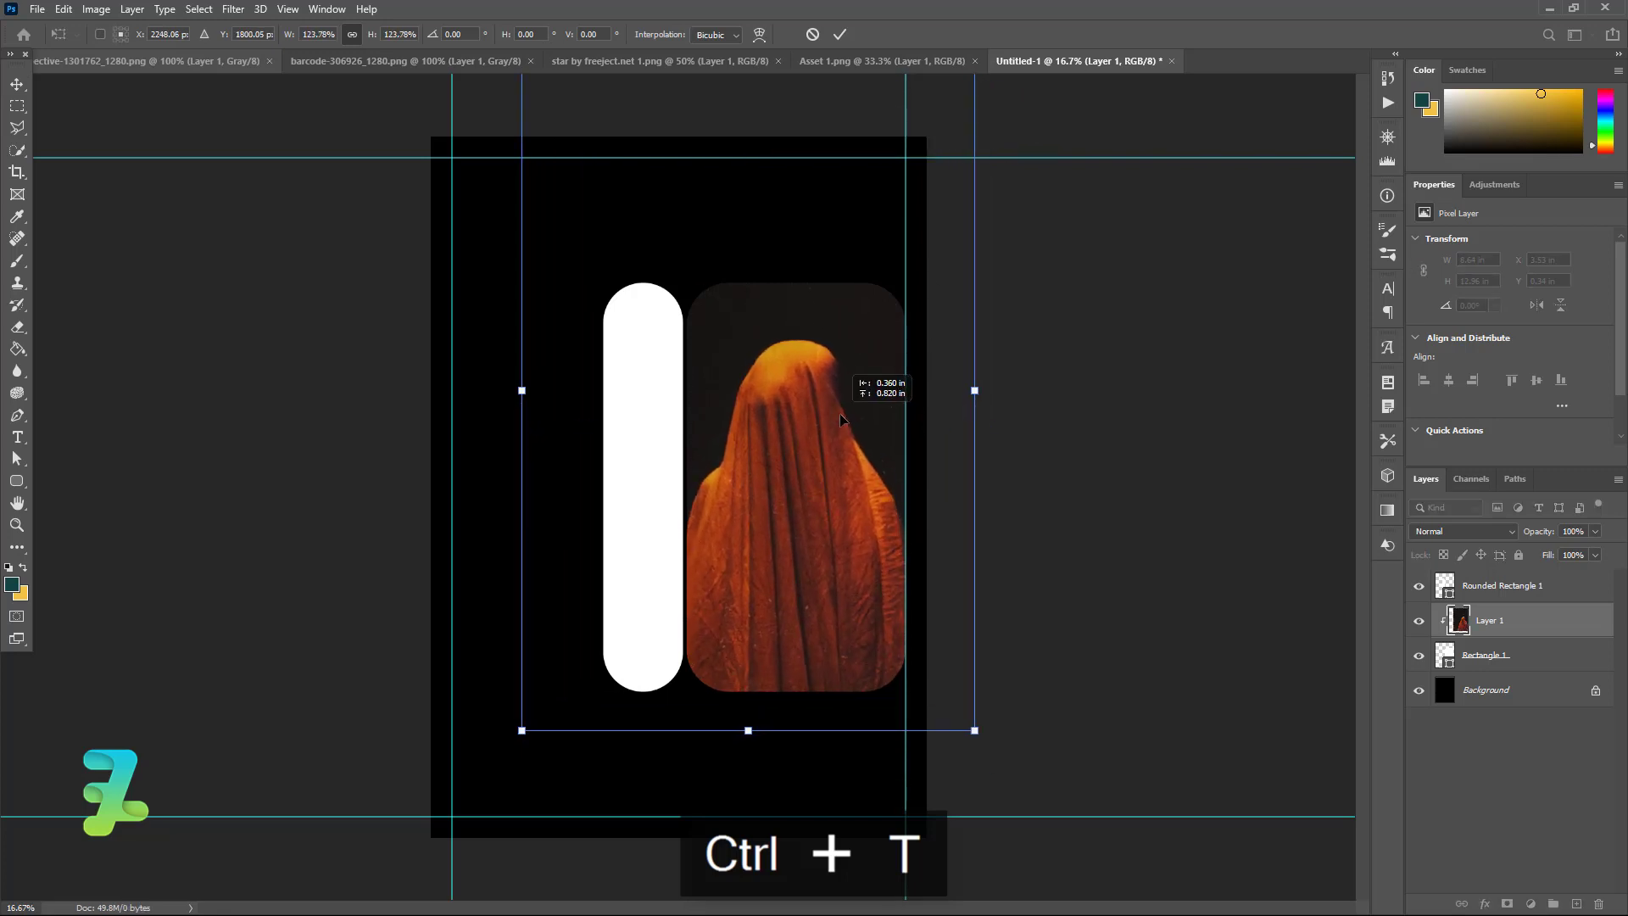
left_click(16, 88)
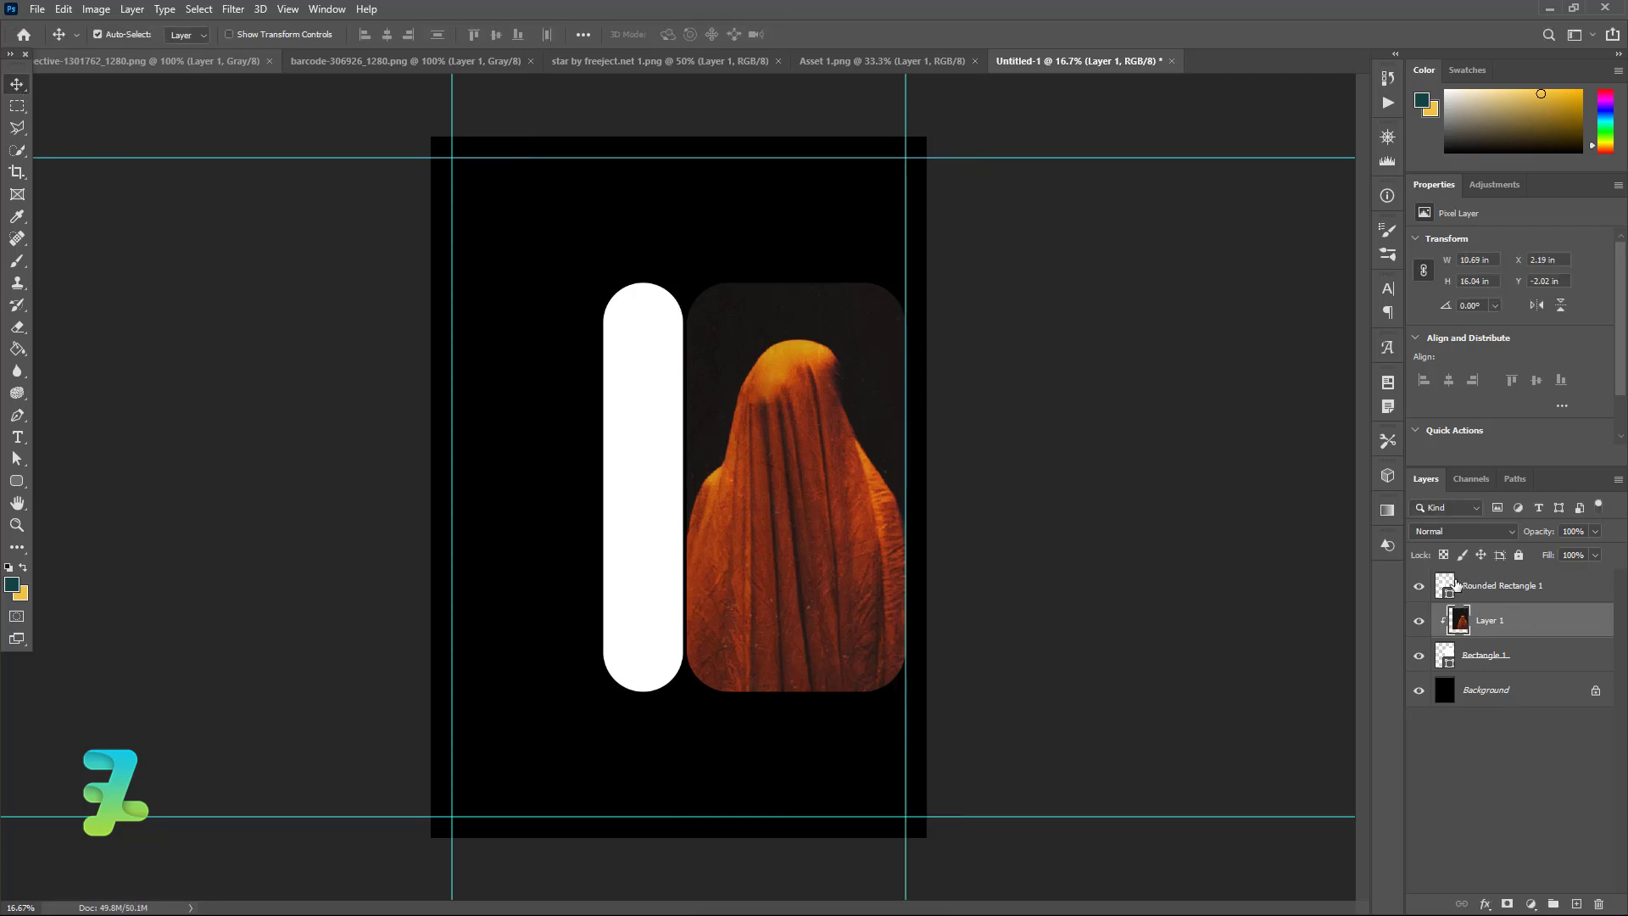
Step: Set the narrow pill layer's fill to 0%
left_click(1451, 585)
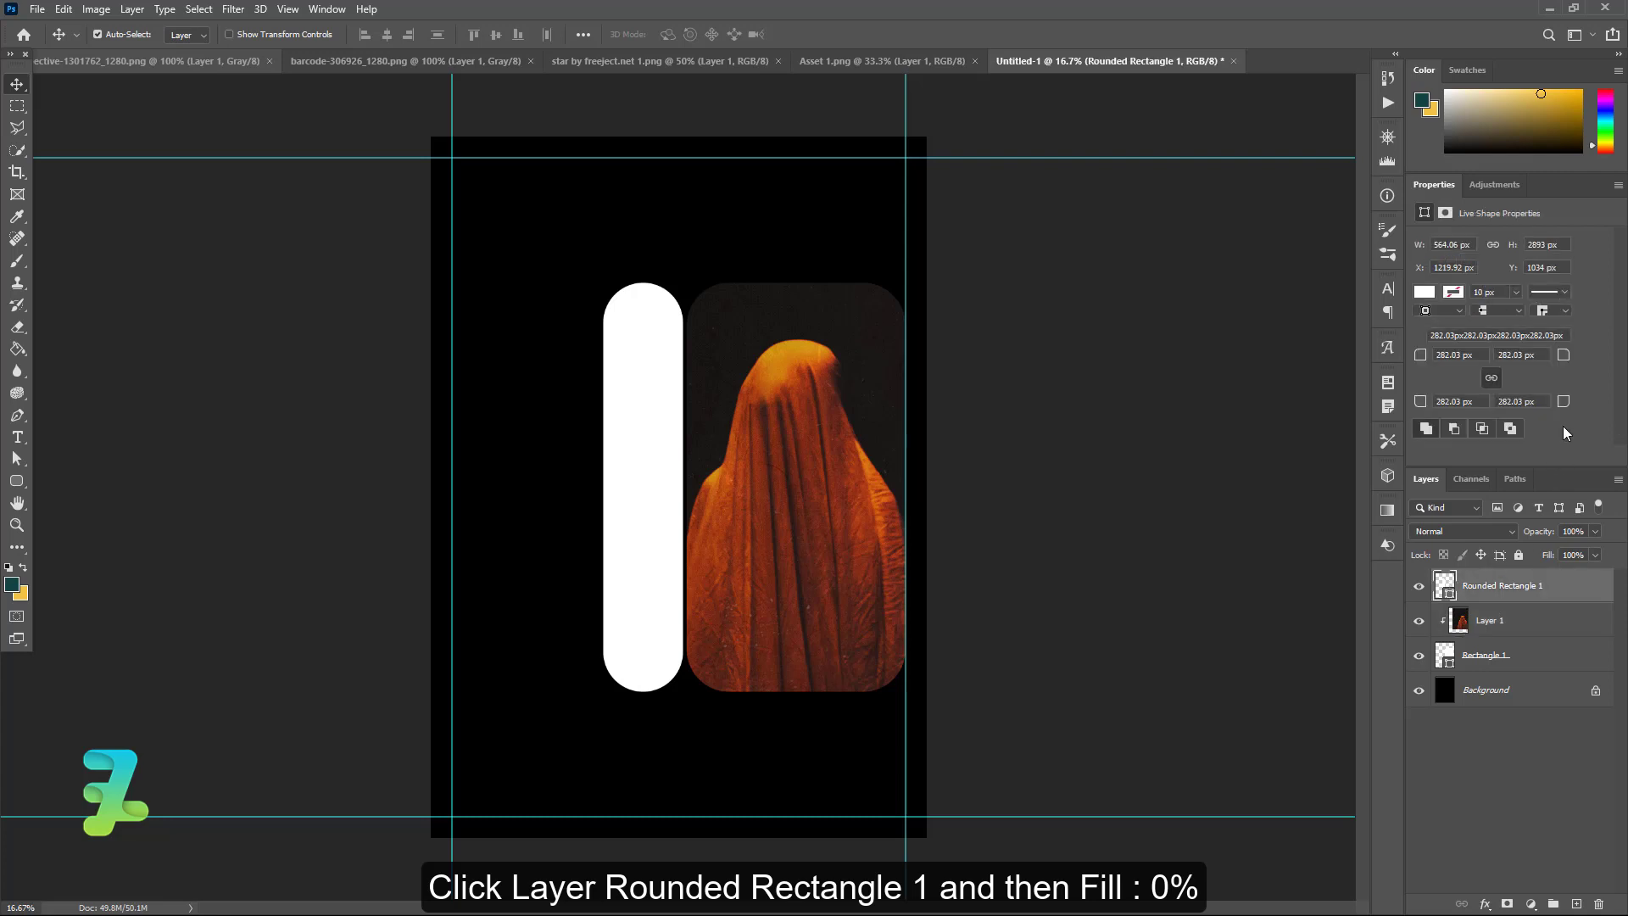
left_click(1595, 554)
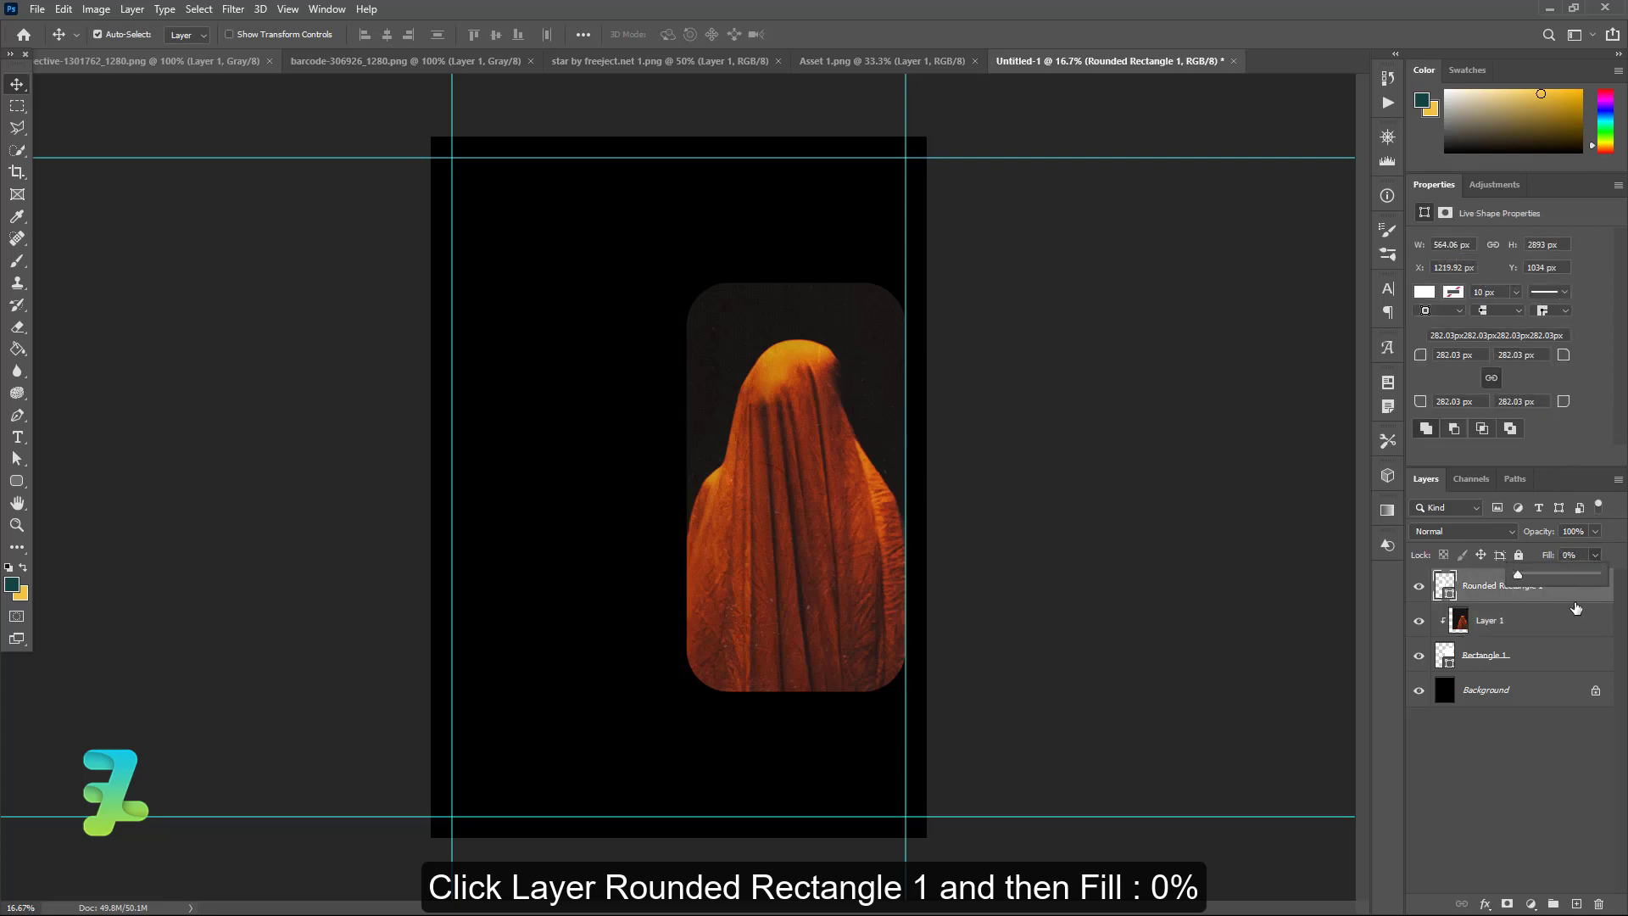
left_click(1577, 593)
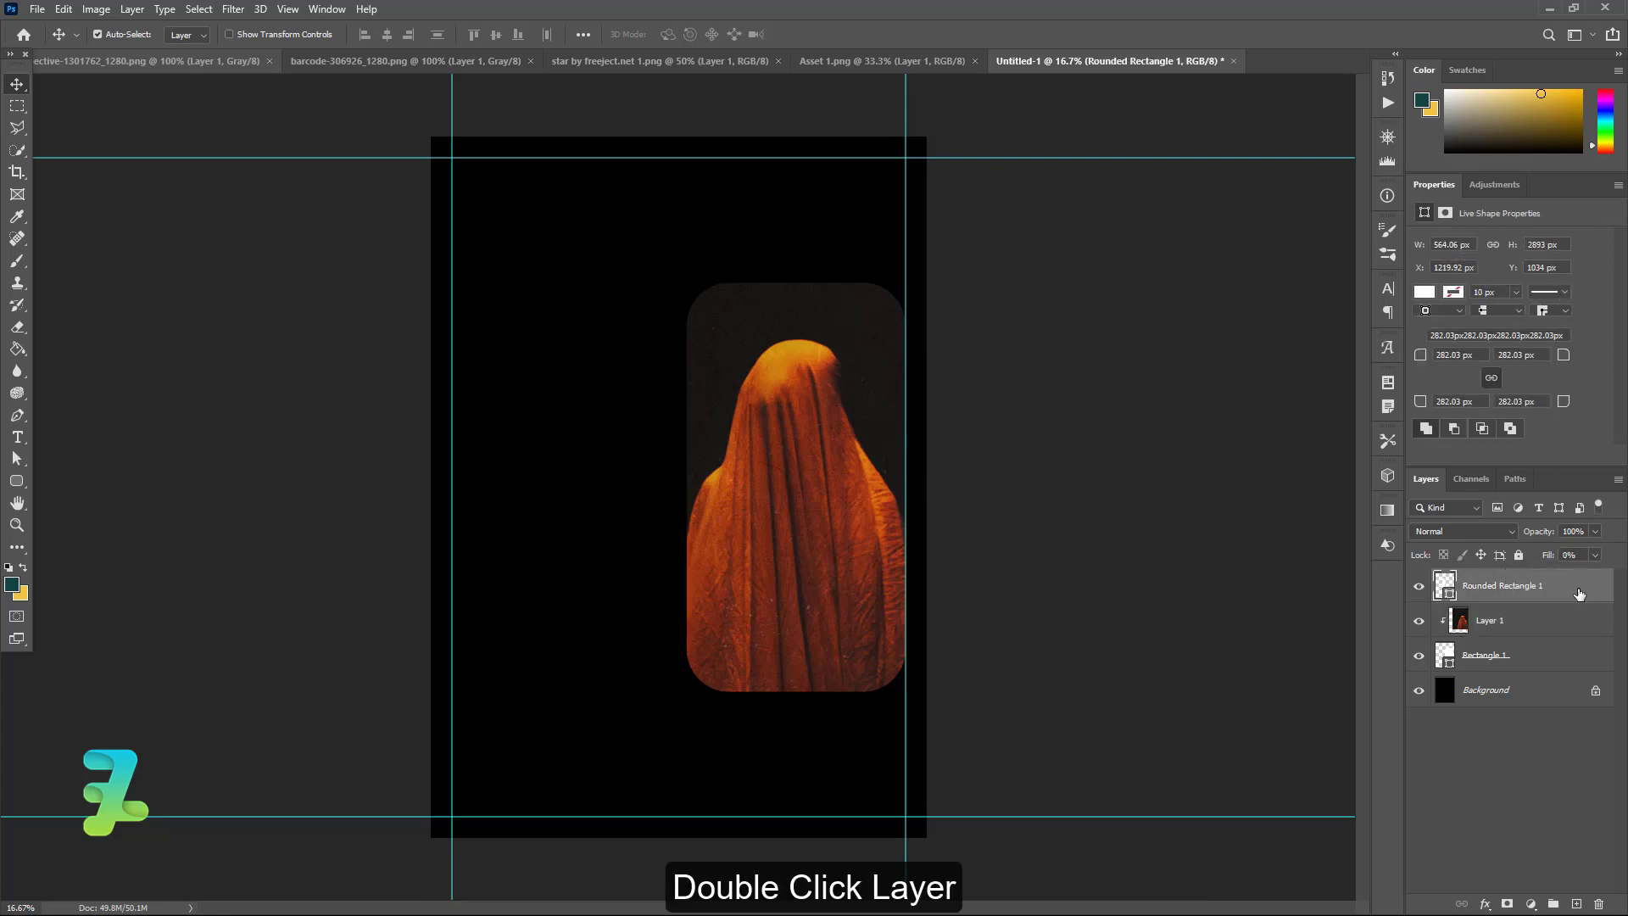
Step: Give the pill a white 20 px Stroke positioned inside
double_click(1579, 594)
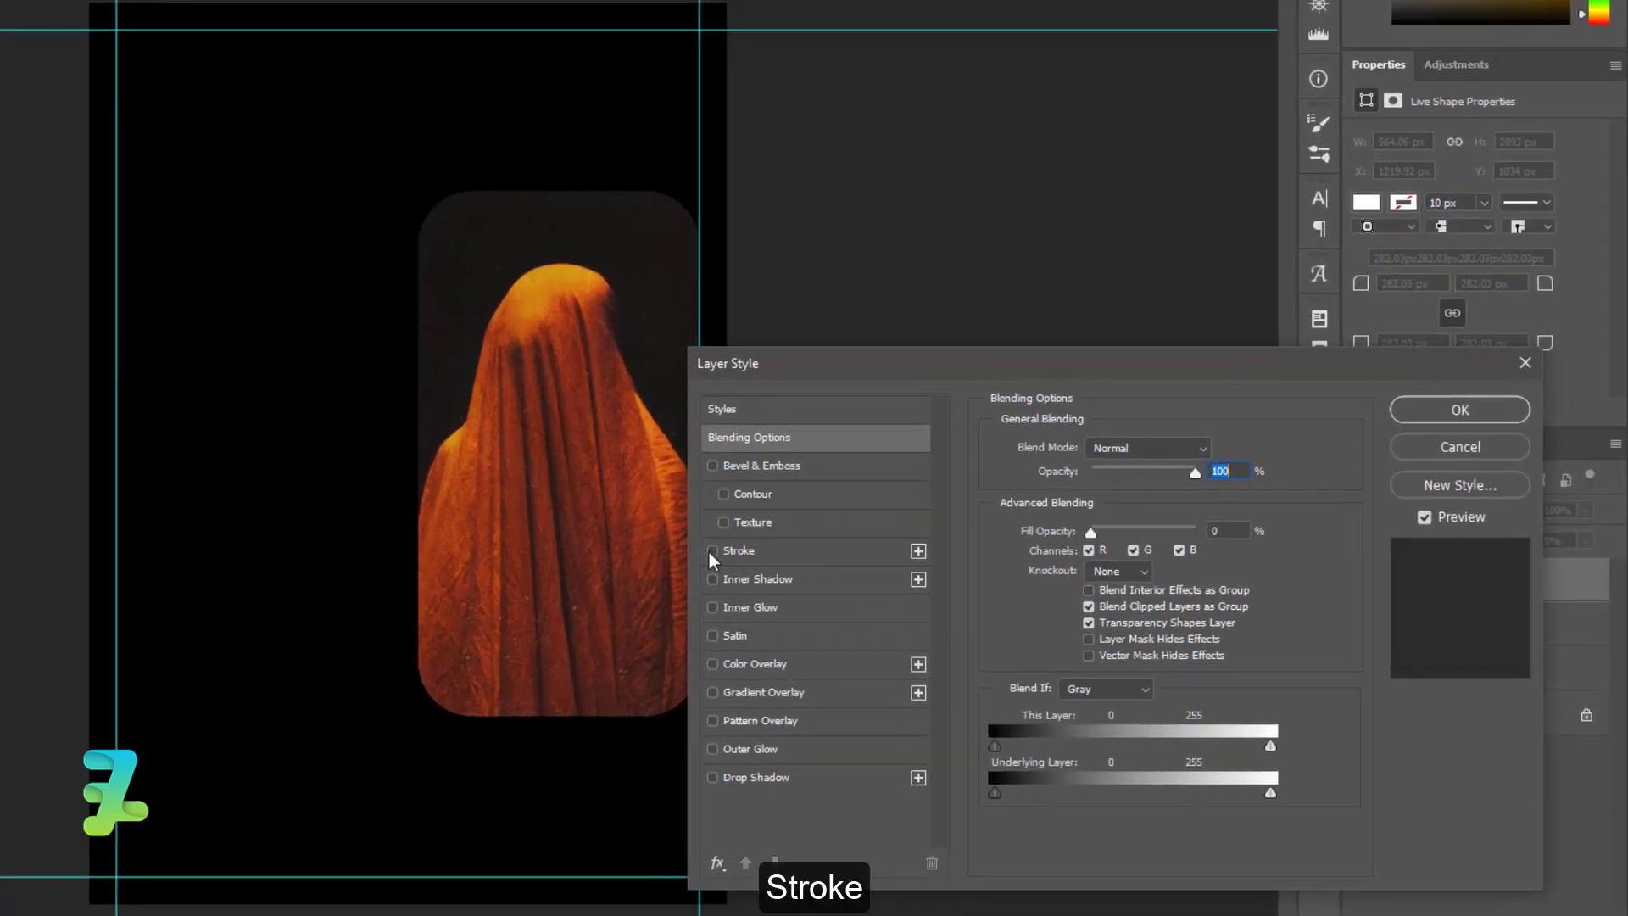
left_click(710, 552)
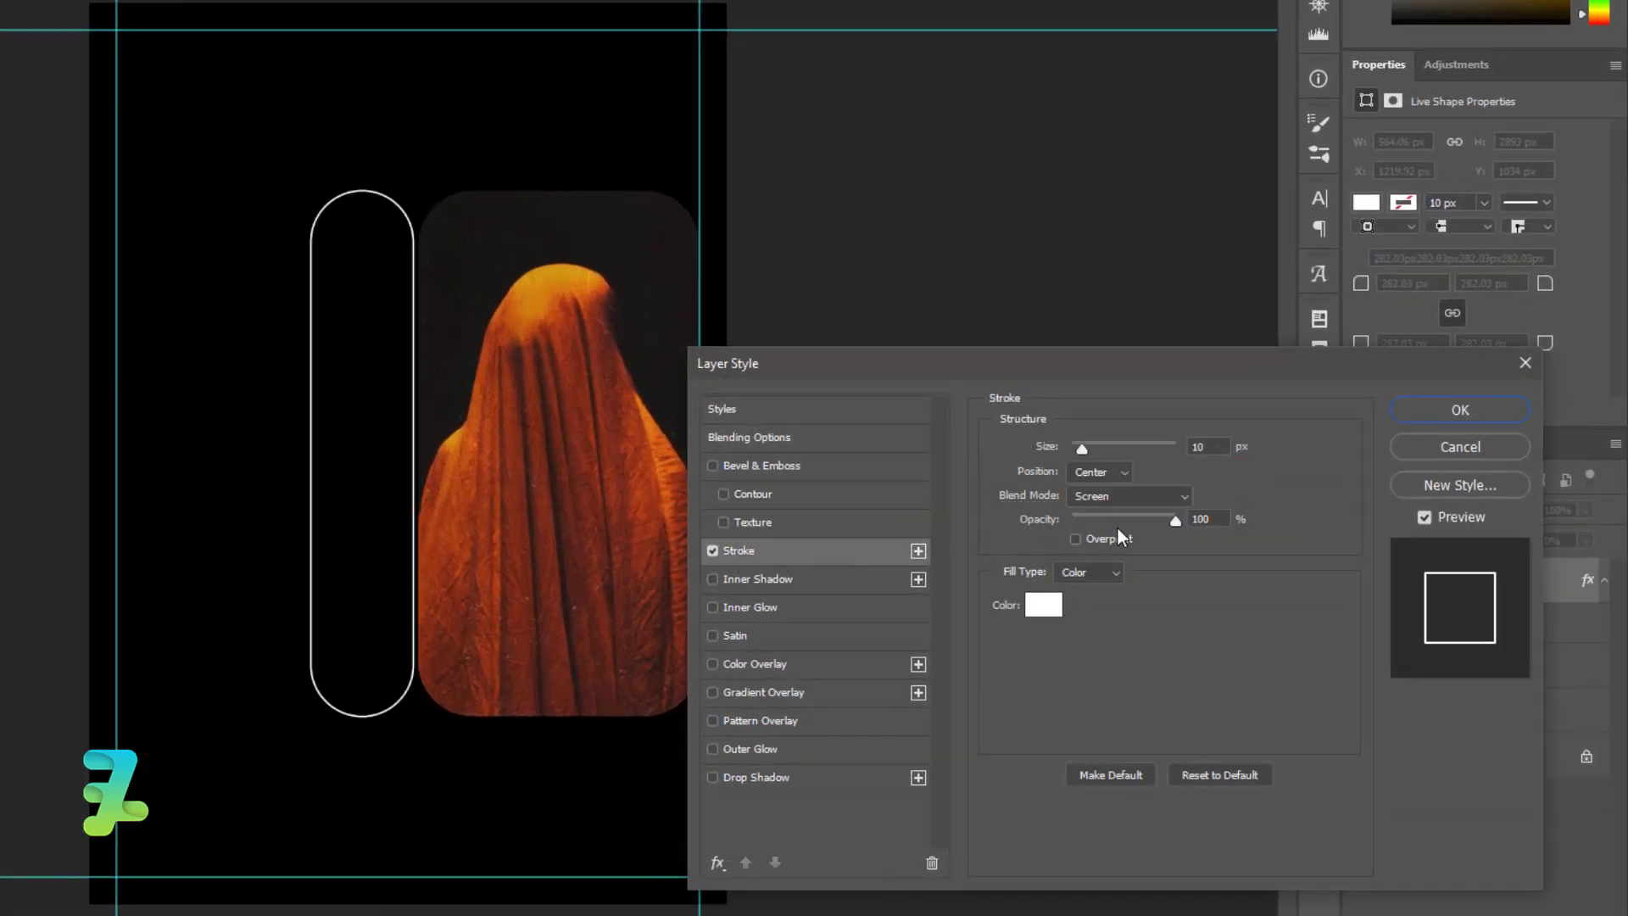
left_click_drag(1175, 520, 1223, 524)
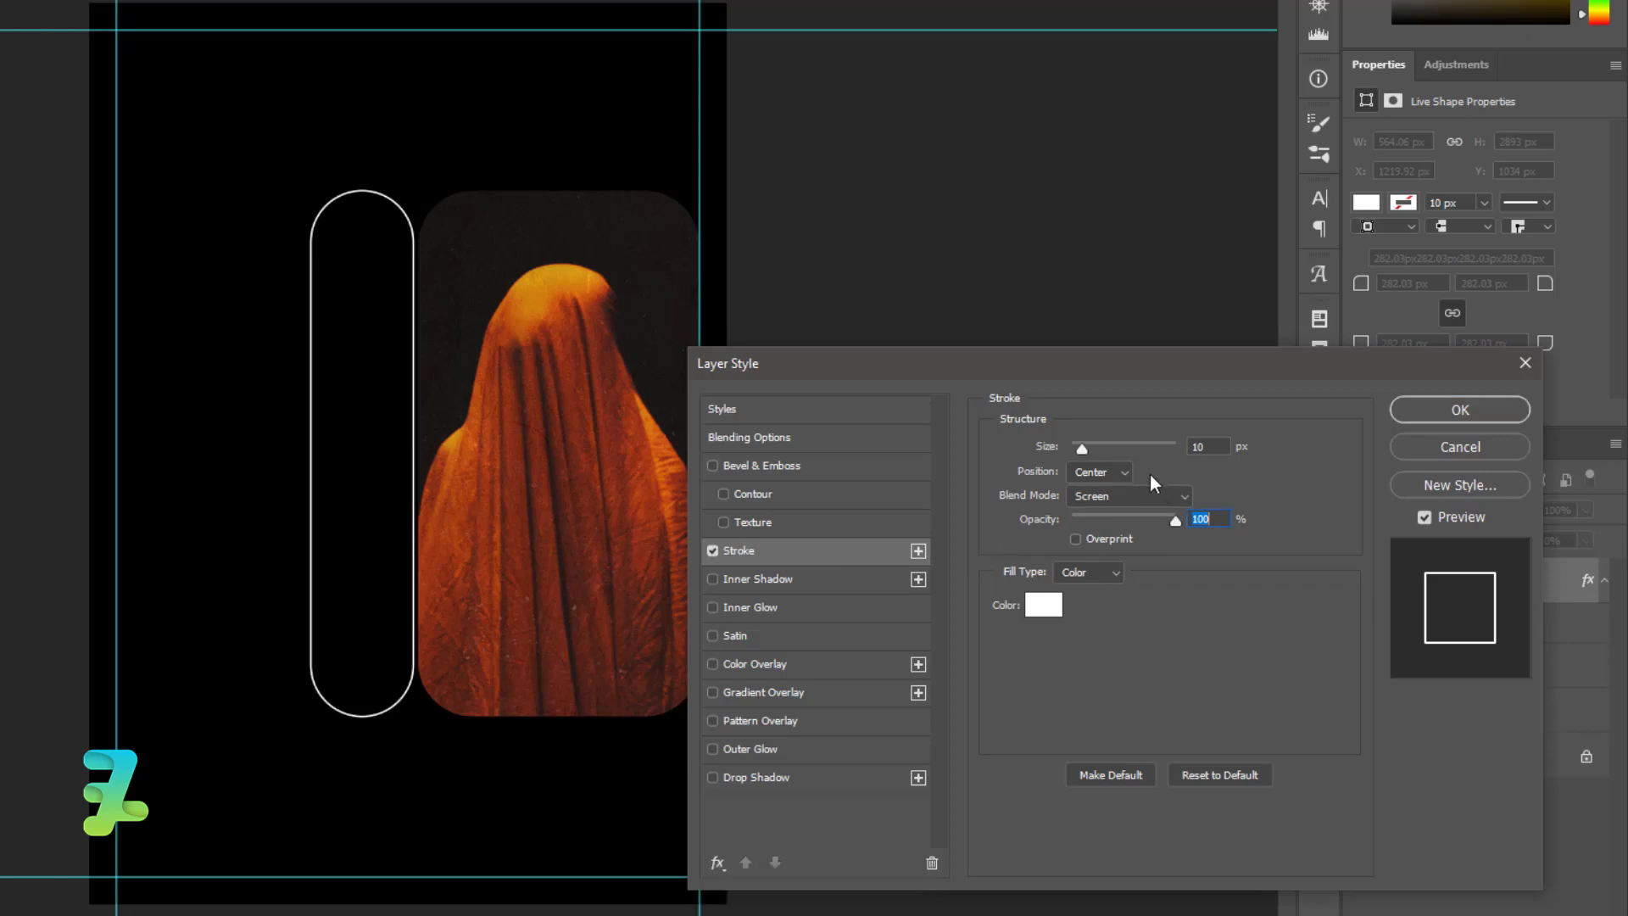
left_click(1117, 473)
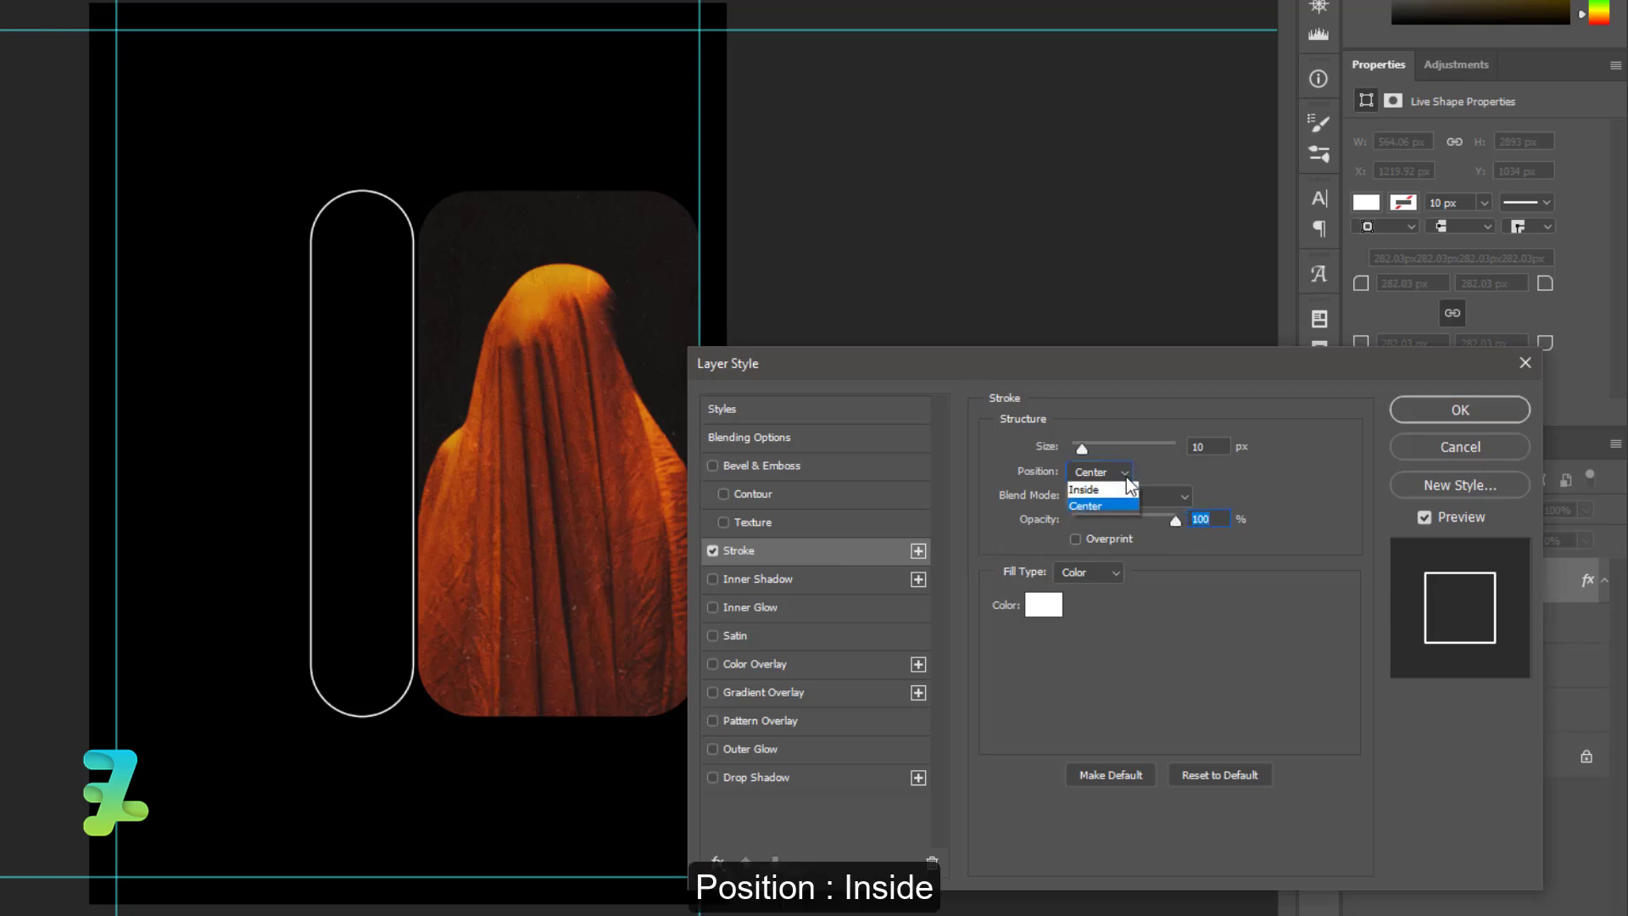
left_click(1116, 509)
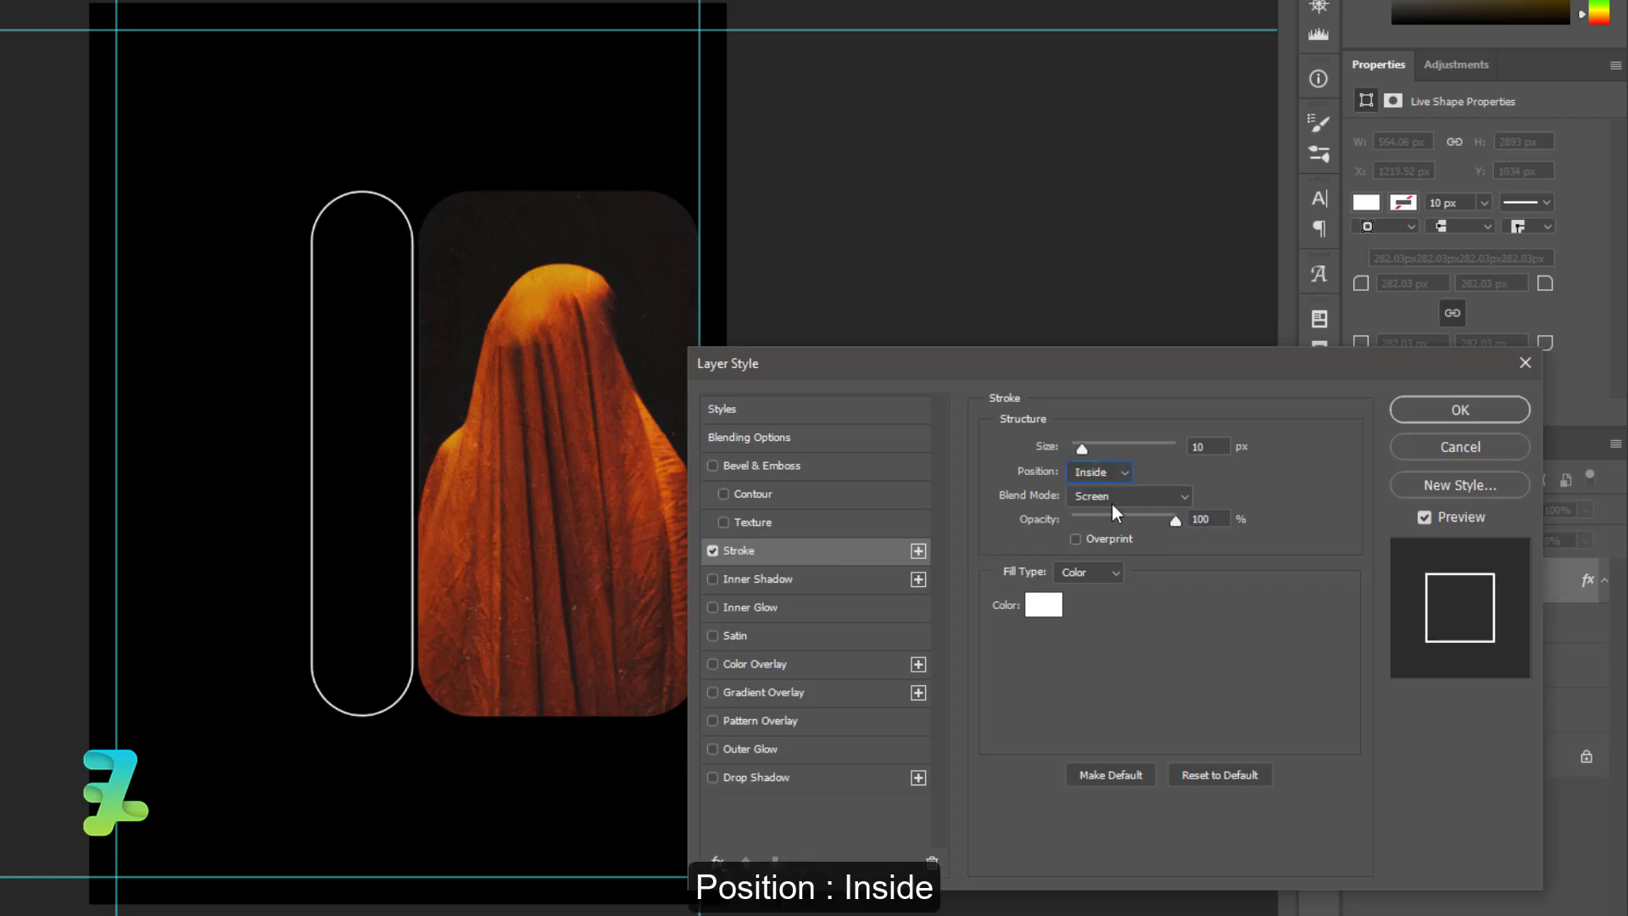
left_click_drag(1082, 449, 1096, 450)
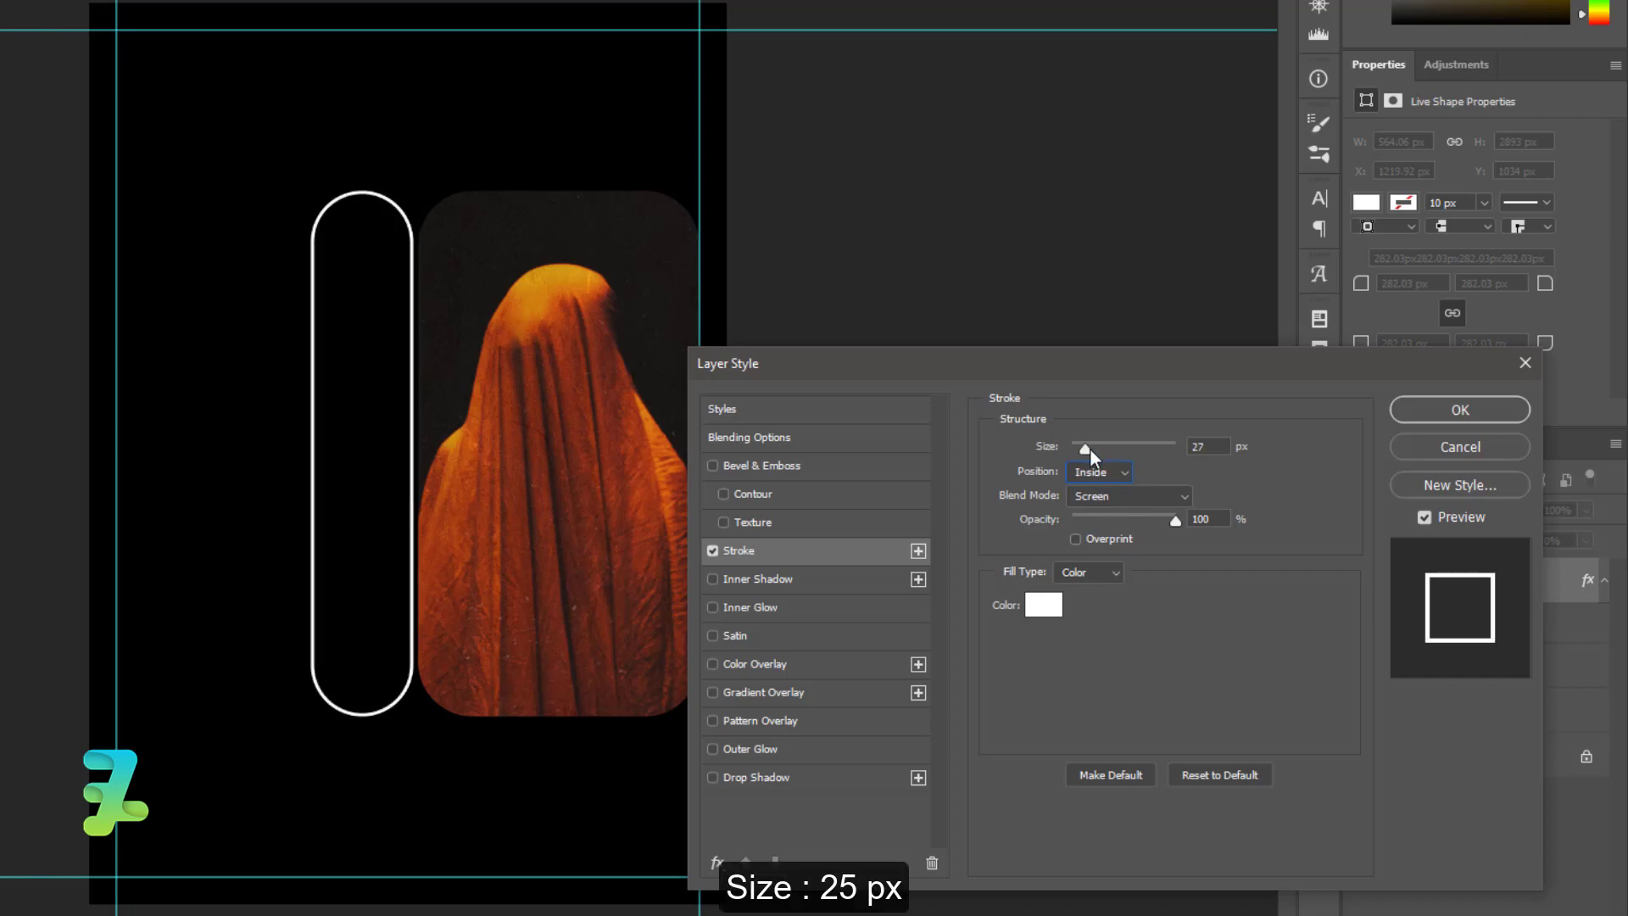
left_click(1092, 451)
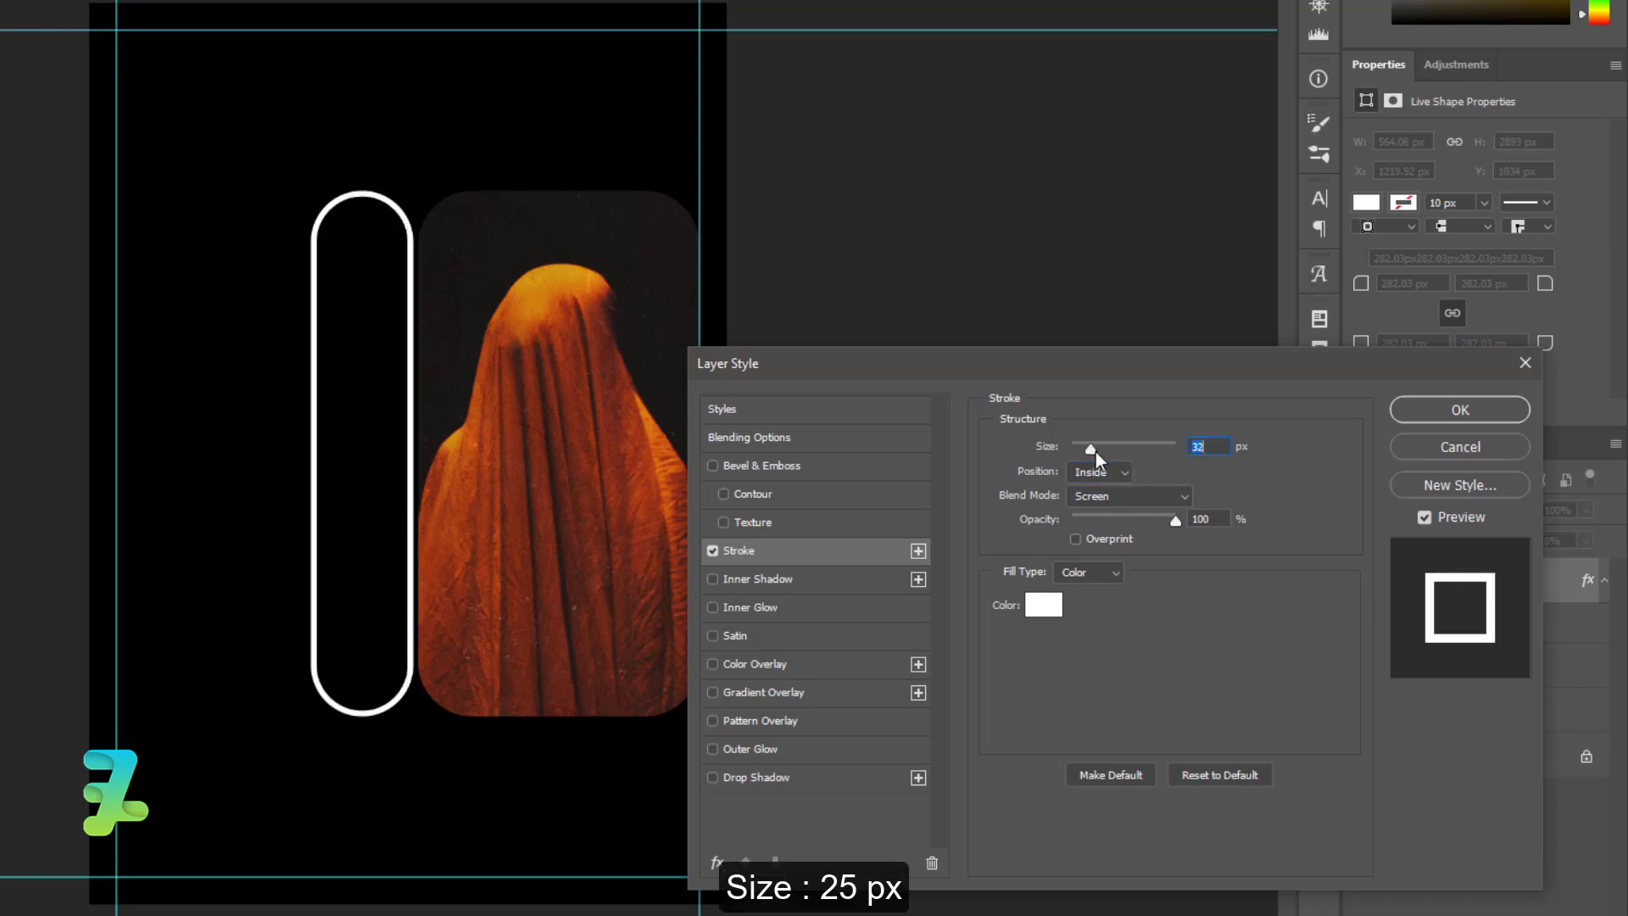
type("25")
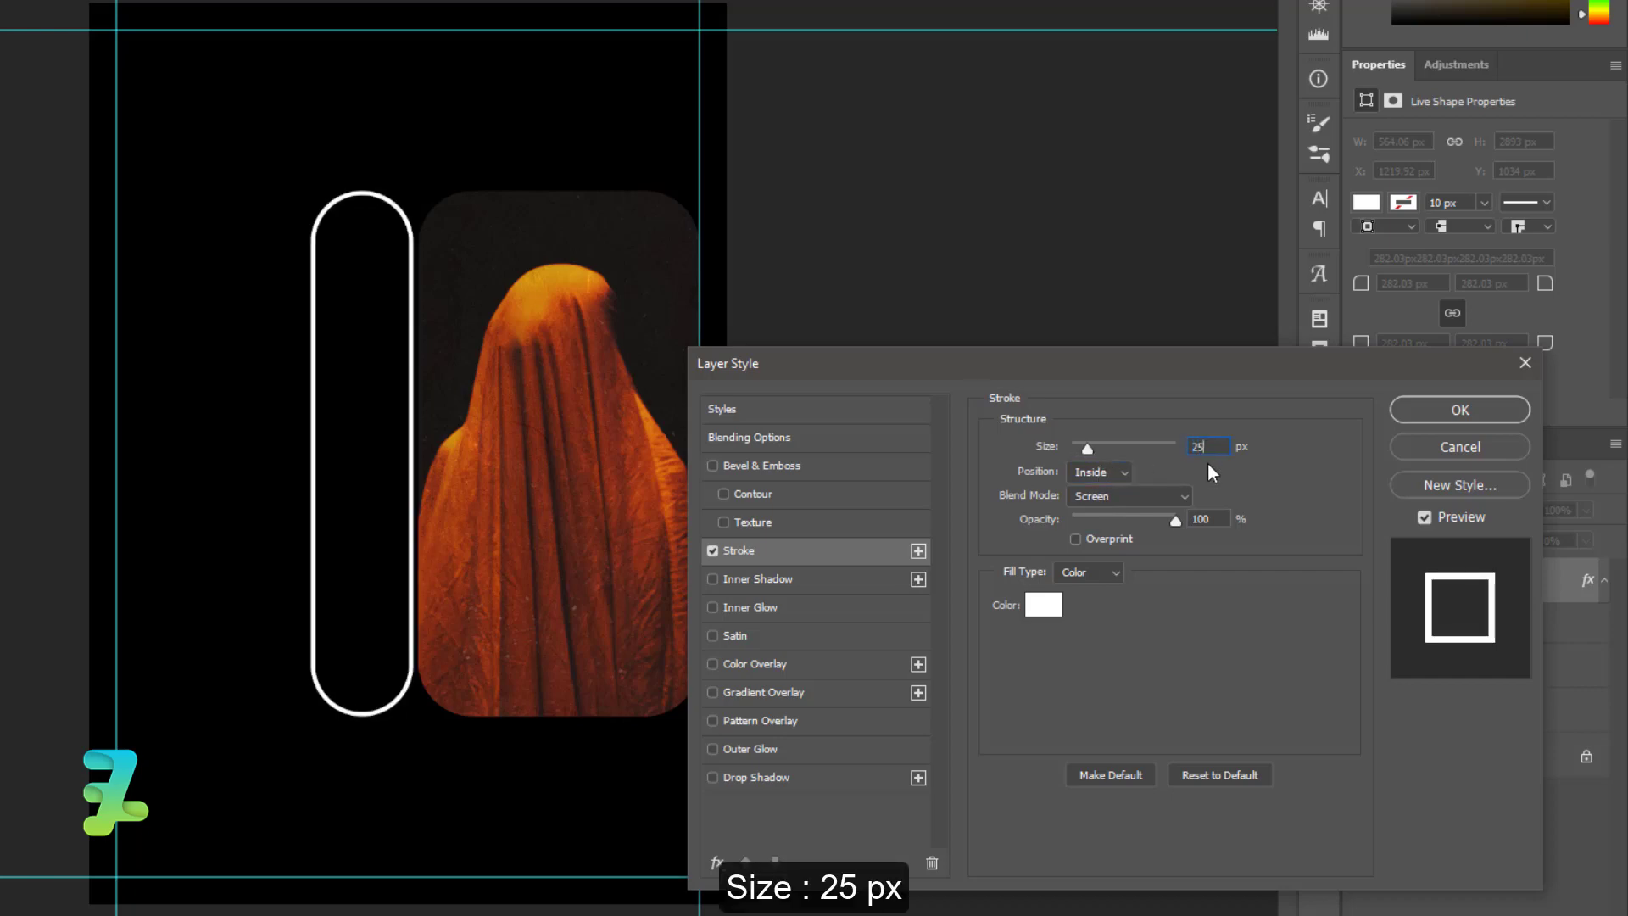
left_click(1048, 608)
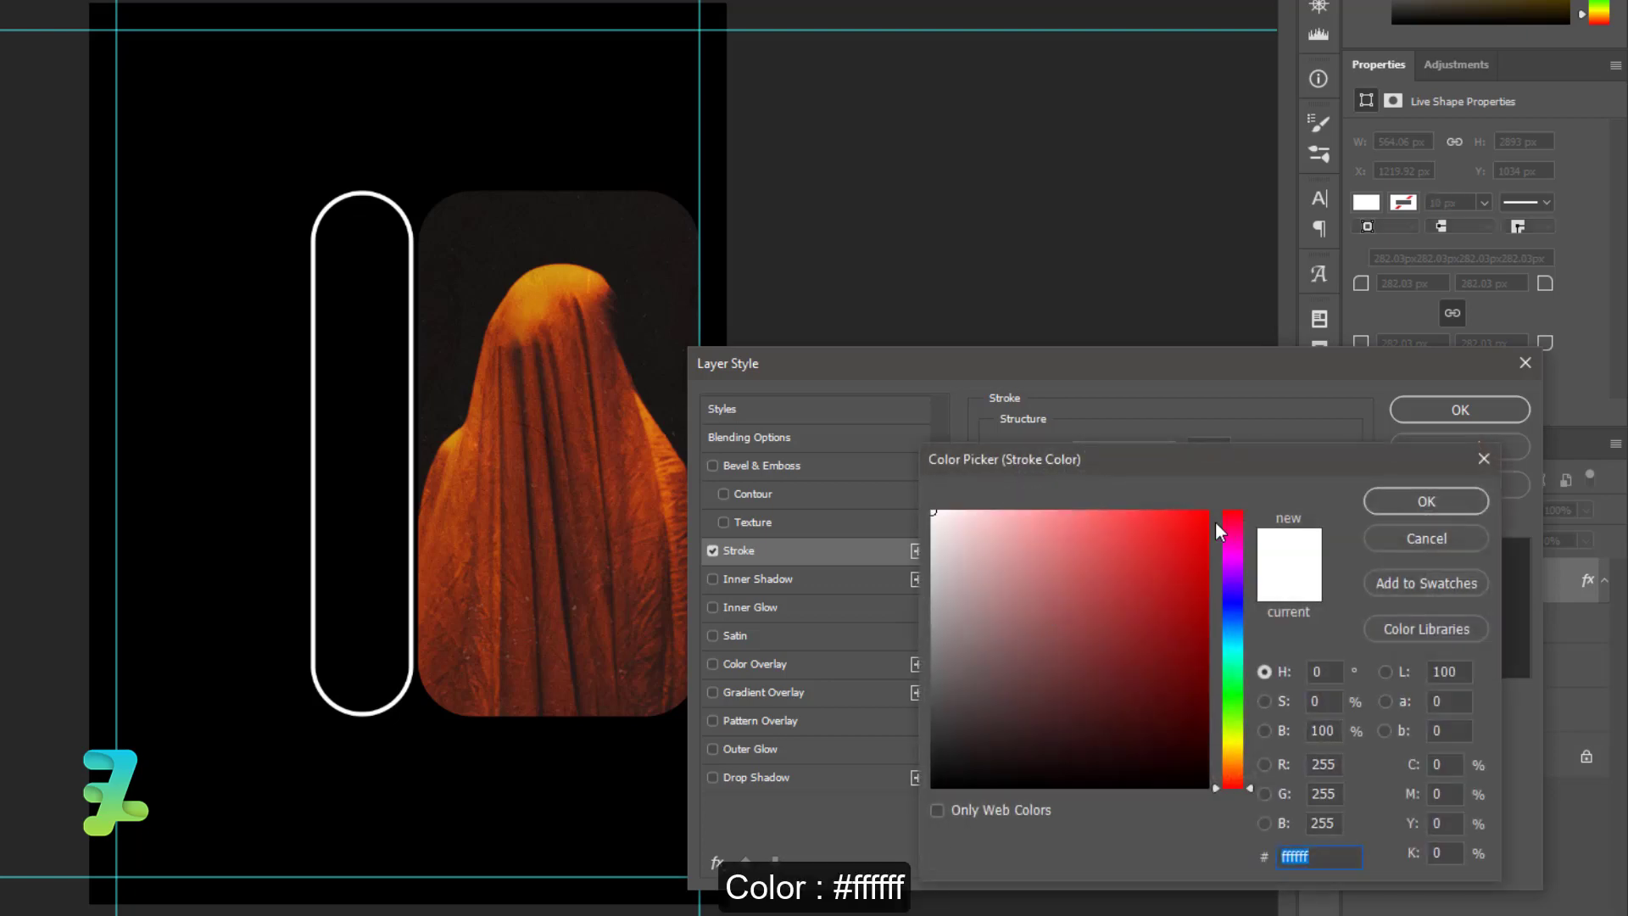
left_click(1447, 501)
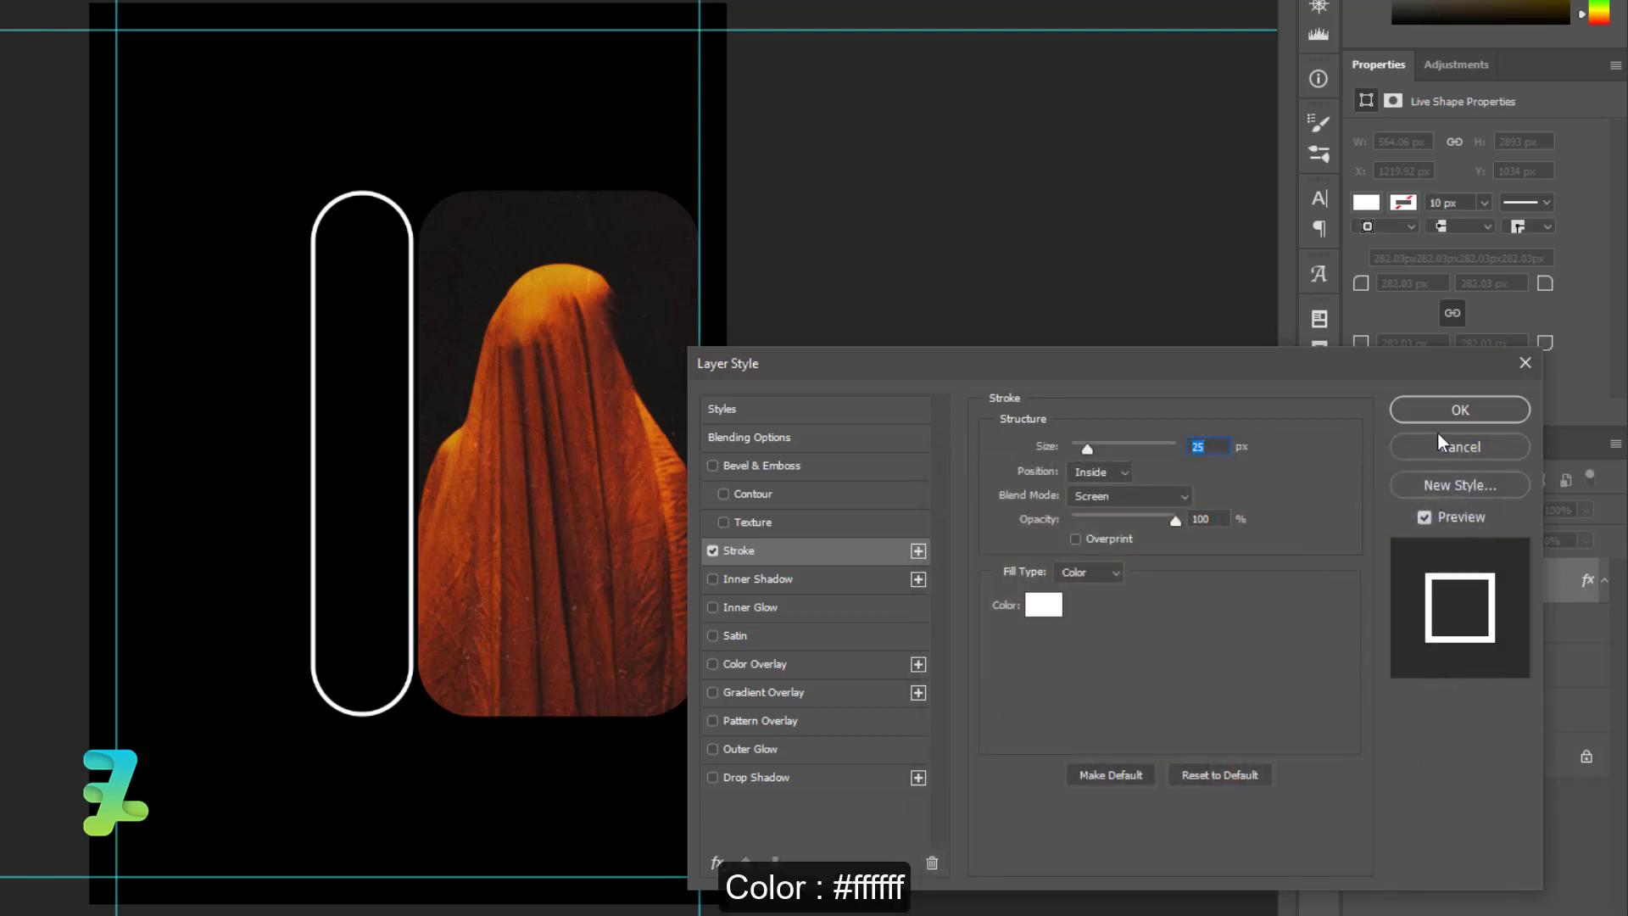
type("2")
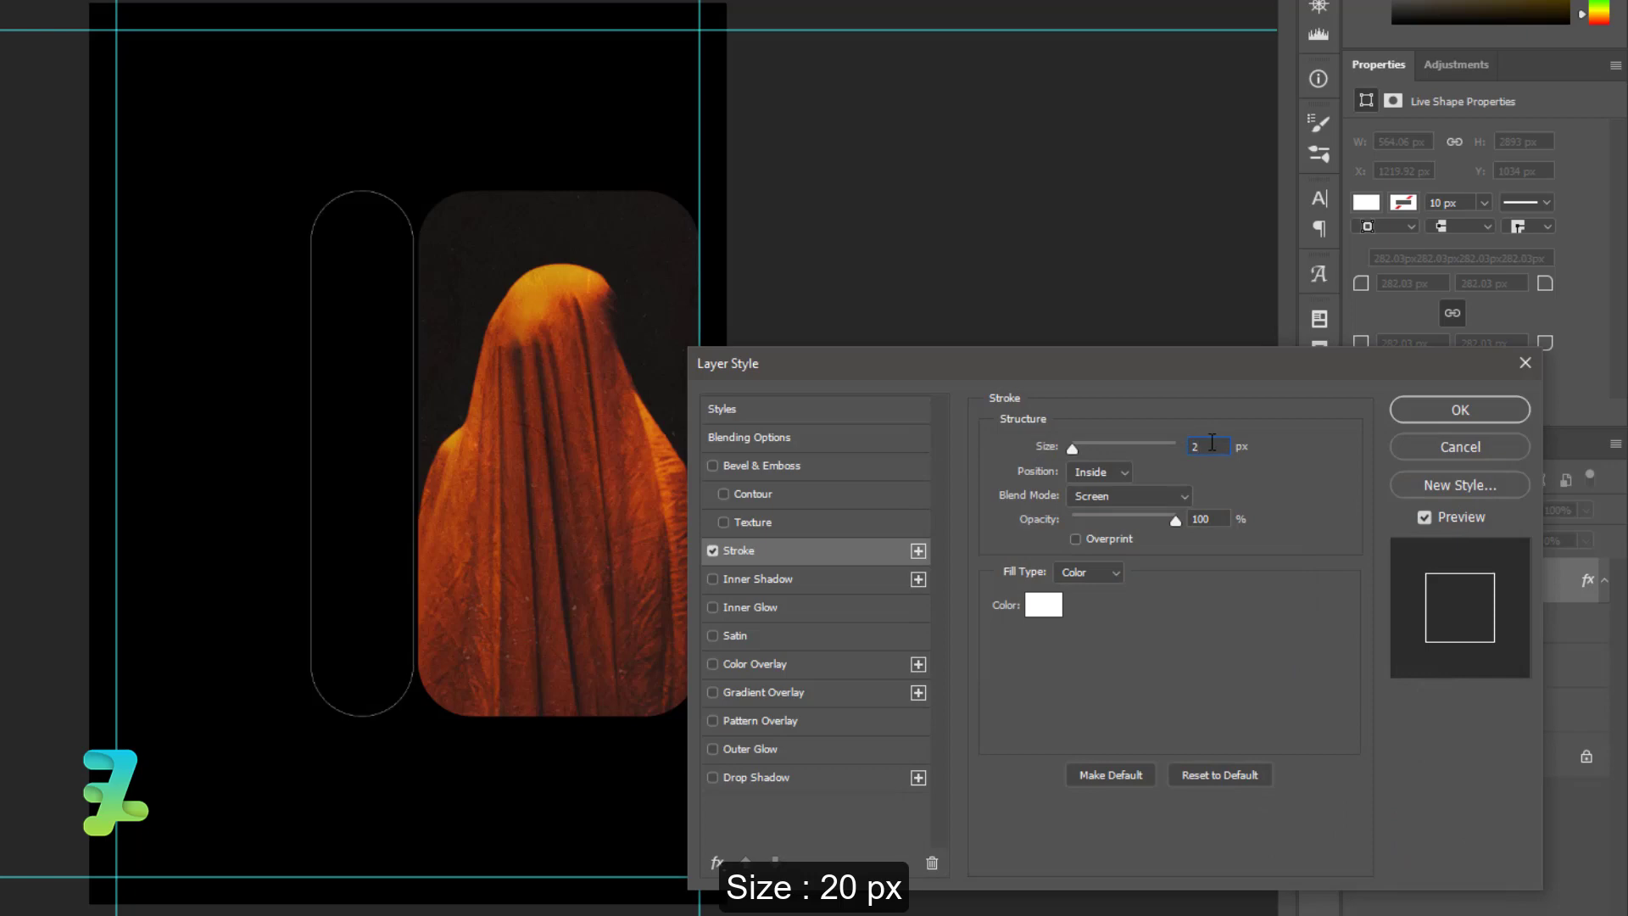
type("0")
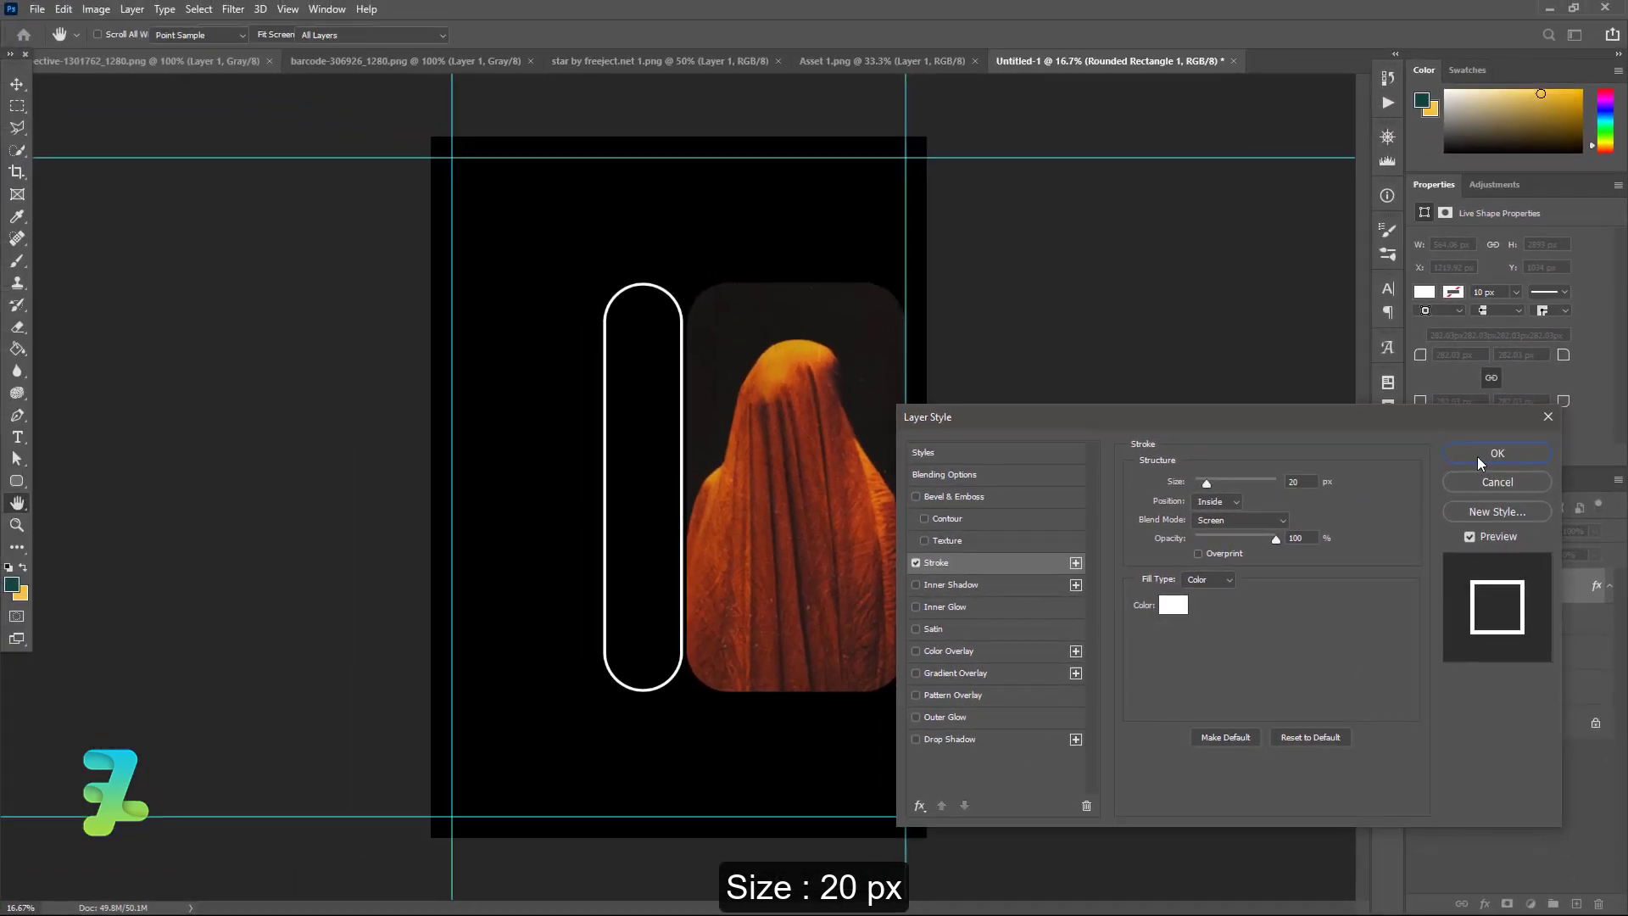
left_click(1478, 456)
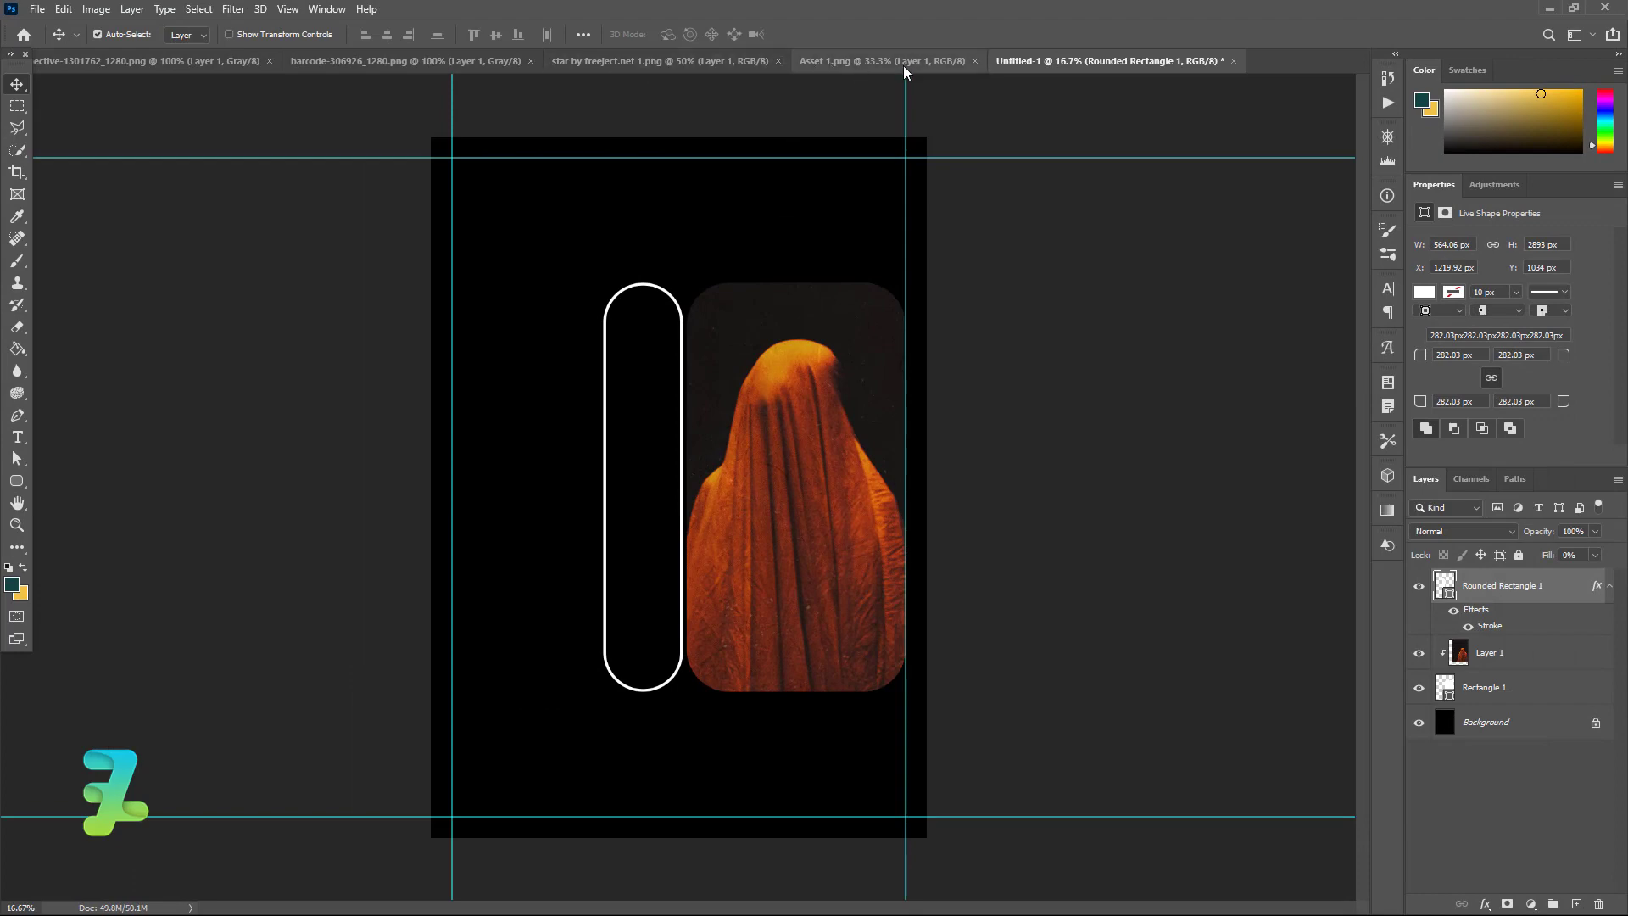
Step: Copy the Asset 1.png globe into the poster as Layer 2
left_click(806, 64)
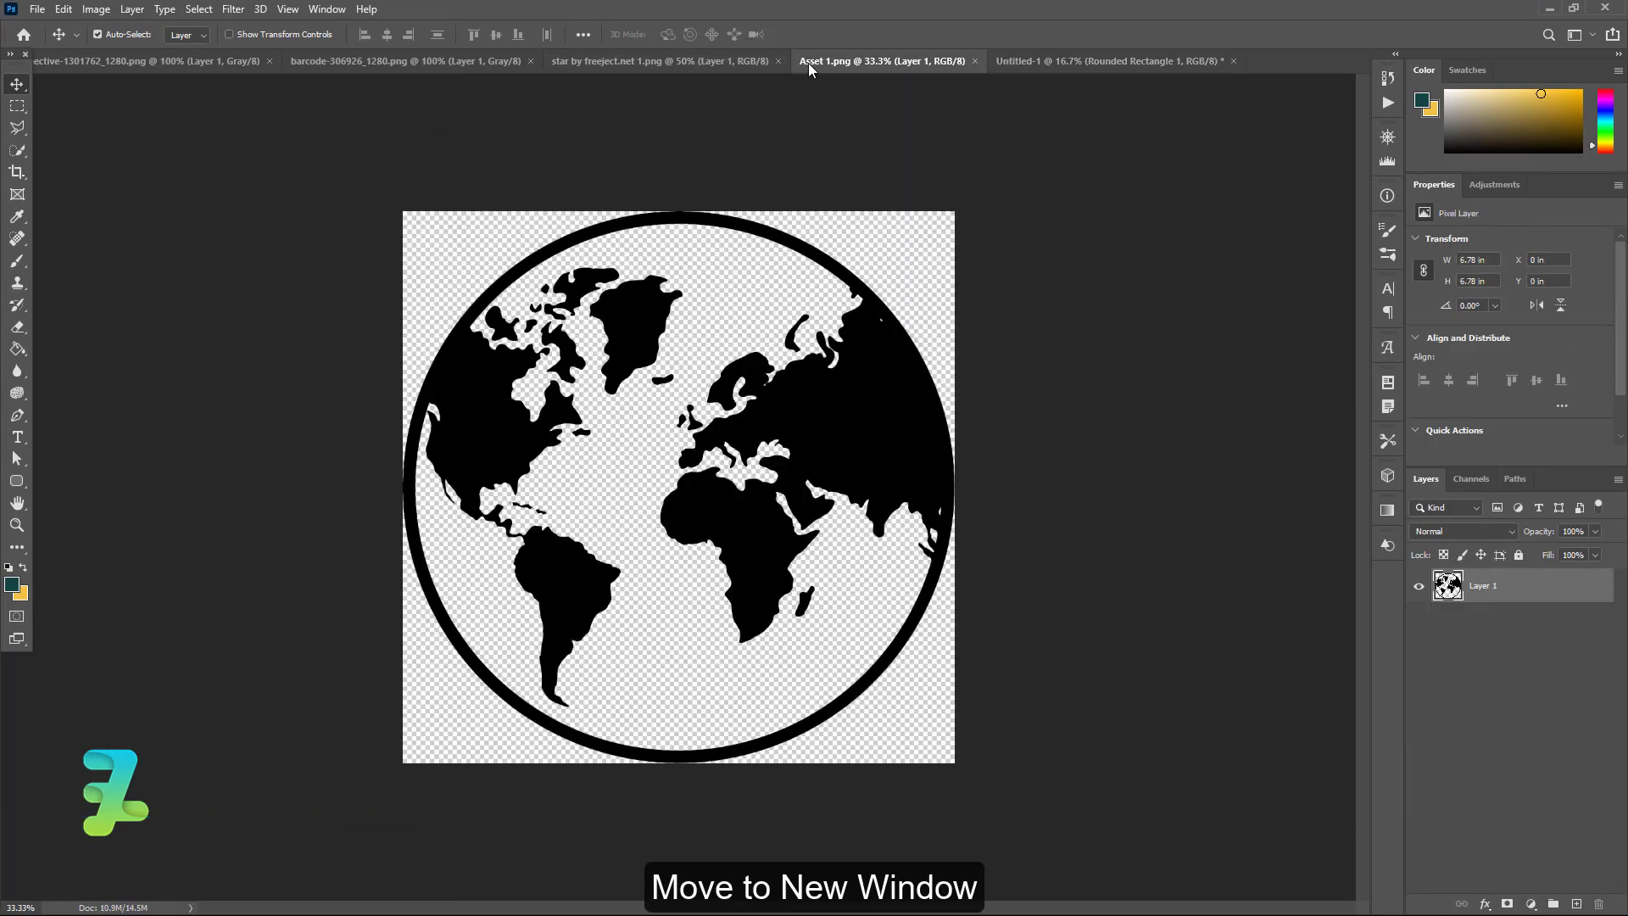
right_click(808, 63)
left_click(848, 151)
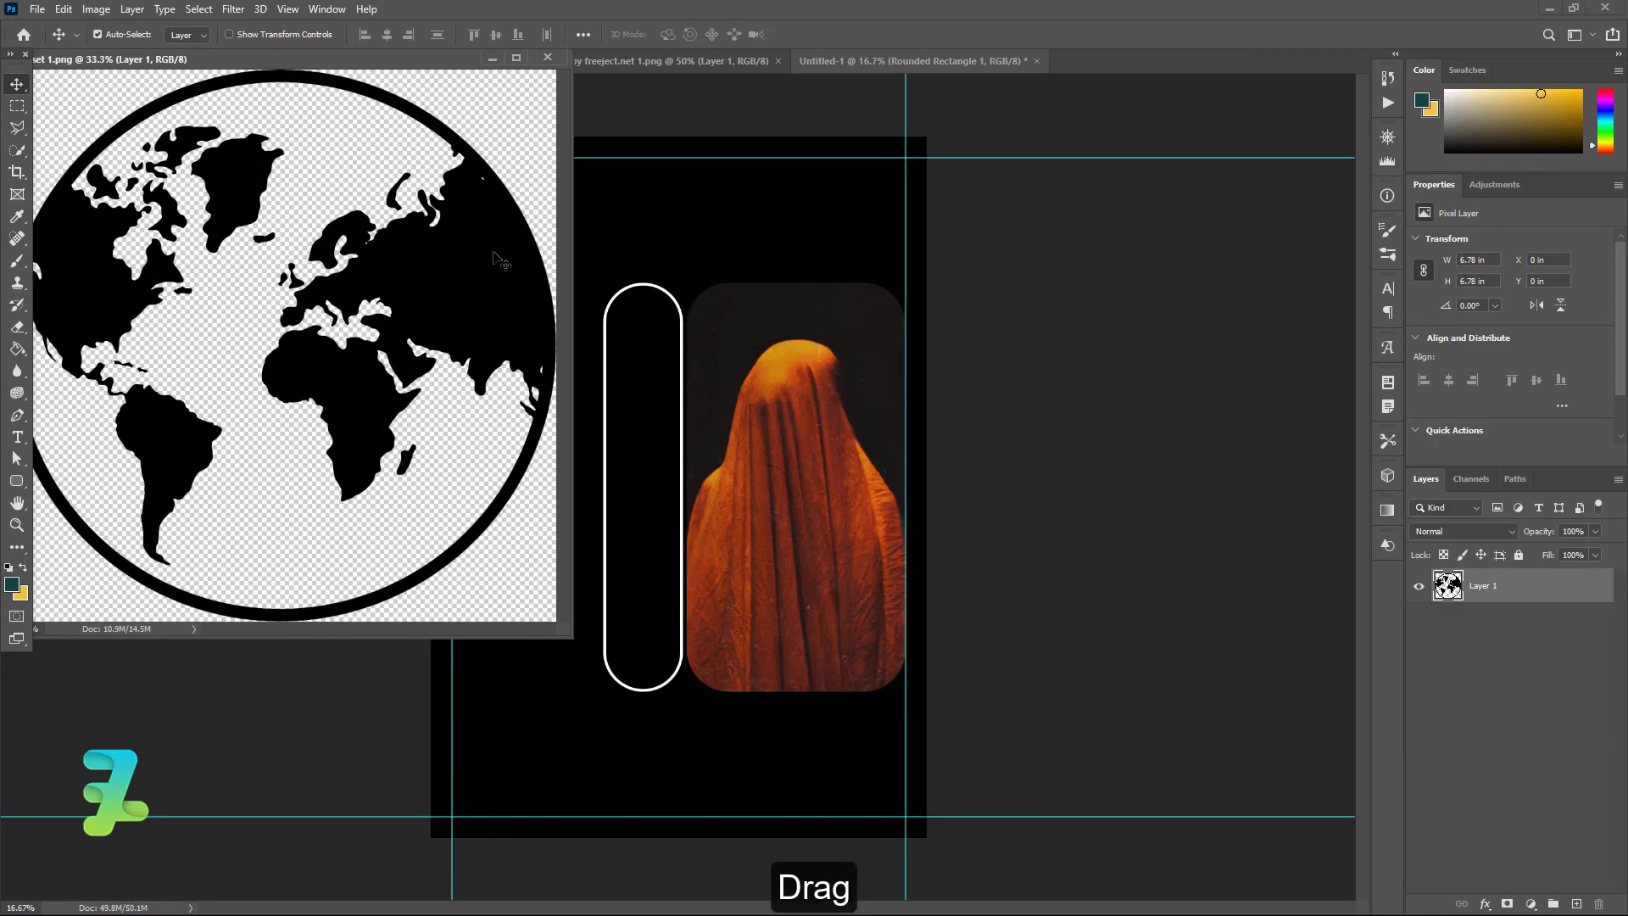
left_click_drag(500, 260, 642, 400)
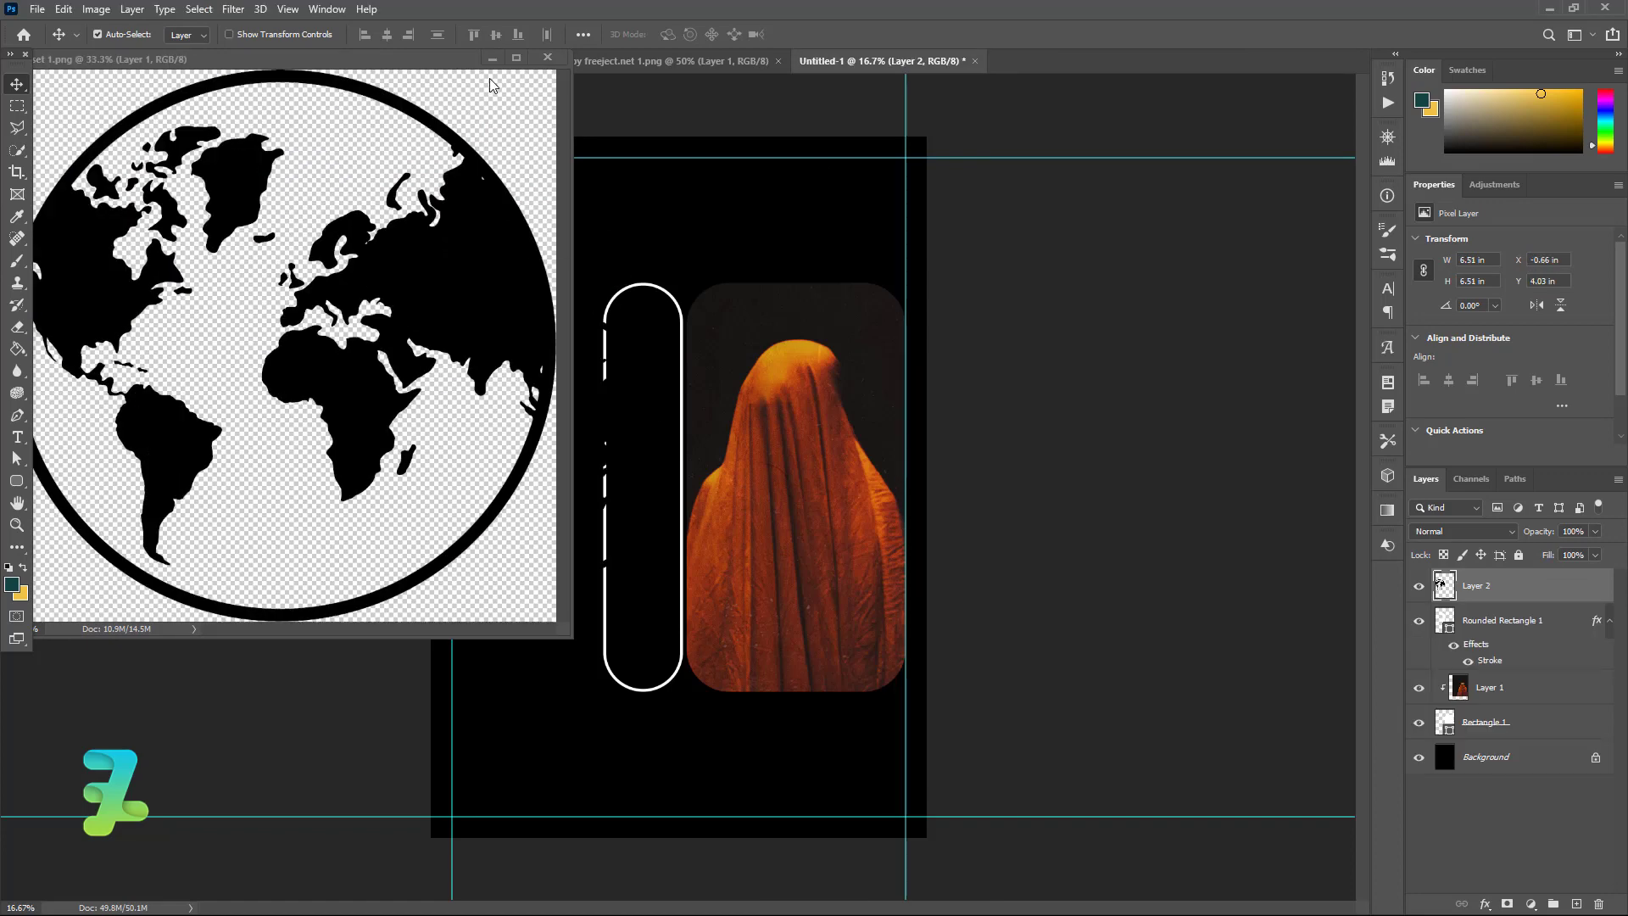
left_click(549, 57)
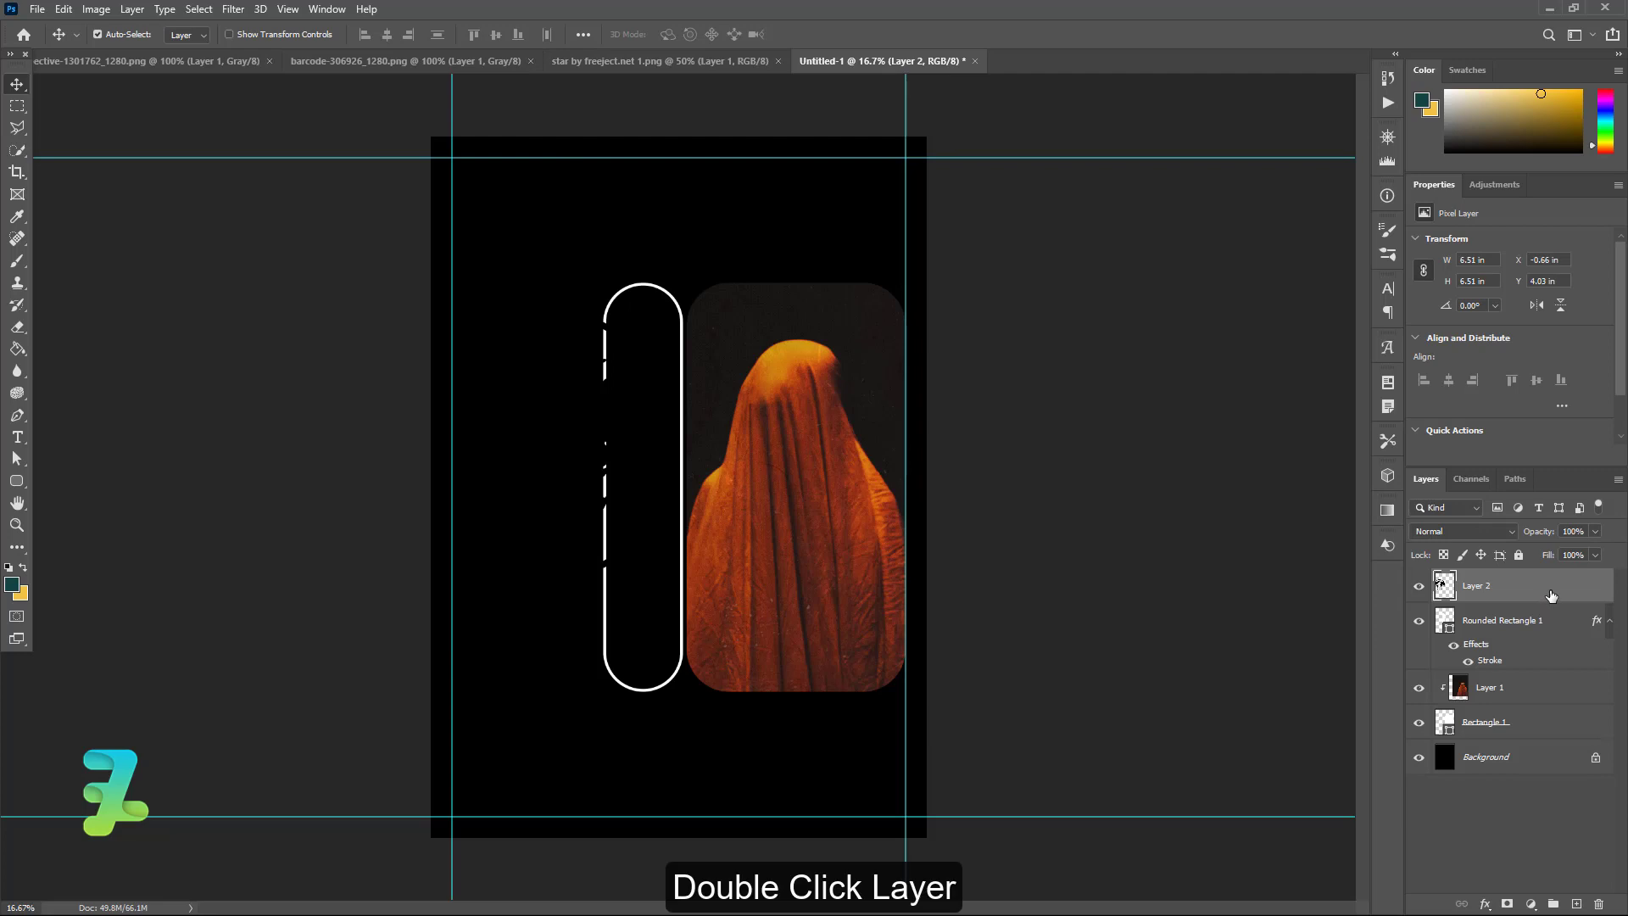
Step: Turn the globe white with a #ffffff Color Overlay
double_click(1551, 595)
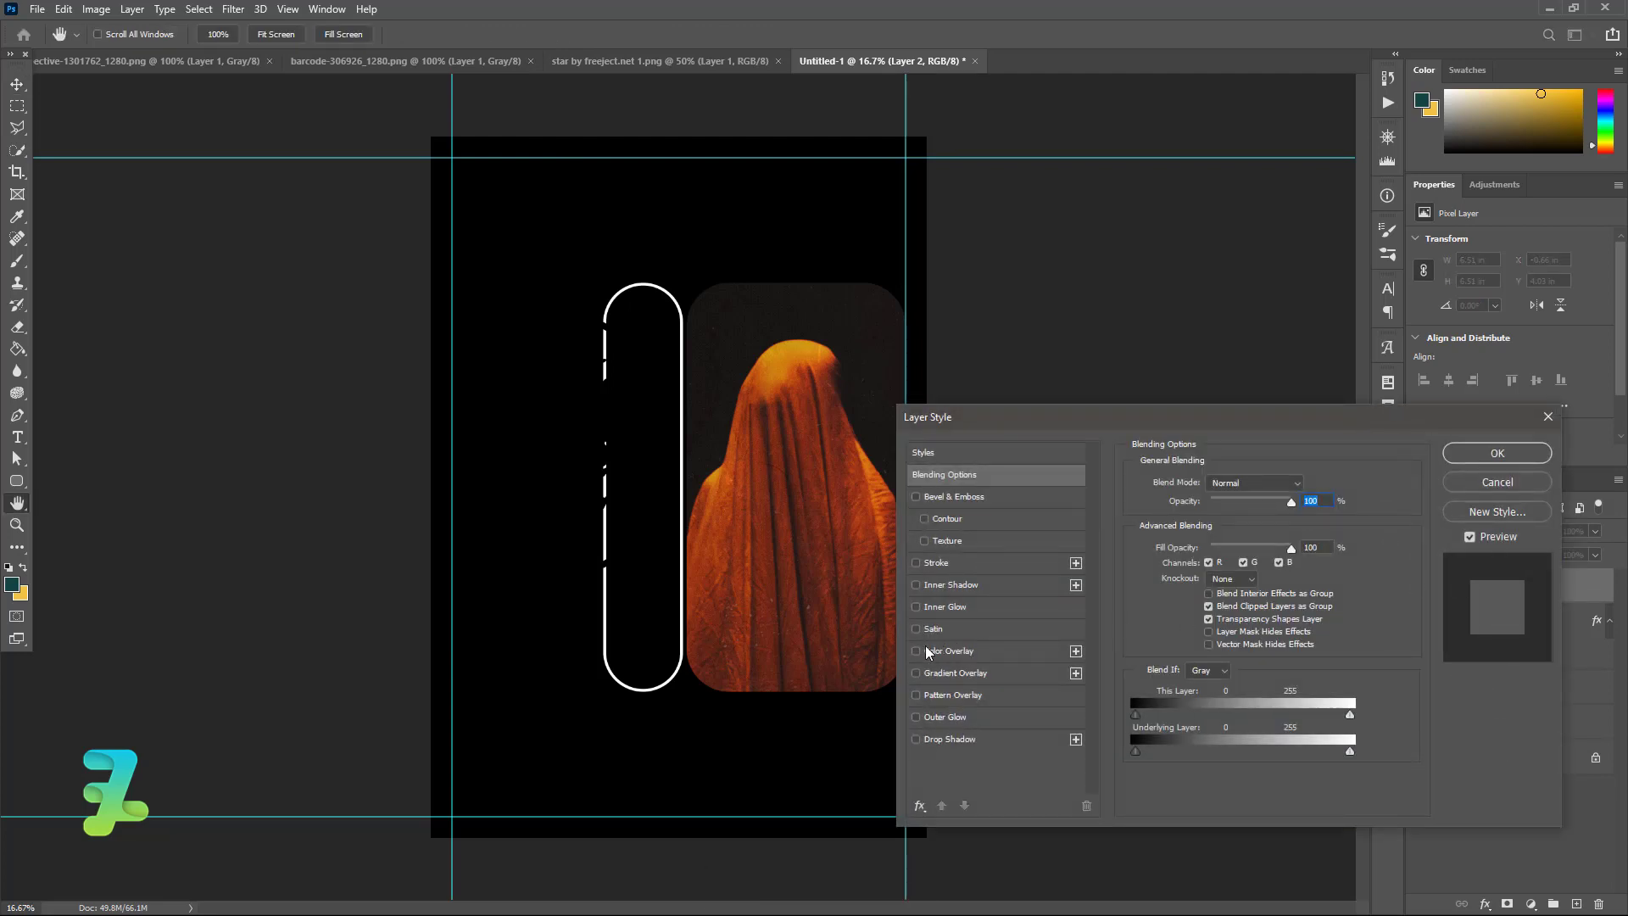
left_click(927, 651)
left_click(1307, 485)
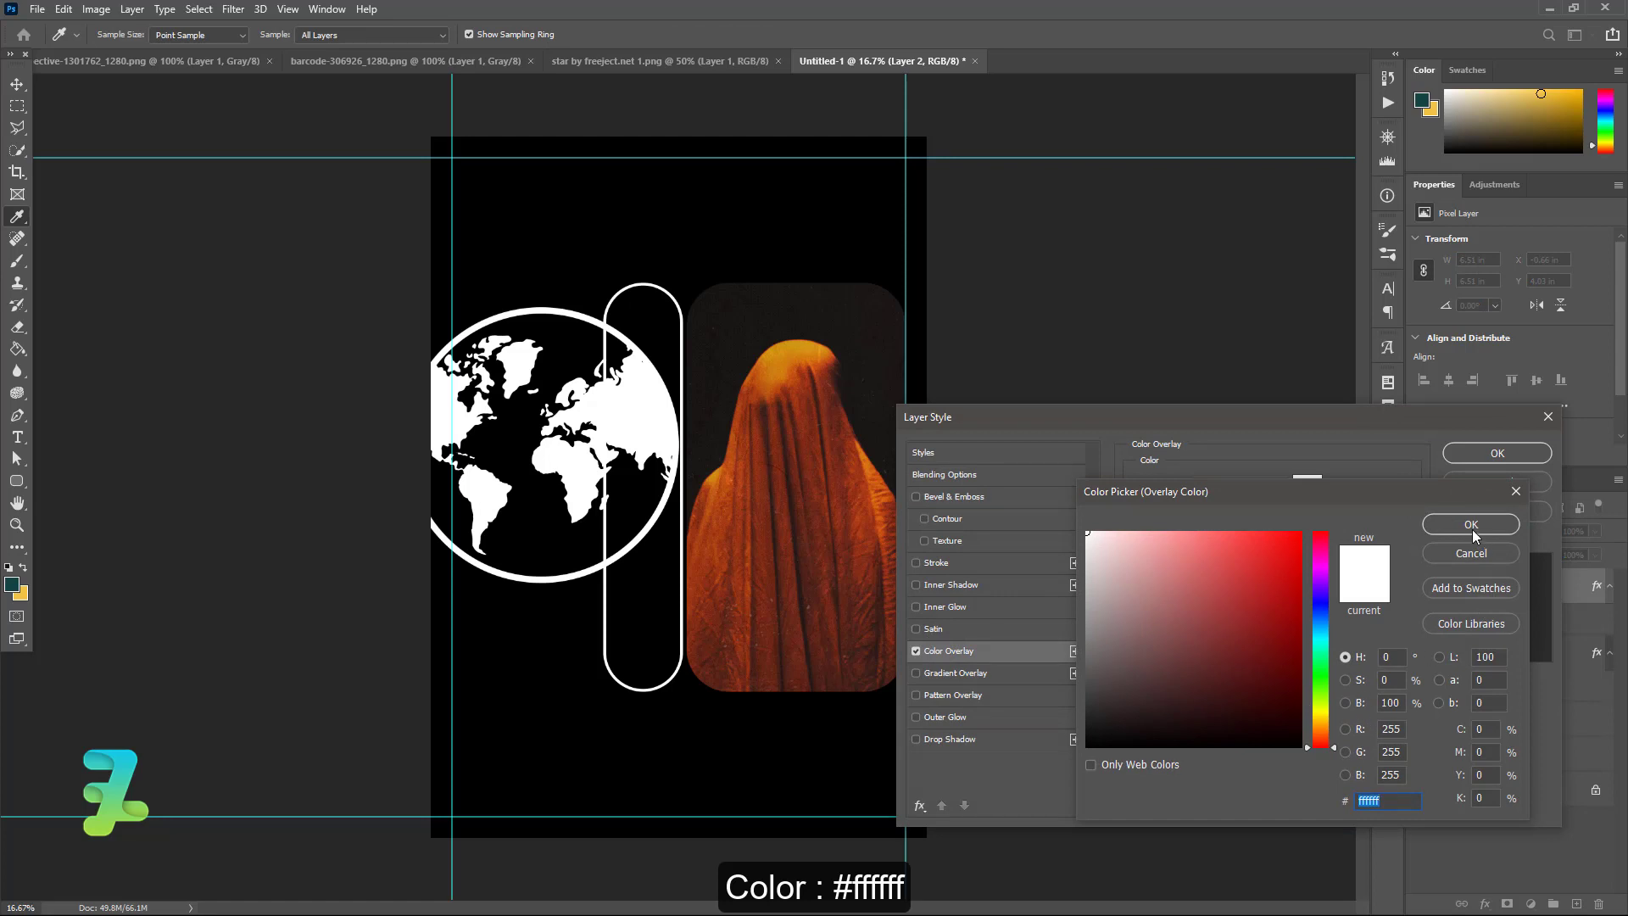
left_click(1473, 530)
Step: Shrink the white globe and place it at the bottom inside the pill
left_click(1497, 453)
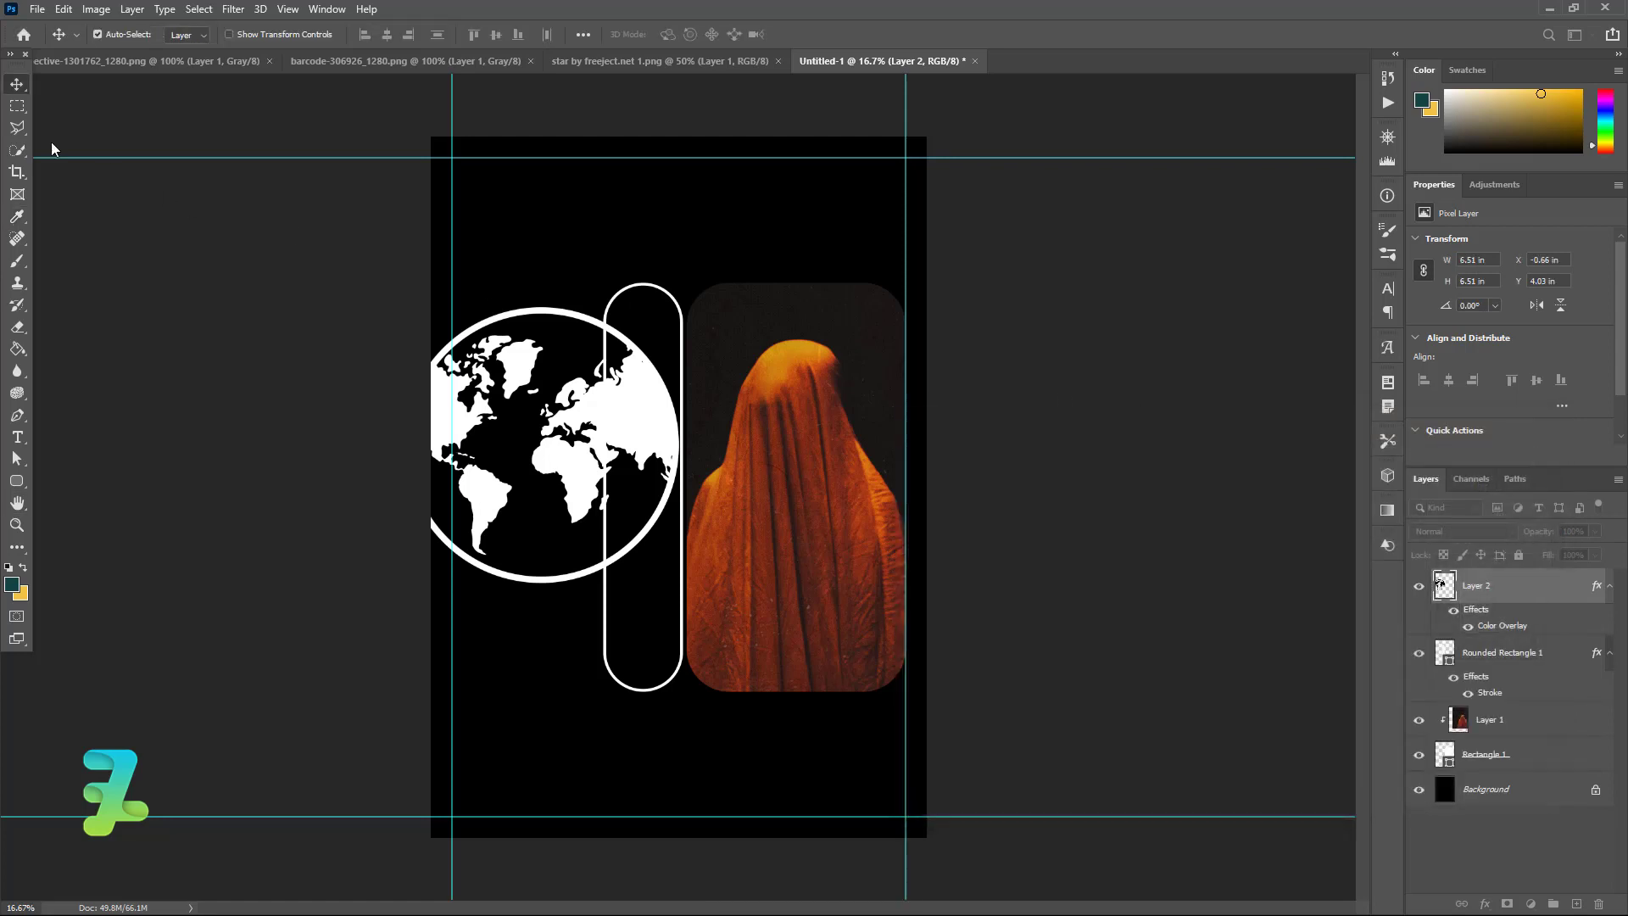
key("ctrl+t")
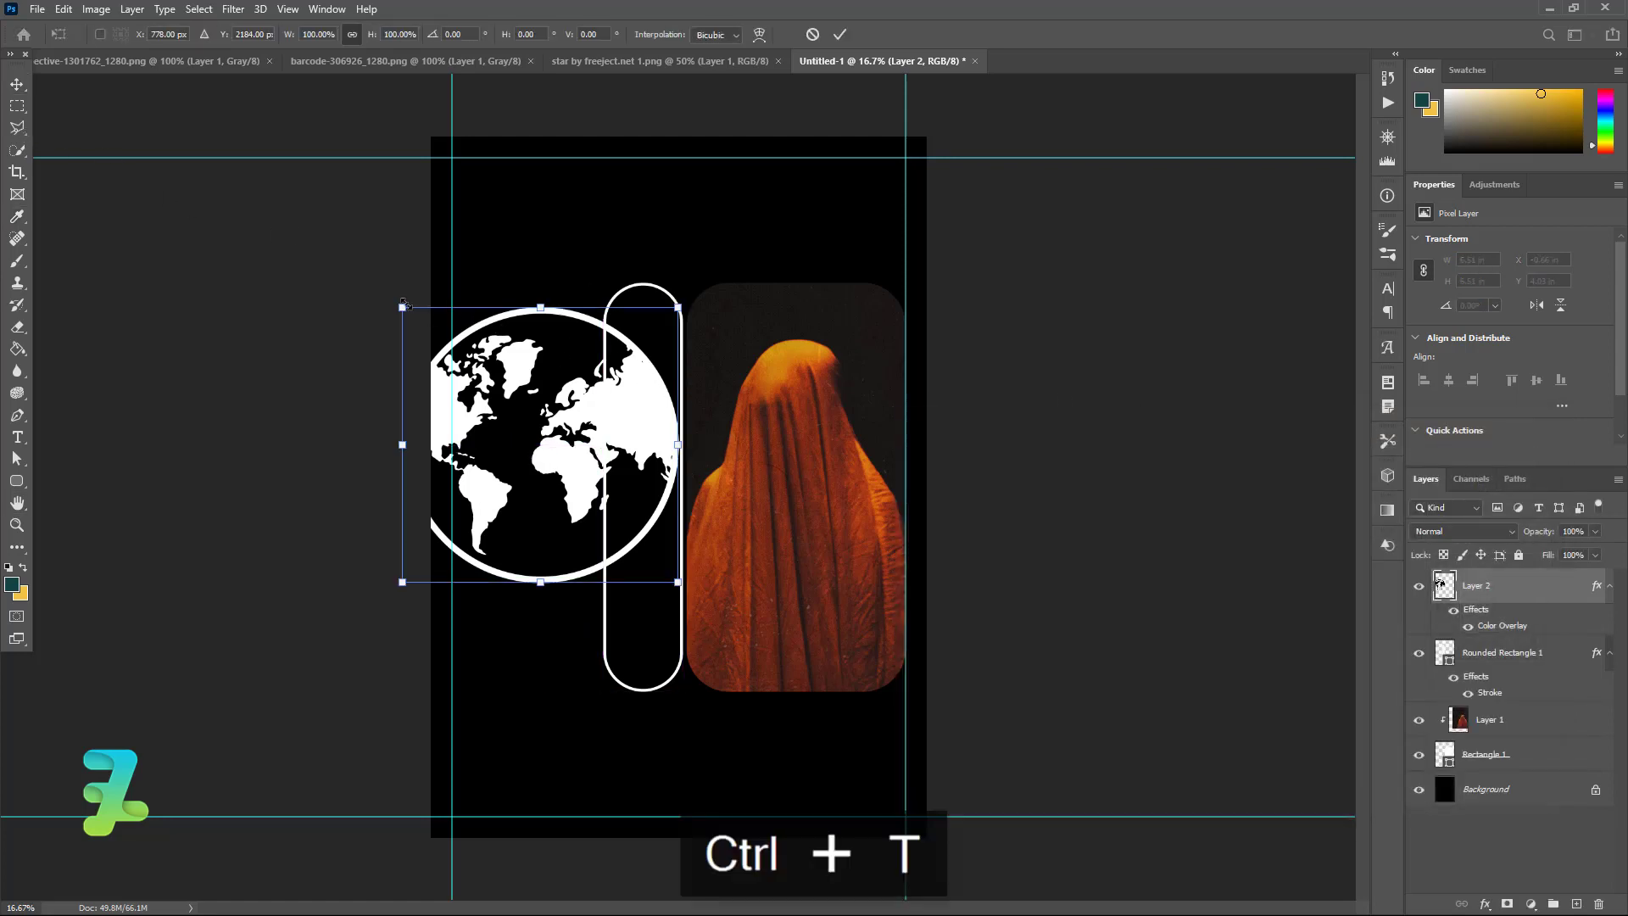
left_click_drag(404, 303, 521, 392)
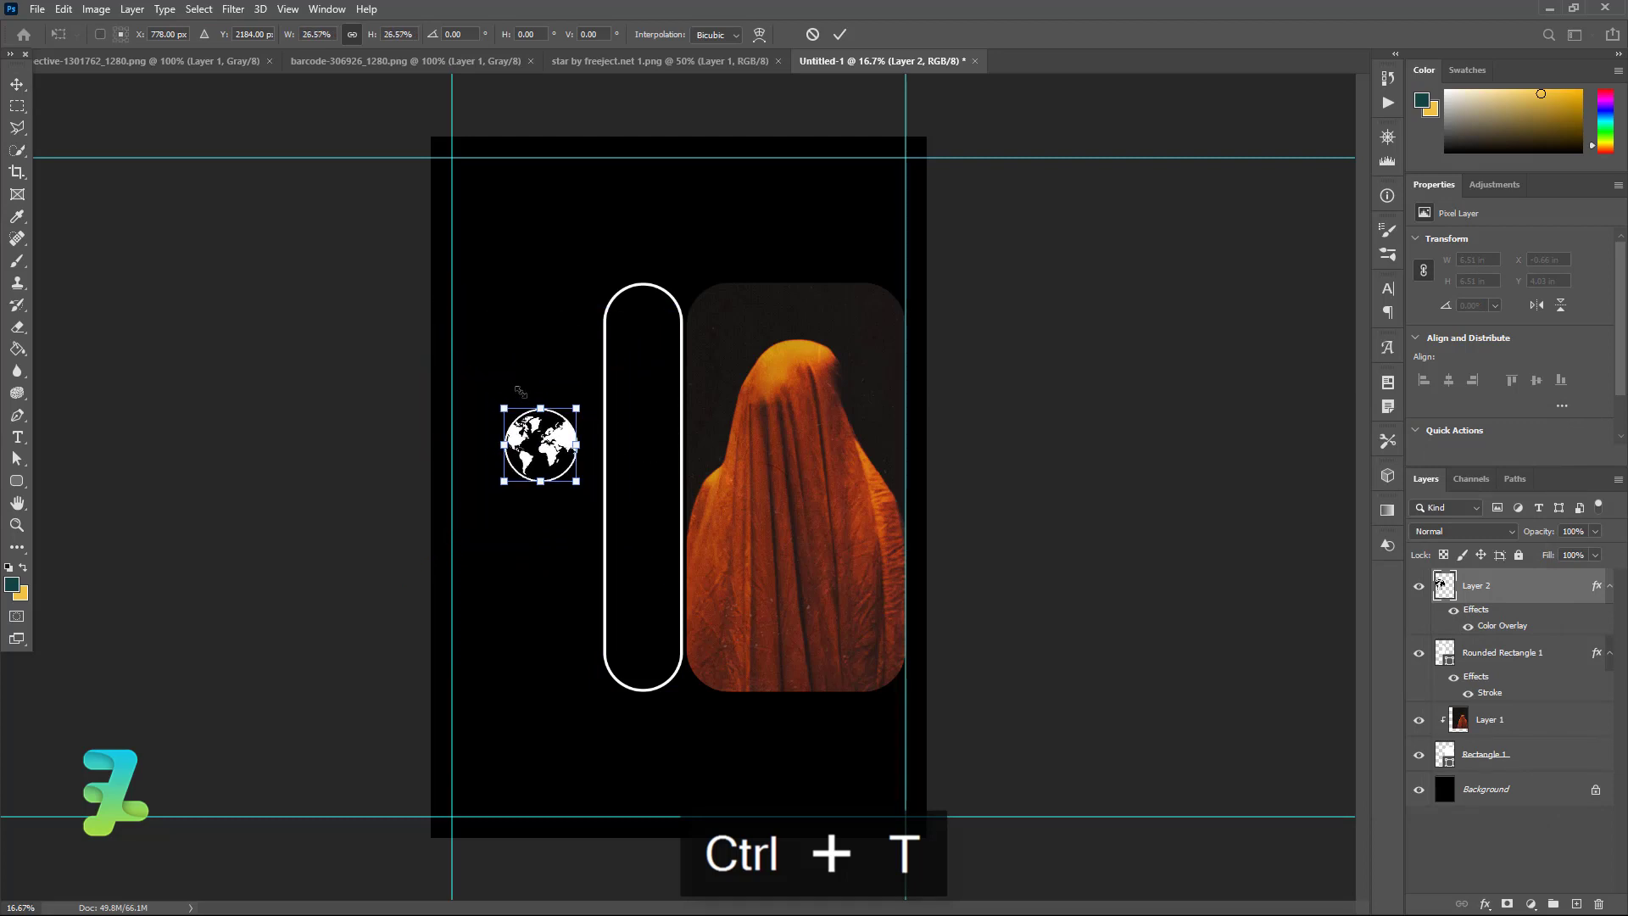
key("ctrl+equal")
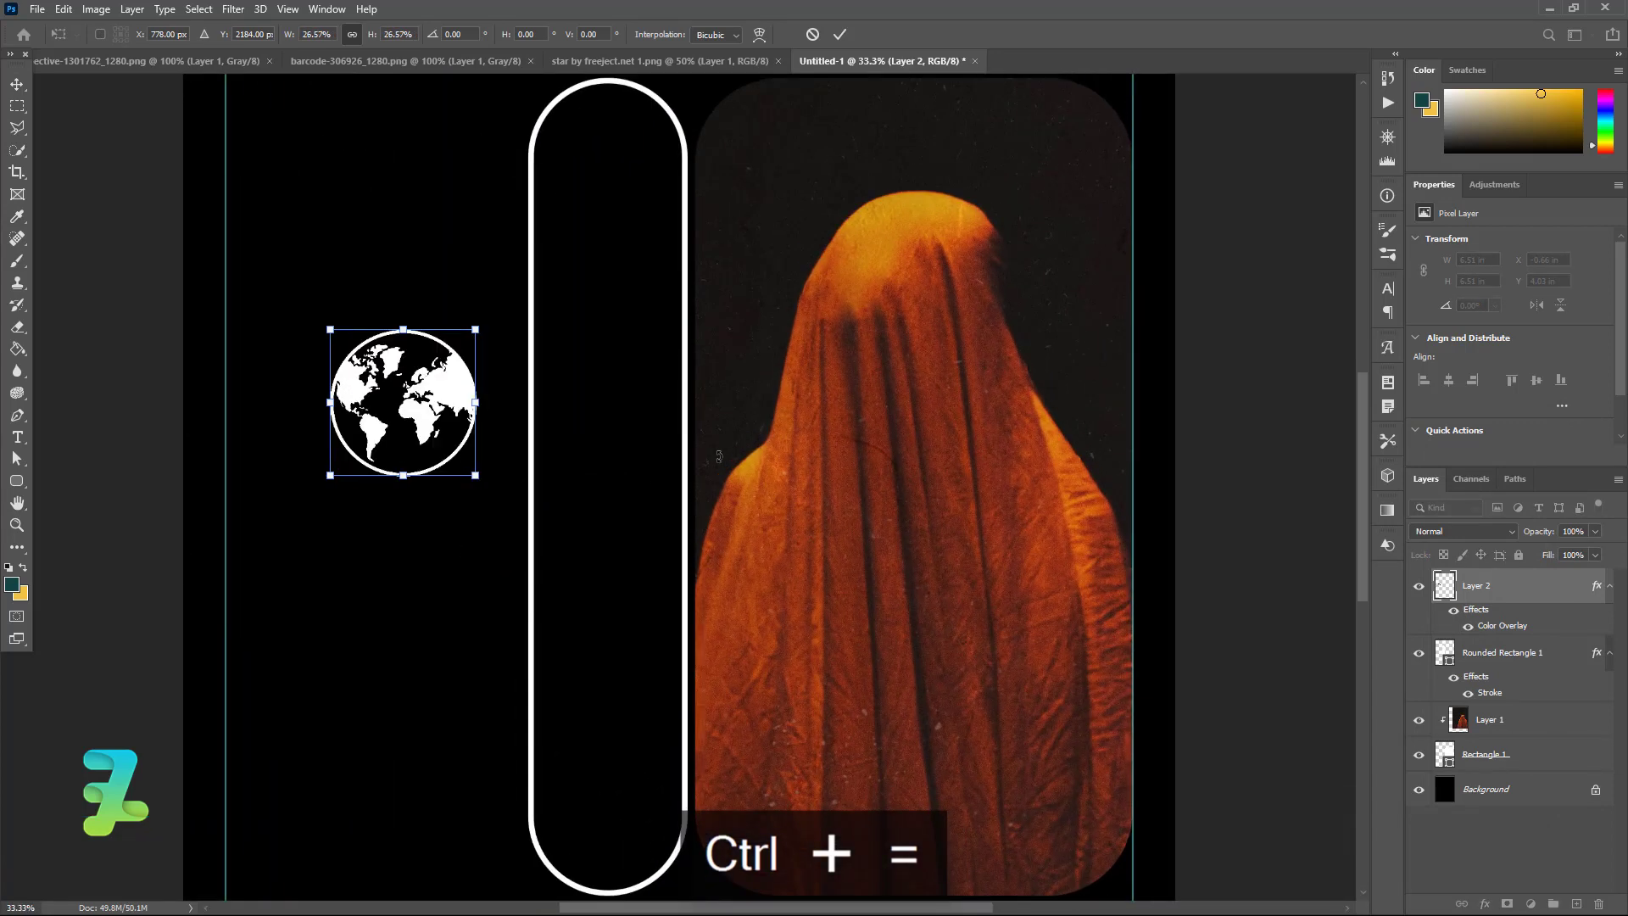
left_click_drag(320, 325, 339, 342)
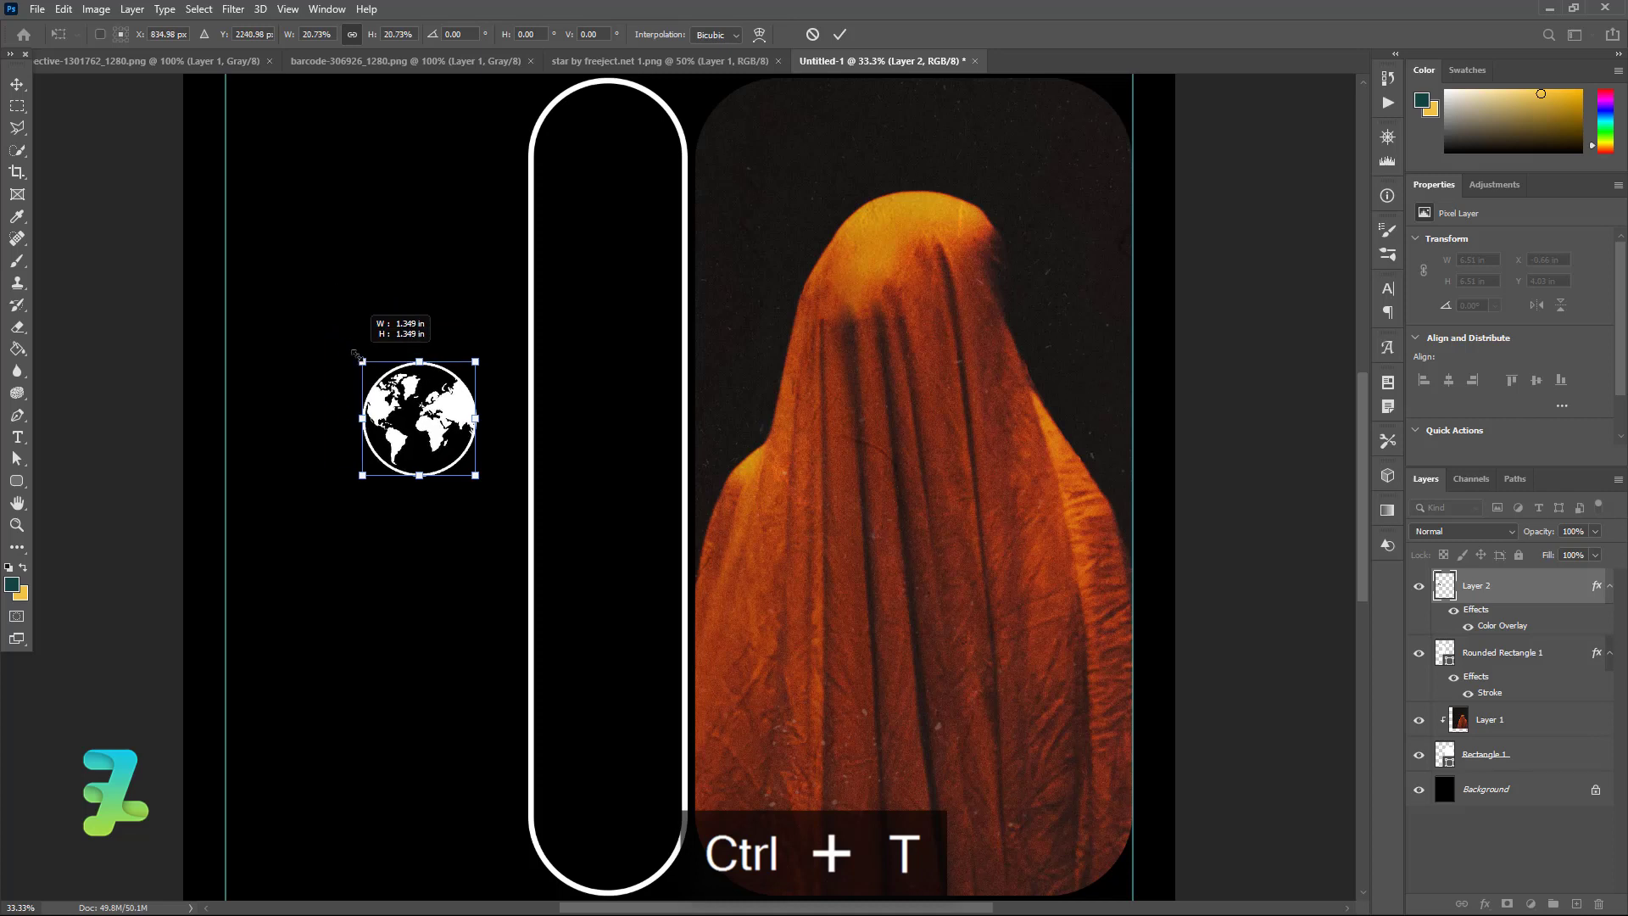
mouse_move(409, 391)
left_mouse_down()
mouse_move(606, 772)
mouse_move(607, 817)
left_mouse_up()
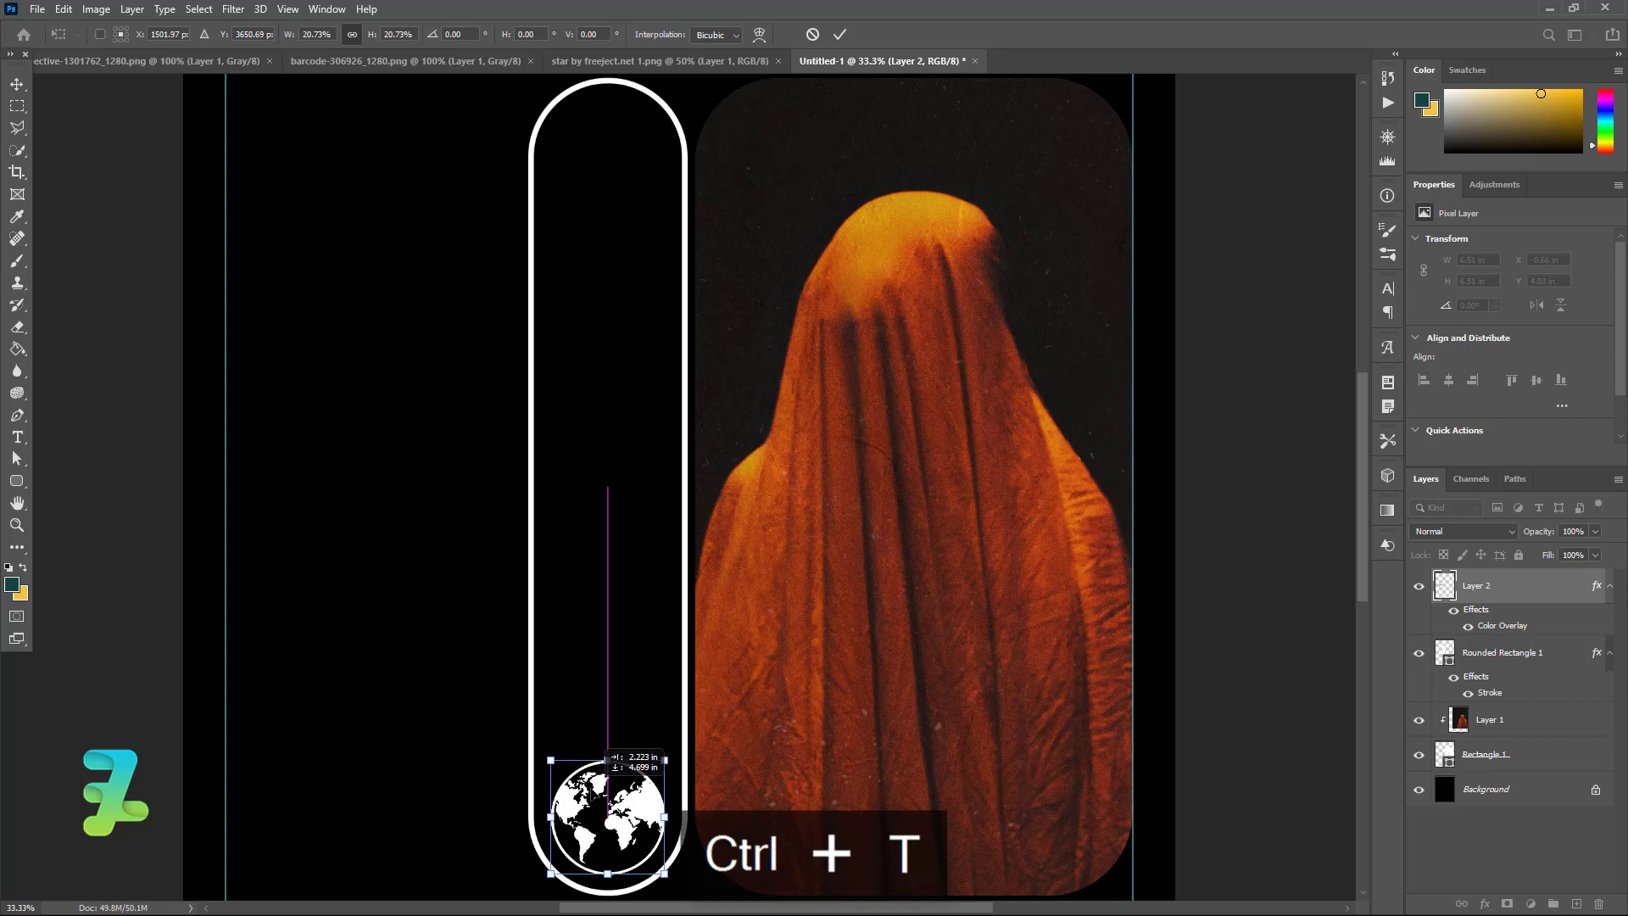
key("Return")
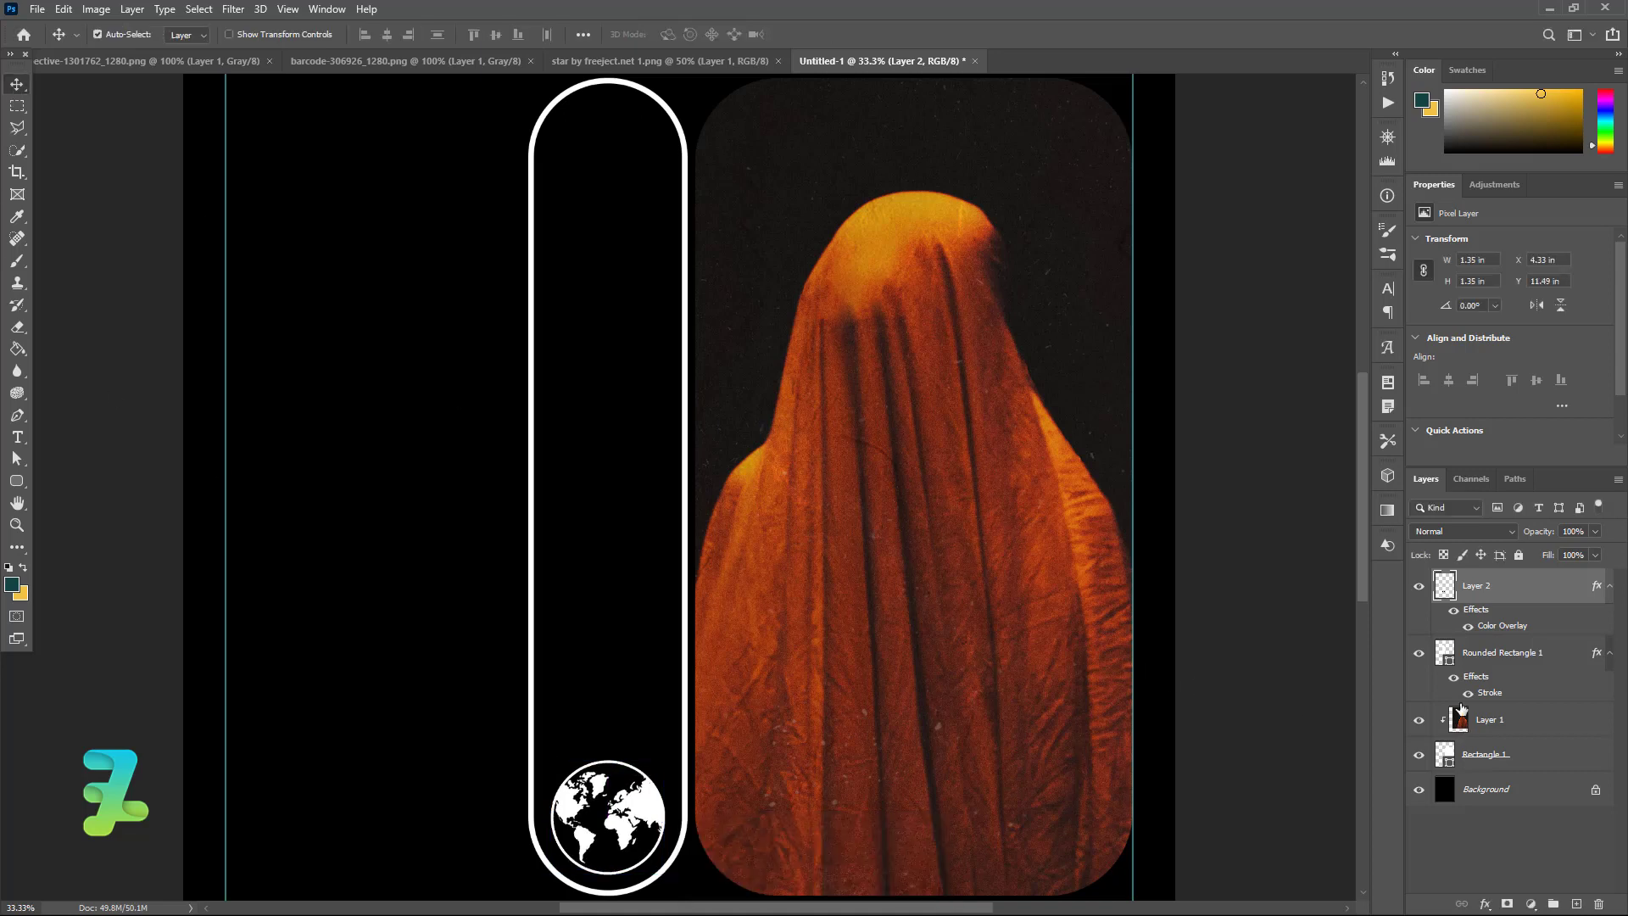
Step: Centre the globe within the pill, duplicate it, and move the copy to the pill's top
left_click(1445, 652, "ctrl")
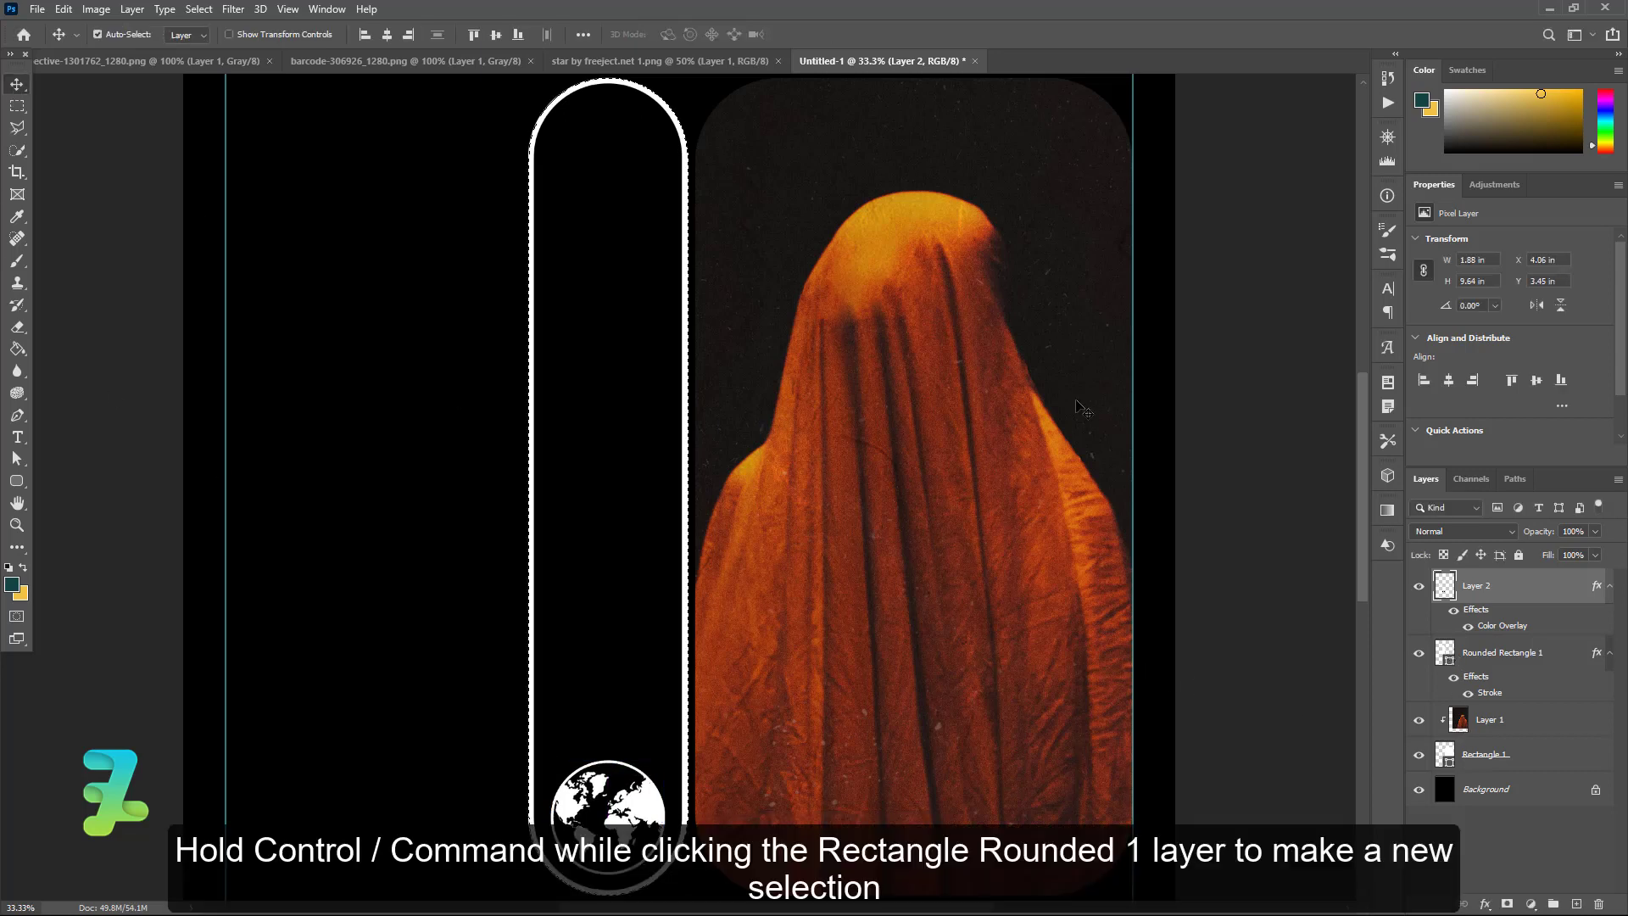
left_click(384, 35)
key("ctrl+d")
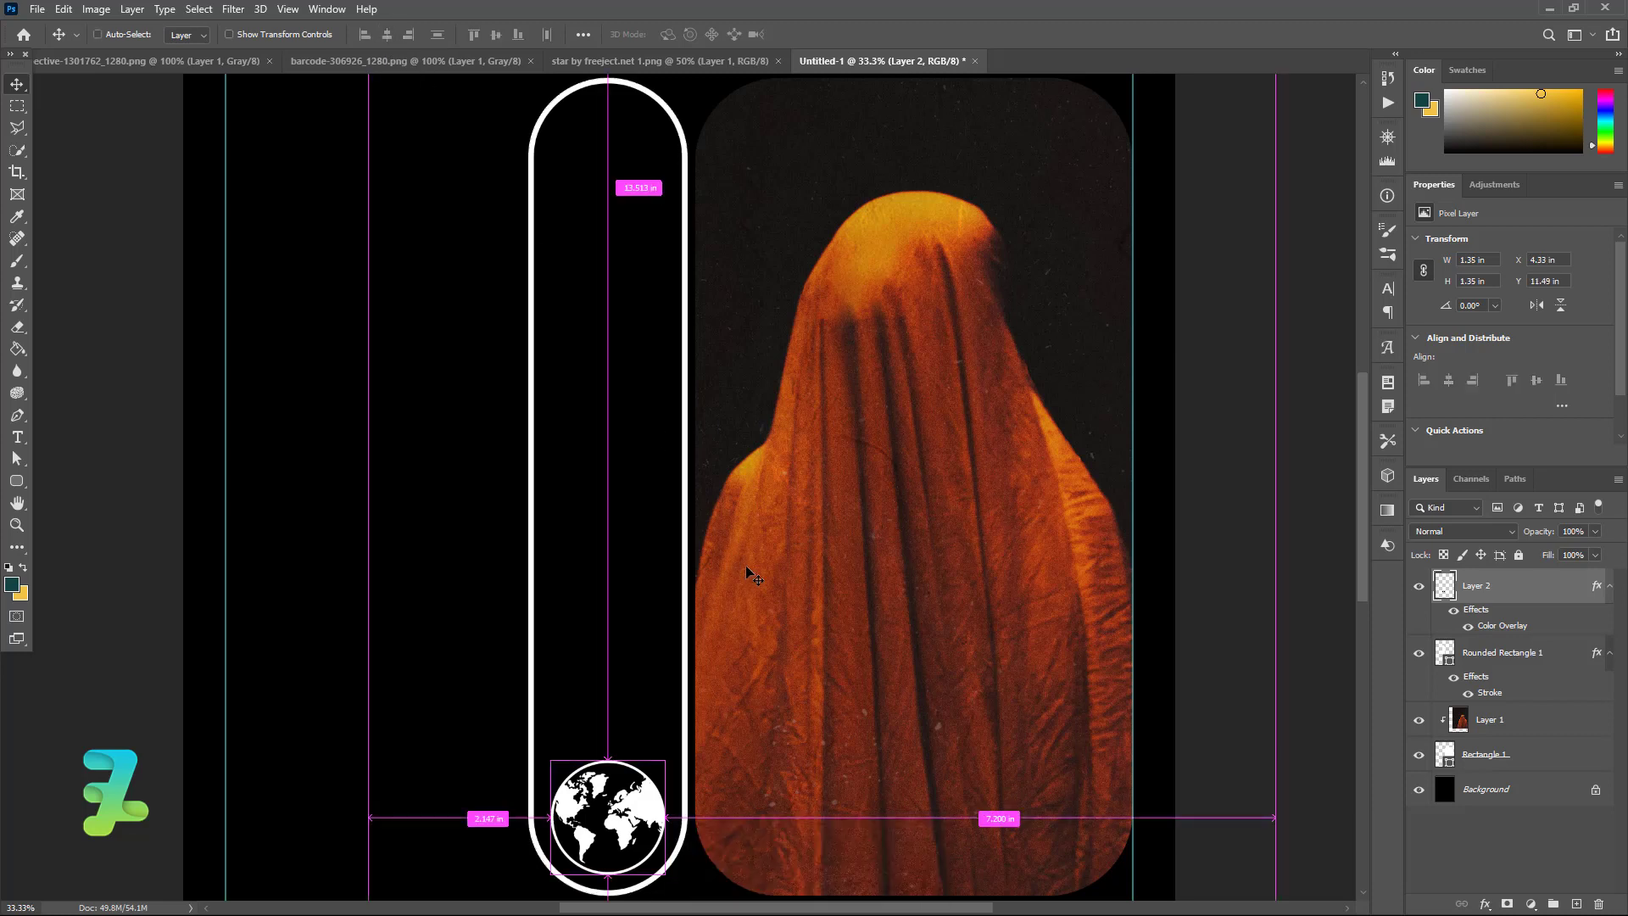
key("ctrl+j")
left_click_drag(606, 814, 581, 689)
key("ctrl+z")
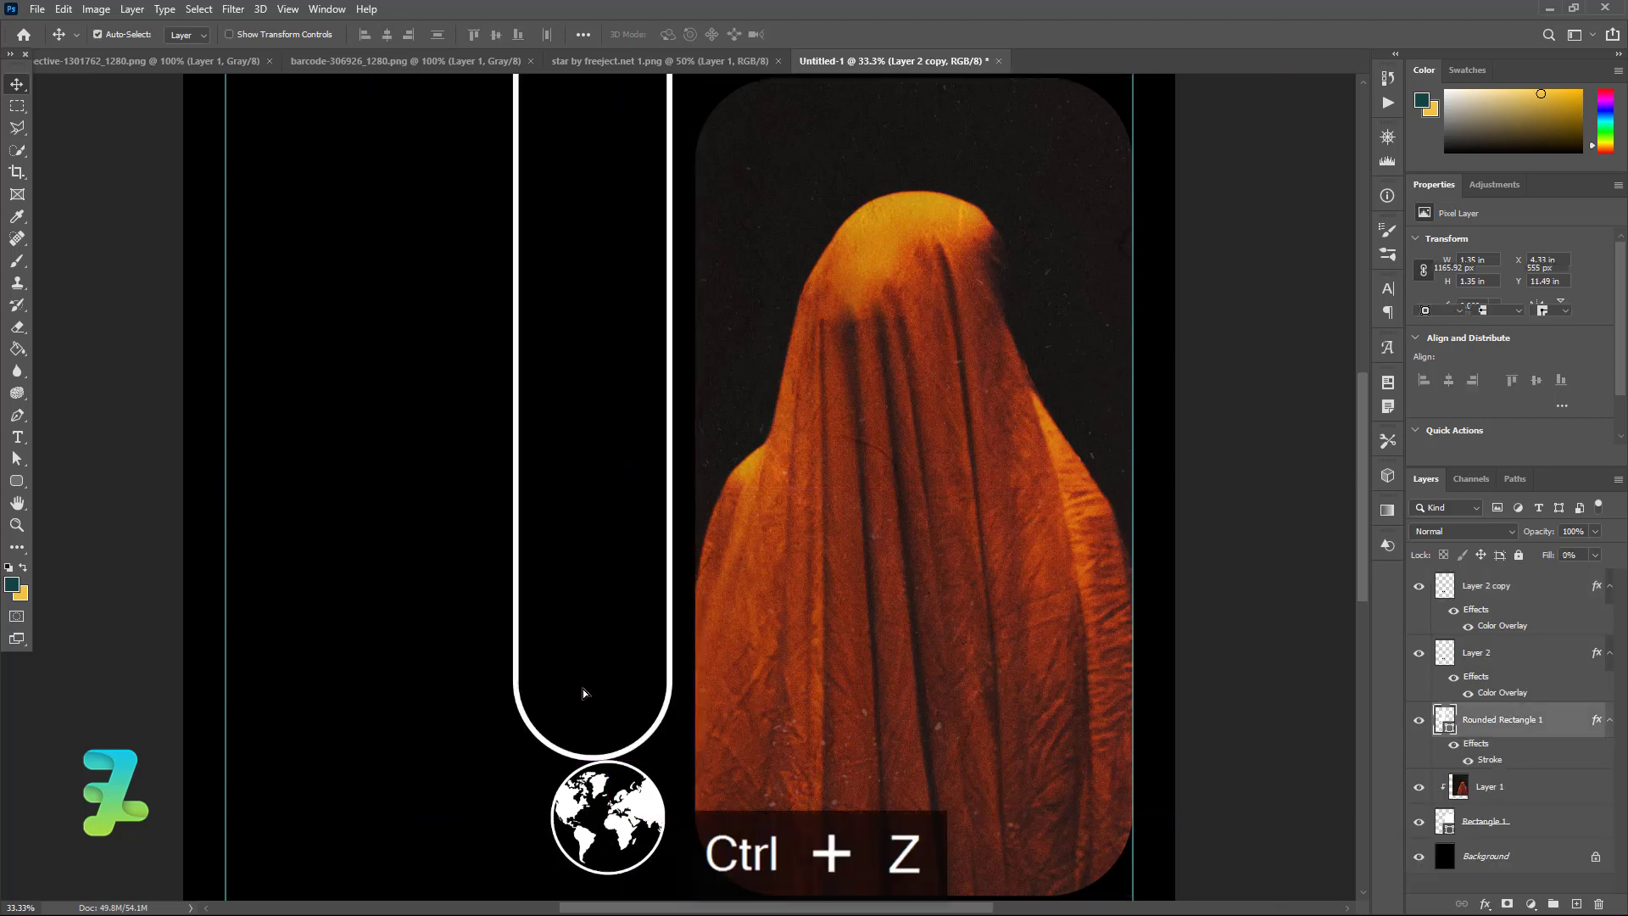
key("ctrl+z")
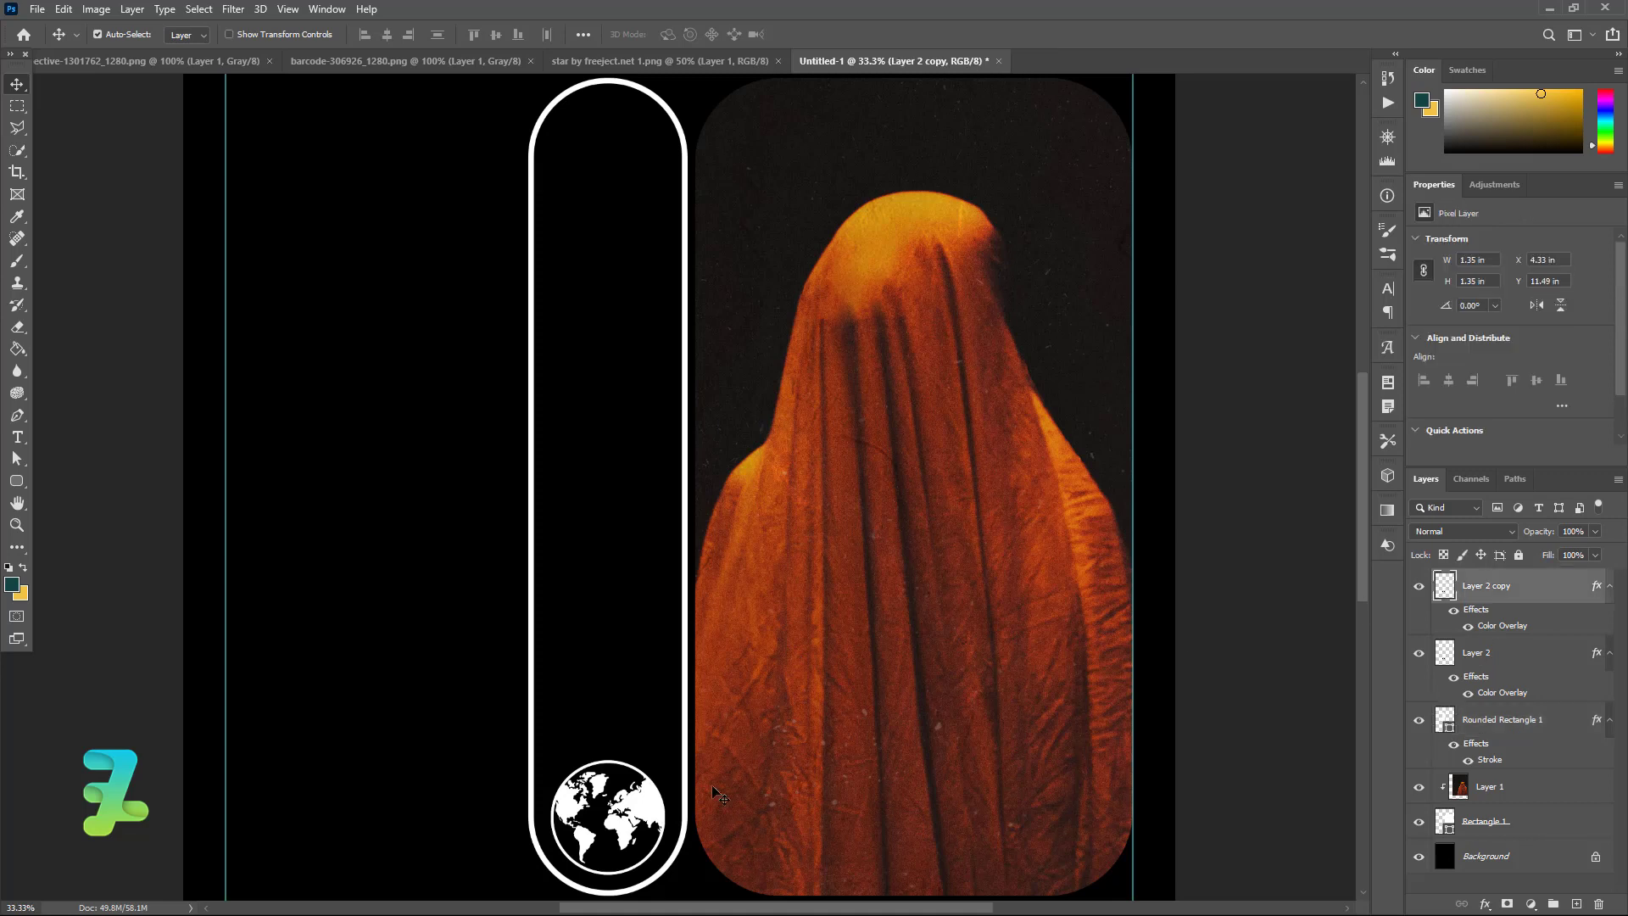
left_click_drag(655, 817, 688, 150)
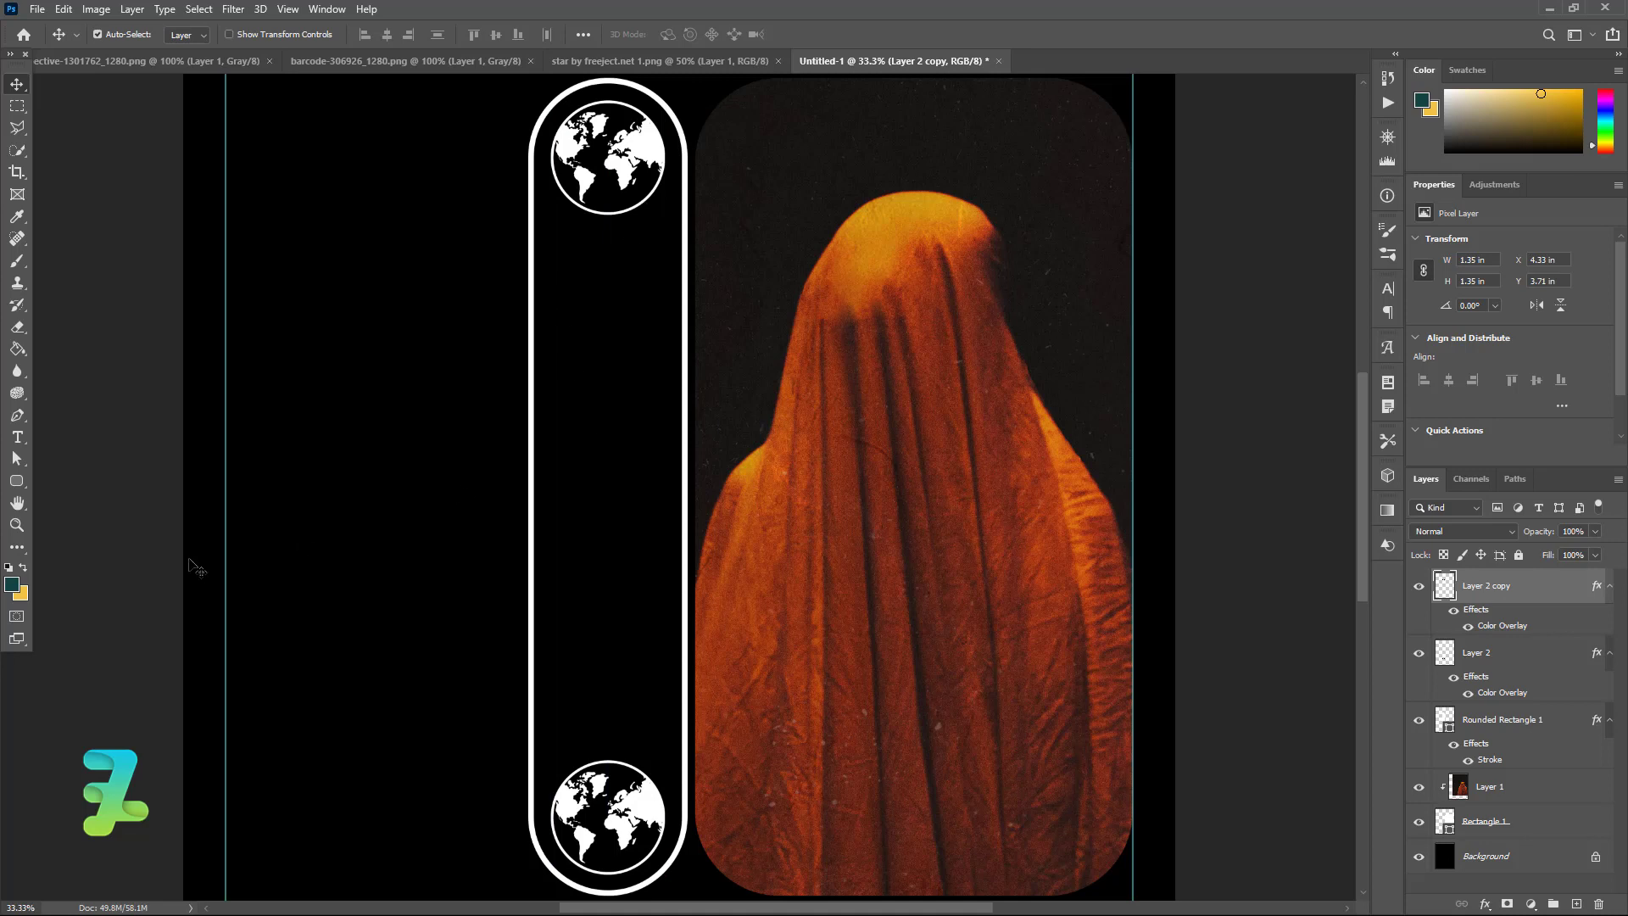
key("ctrl+minus")
key("ctrl+minus")
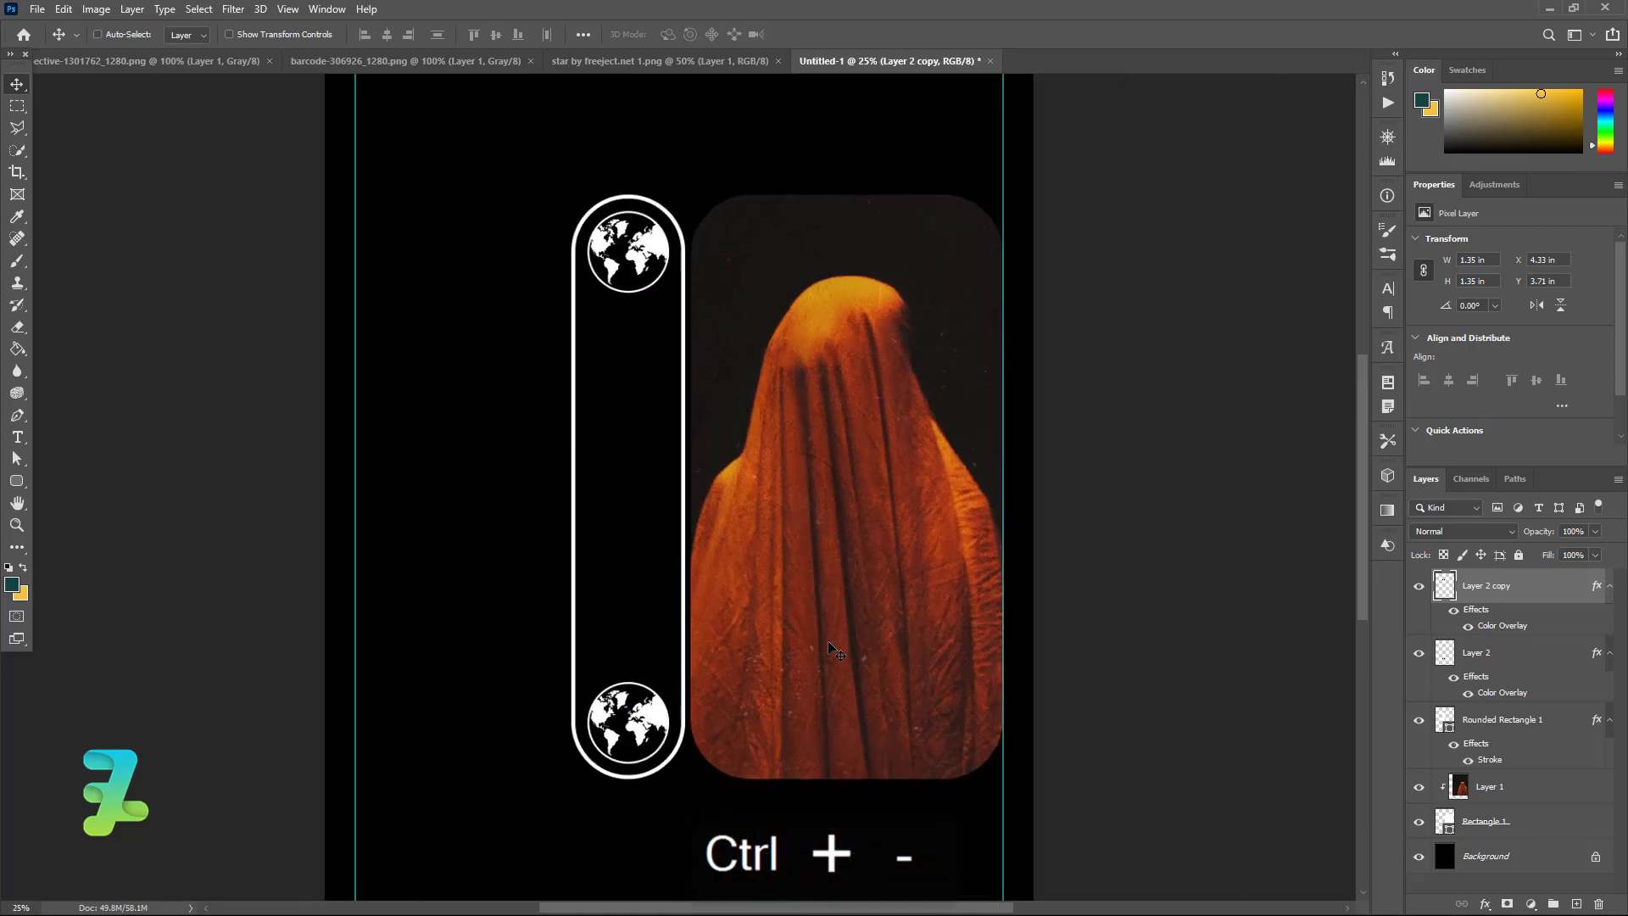
key("ctrl+equal")
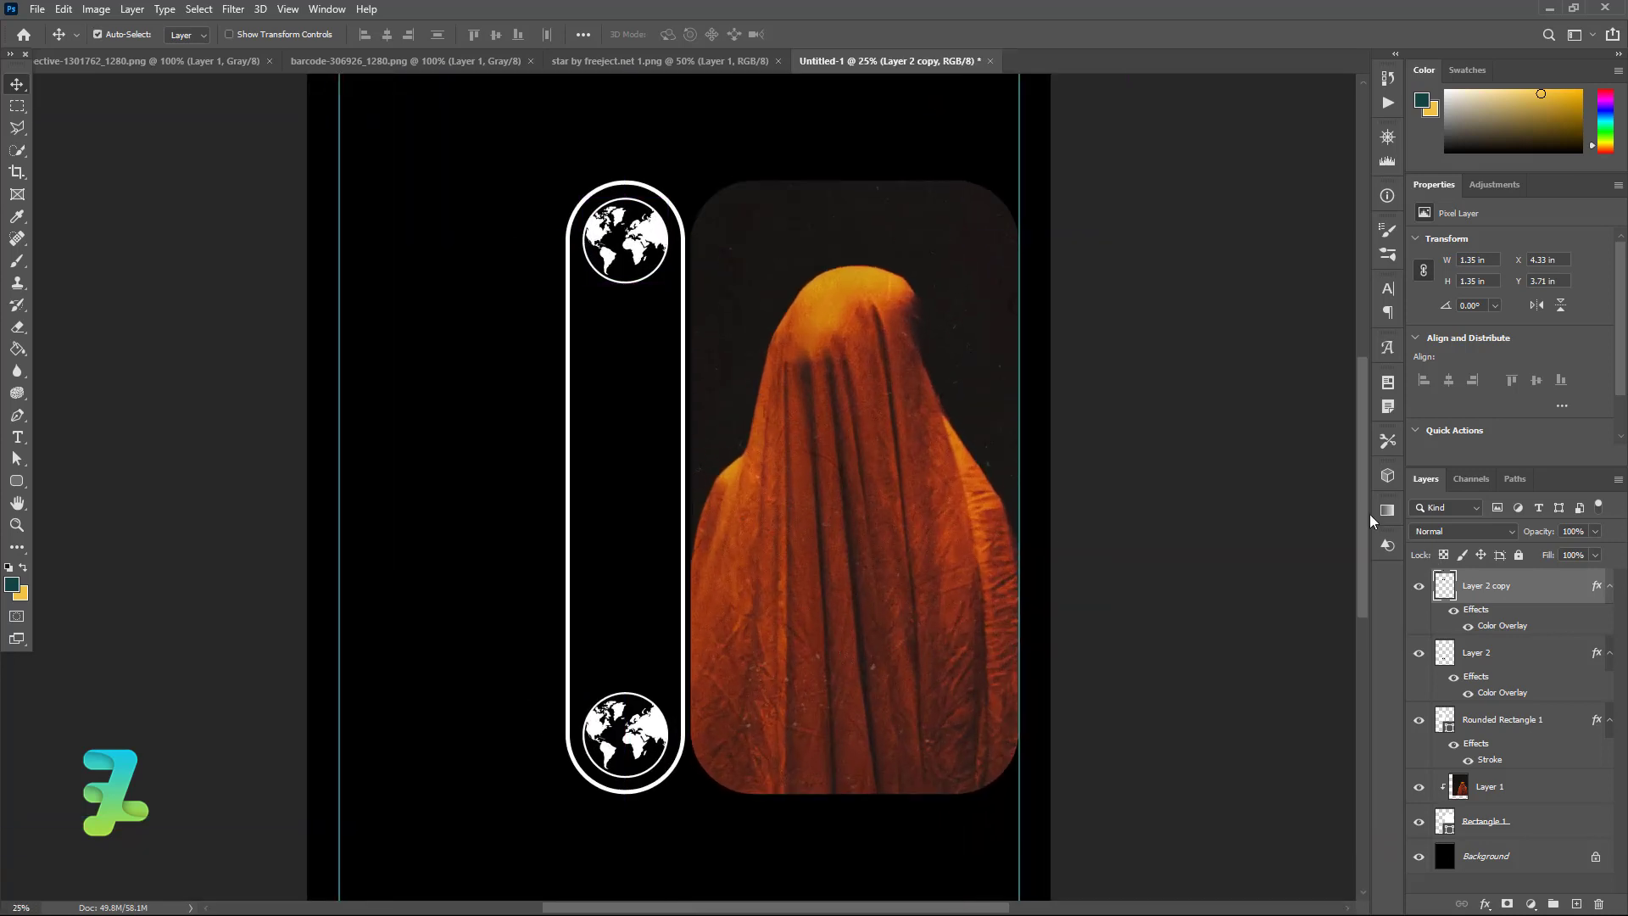
left_click_drag(1362, 511, 1360, 574)
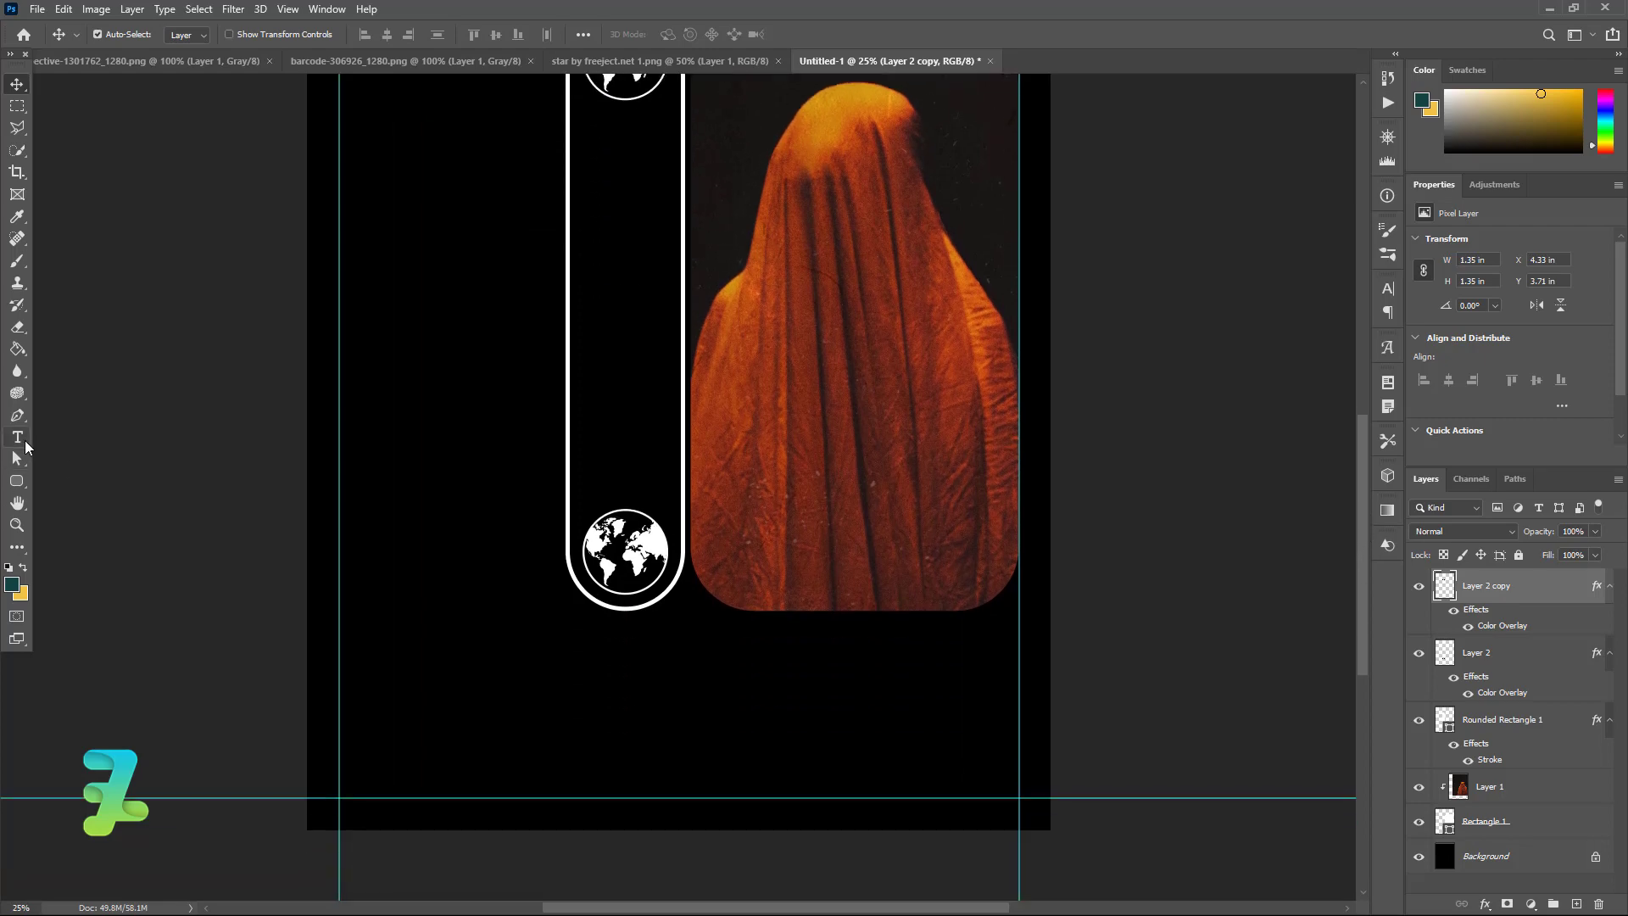
Step: Add a Roboto text box below the pill and paste the suspense paragraph into it
left_click(377, 669)
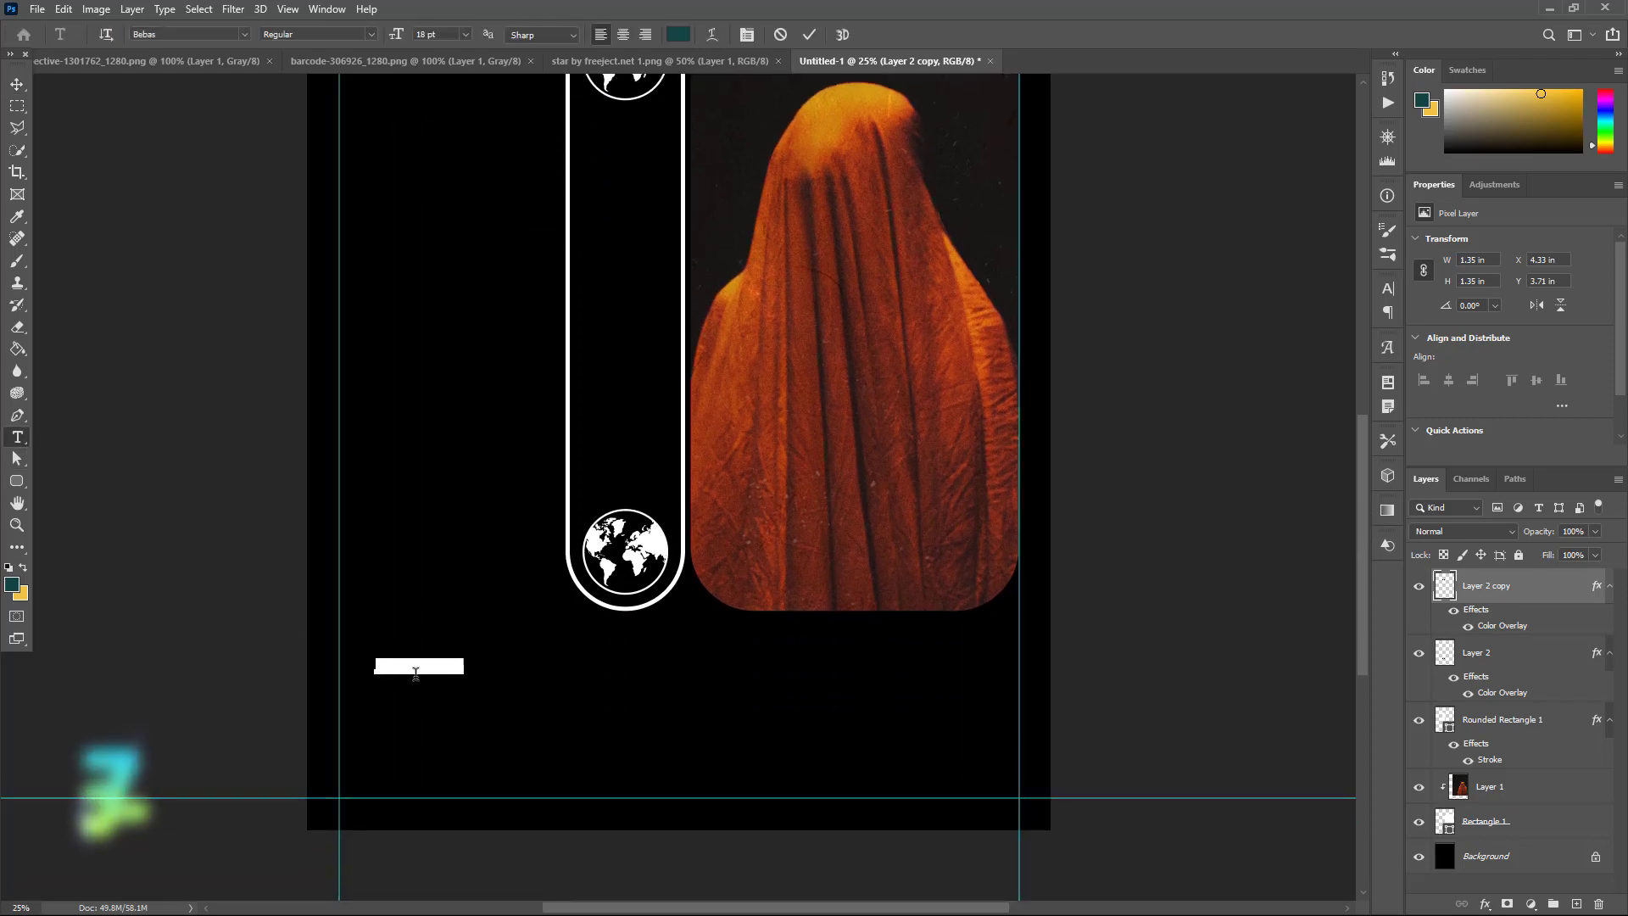
left_click(243, 32)
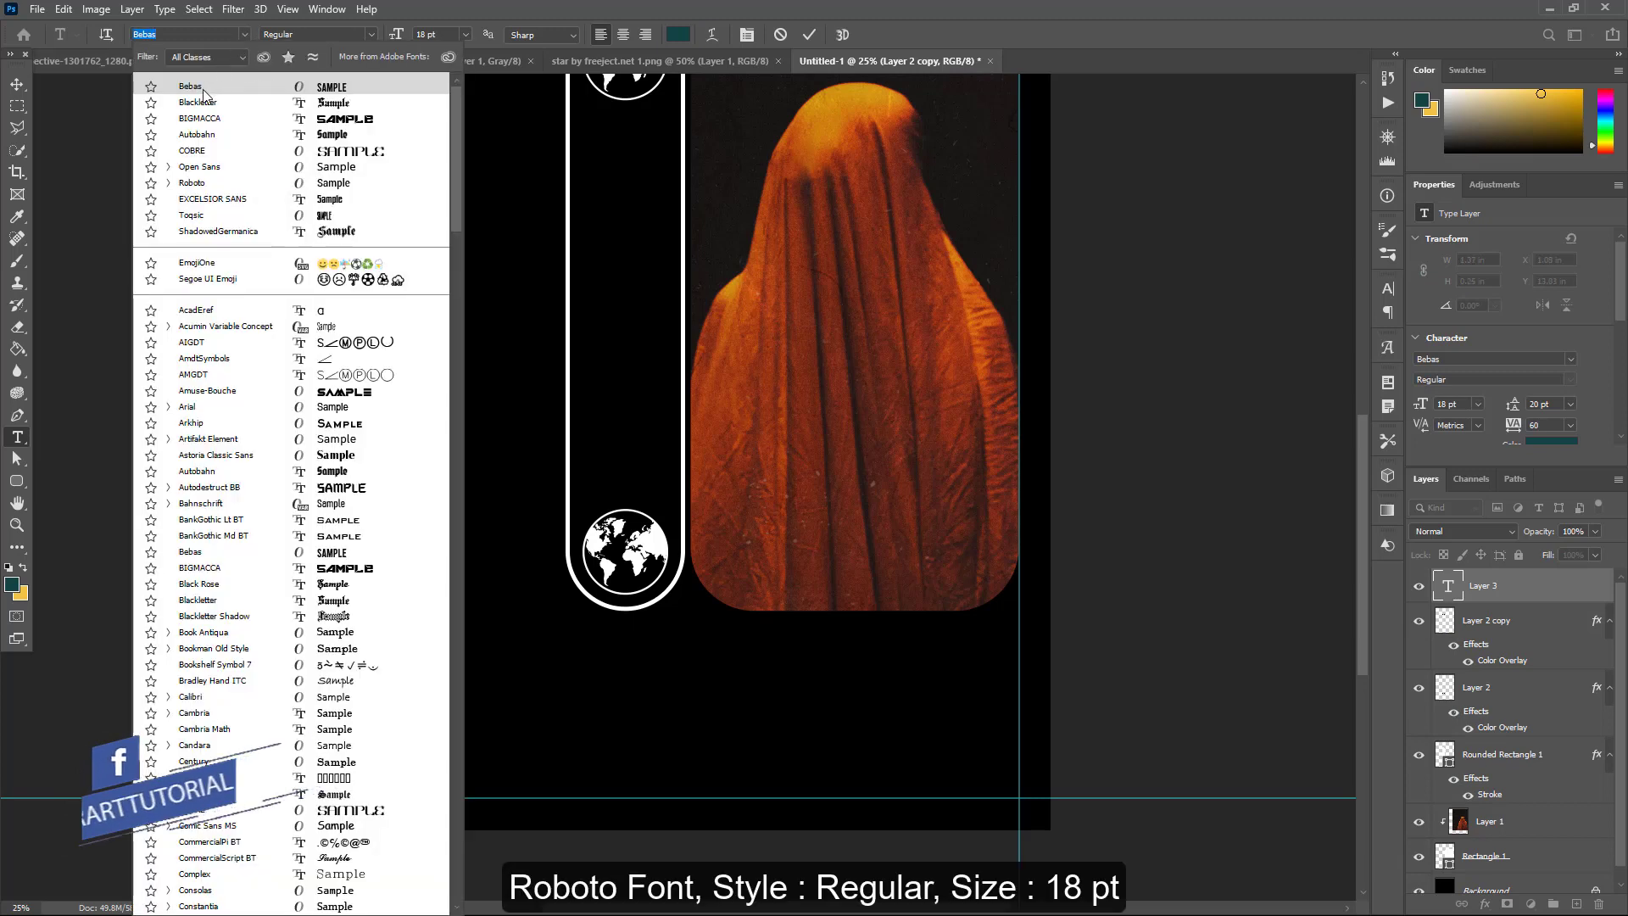
key("Down")
key("Down")
key("Down")
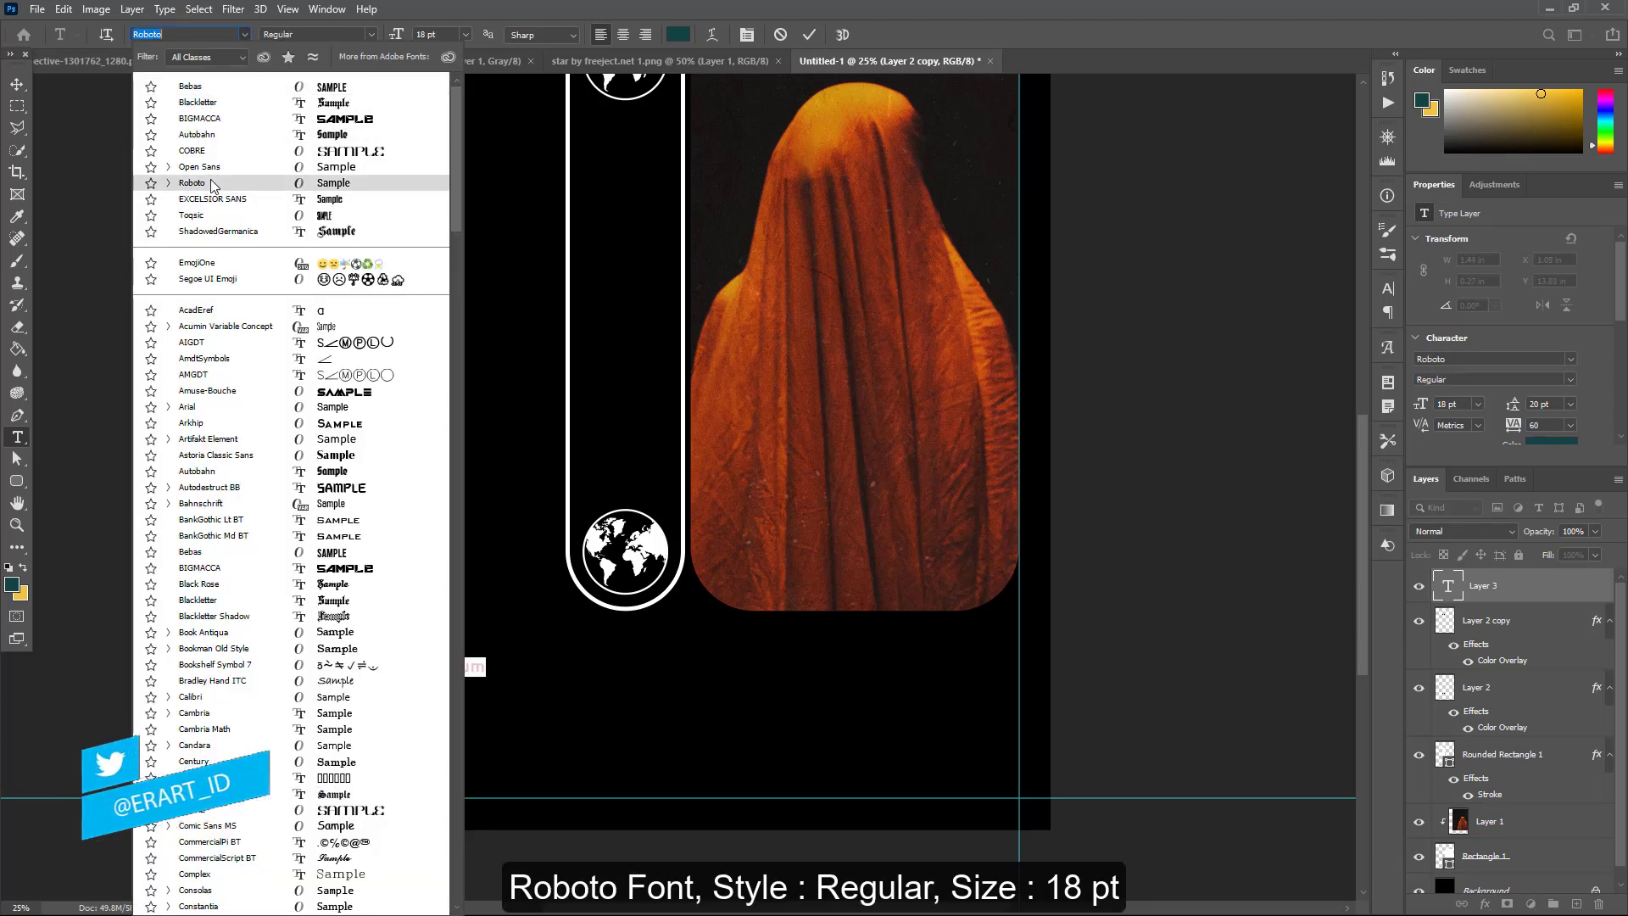
left_click(211, 182)
key("ctrl+v")
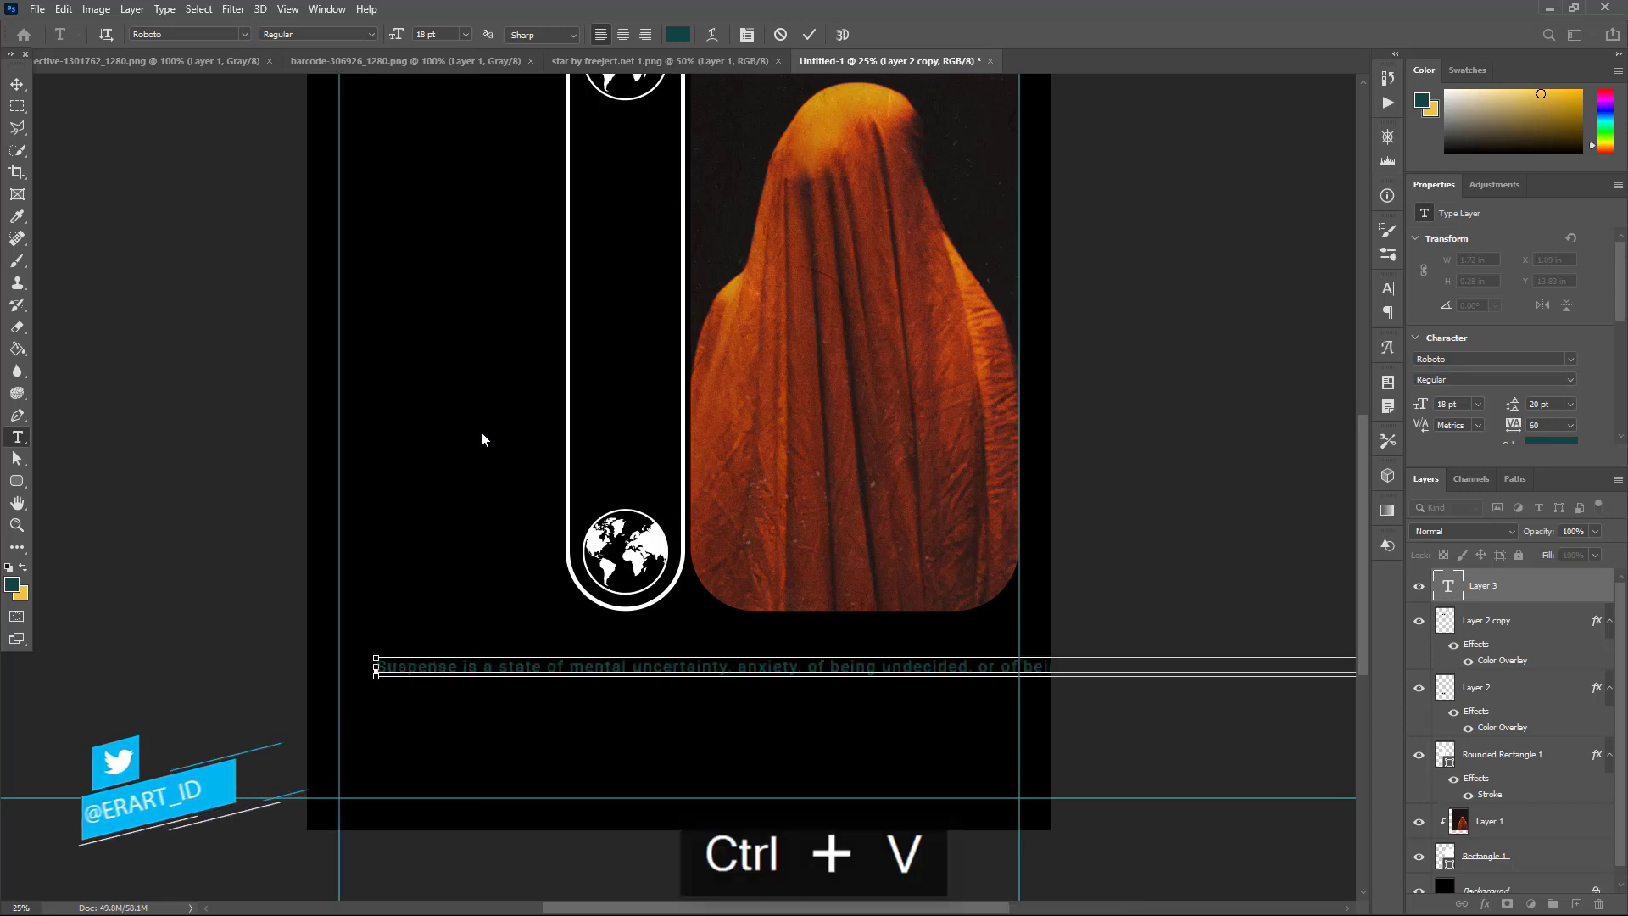
key("ctrl+a")
Step: Colour the text #ffffff and move it just below the ghost photo
left_click(11, 585)
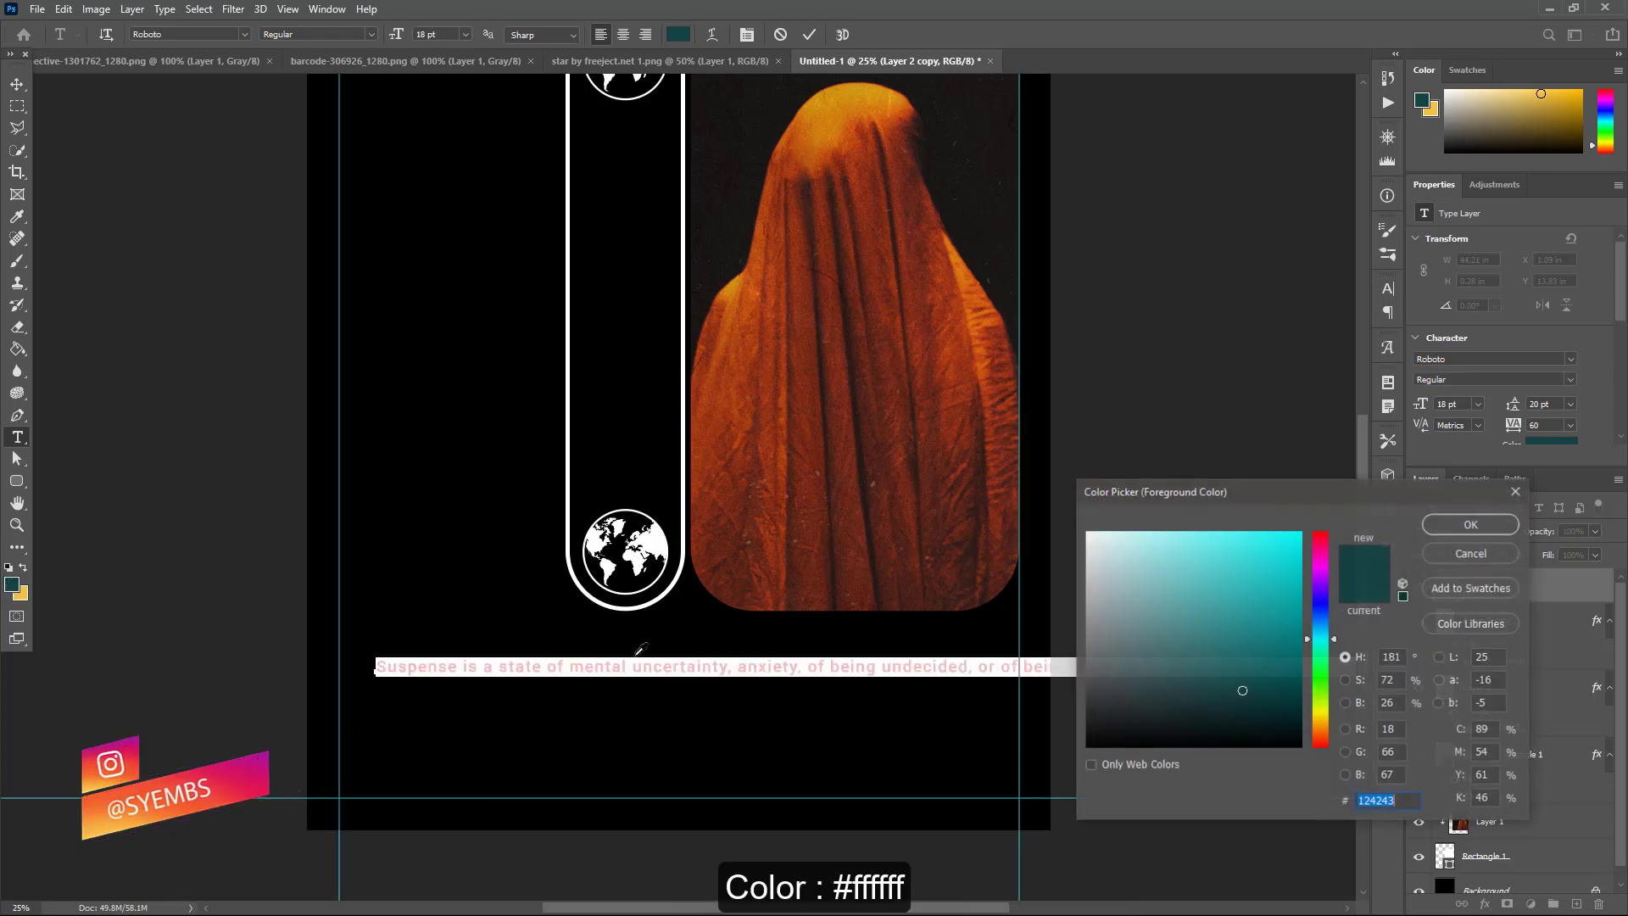
type("ffffff")
left_click(1468, 526)
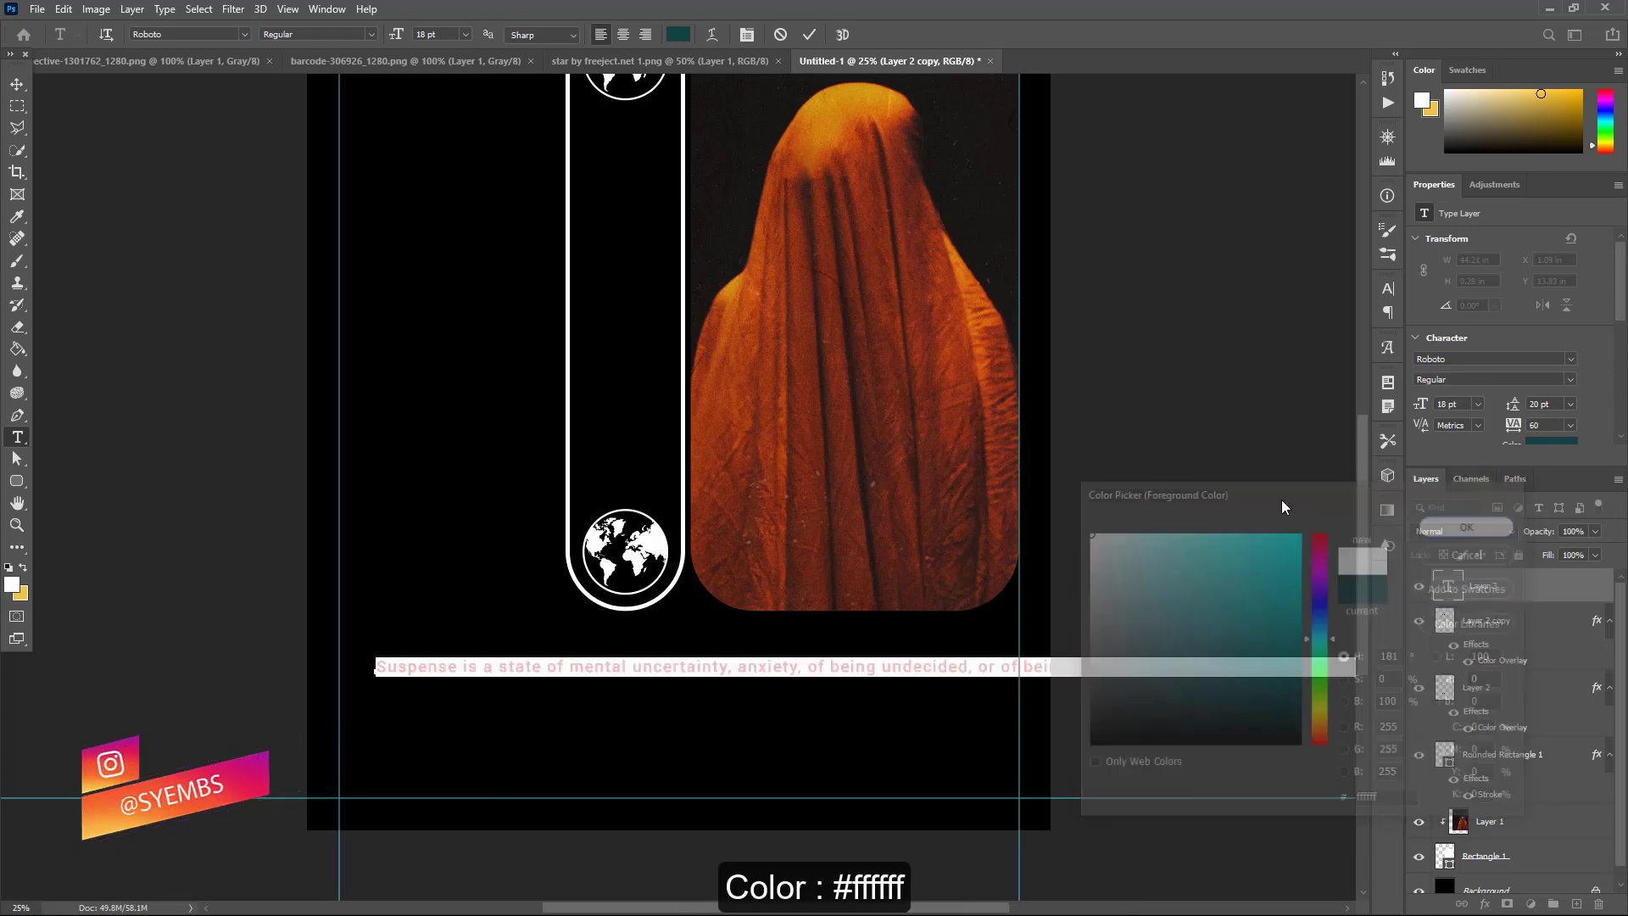
left_click(14, 86)
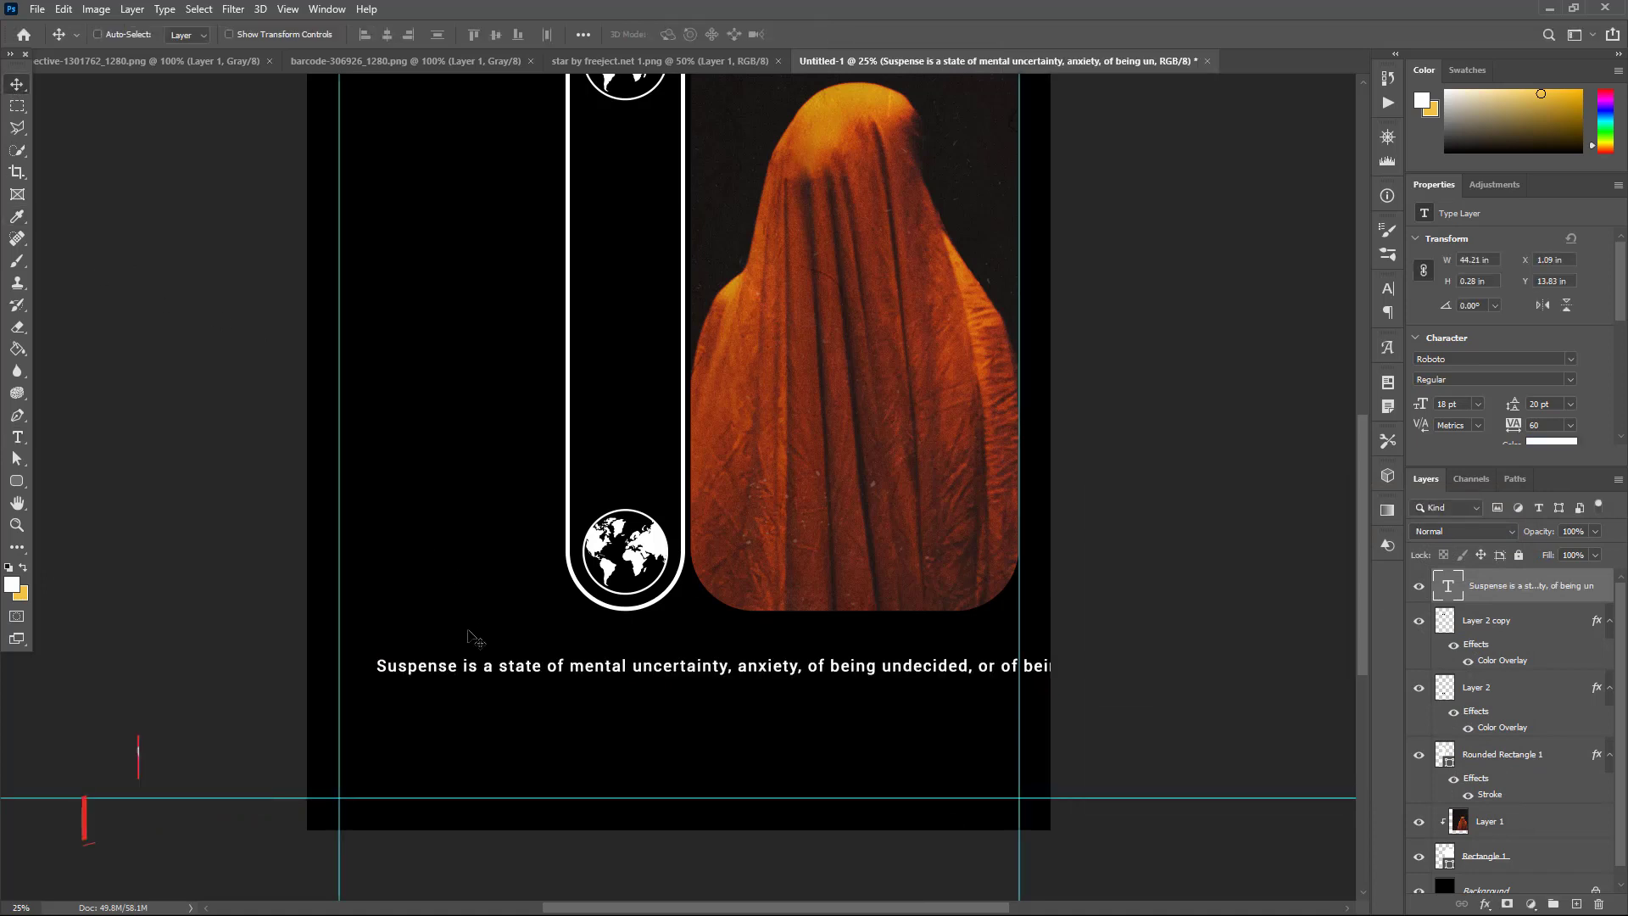
left_click_drag(455, 666, 430, 633)
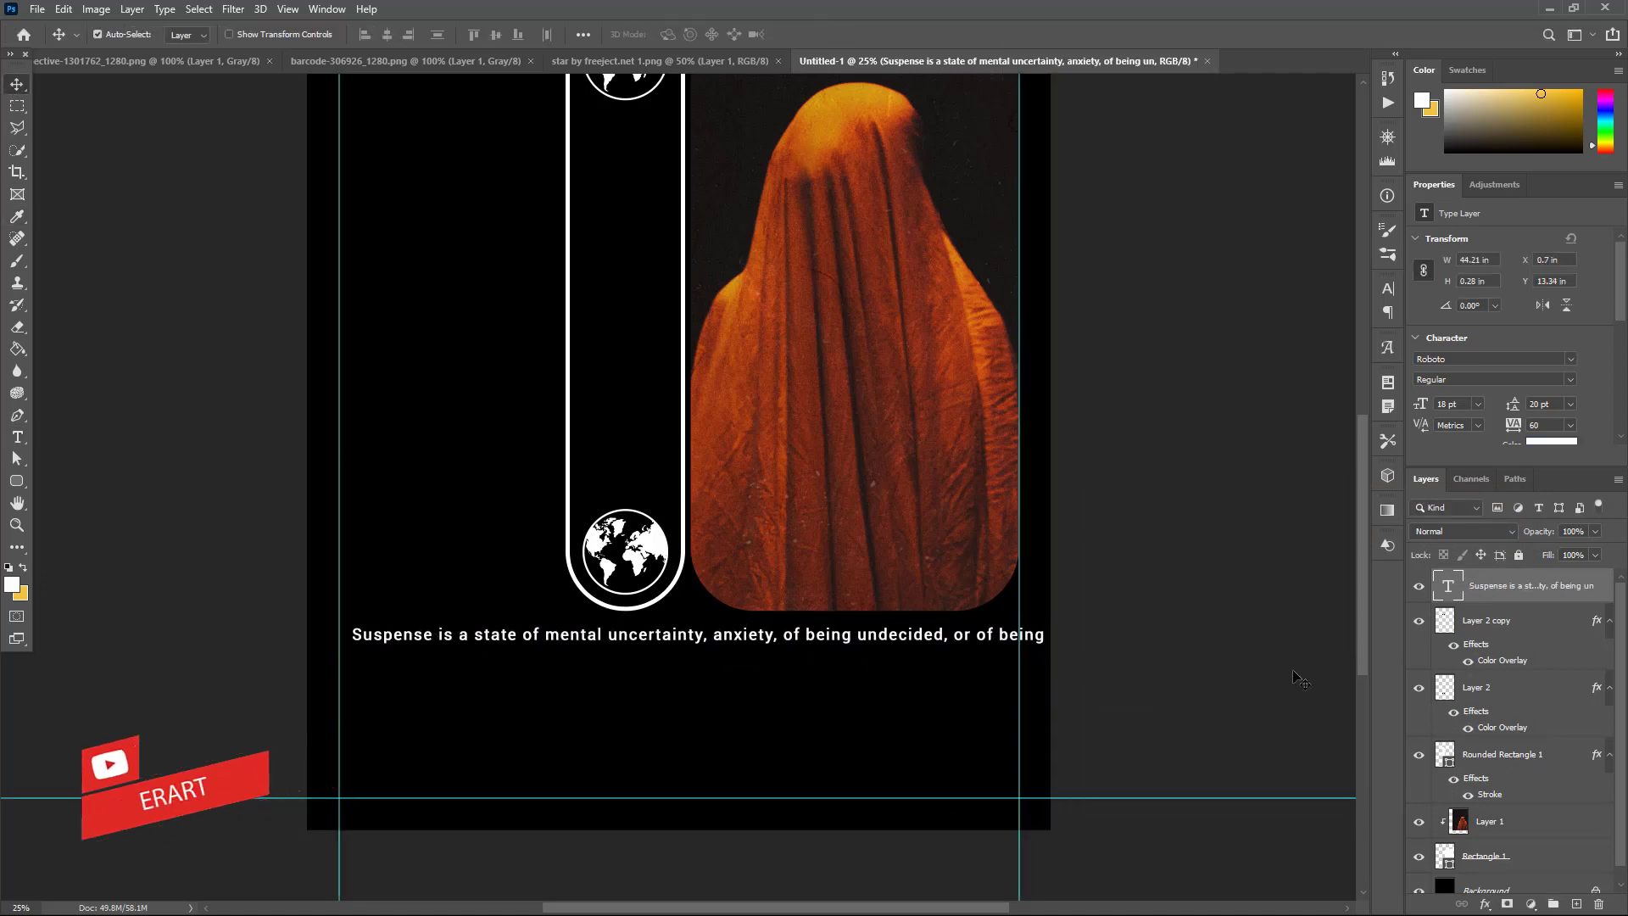
Step: Restyle the suspense text to Roboto Medium at 14 pt
double_click(1454, 598)
left_click(465, 34)
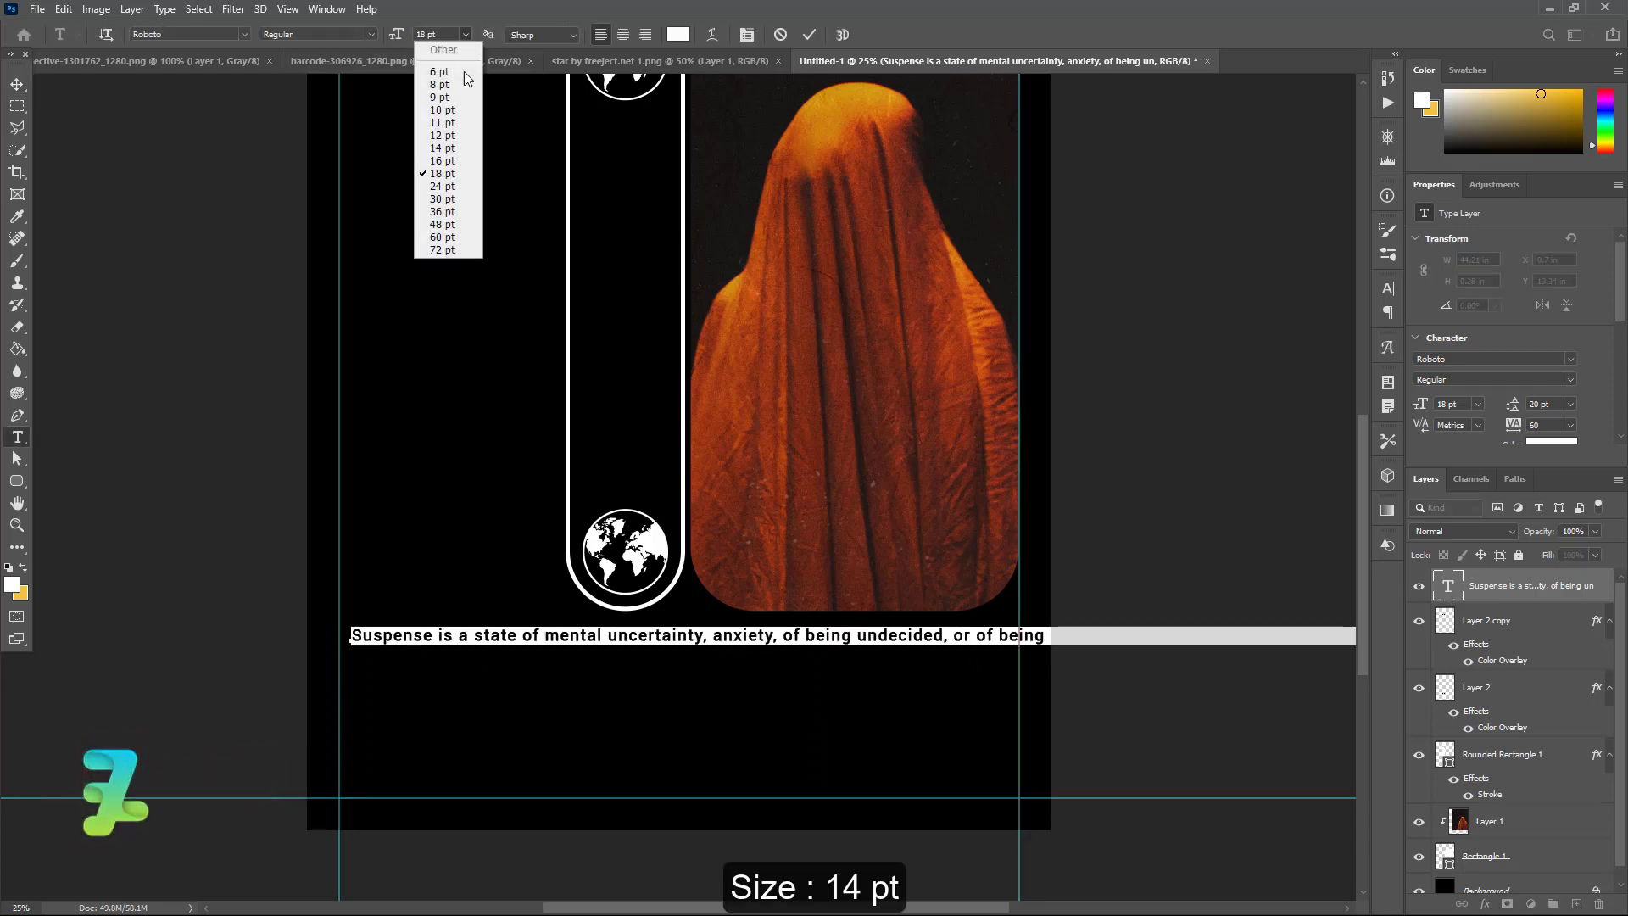
left_click(442, 148)
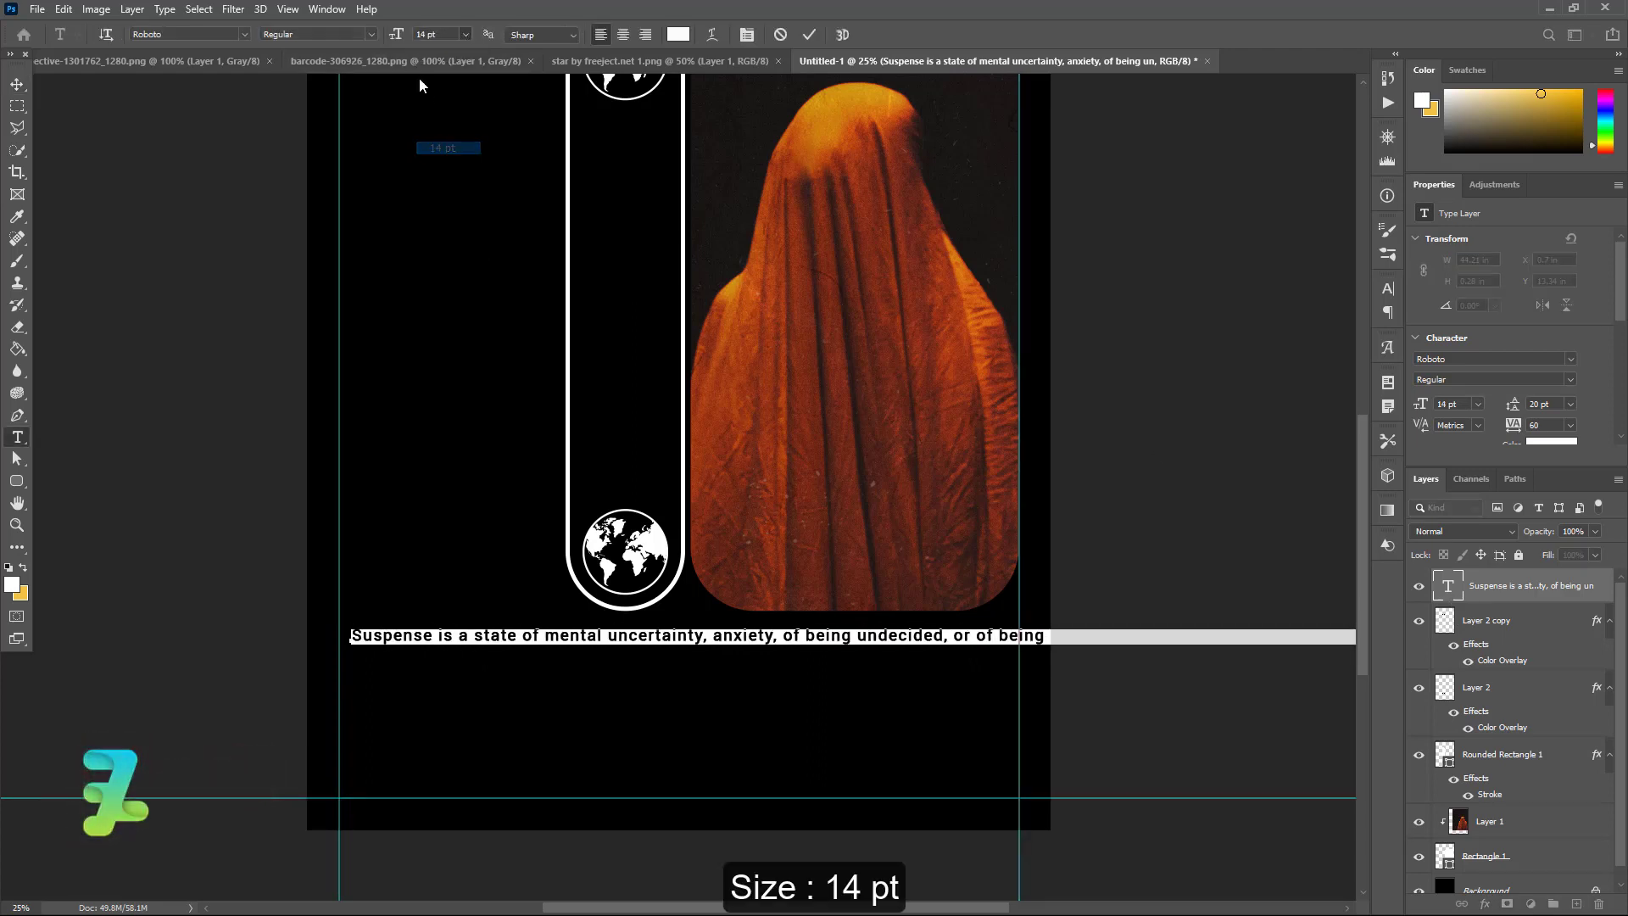
left_click(375, 34)
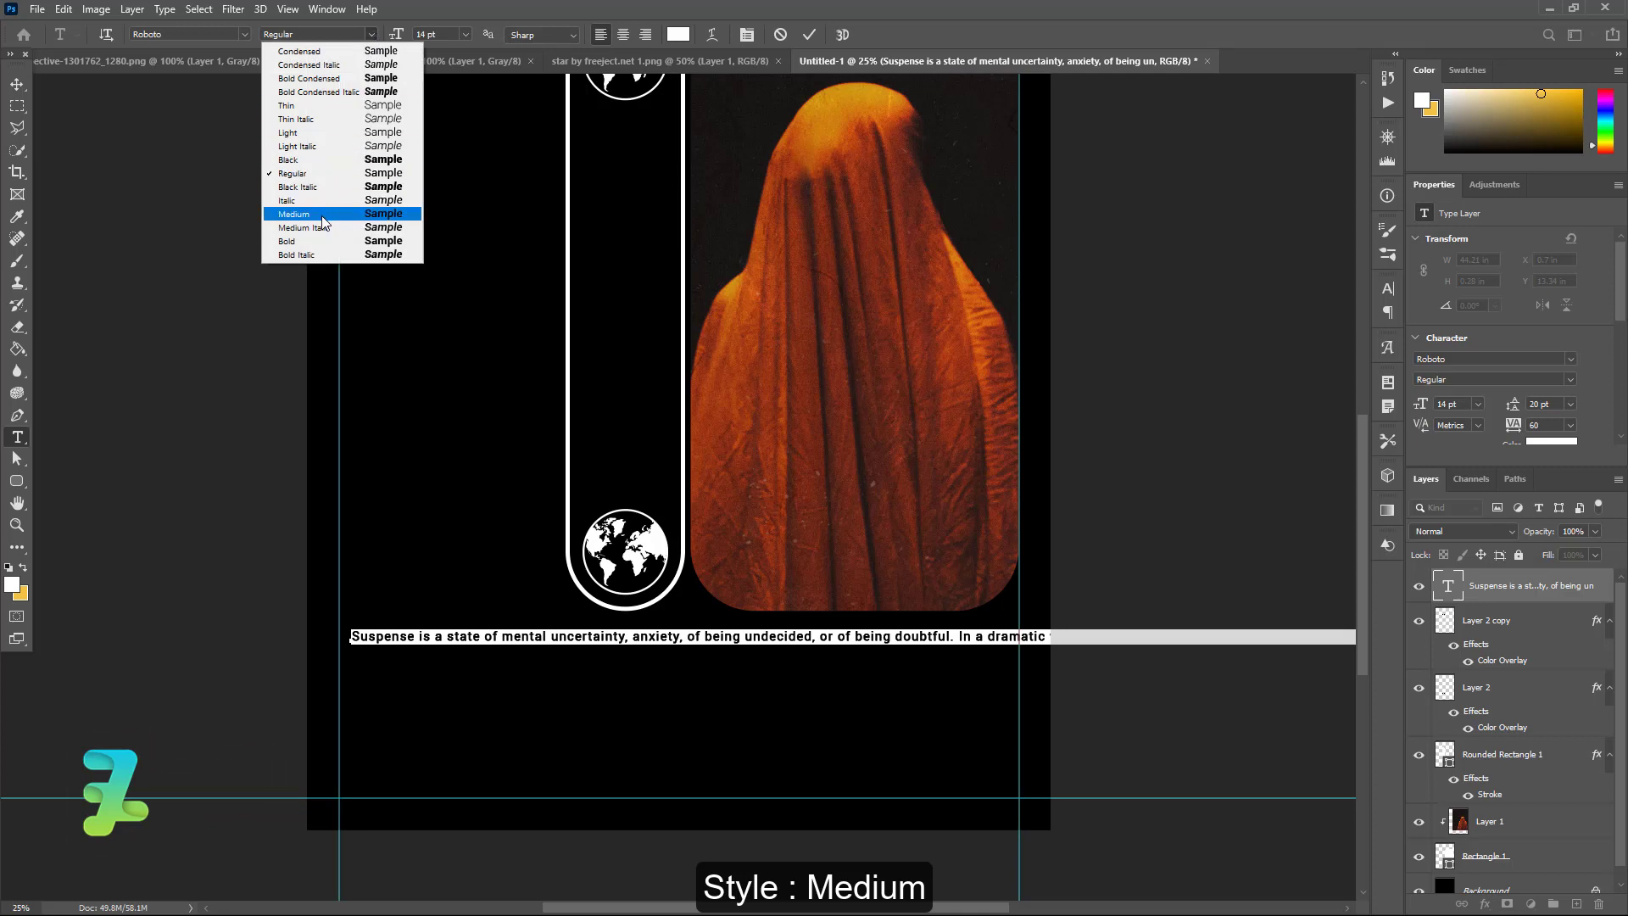
left_click(322, 216)
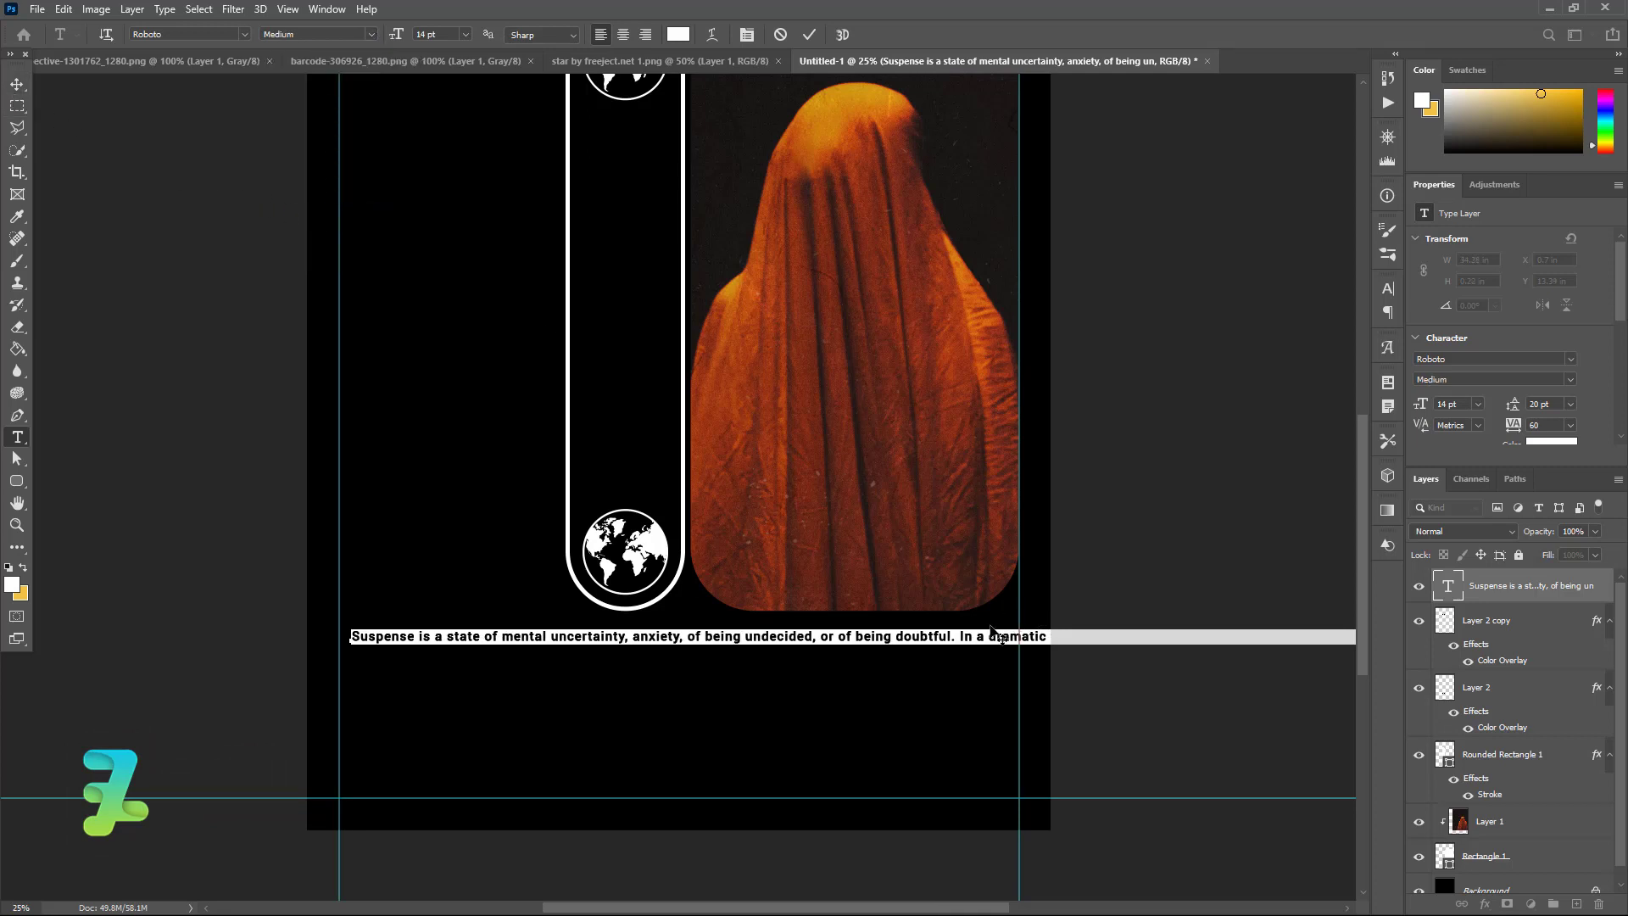
Step: Break the paragraph after 'doubtful.', 'solution' and 'has' into four centre-aligned lines
left_click(961, 636)
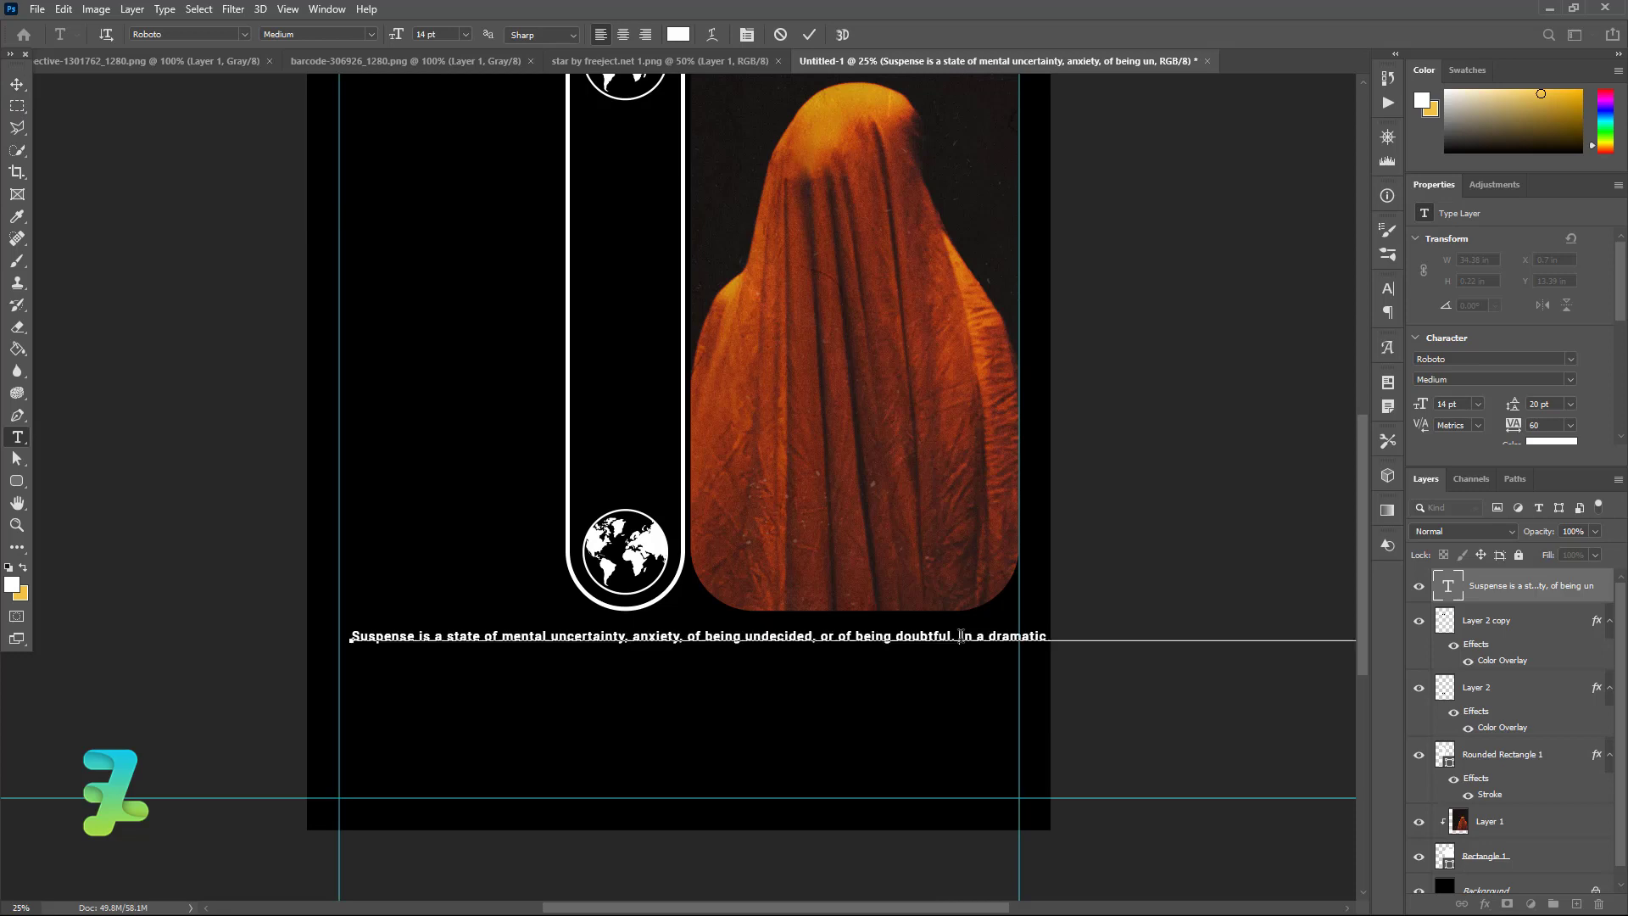
key("Return")
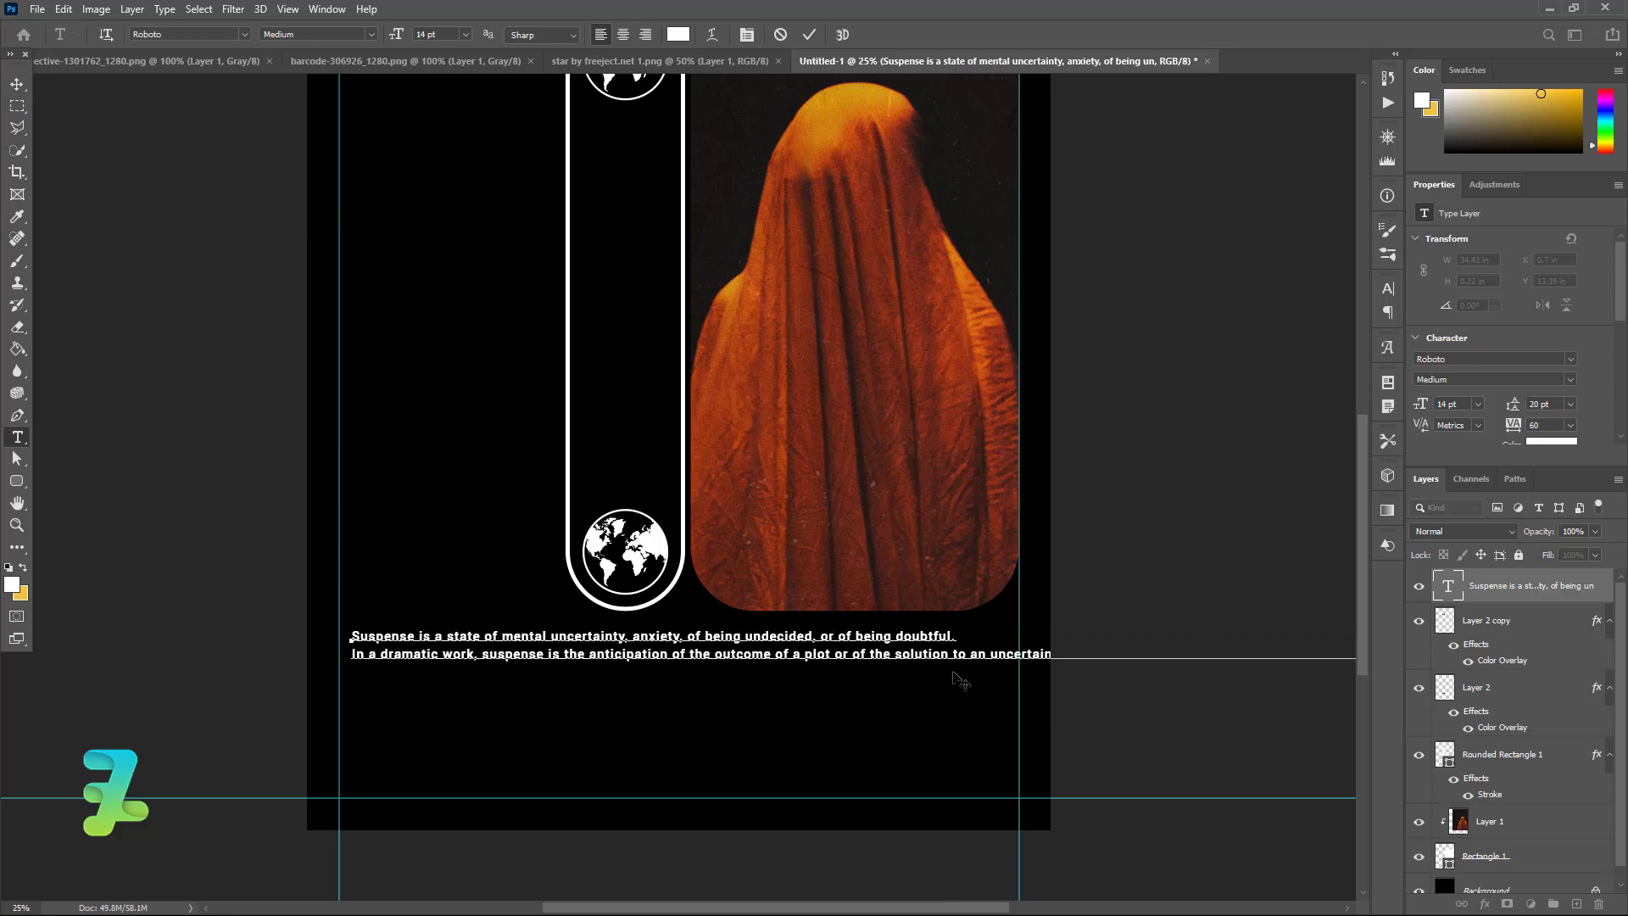
left_click(954, 653)
key("Return")
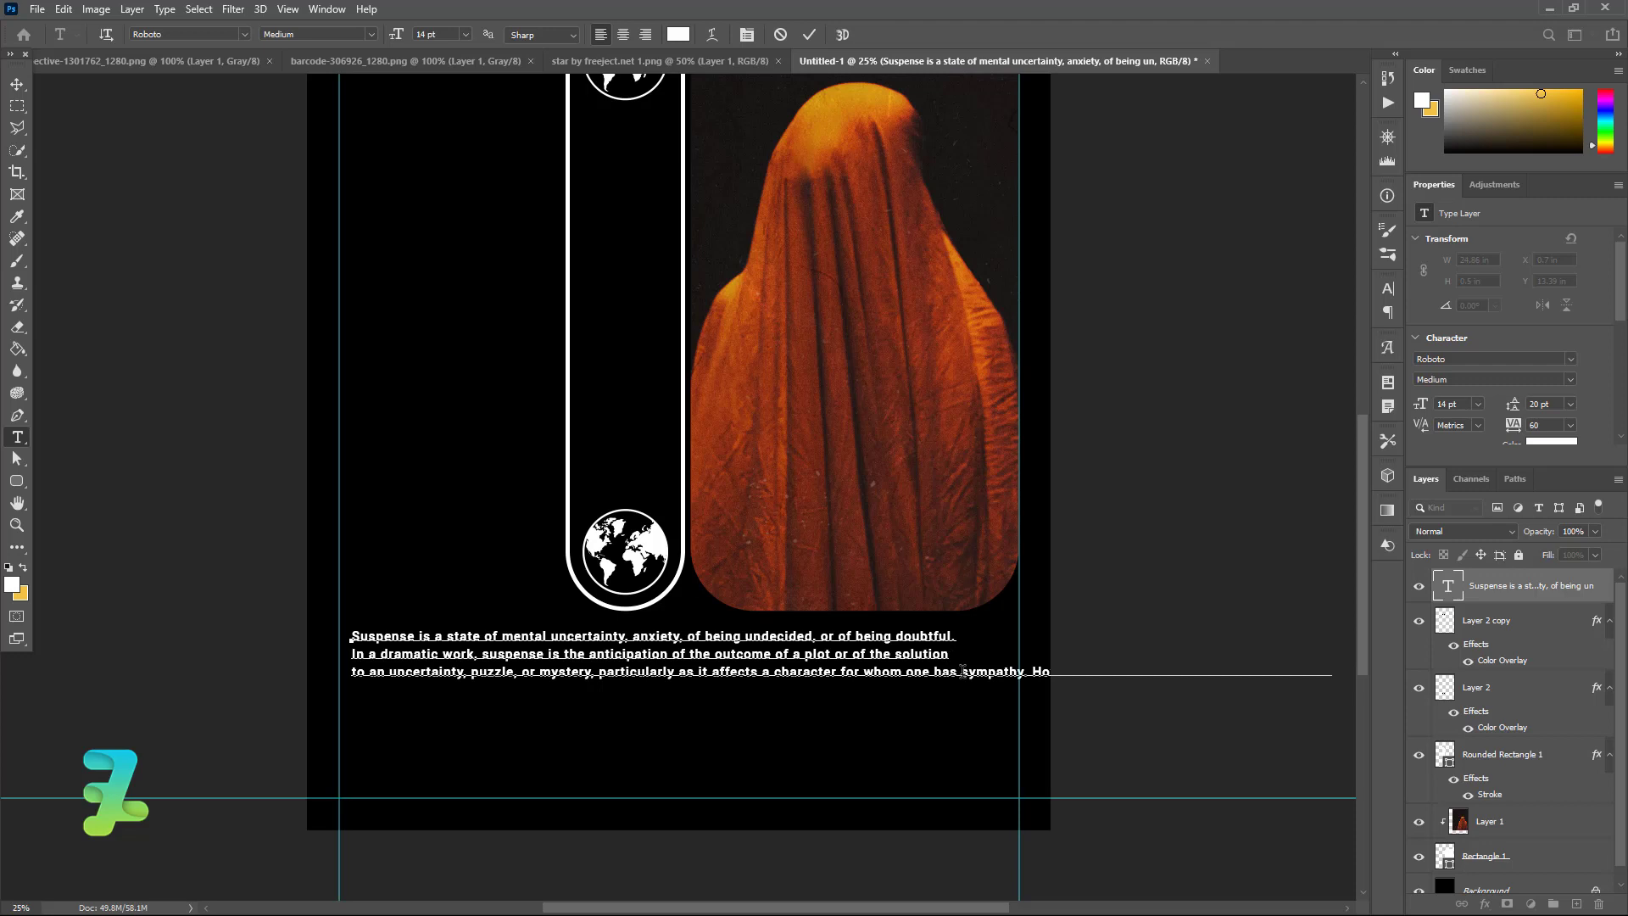
left_click(961, 672)
key("Return")
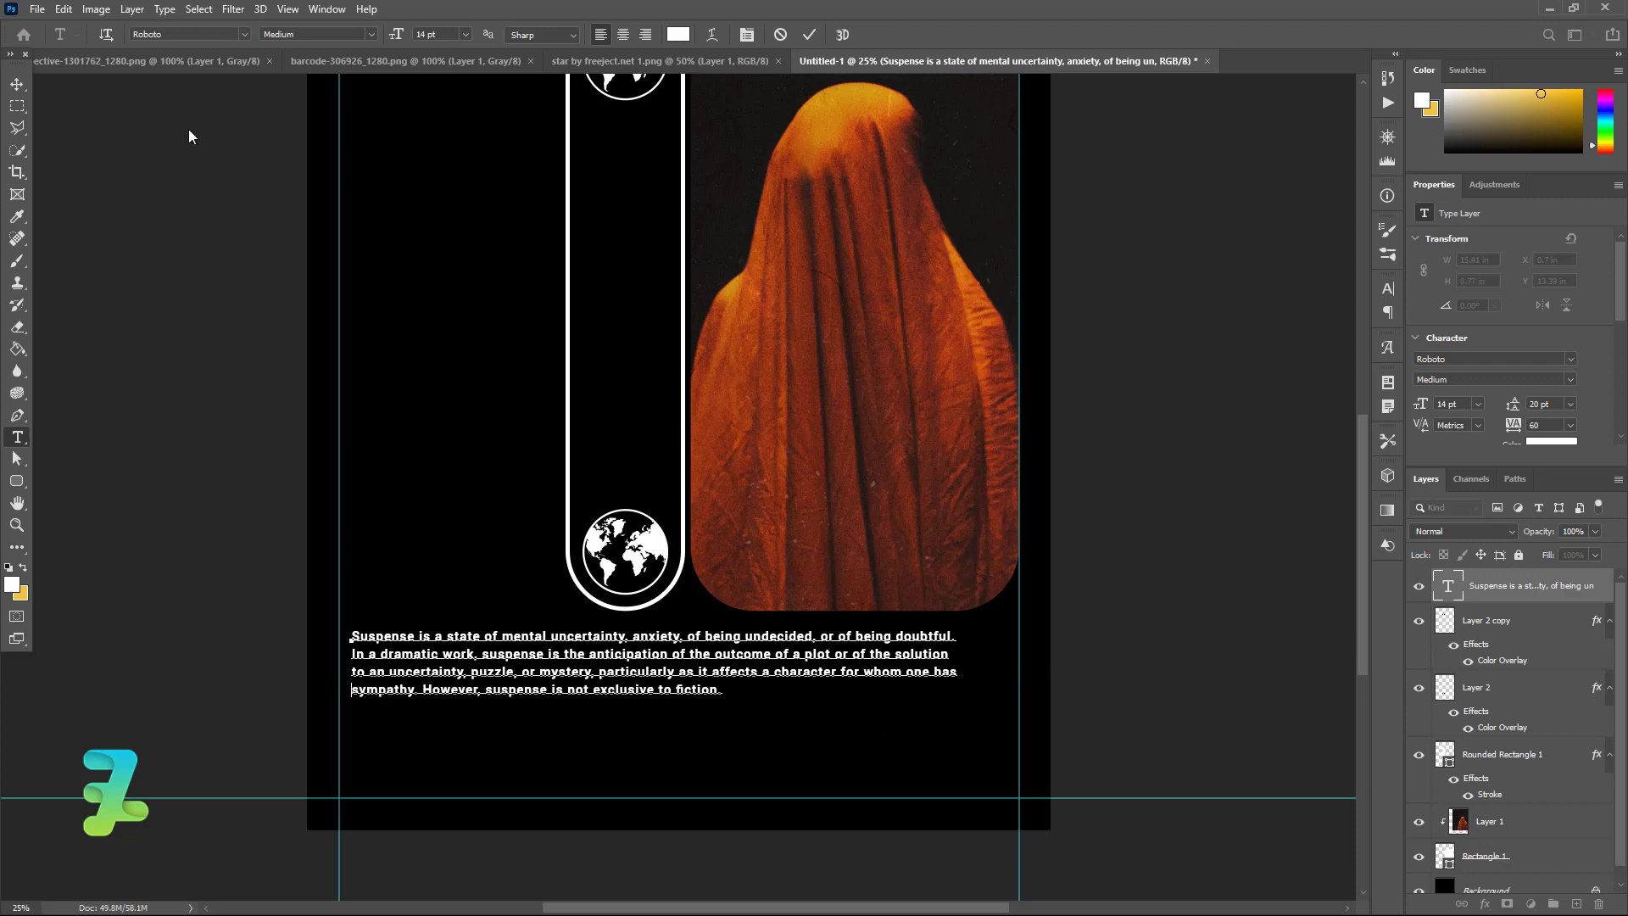
key("ctrl+a")
left_click(623, 35)
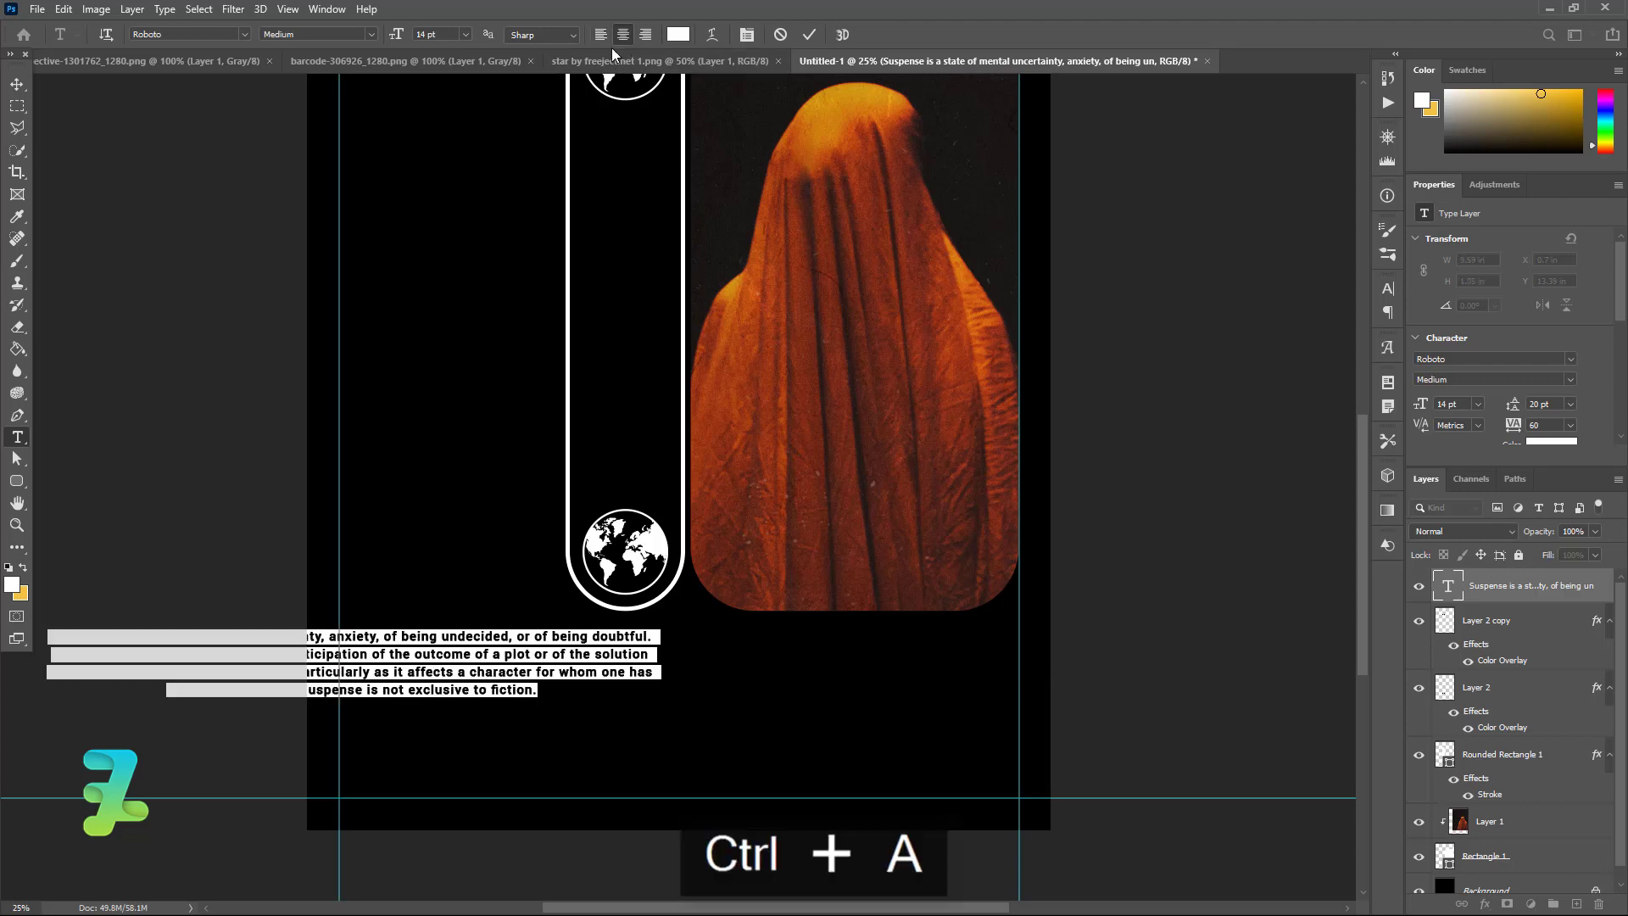
Step: Centre the paragraph horizontally on the canvas and clear the selection
left_click(17, 82)
key("ctrl+a")
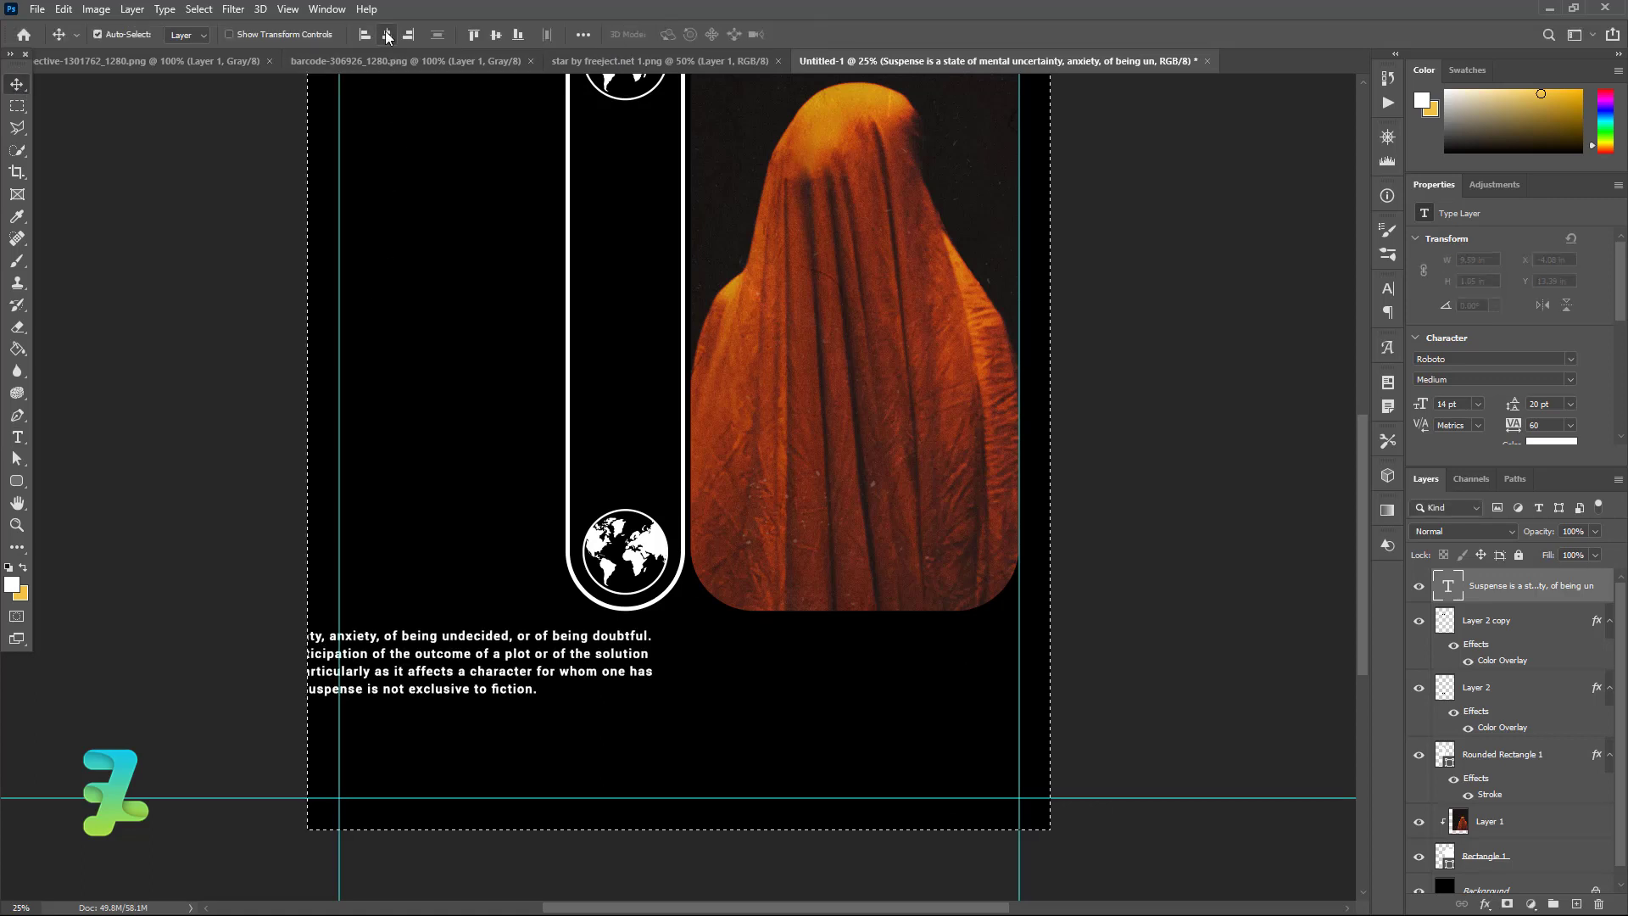
left_click(387, 35)
key("ctrl+d")
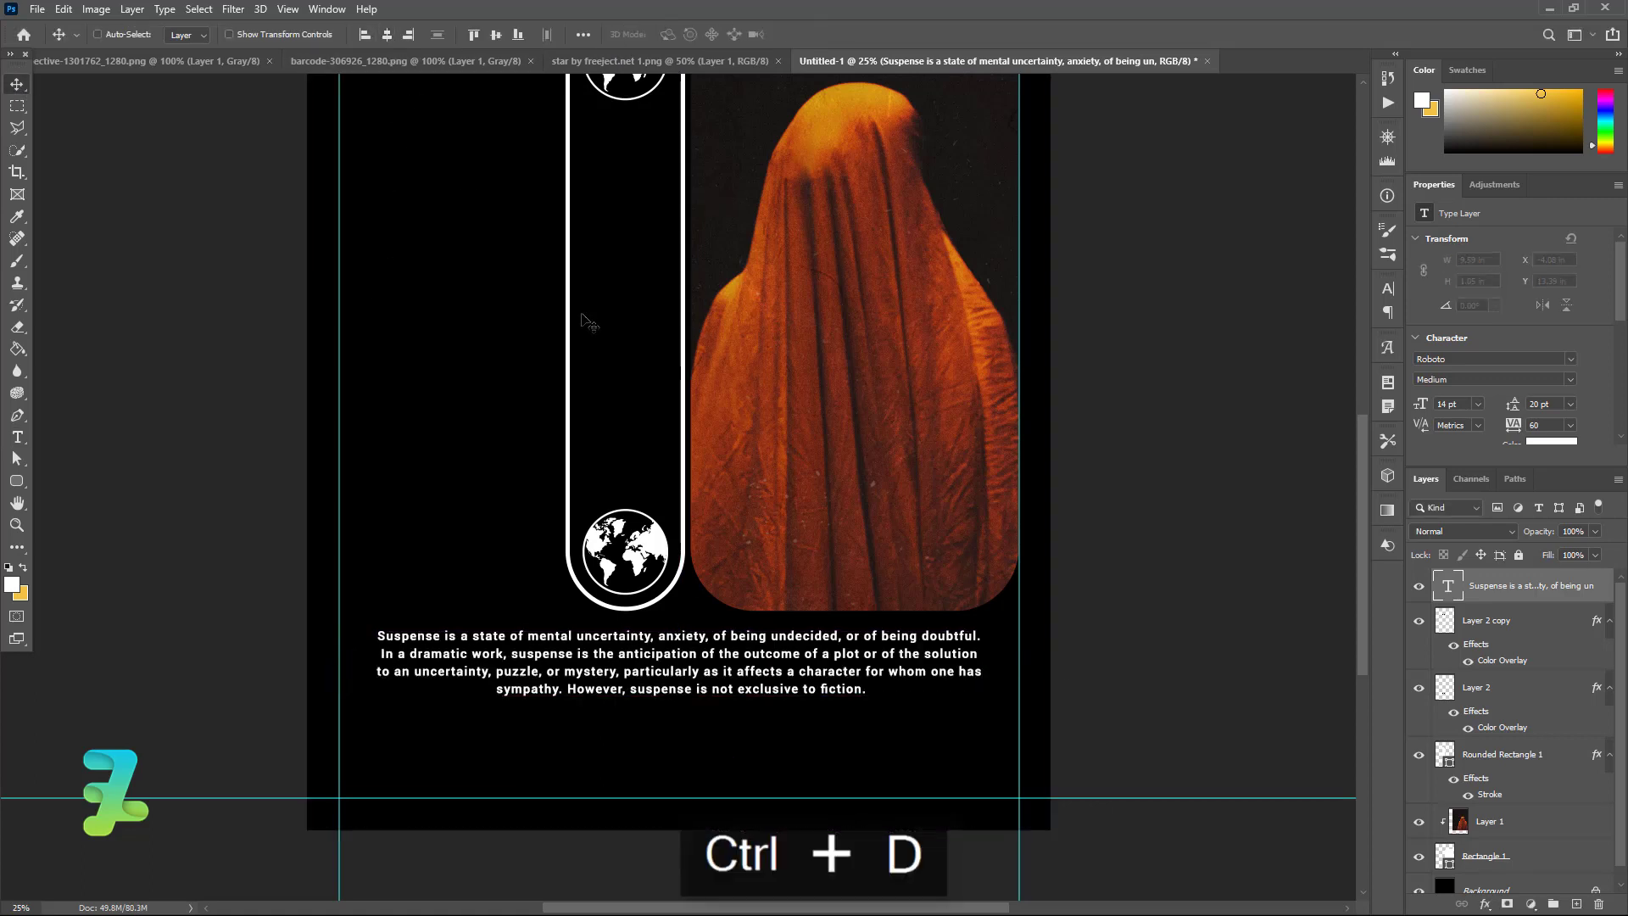
scroll(737, 542, "up", 5)
right_click(797, 609)
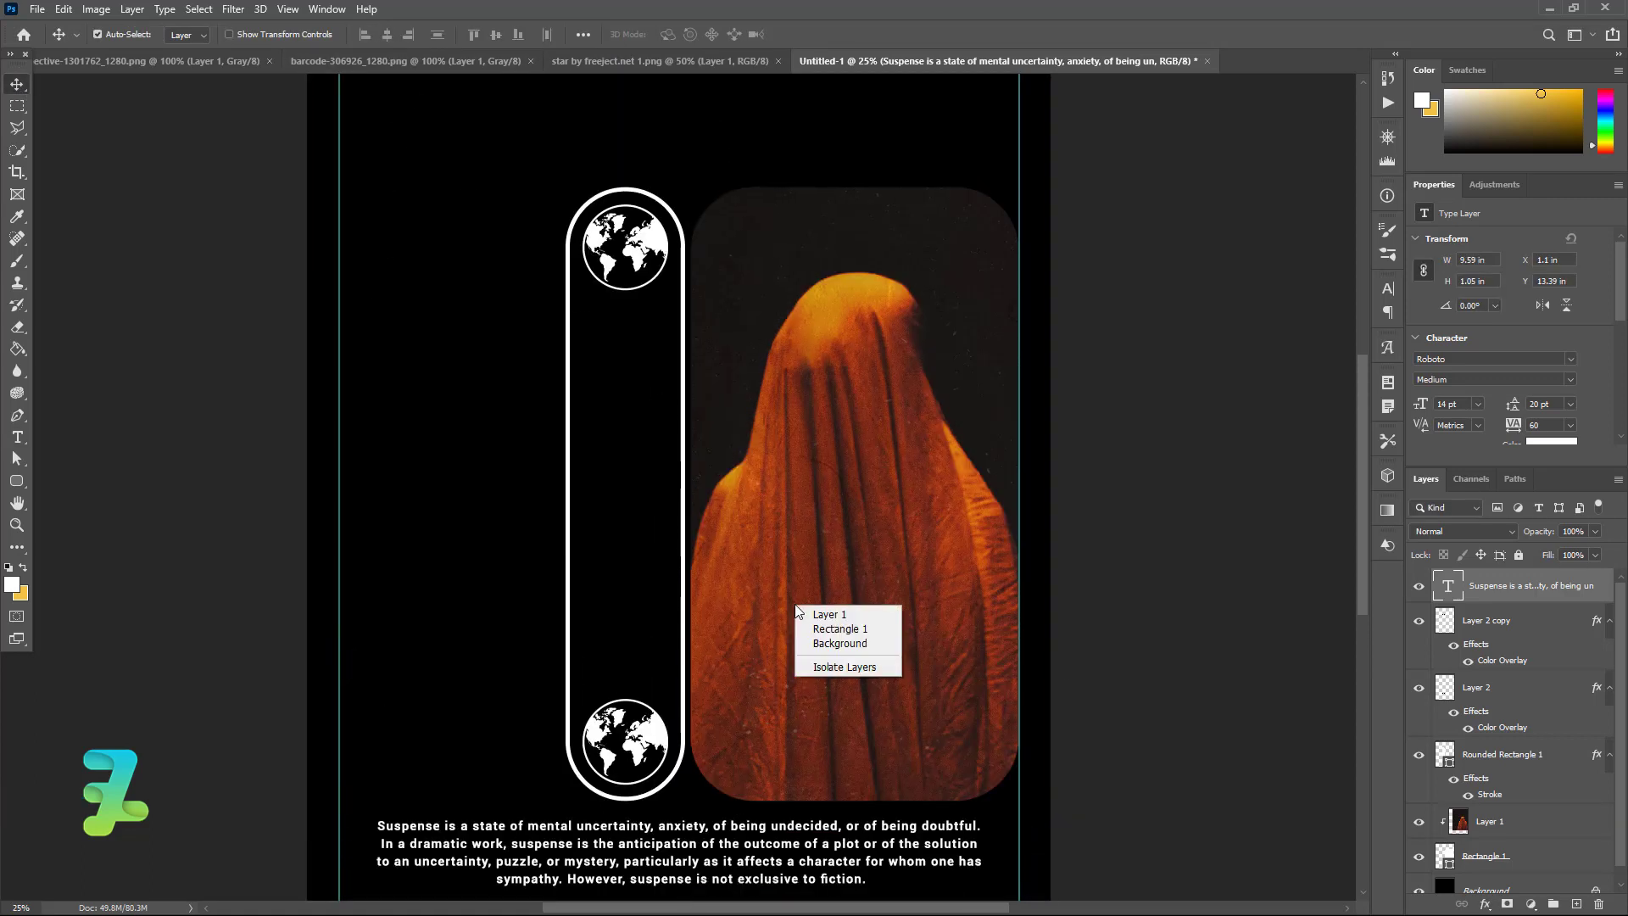
left_click(17, 438)
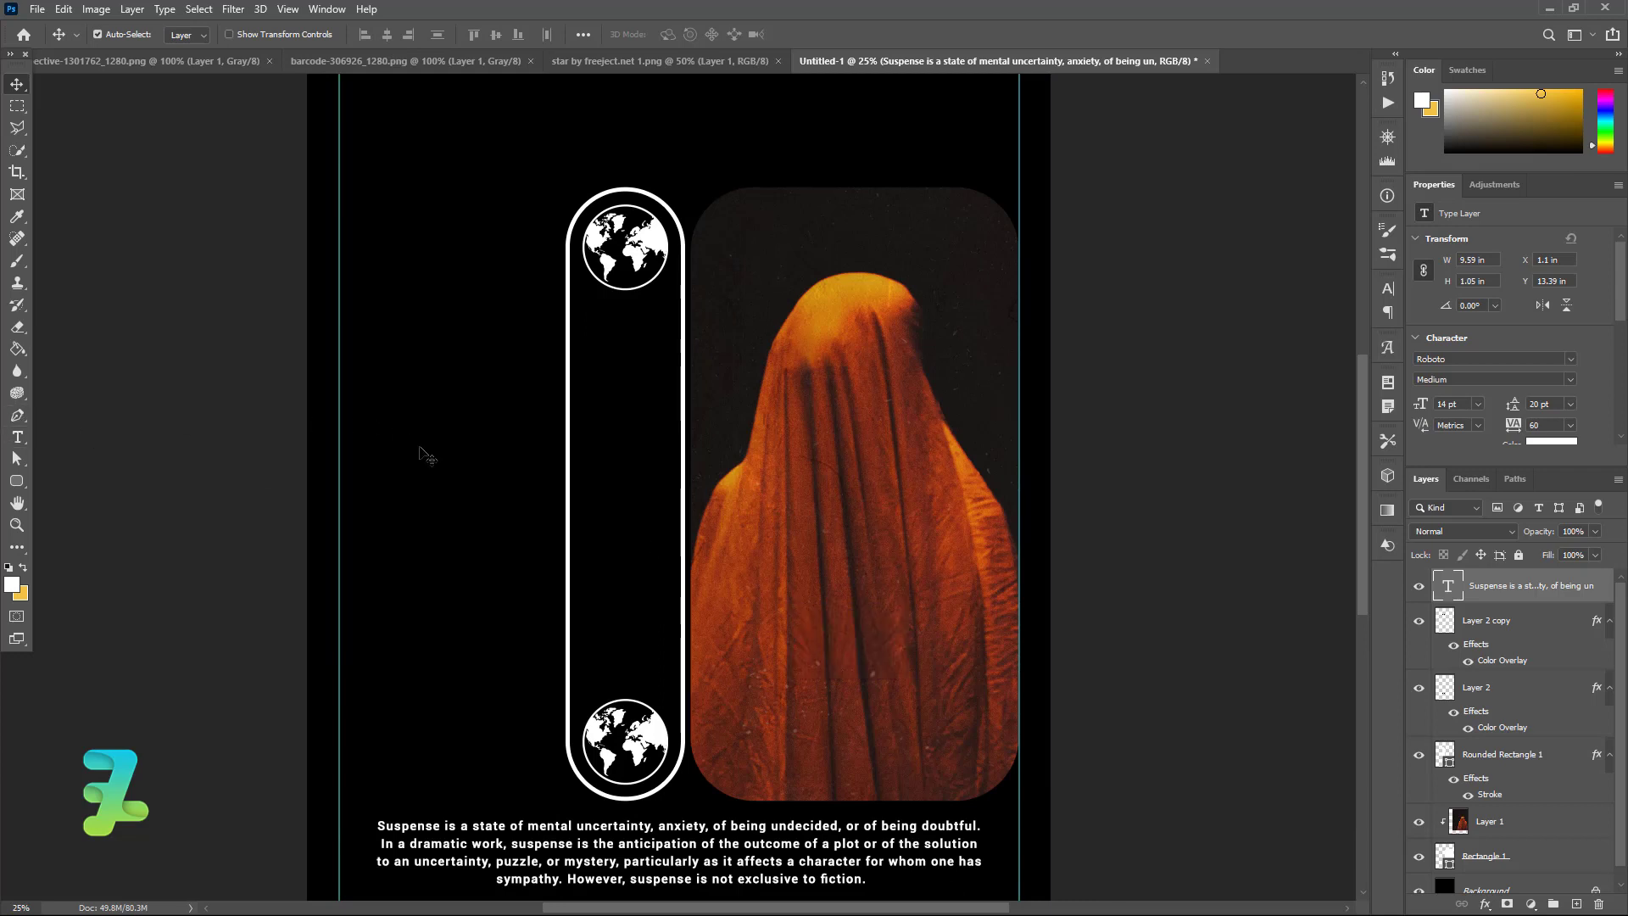
left_click(17, 439)
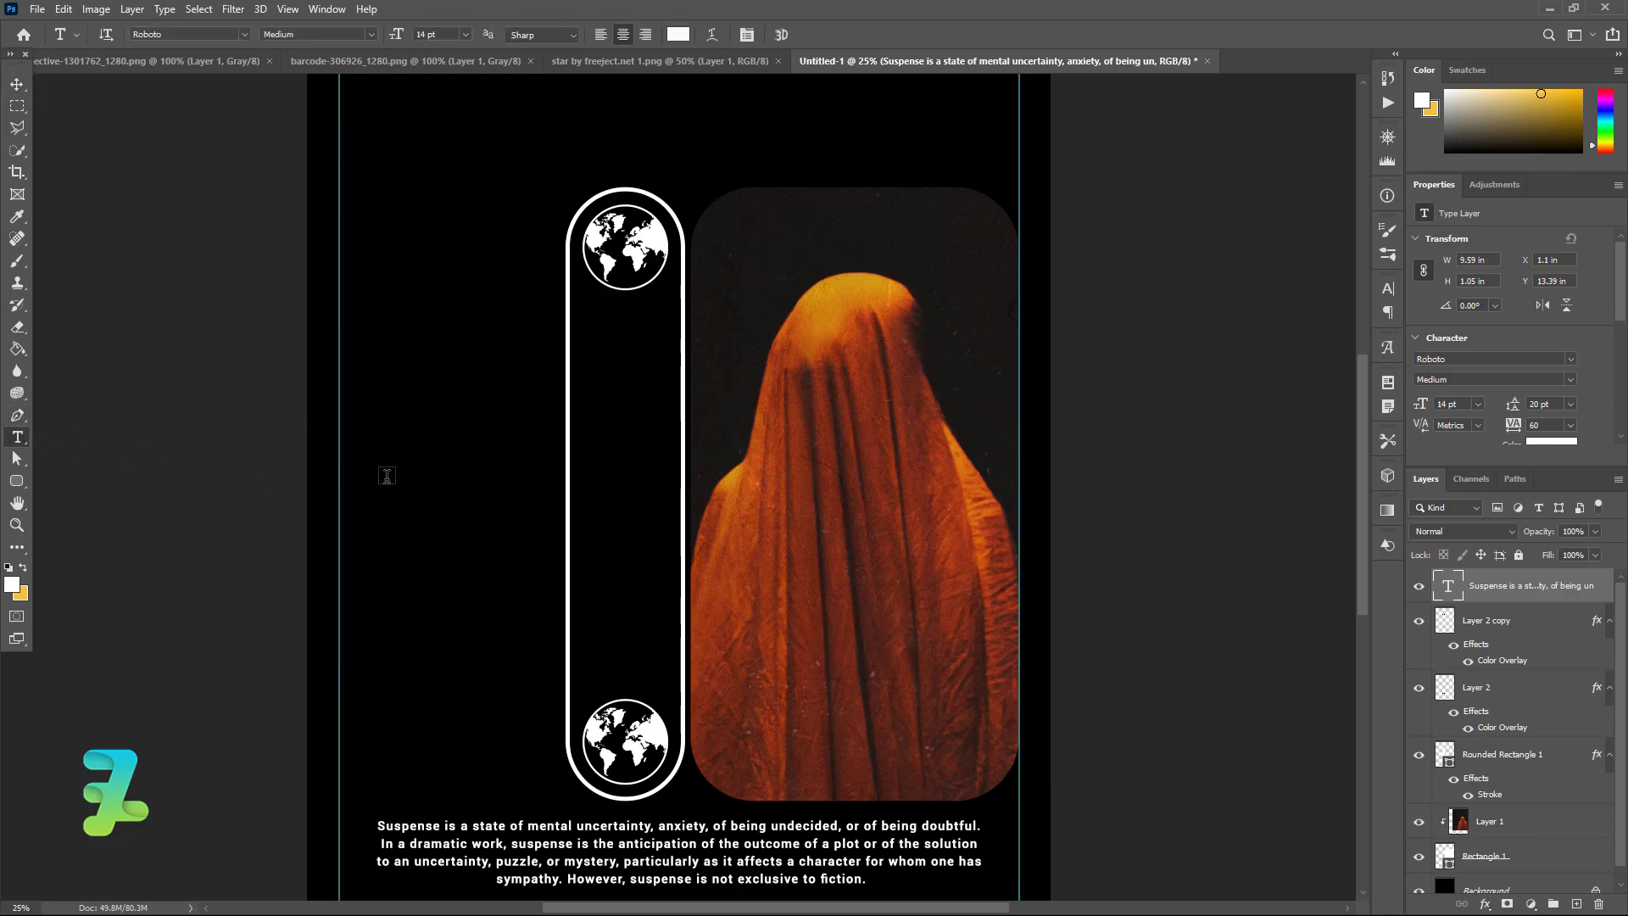
Step: Add SUSPENSE text left of the pill in Excelsior Sans at 60 pt
left_click(409, 458)
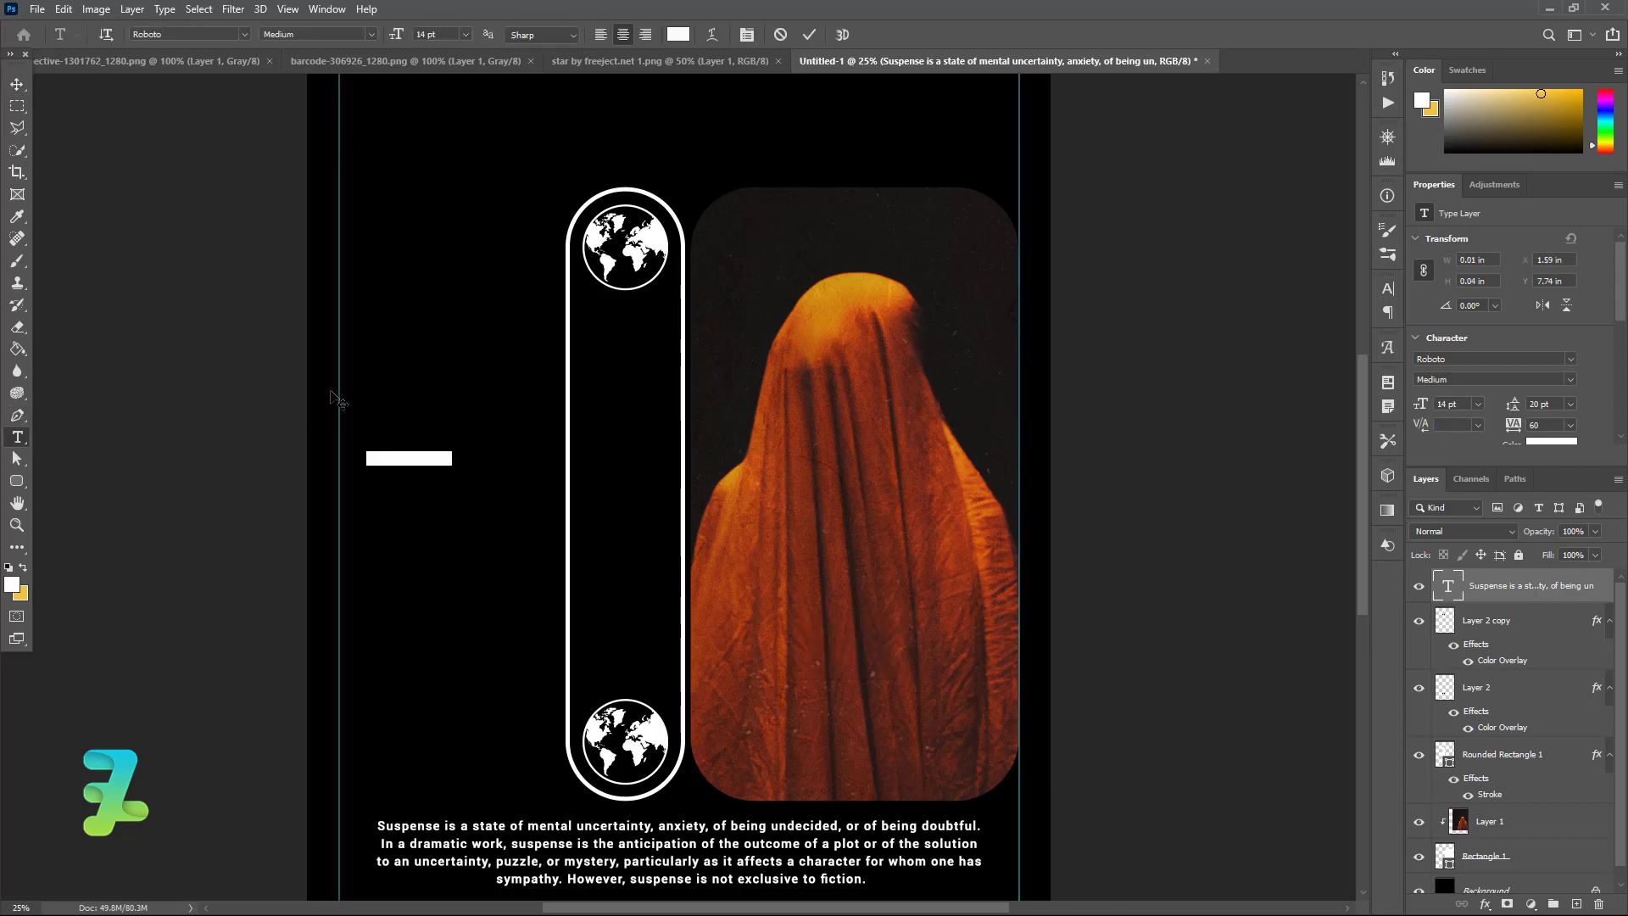
left_click(244, 34)
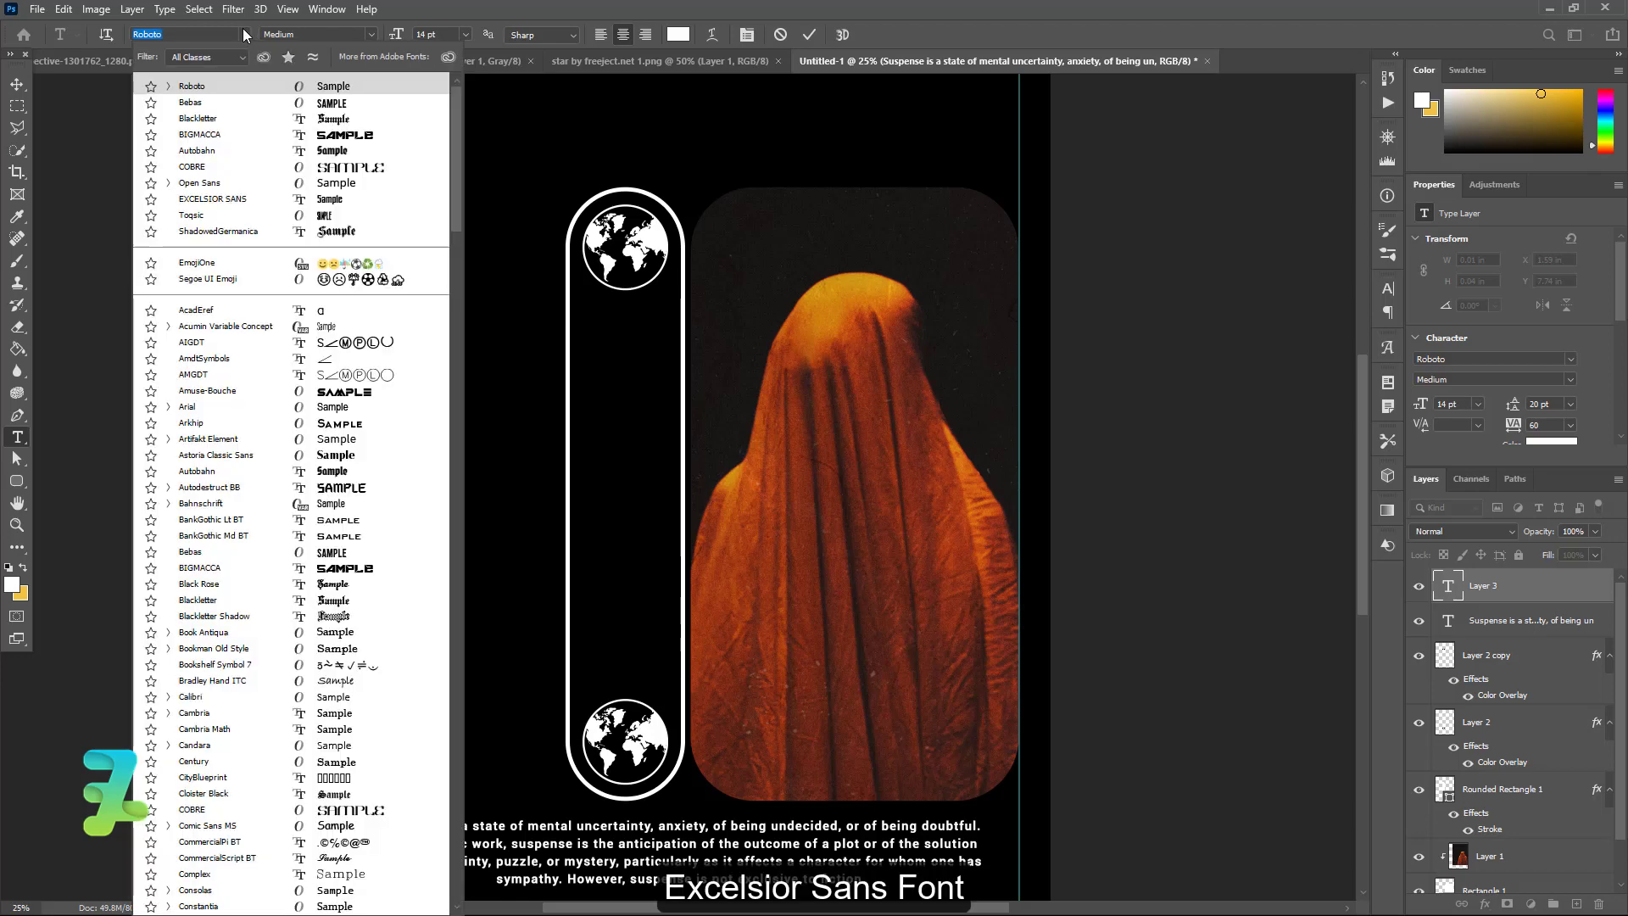
left_click(208, 200)
type("SUSPENSE")
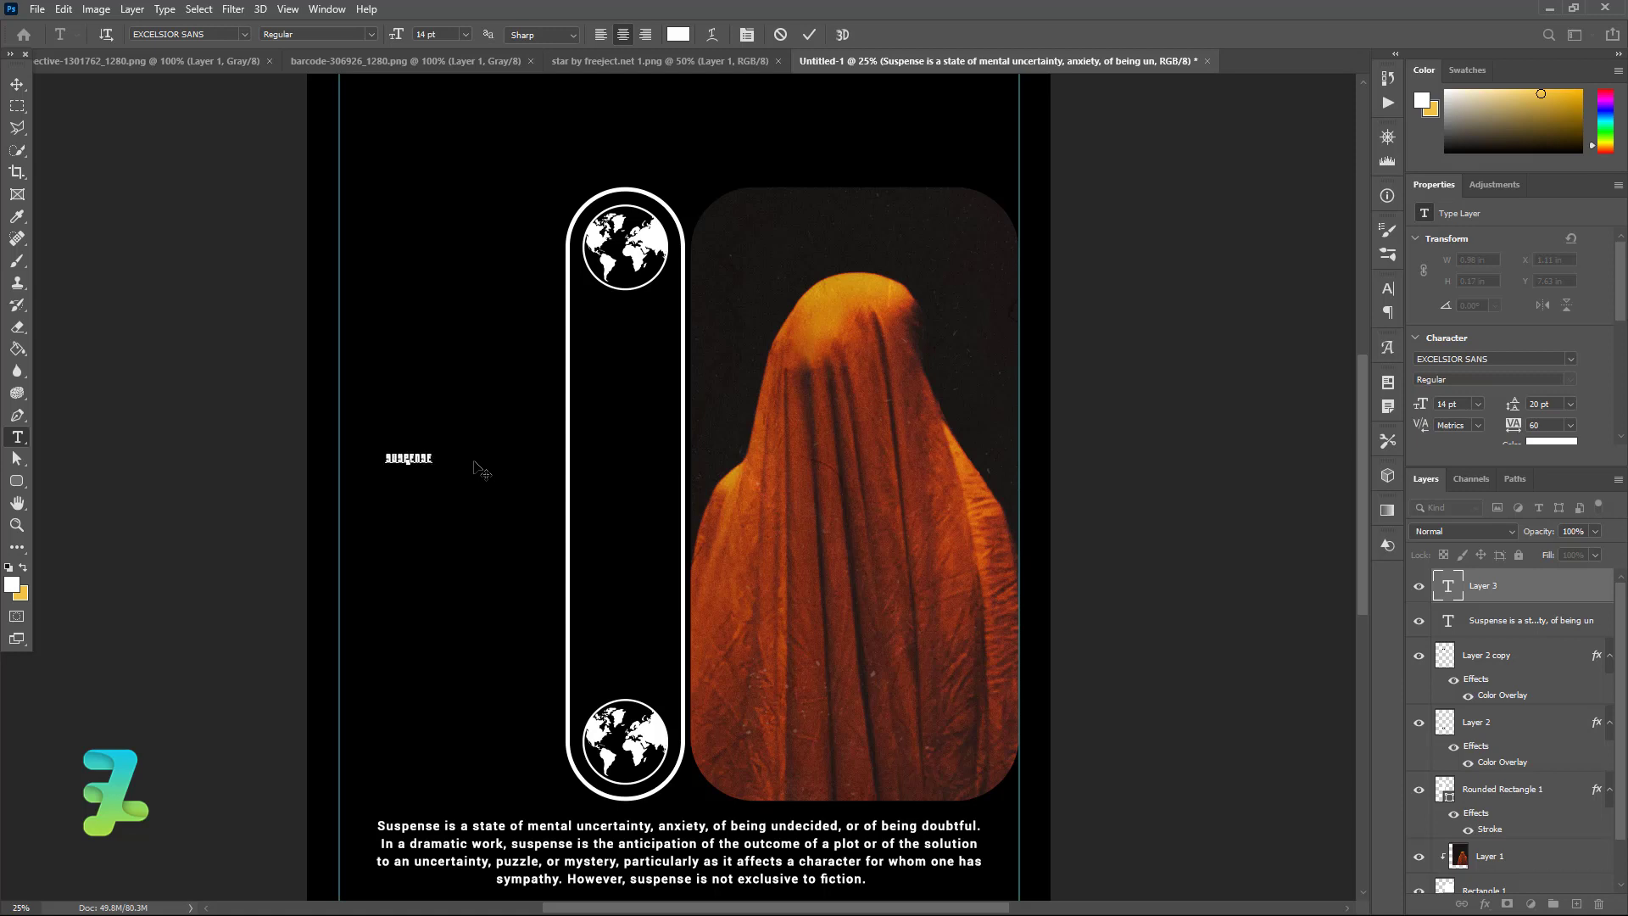
key("ctrl+a")
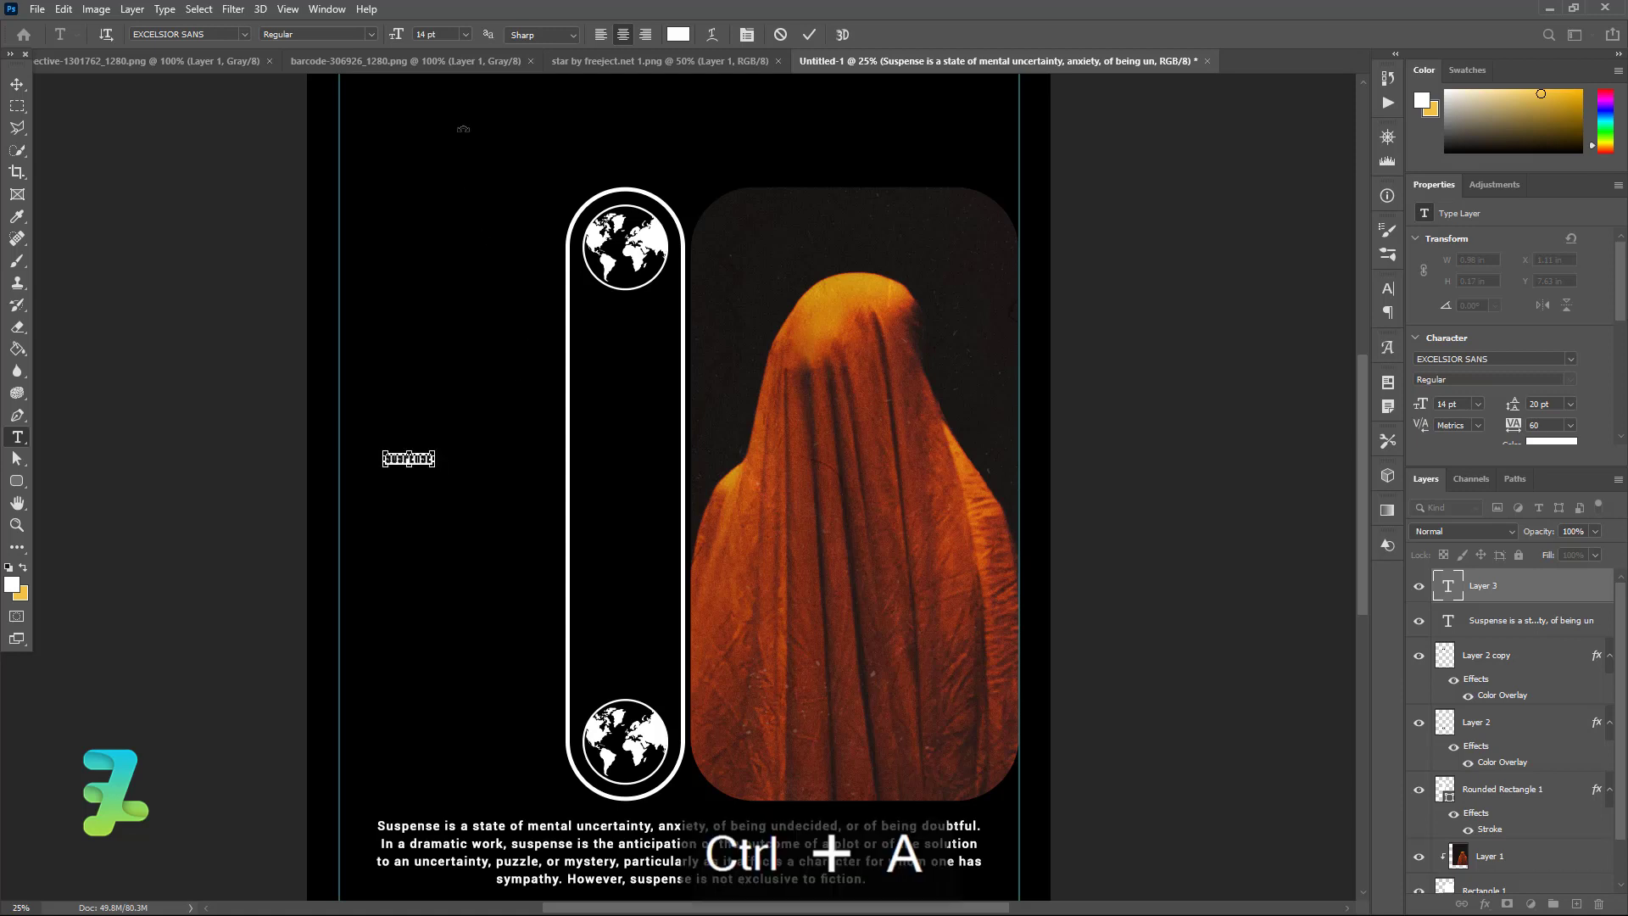
left_click(464, 33)
left_click(447, 236)
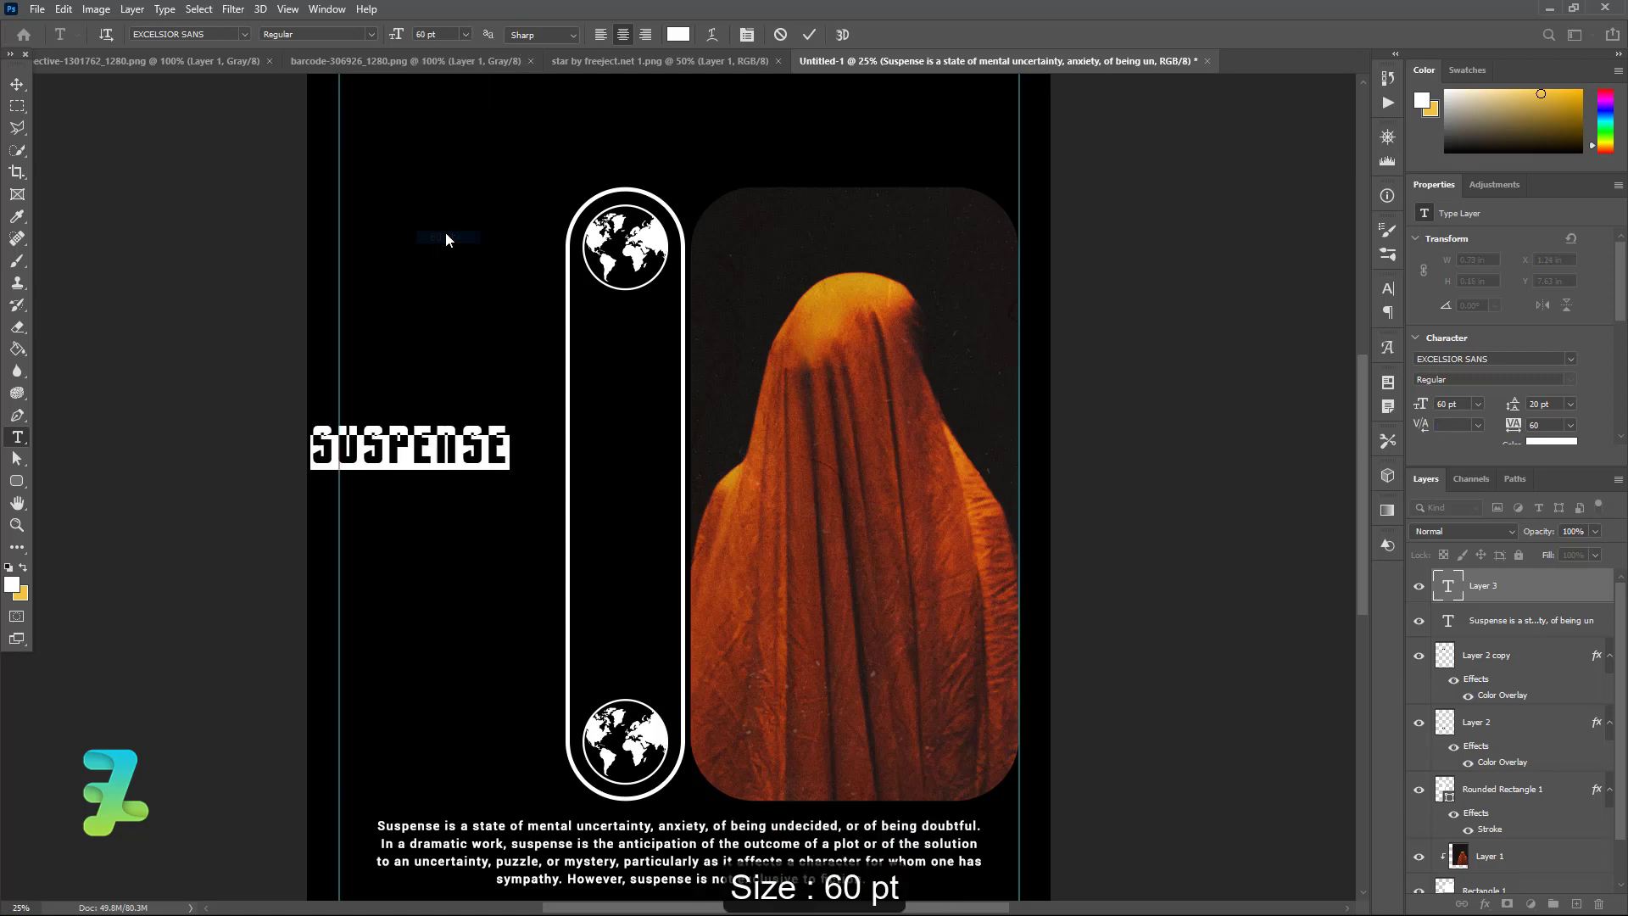
left_click(16, 84)
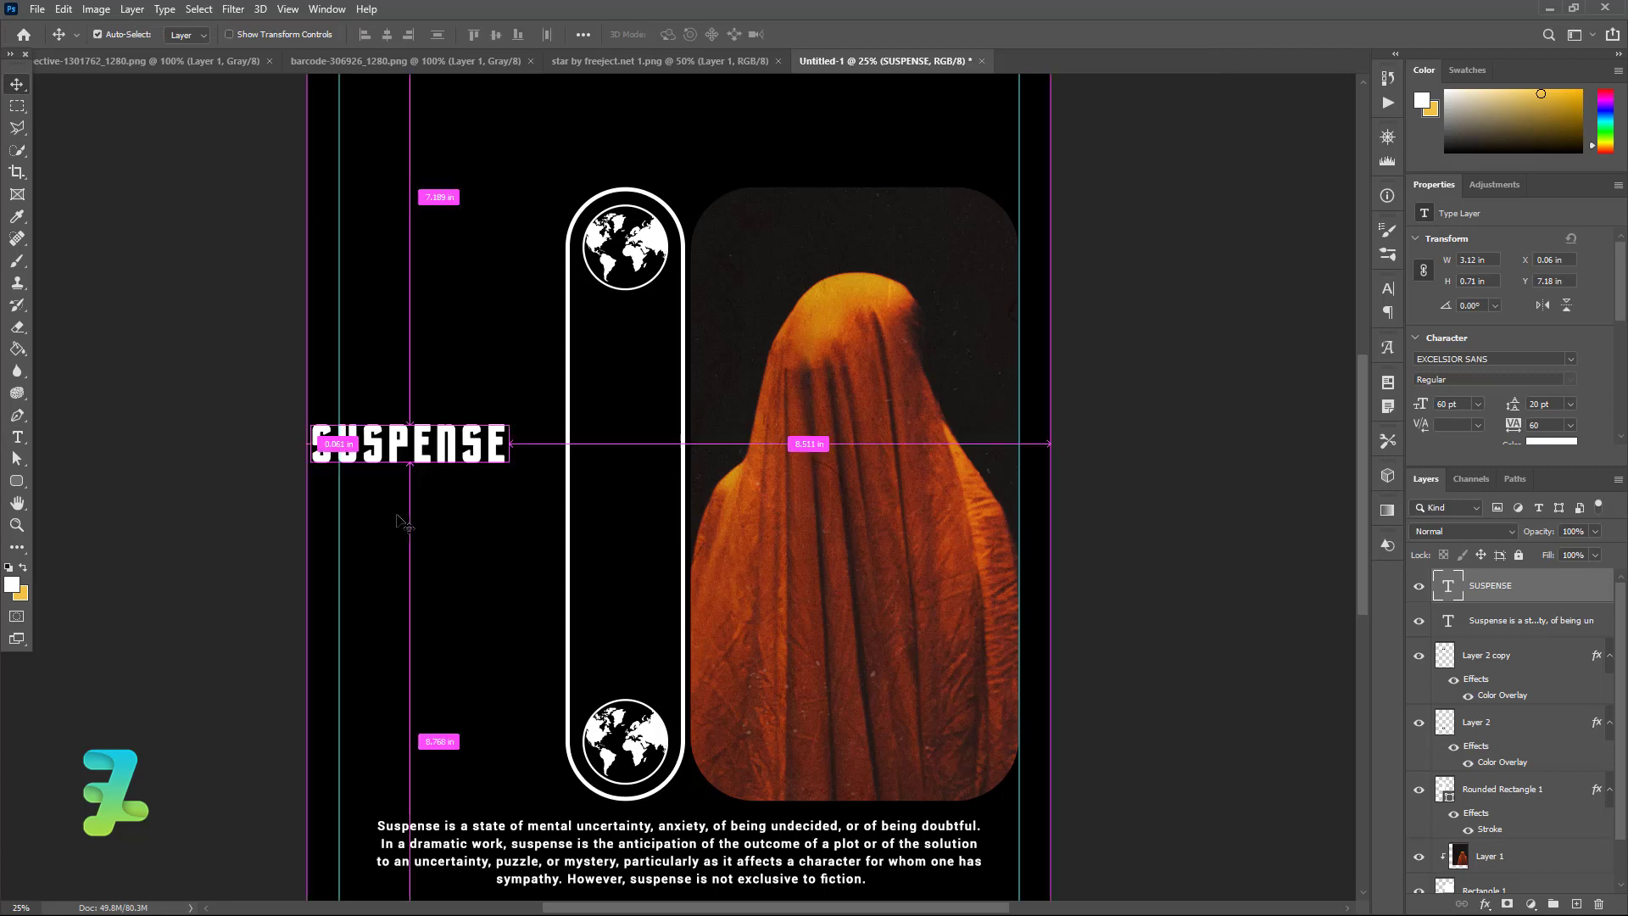
Step: Rotate SUSPENSE 90° to run vertically and move it into the white-outlined pill
key("ctrl+t")
left_click_drag(523, 498, 353, 582)
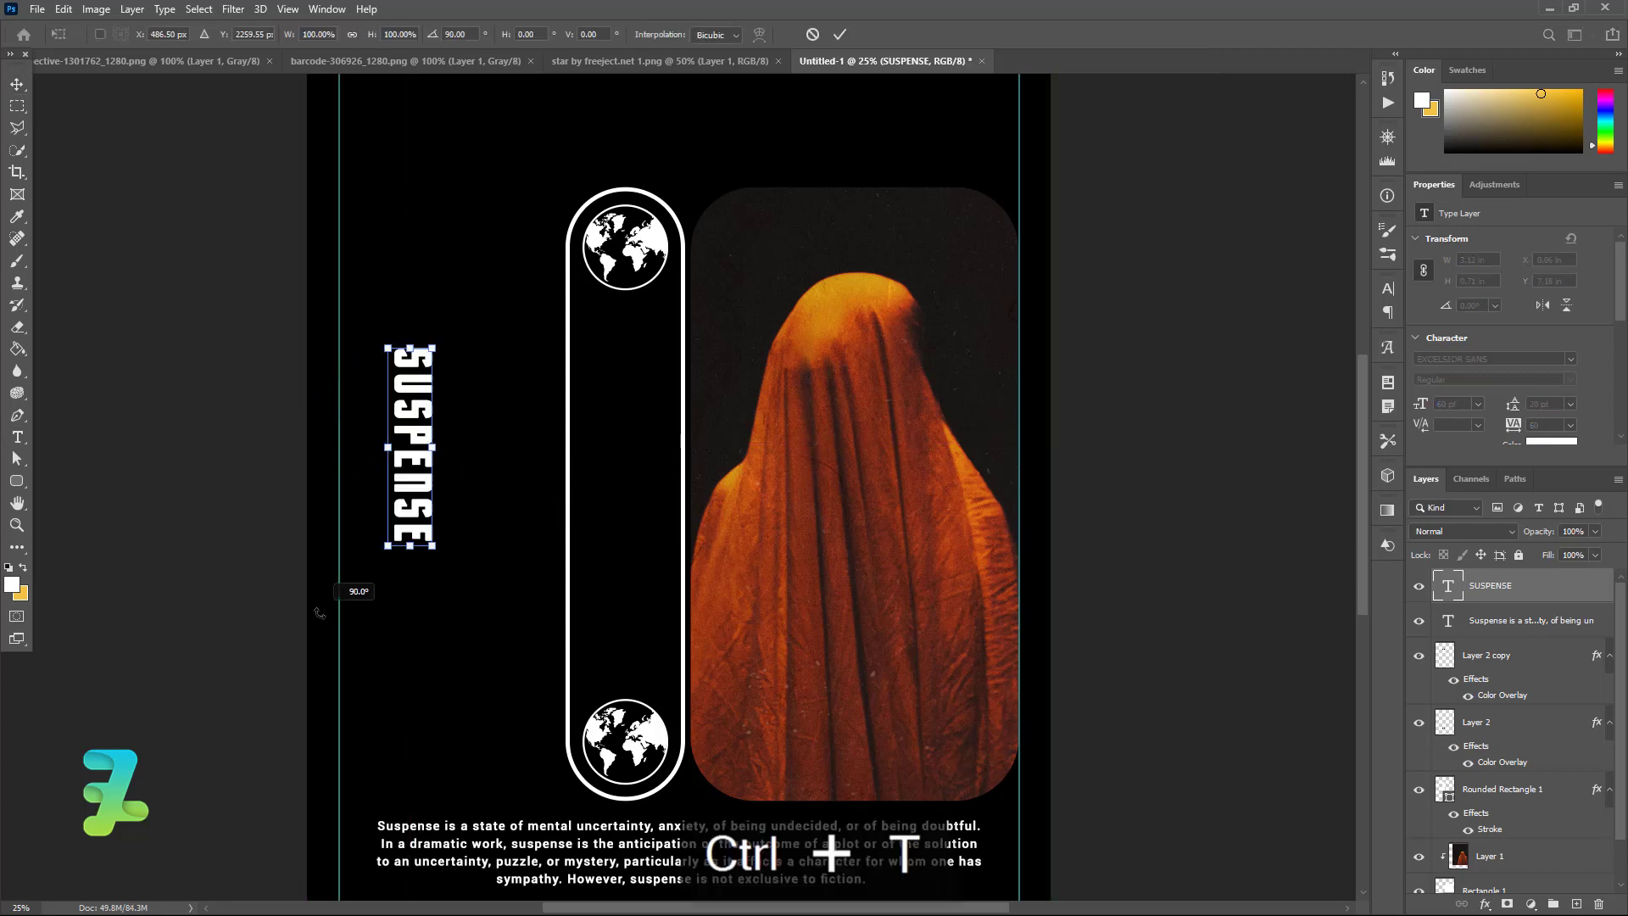
left_click(20, 88)
left_click_drag(406, 376, 618, 334)
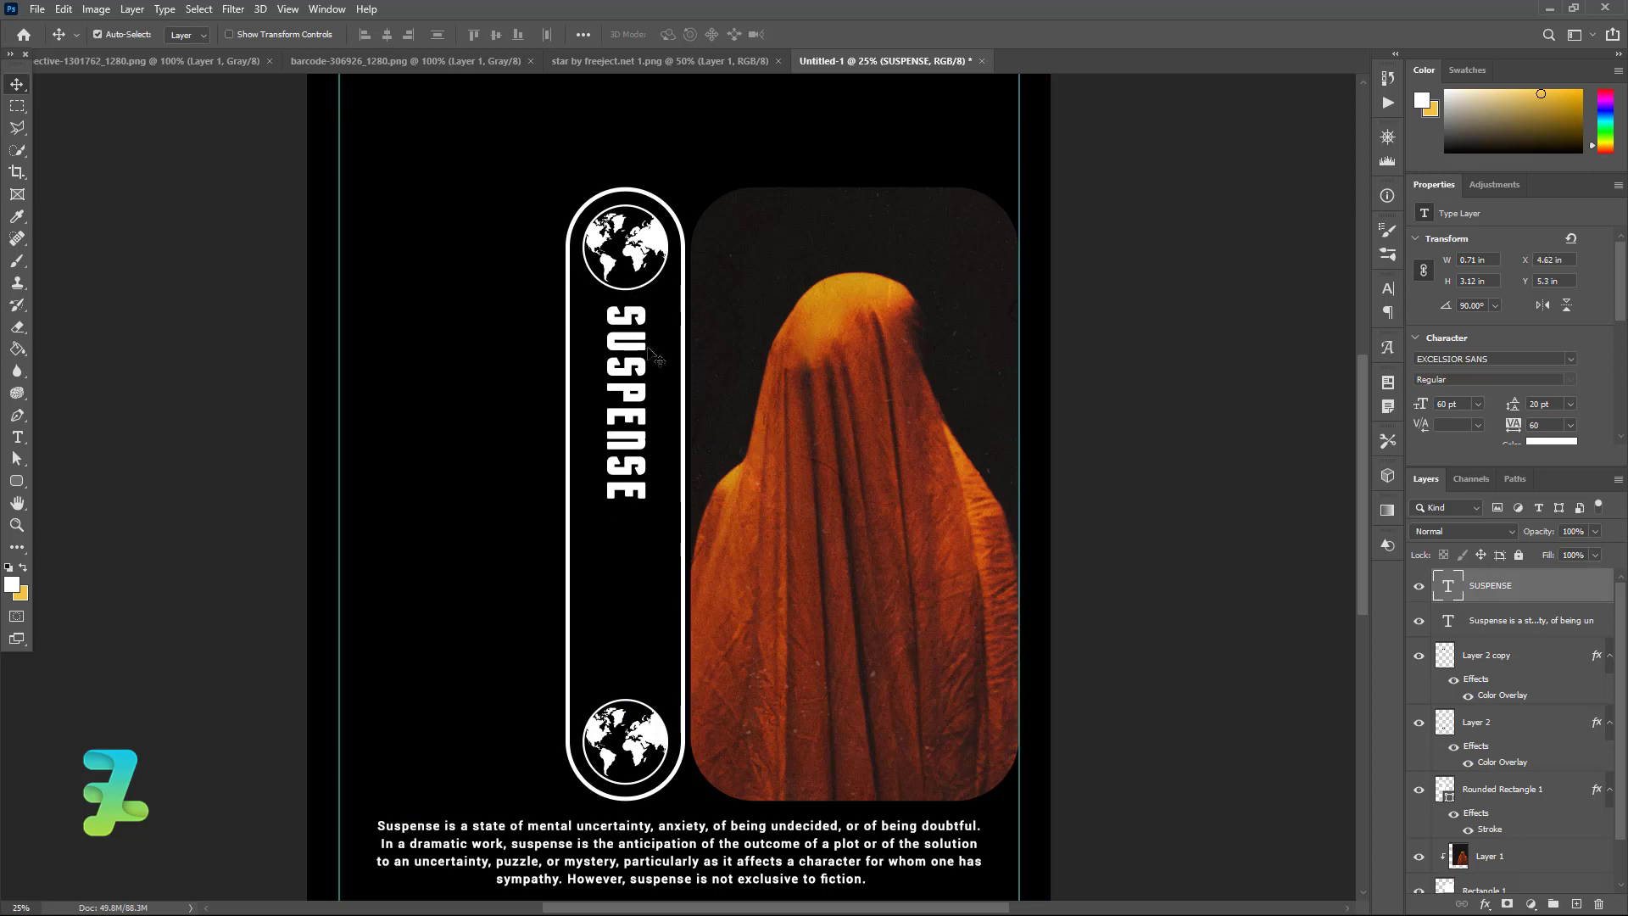
Step: Nudge SUSPENSE and scale it up to fill the pill's height
key("shift+Left")
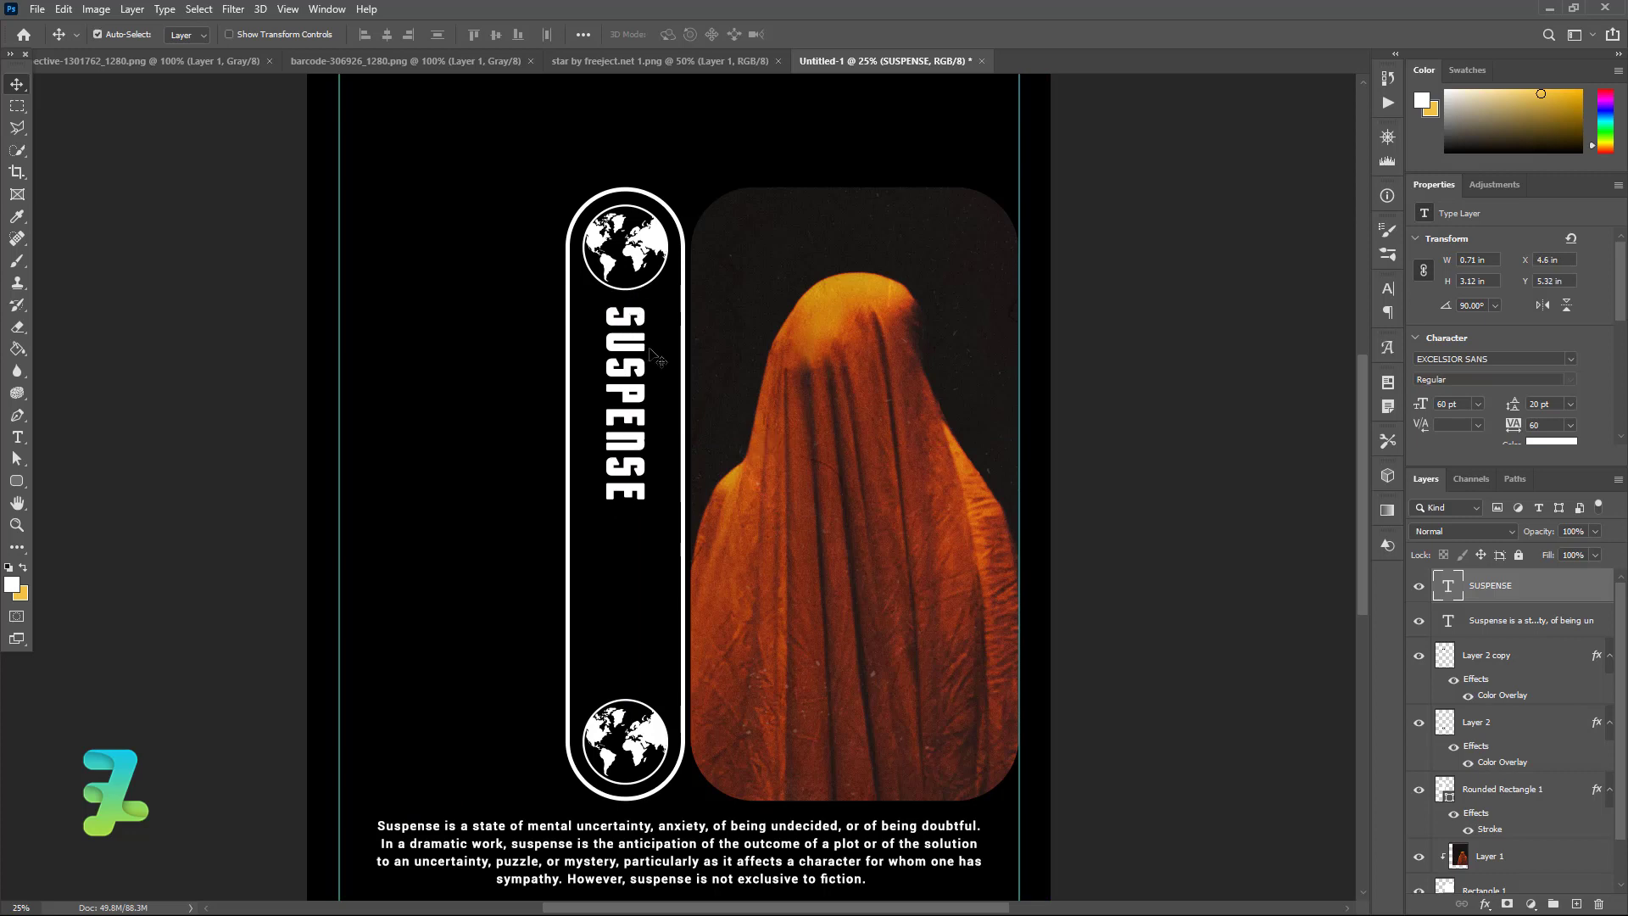
key("shift+Right")
key("shift+Up")
key("ctrl+t")
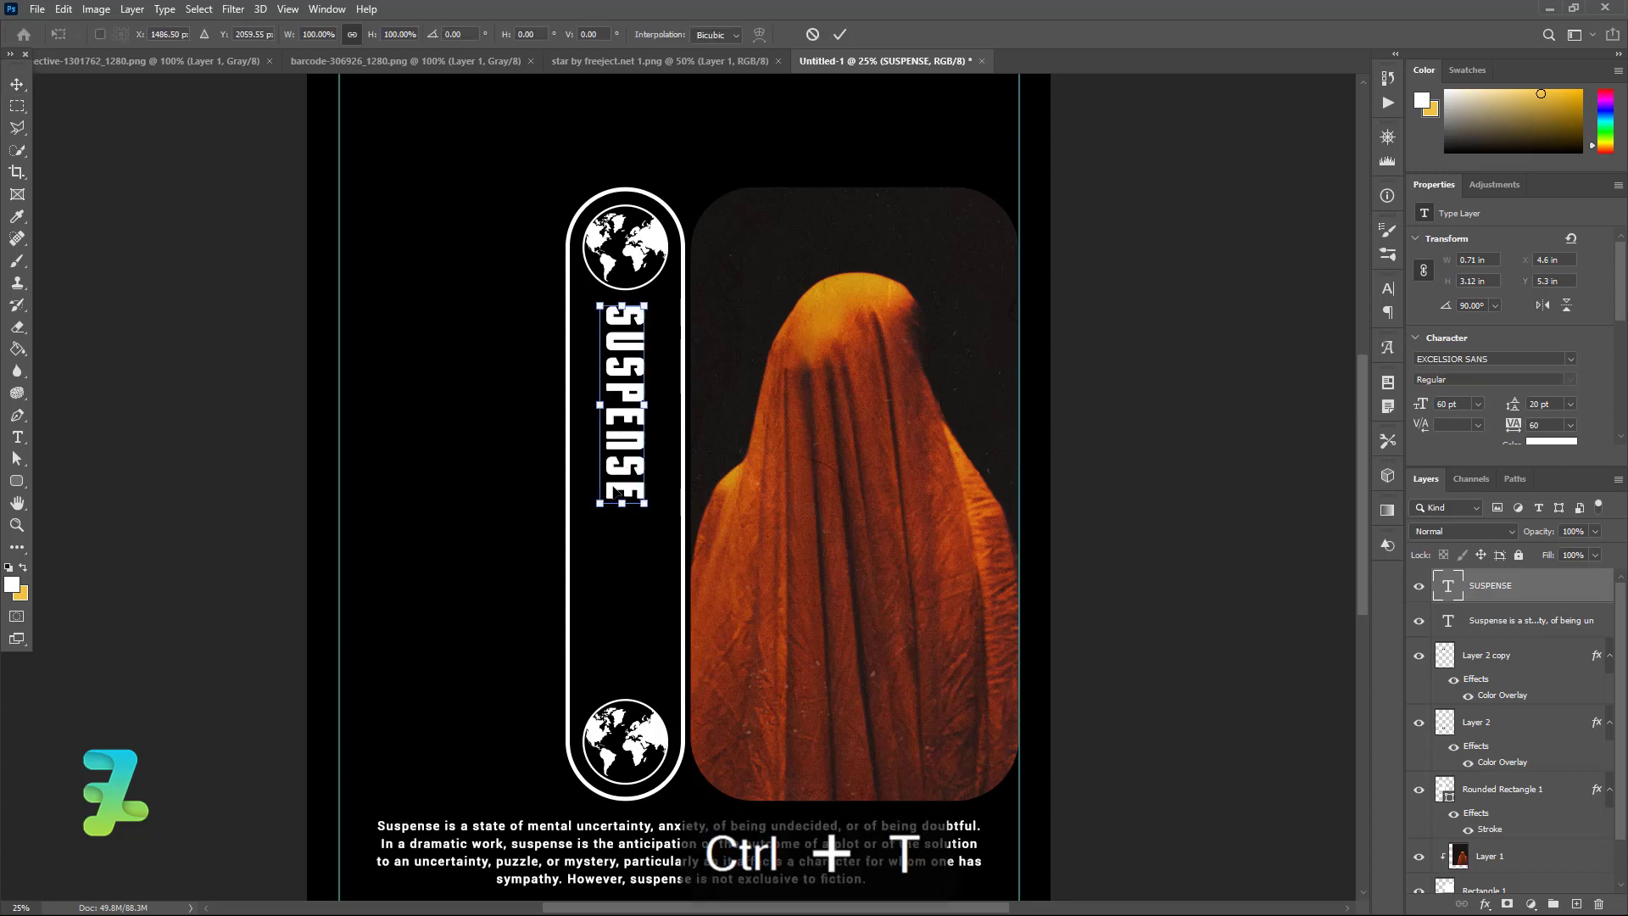
mouse_move(603, 501)
left_mouse_down()
mouse_move(498, 665)
mouse_move(497, 640)
left_mouse_up()
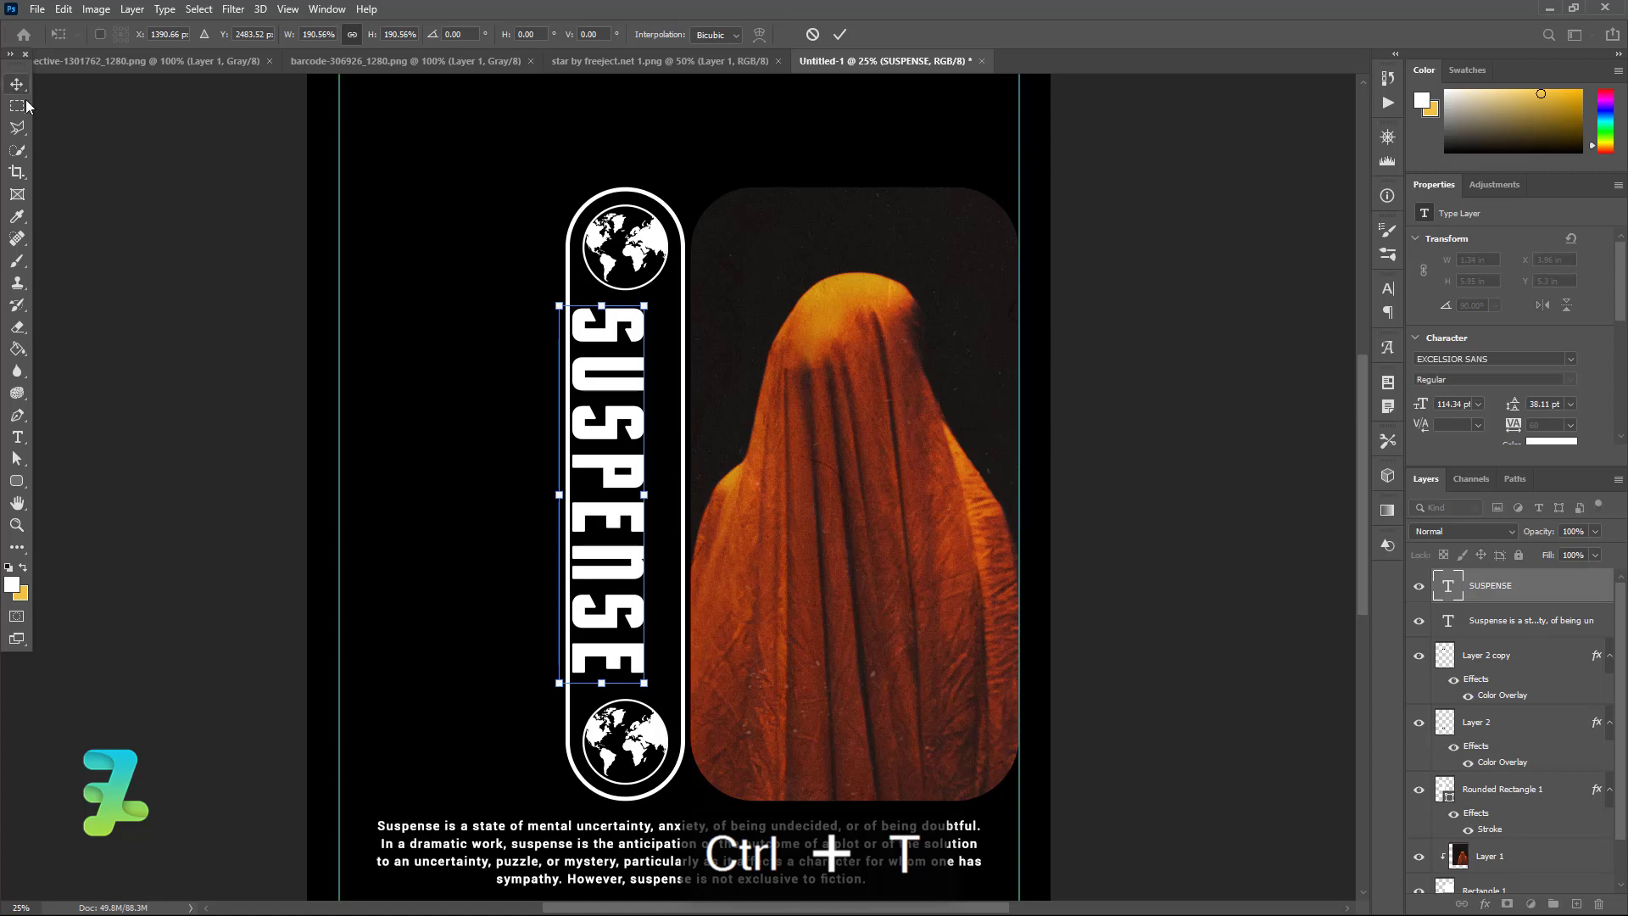
key("Return")
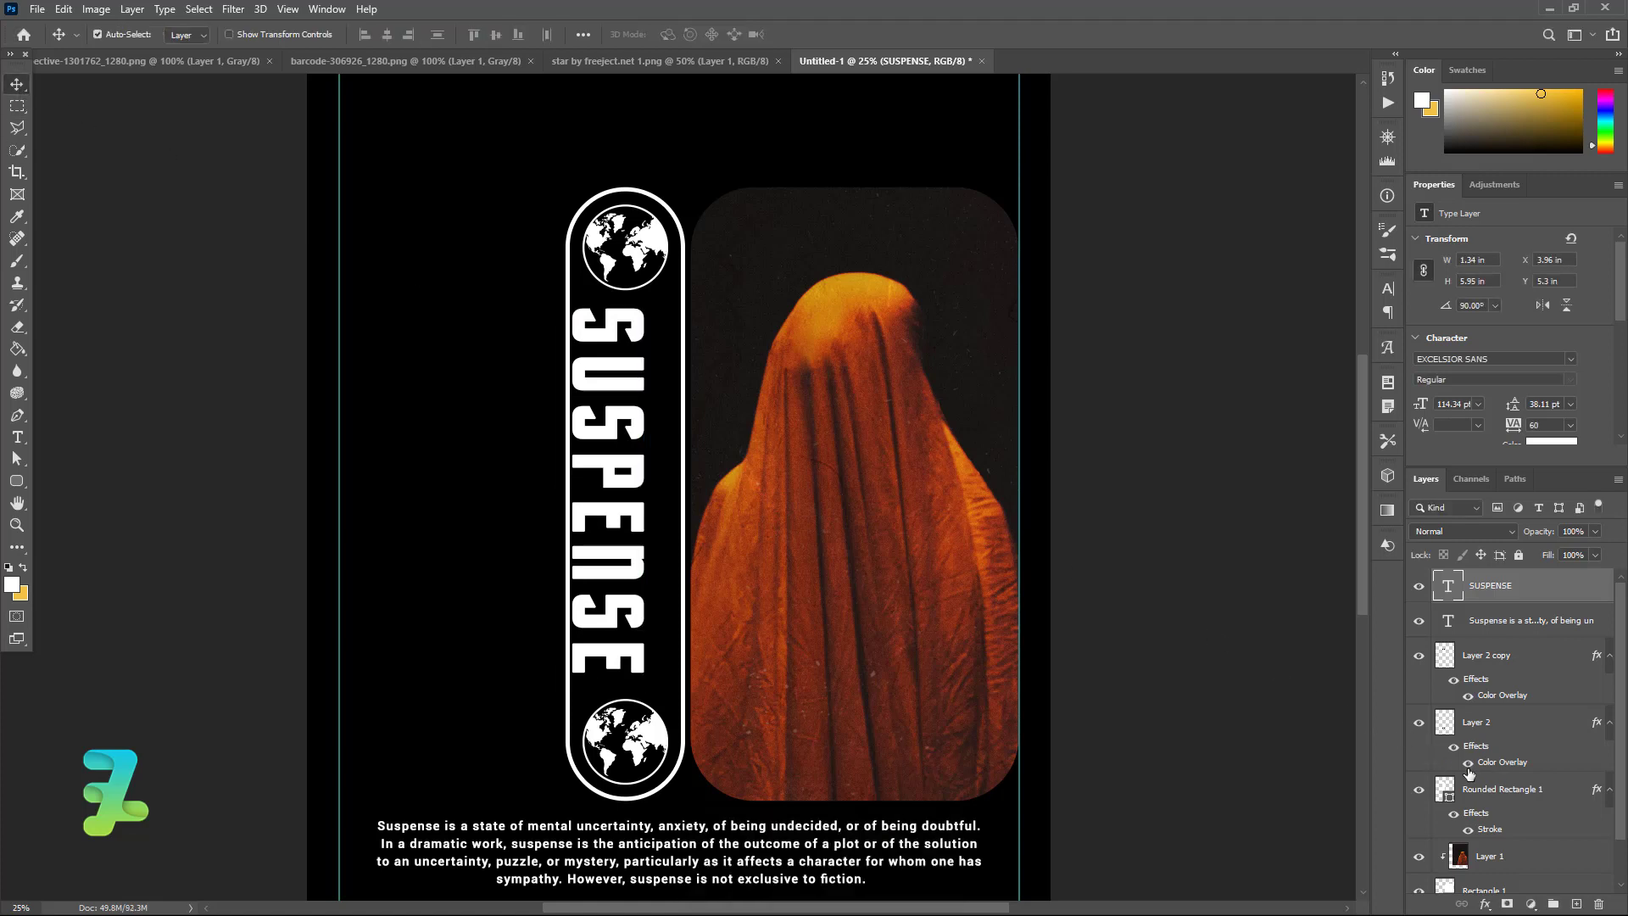
Step: Centre SUSPENSE horizontally and vertically within the pill outline, then deselect
left_click(1445, 790, "ctrl")
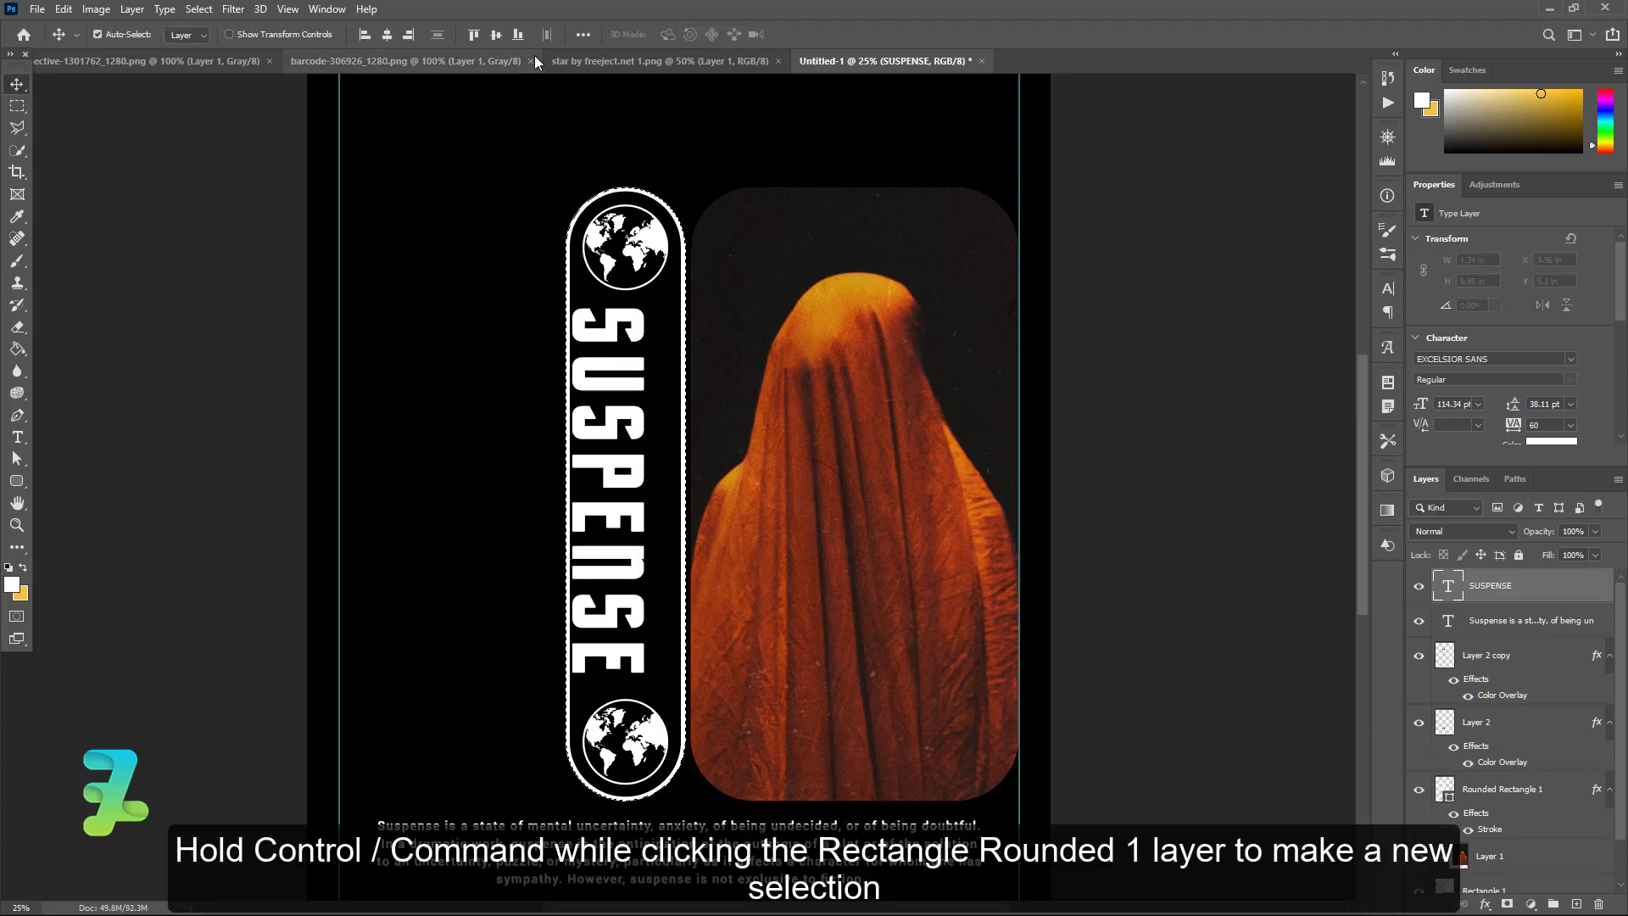
left_click(387, 34)
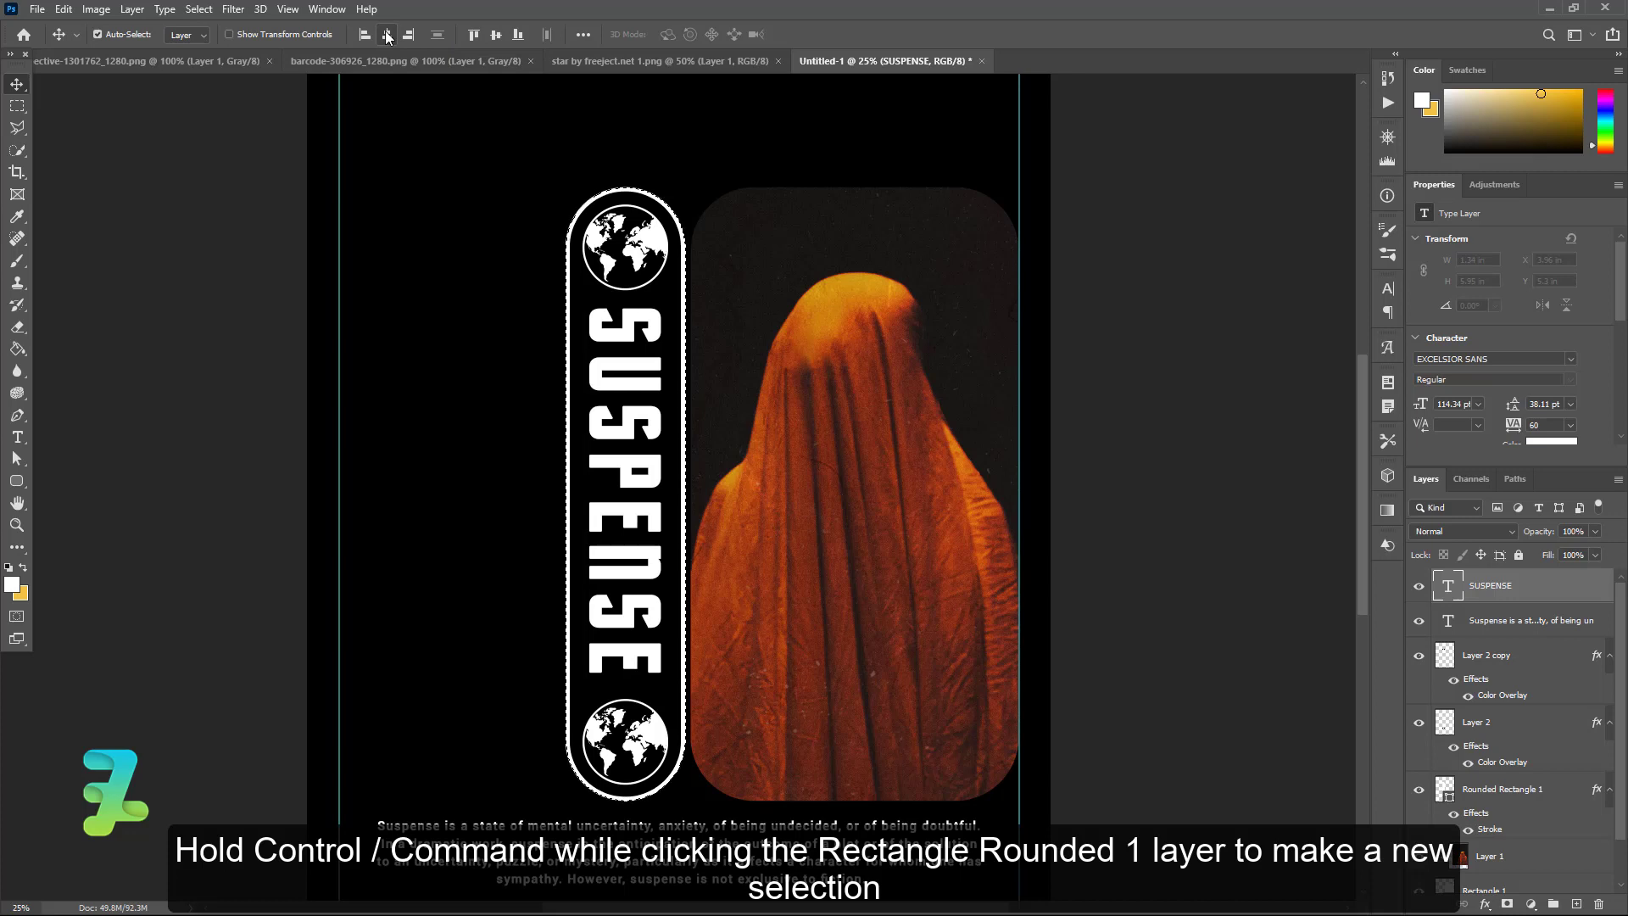
left_click(502, 39)
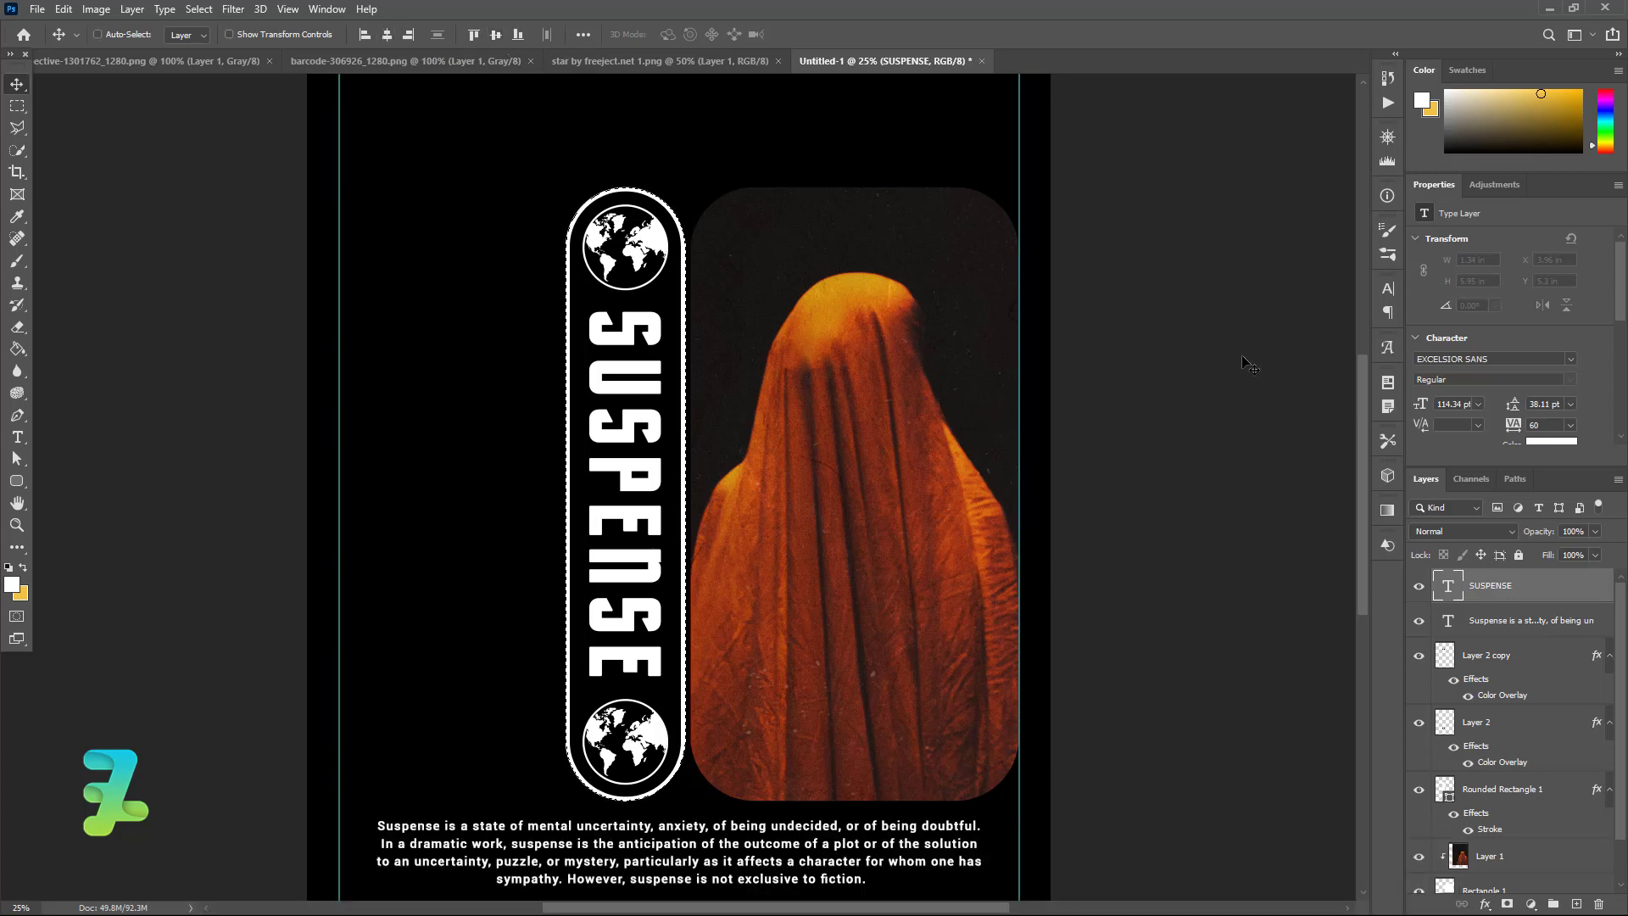
key("ctrl+d")
scroll(1261, 513, "up", 3)
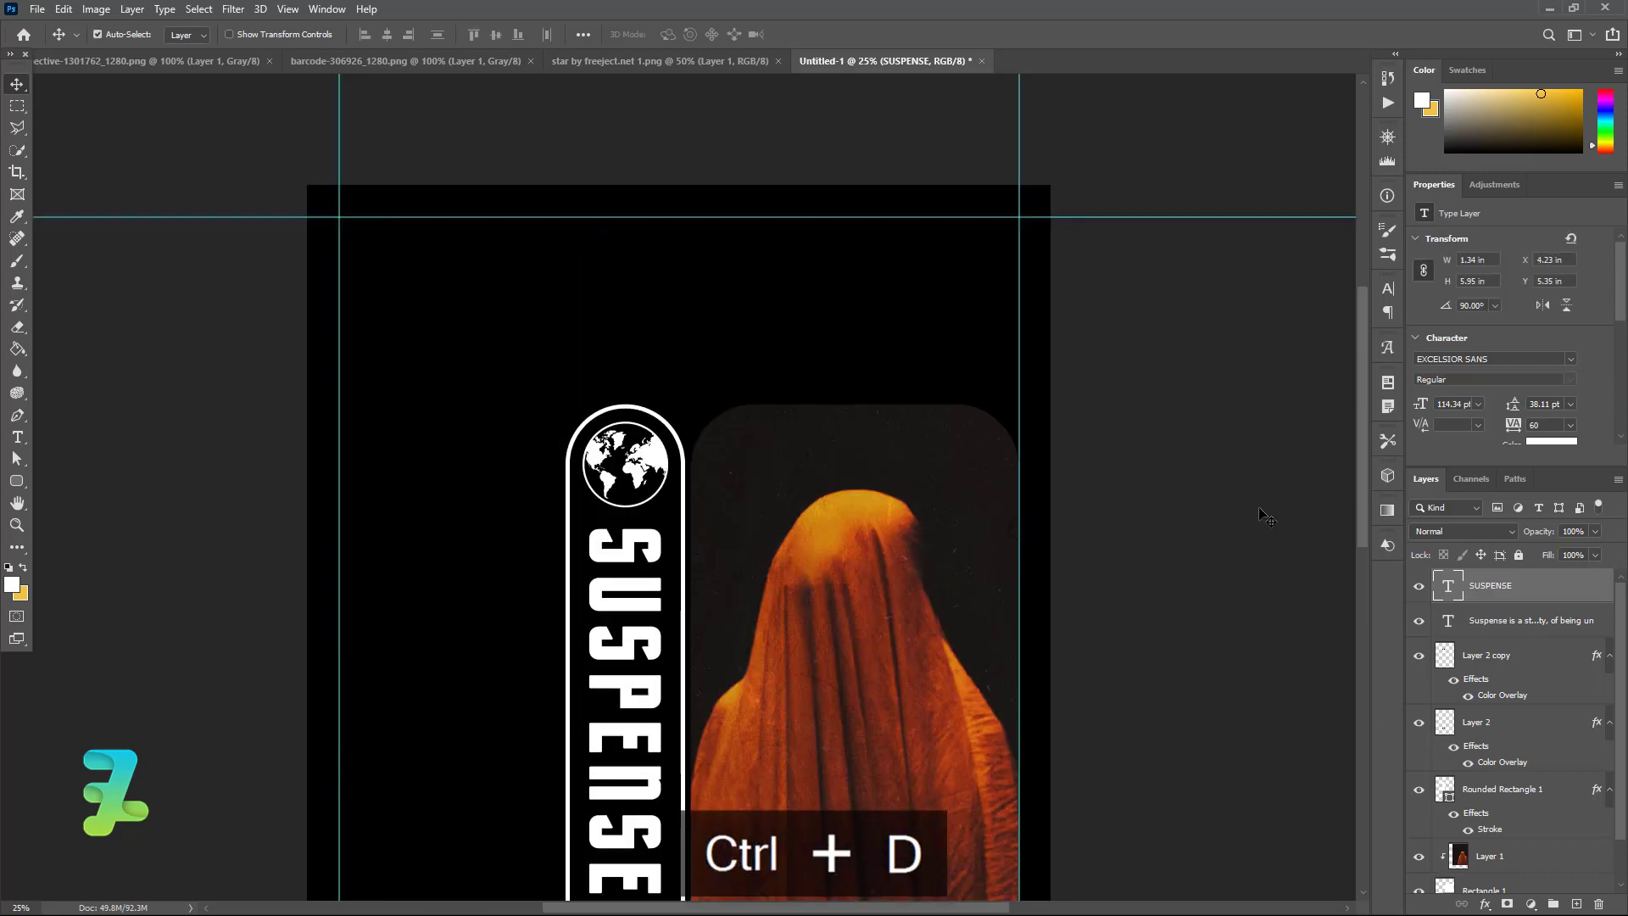
scroll(1356, 449, "down", 3)
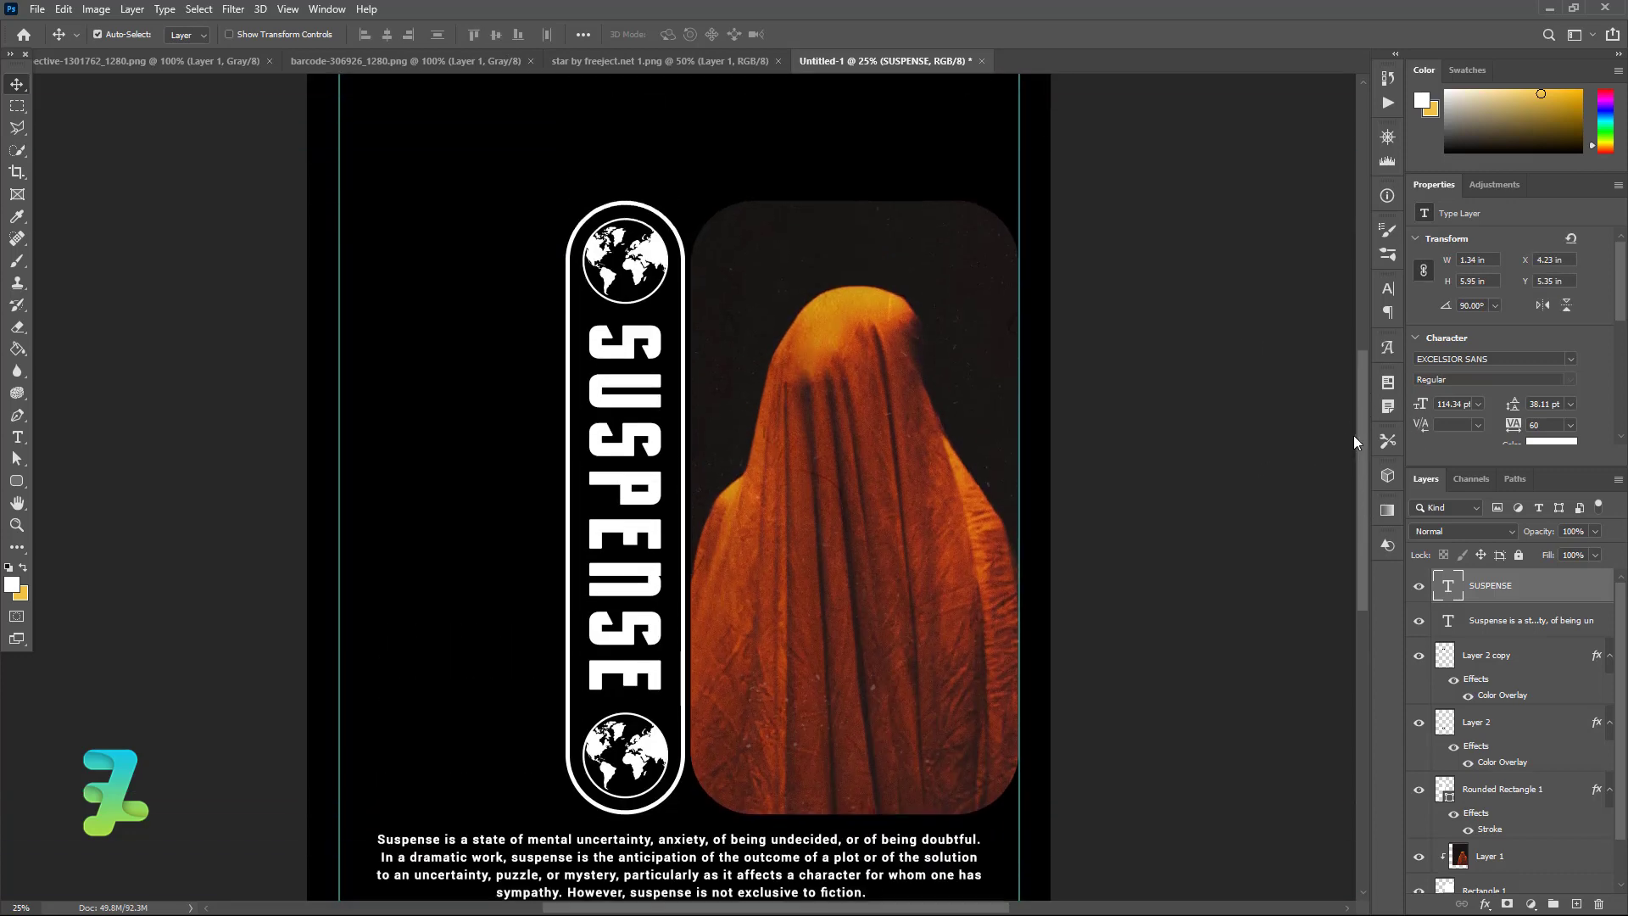
scroll(1354, 435, "up", 1)
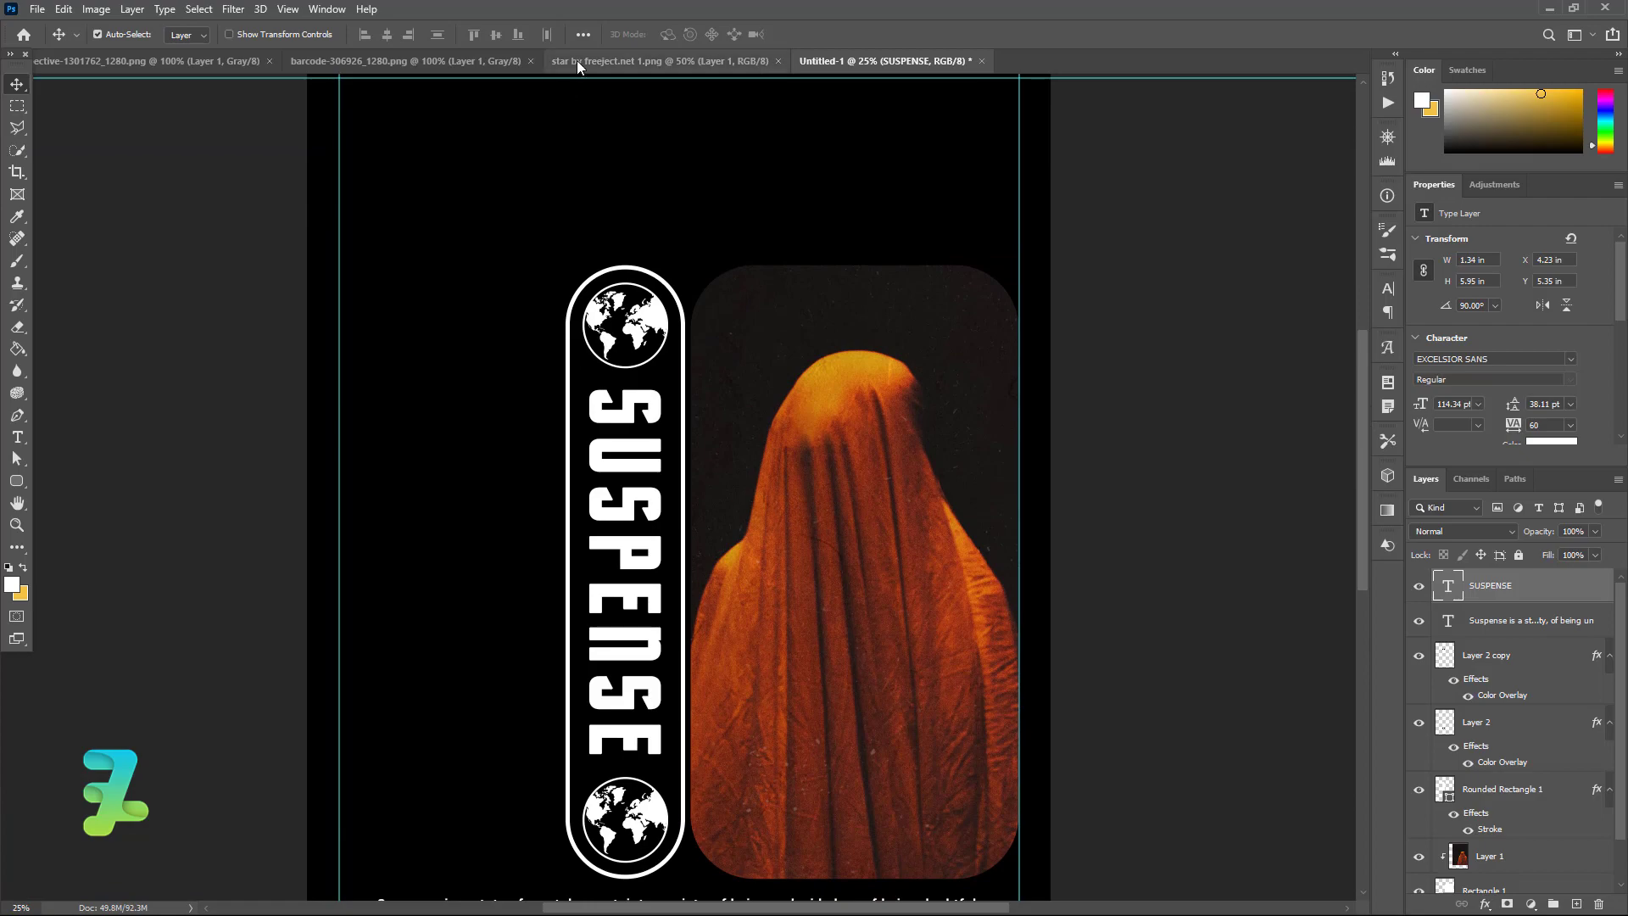
Step: Copy the perspective grid image onto the poster as Layer 3 and close its document
left_click(160, 63)
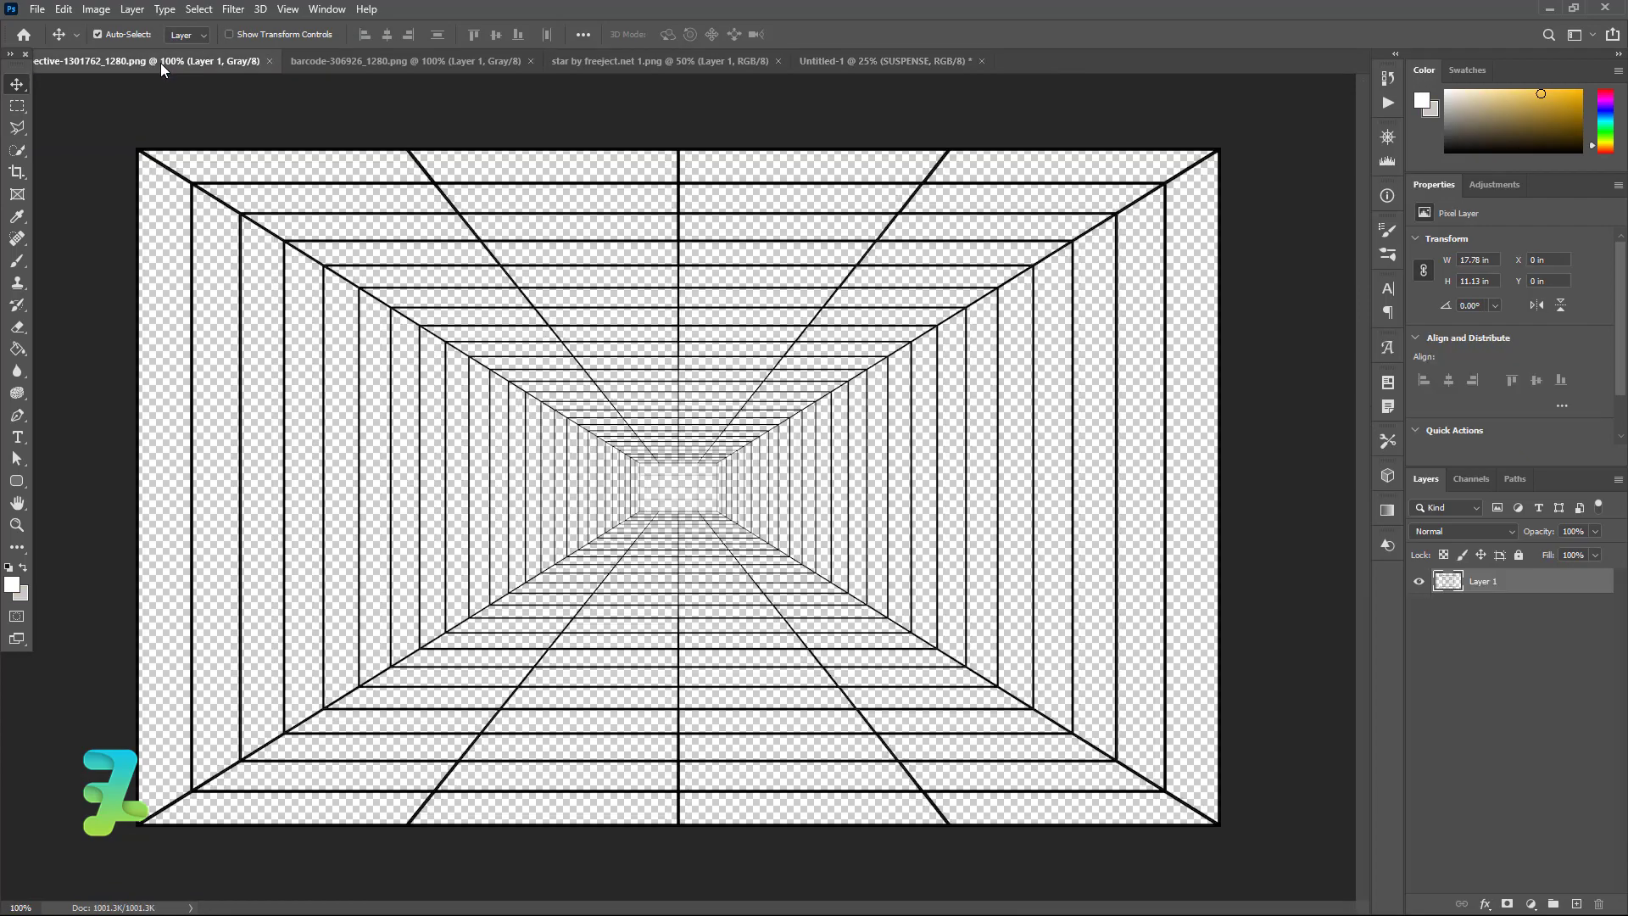
right_click(160, 63)
left_click(240, 149)
left_click_drag(196, 63, 904, 310)
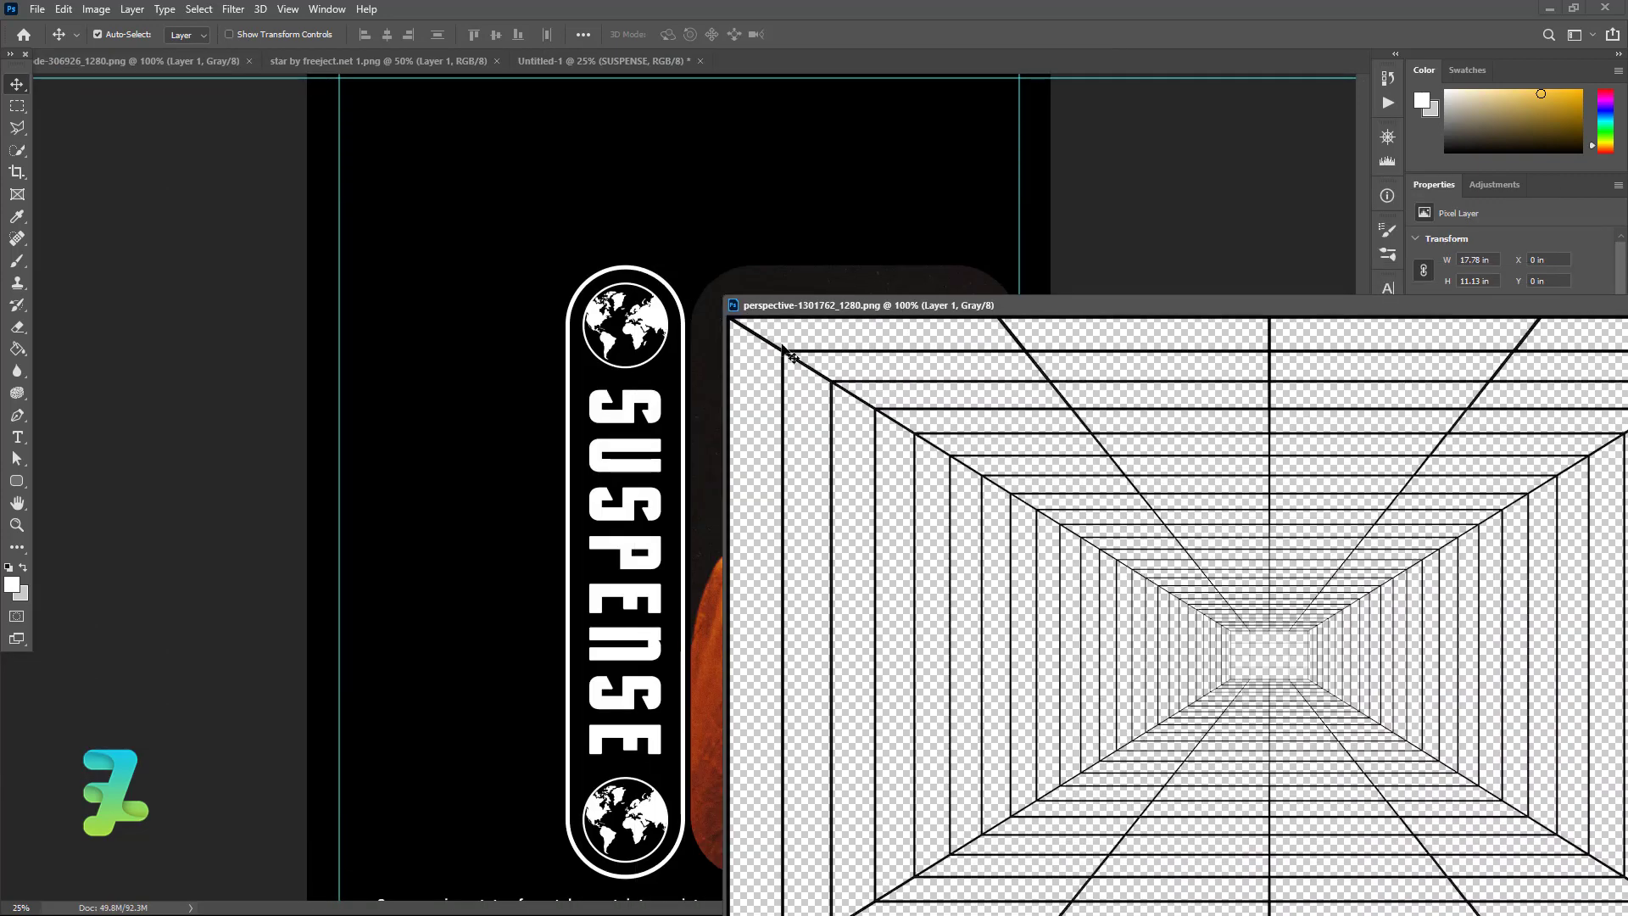
left_click_drag(795, 364, 567, 194)
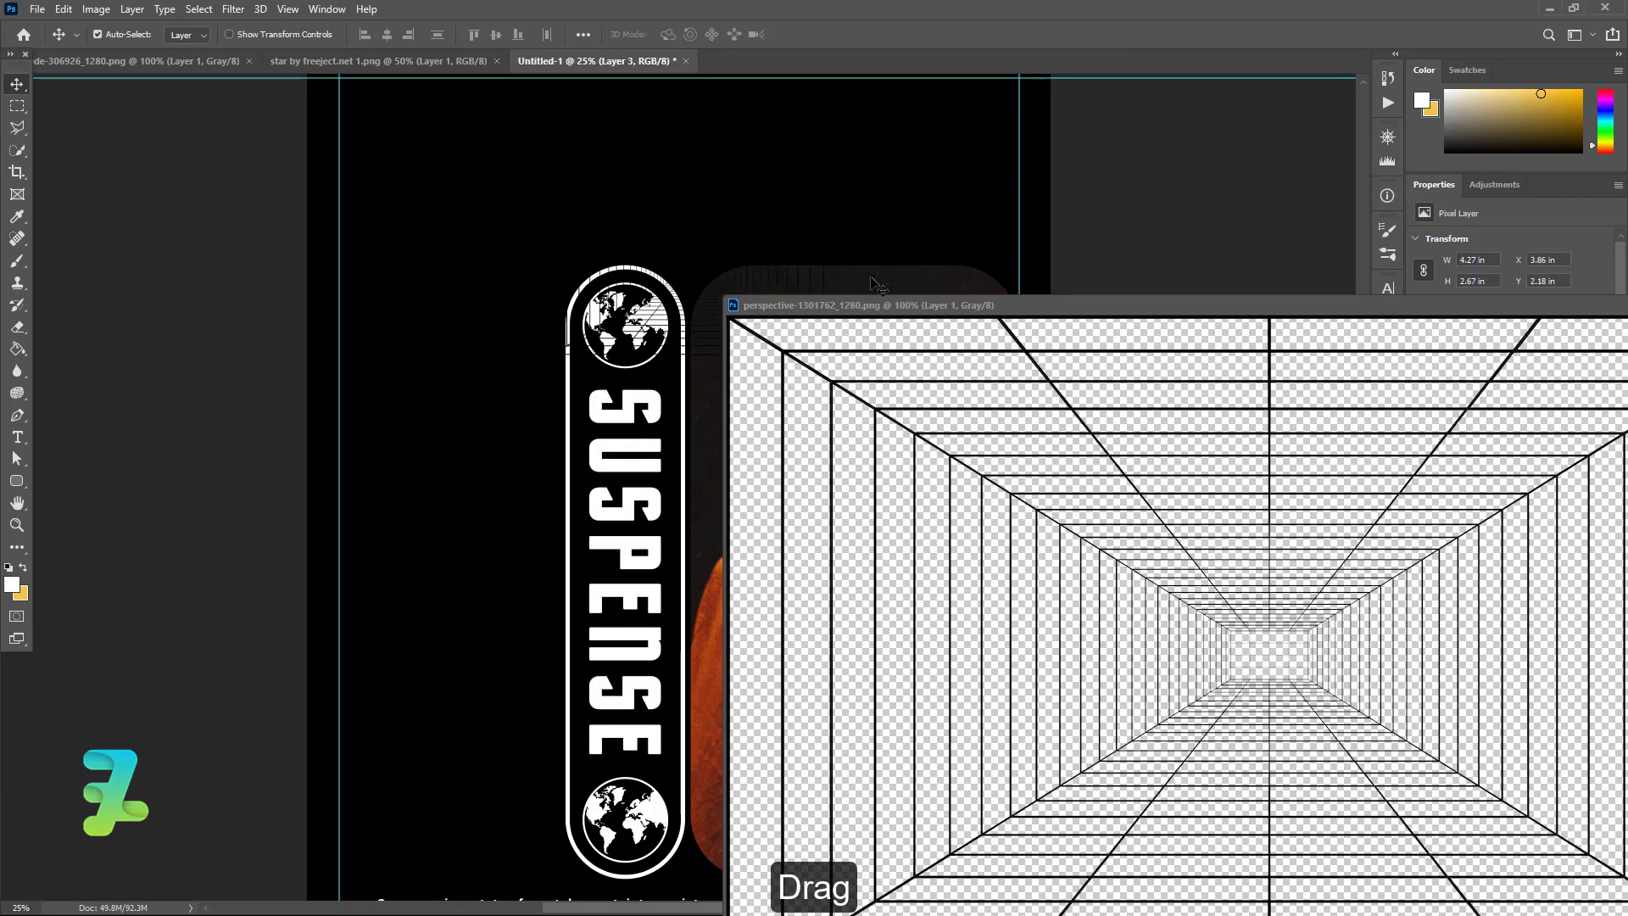
left_click_drag(1136, 305, 574, 231)
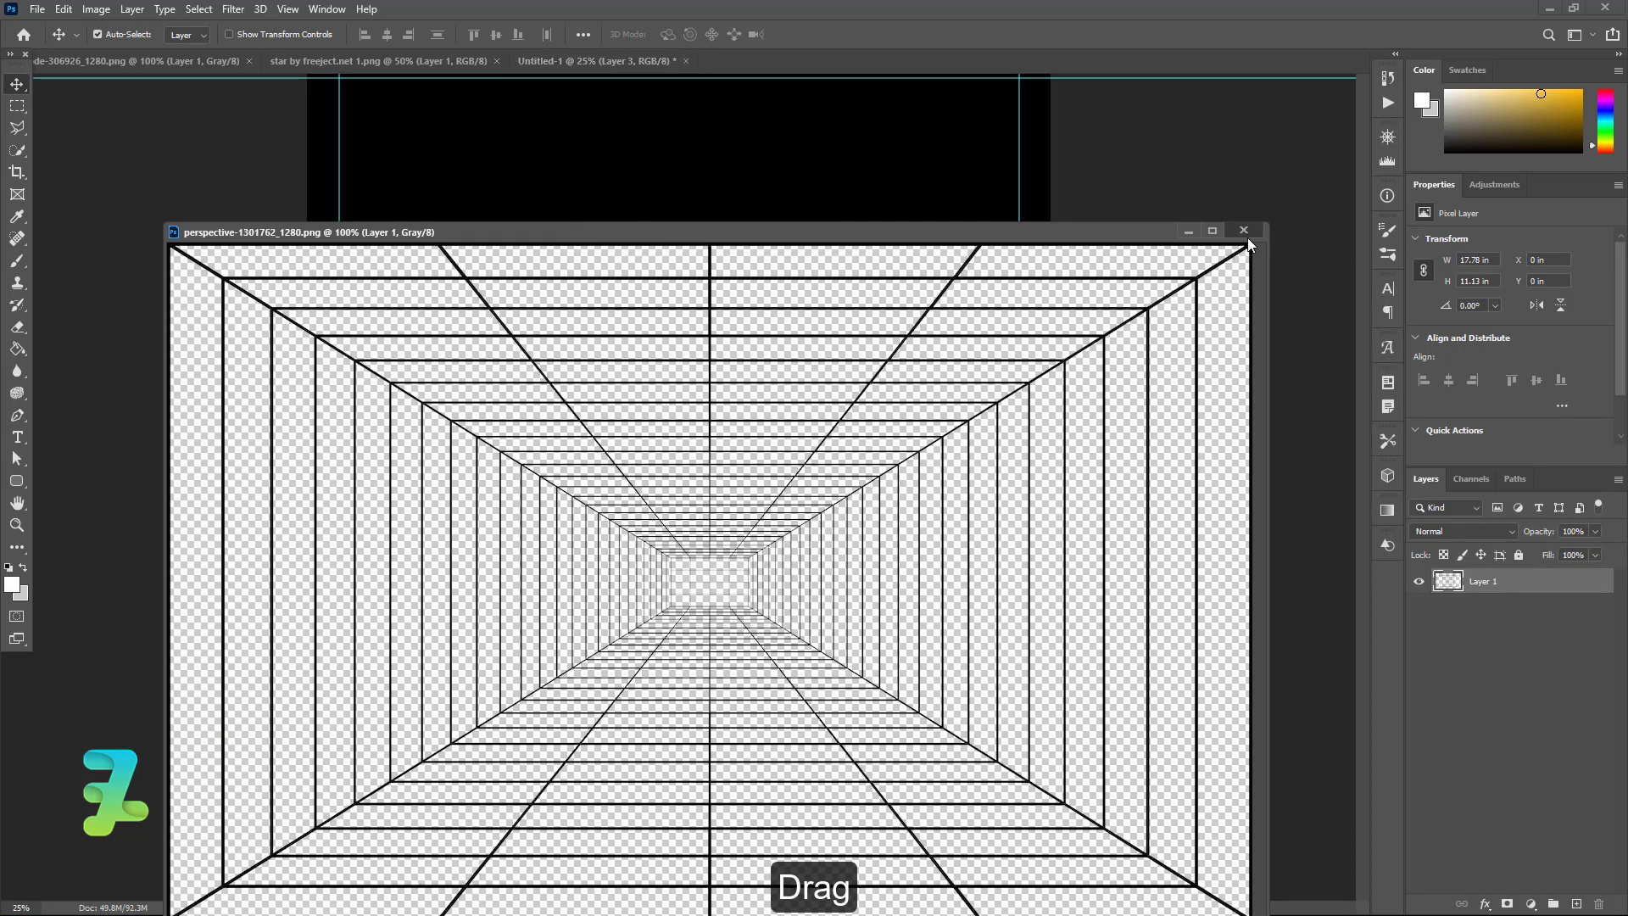
left_click(1244, 231)
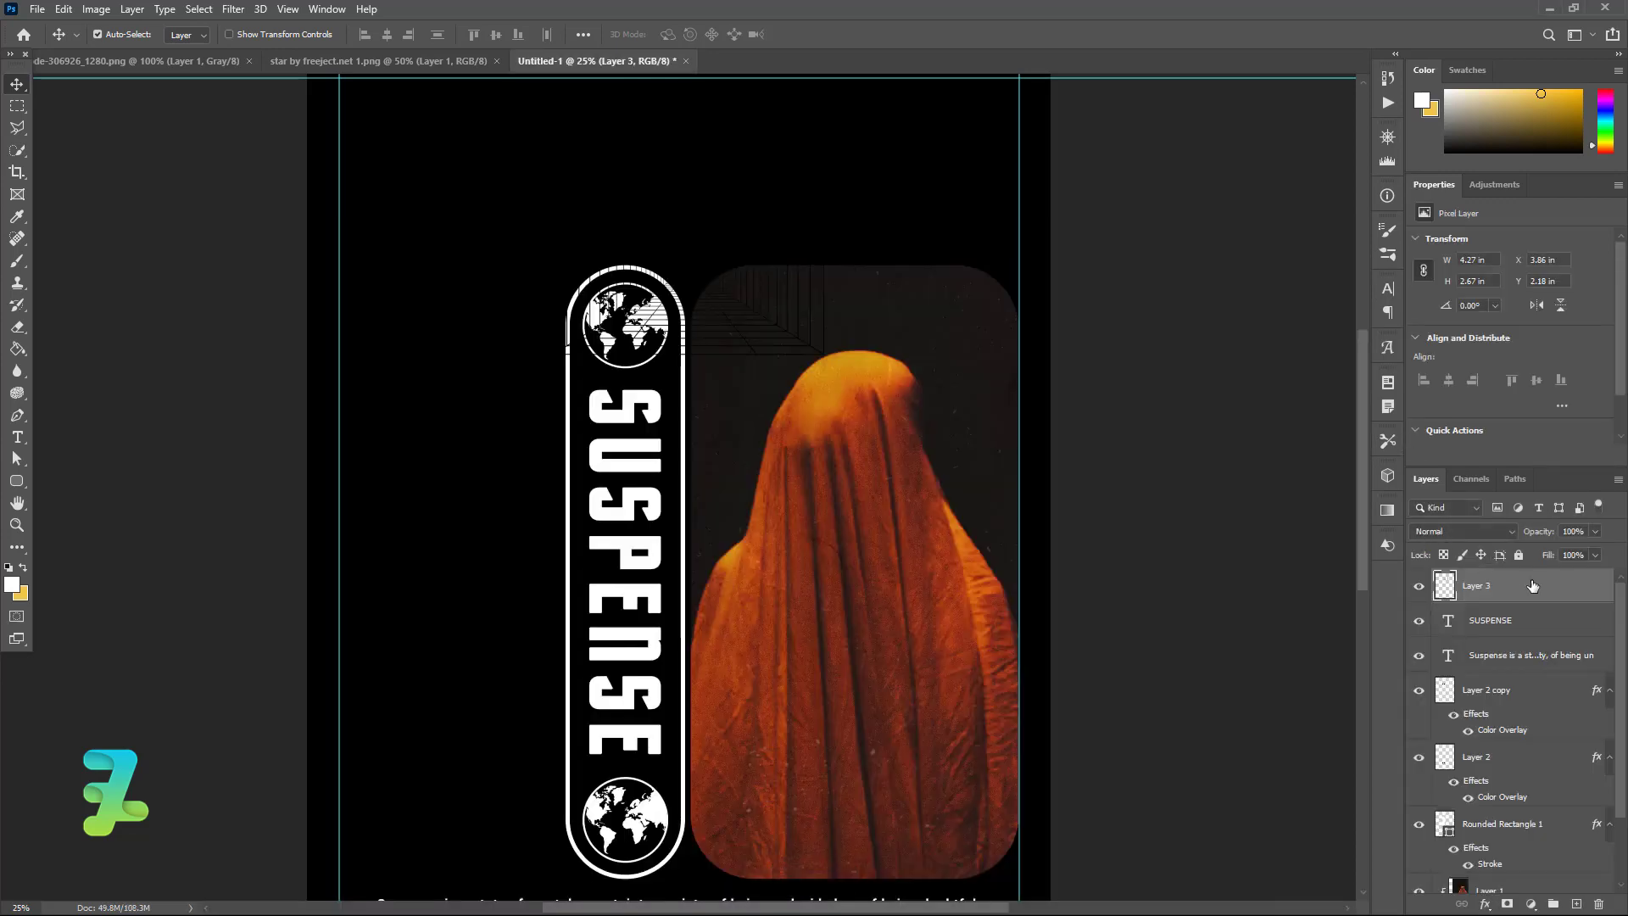
Step: Make the grid white by copying Layer 2's colour overlay style onto Layer 3
left_click(1545, 763)
right_click(1545, 763)
left_click(1475, 431)
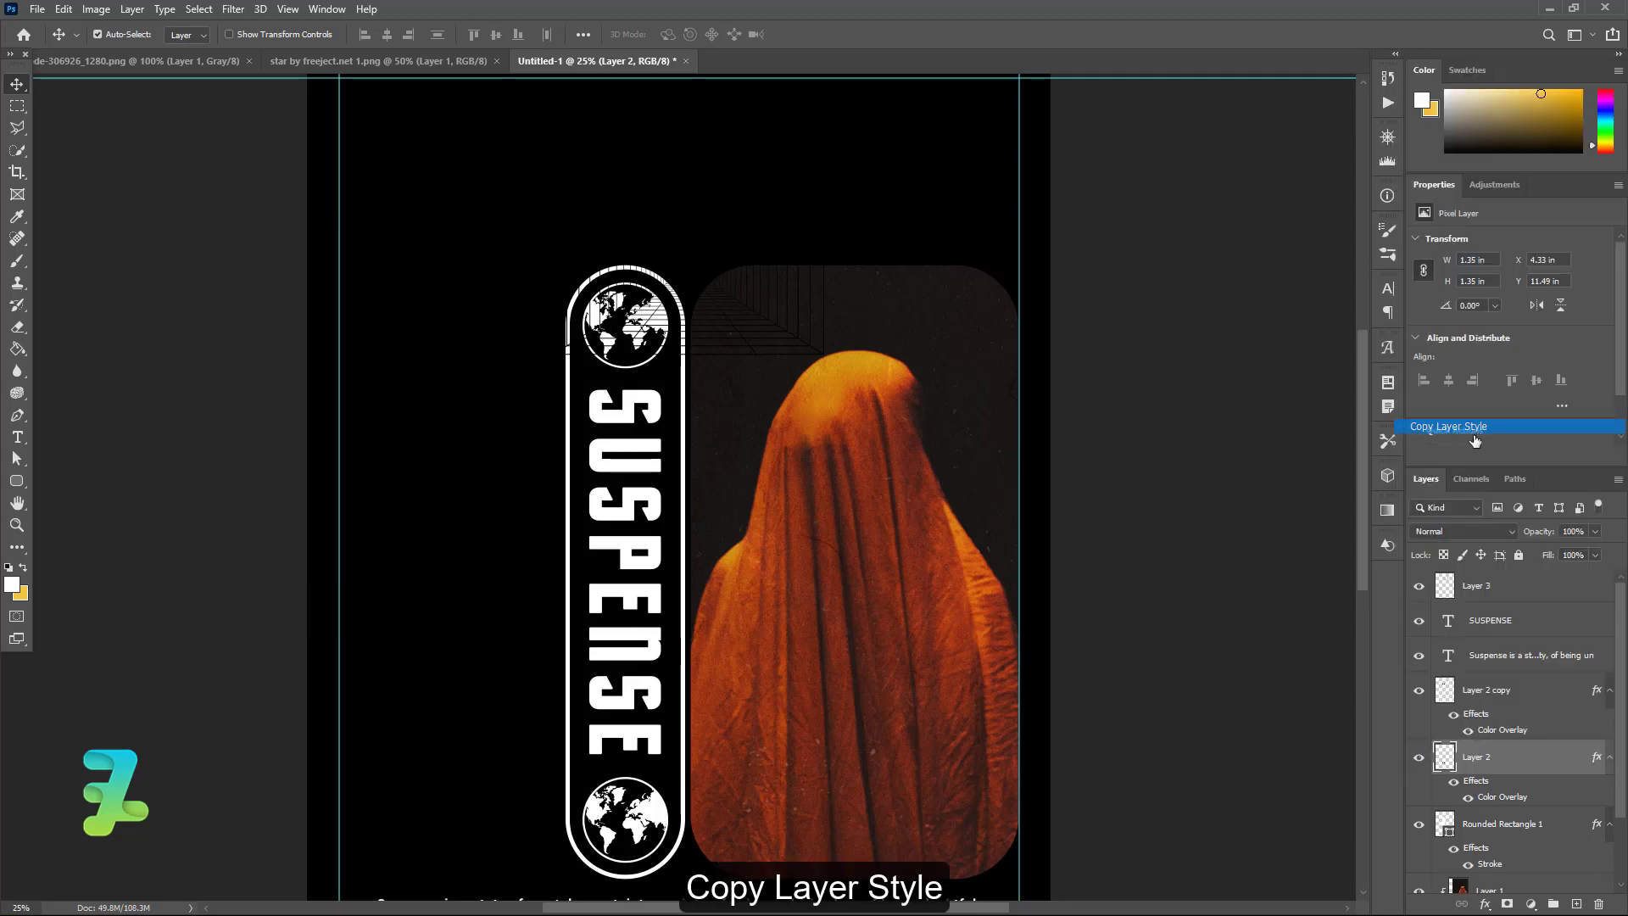
left_click(1525, 589)
right_click(1525, 590)
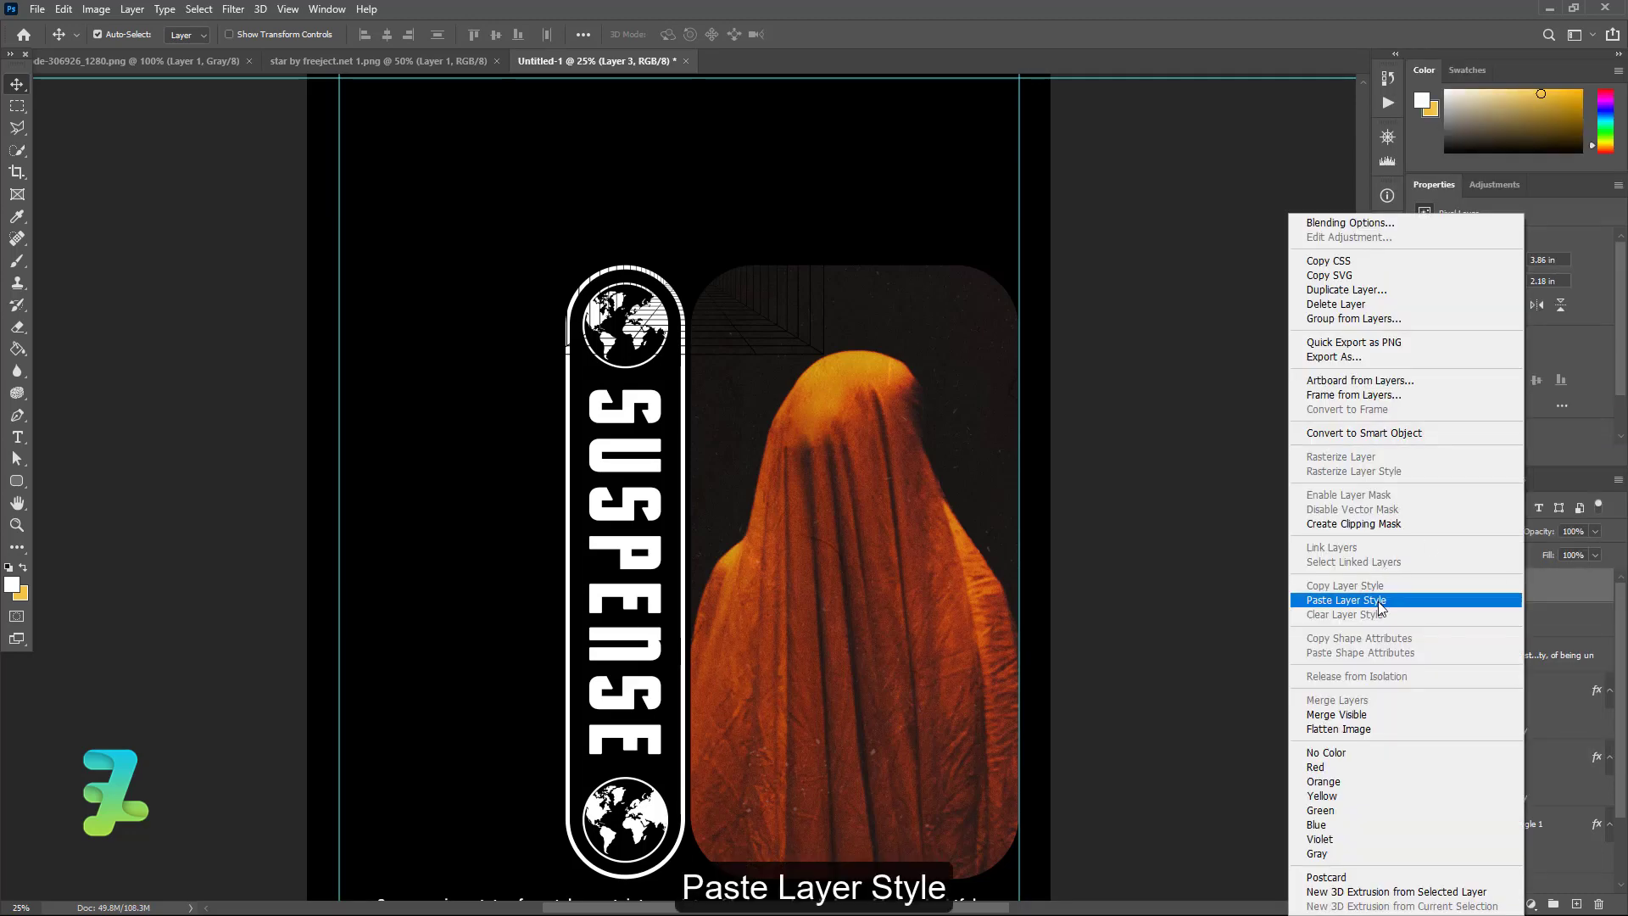
left_click(1378, 602)
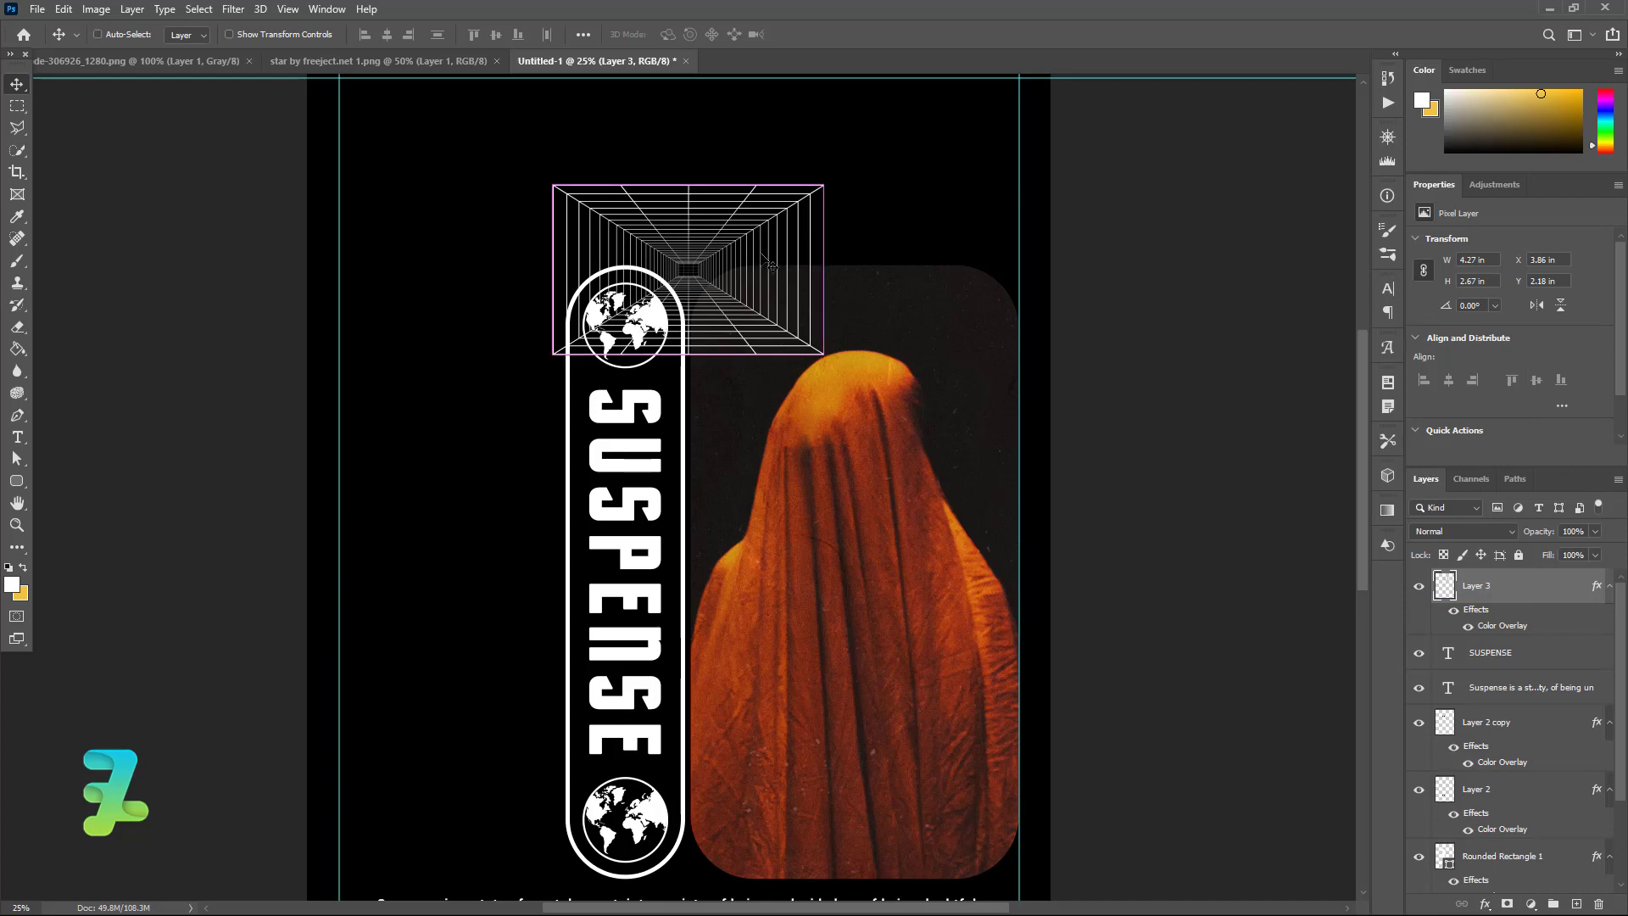
Step: Rotate the tunnel grid upright, place it left of the pill, and enlarge it to about 125%
key("ctrl+t")
mouse_move(869, 377)
left_mouse_down()
mouse_move(810, 199)
mouse_move(719, 199)
mouse_move(462, 360)
left_mouse_up()
left_click(16, 84)
left_click_drag(467, 357, 471, 359)
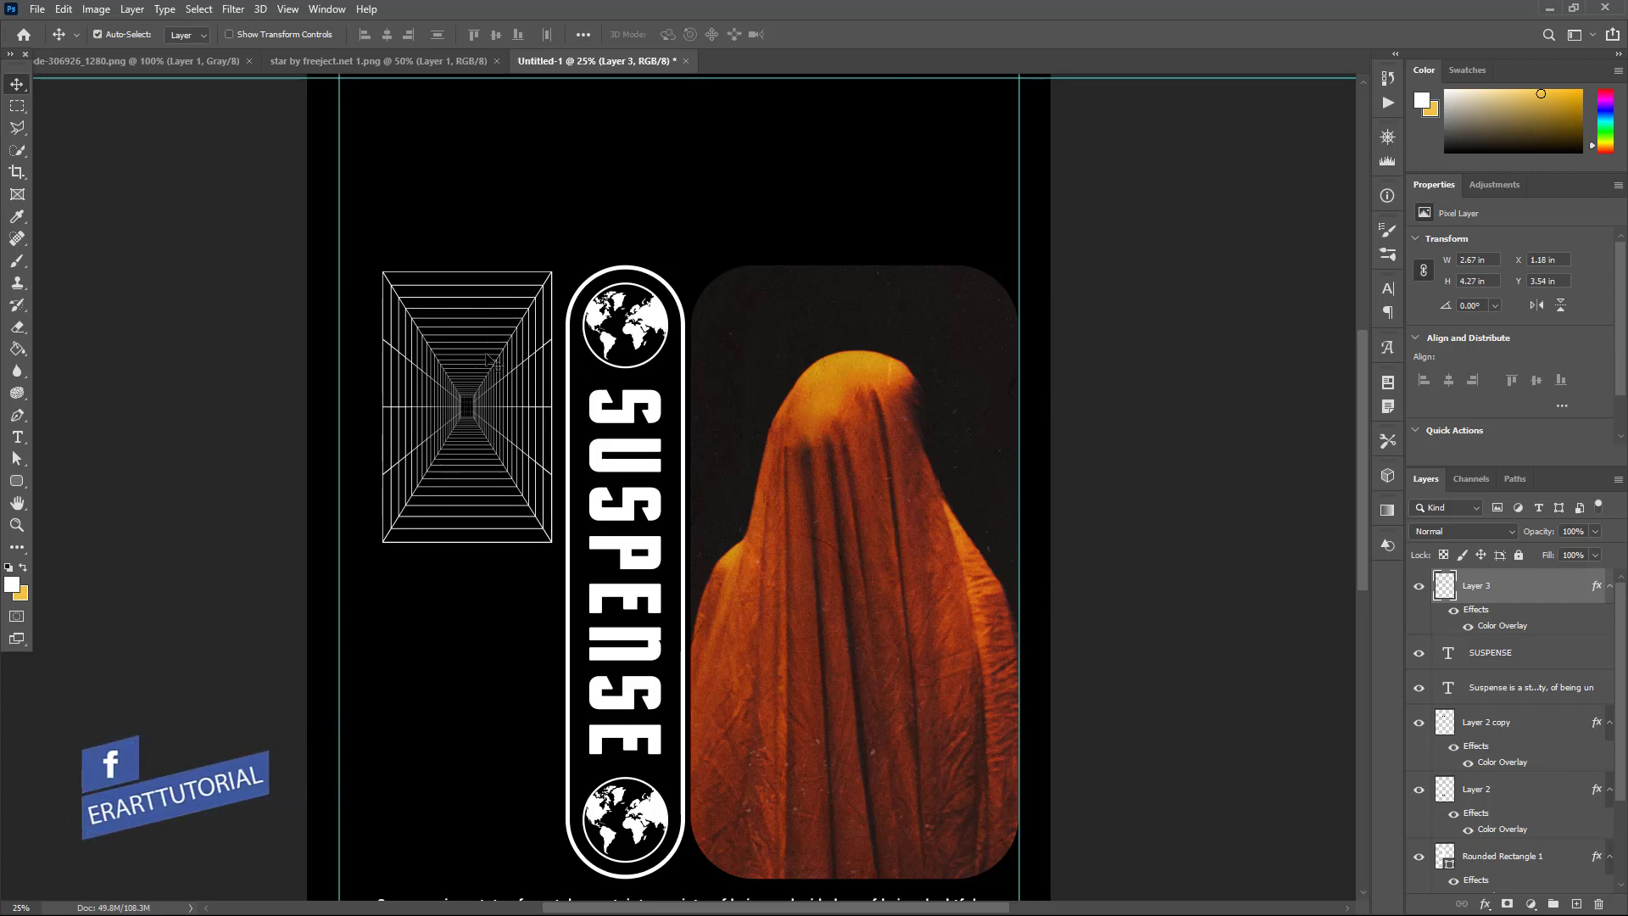
key("ctrl+t")
left_click_drag(380, 544, 304, 592)
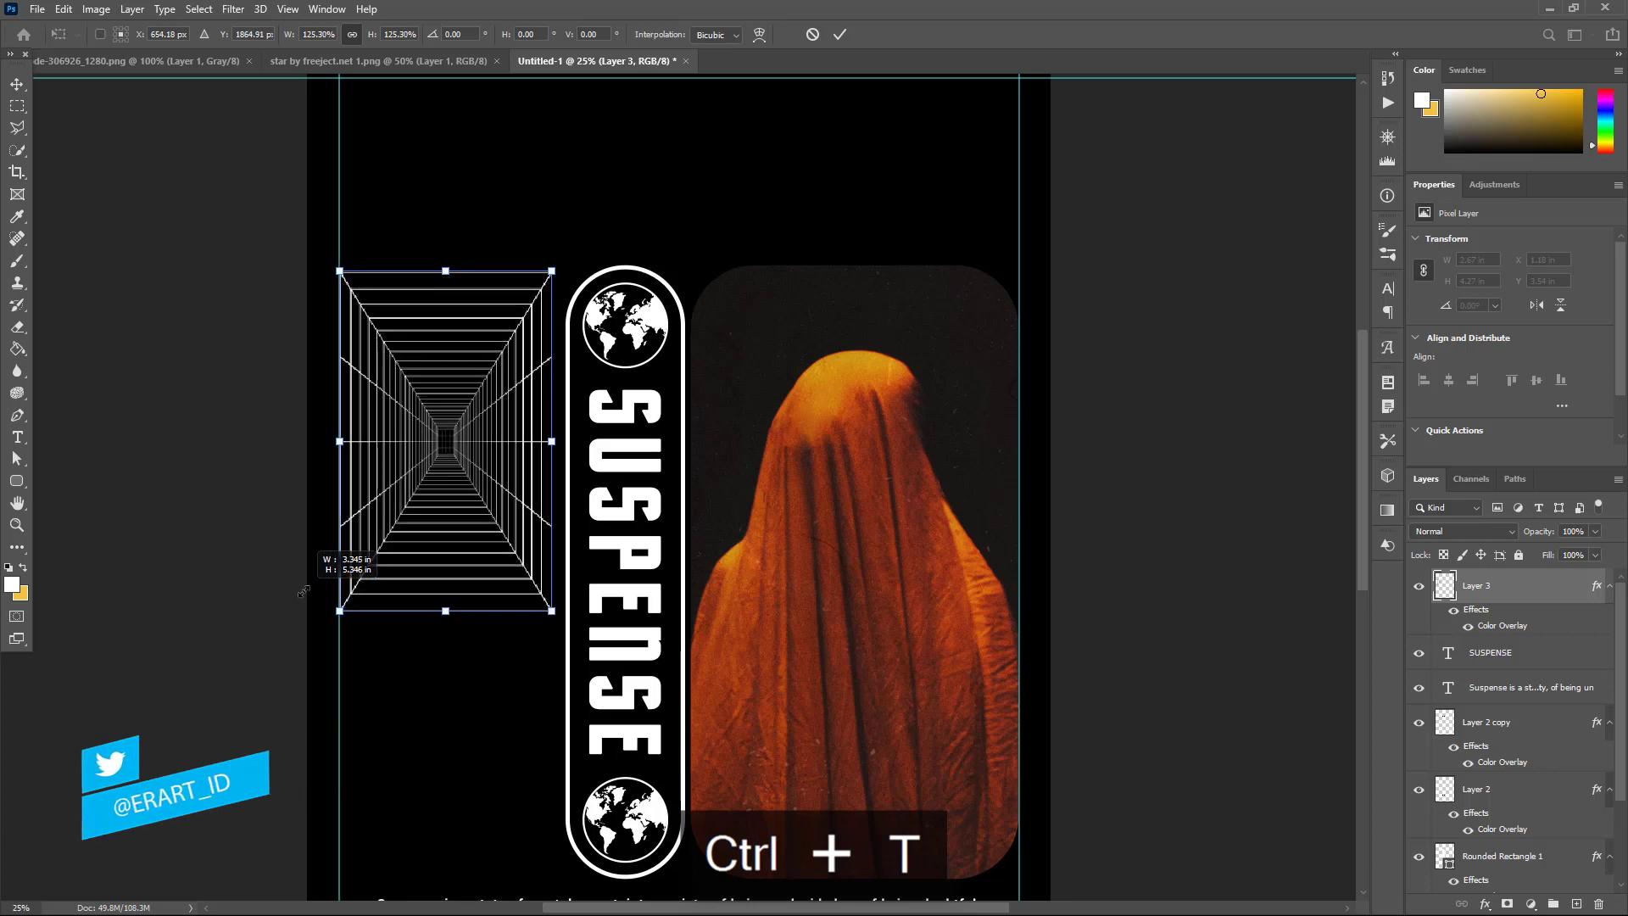
key("Return")
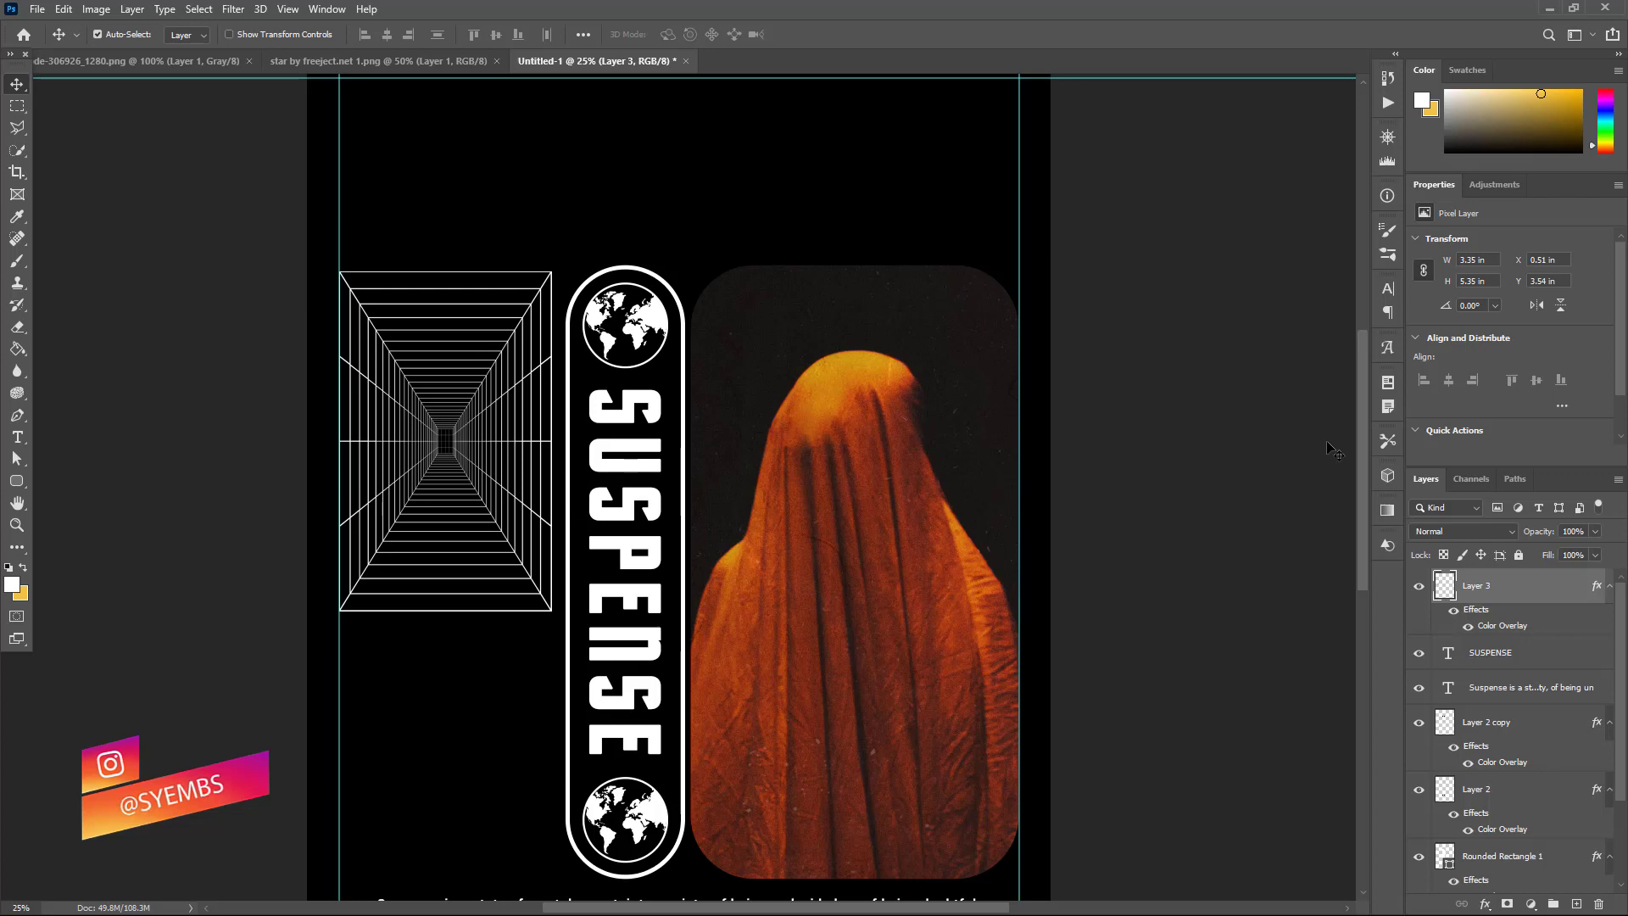
left_click_drag(1360, 424, 1352, 435)
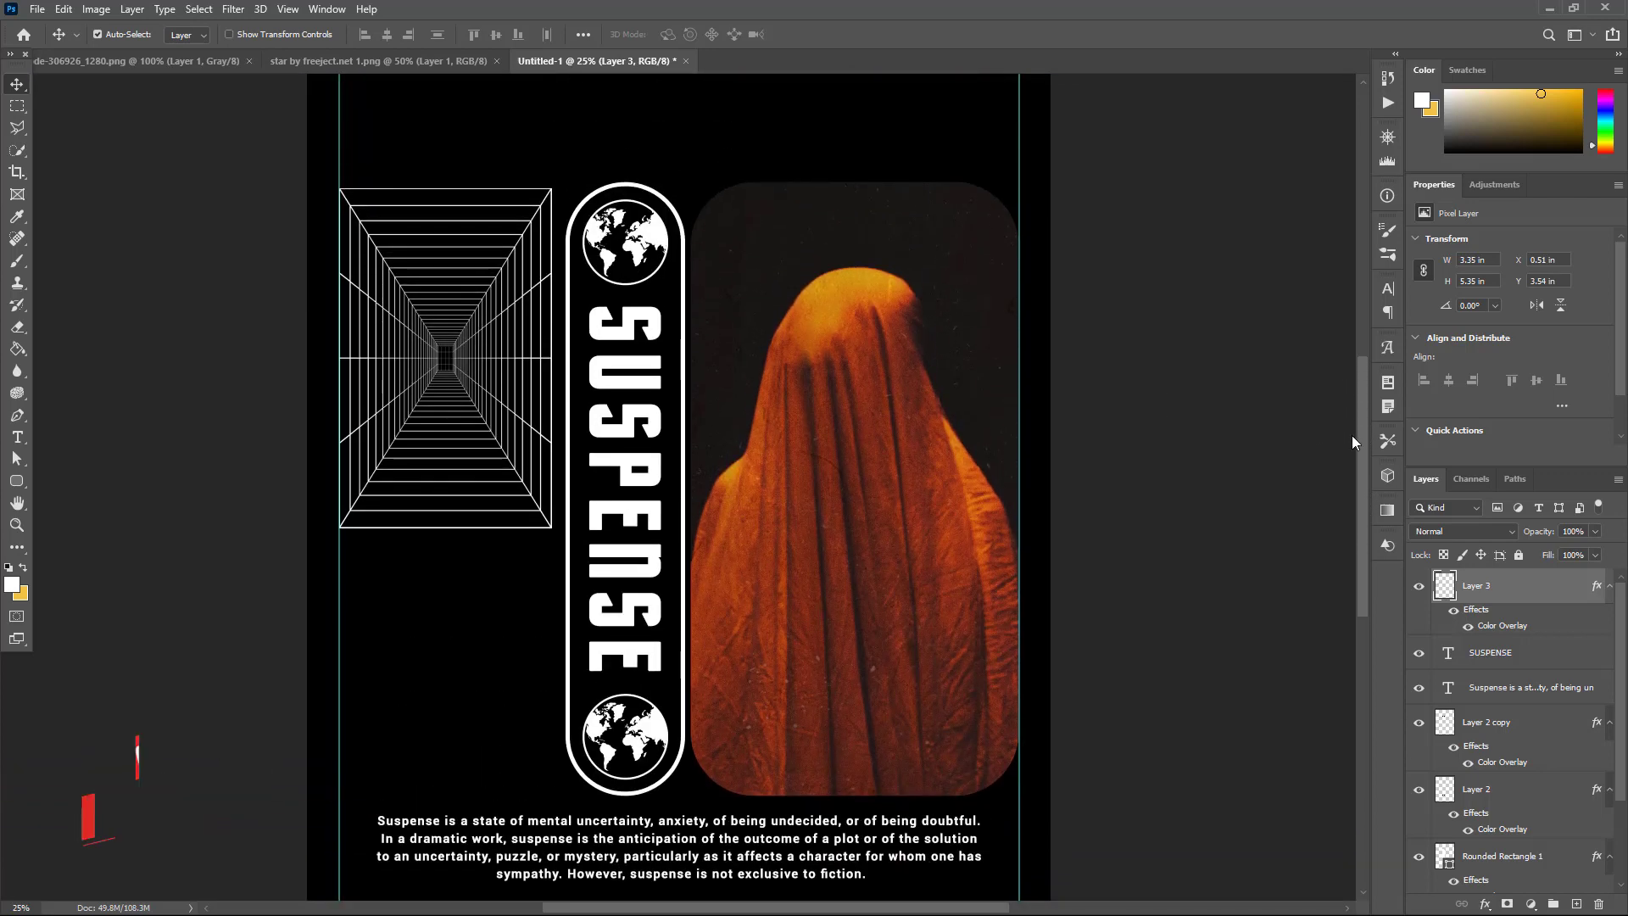
Step: Copy the barcode image into the poster as Layer 4 and close the barcode document
left_click(378, 59)
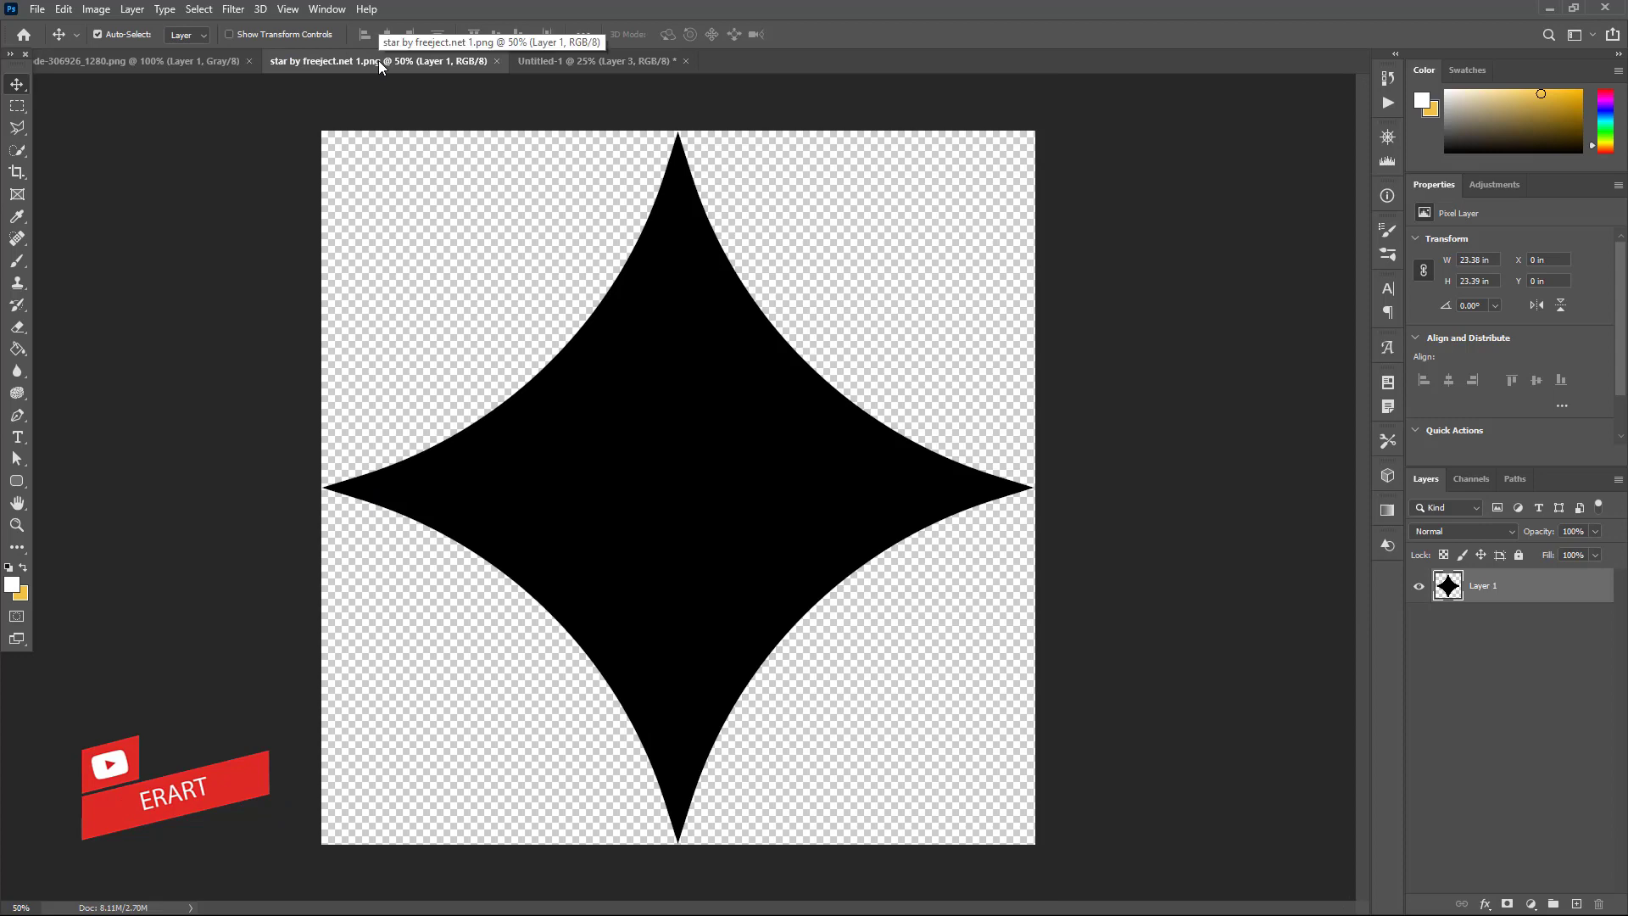
left_click(161, 66)
right_click(161, 64)
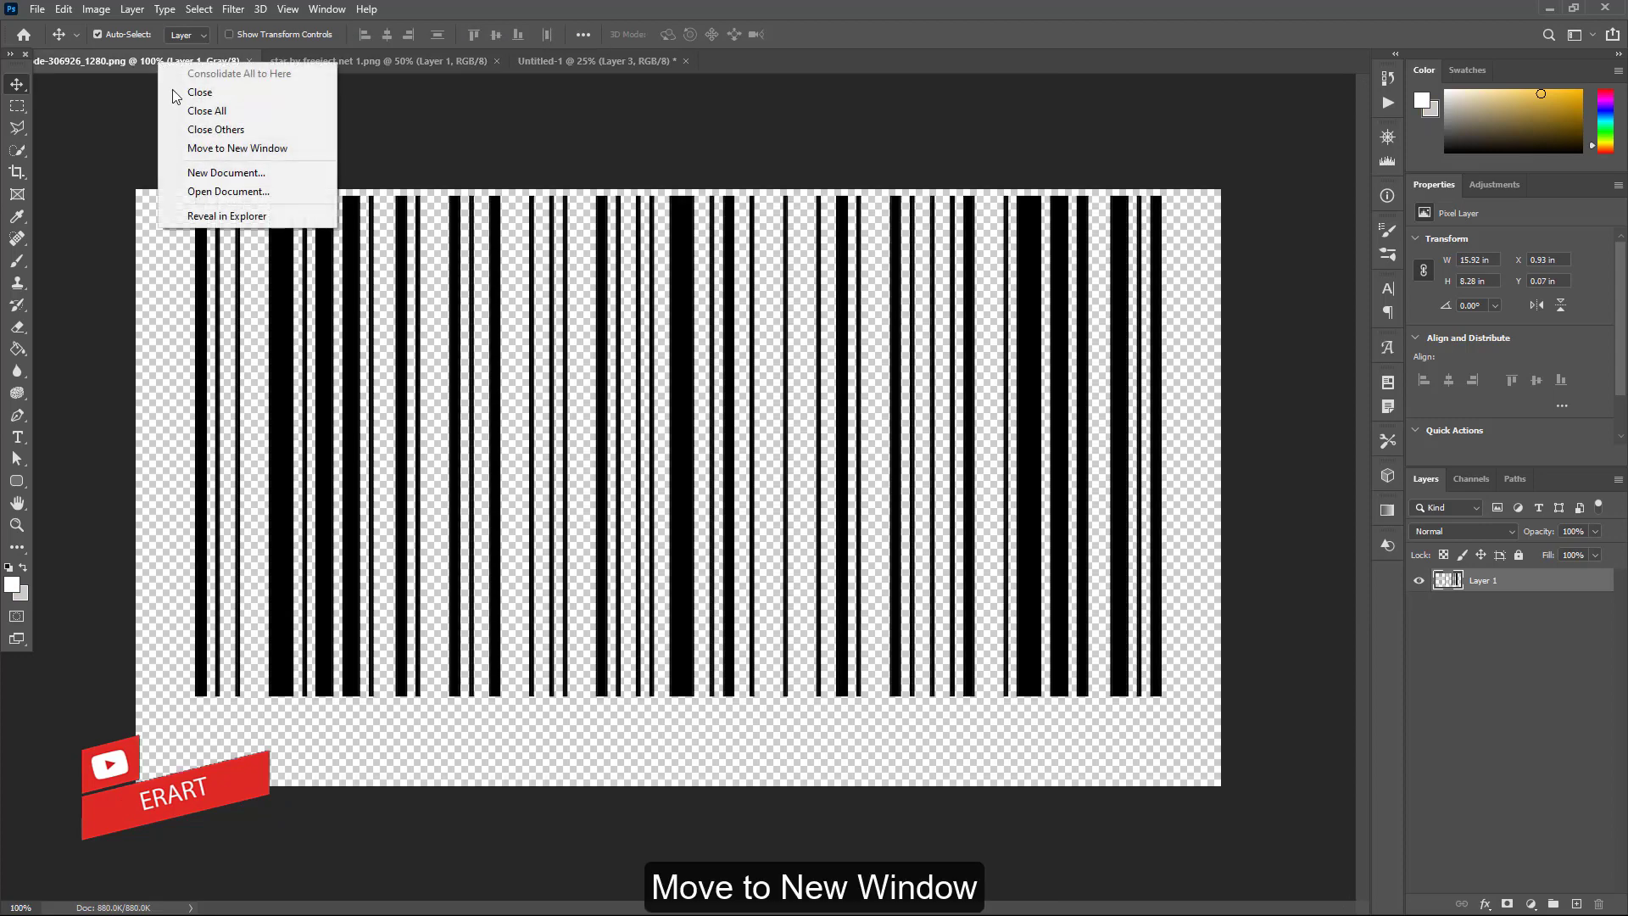
left_click(202, 148)
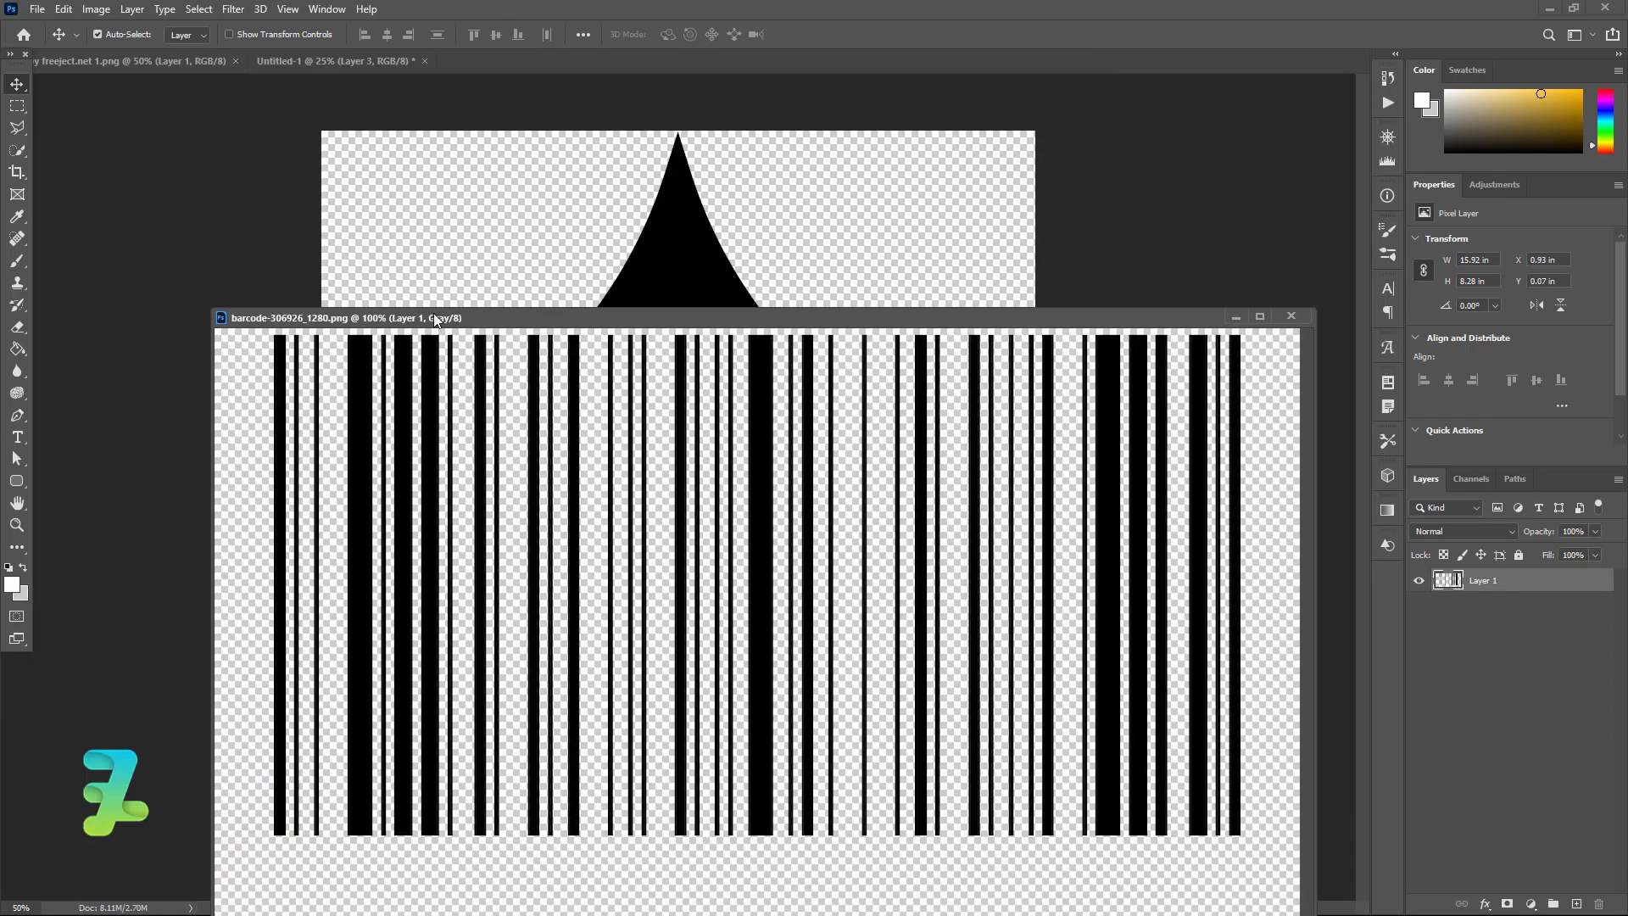
left_click(268, 59)
left_click_drag(576, 318, 996, 322)
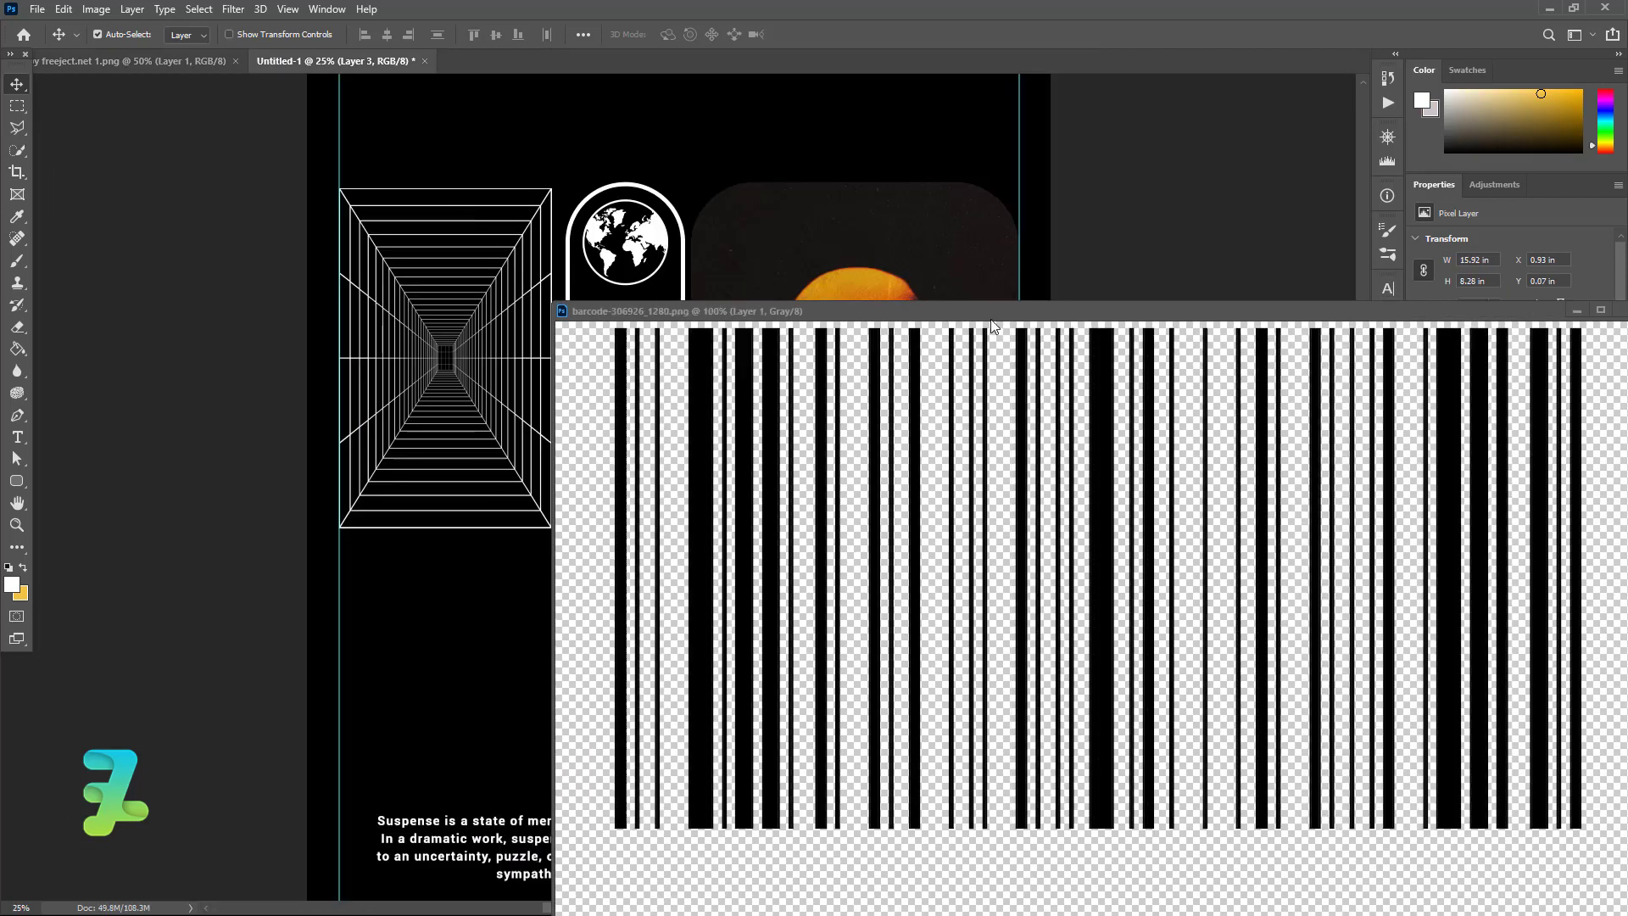
mouse_move(1065, 424)
left_mouse_down()
mouse_move(1020, 493)
mouse_move(450, 636)
left_mouse_up()
left_click_drag(983, 328, 504, 255)
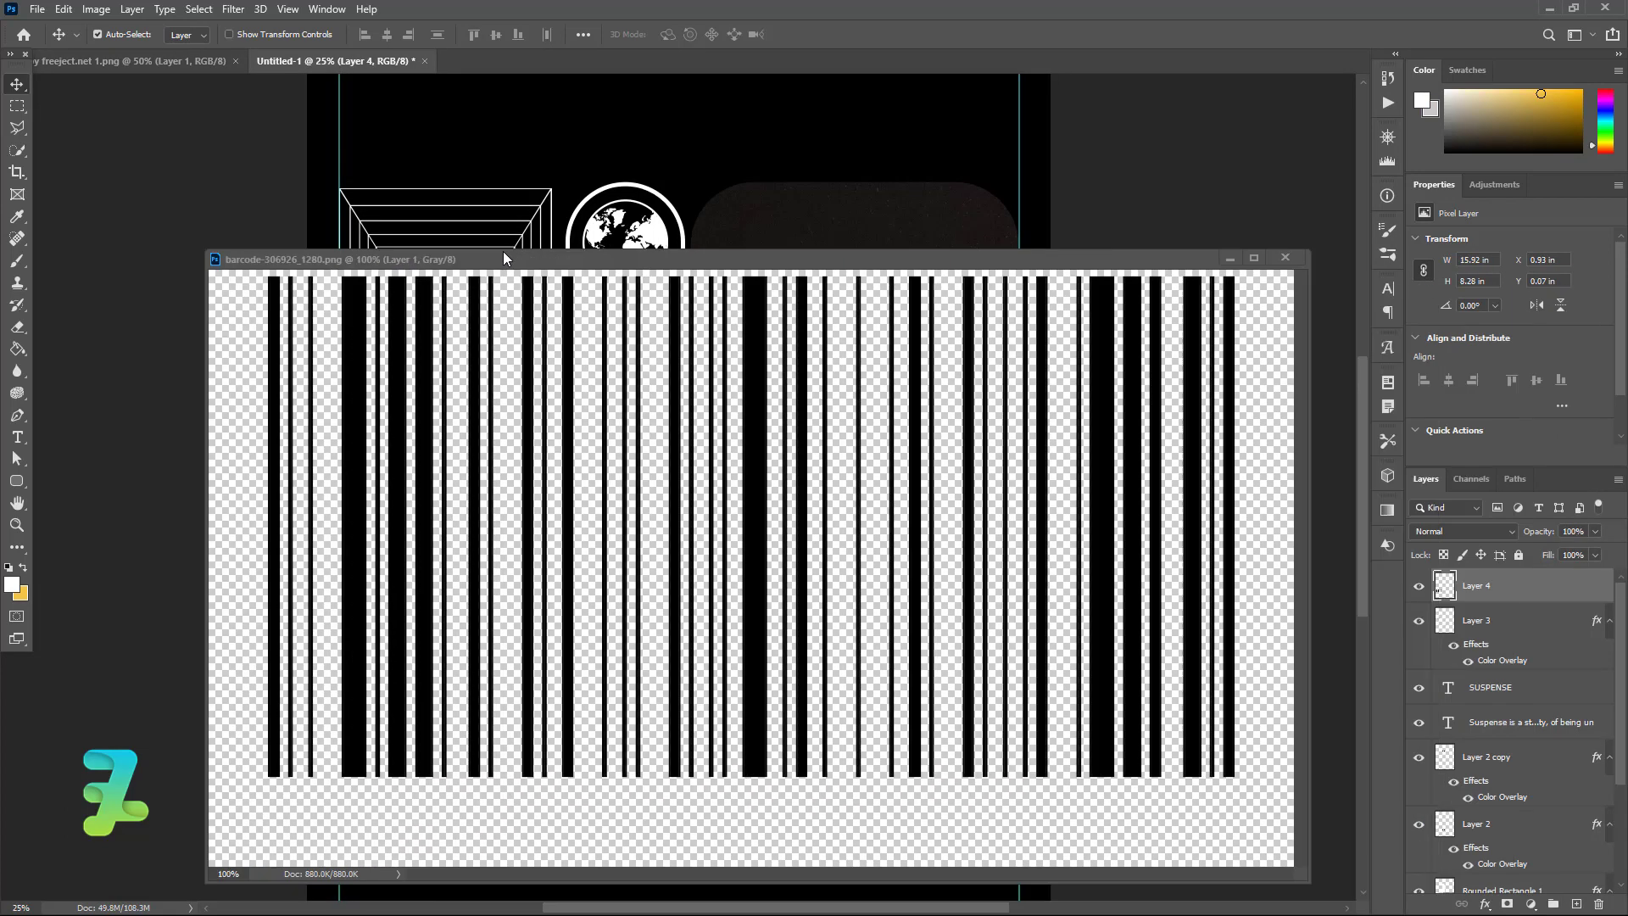
left_click(1231, 247)
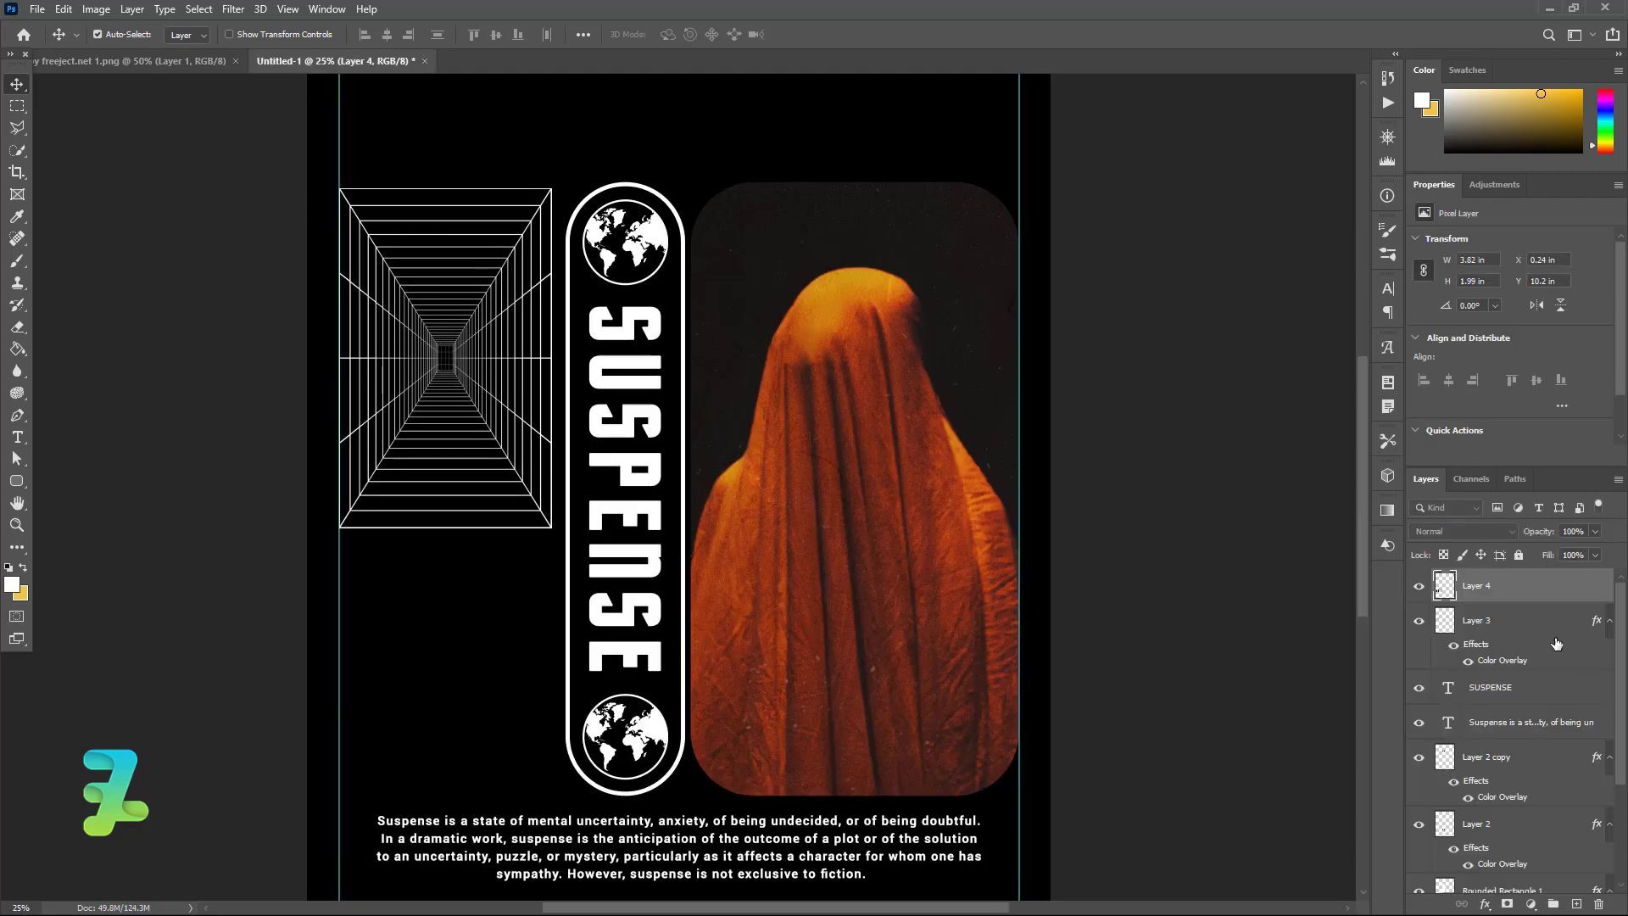
Step: Make the barcode white with the pasted layer style and rotate it 90° to vertical
right_click(1554, 589)
left_click(1378, 599)
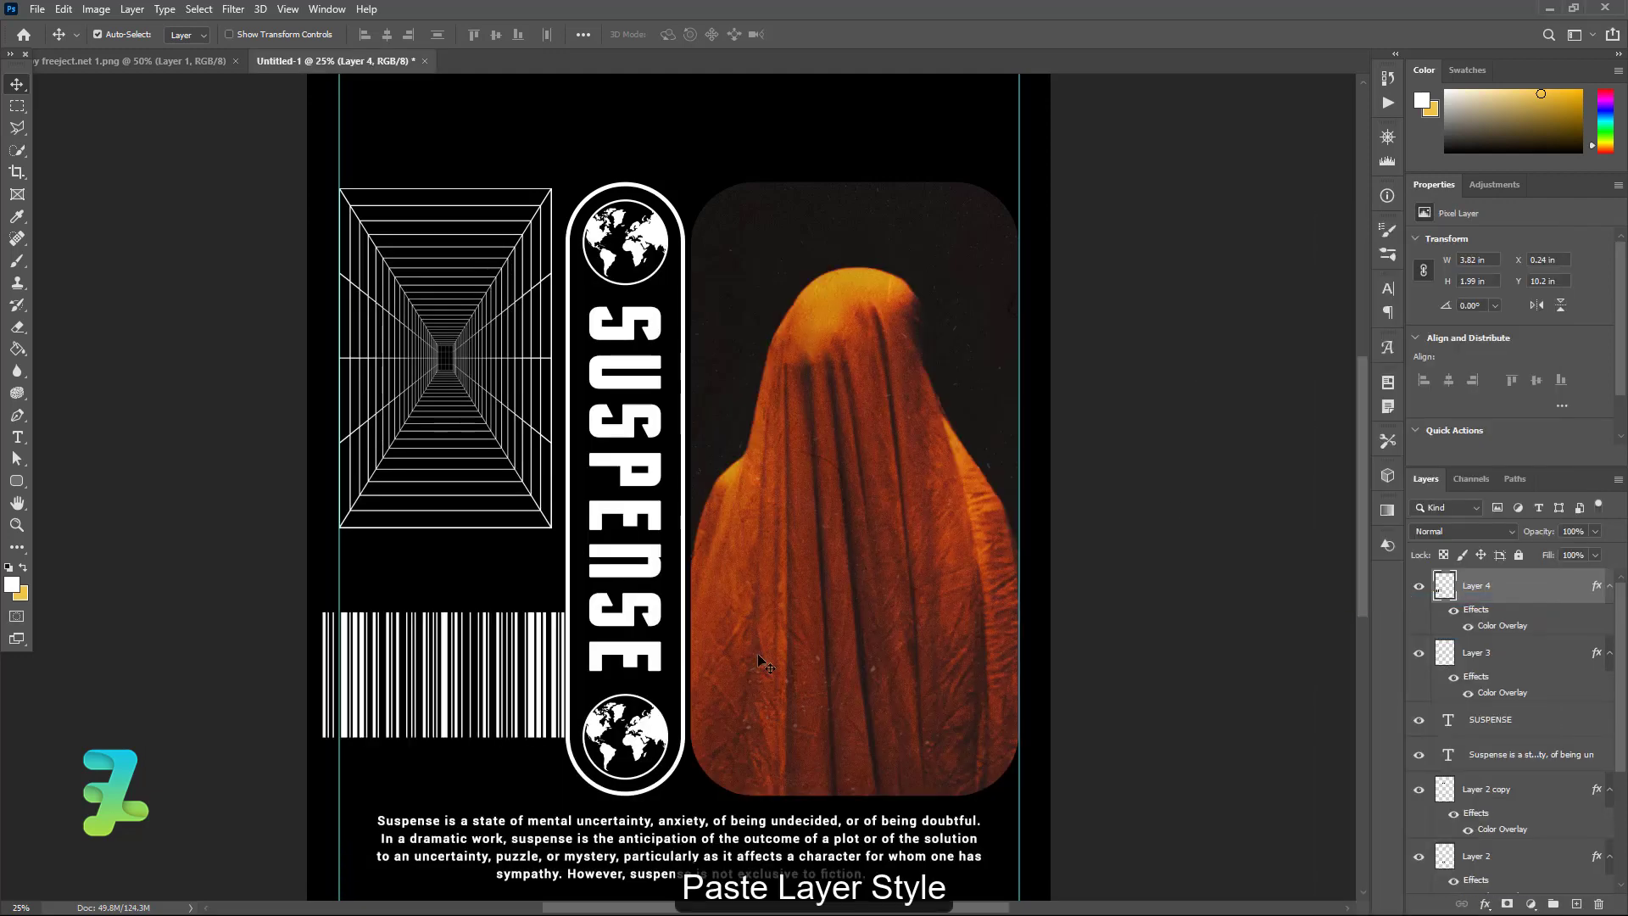
key("ctrl+t")
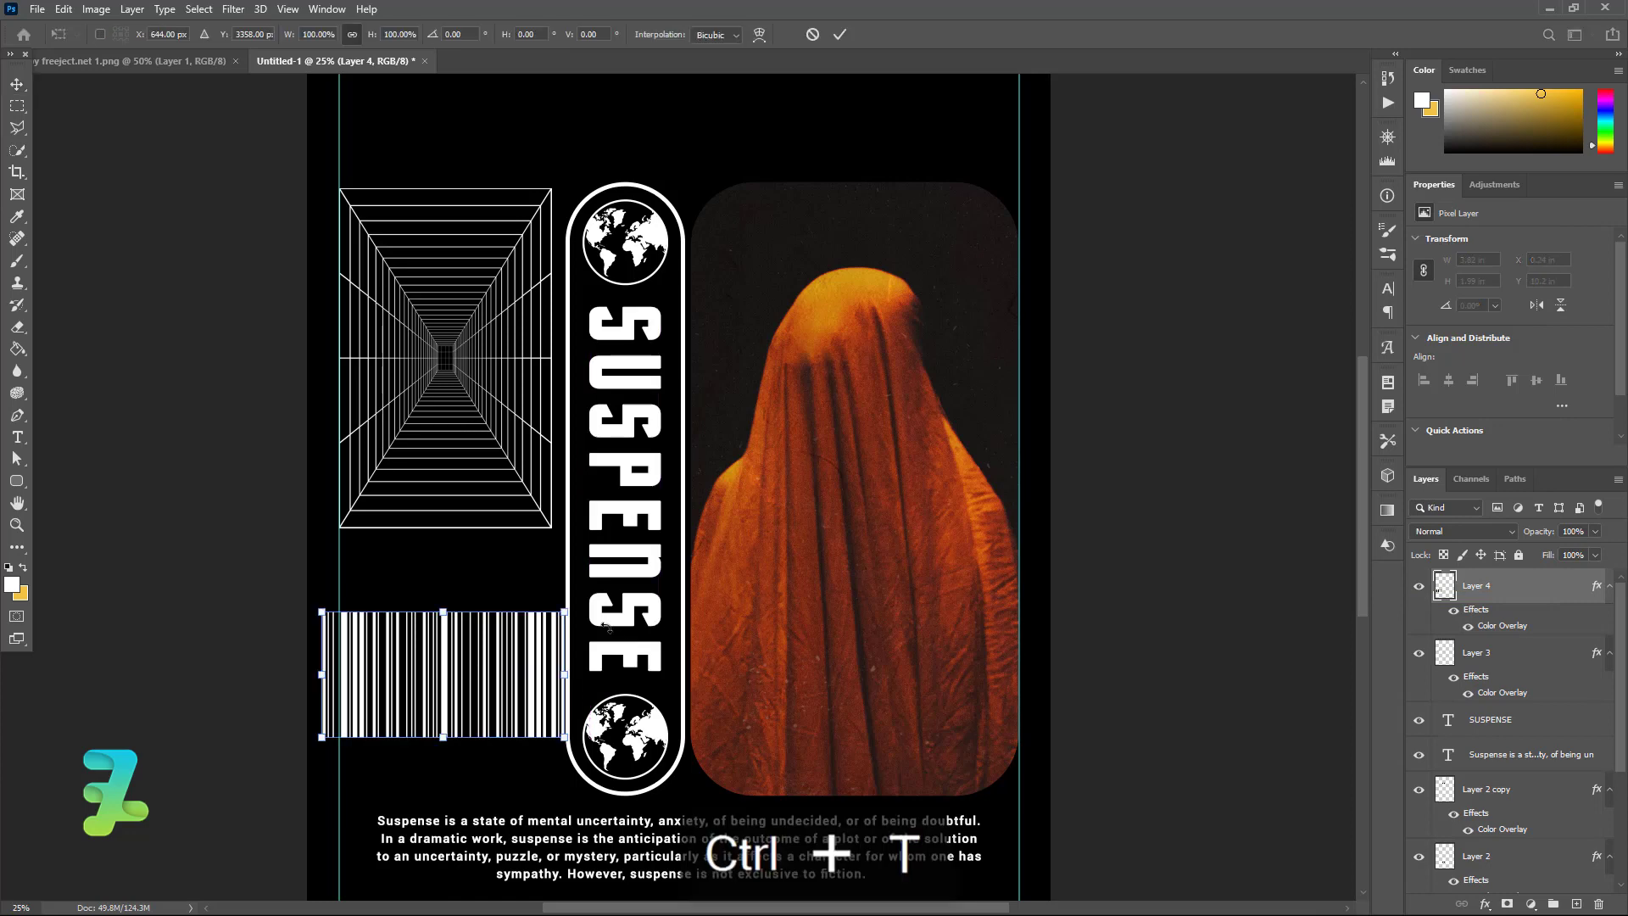
left_click_drag(583, 753, 354, 783)
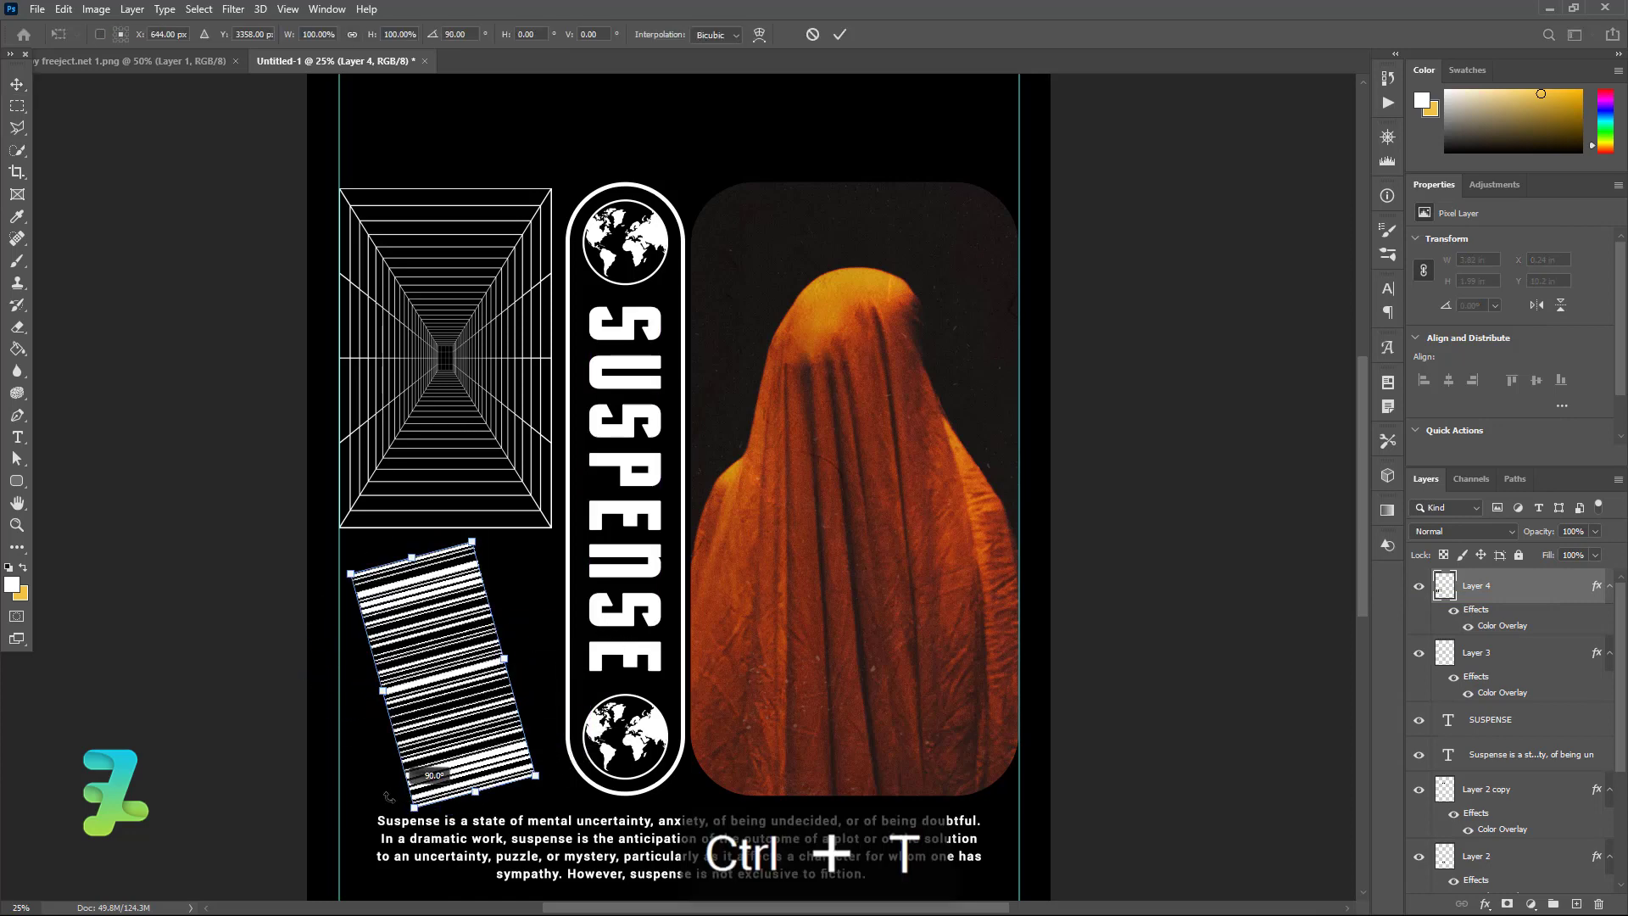
key("Return")
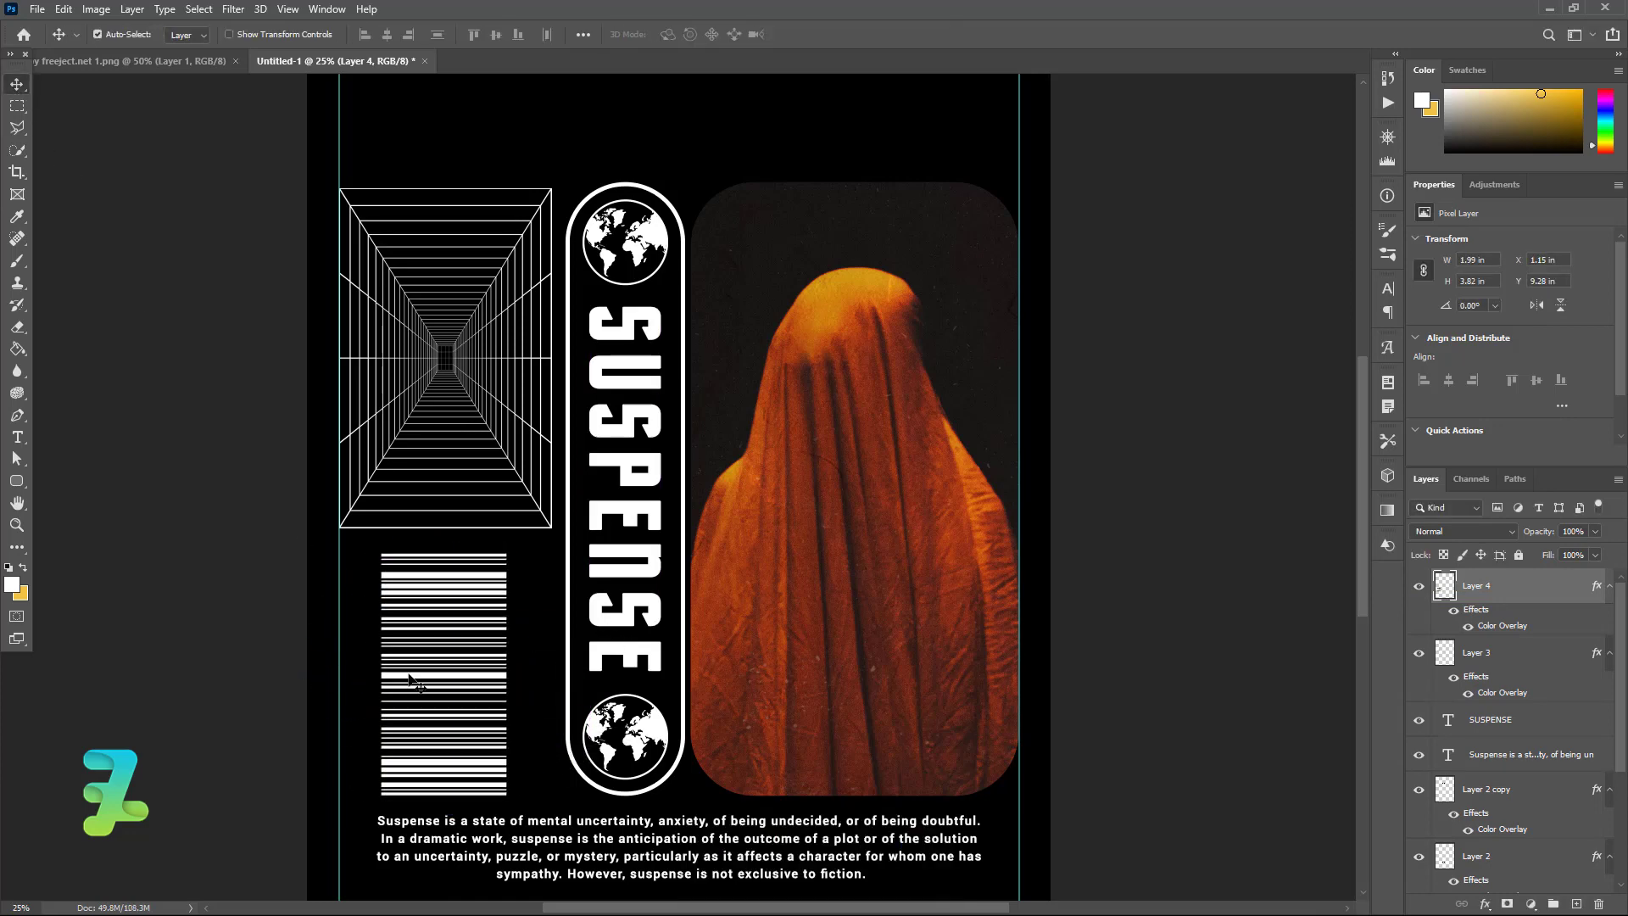
Step: Place the barcode under the tunnel graphic, stretched taller and narrowed to 0.88 × 4.09 in
mouse_move(450, 661)
left_mouse_down()
mouse_move(497, 645)
mouse_move(510, 740)
left_mouse_up()
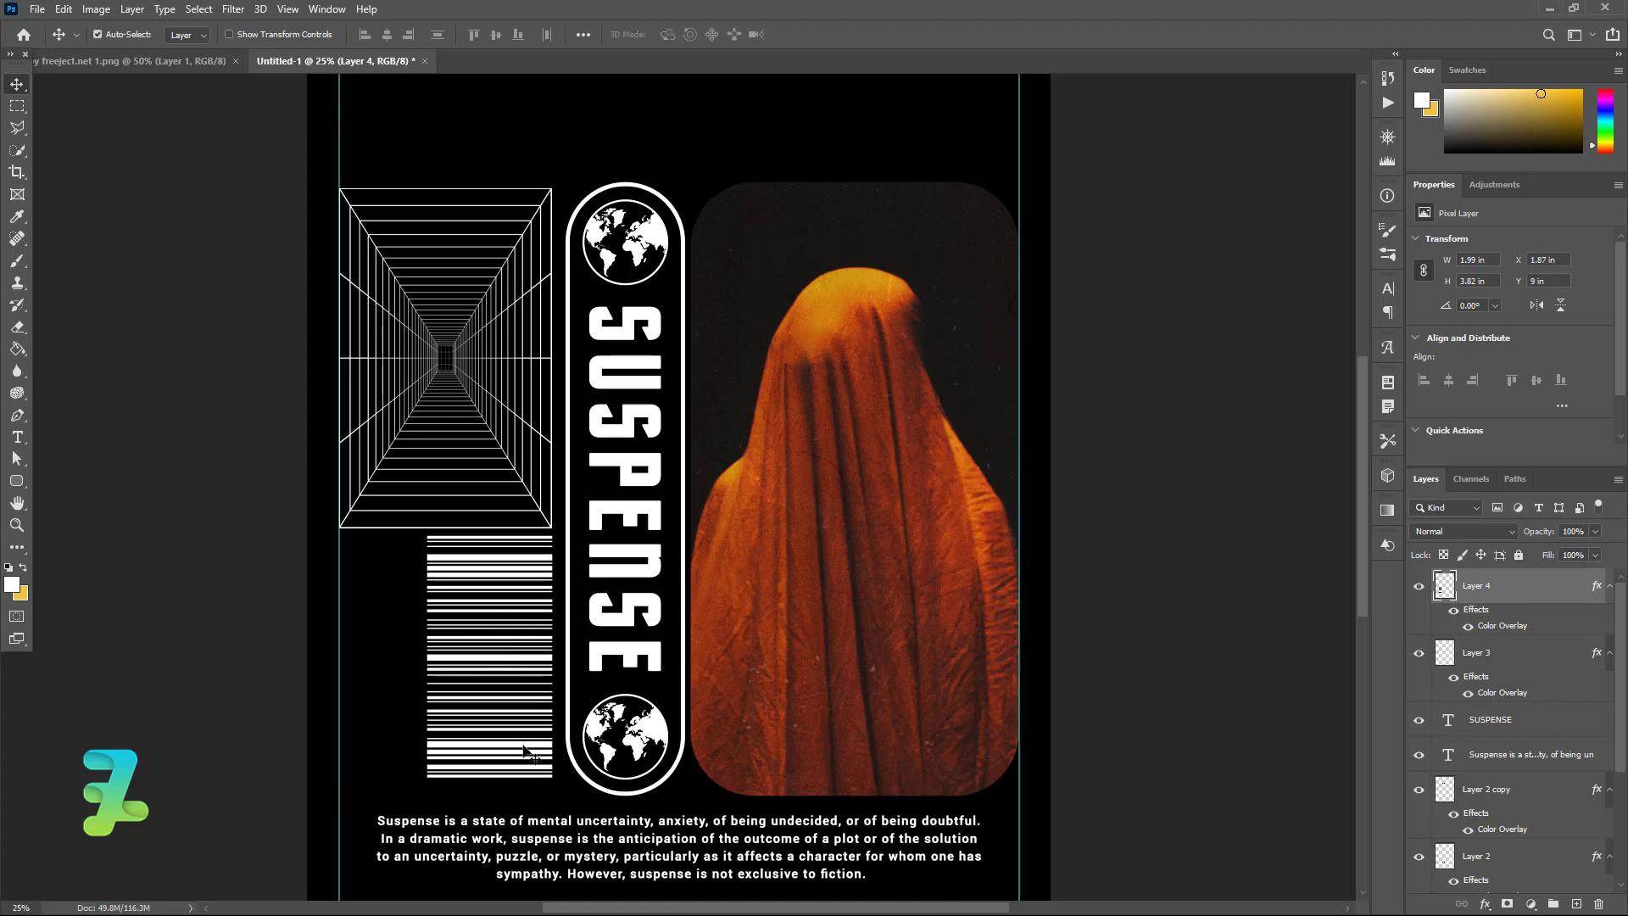
key("ctrl+t")
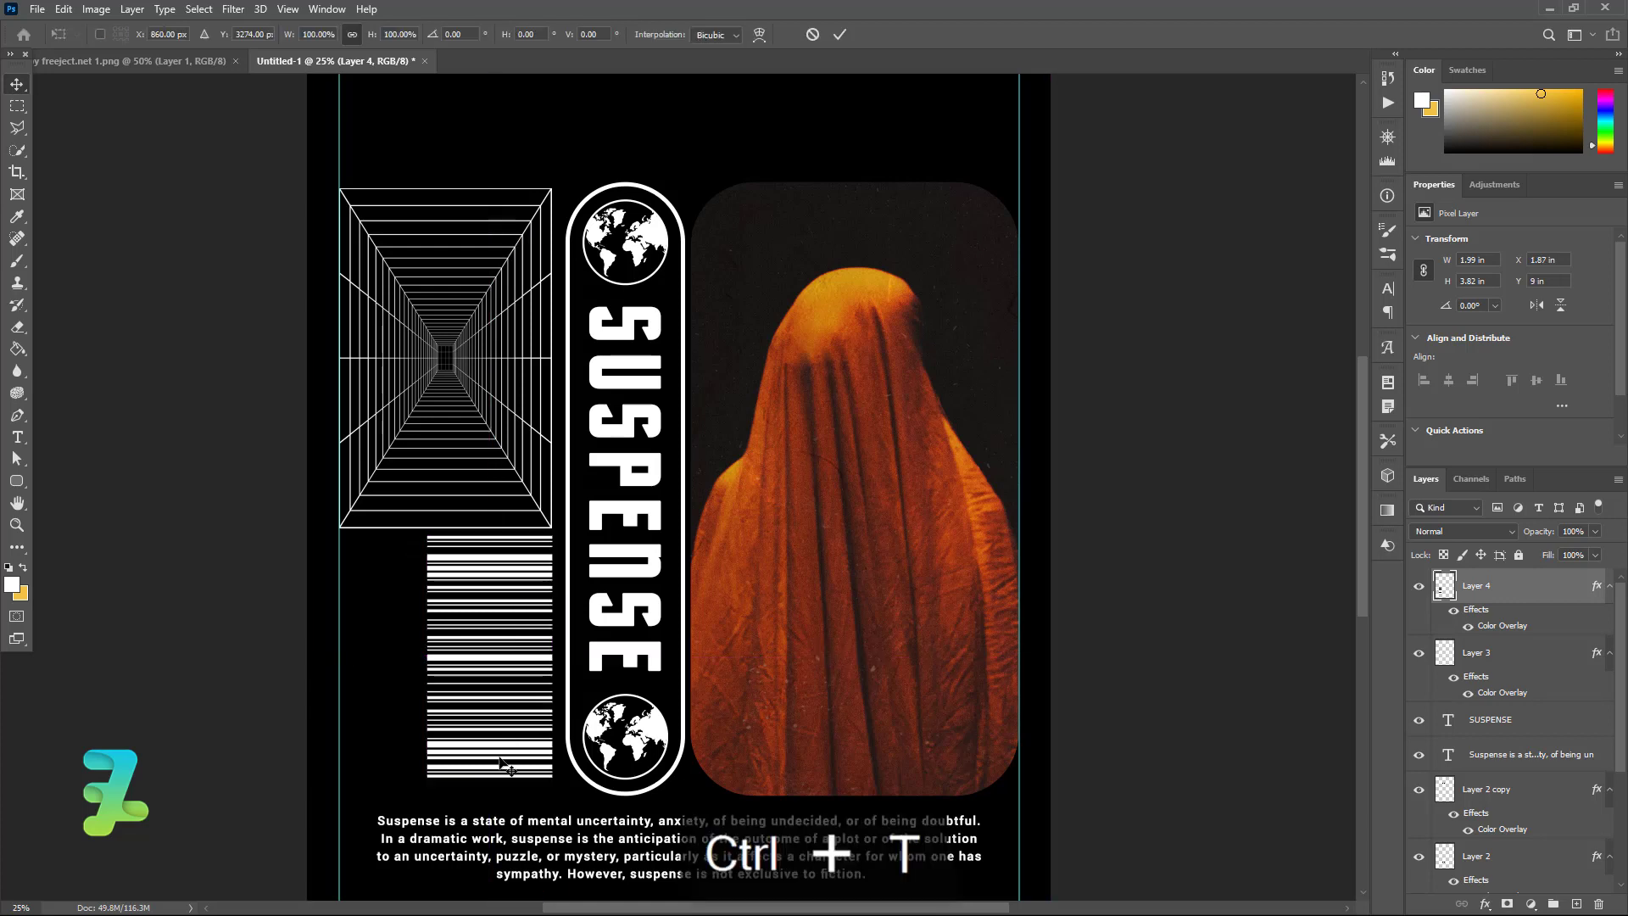
left_click_drag(489, 778, 503, 797)
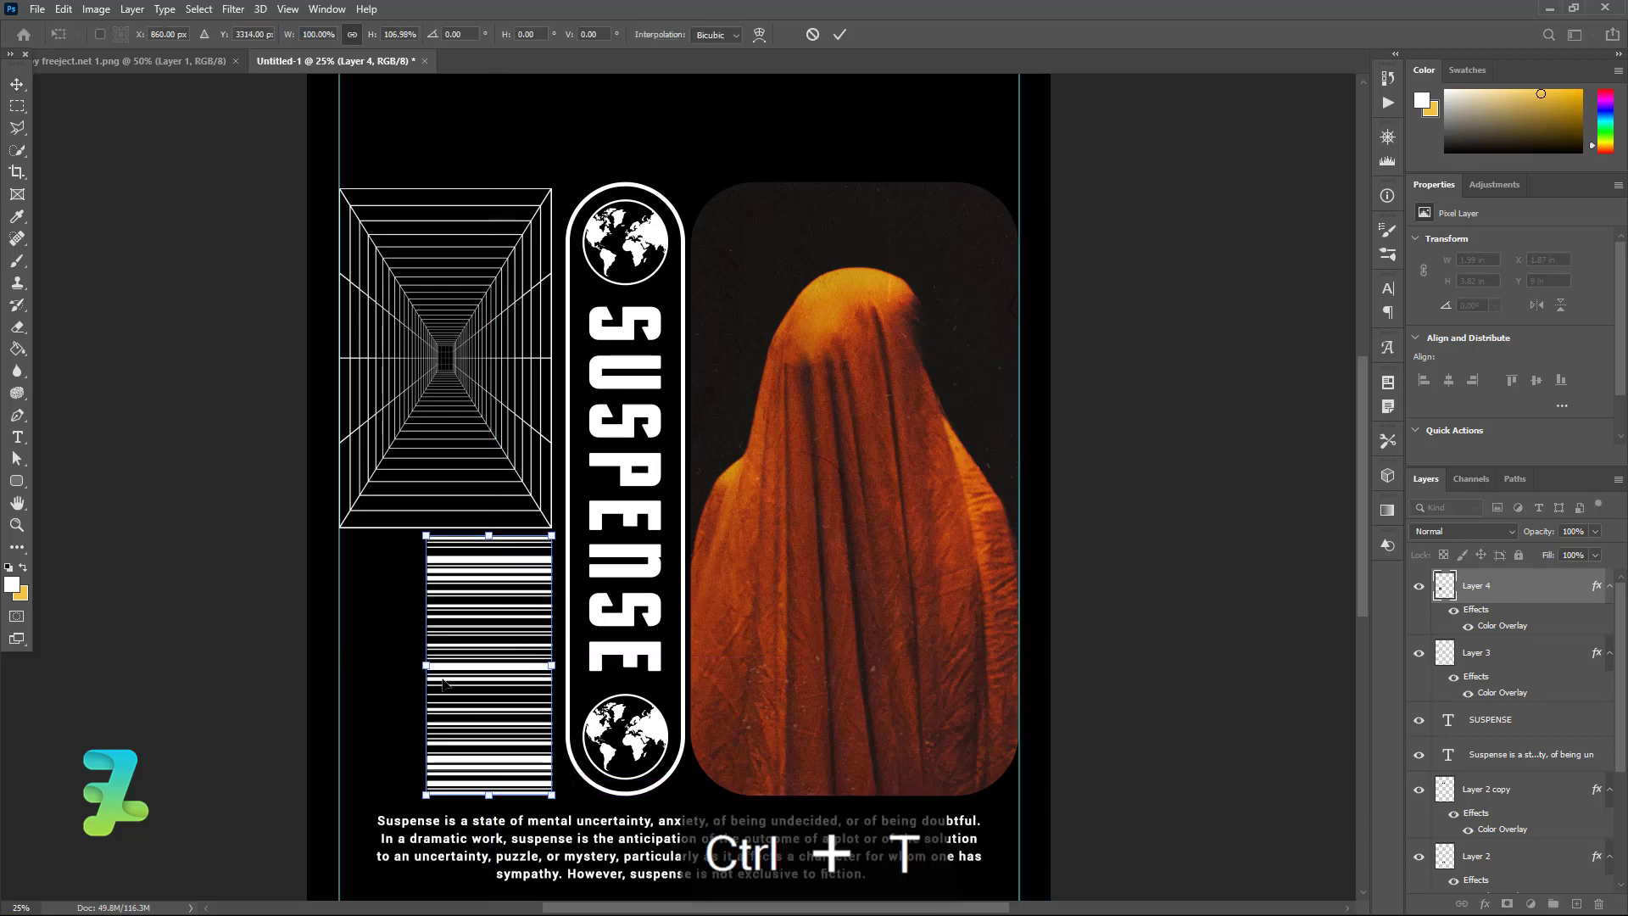
left_click_drag(426, 659, 489, 675)
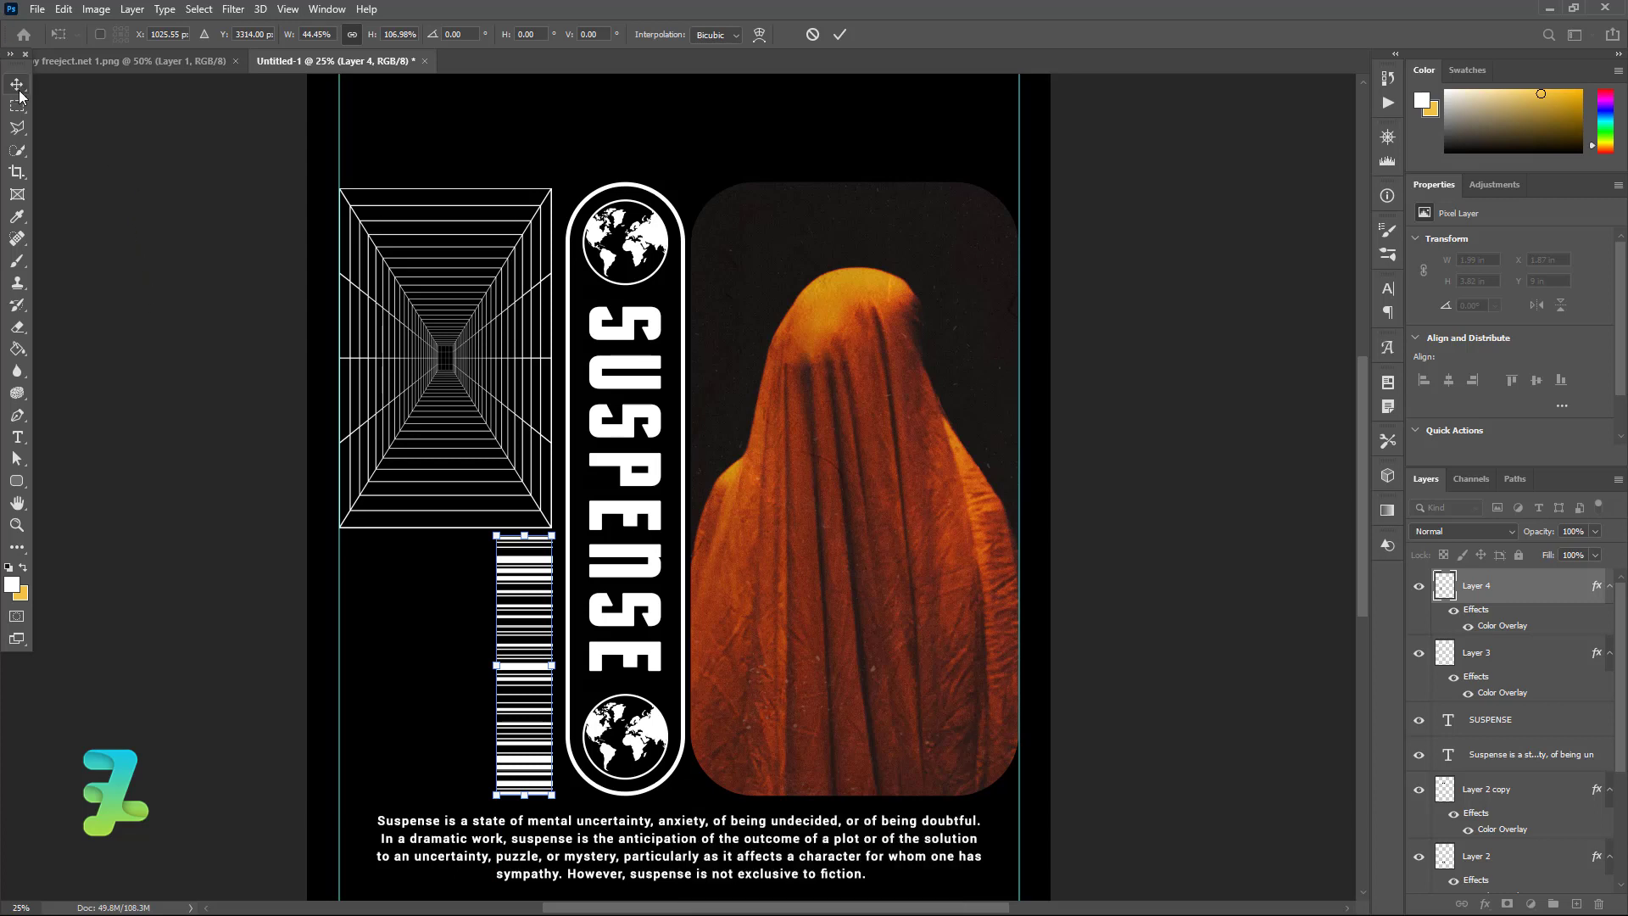
key("Return")
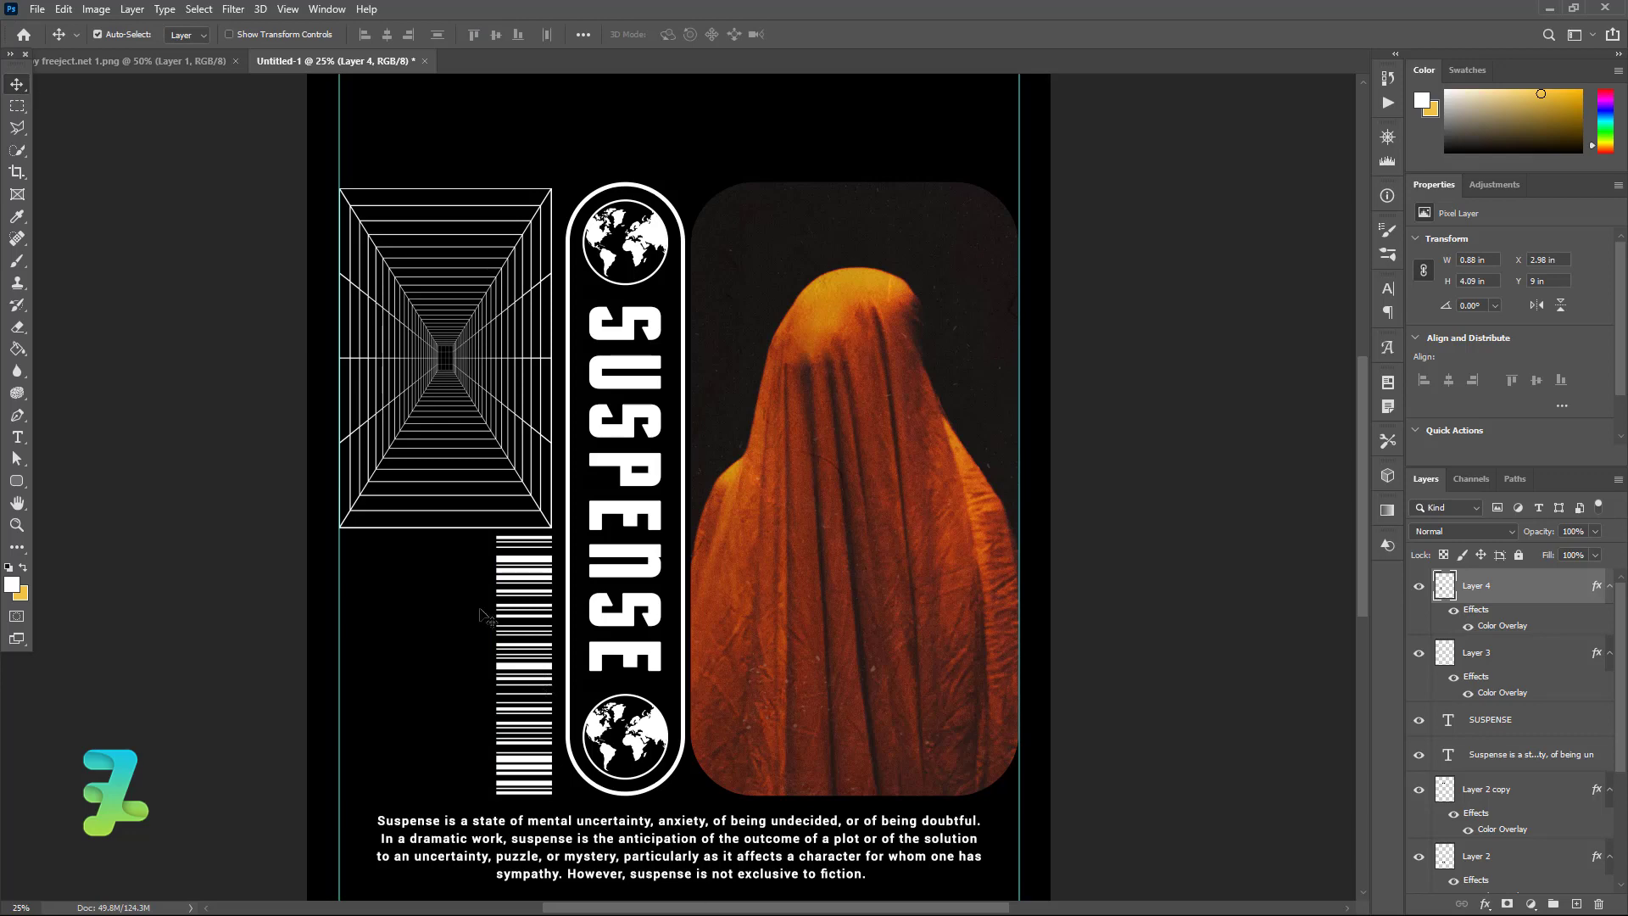
Step: Copy the black four-point star onto the poster as Layer 5, then close the star document
left_click(132, 61)
right_click(132, 60)
left_click(186, 144)
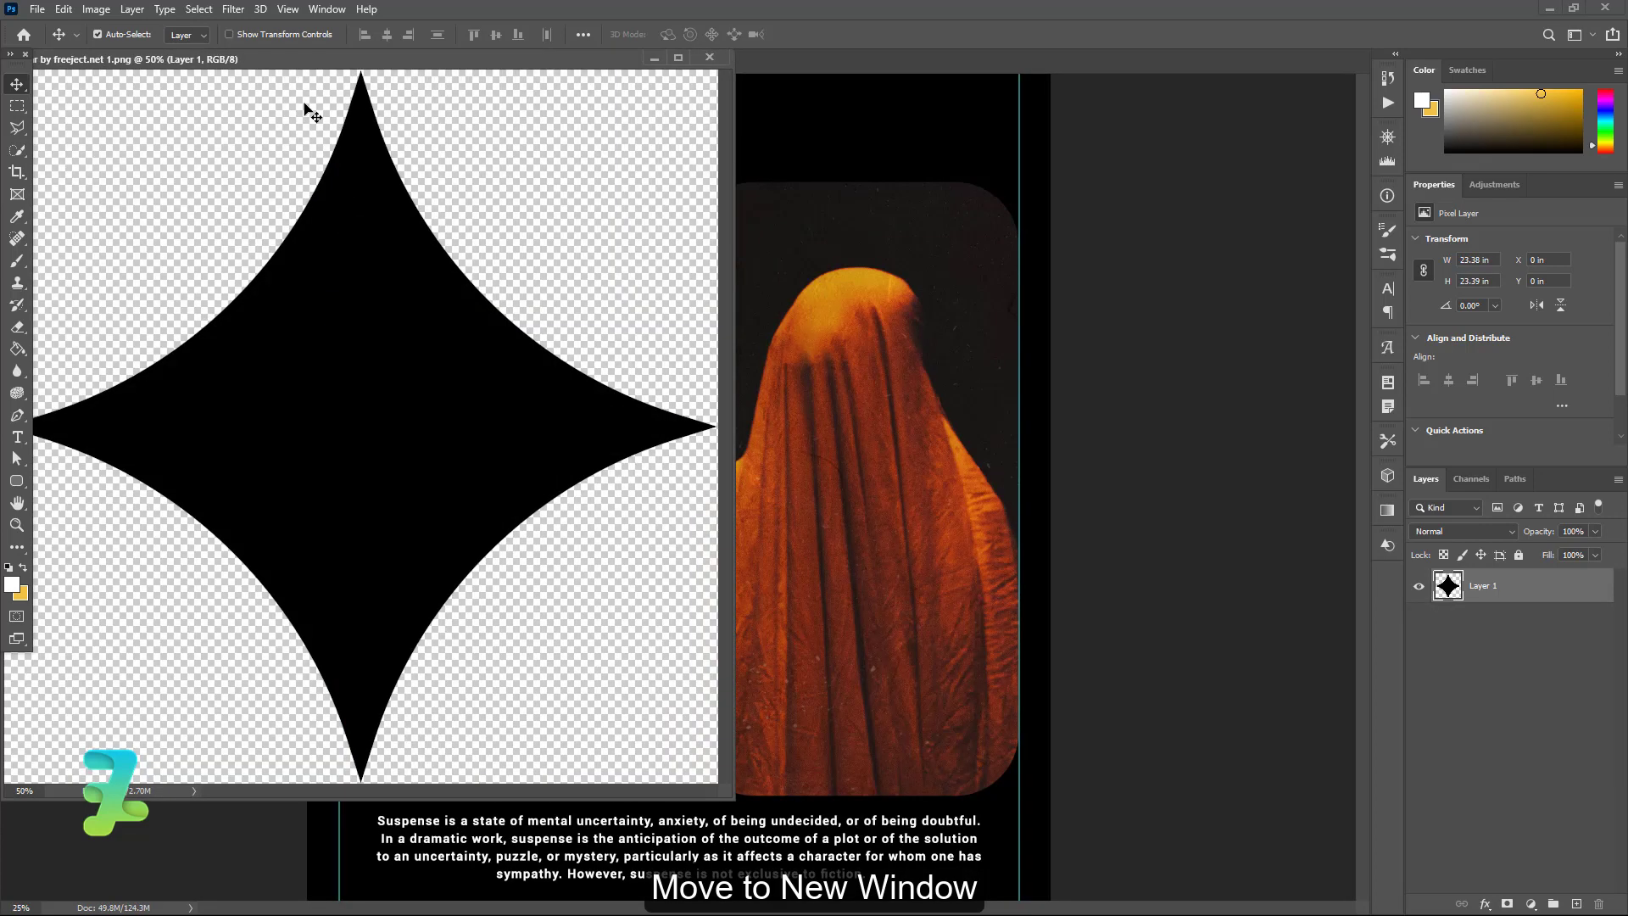
left_click_drag(329, 73, 1145, 331)
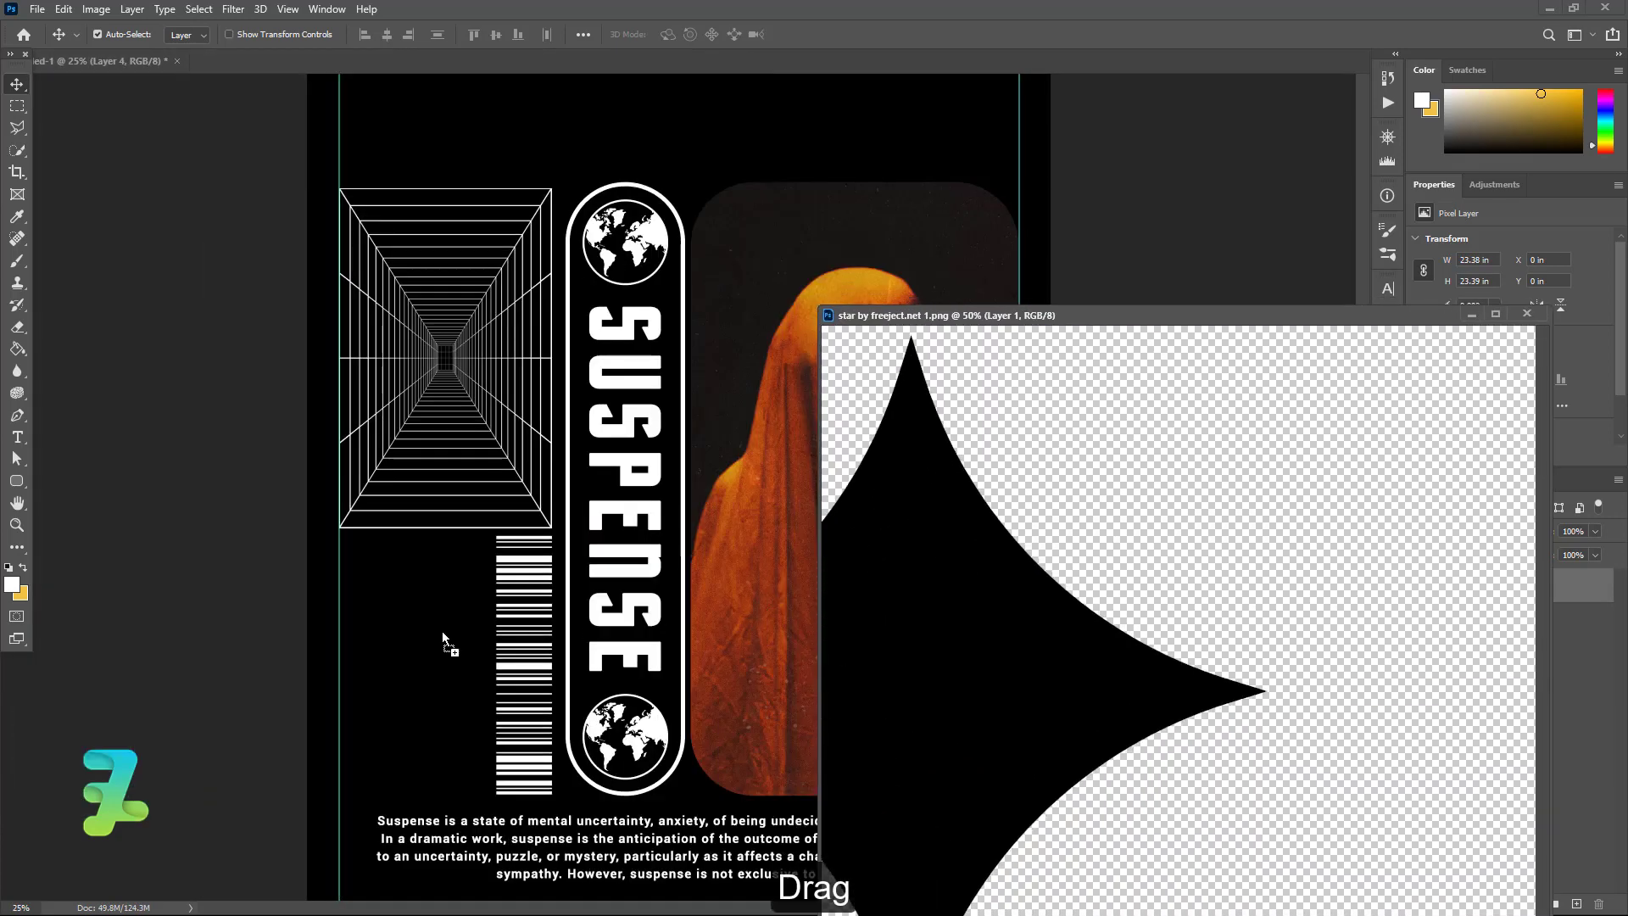
left_click_drag(1099, 582, 433, 612)
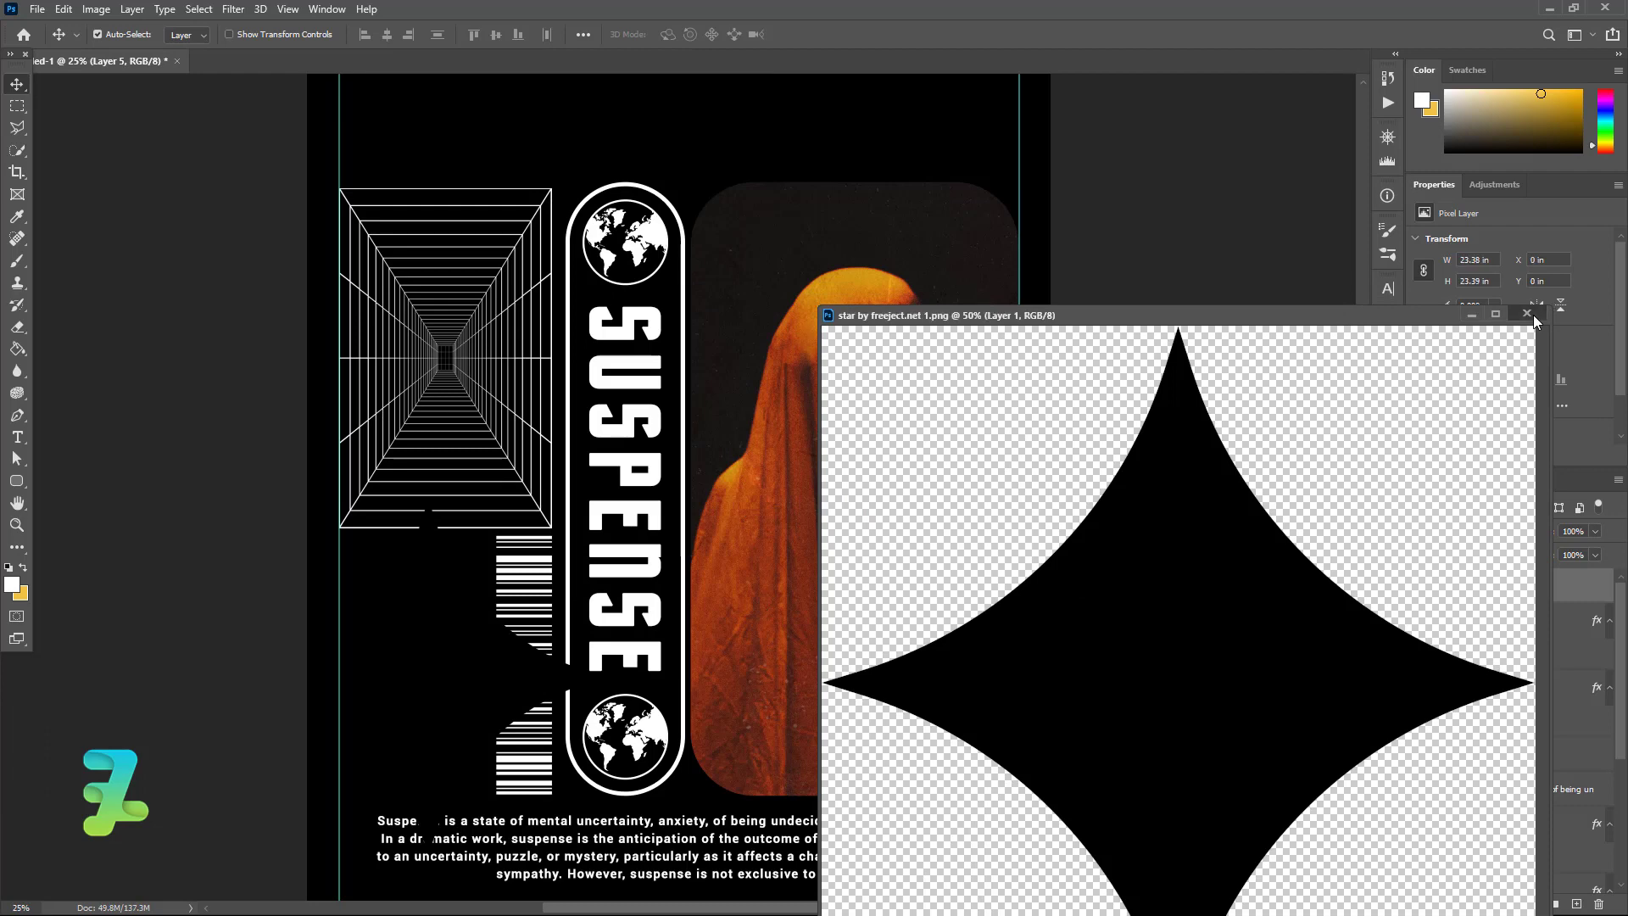
left_click(1527, 313)
key("ctrl+minus")
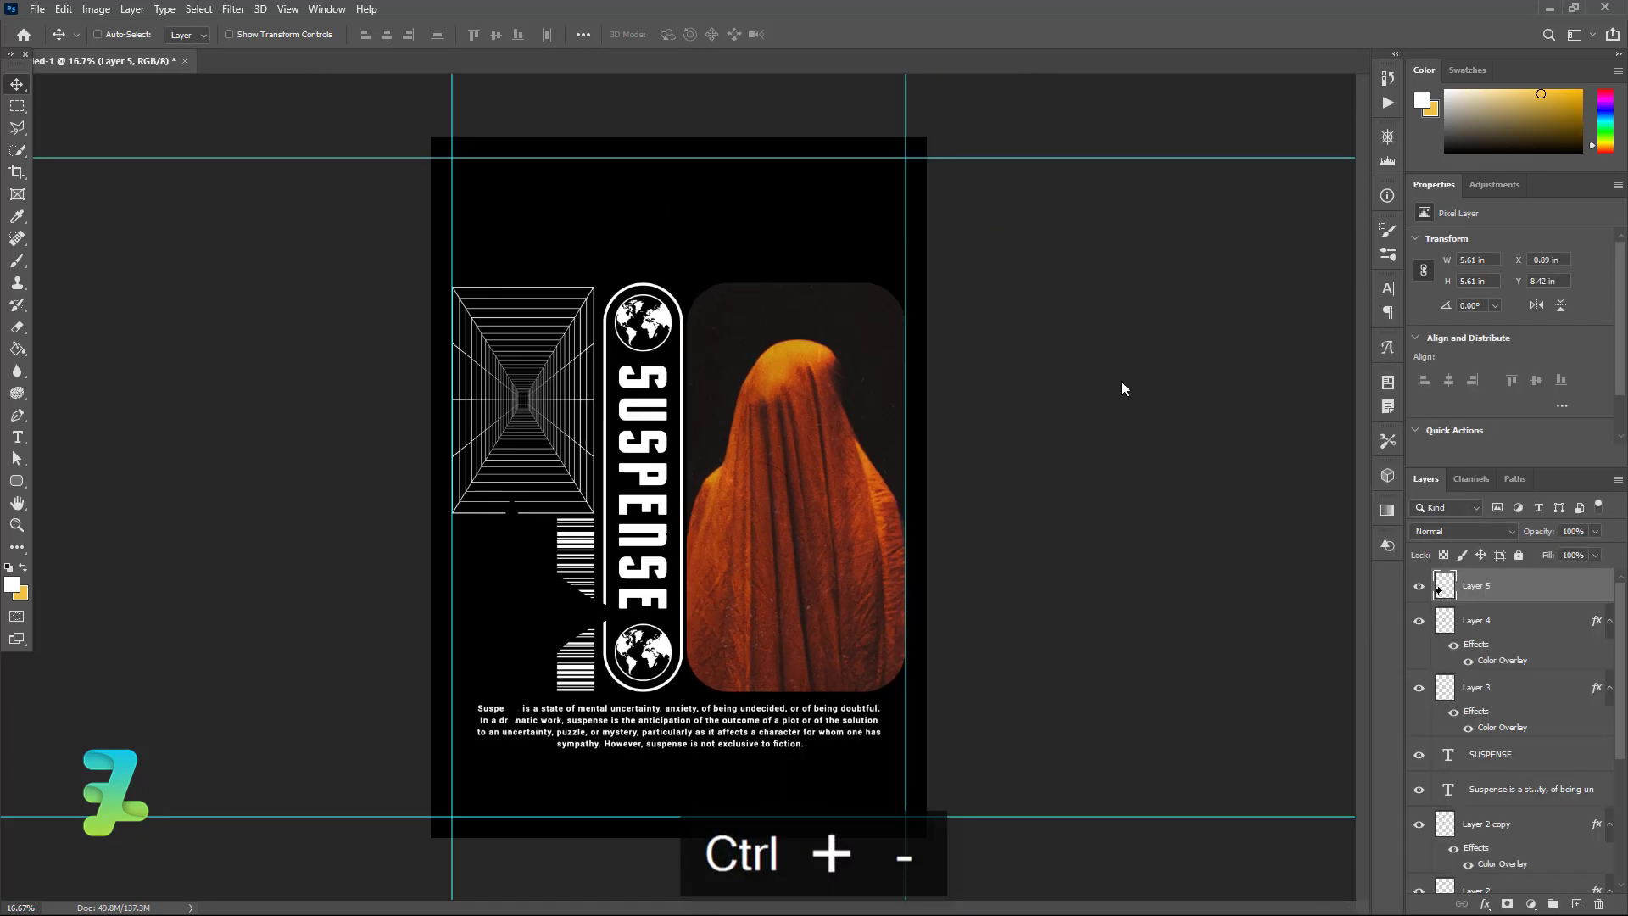
key("ctrl+equal")
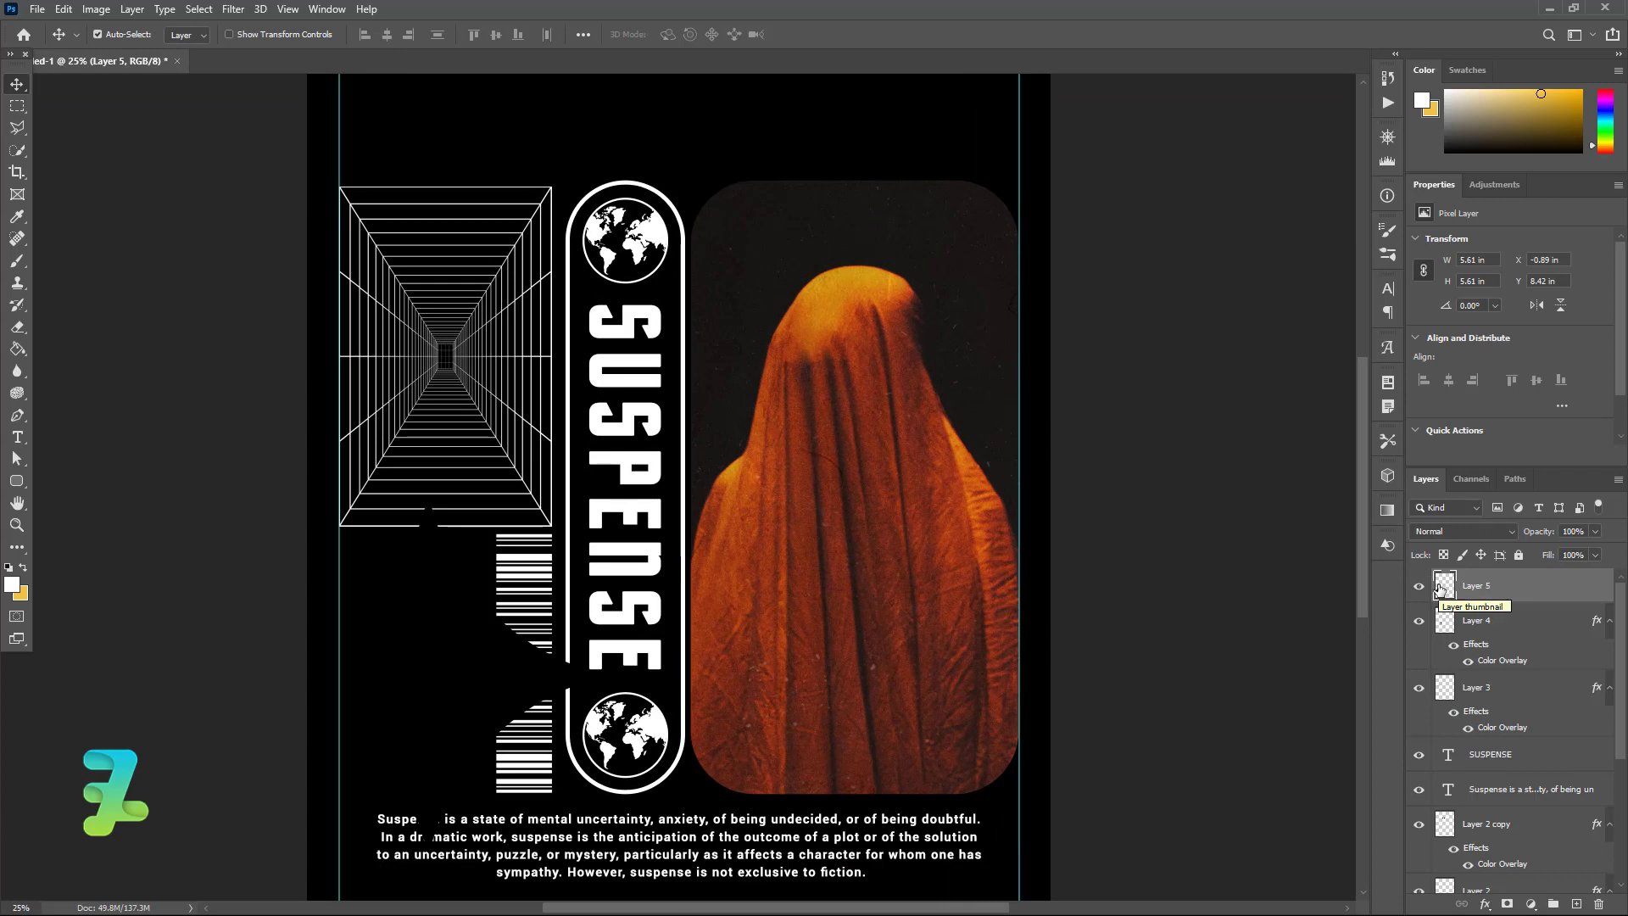
Step: Make the star white and shrink it to about 1.21 in at the pill's top end
right_click(1526, 591)
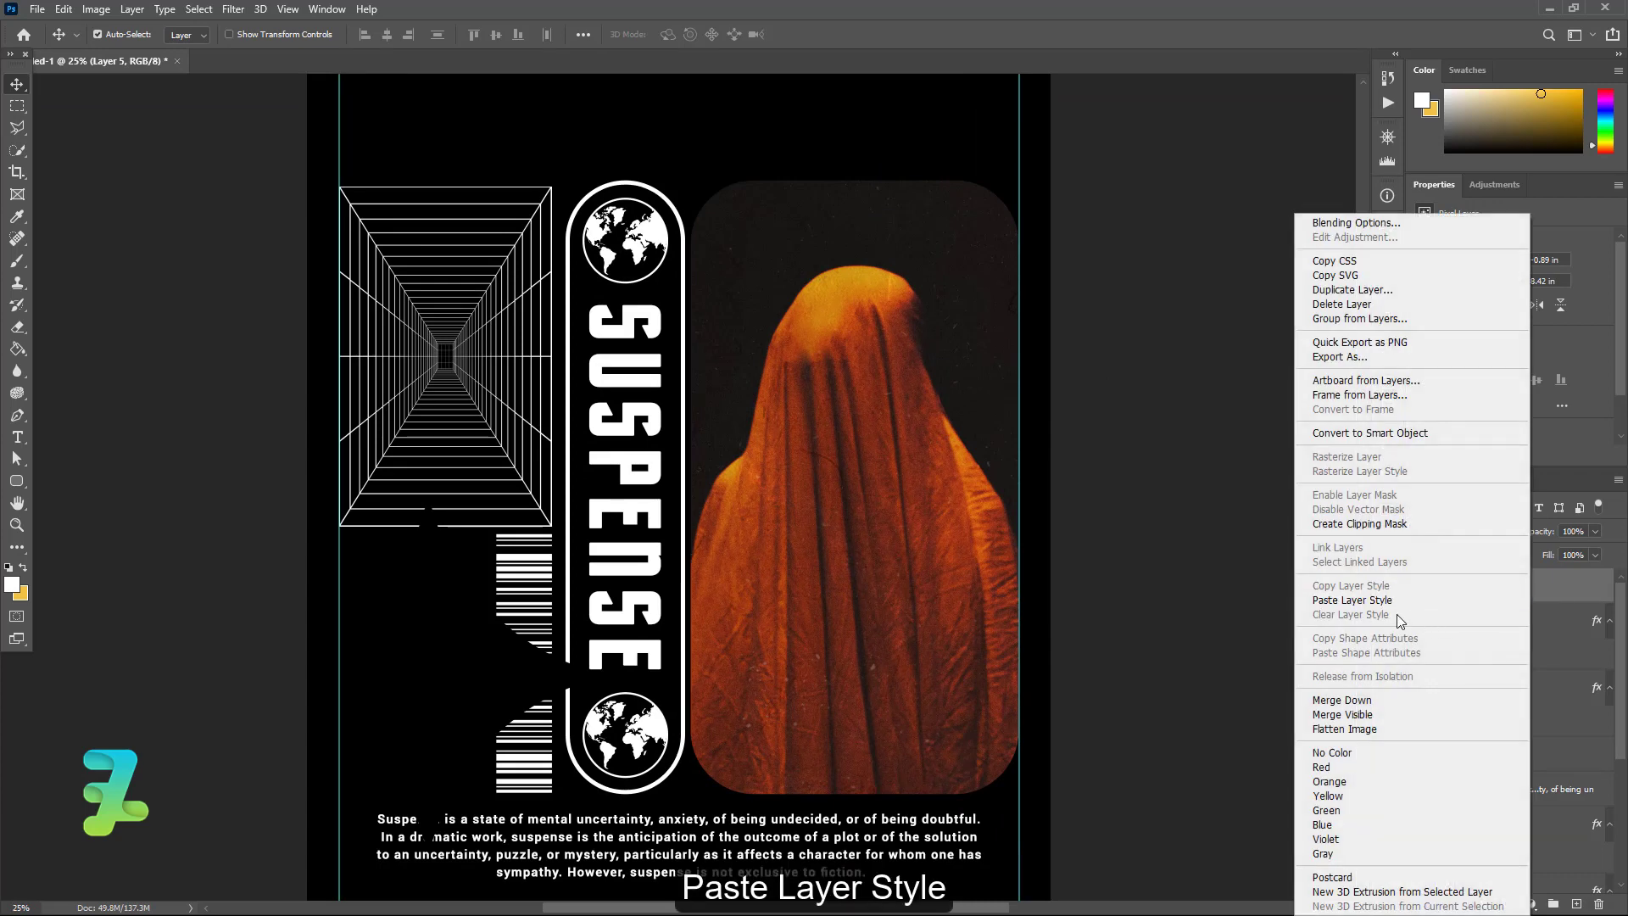
left_click(1348, 599)
key("ctrl+t")
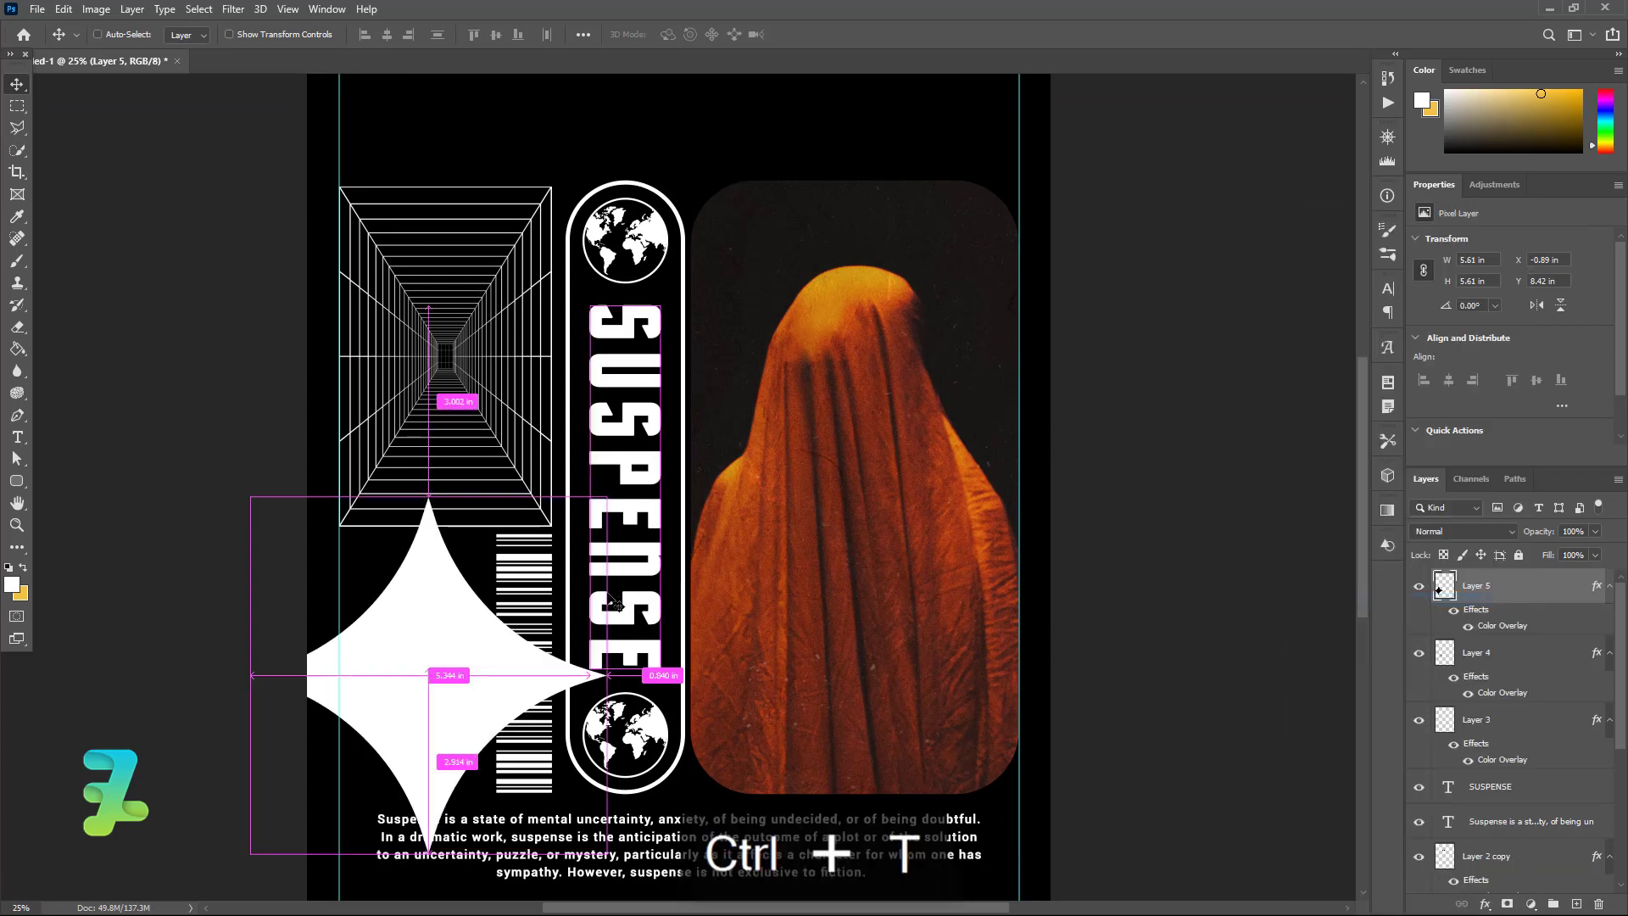
mouse_move(248, 494)
left_mouse_down()
mouse_move(382, 630)
mouse_move(690, 178)
left_mouse_up()
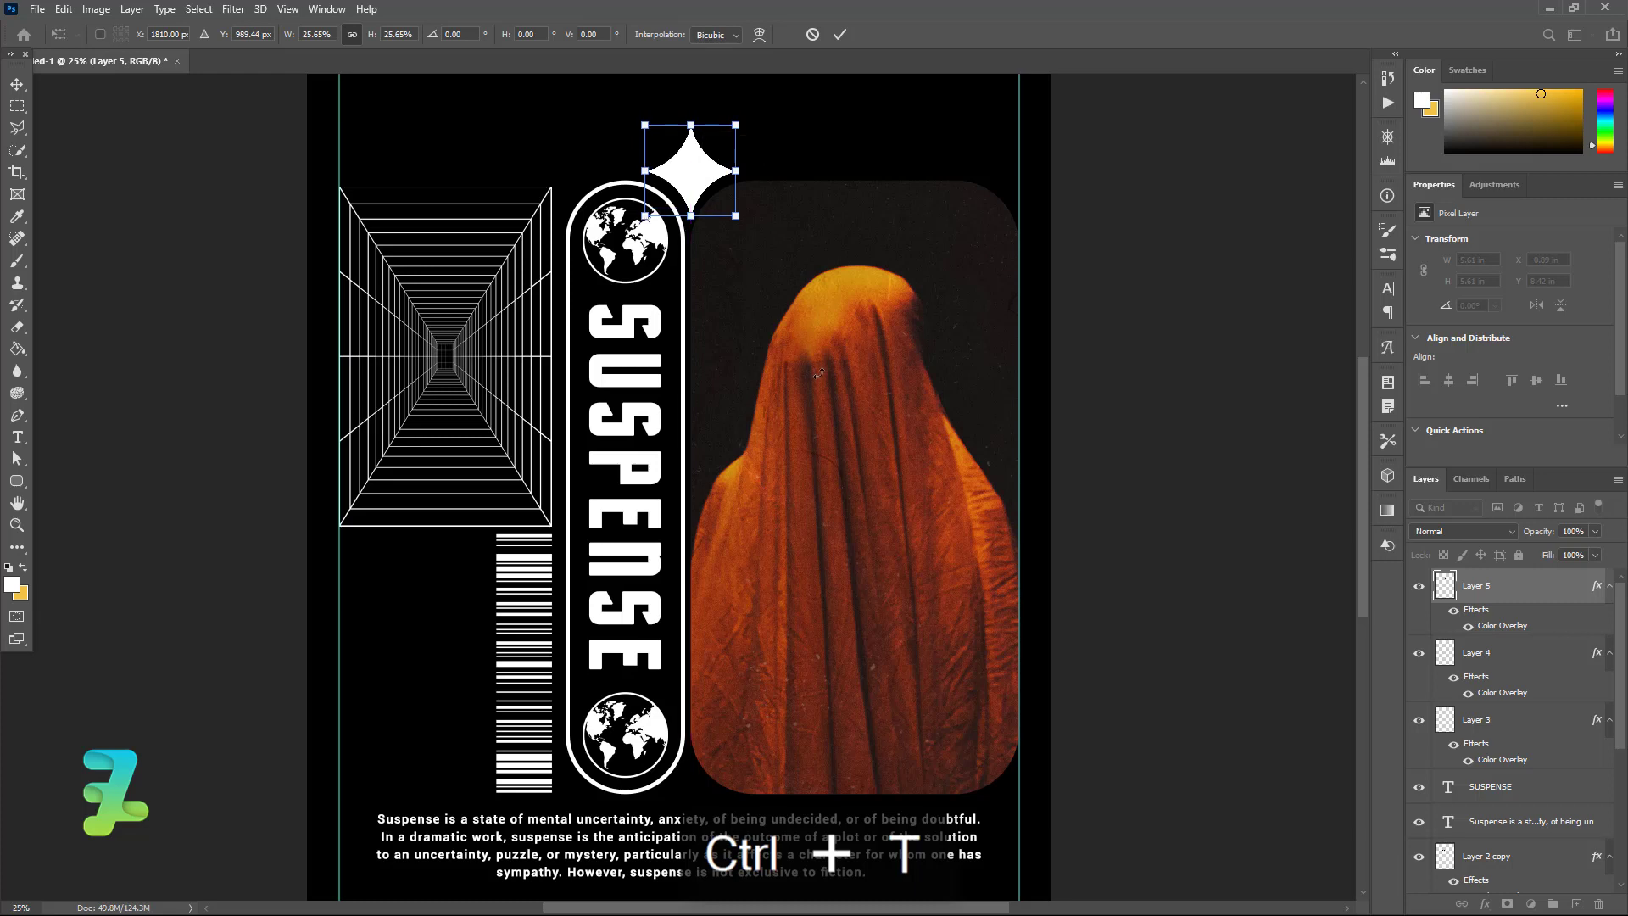
key("Left")
key("Left")
scroll(764, 296, "up", 3)
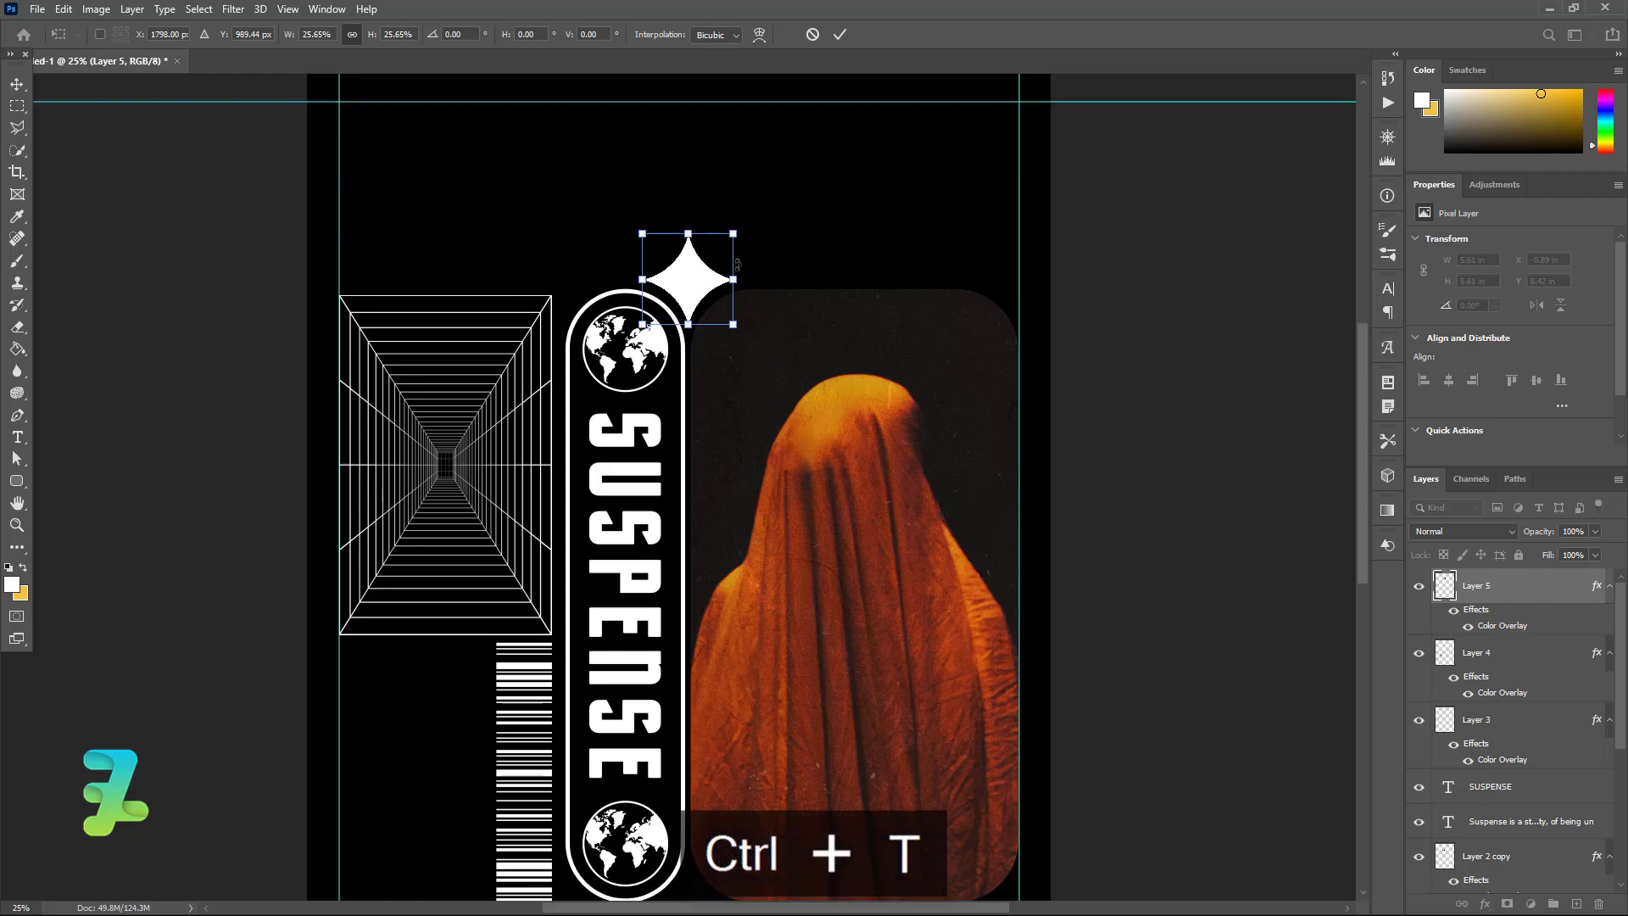
left_click_drag(642, 233, 649, 247)
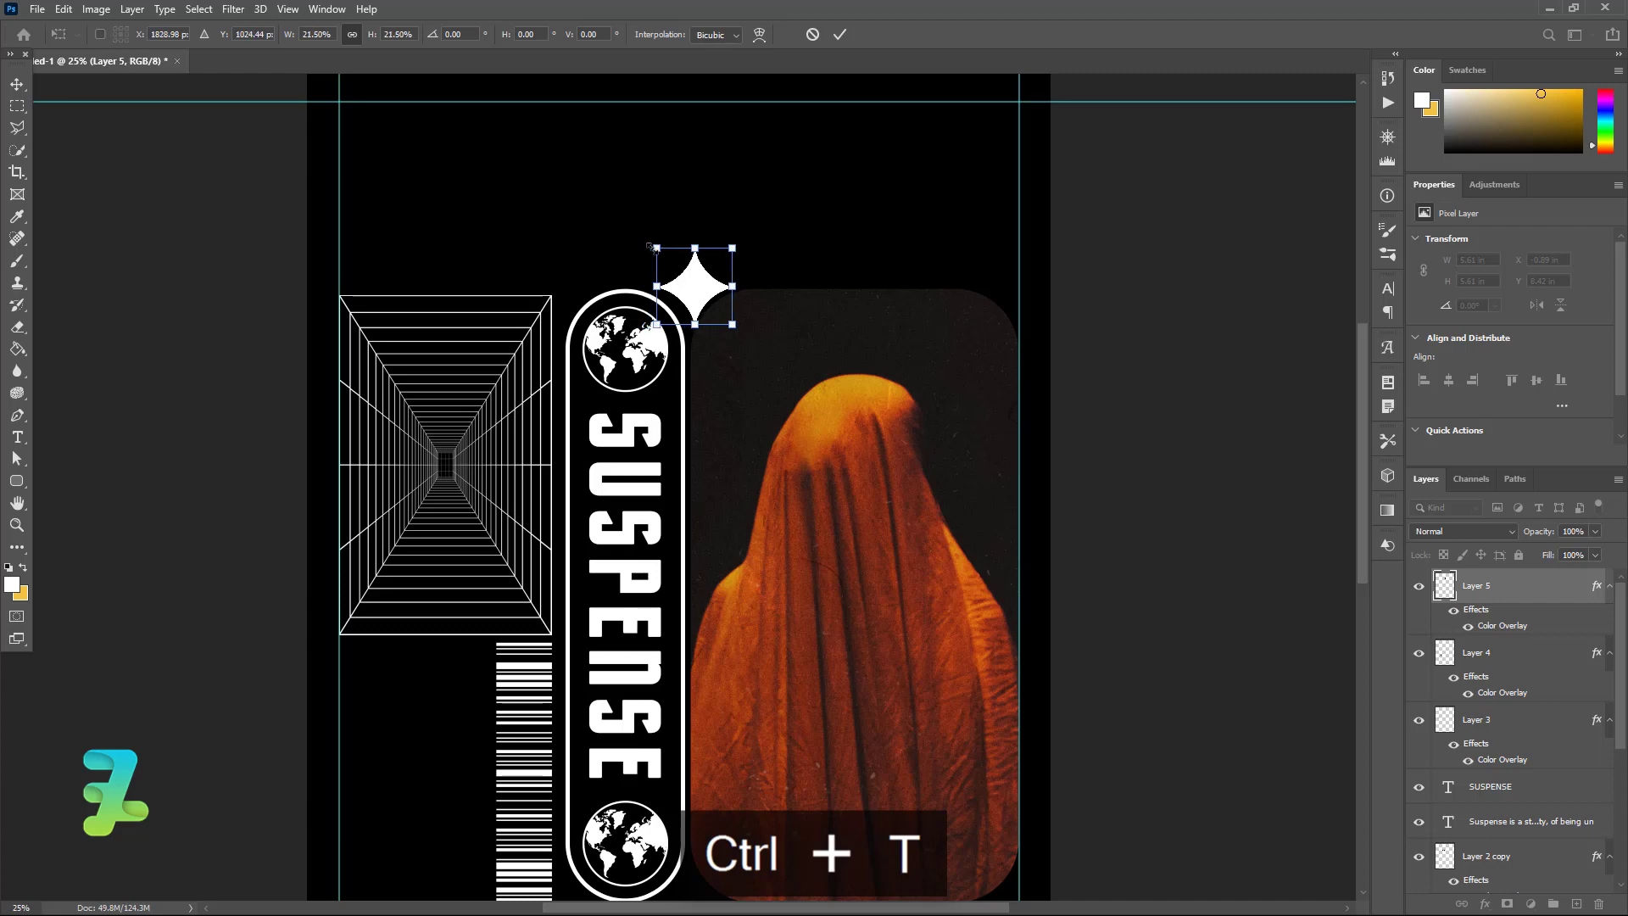
key("Left")
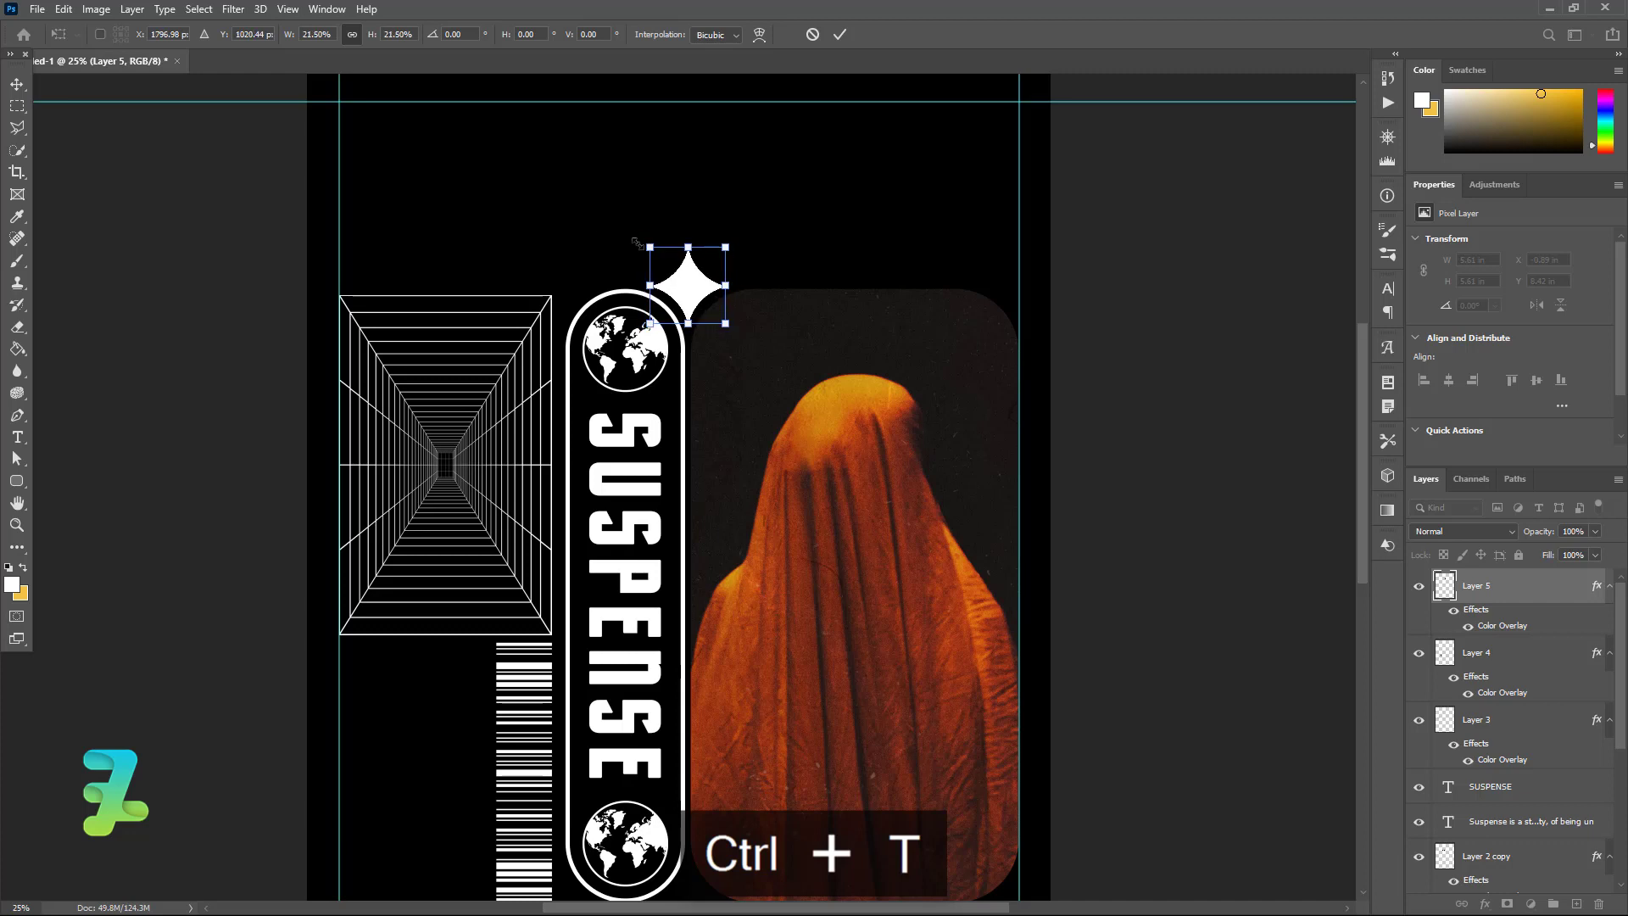
key("Return")
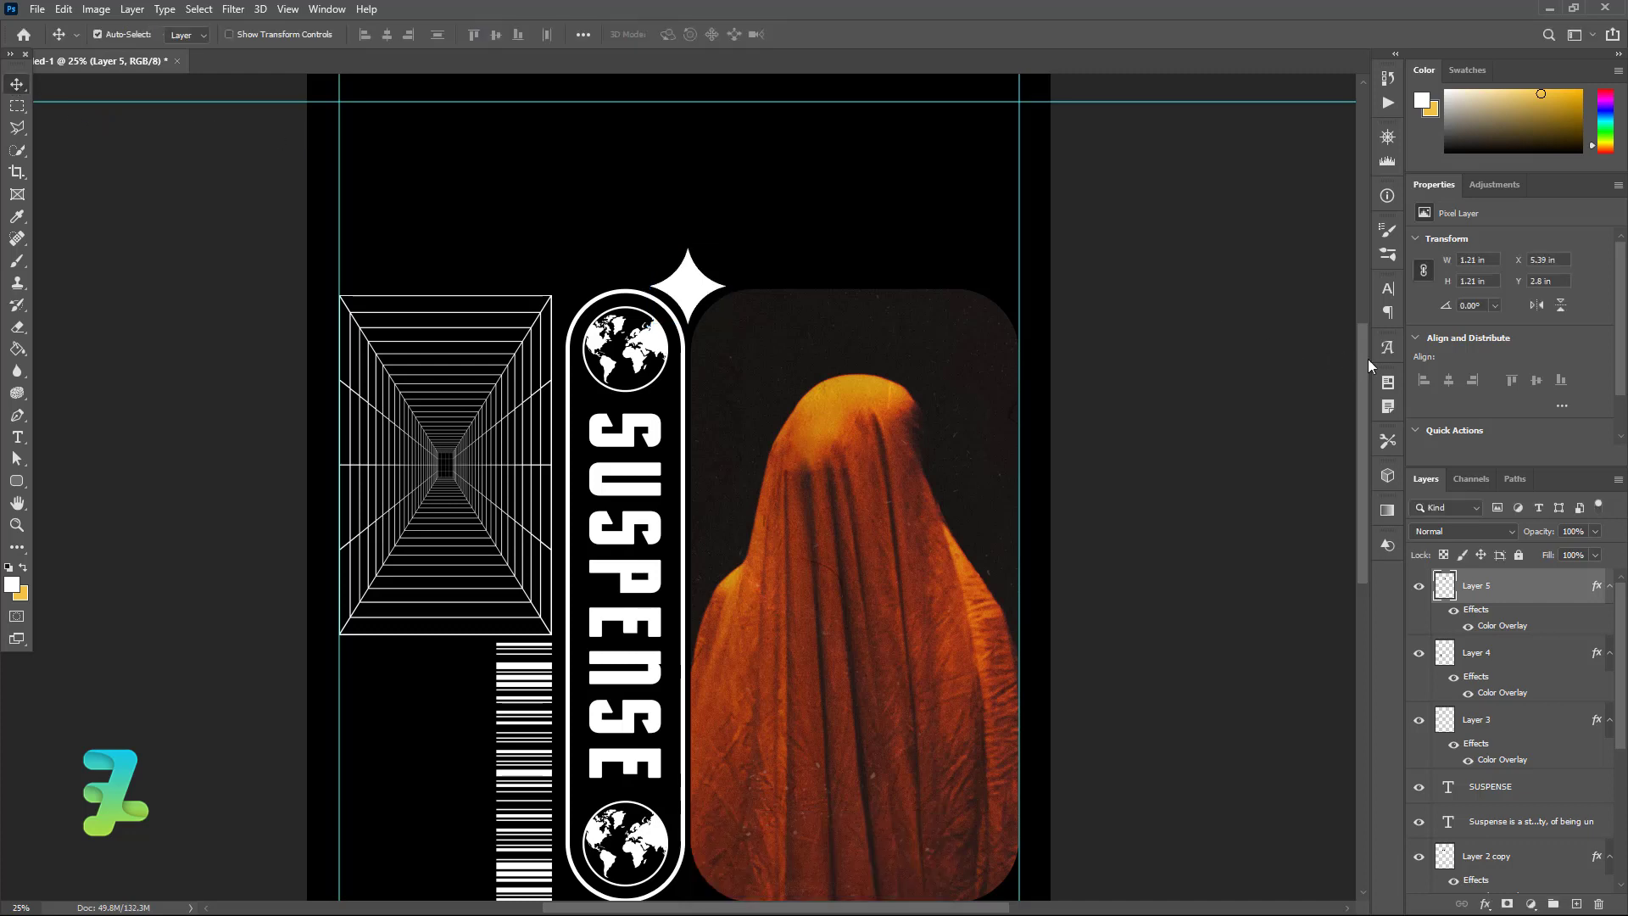
Step: Duplicate the star and move the copy down to the pill's bottom end
left_click_drag(1357, 340, 1362, 361)
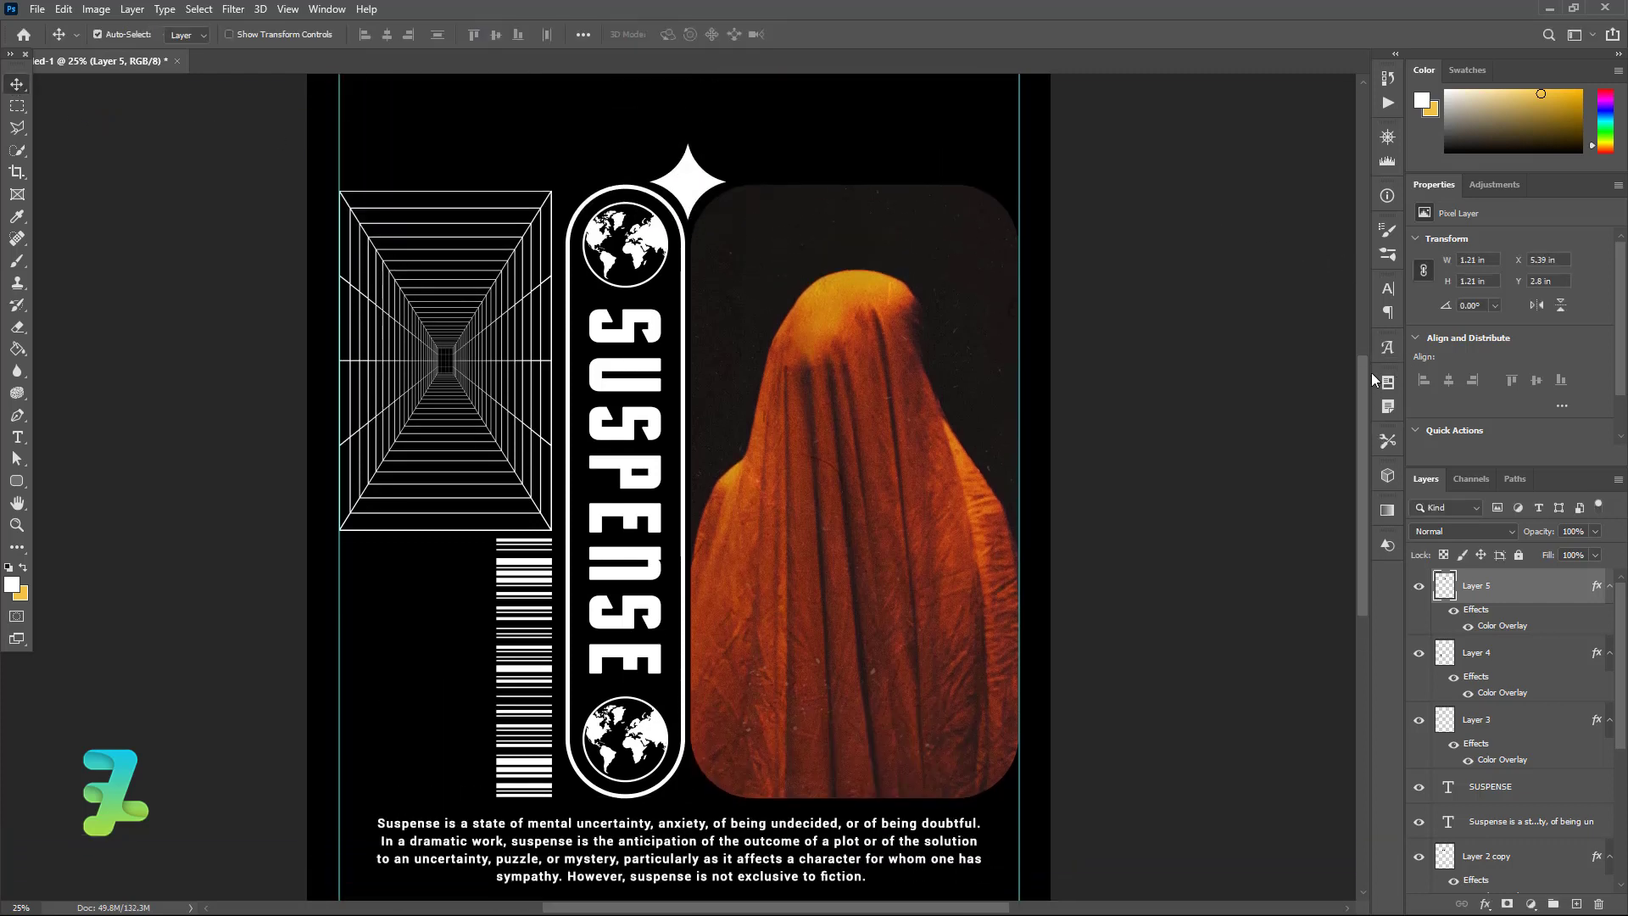
key("ctrl+j")
left_click_drag(687, 222, 684, 845)
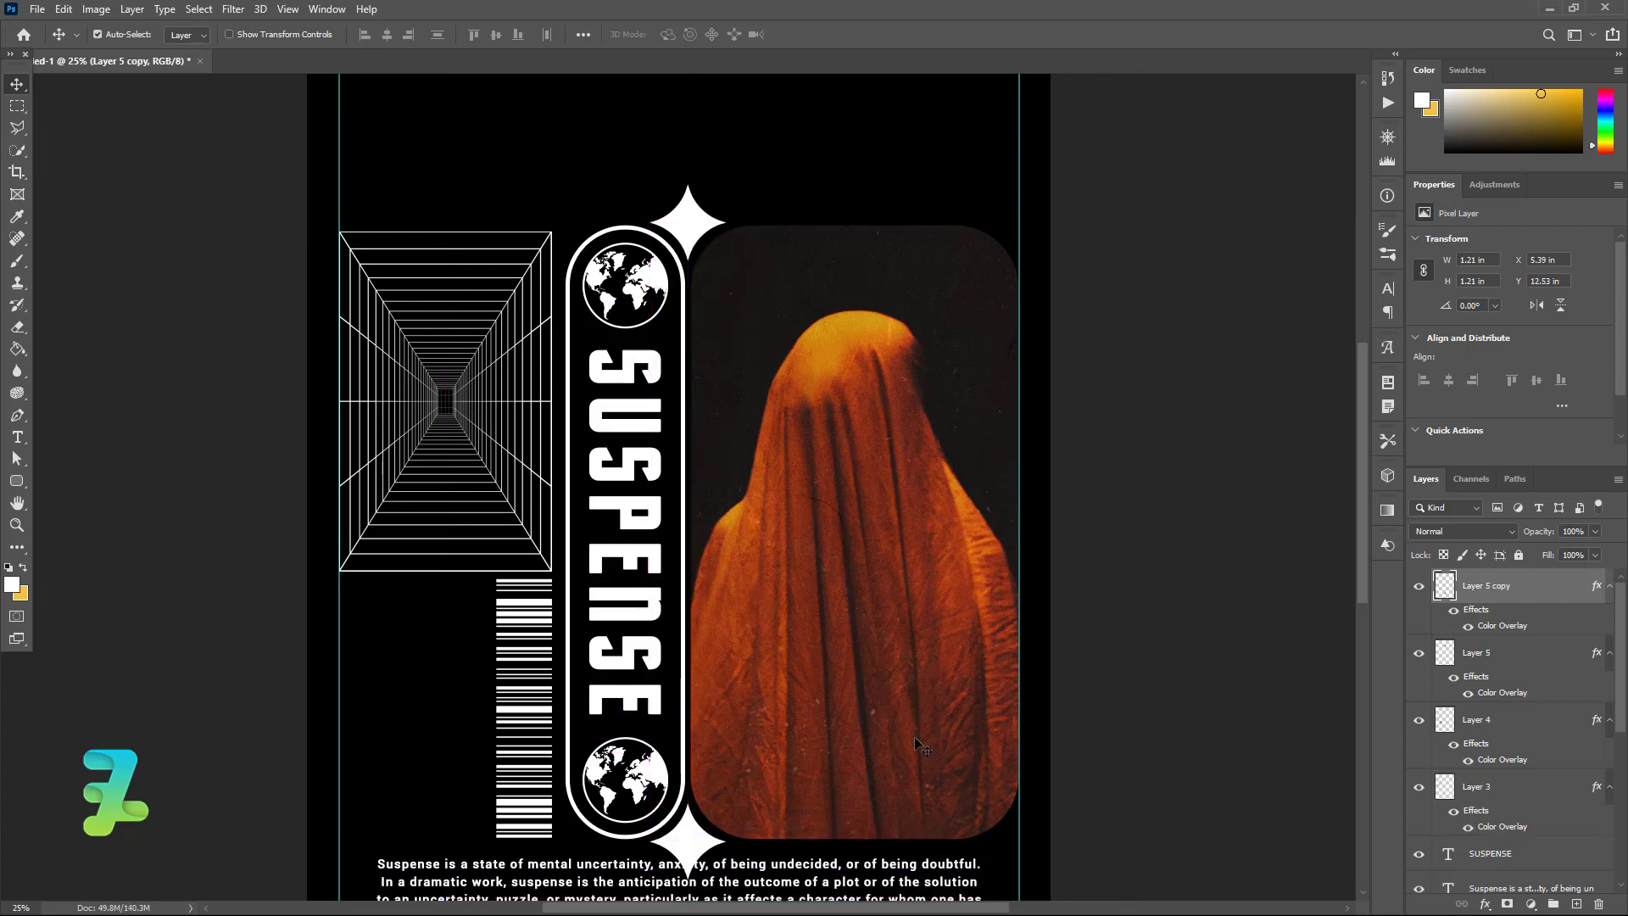
scroll(1357, 484, "down", 3)
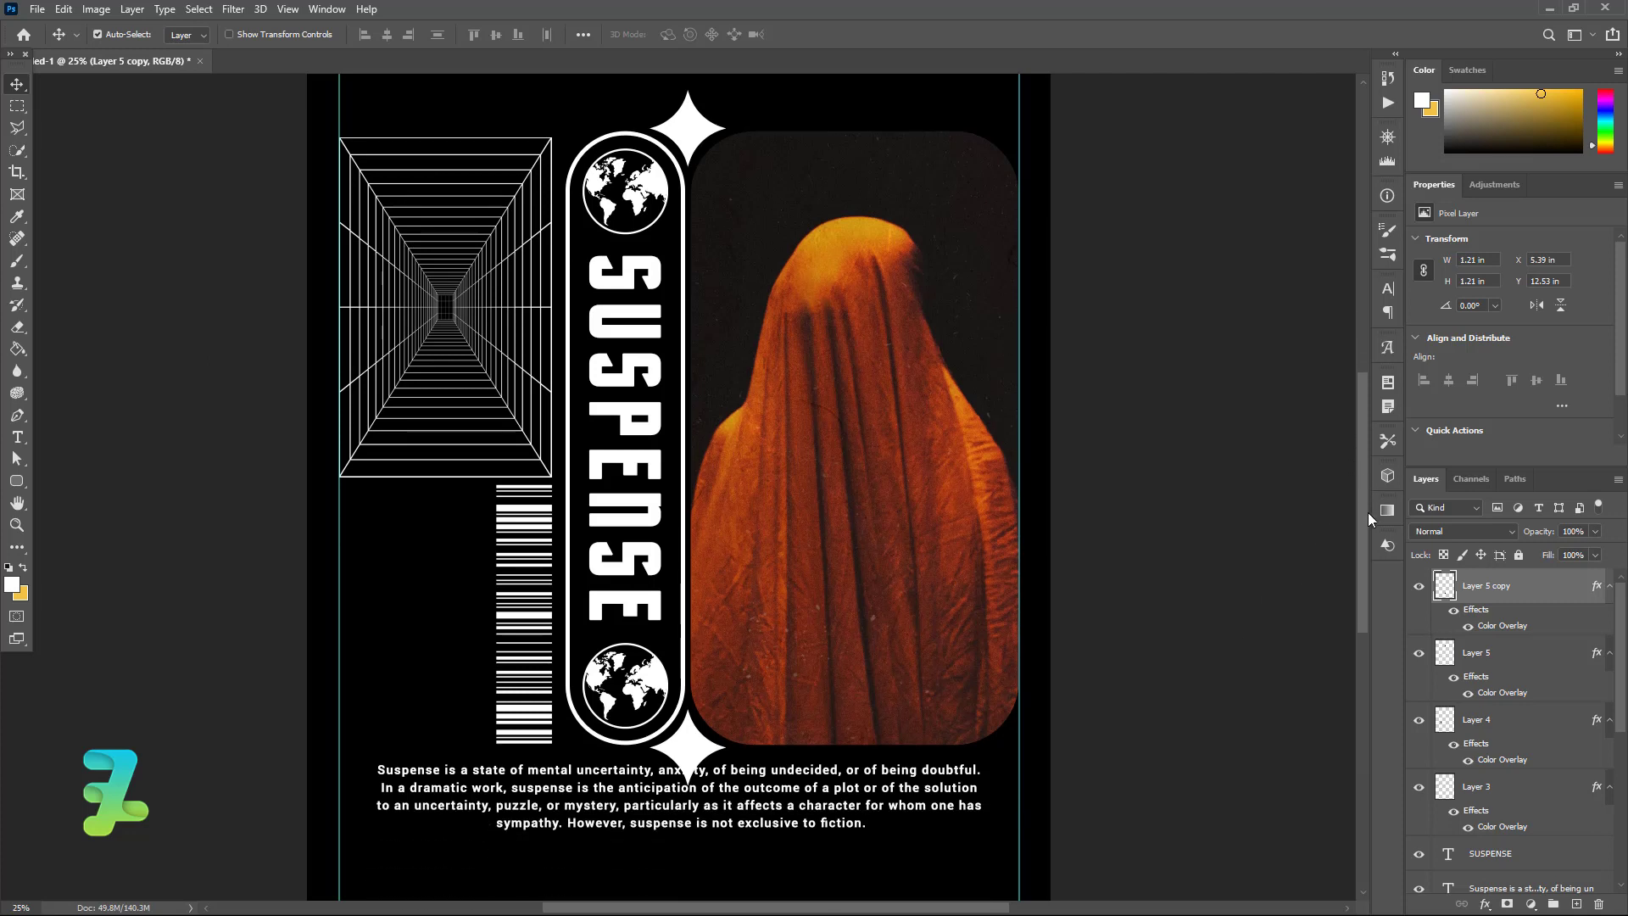
Step: Mask Layer 5 copy so the bottom sparkle's lower half is hidden
mouse_move(17, 105)
left_mouse_down()
mouse_move(56, 124)
mouse_move(67, 106)
left_mouse_up()
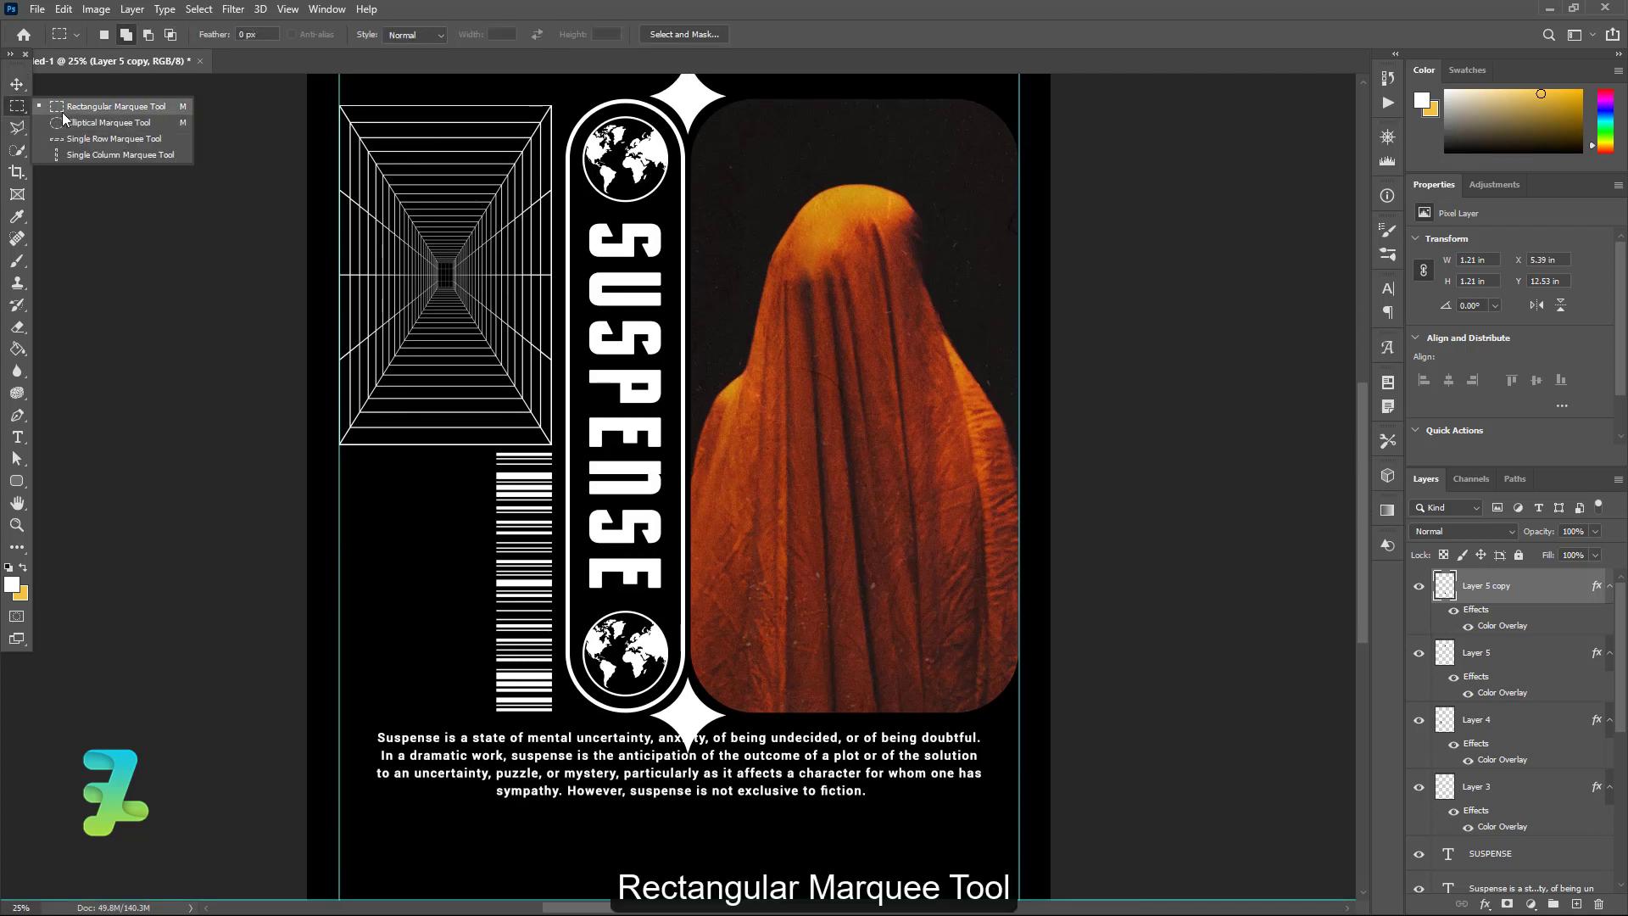
mouse_move(989, 866)
left_mouse_down()
mouse_move(718, 811)
mouse_move(521, 716)
left_mouse_up()
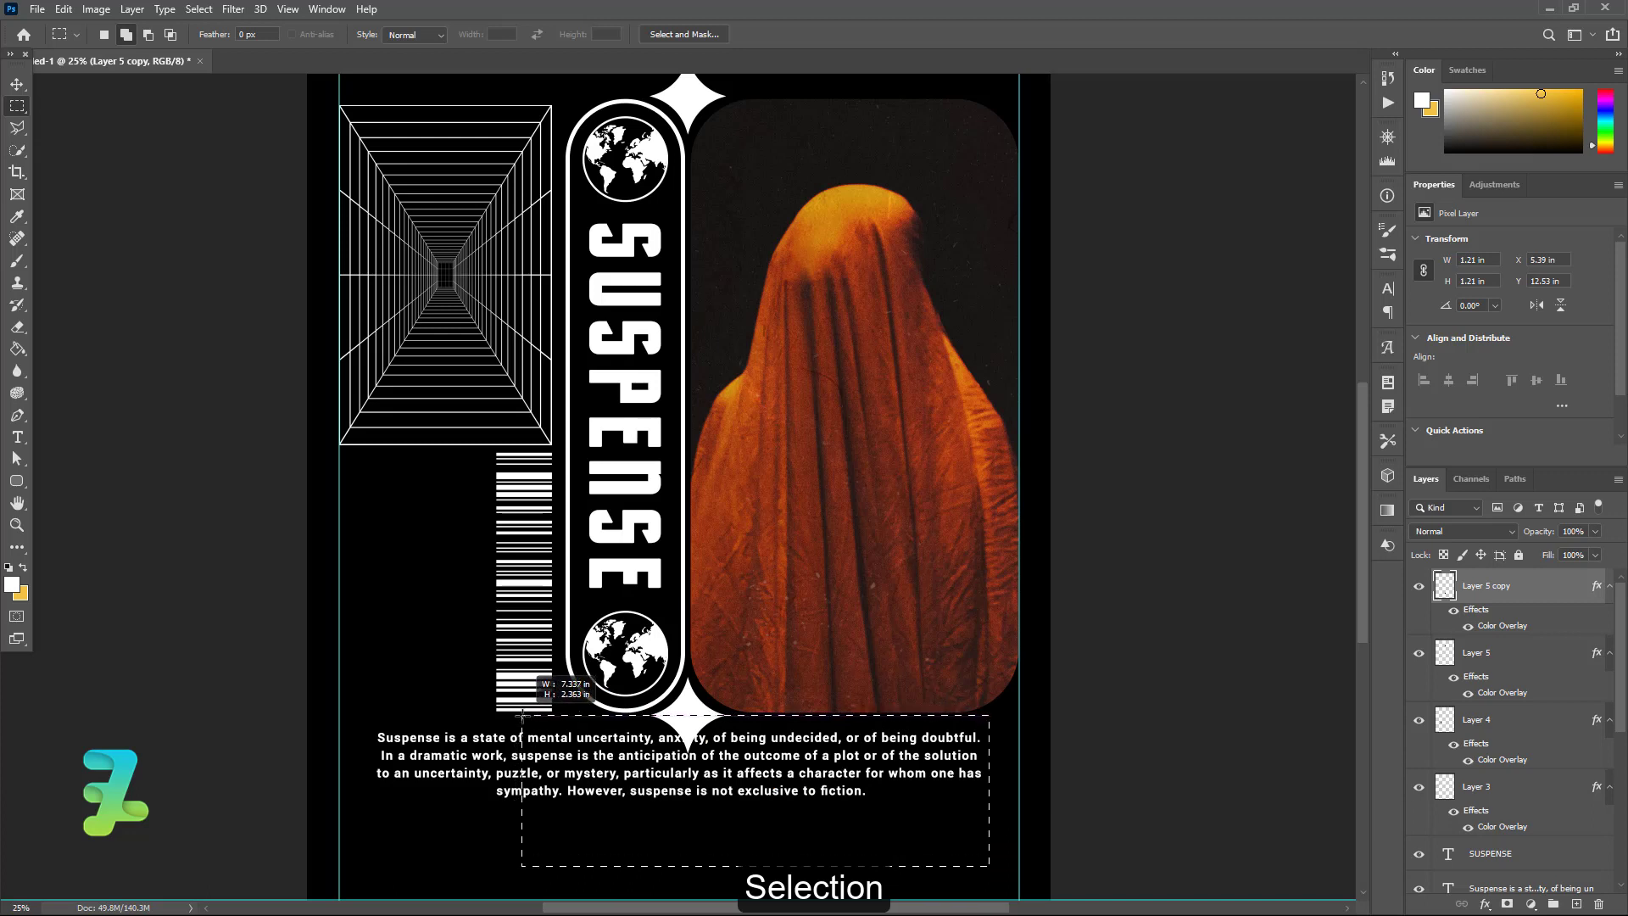
left_click(1507, 902)
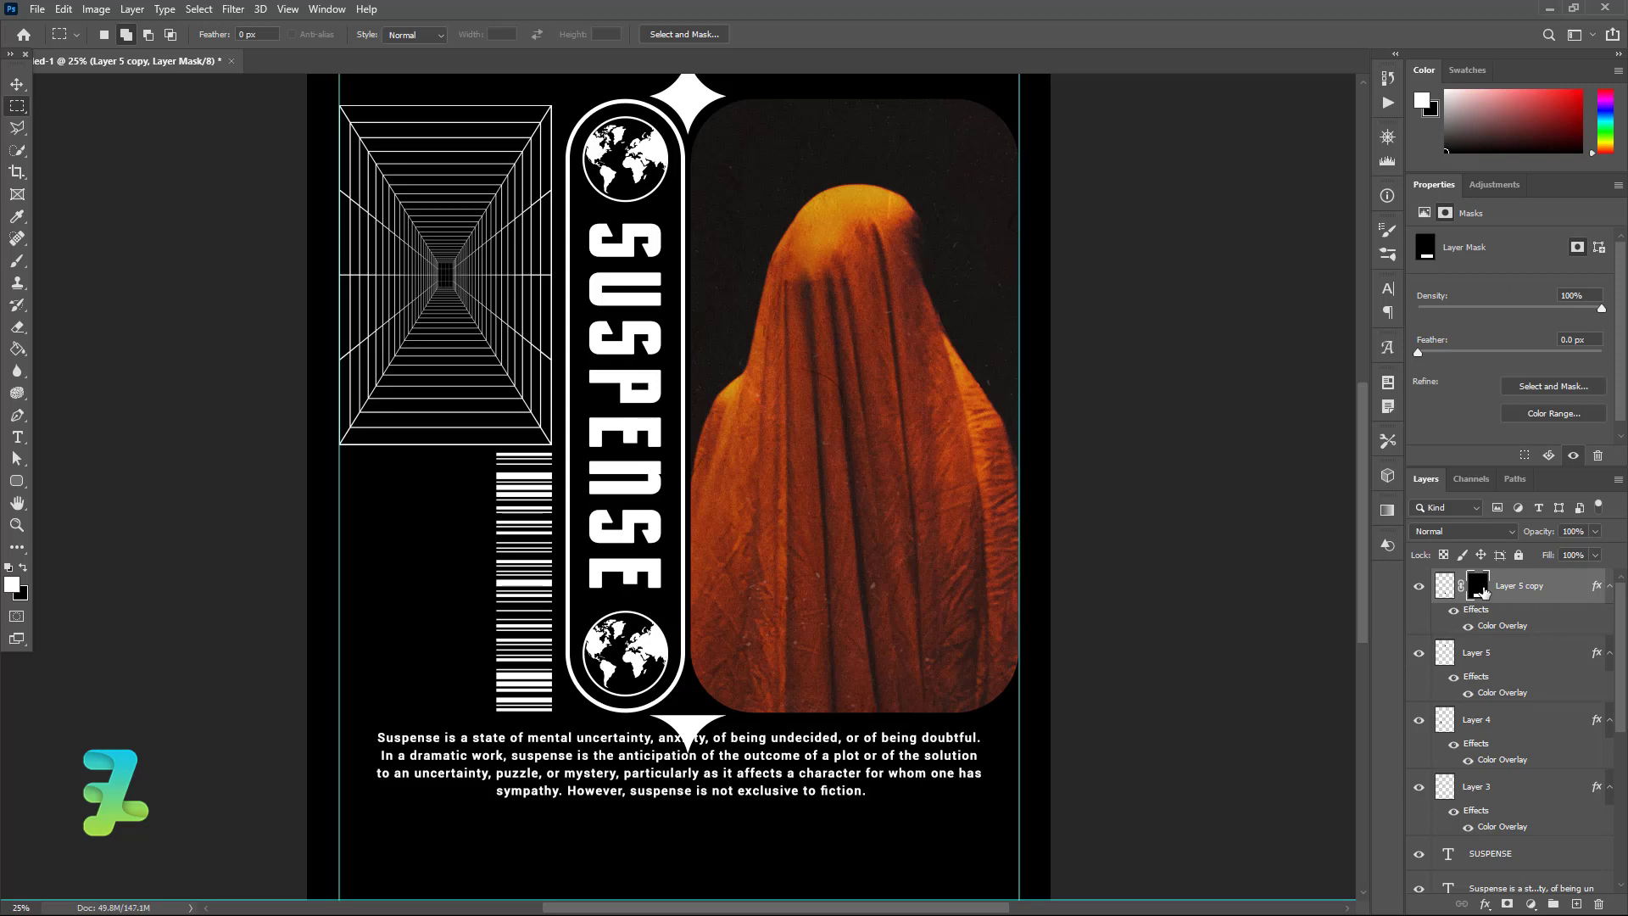
key("ctrl+i")
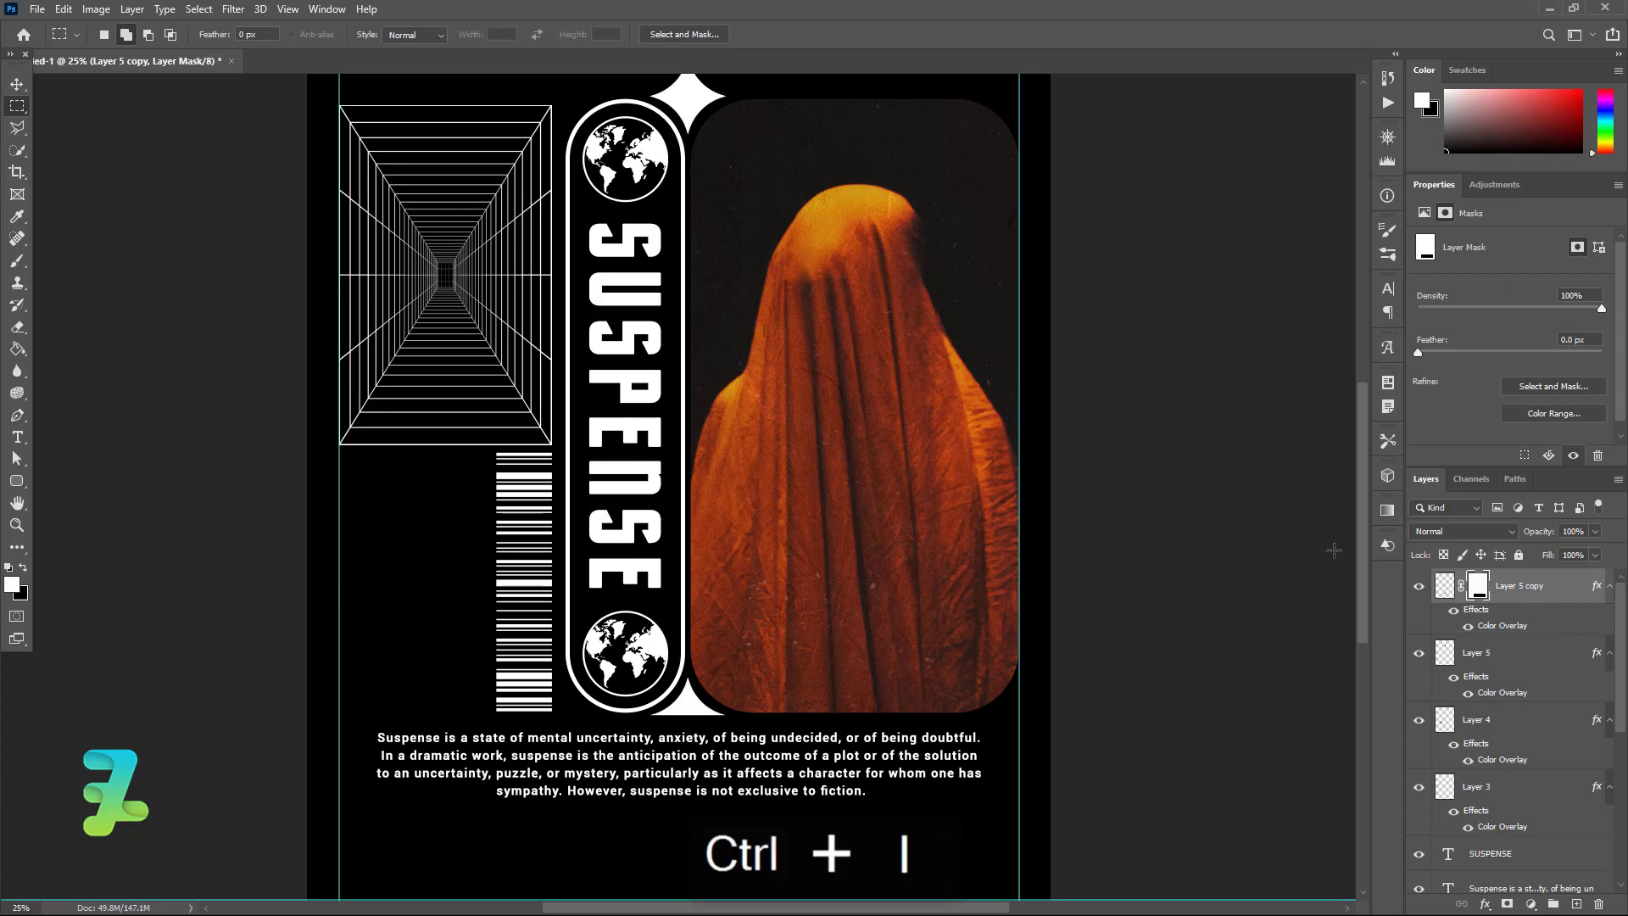
Step: Marquee-select the area above the top sparkle's middle
mouse_move(1358, 539)
left_mouse_down()
mouse_move(1365, 478)
mouse_move(1367, 522)
mouse_move(1365, 479)
mouse_move(1345, 469)
left_mouse_up()
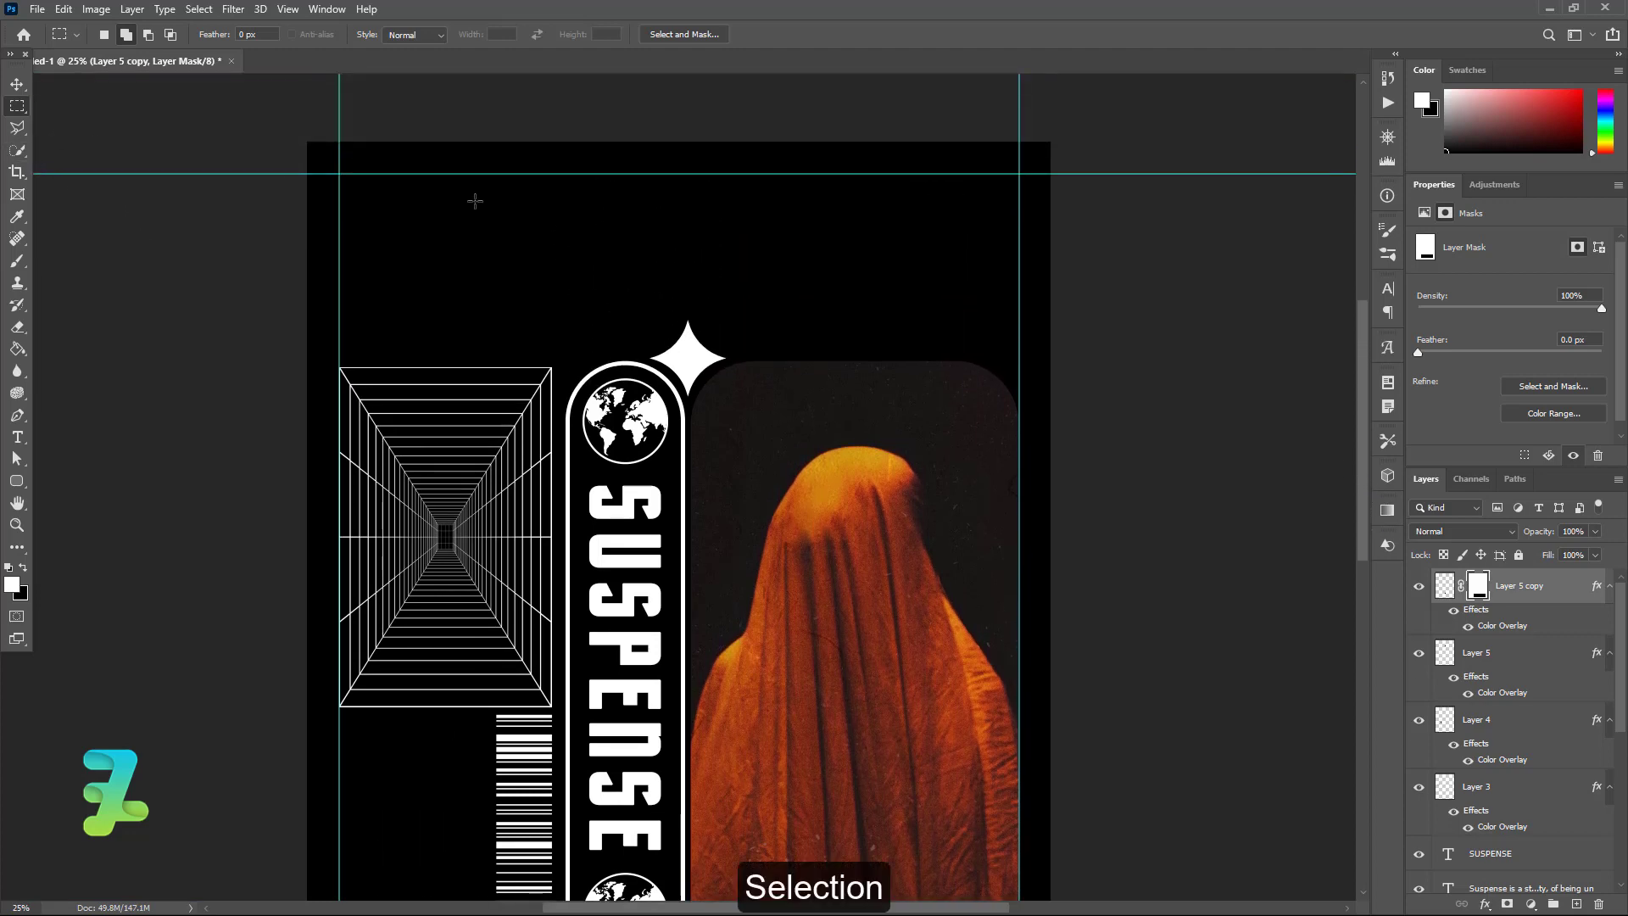
left_click_drag(481, 201, 1029, 359)
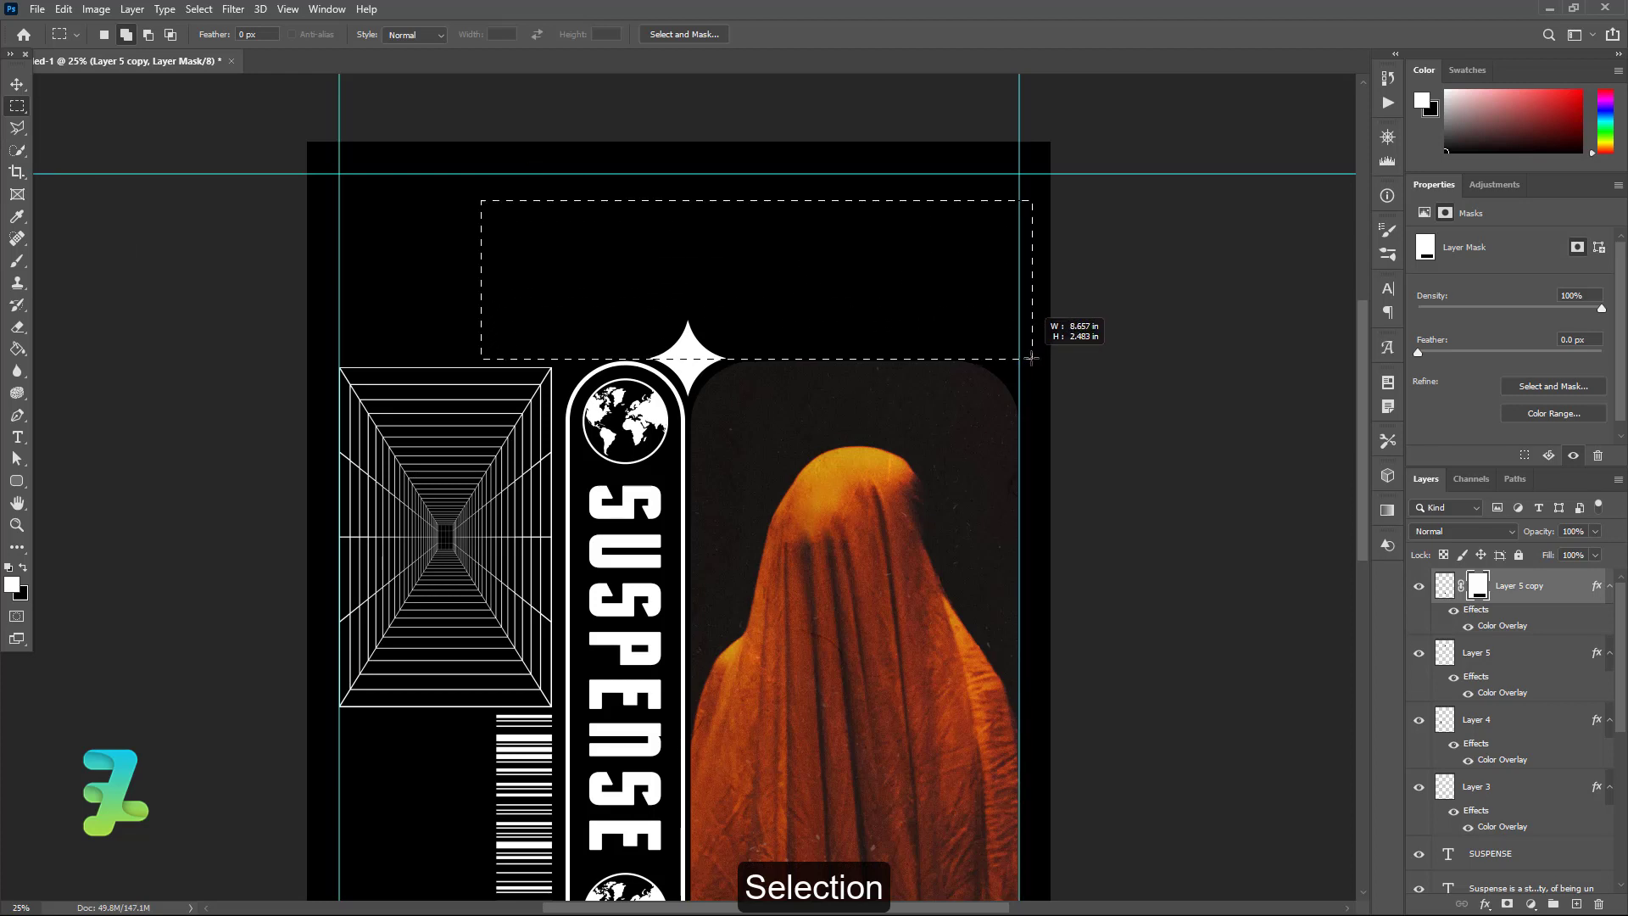
left_click_drag(1033, 359, 1033, 356)
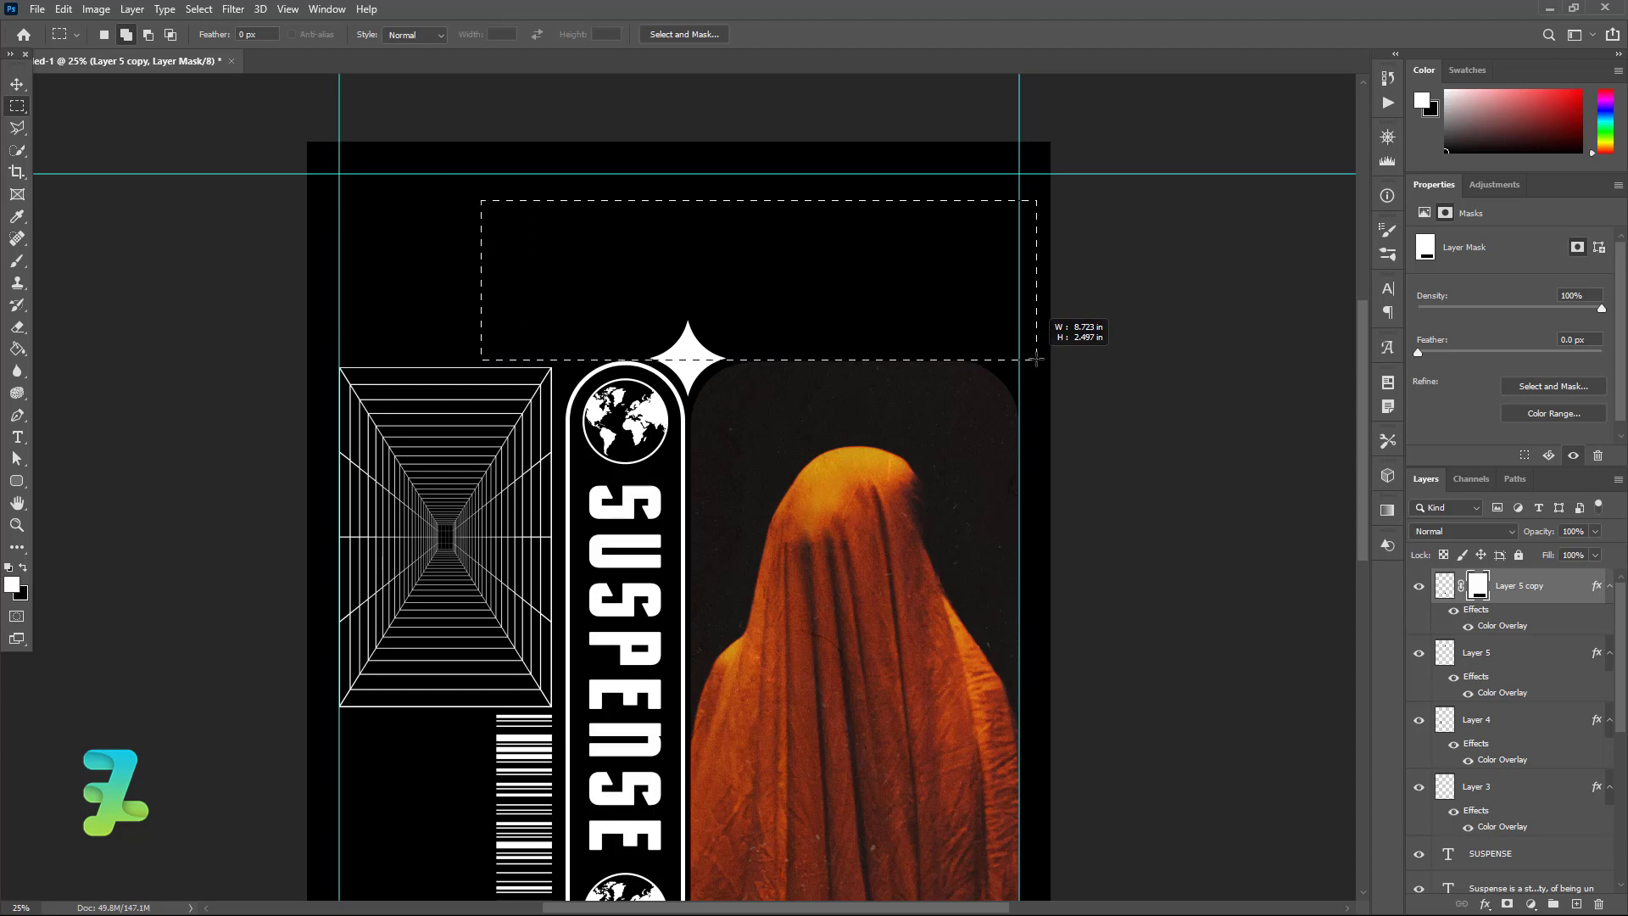
left_click_drag(1036, 359, 1038, 357)
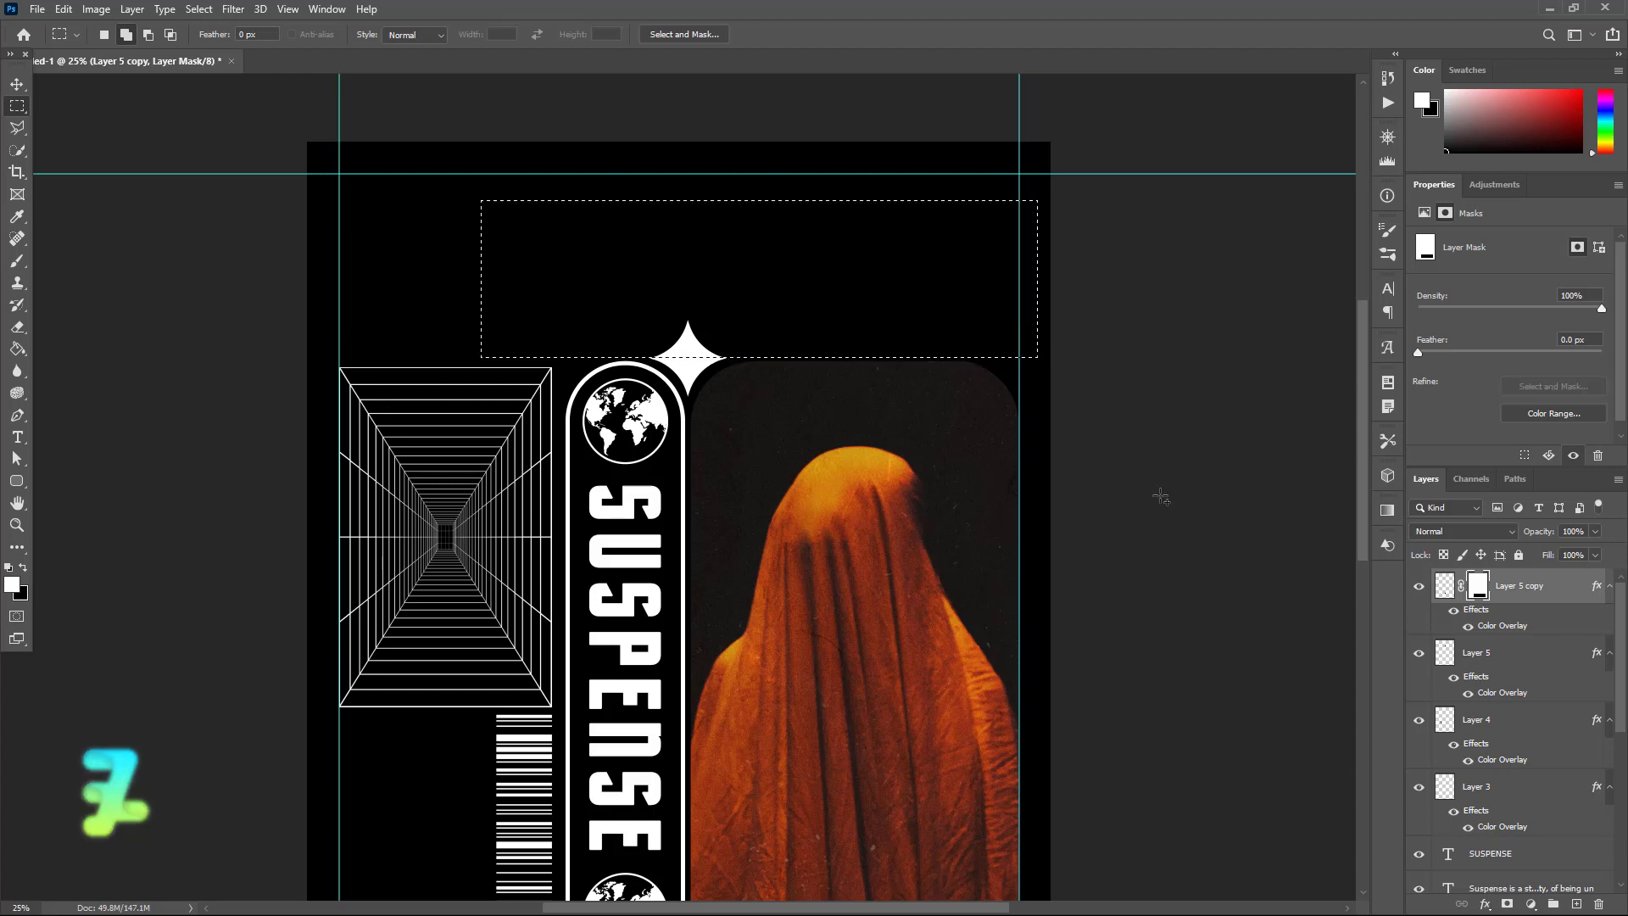
Step: Mask the top sparkle to its lower half and move a copy to the photo's top-right corner
left_click(1518, 653)
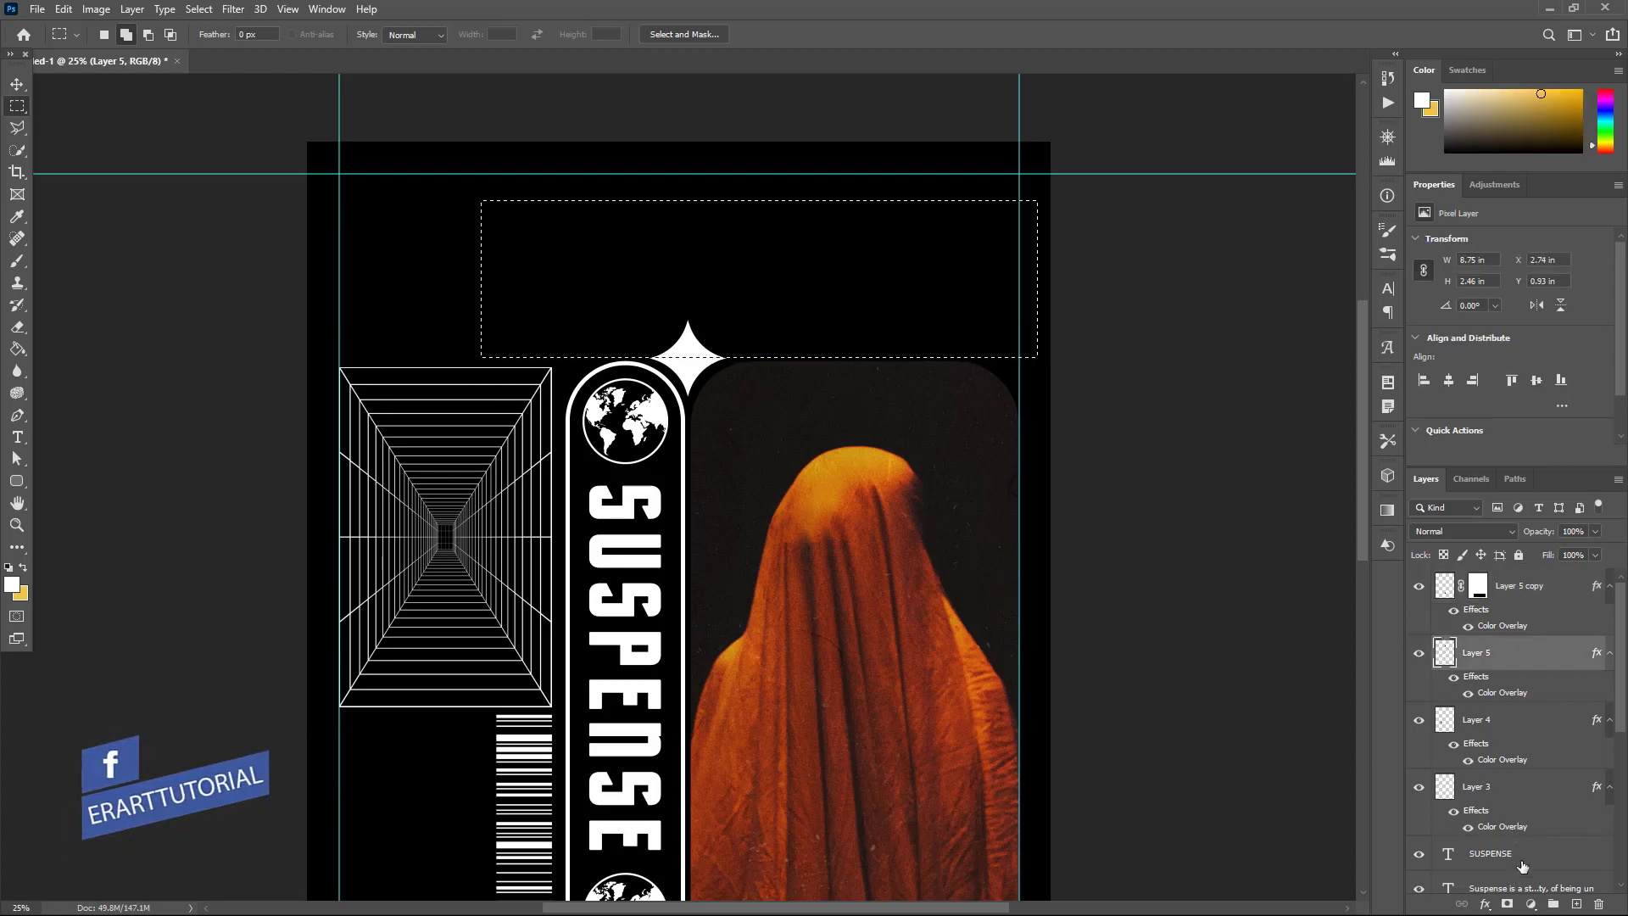
left_click(1508, 904)
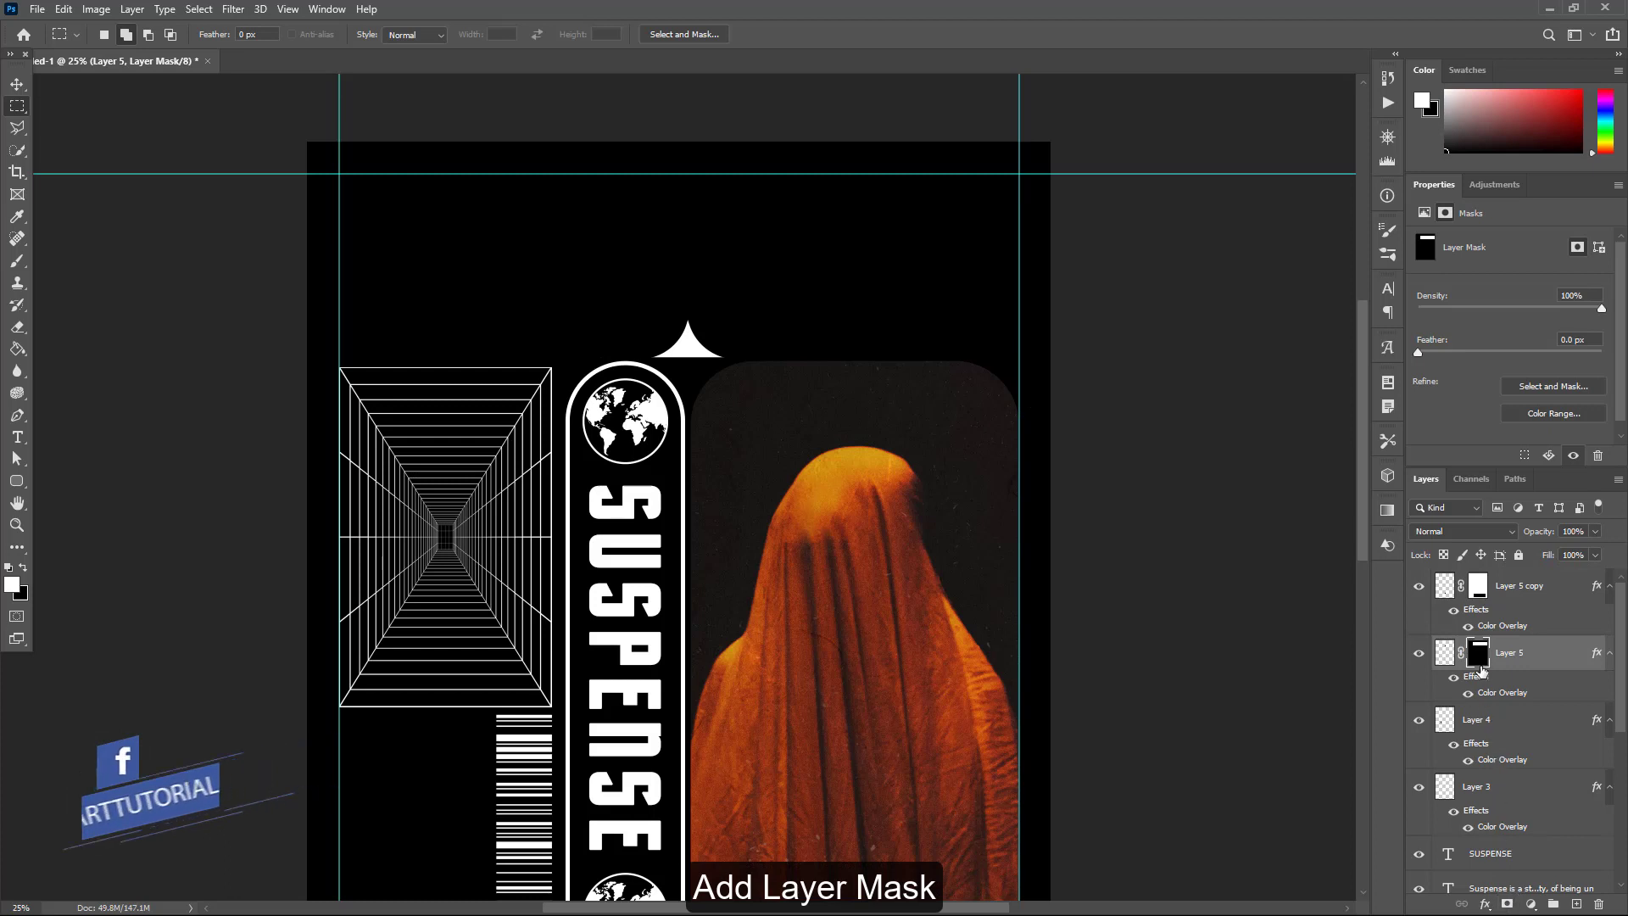
key("ctrl+i")
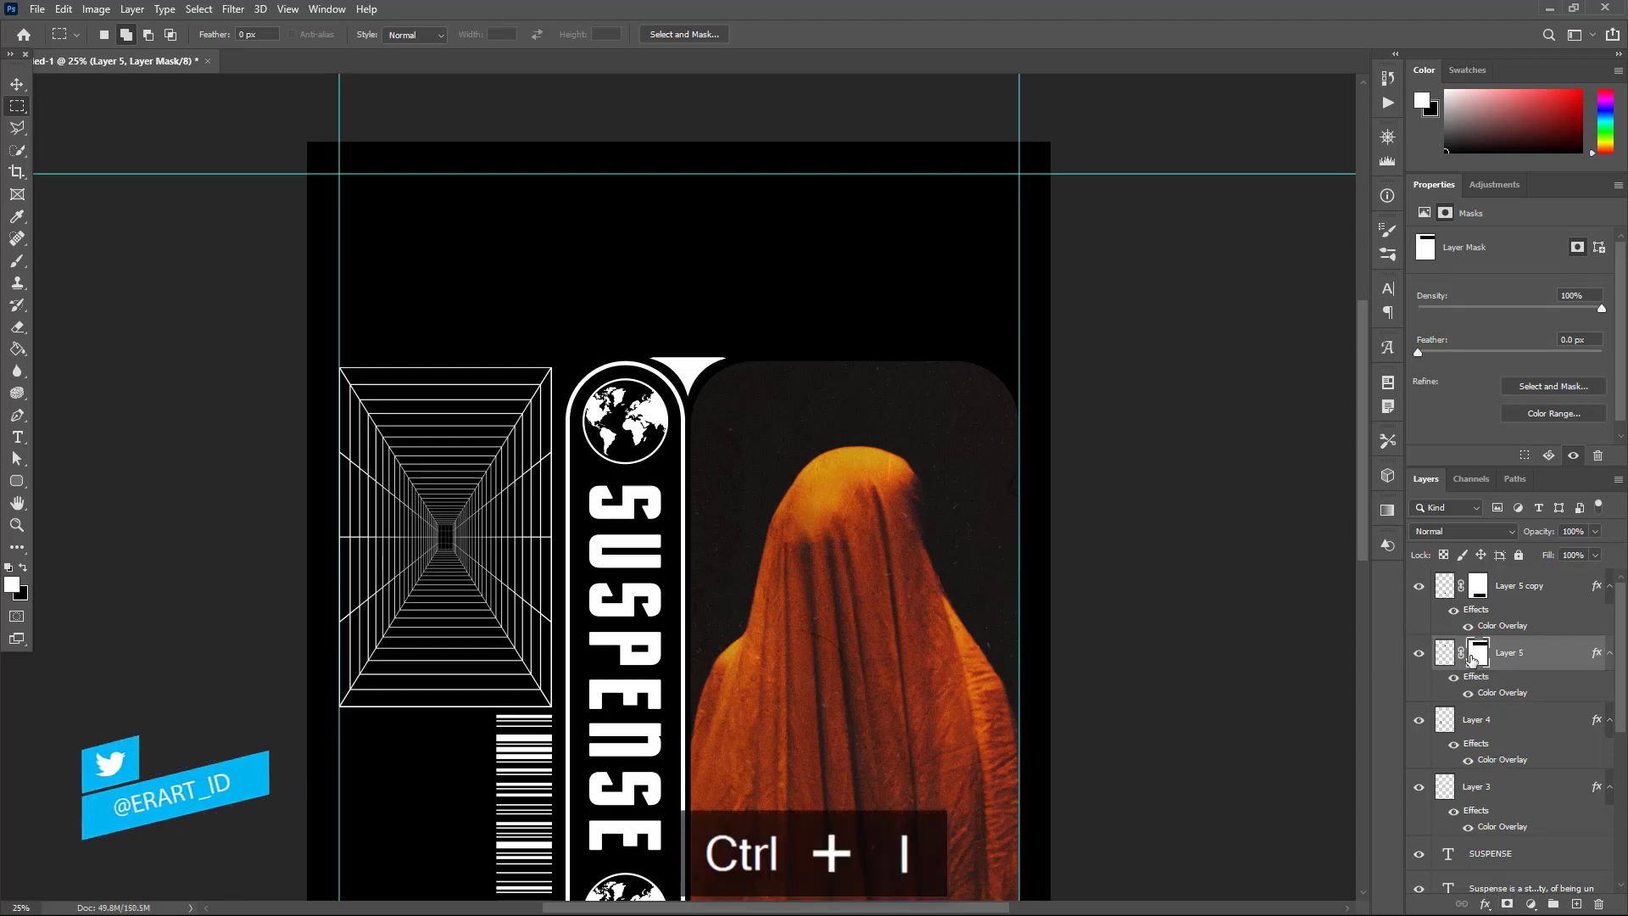
key("ctrl+j")
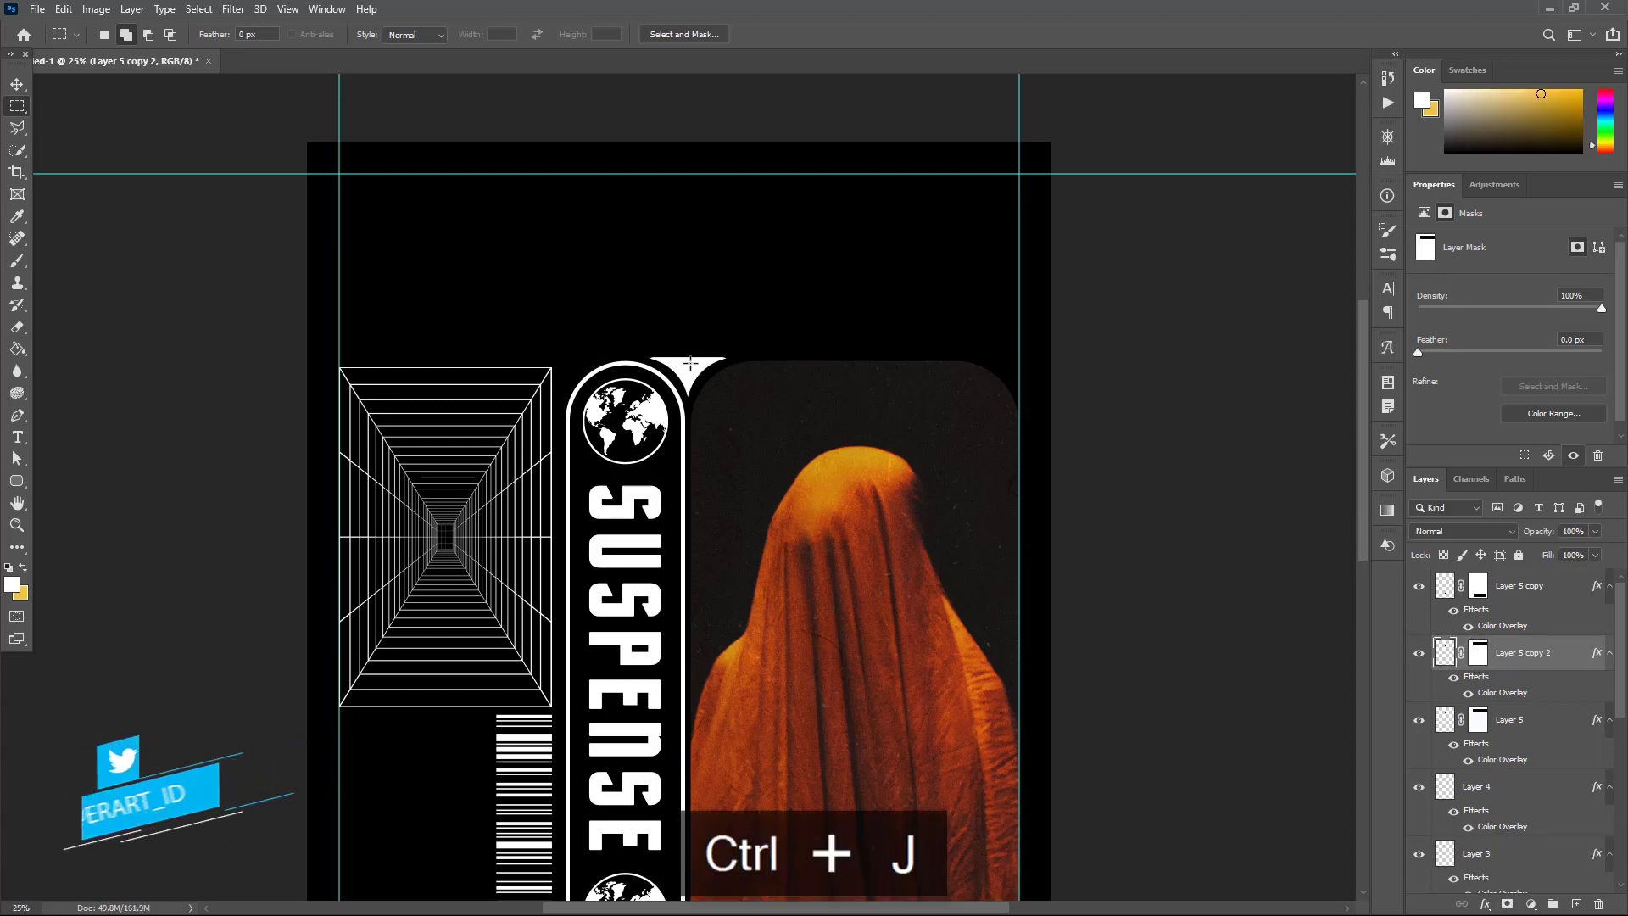
left_click(15, 85)
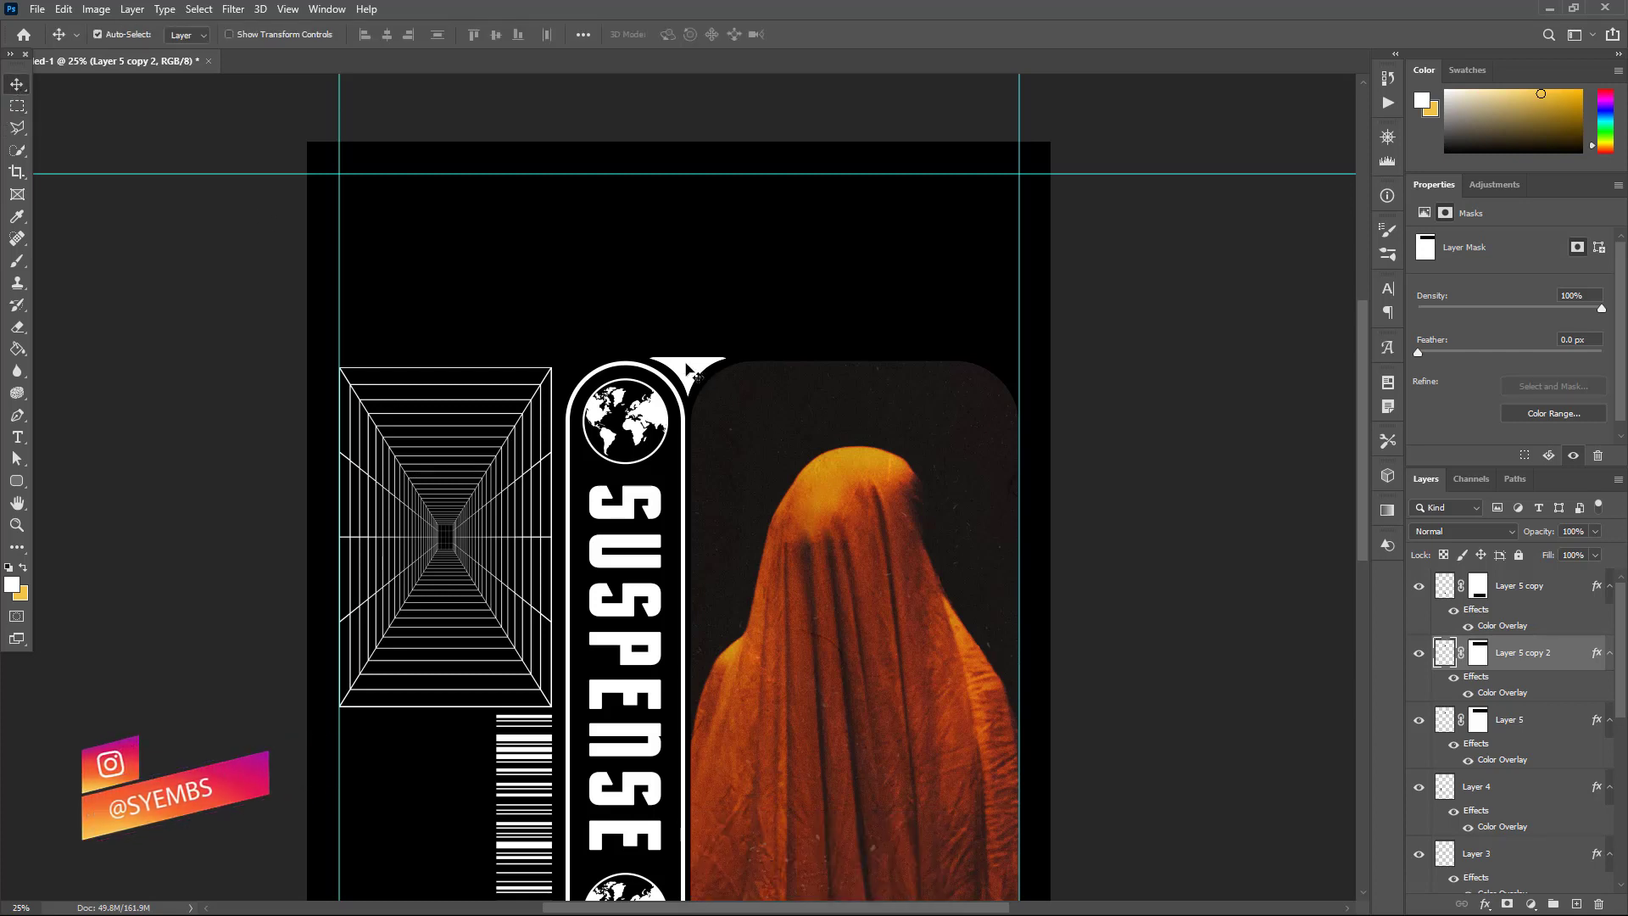
mouse_move(728, 374)
left_mouse_down()
mouse_move(1005, 374)
mouse_move(1045, 447)
mouse_move(1024, 517)
left_mouse_up()
Step: Paint the copy's mask black to hide the sparkle past the photo's right edge
key("m")
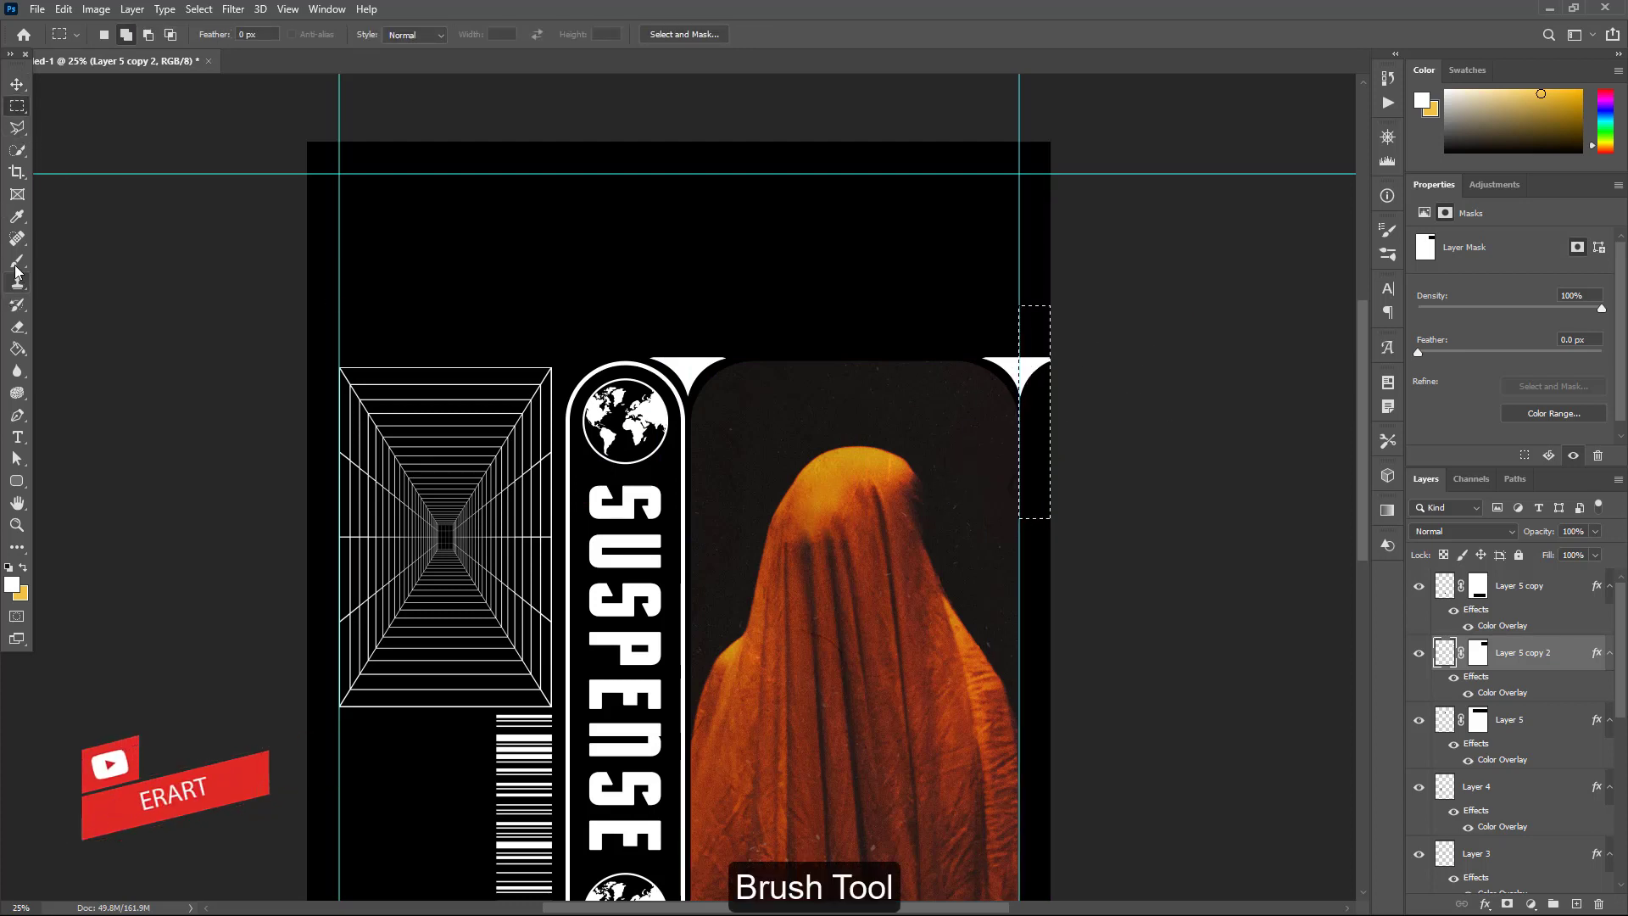
left_click(15, 268)
left_click(123, 35)
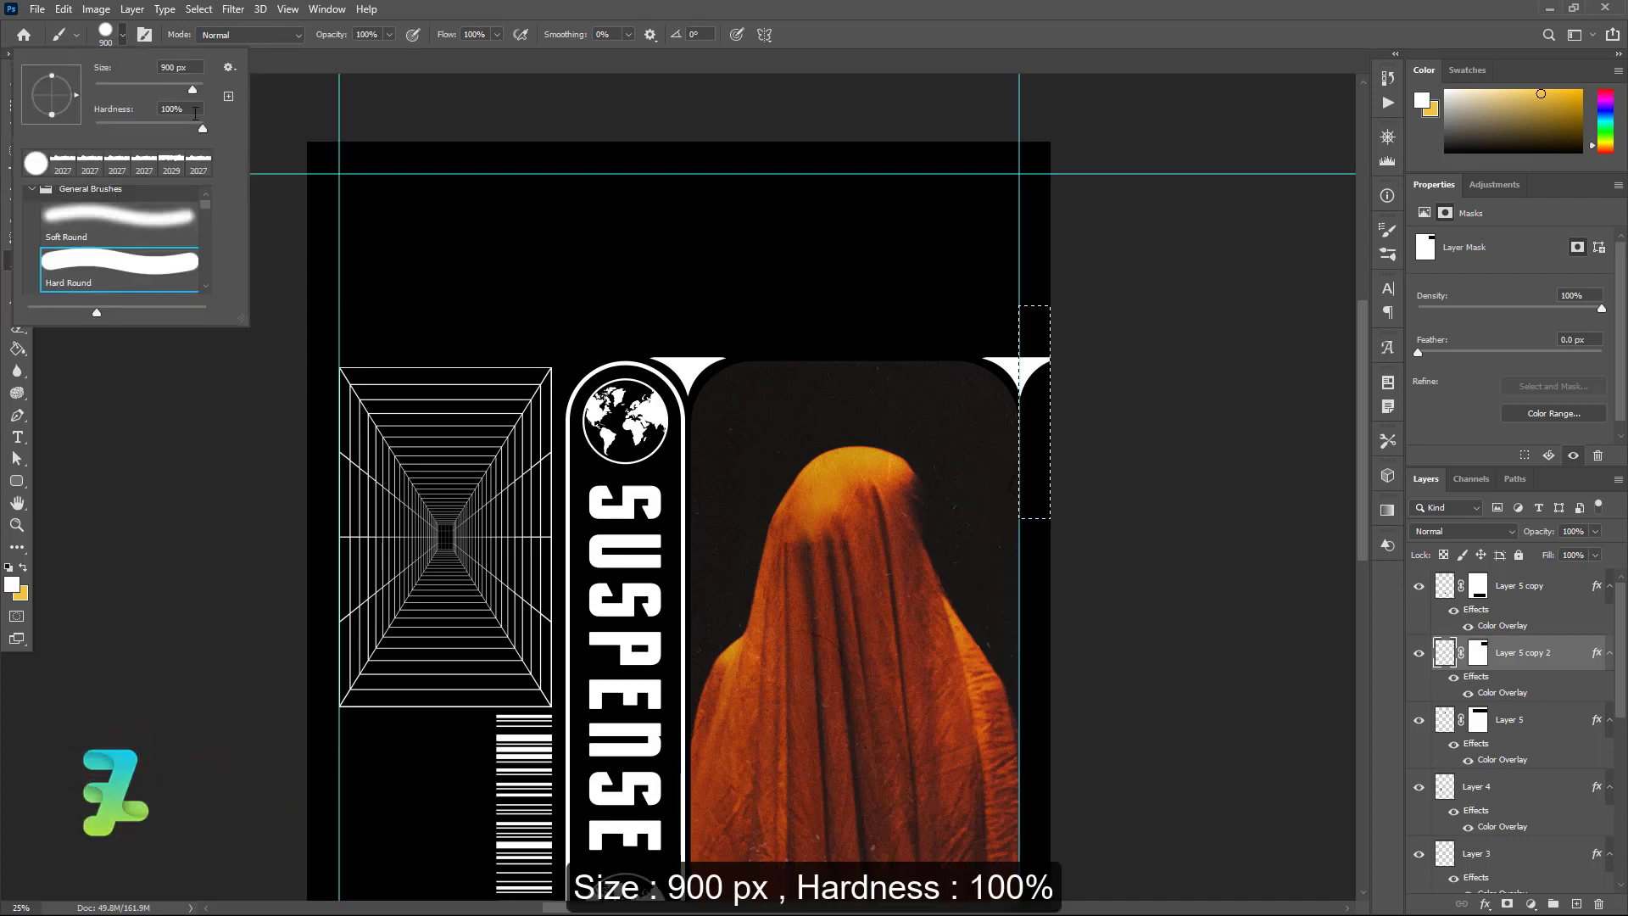
left_click(126, 37)
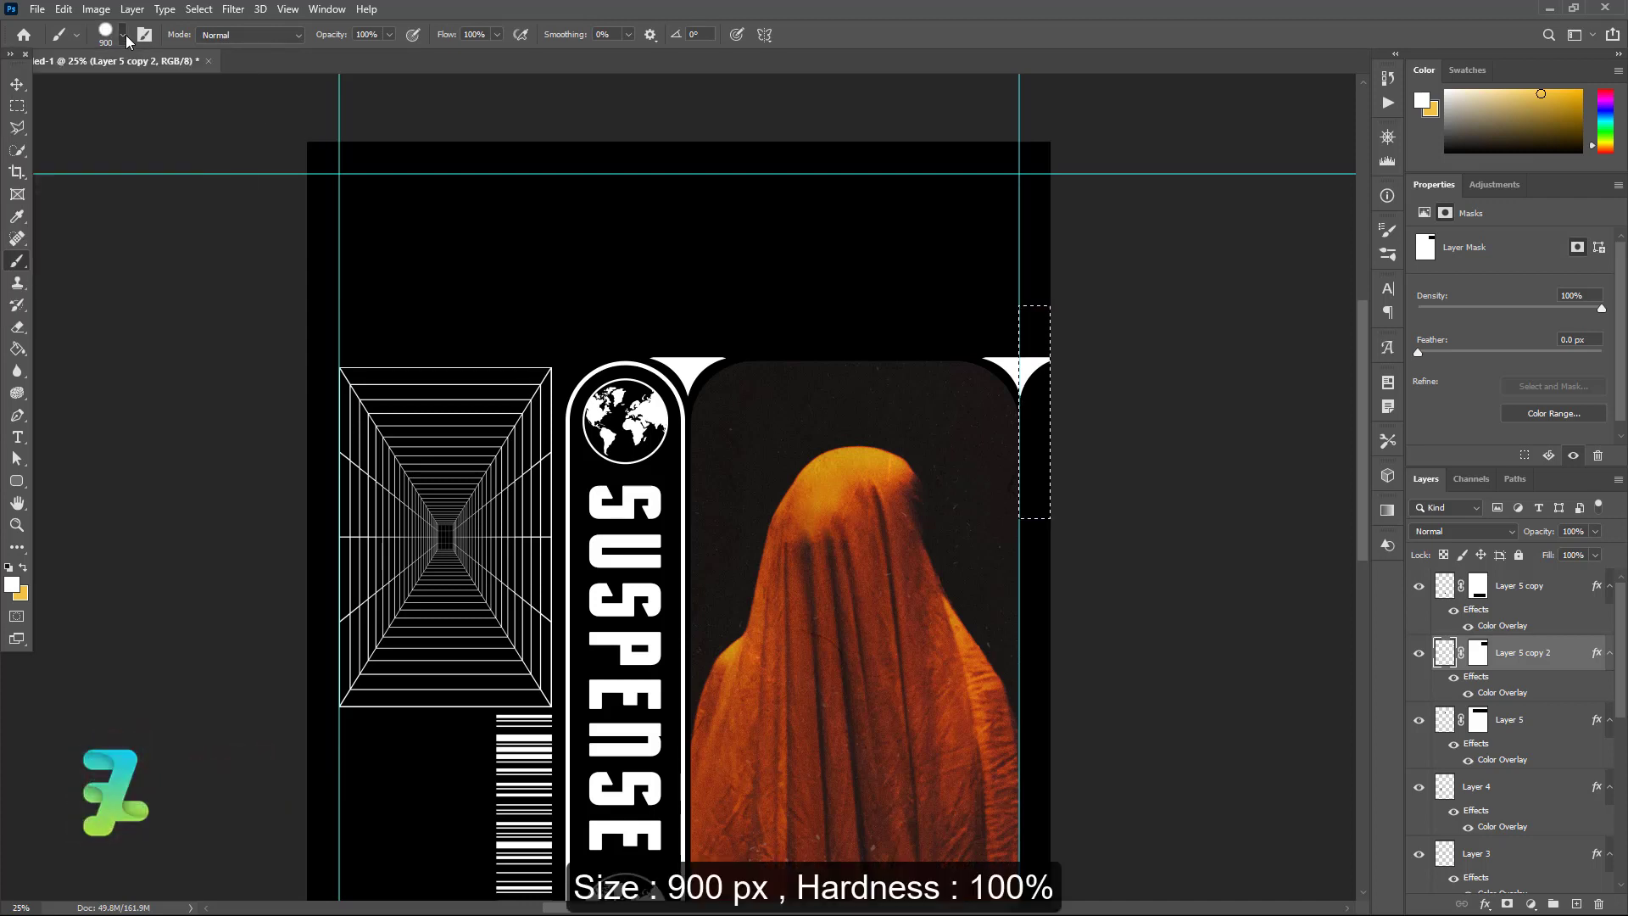
left_click(1479, 652)
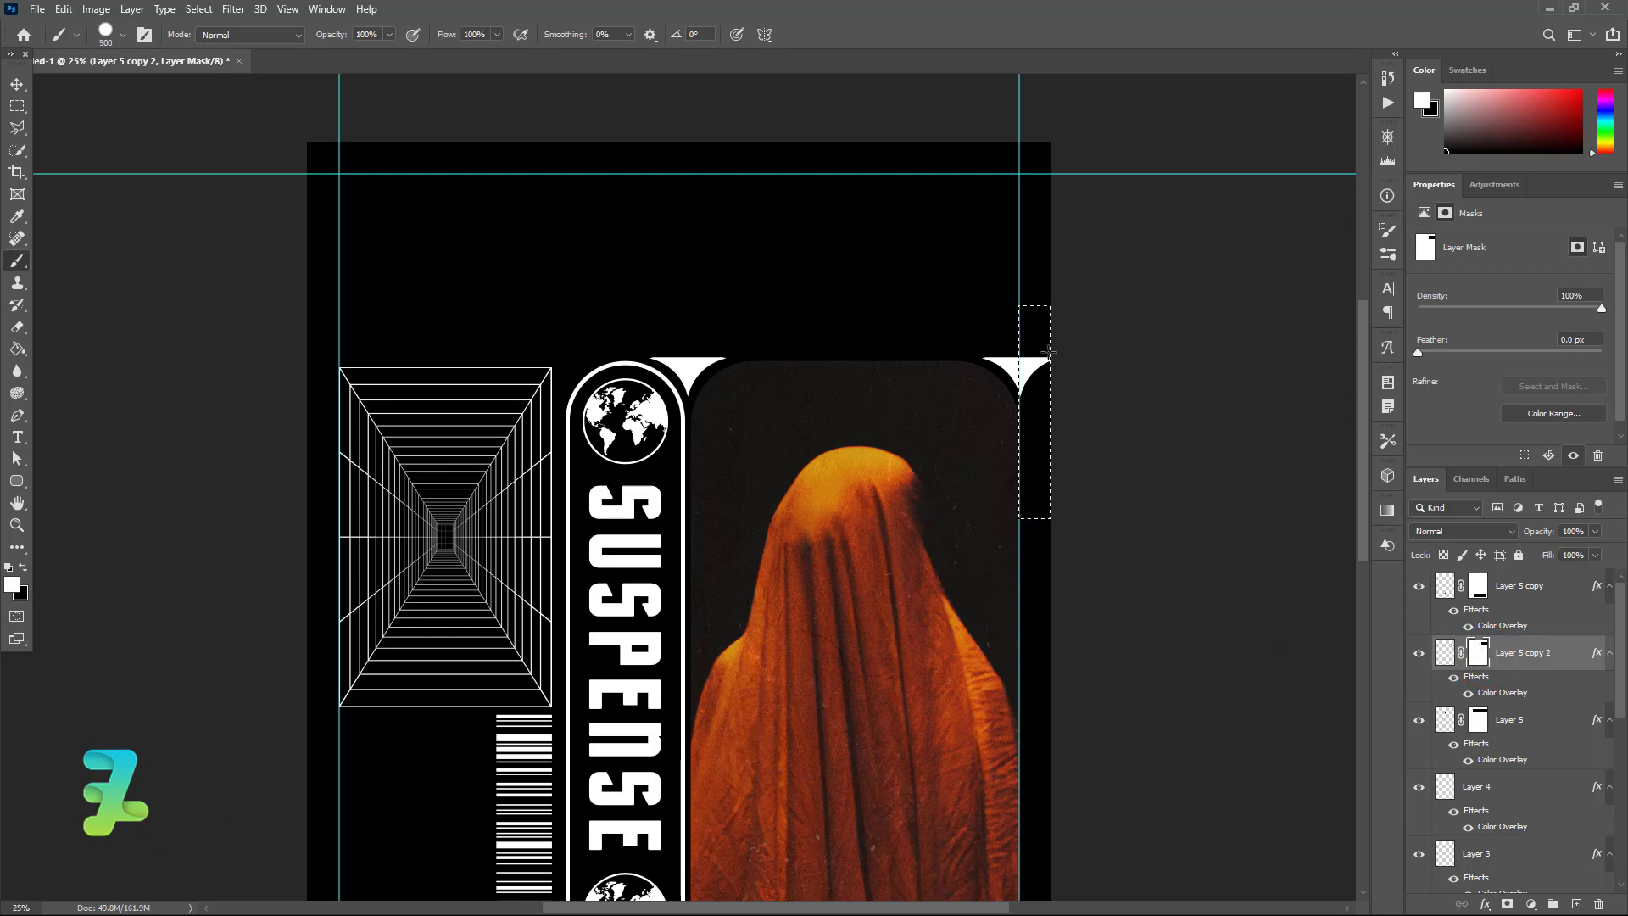
left_click(12, 583)
left_click(1452, 521)
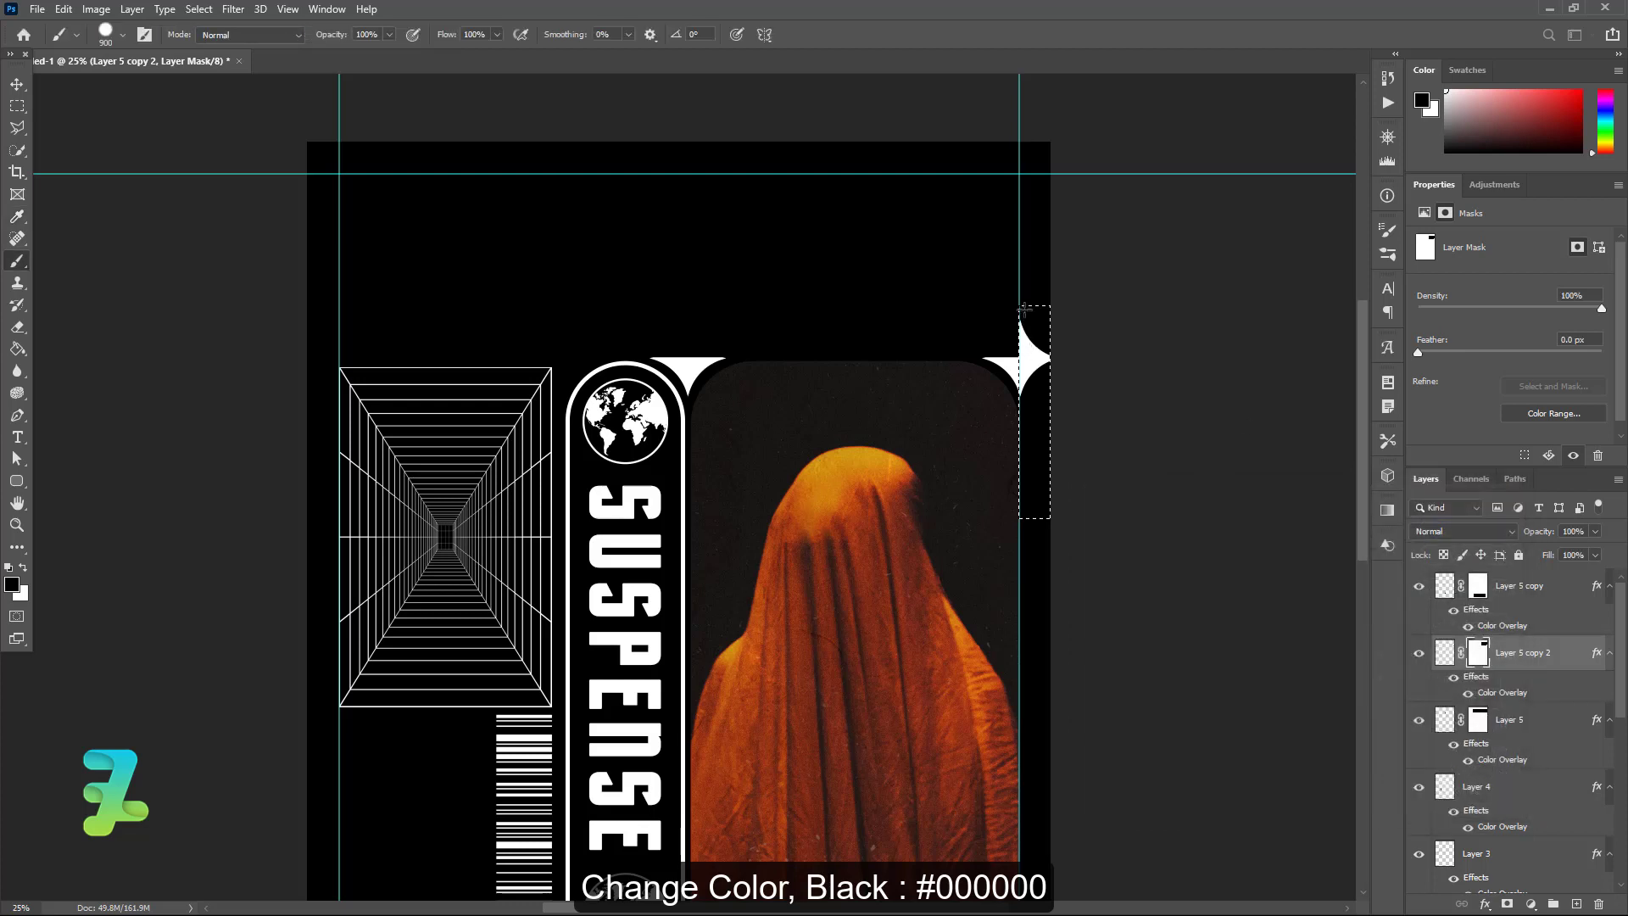
left_click_drag(1023, 310, 1021, 449)
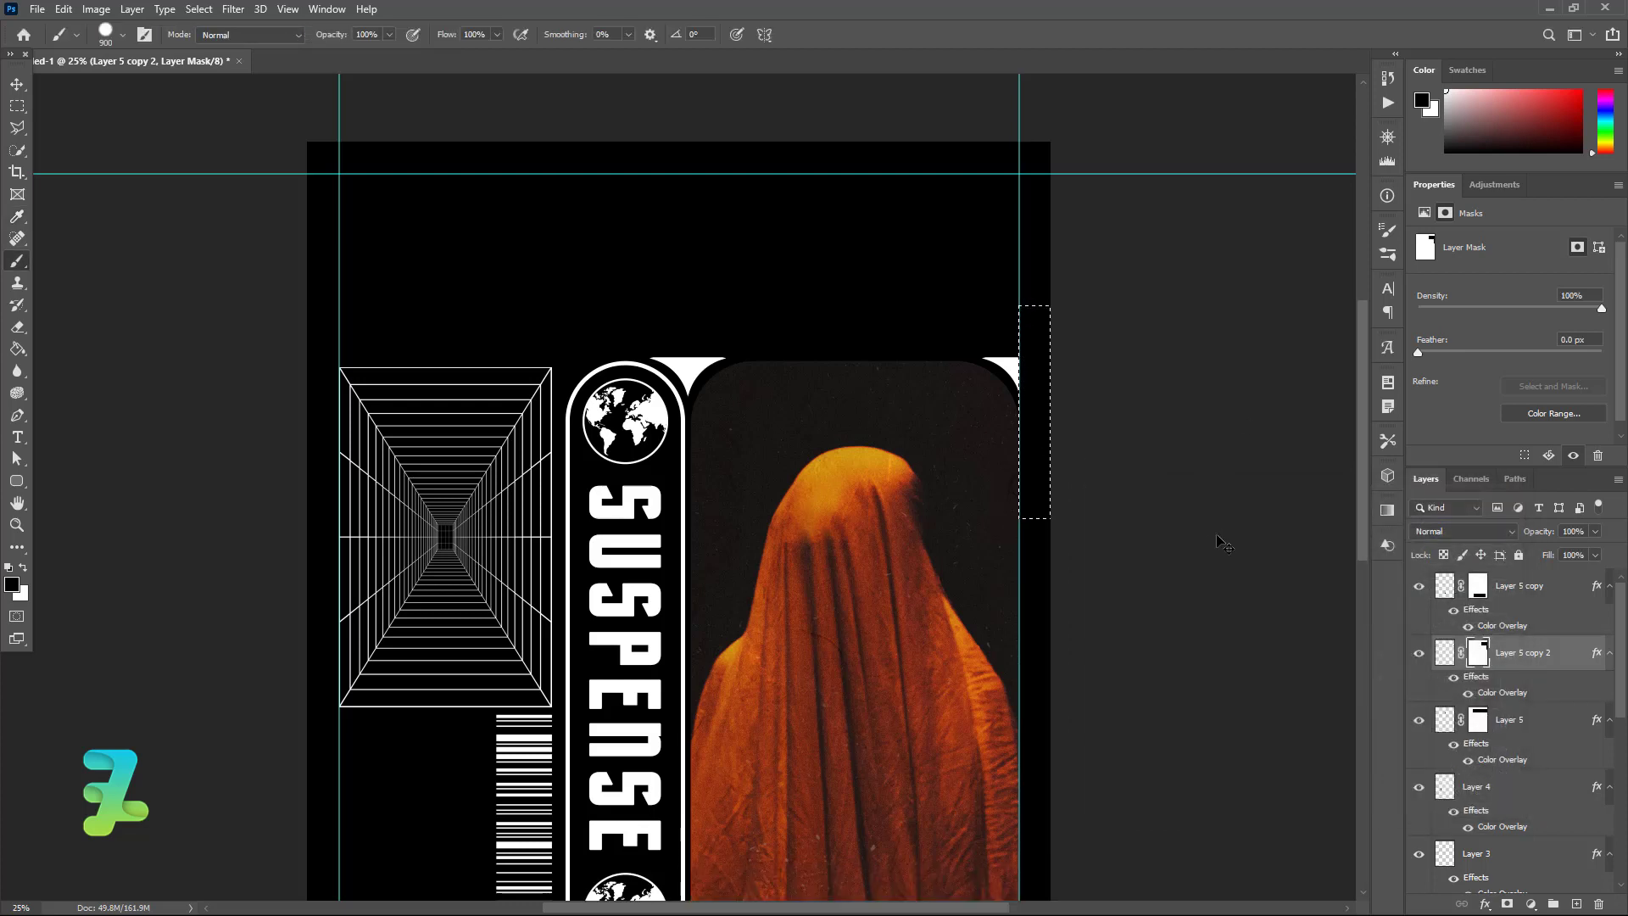
key("ctrl+d")
left_click_drag(1361, 435, 1376, 526)
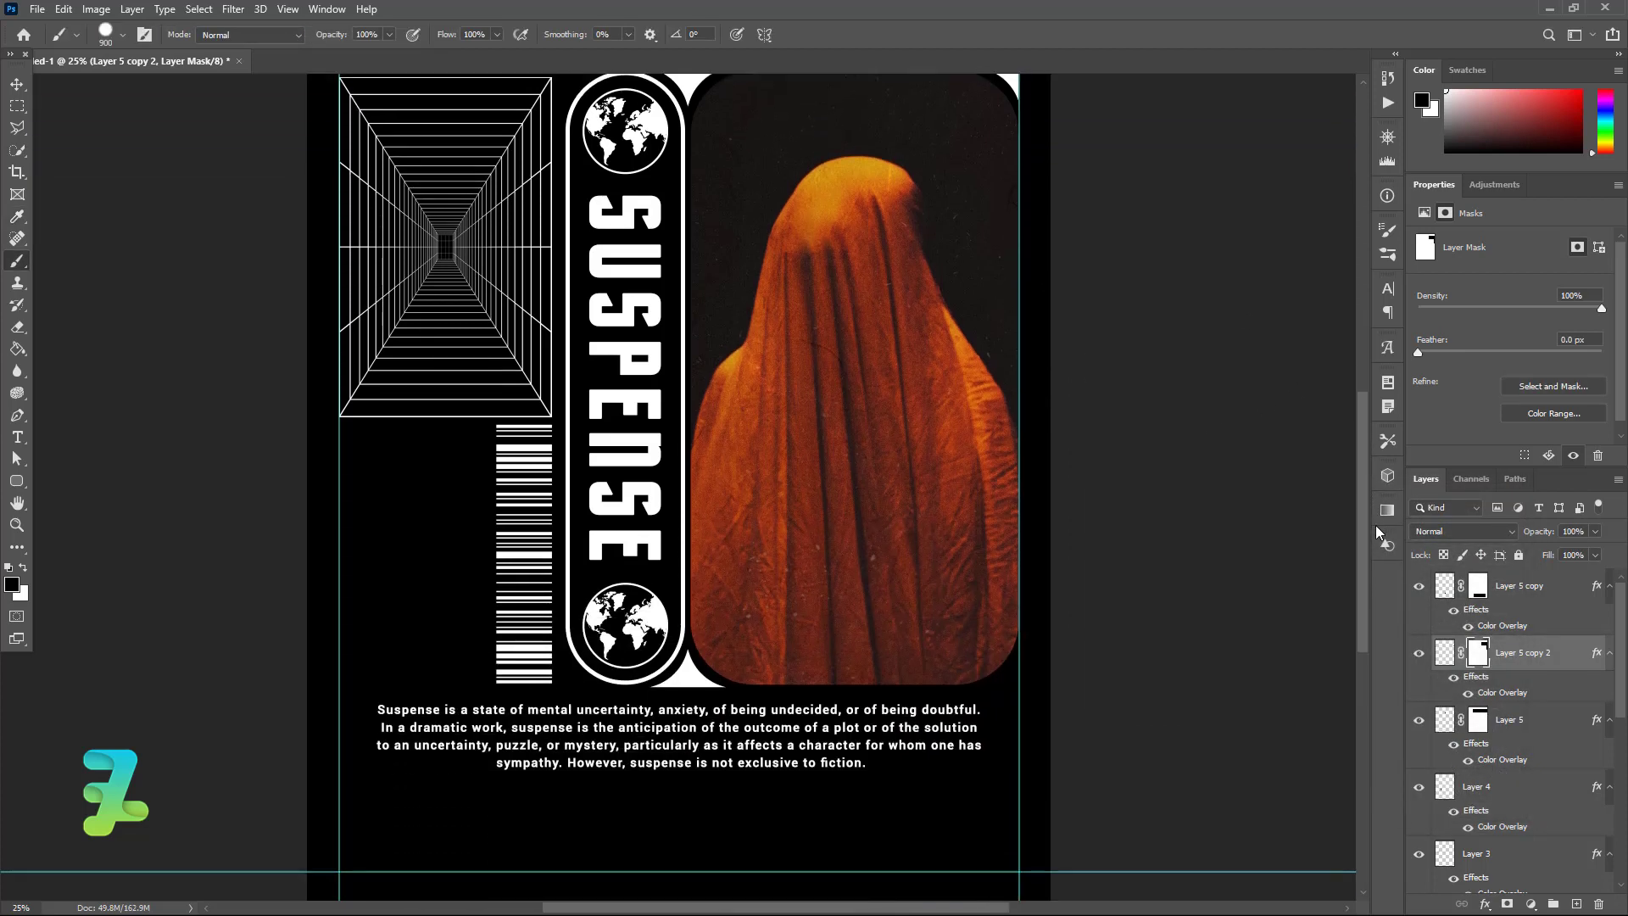
left_click(17, 84)
Step: Copy the corner piece to the photo's bottom-right corner and mask off its overhang
left_click(706, 683, "ctrl")
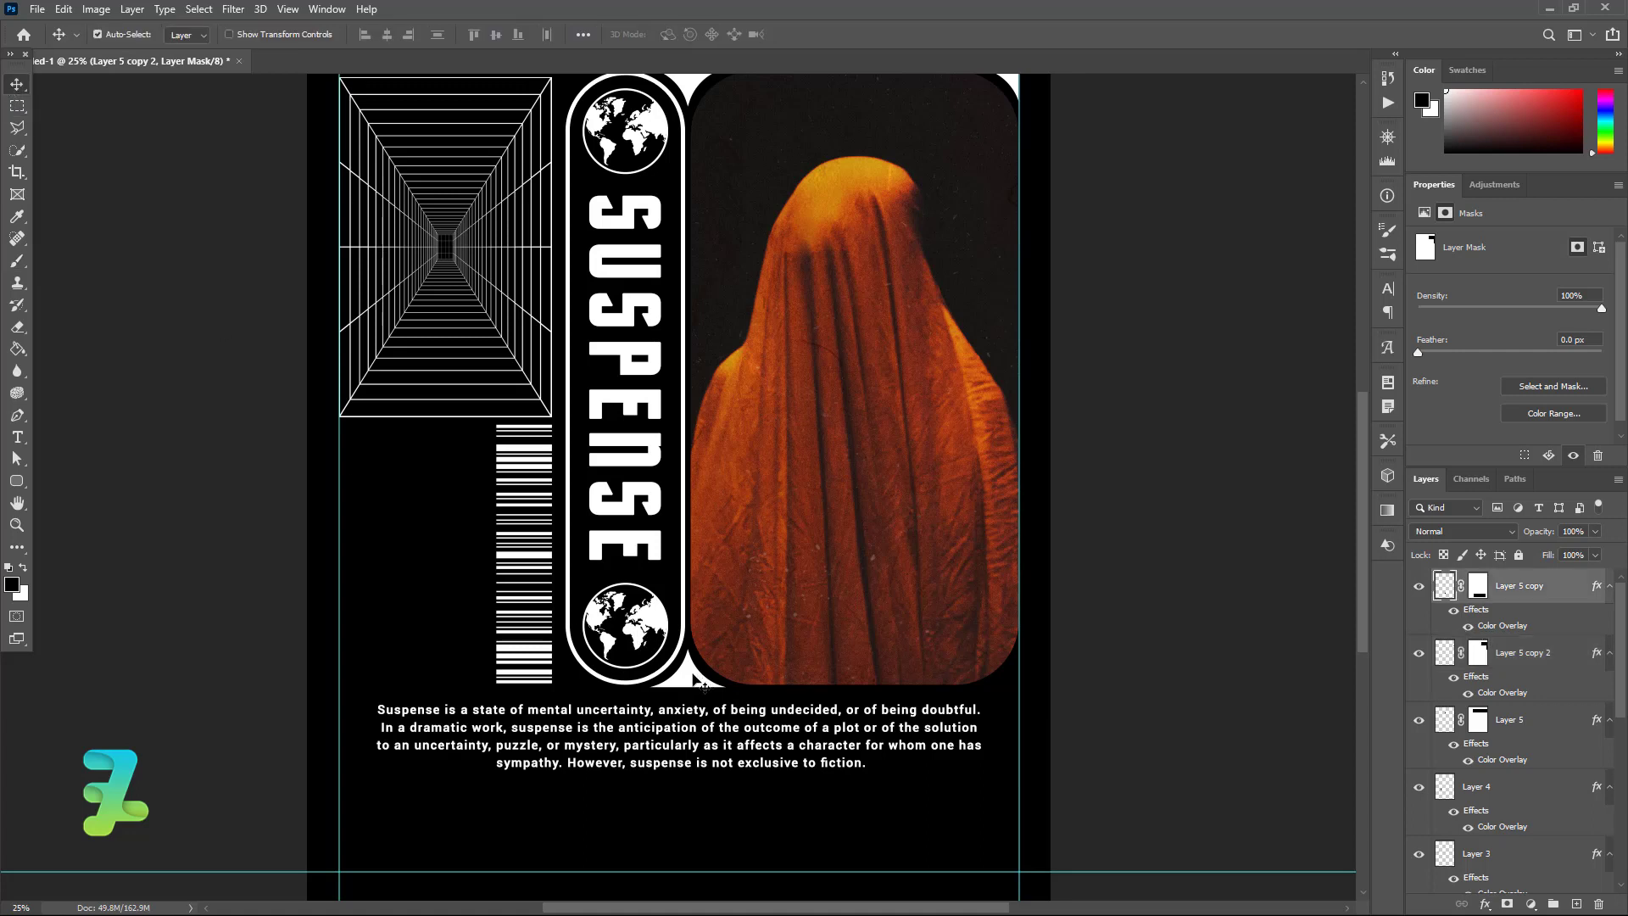
key("ctrl+j")
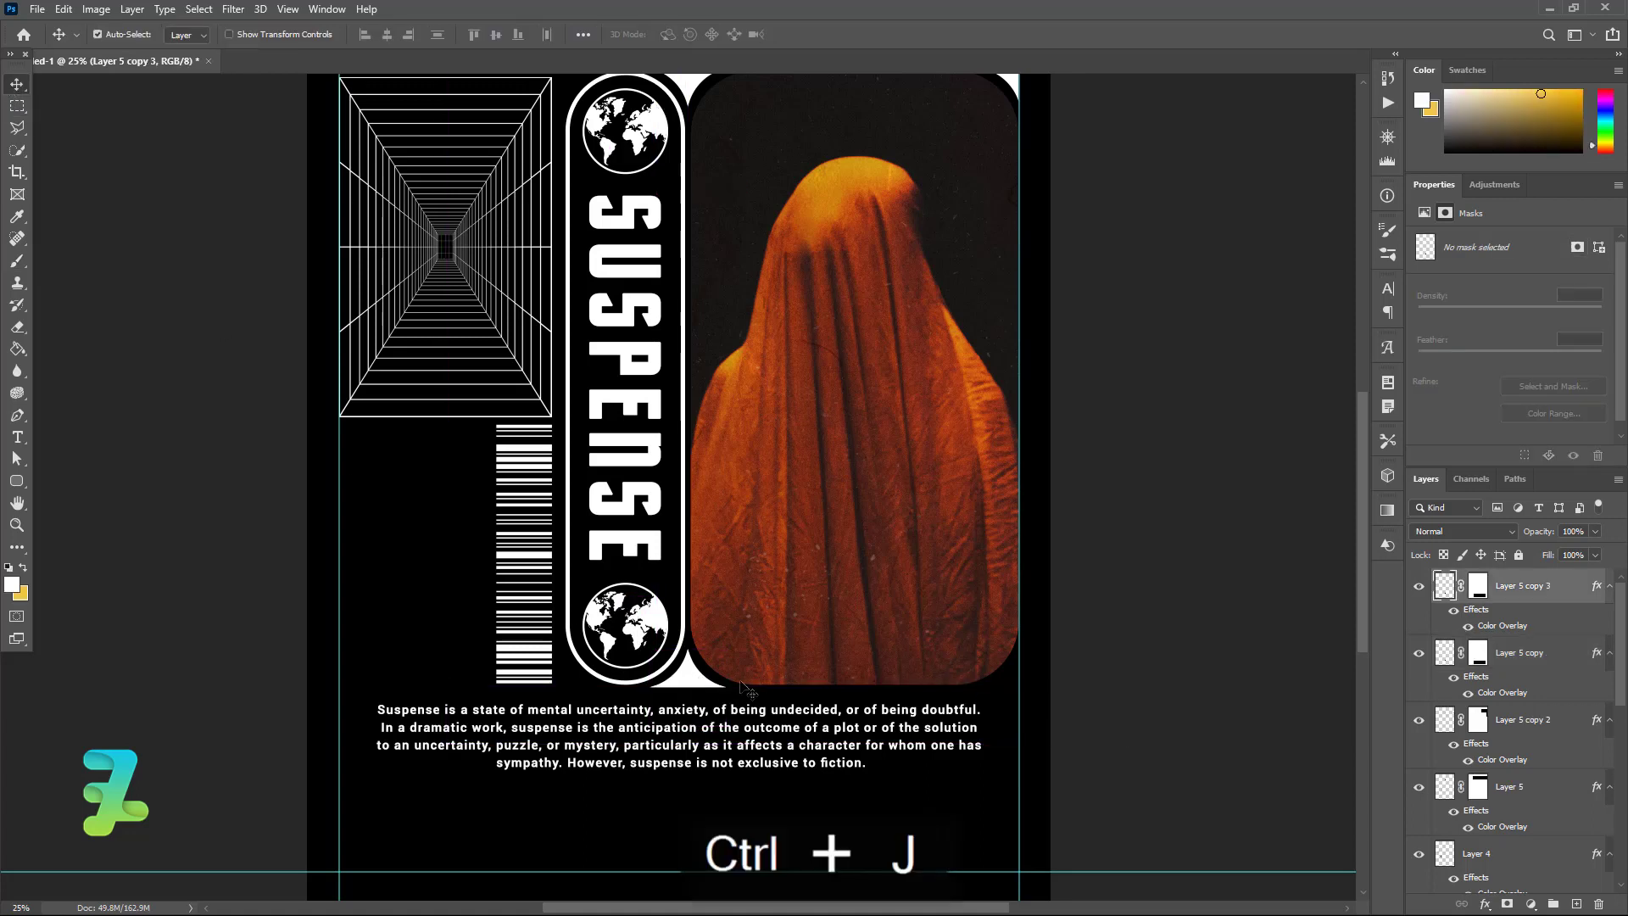
left_click_drag(702, 688, 1027, 704)
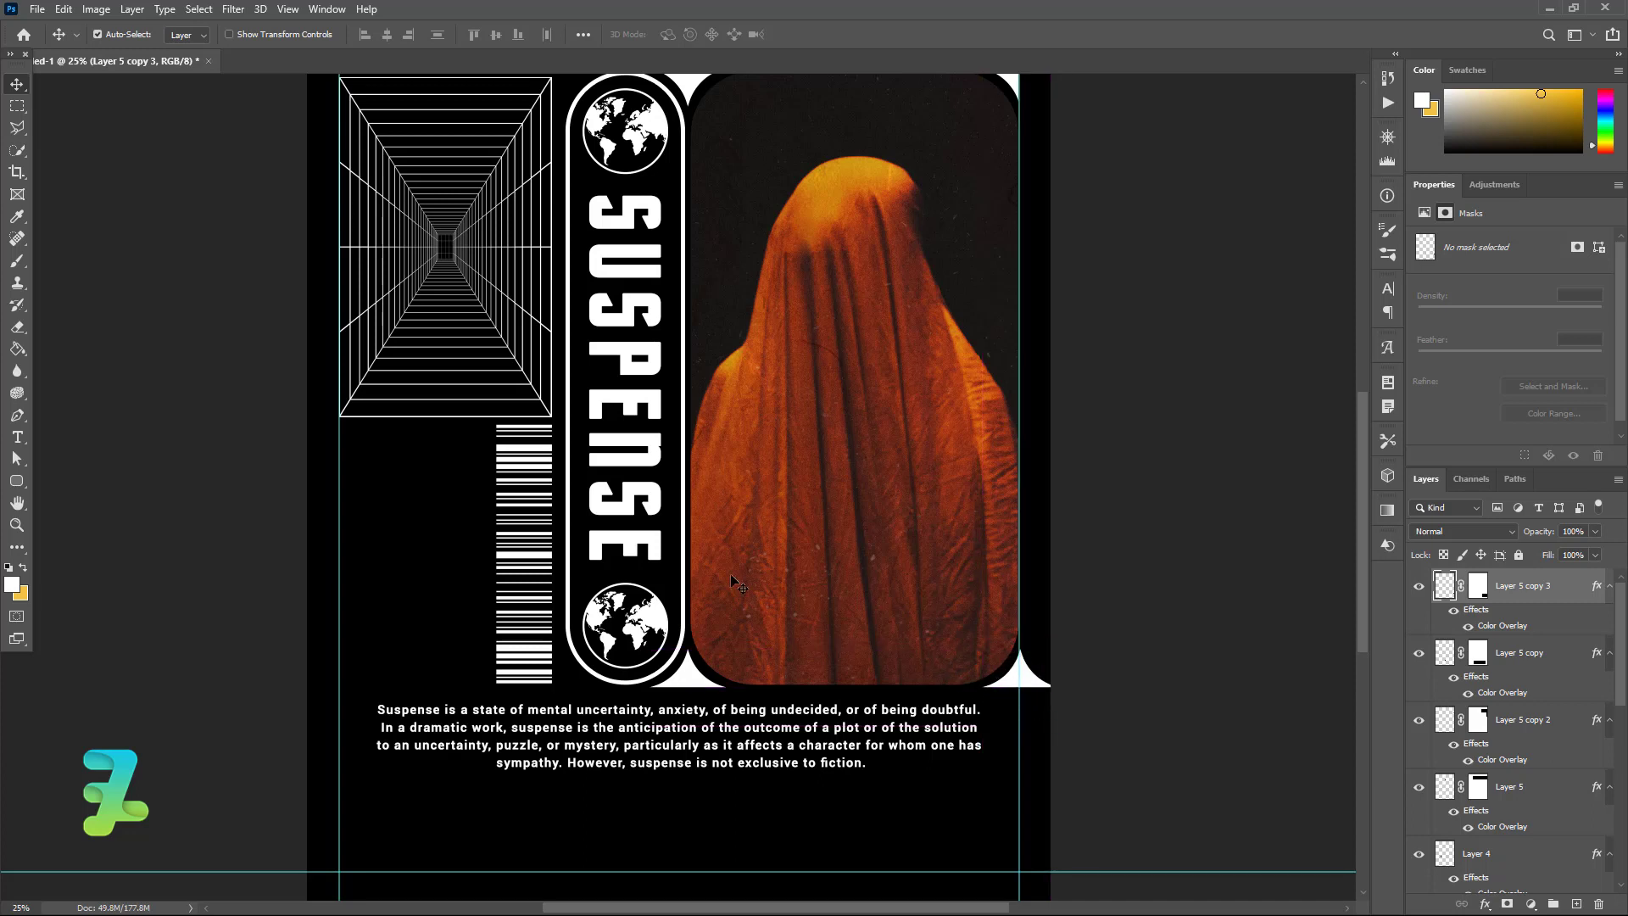
left_click(17, 105)
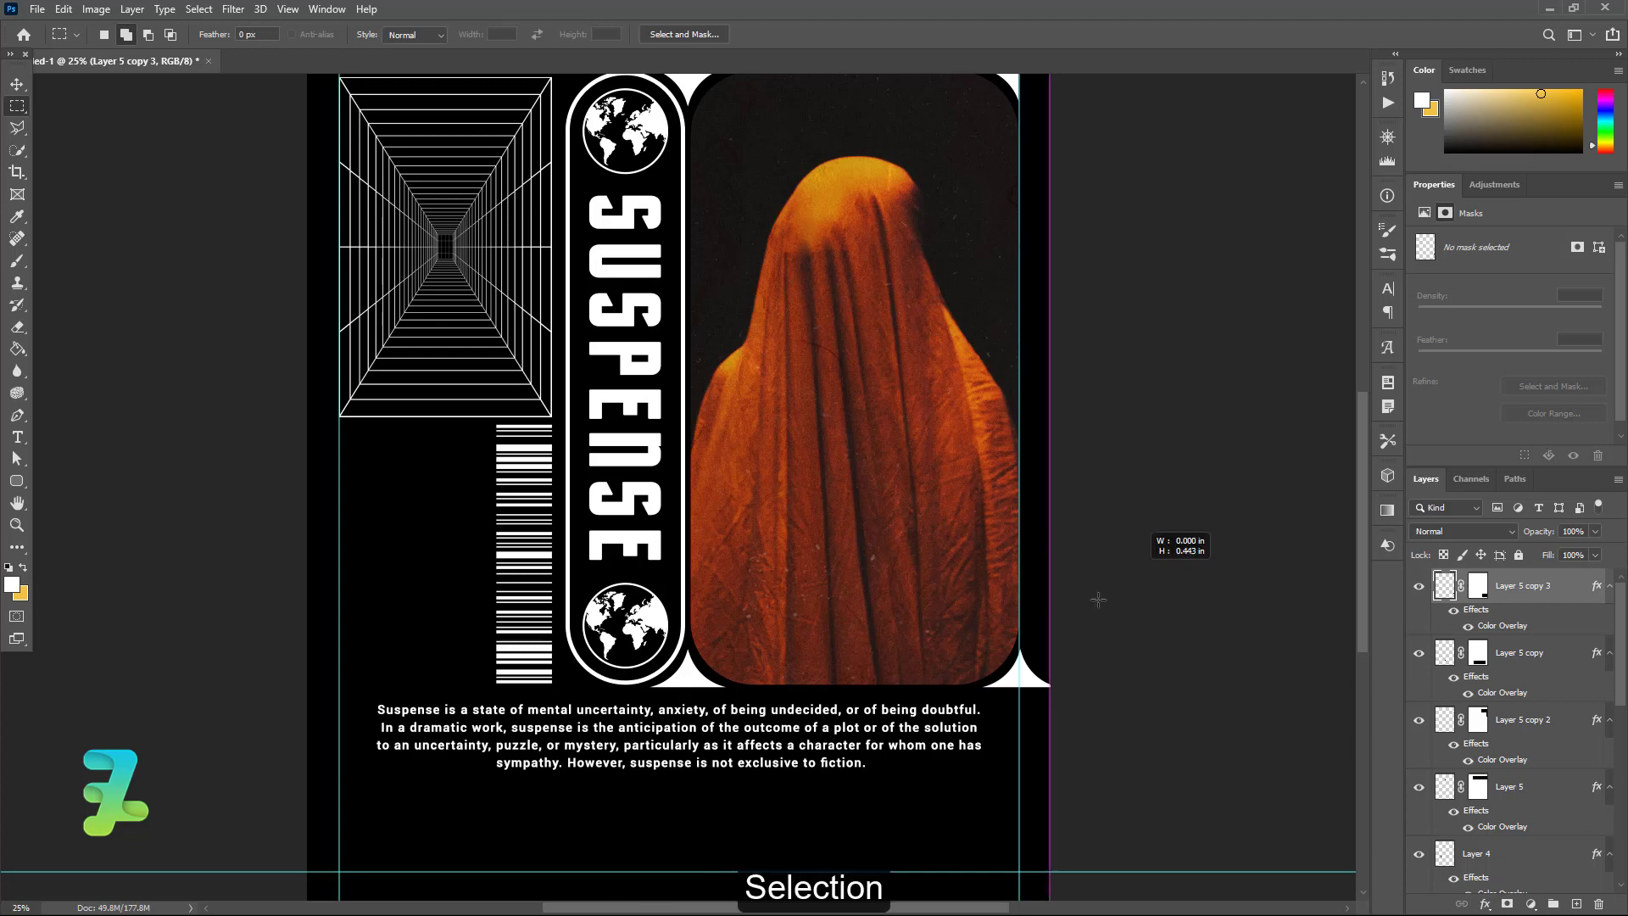
left_click_drag(1050, 558, 1020, 797)
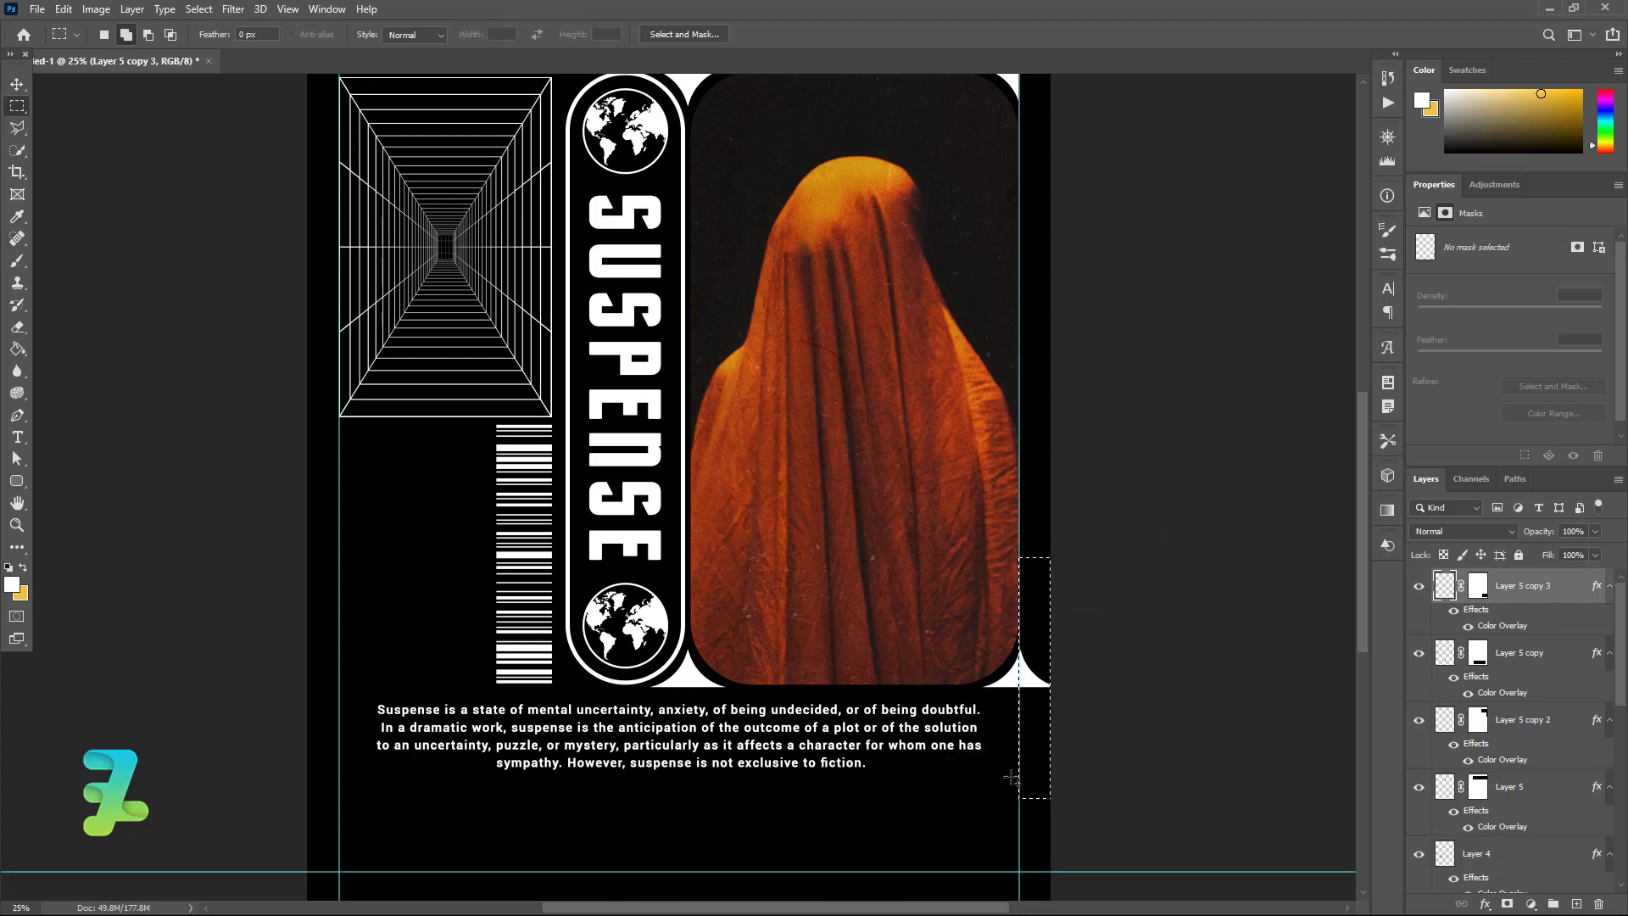
left_click(15, 263)
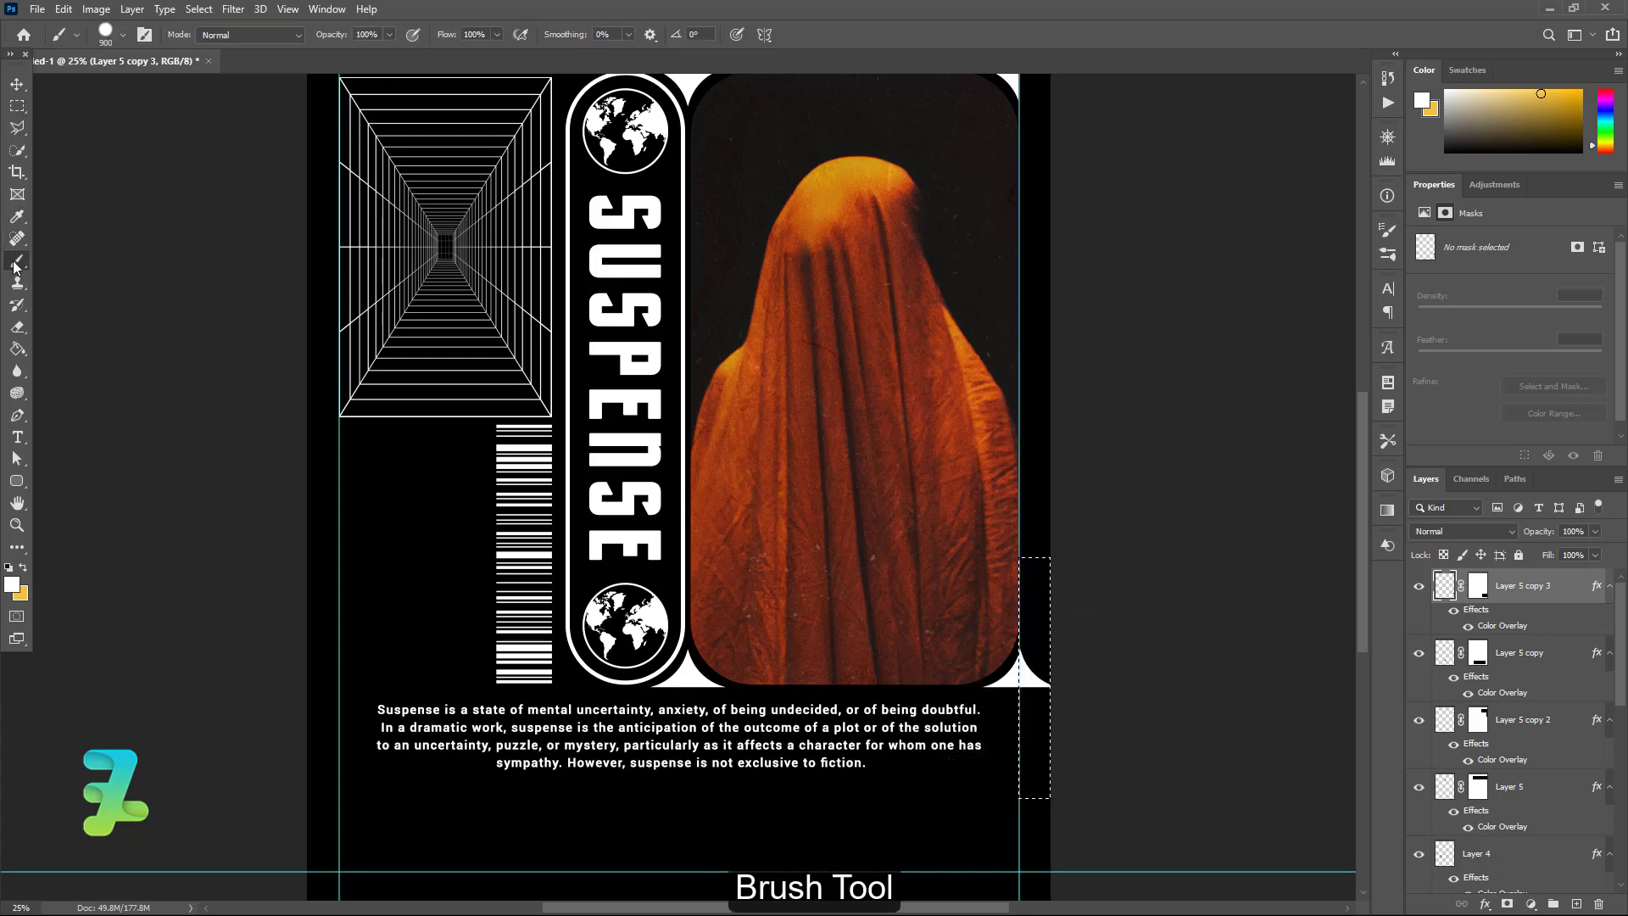
key("d")
left_click(1480, 592)
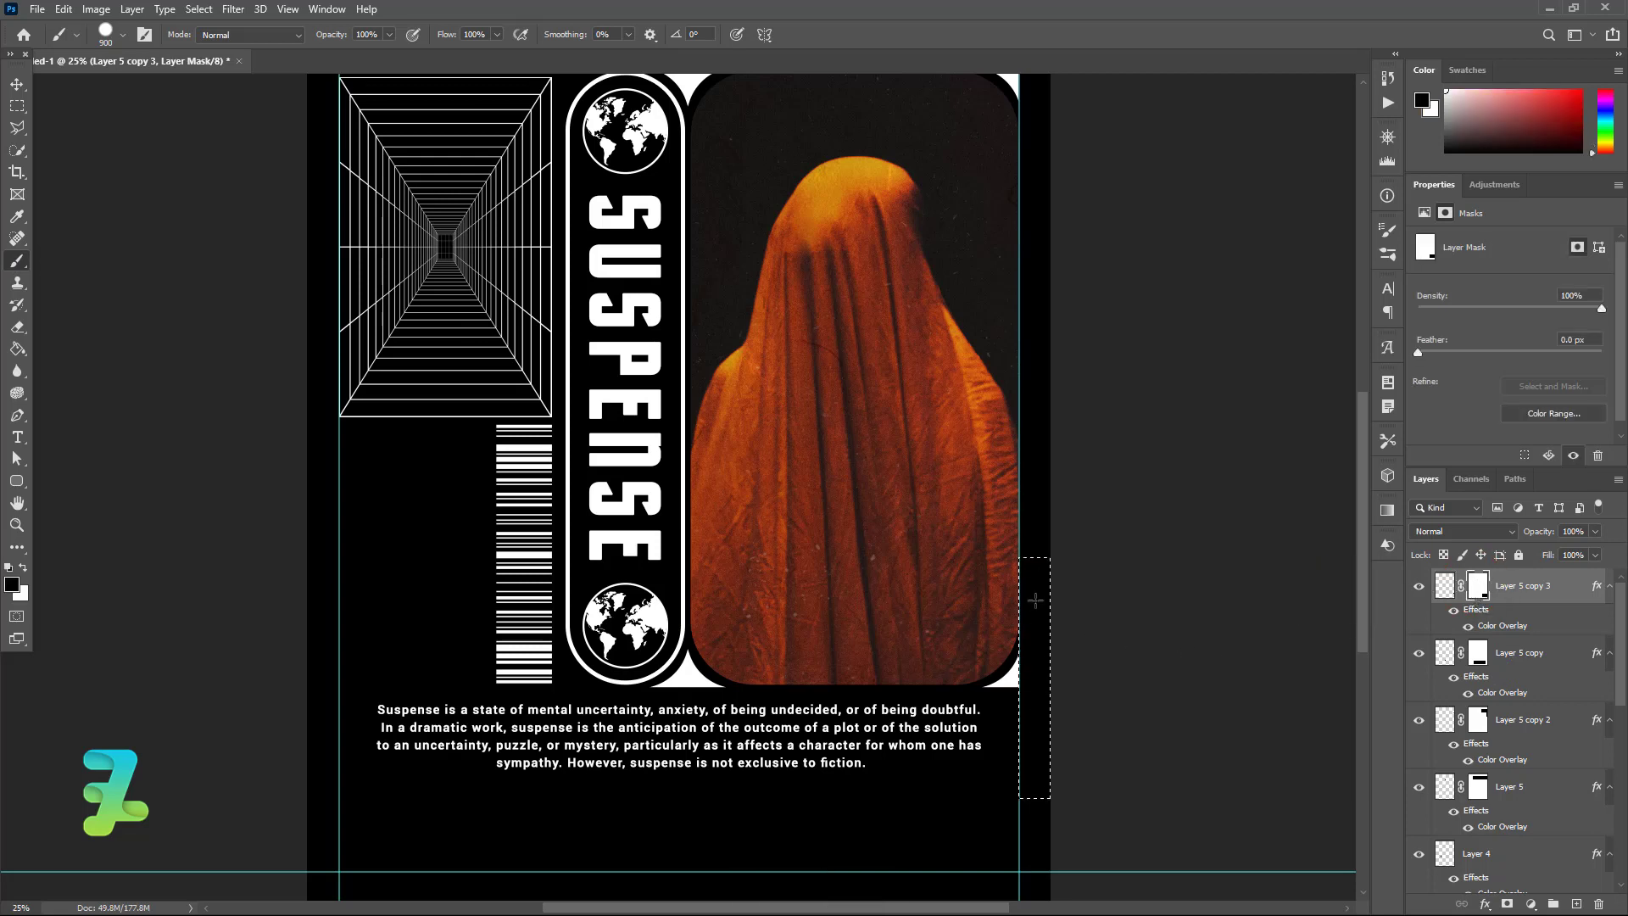
key("ctrl+d")
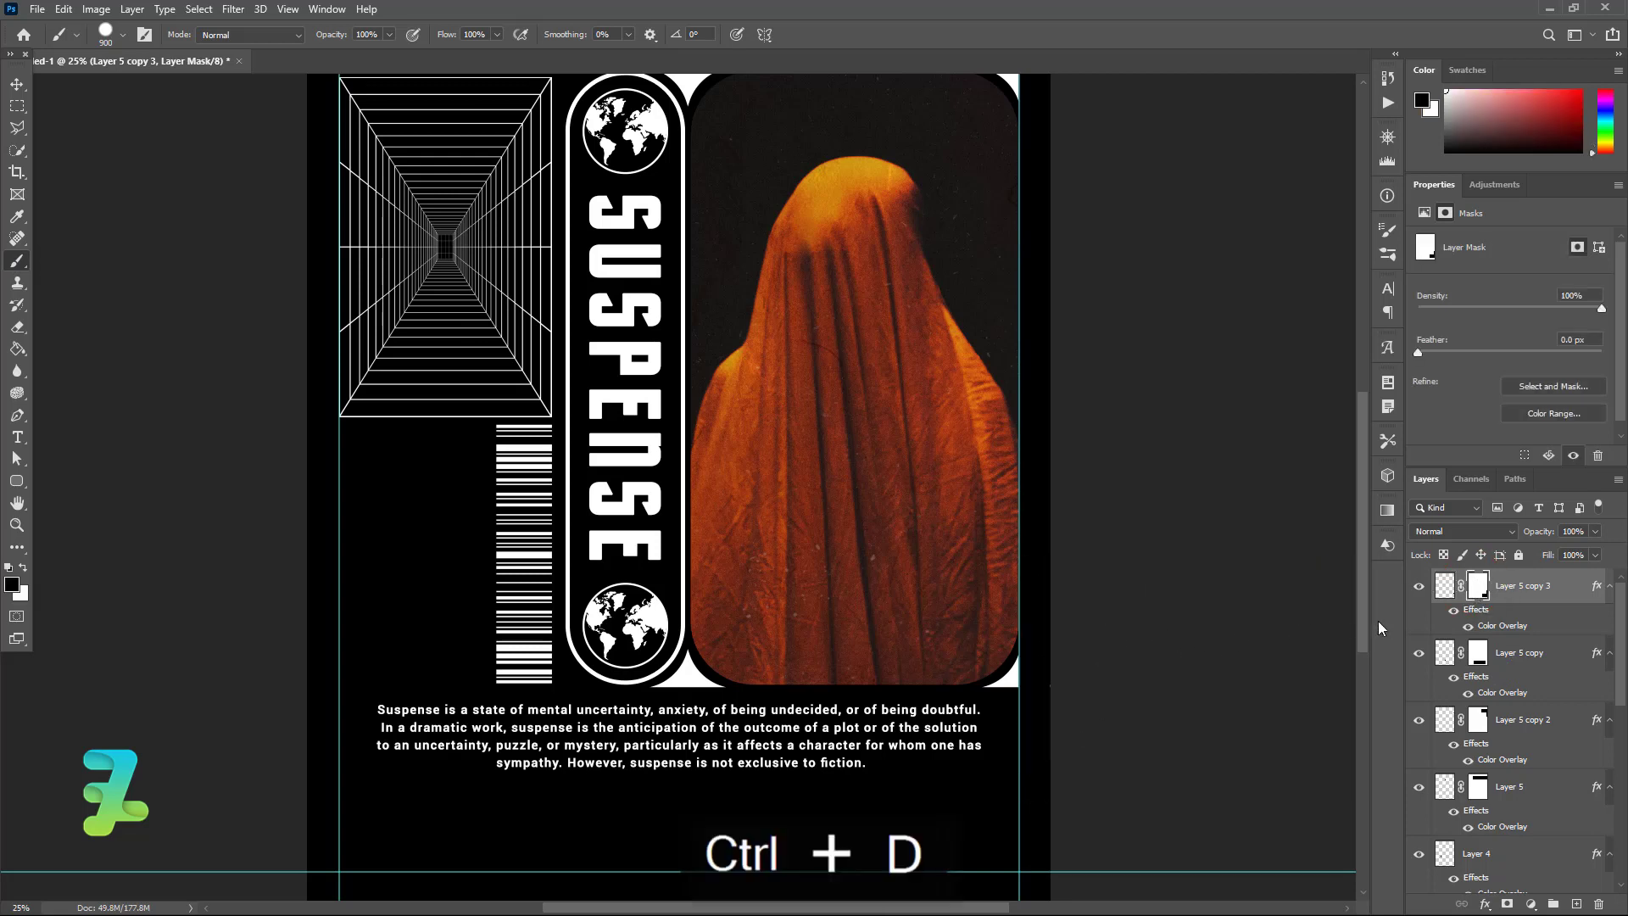
mouse_move(1360, 608)
left_mouse_down()
mouse_move(1362, 542)
mouse_move(1367, 614)
mouse_move(1364, 573)
left_mouse_up()
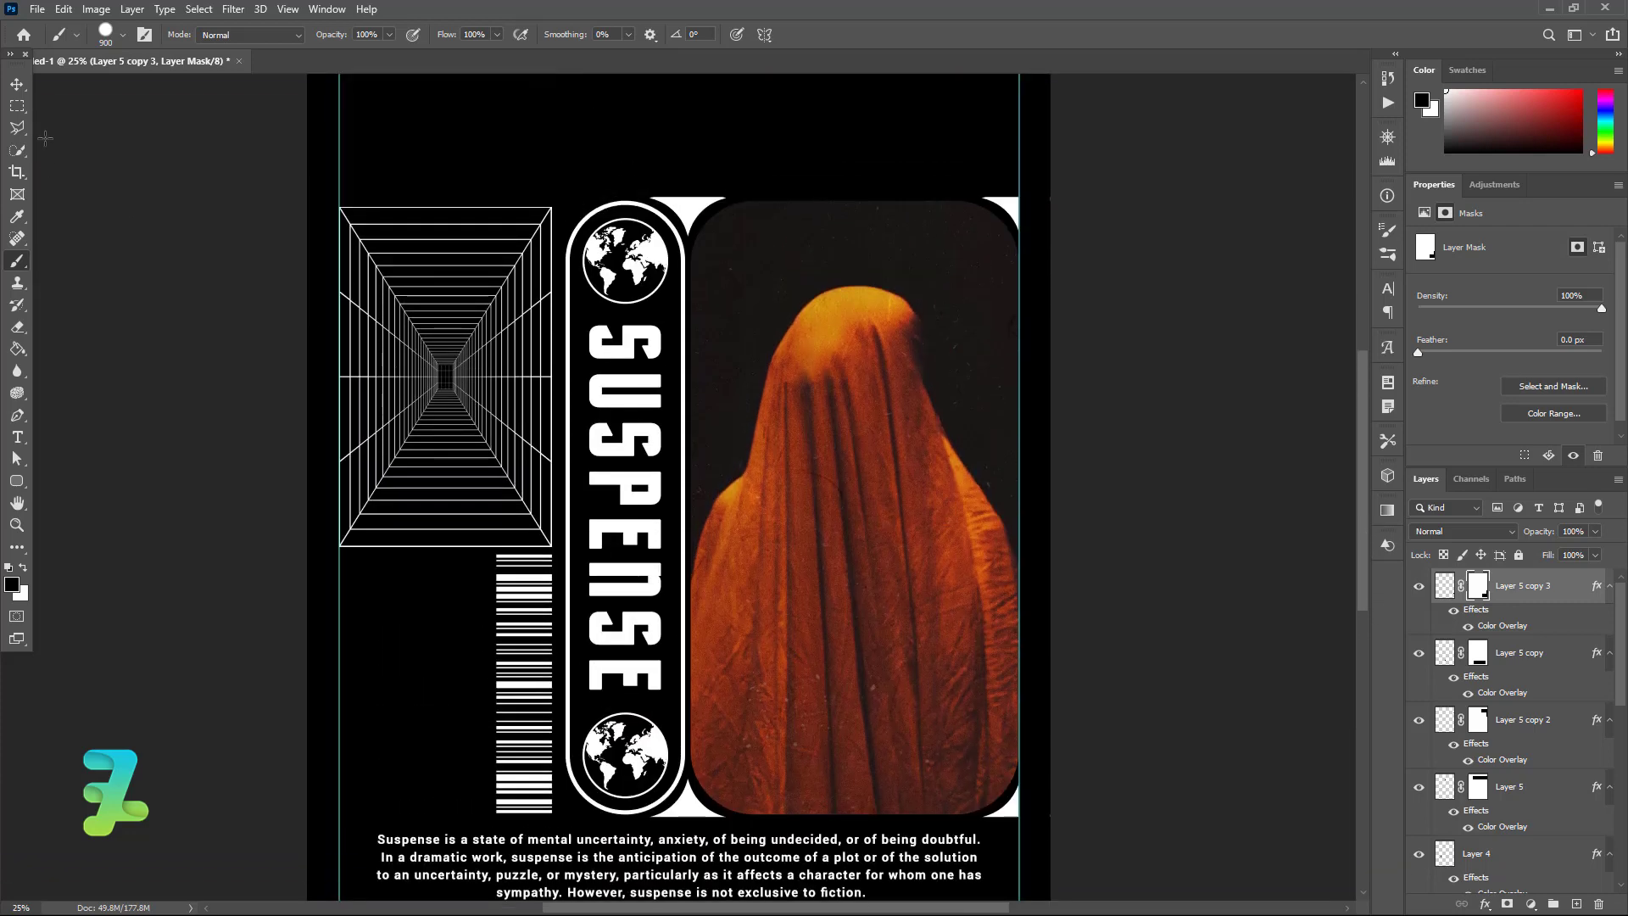
Step: Slide the barcode left to X 0.51 in, beneath the tunnel grid
left_click(16, 84)
left_click_drag(480, 546, 508, 577)
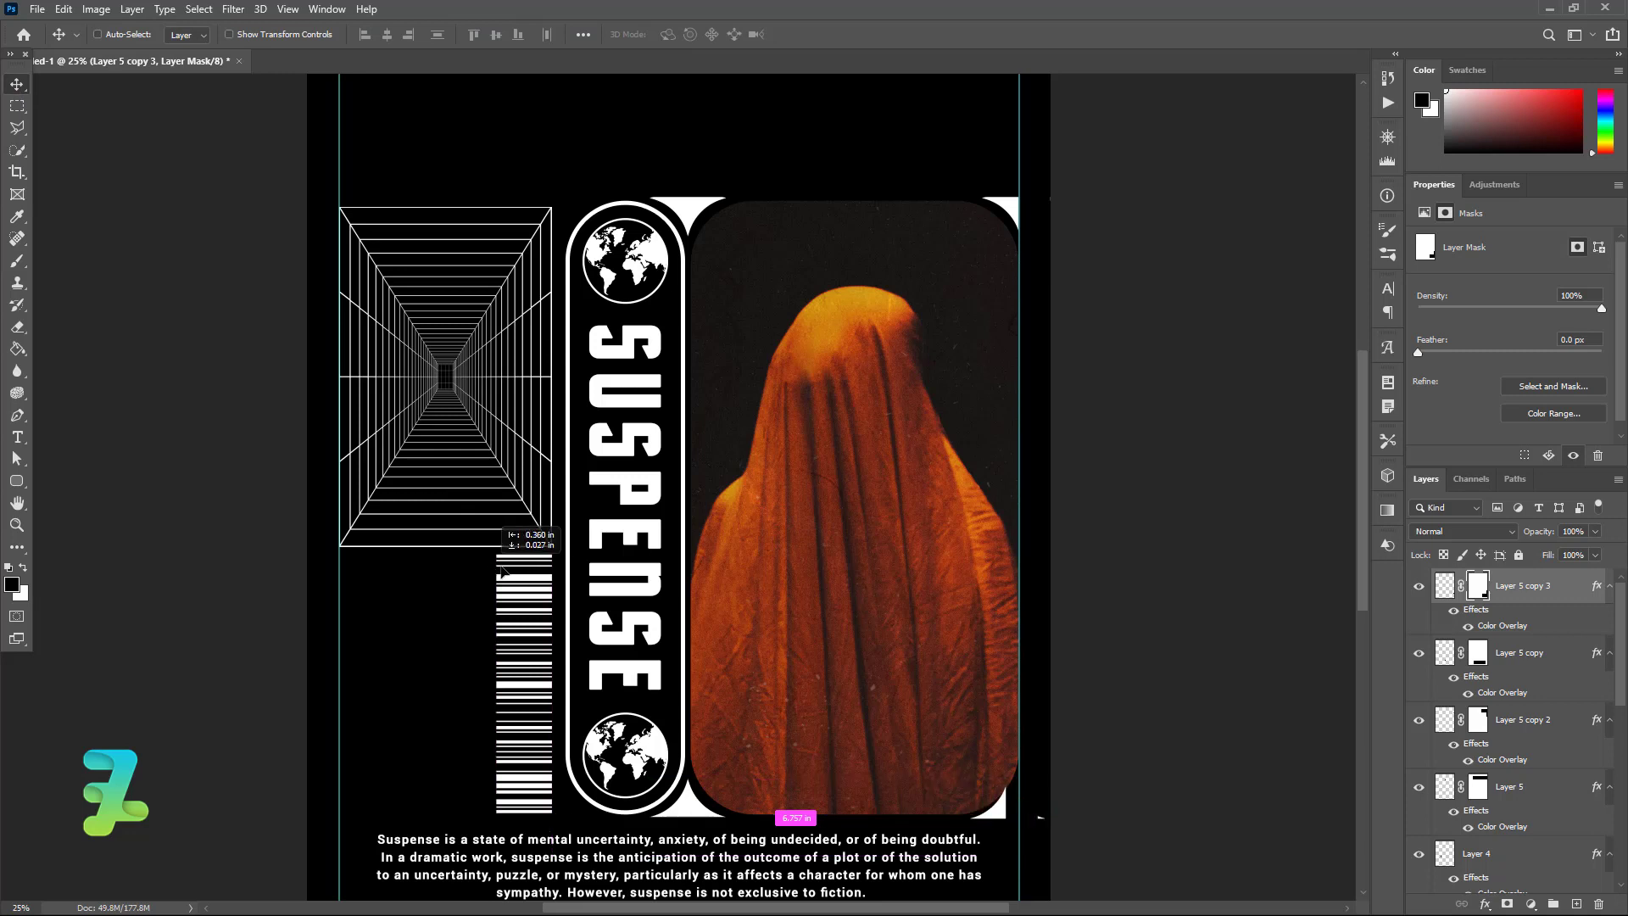
key("ctrl+z")
key("ctrl+z")
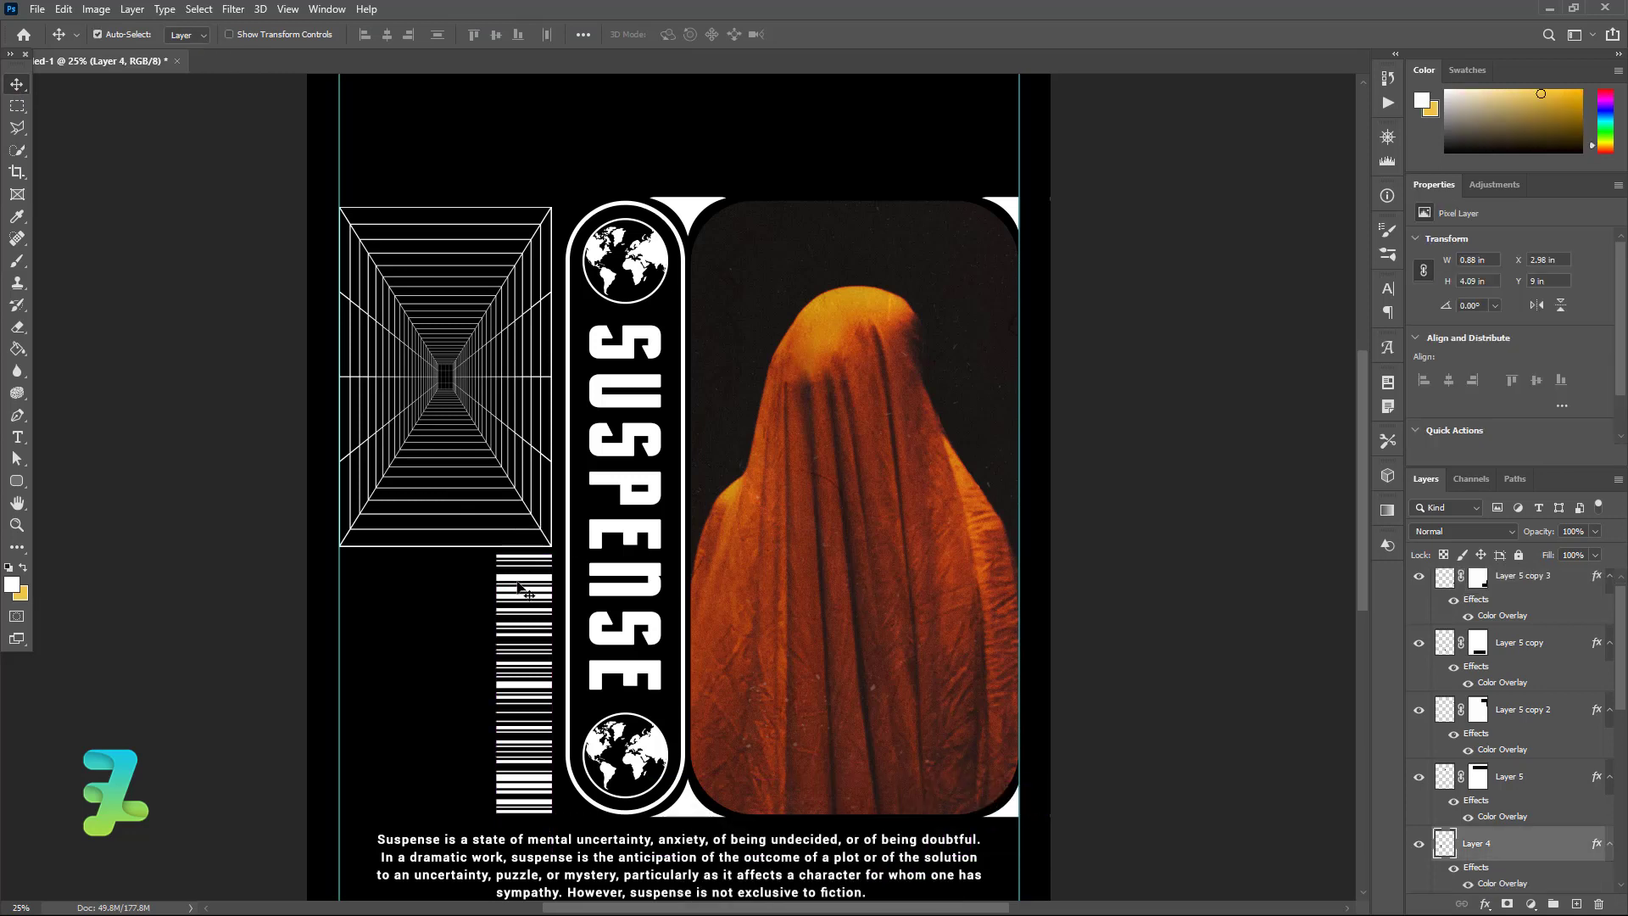
left_click_drag(513, 581, 366, 582)
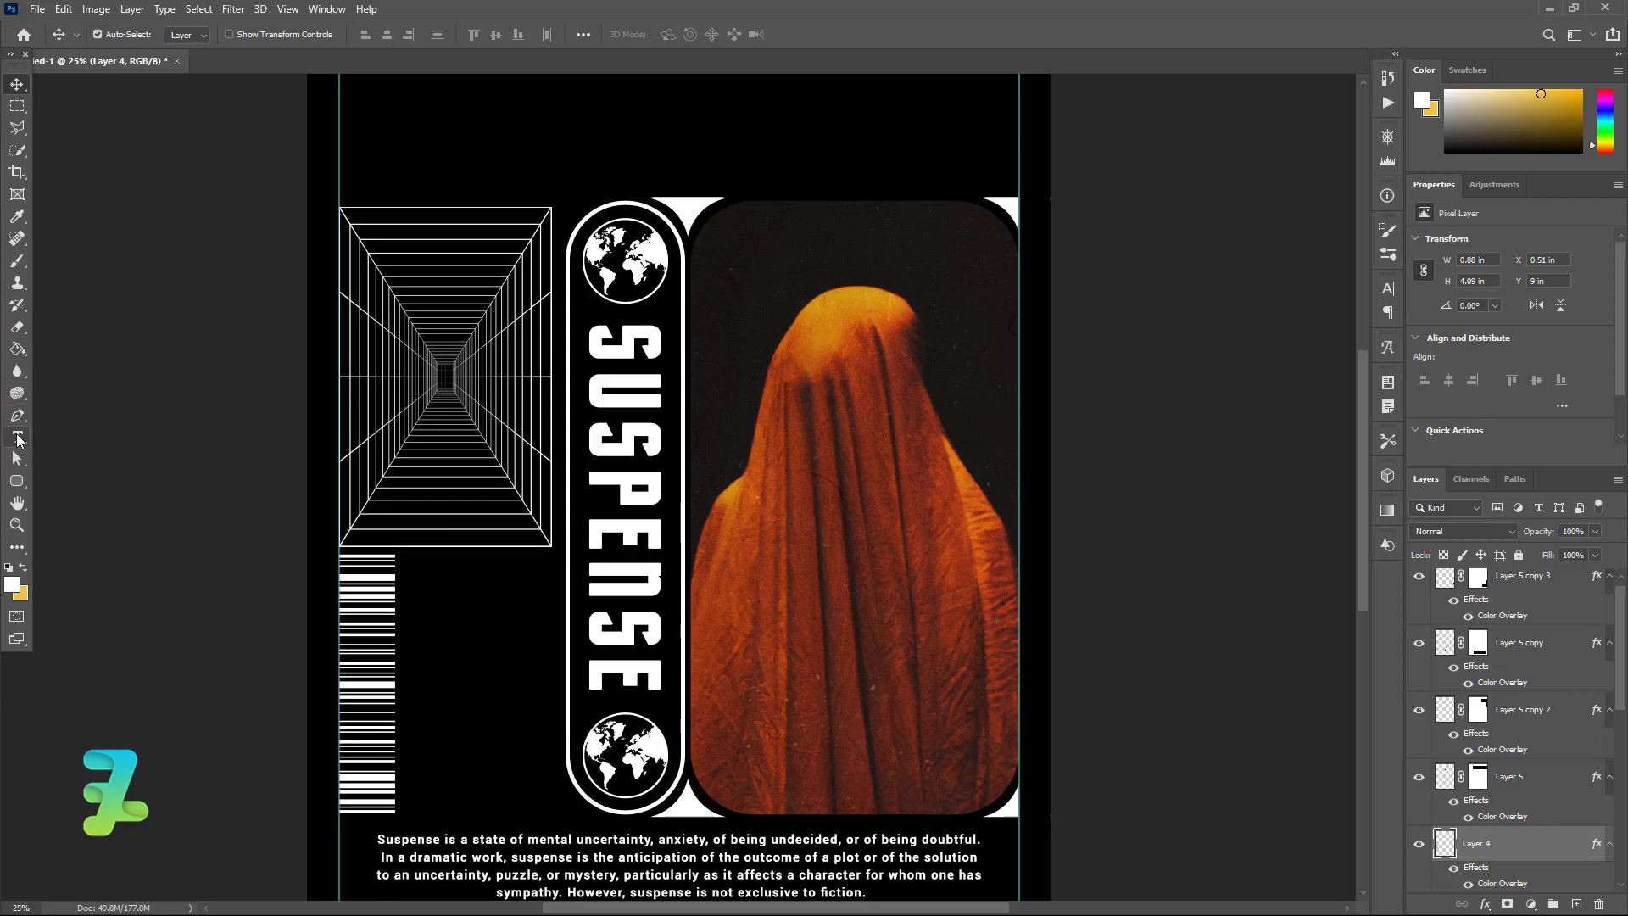
Step: Add a white 60 pt text layer reading 'RTG-220' beside the barcode
left_click(18, 437)
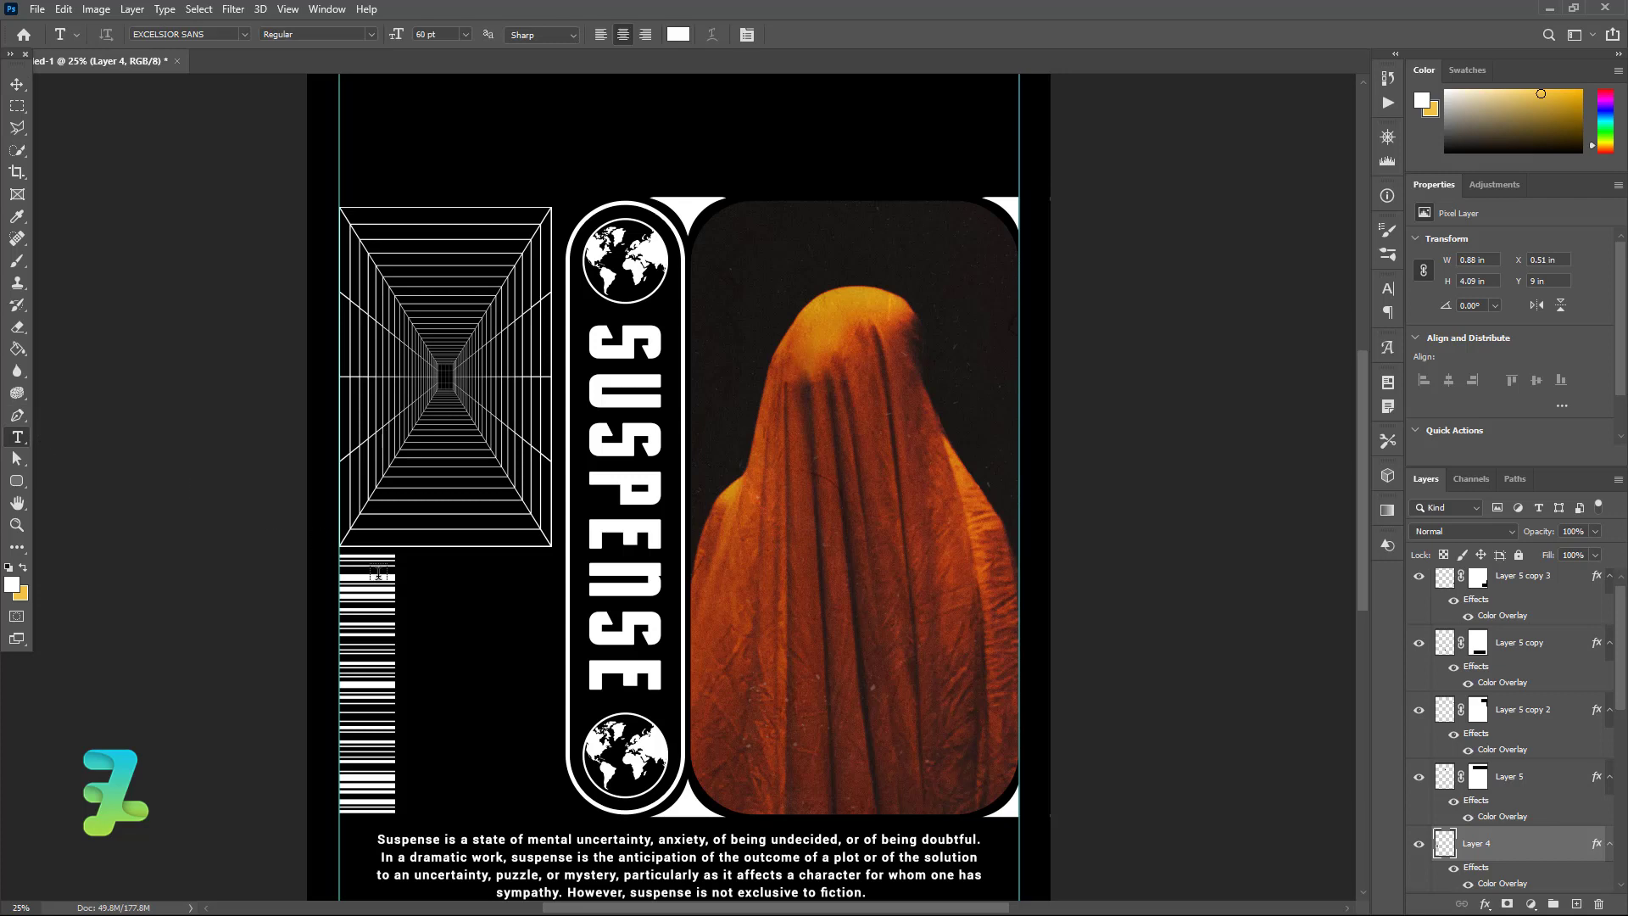
left_click(464, 618)
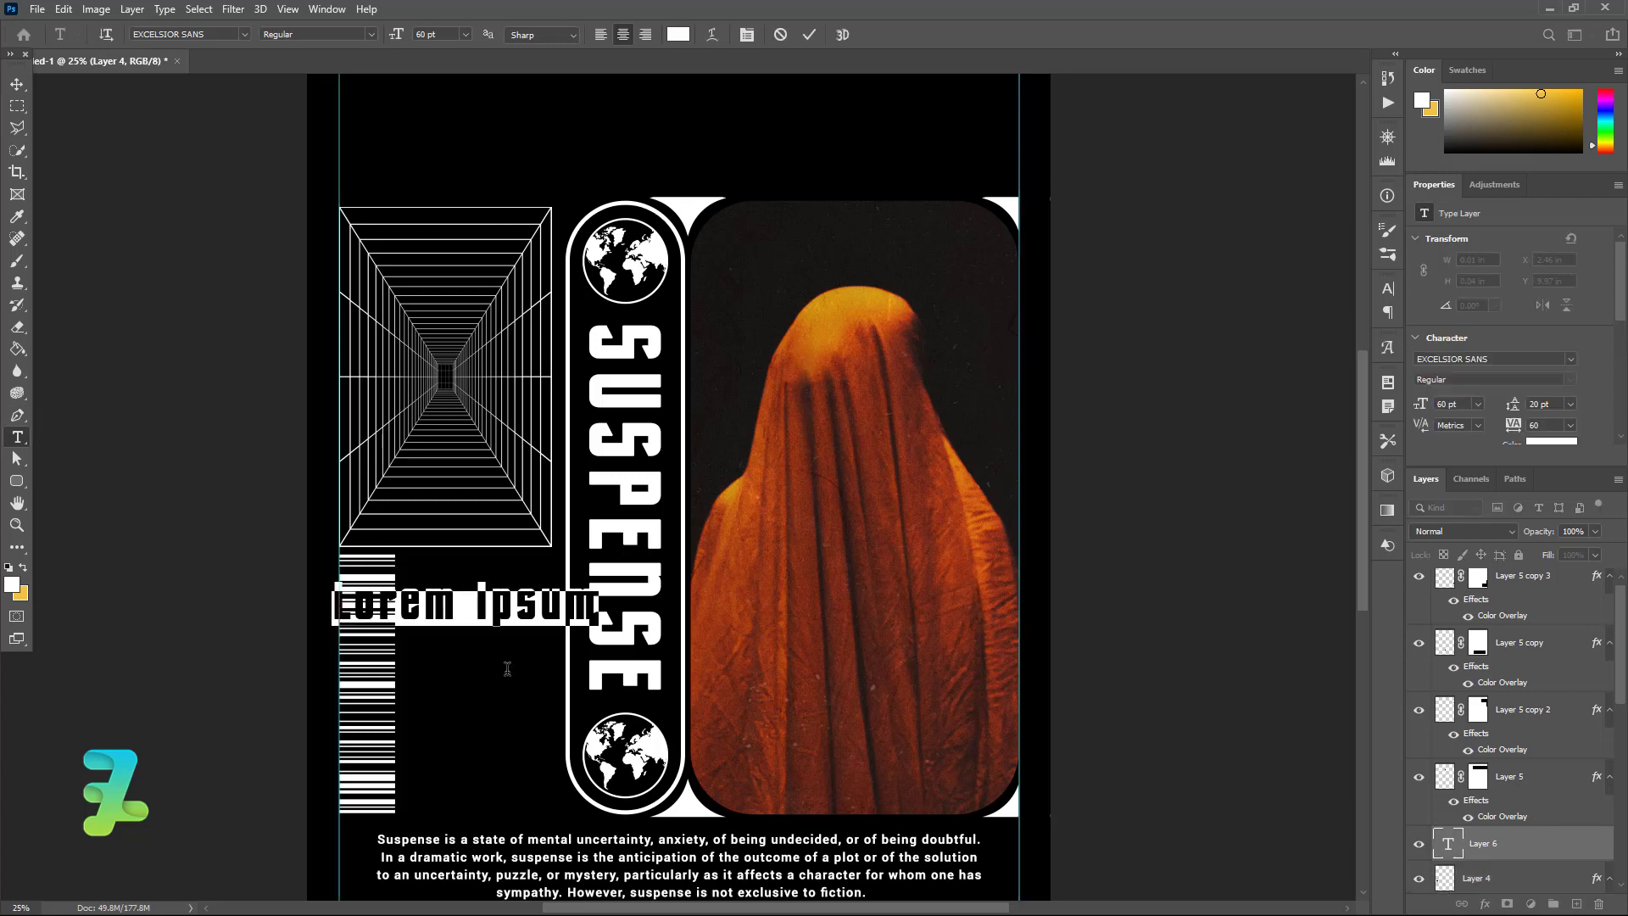
type("rt")
key("ctrl+a")
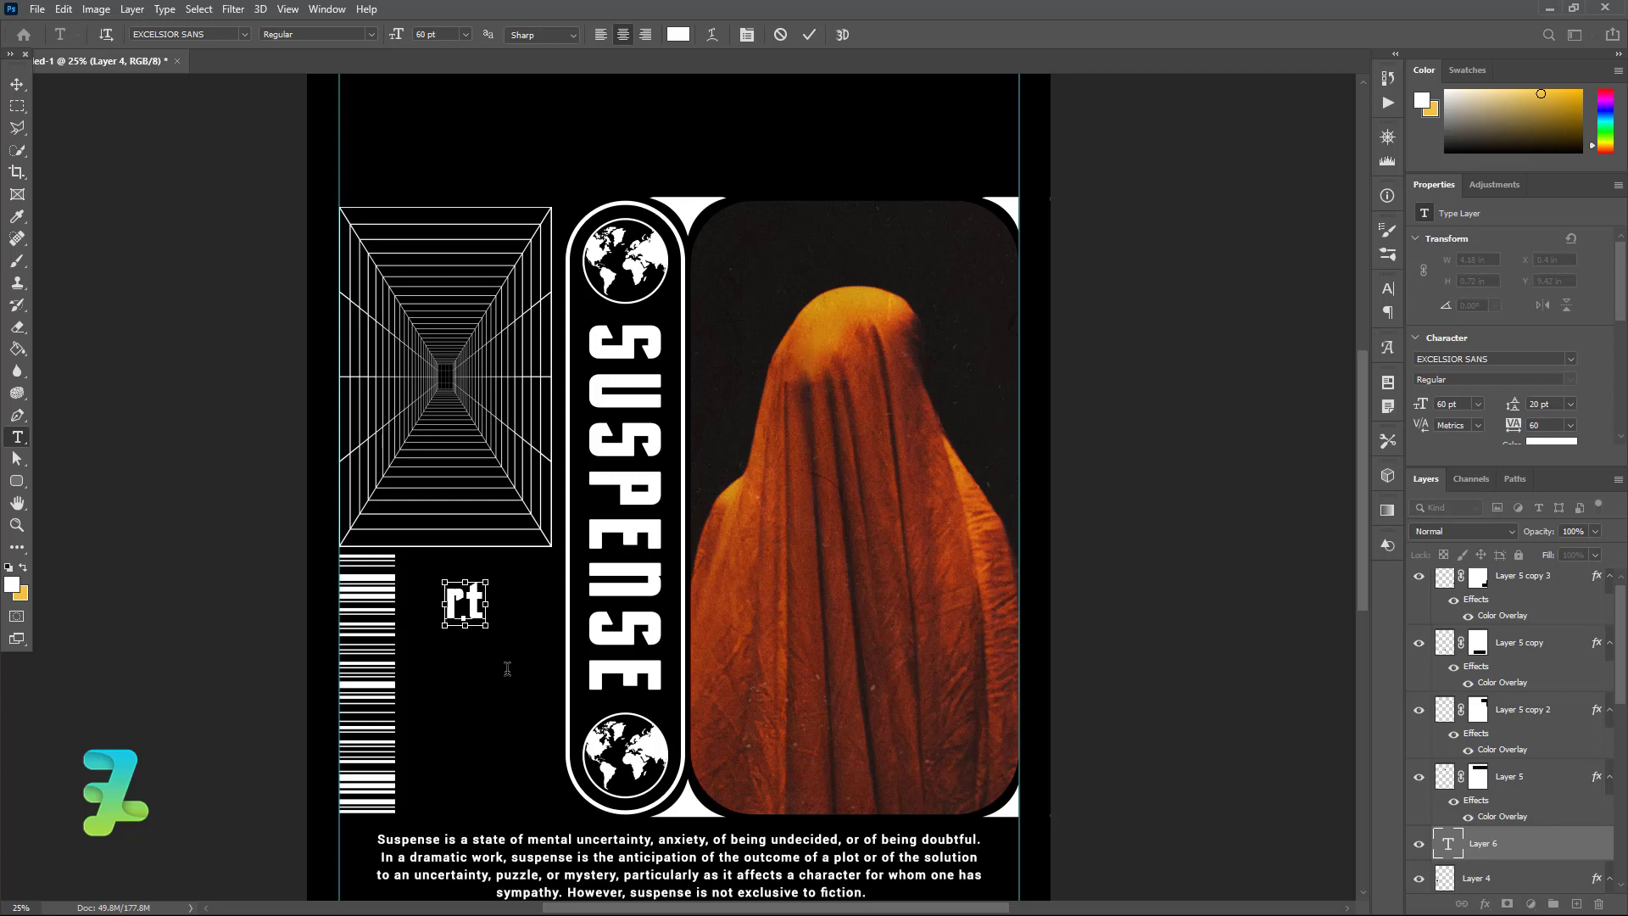
type("ER")
key("BackSpace")
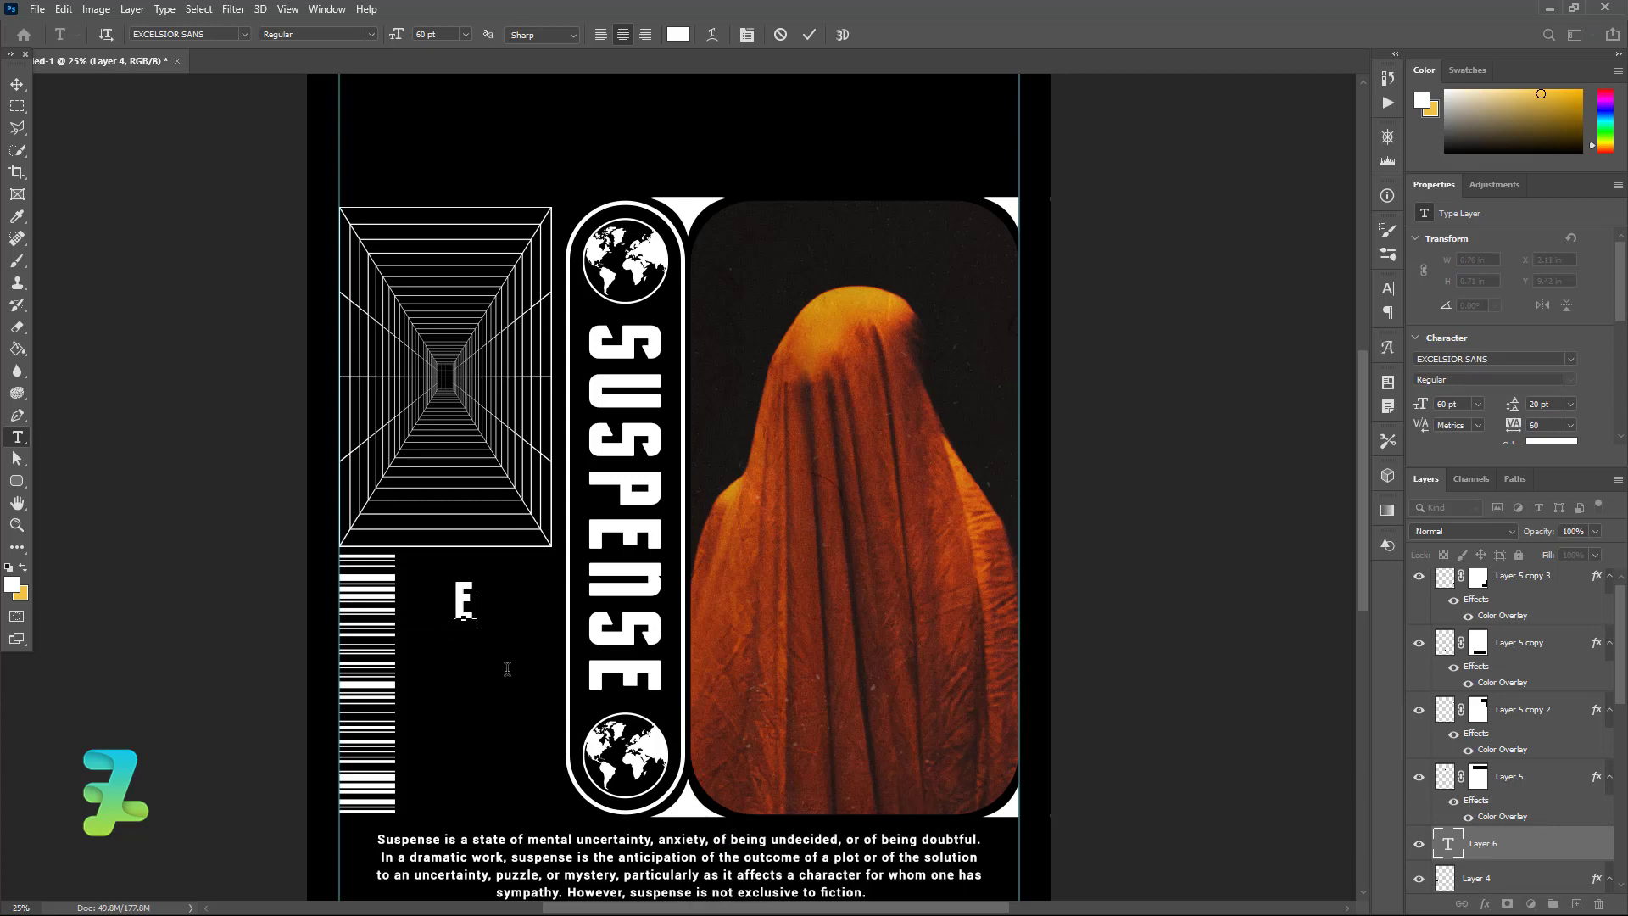
key("BackSpace")
type("RTG")
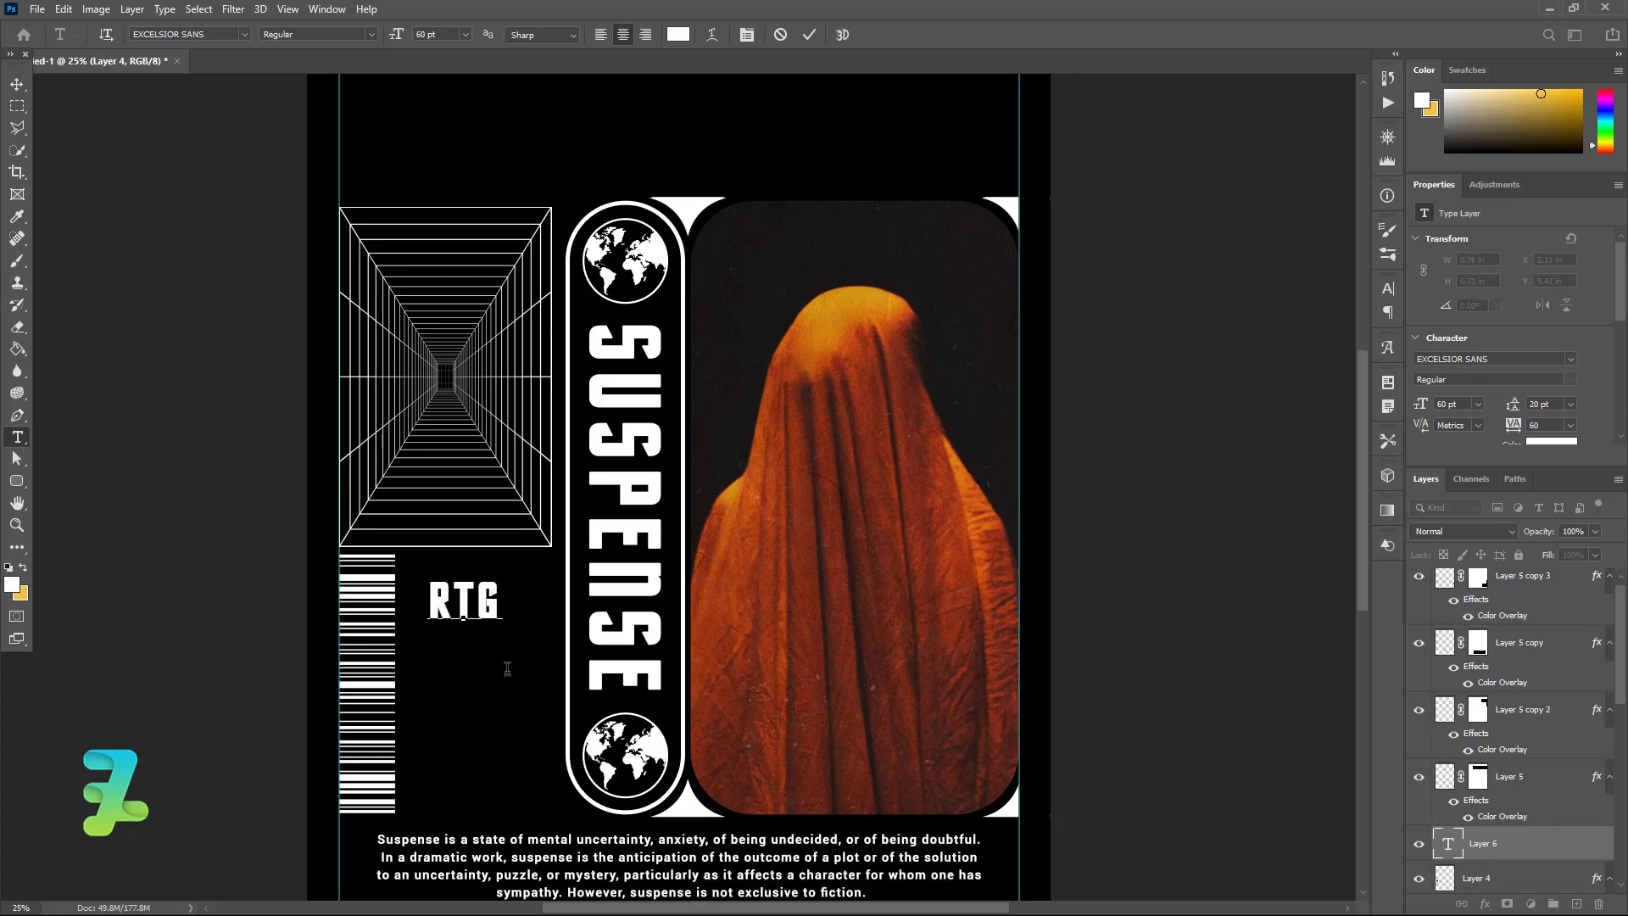
type("-")
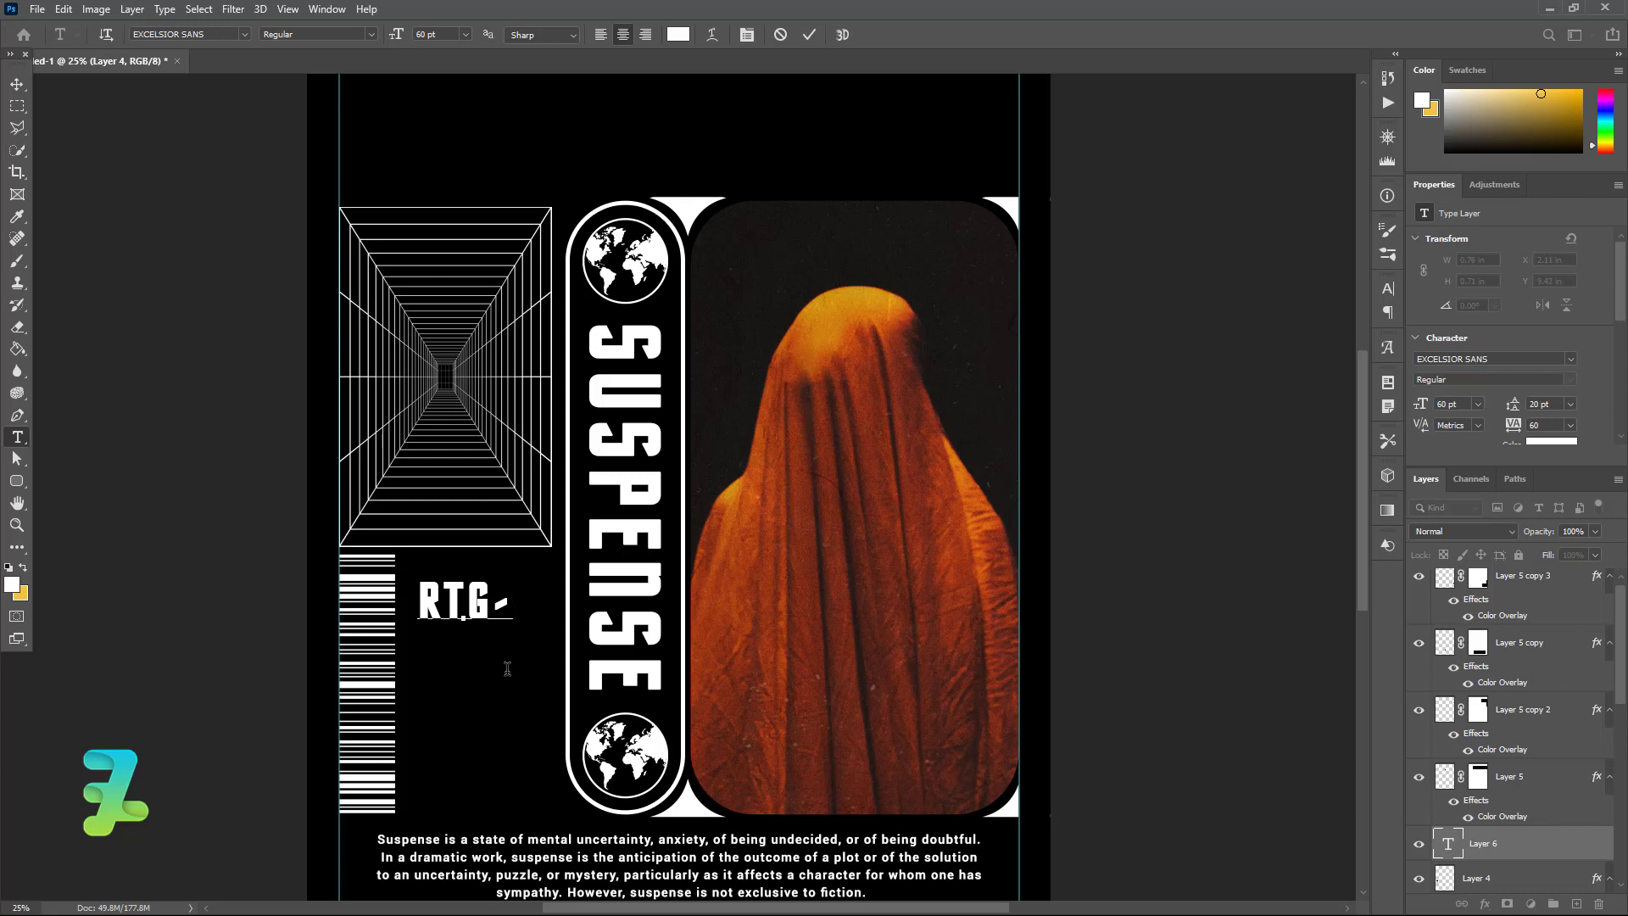
type("22")
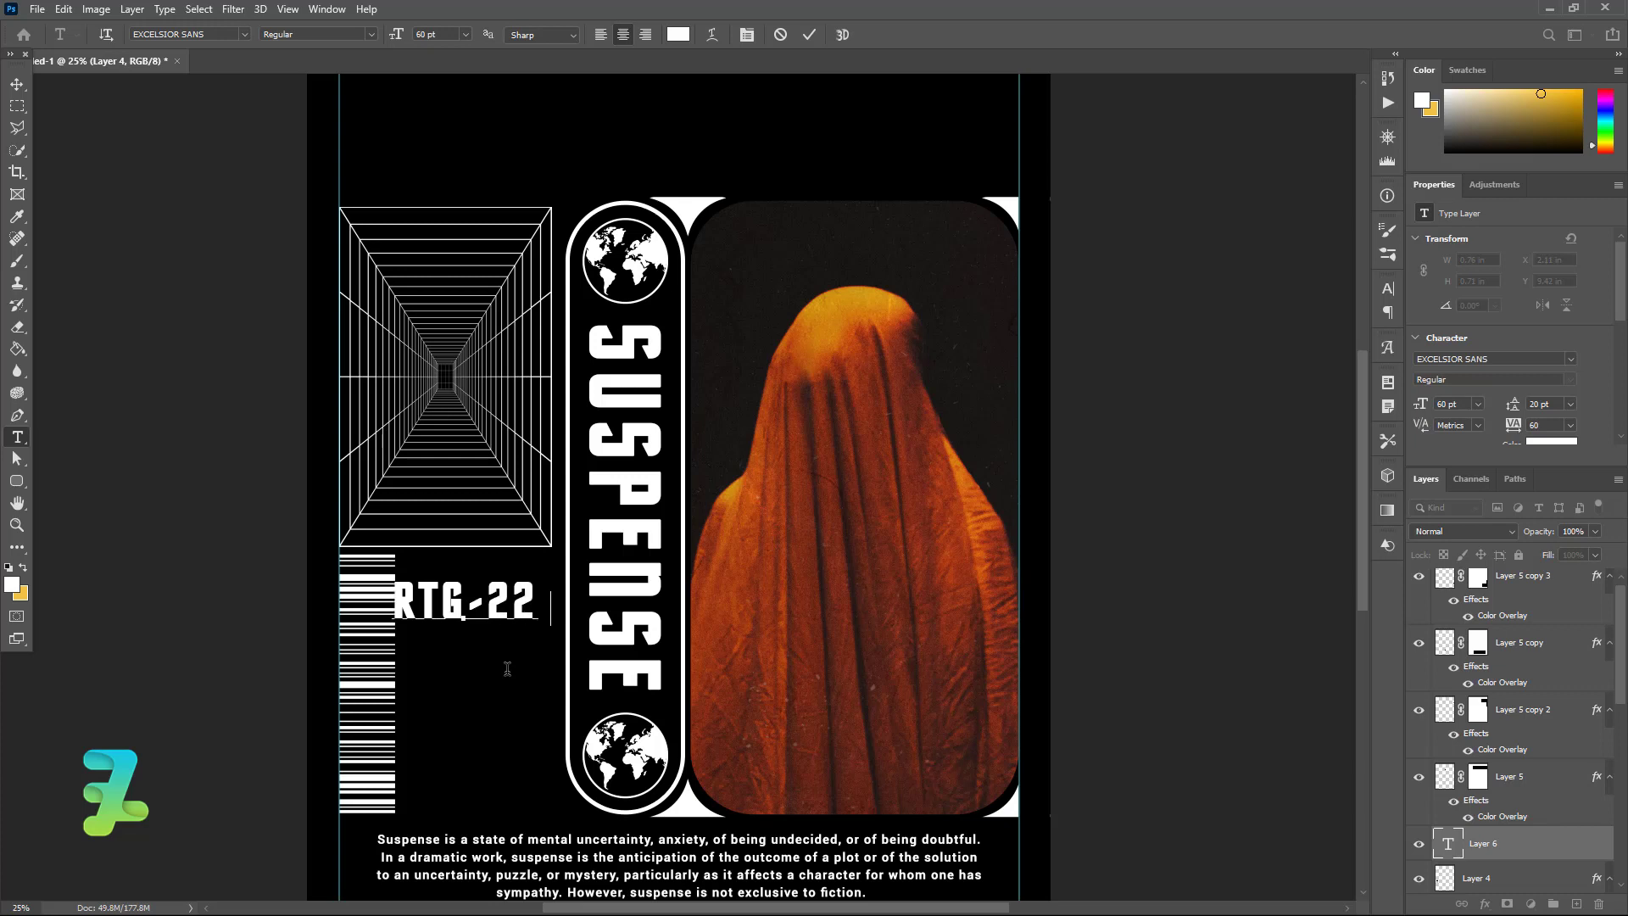
type("0")
left_click(17, 84)
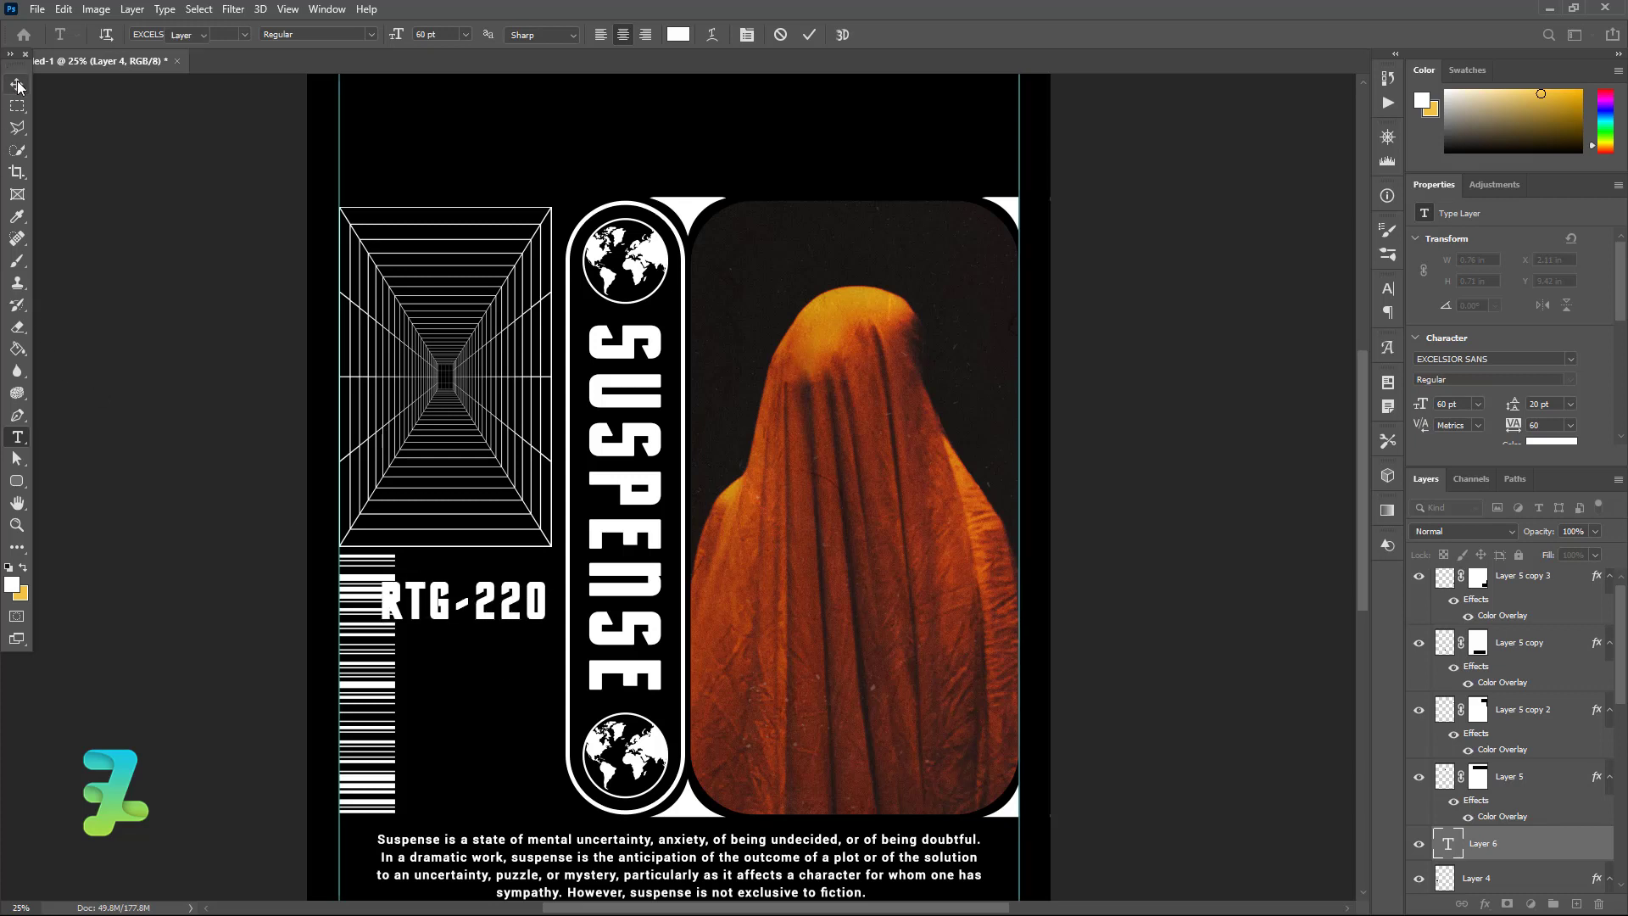
key("ctrl+t")
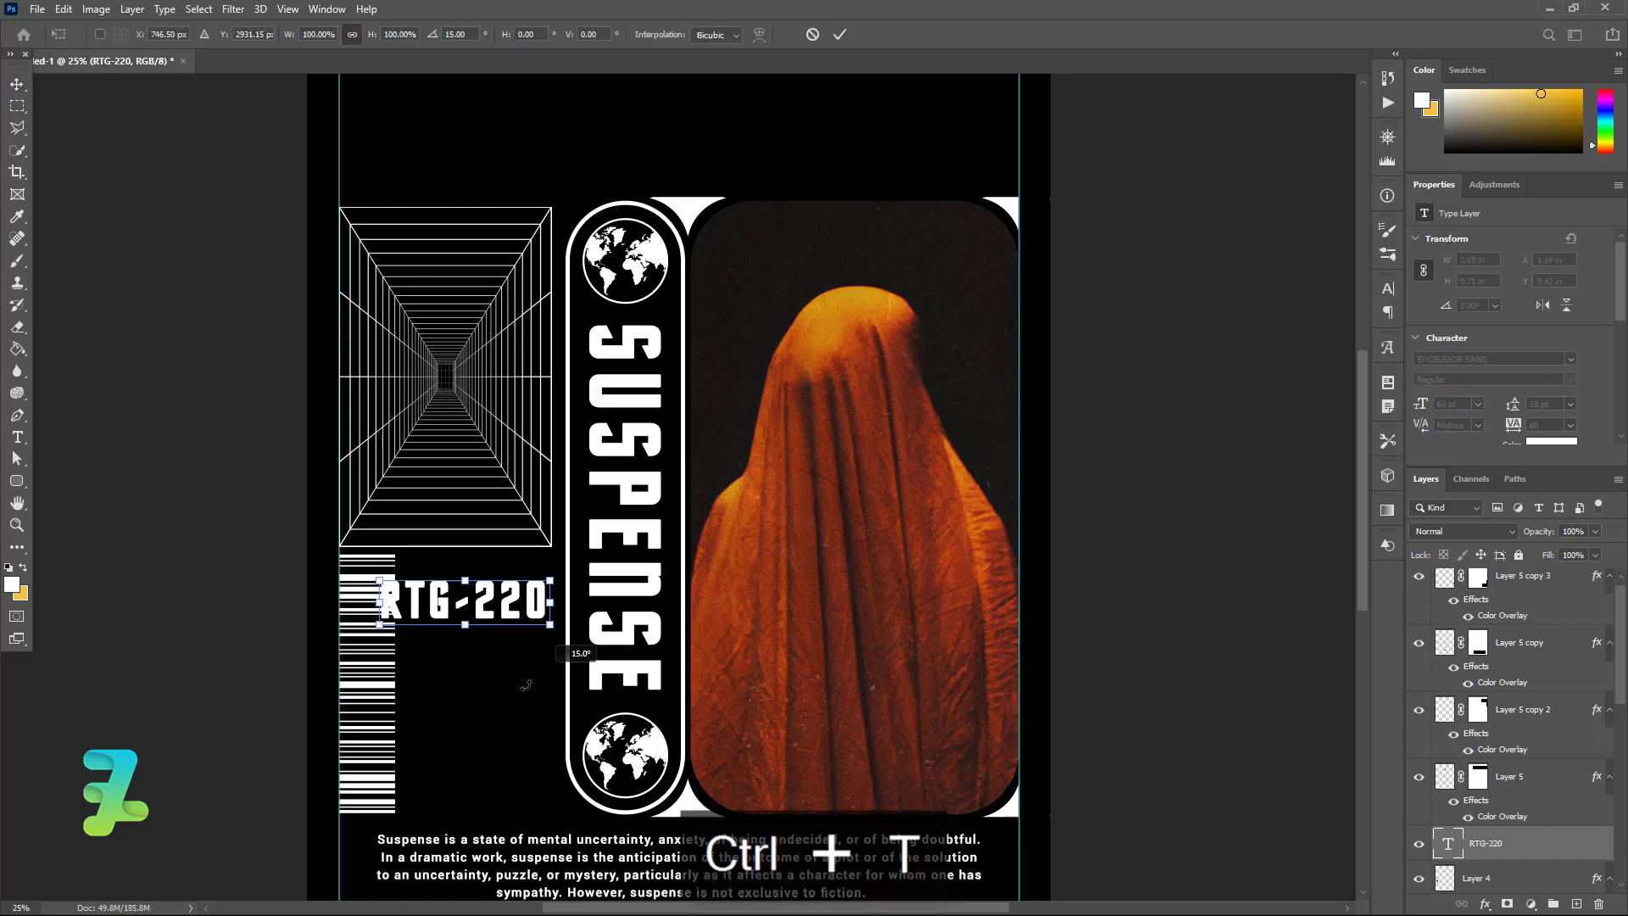
Step: Rotate RTG-220 90°, place it beside the SUSPENSE pill, and enlarge it to about 153%
left_click_drag(563, 643, 400, 725)
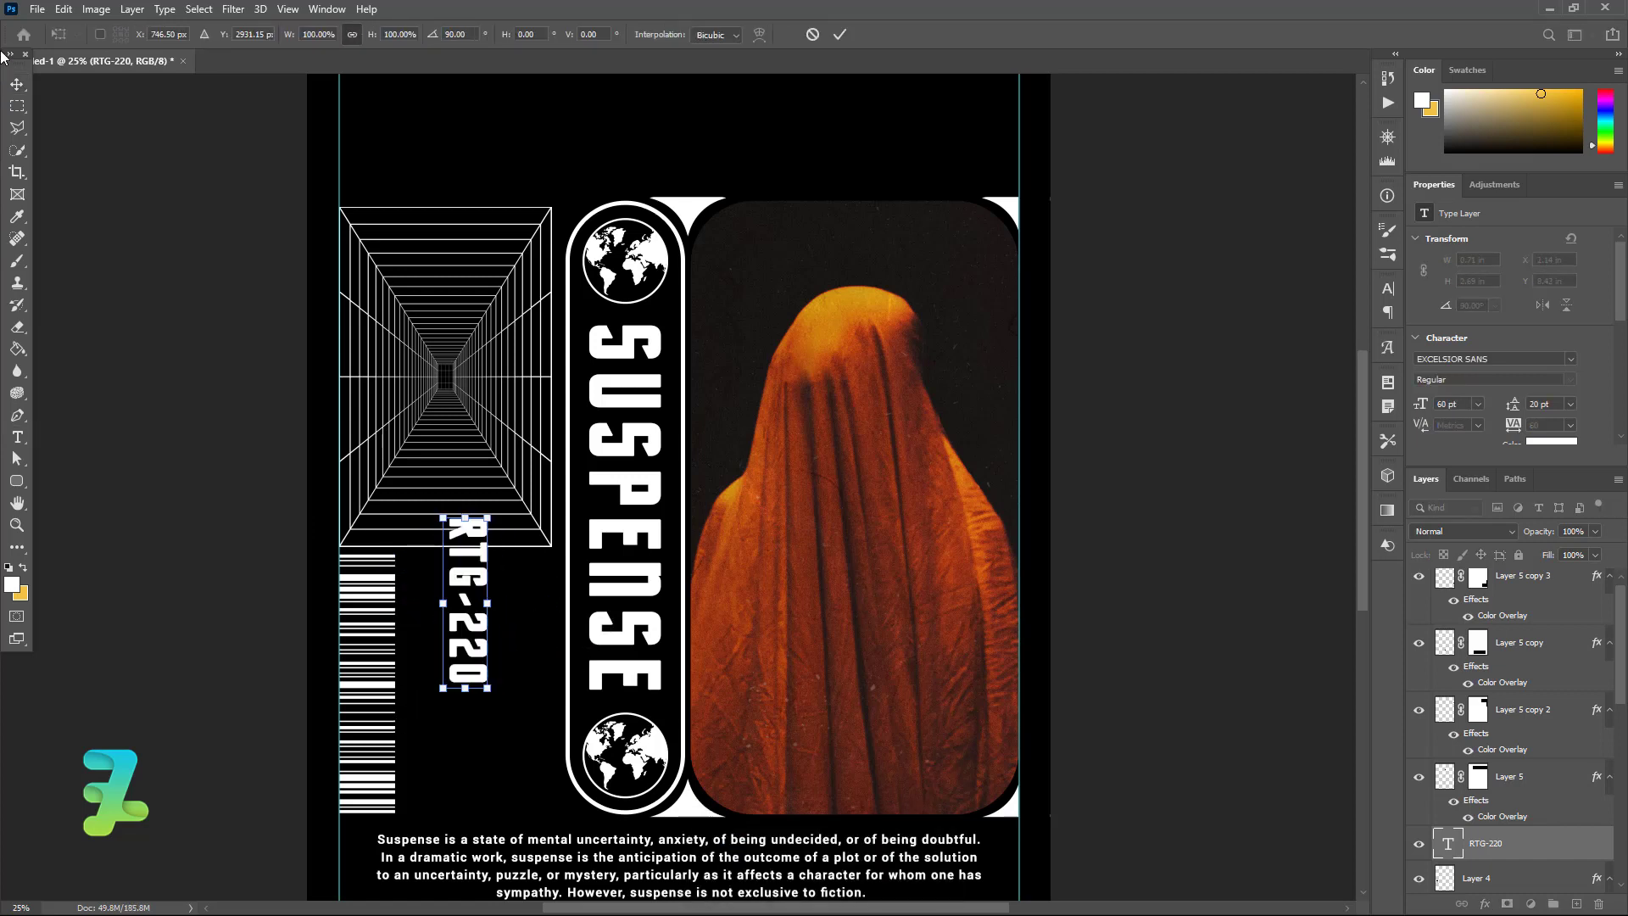
key("Return")
mouse_move(477, 564)
left_mouse_down()
mouse_move(501, 593)
mouse_move(579, 625)
left_mouse_up()
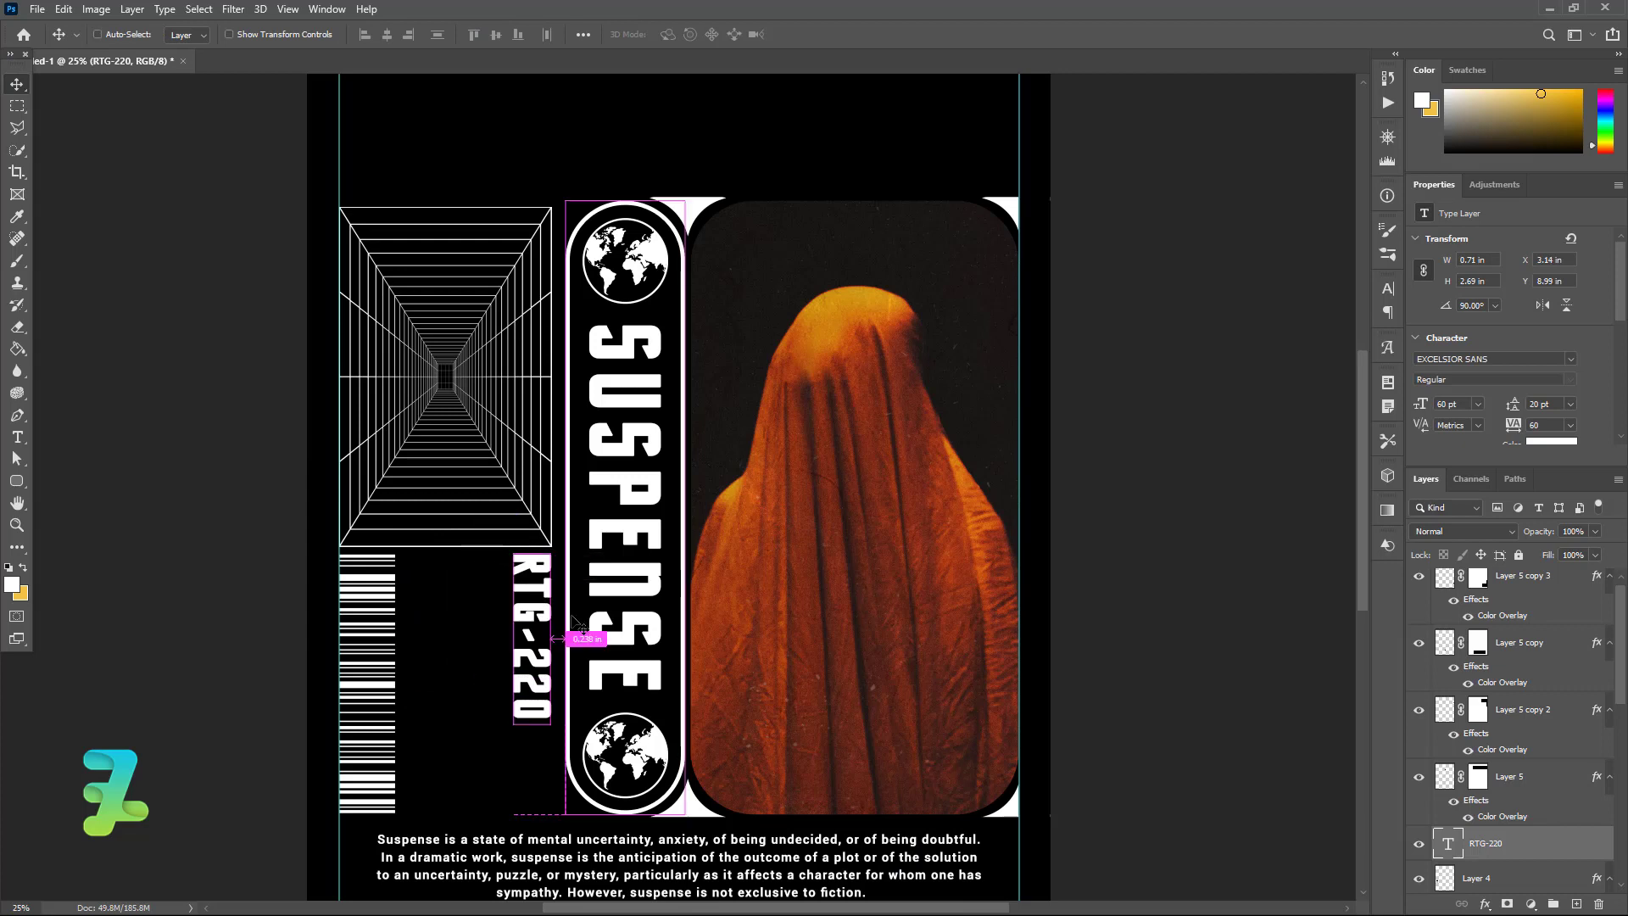
key("ctrl+t")
left_click_drag(494, 727, 415, 797)
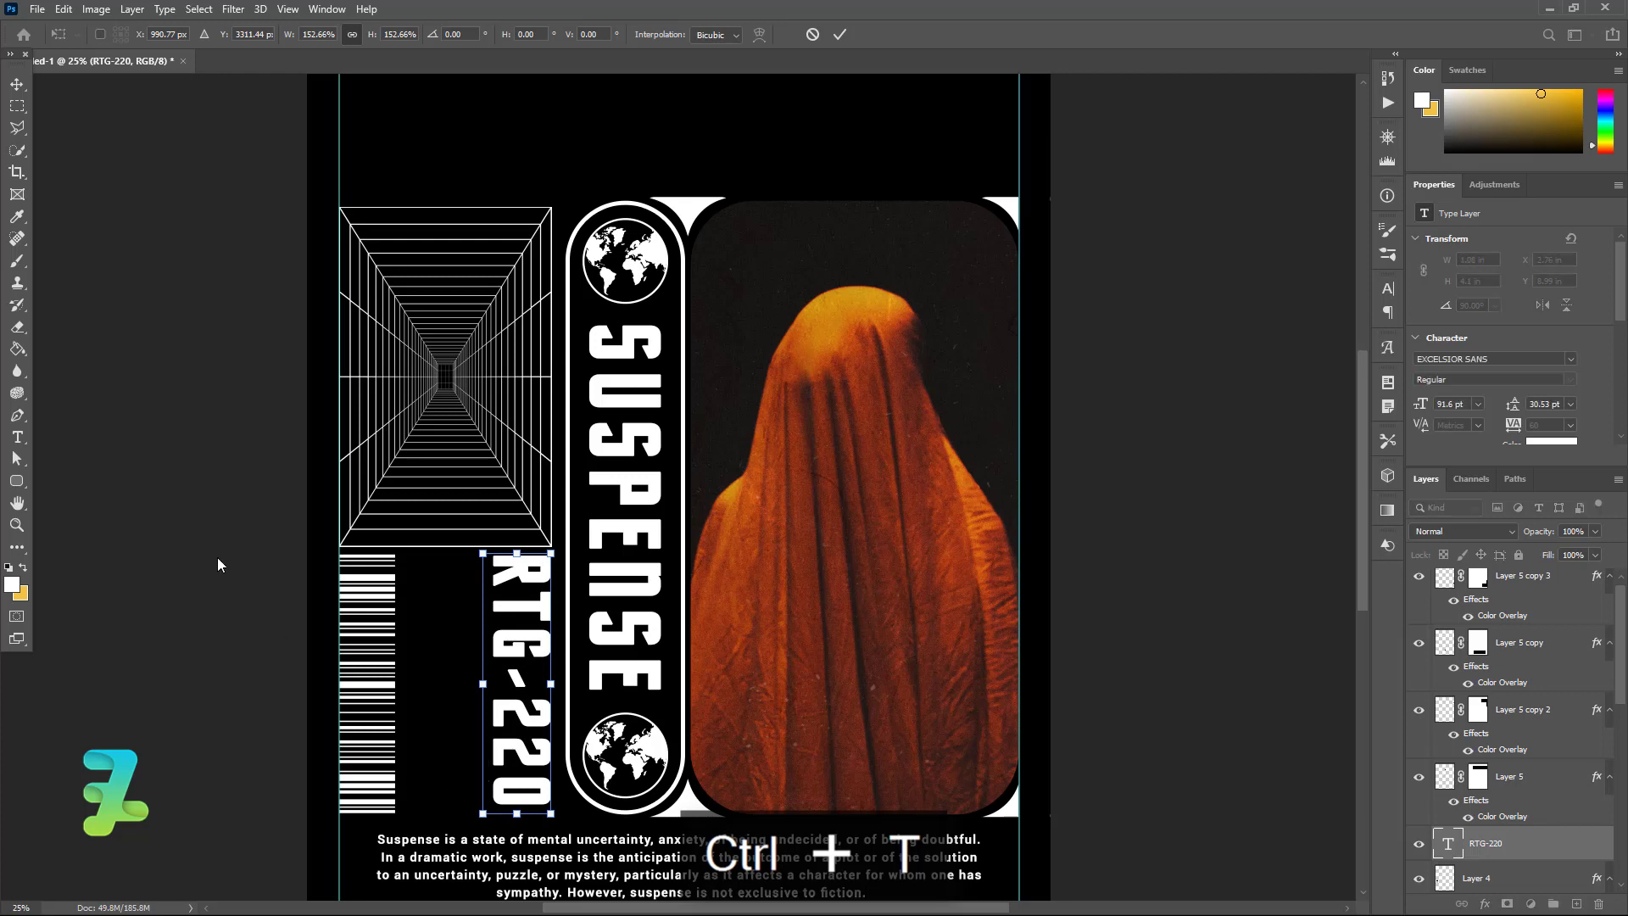
left_click(14, 95)
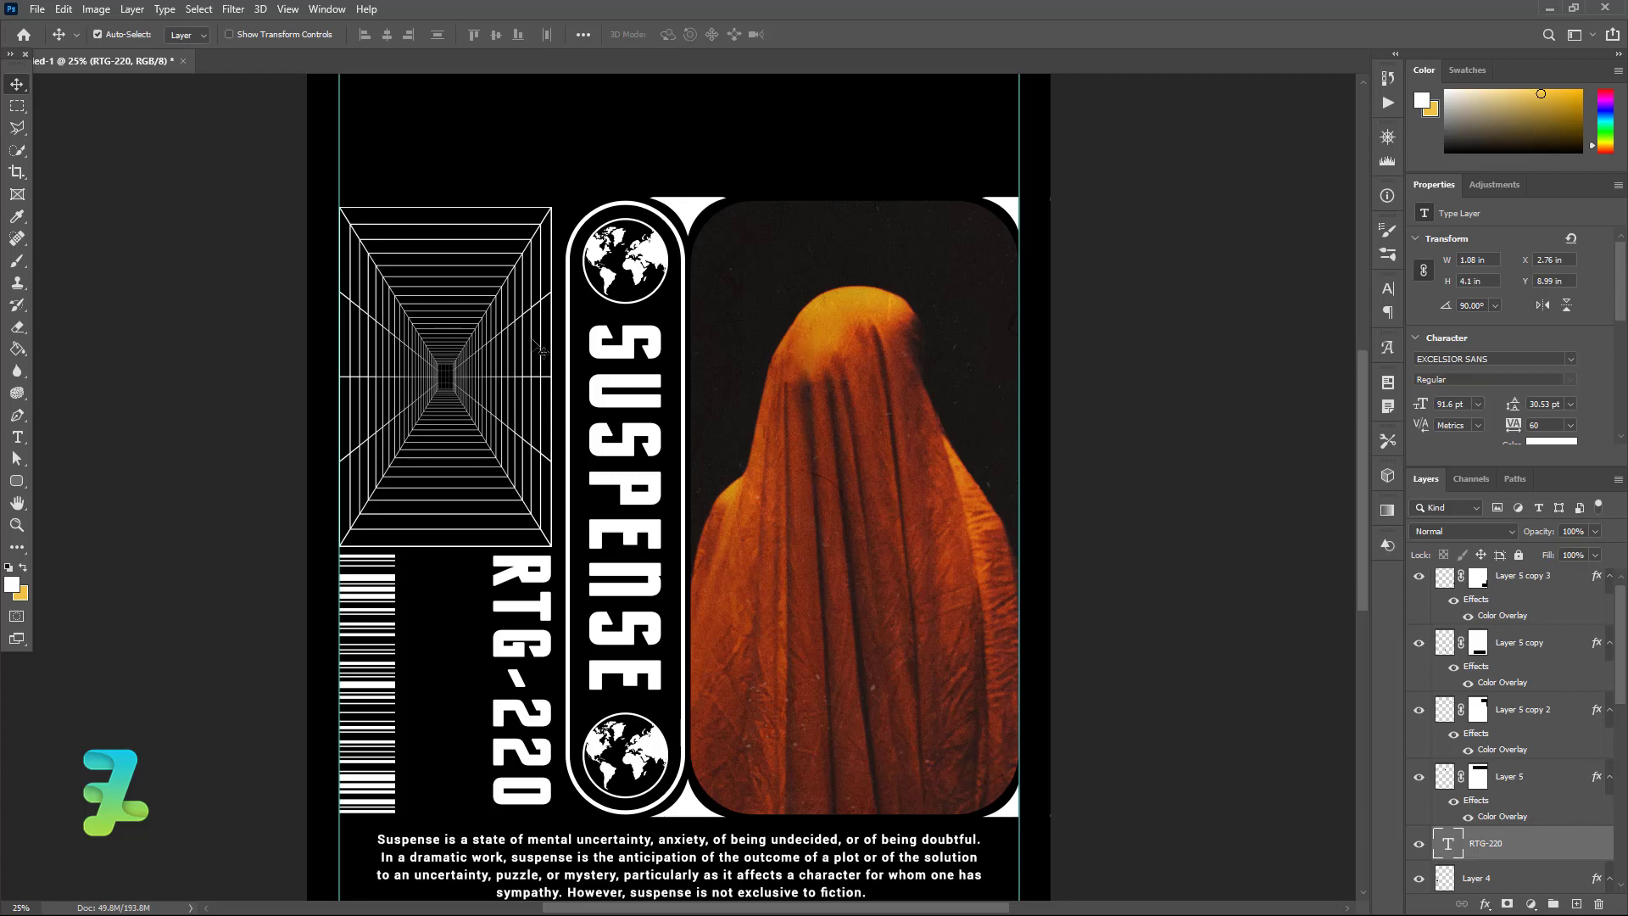
scroll(1367, 455, "down", 3)
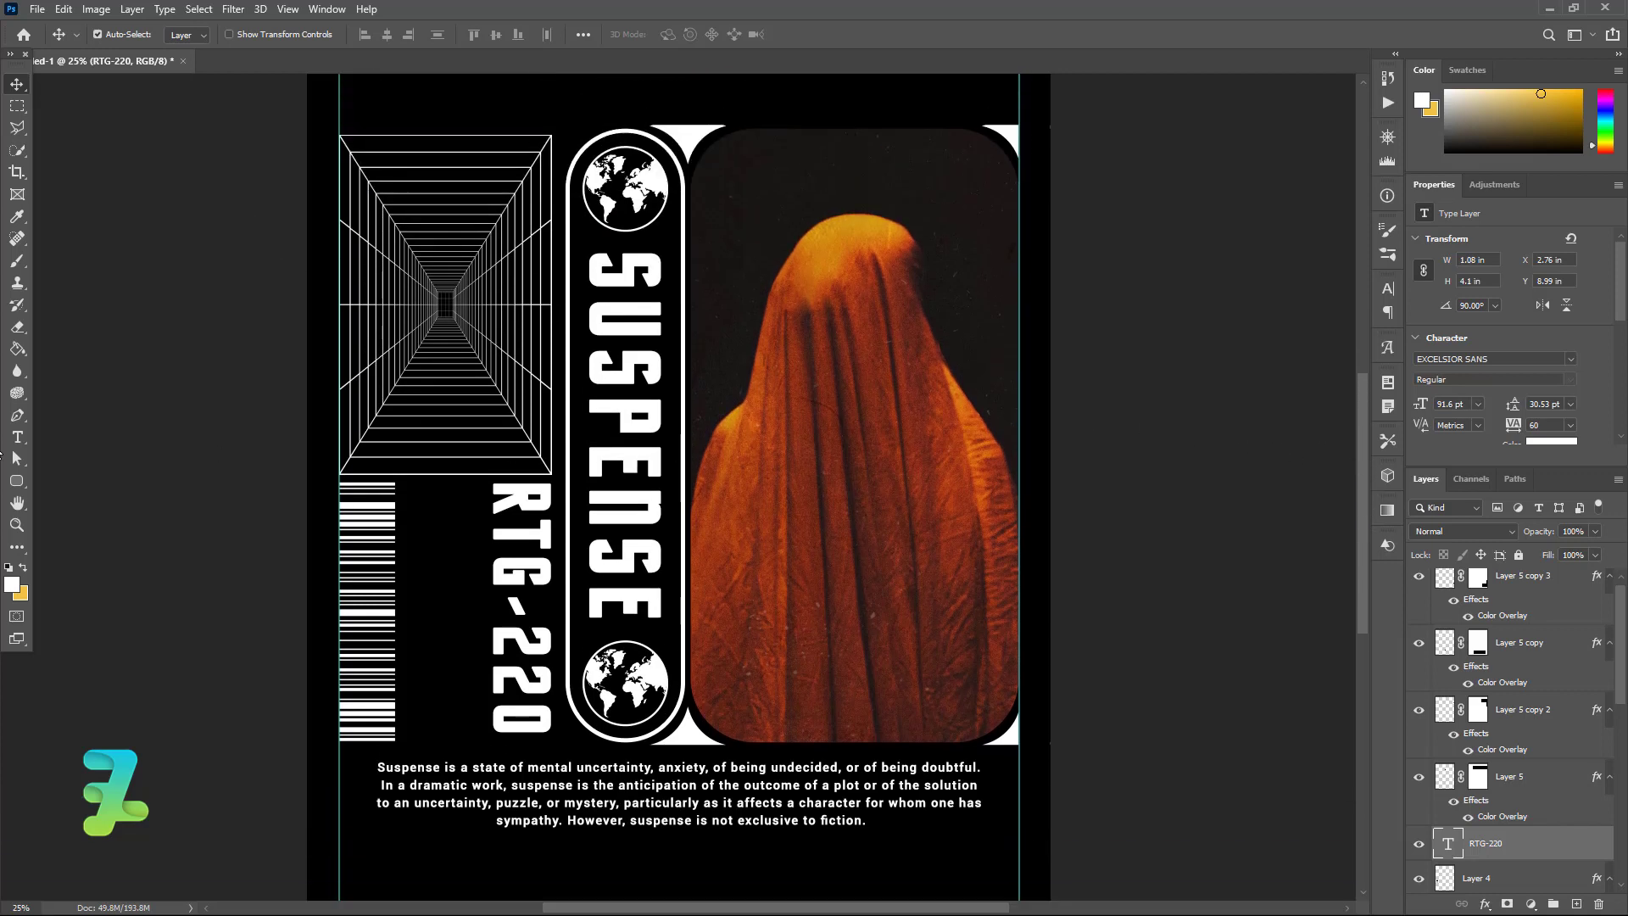
Step: Draw a 312 × 312 px circle beside the barcode with the Ellipse tool
left_click(21, 483)
left_click(65, 509)
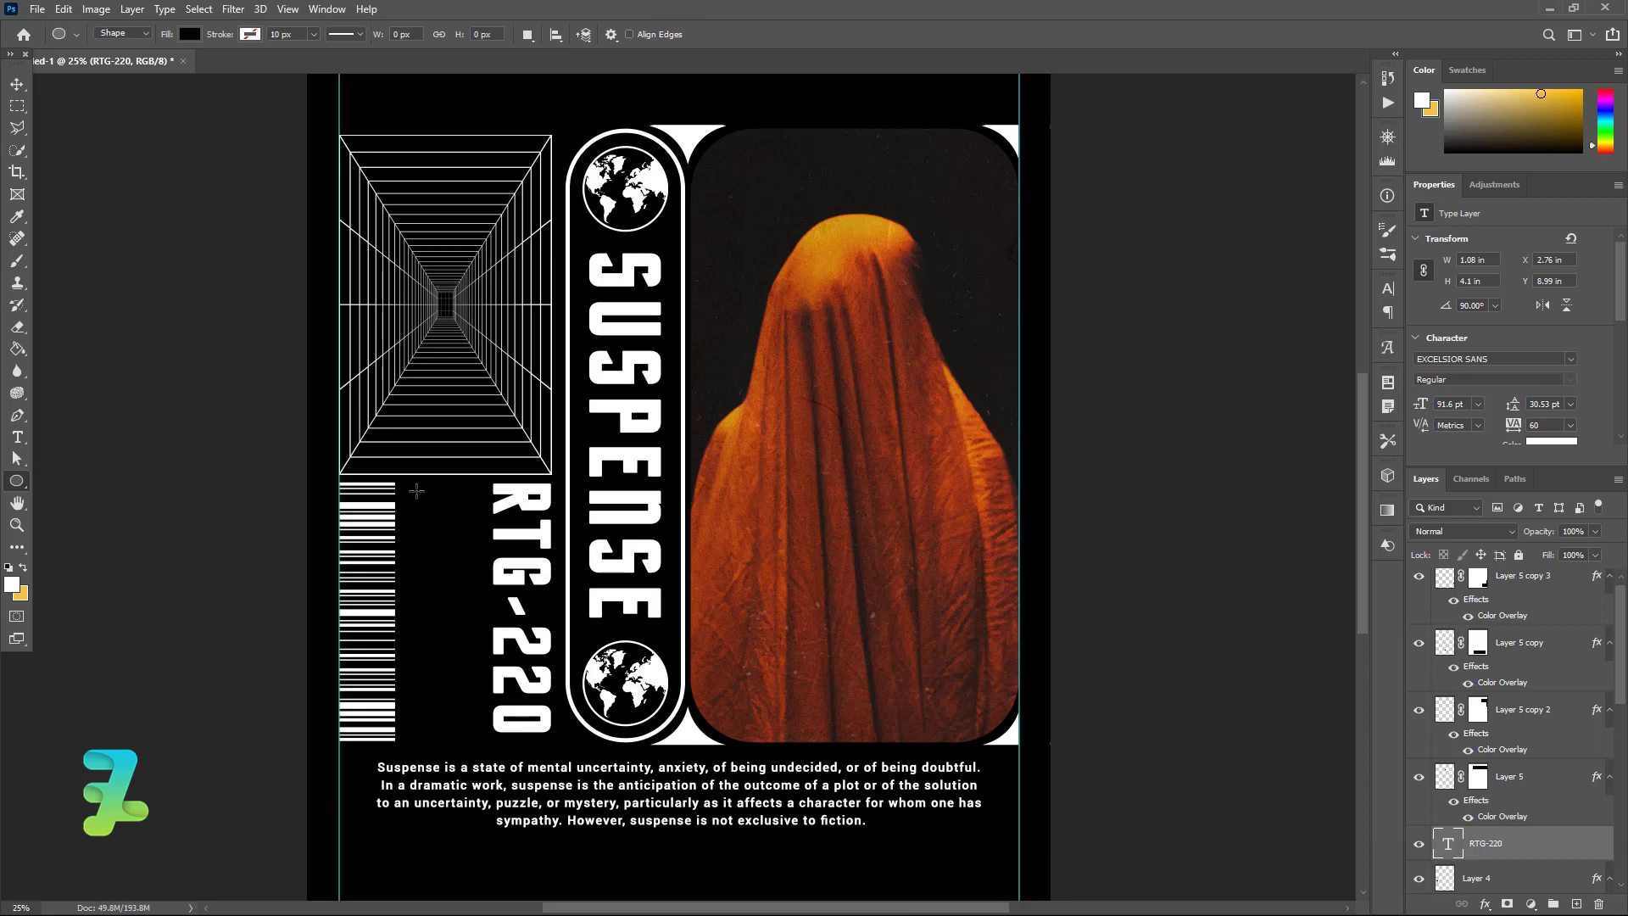
left_click_drag(416, 490, 479, 559)
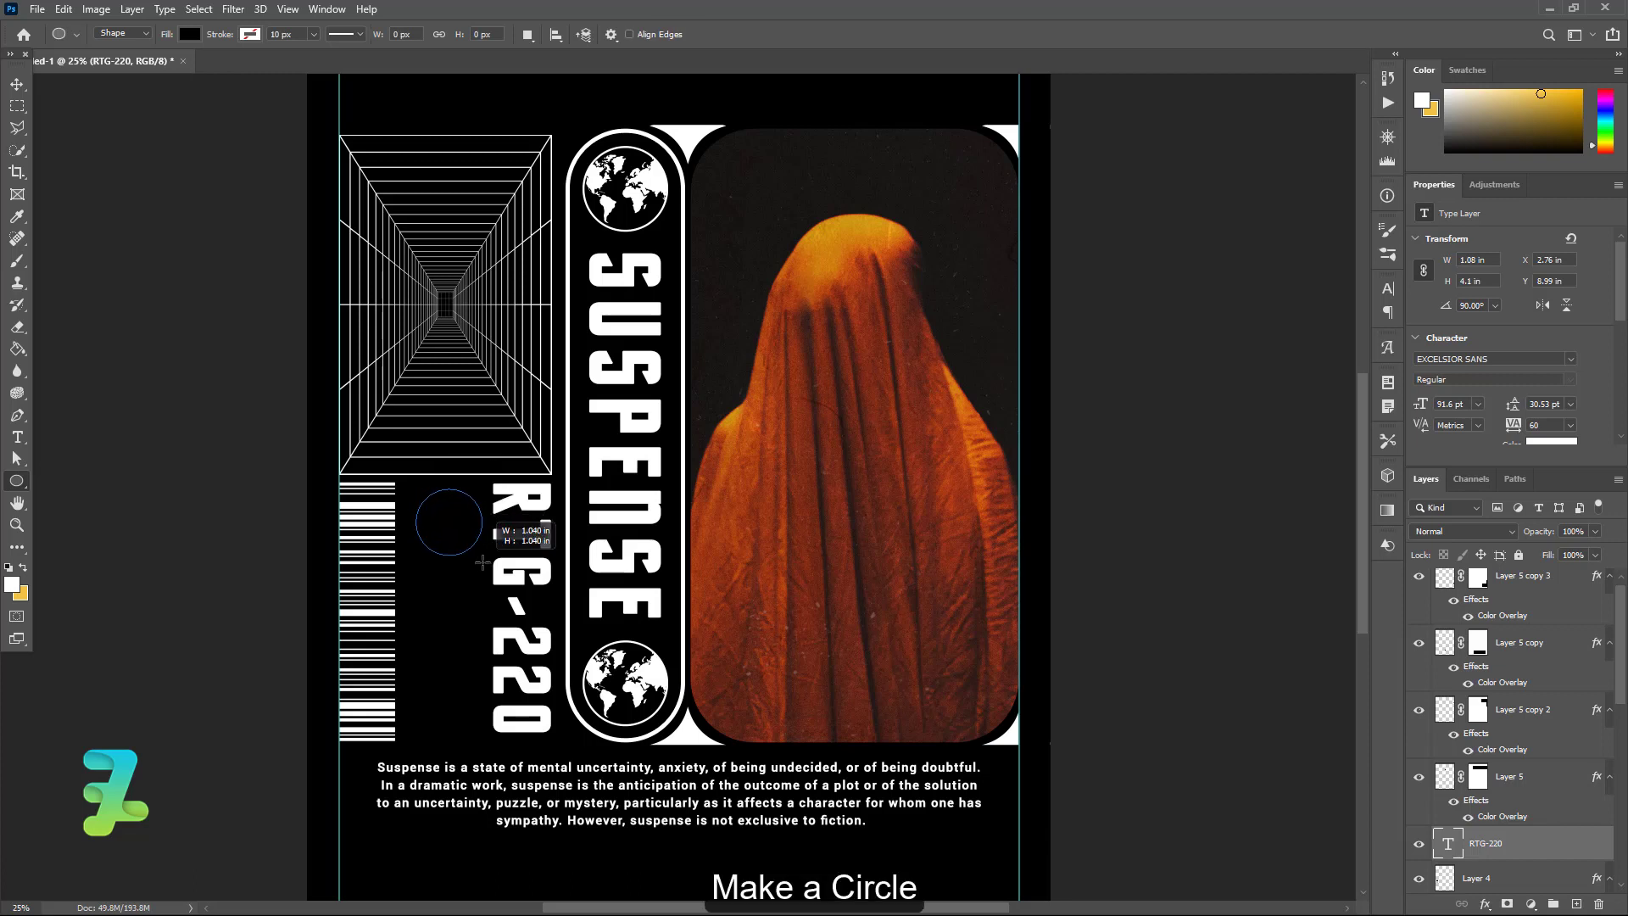
left_click_drag(479, 559, 479, 561)
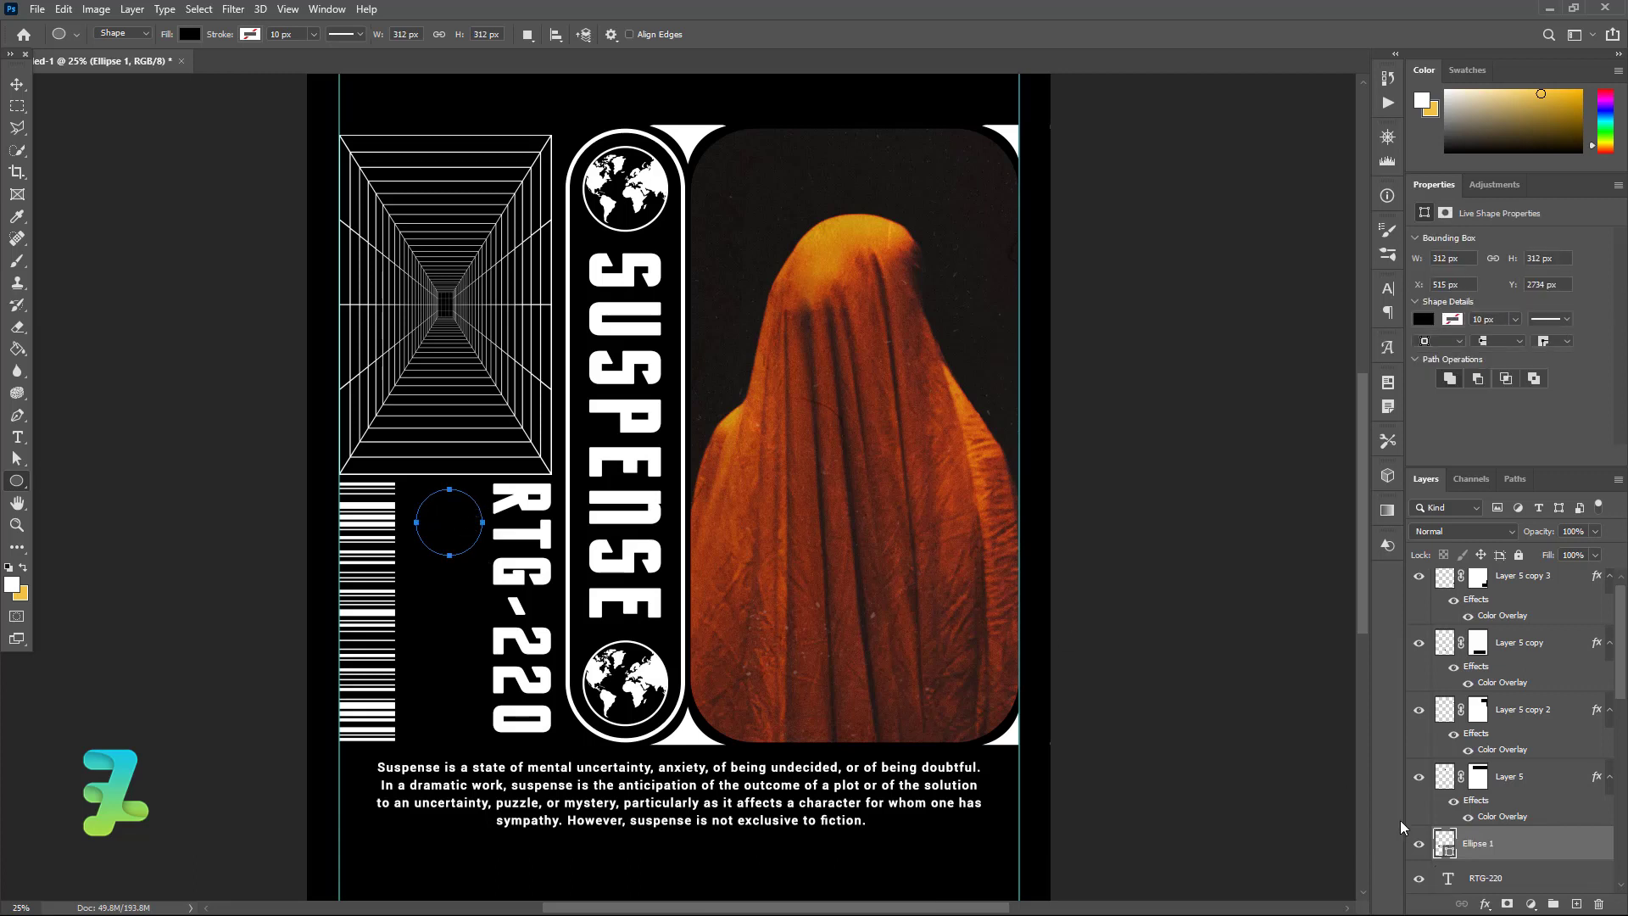
Step: Set the circle's solid fill colour to orange #ff6c00
left_click(1421, 320)
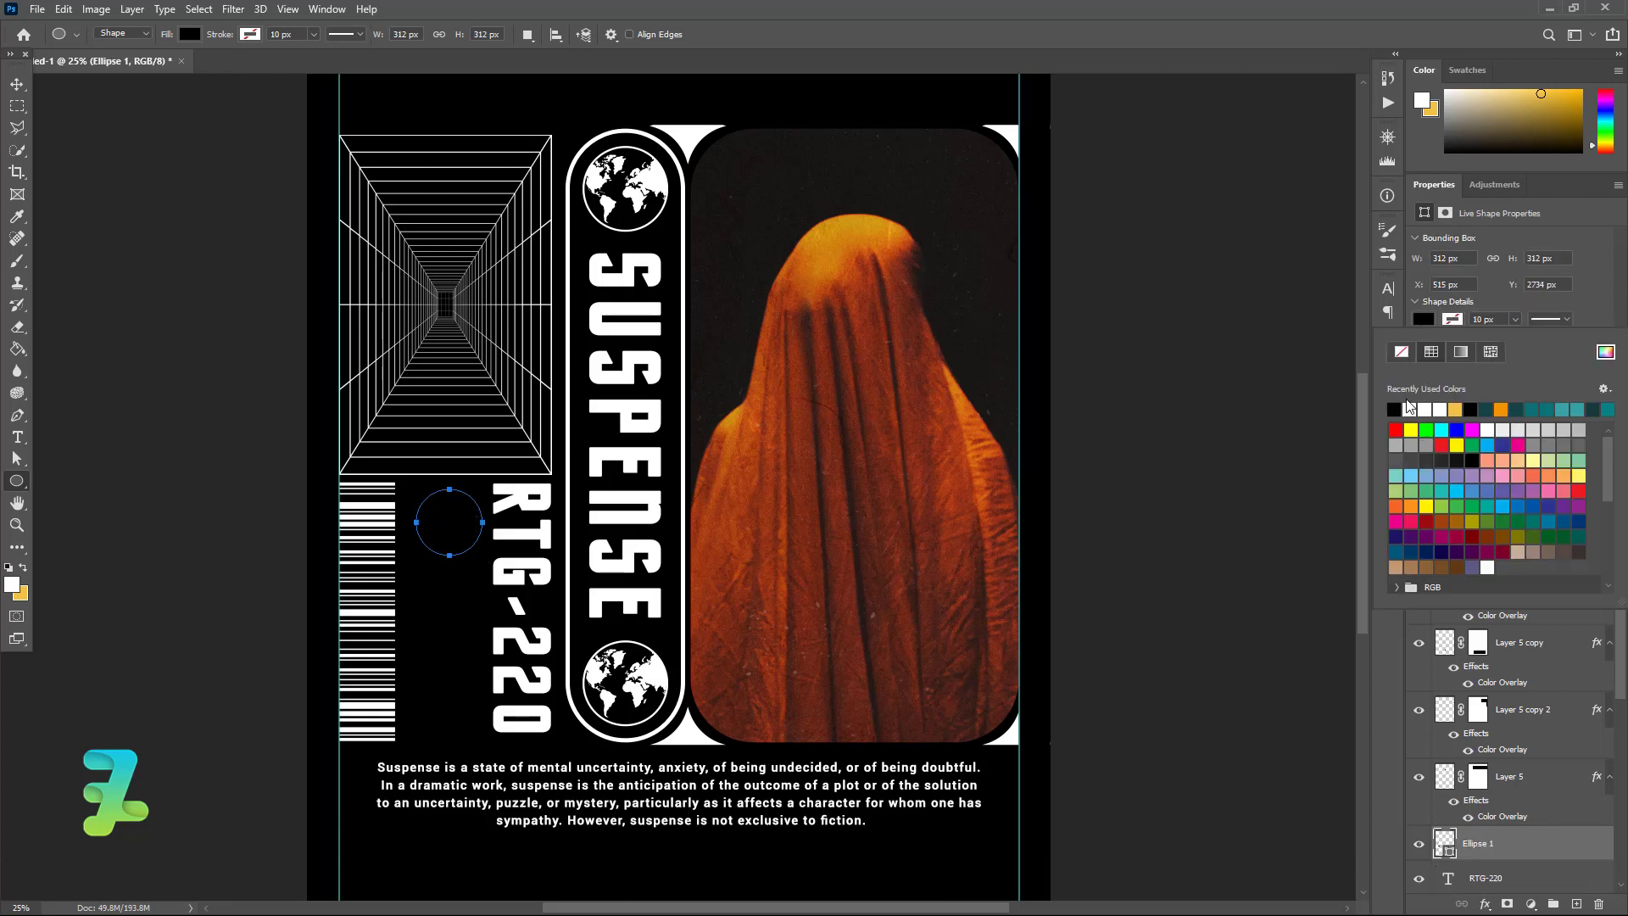
left_click(1609, 354)
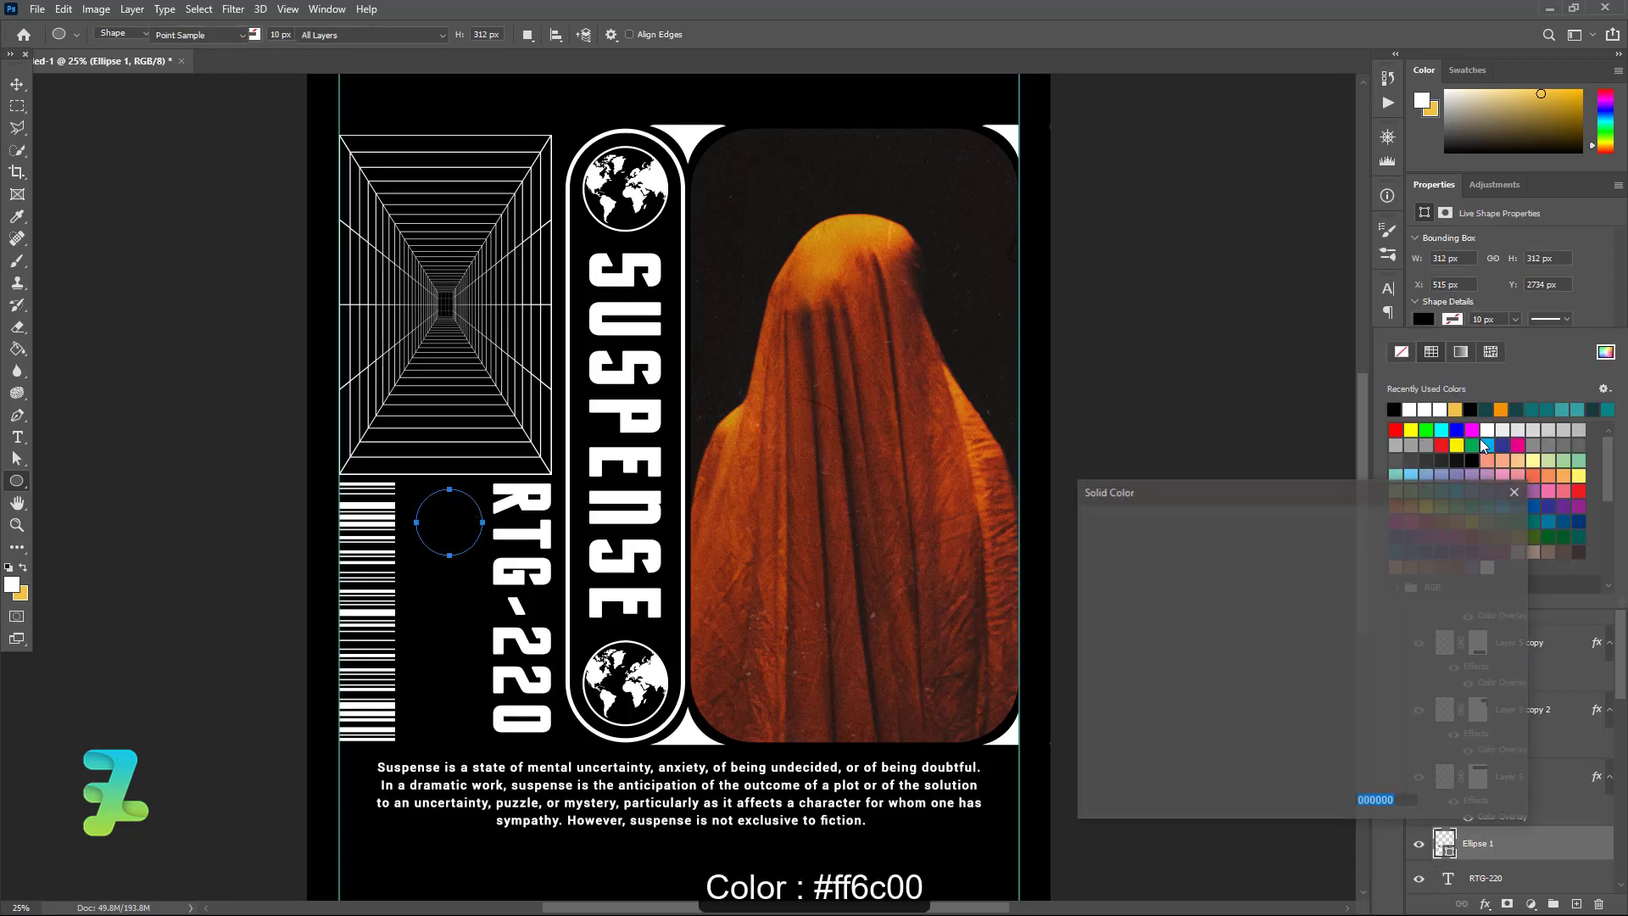
left_click(839, 251)
left_click_drag(1322, 711, 1321, 731)
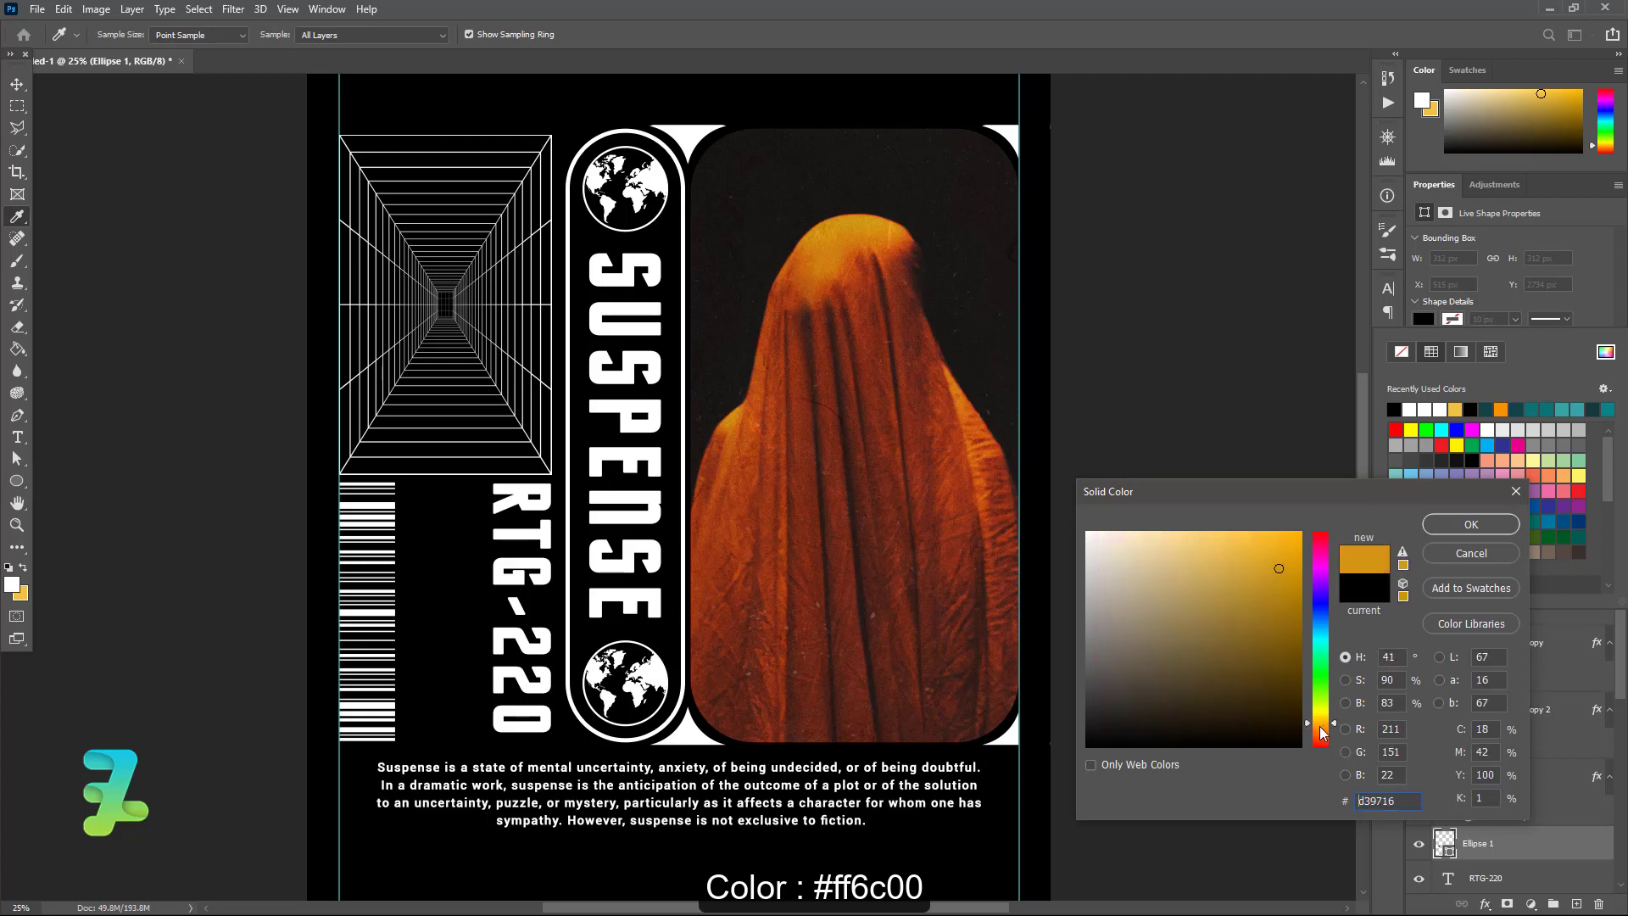
type("ff6c00")
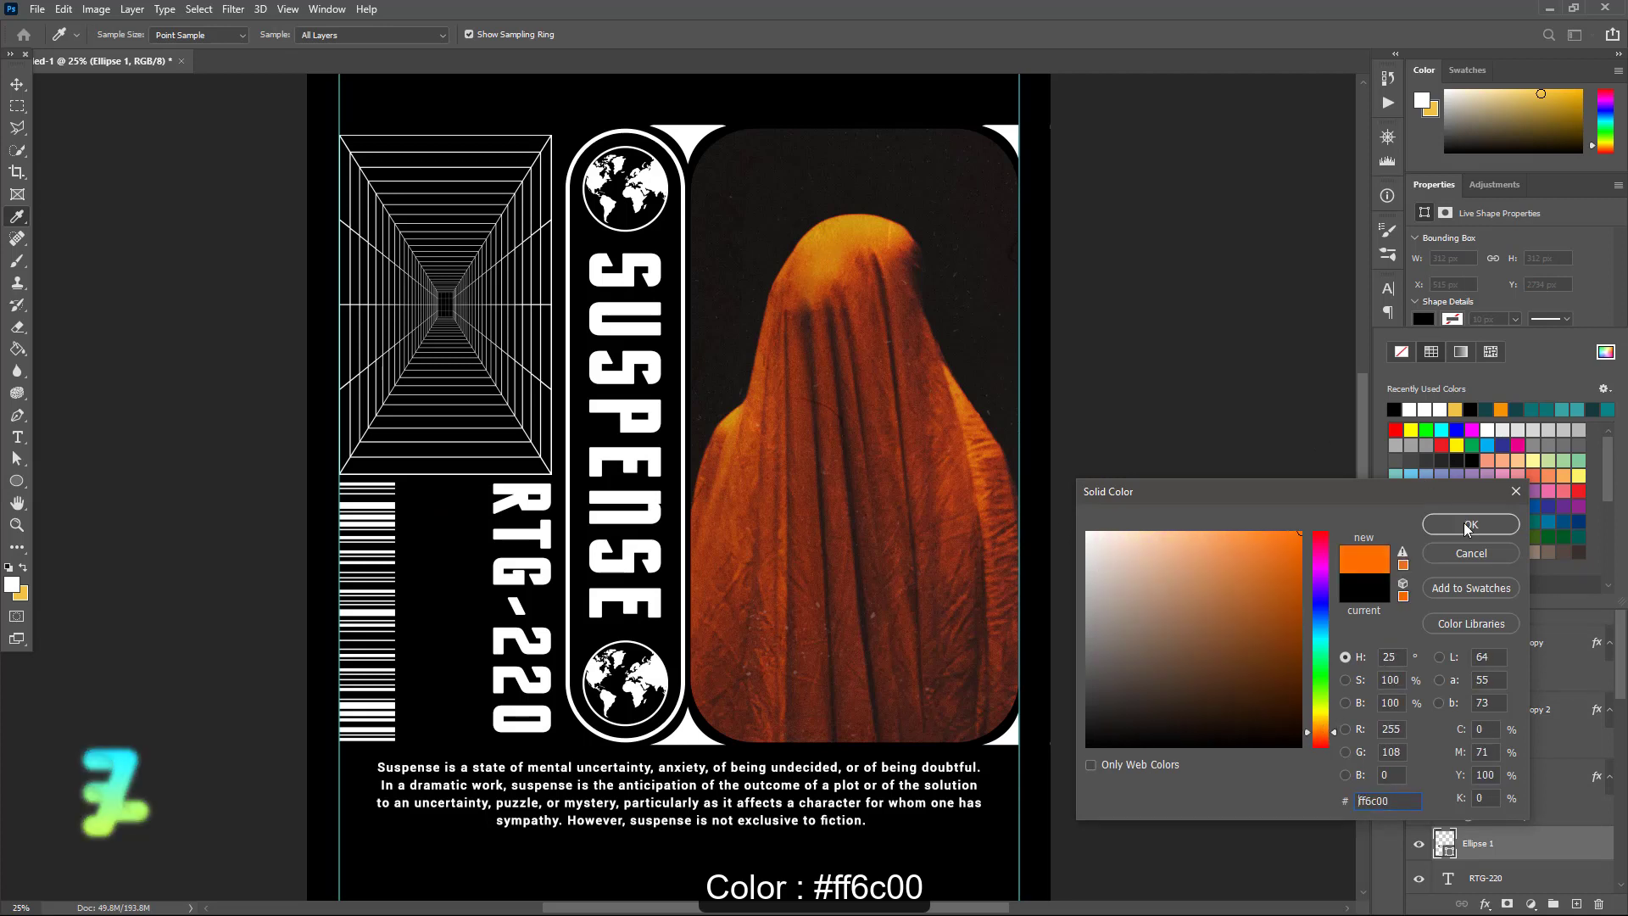
left_click(1470, 525)
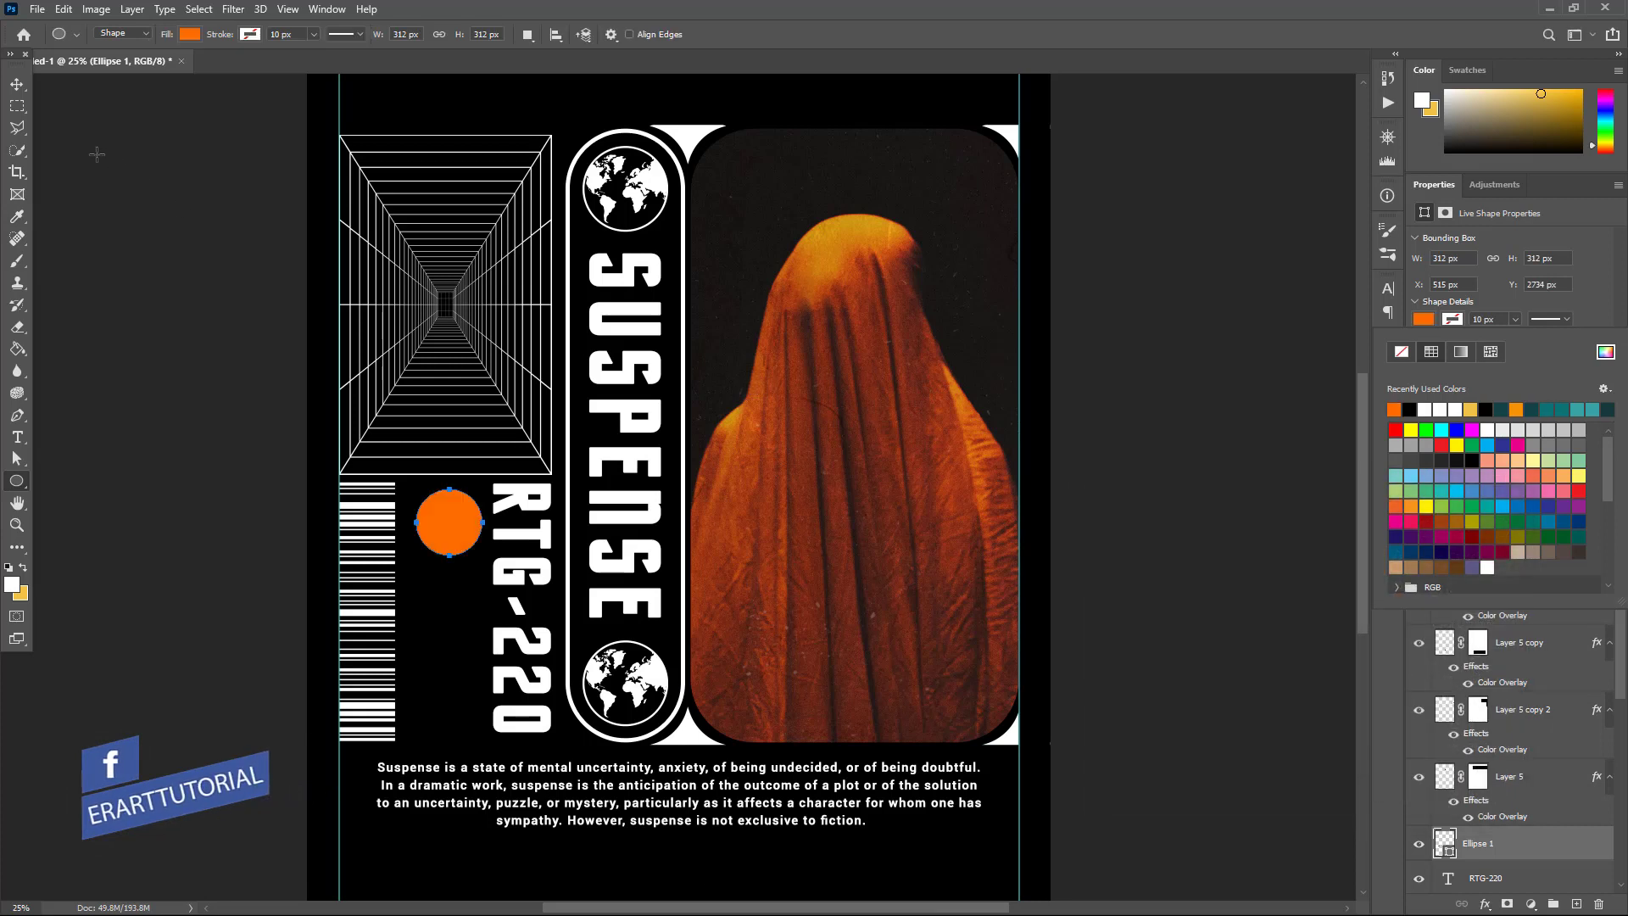
left_click(18, 88)
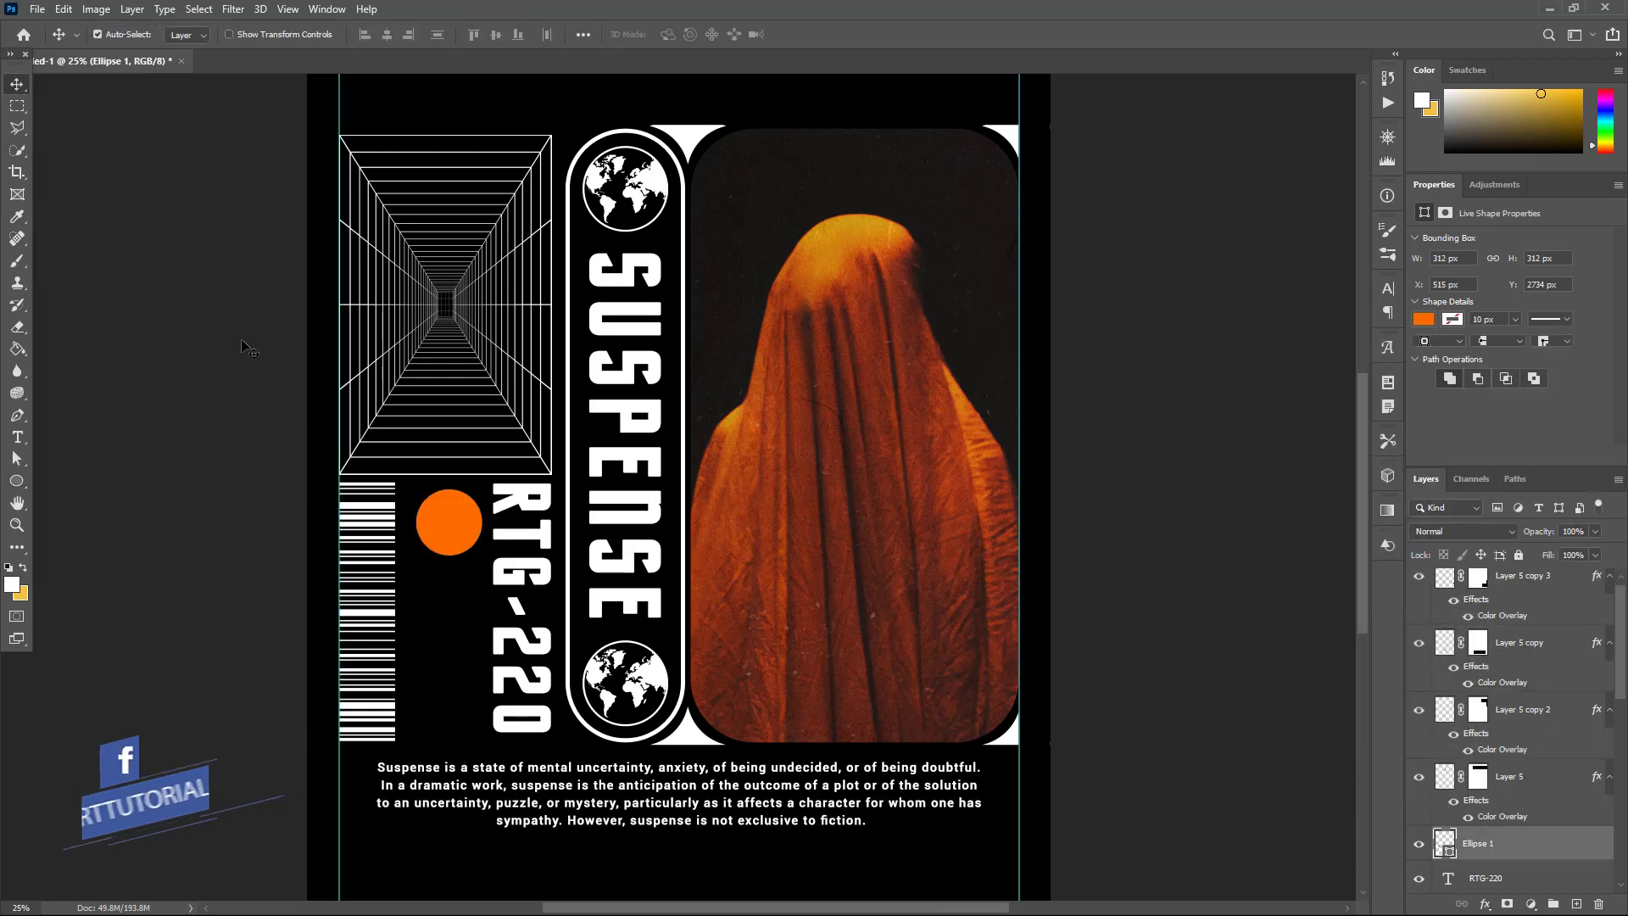
Step: Duplicate the orange circle into a vertical stack of three and group them as Group 1
left_click_drag(452, 522, 475, 534)
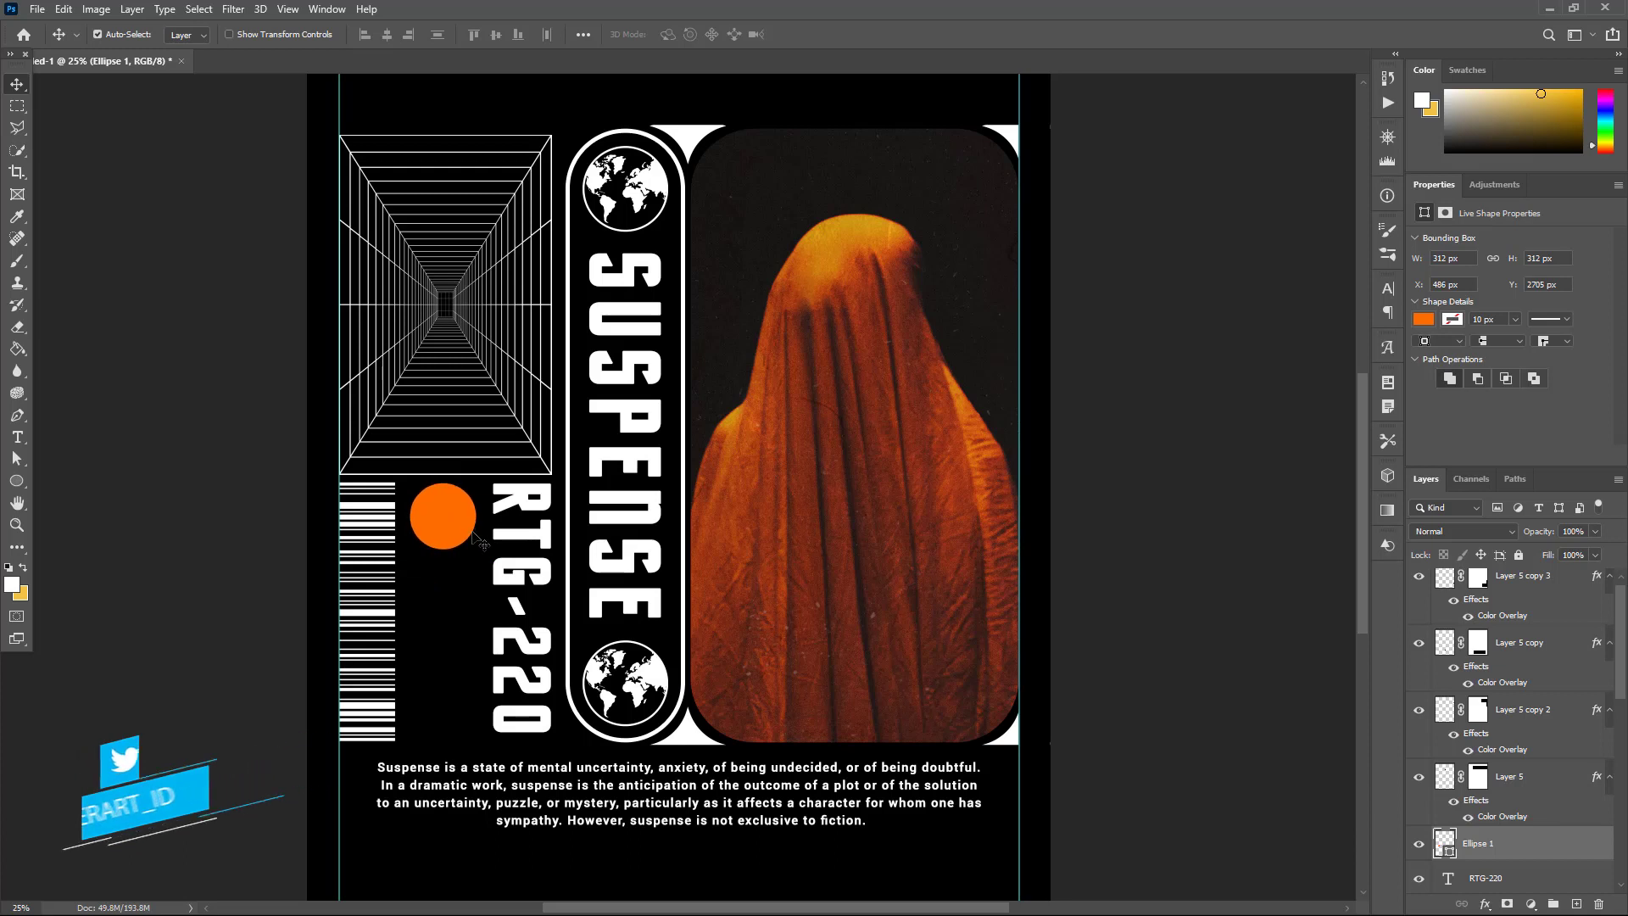
key("ctrl+j")
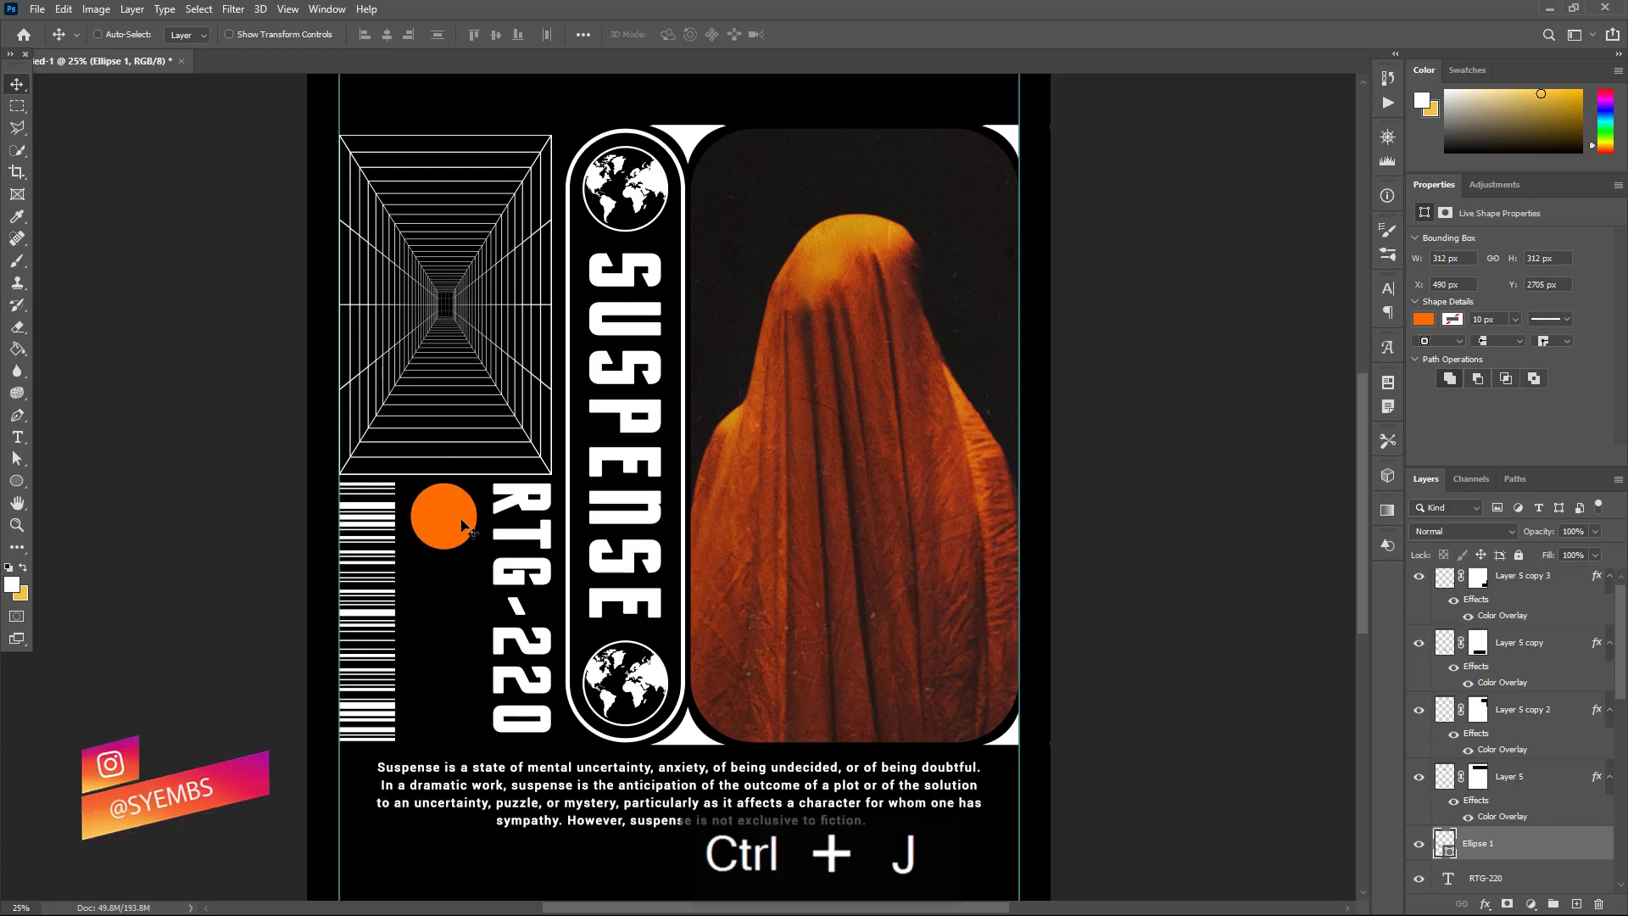
left_click_drag(475, 535, 448, 669)
key("ctrl+j")
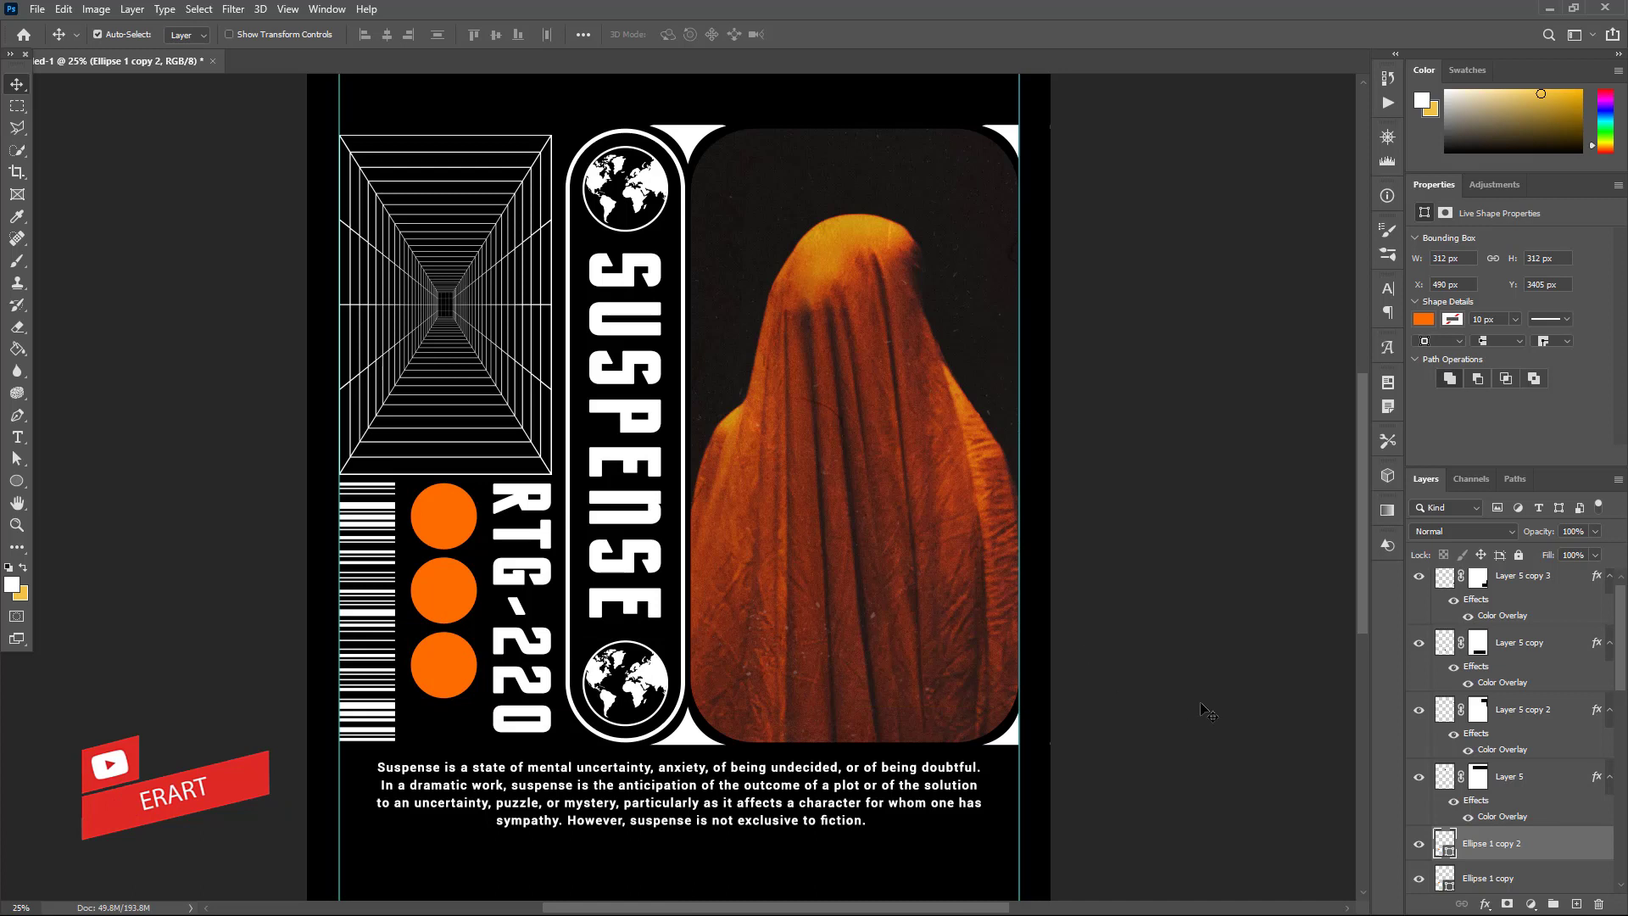
scroll(1526, 746, "down", 3)
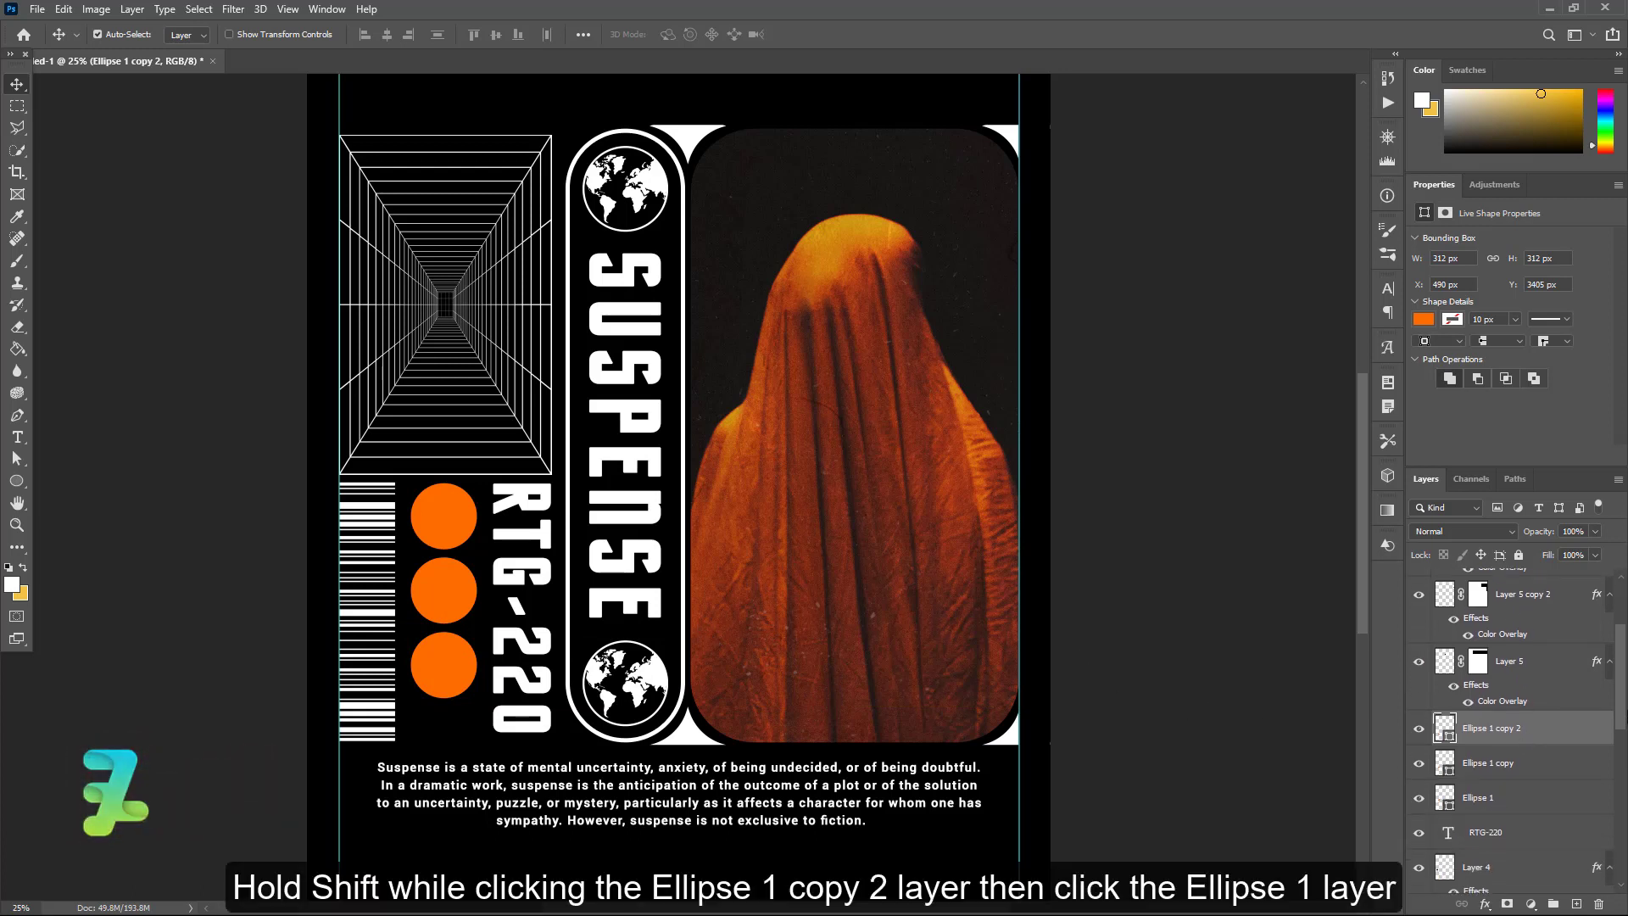
left_click(1531, 793, "shift")
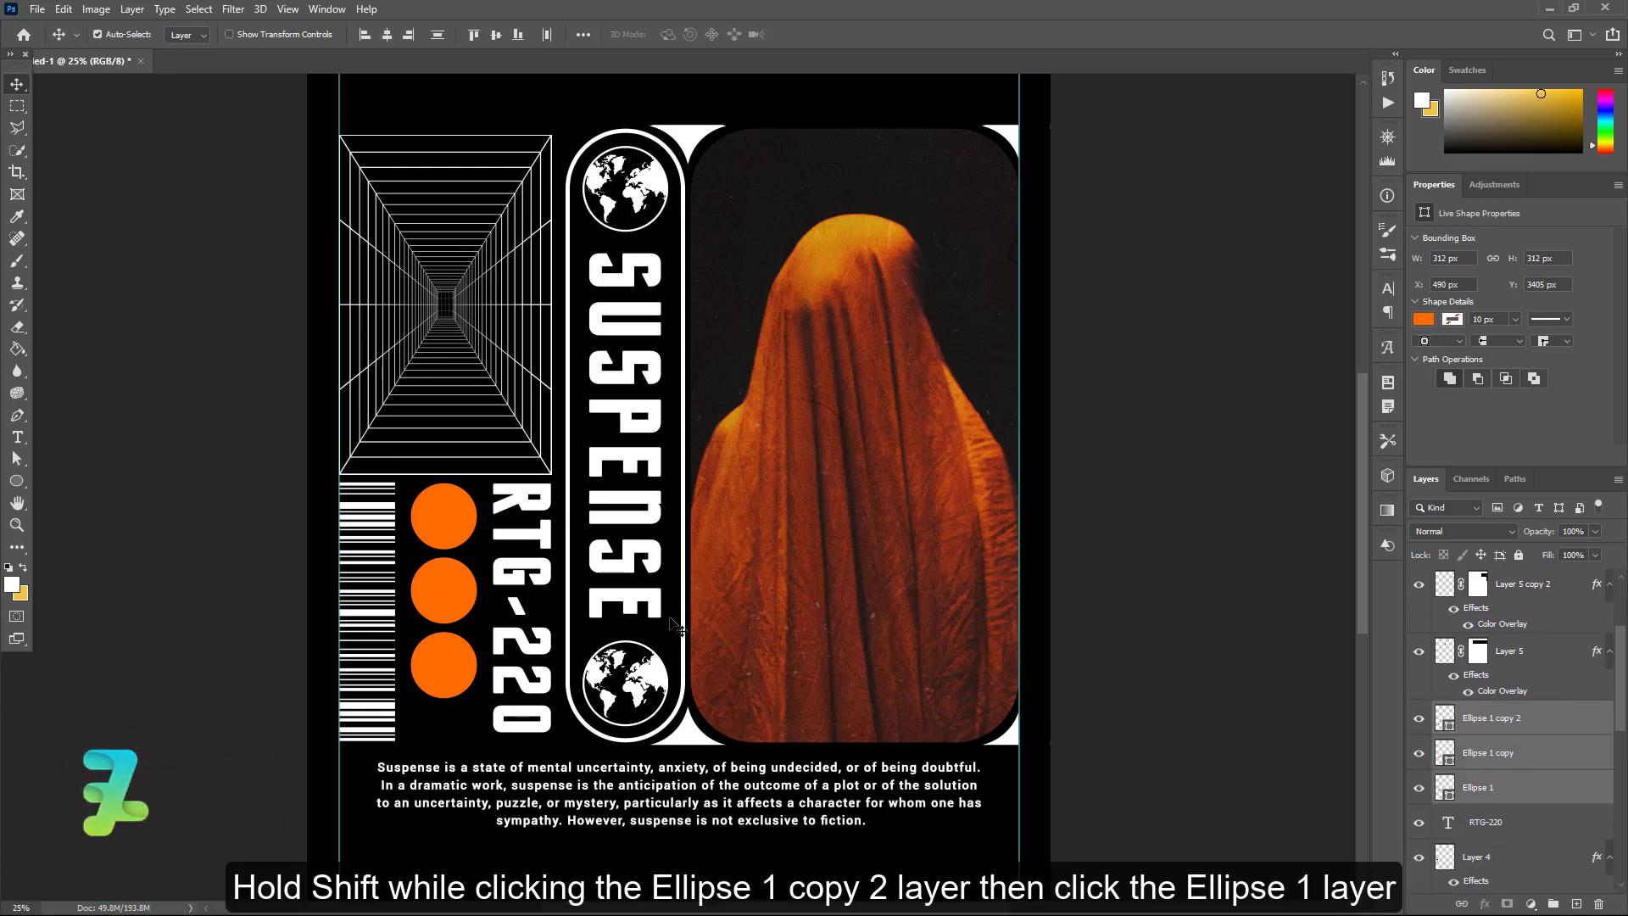
key("ctrl+g")
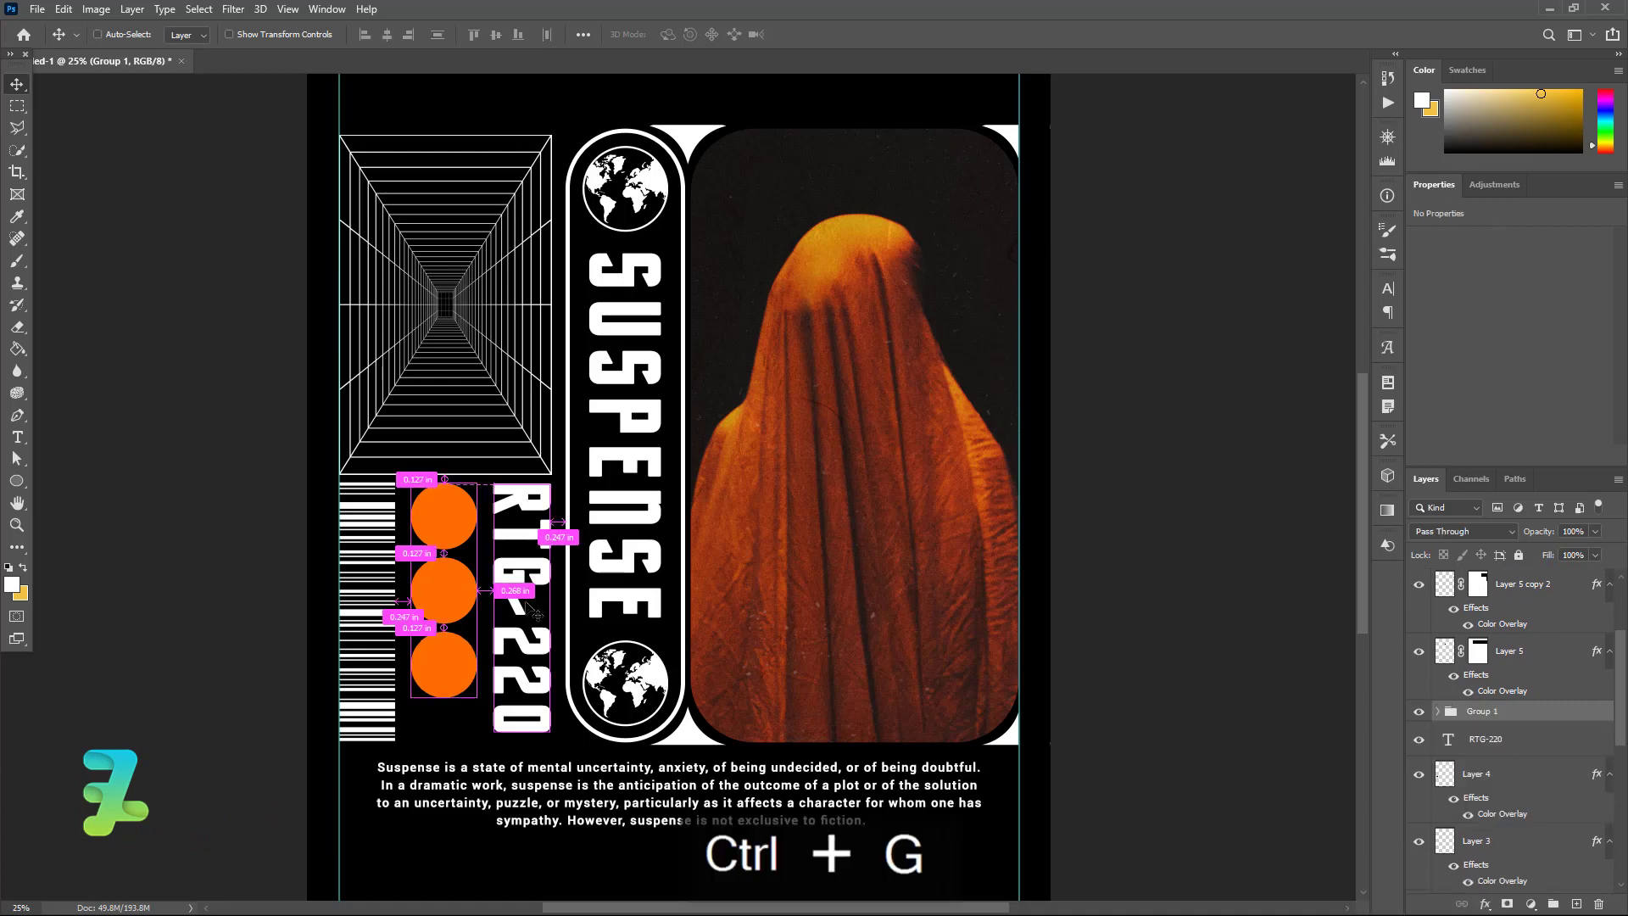
Step: Scale the circle group to about 120% and nudge it slightly right
key("ctrl+t")
left_click_drag(413, 695, 383, 722)
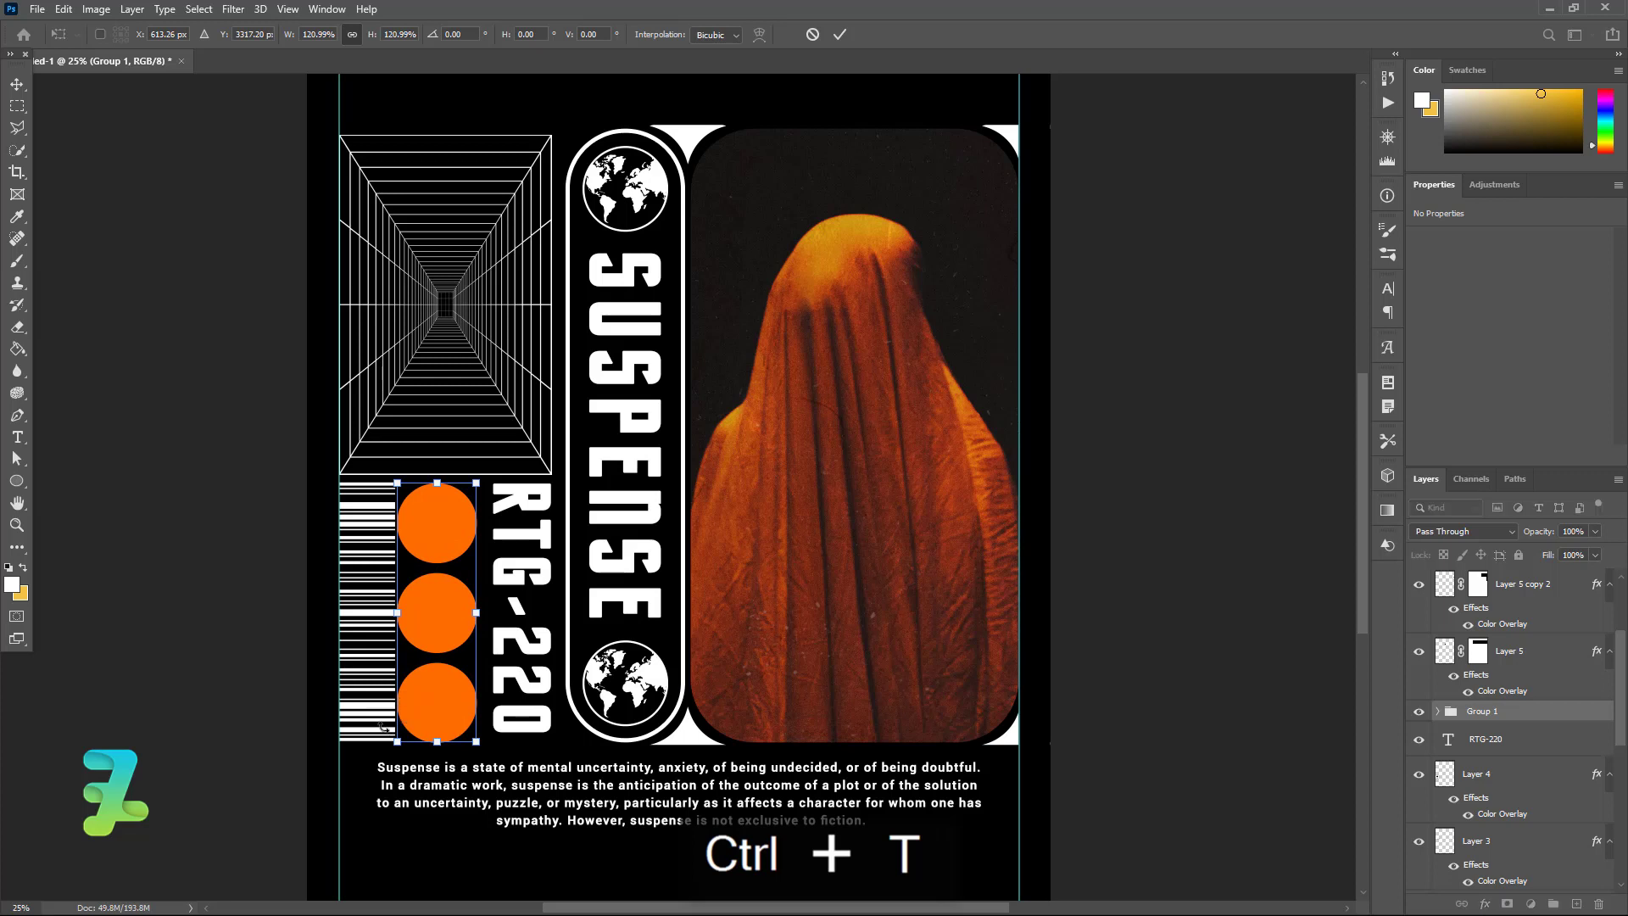
key("ctrl+z")
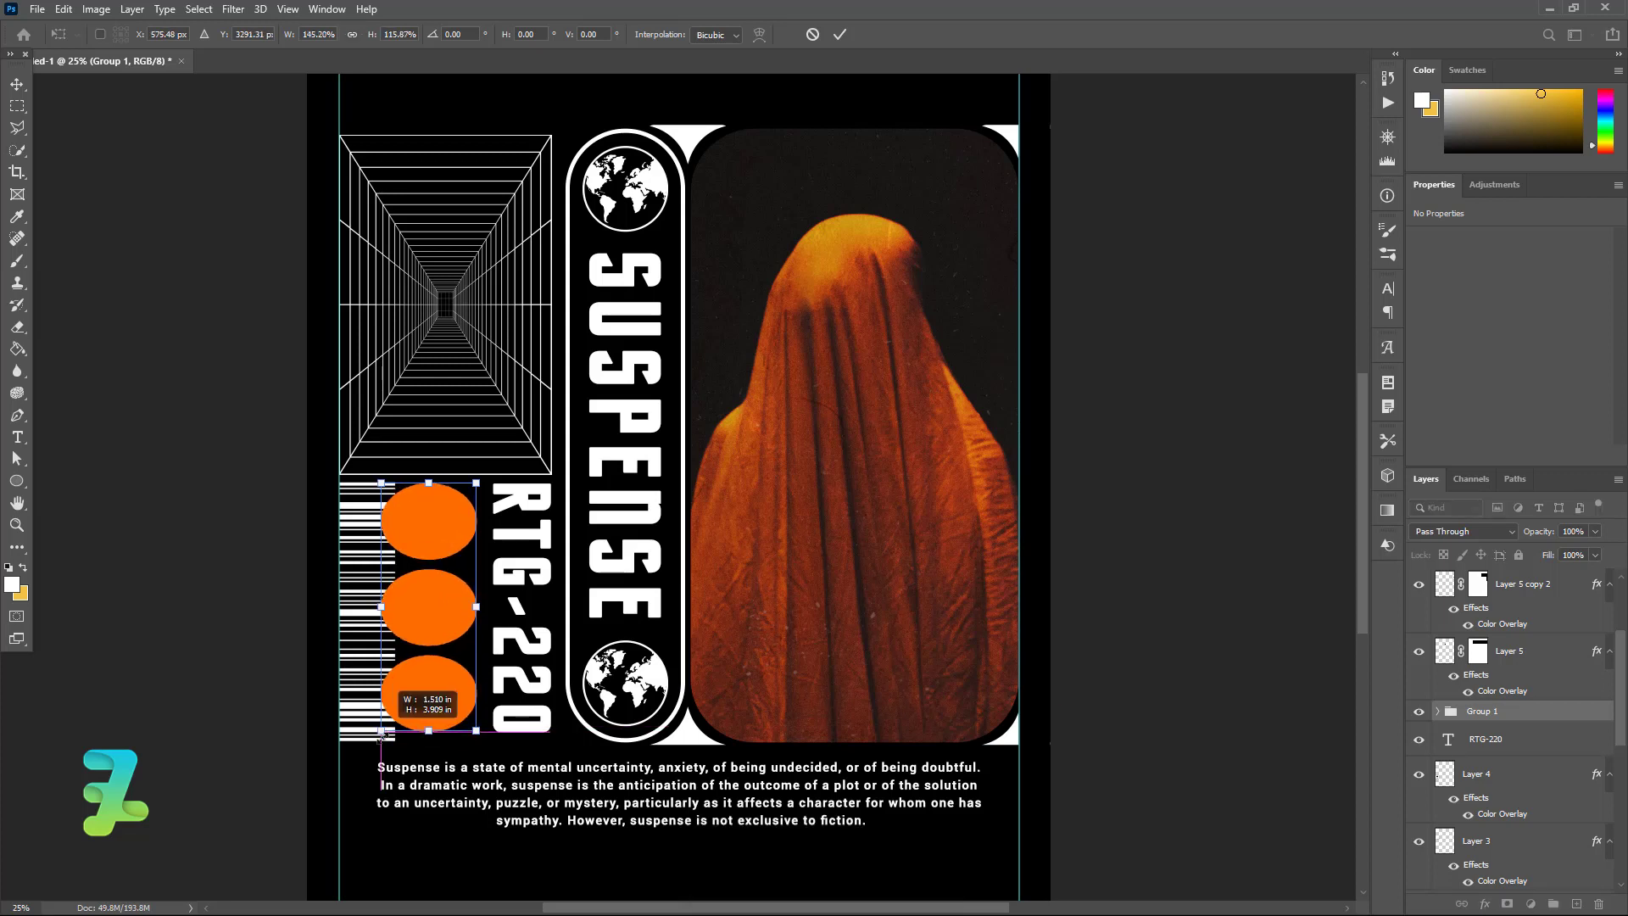
left_click_drag(412, 696, 384, 743)
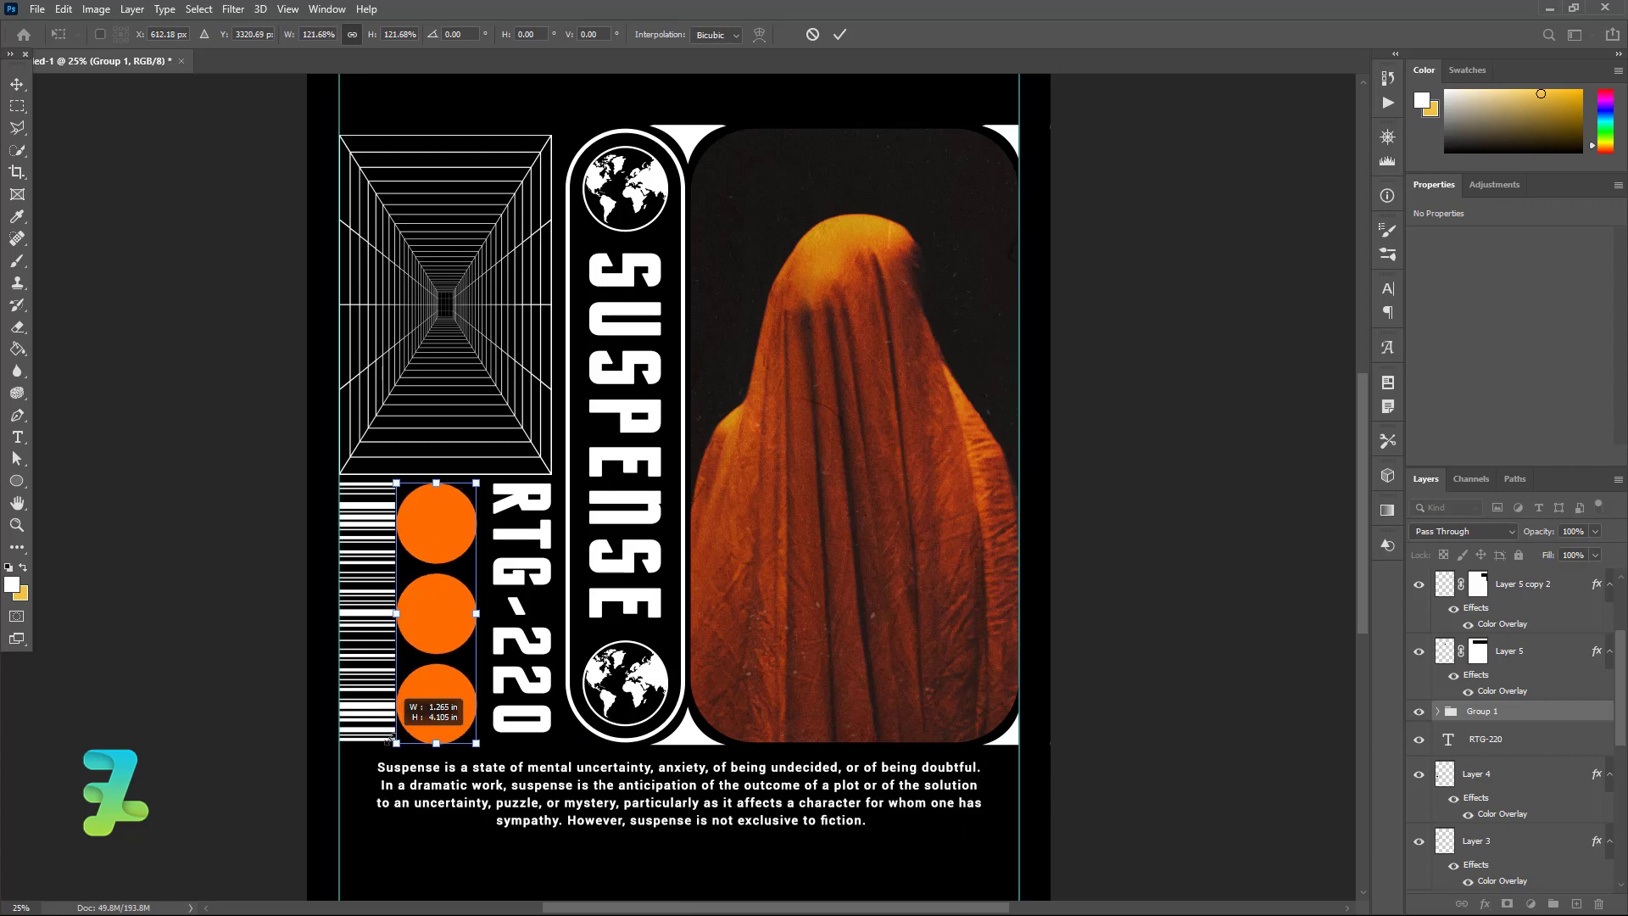
left_click_drag(384, 743, 395, 740)
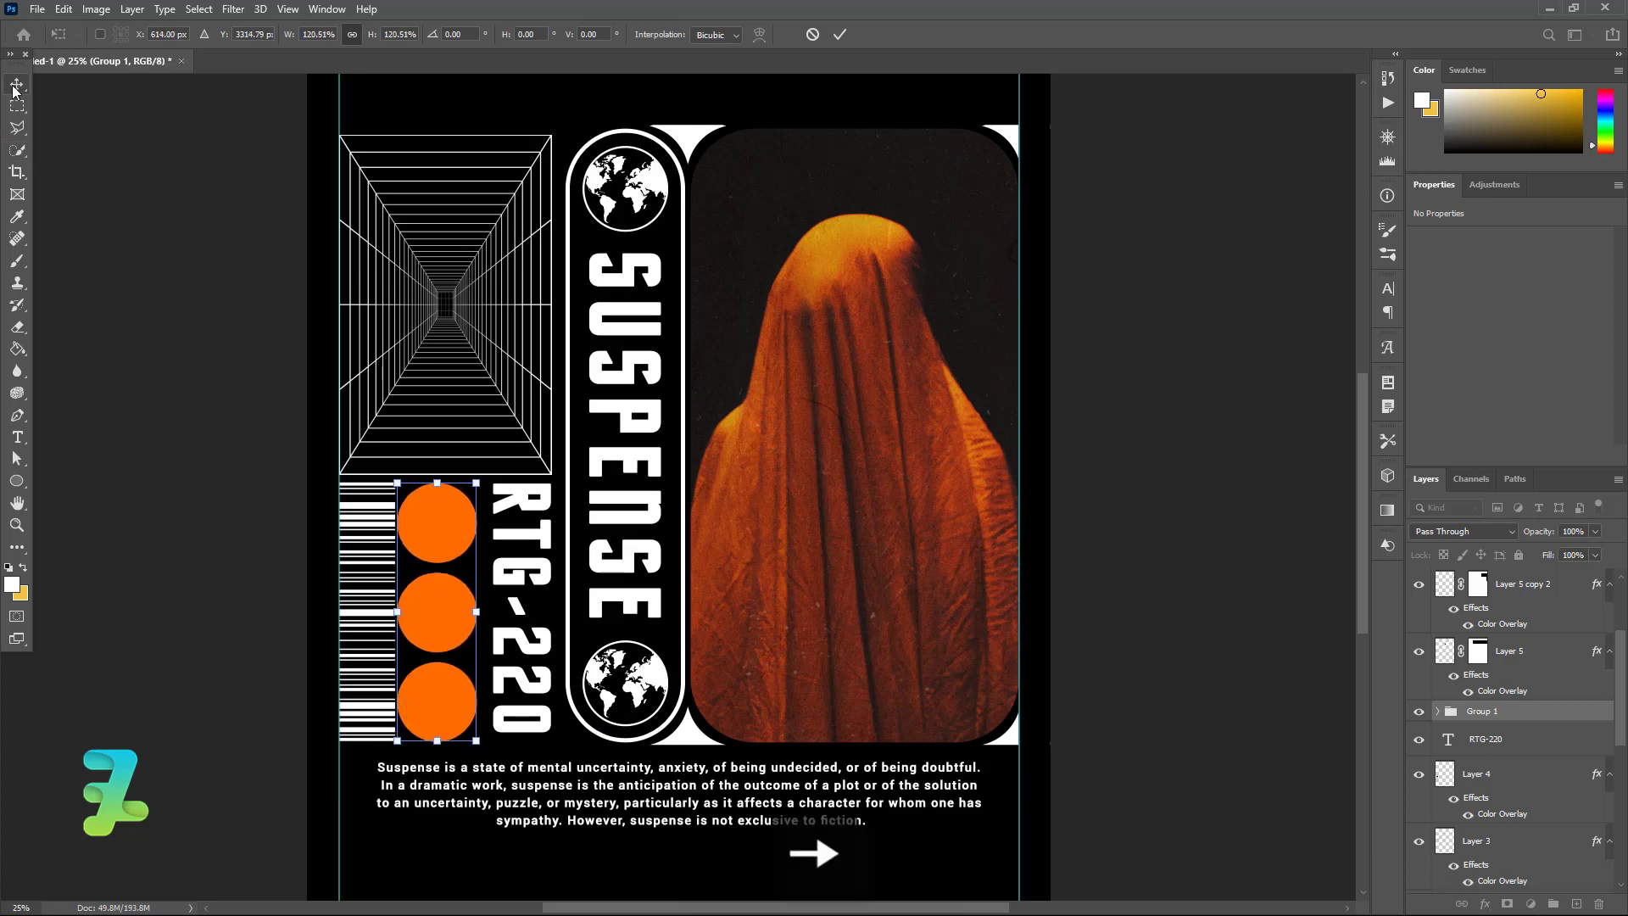
key("Return")
key("shift+Right")
Step: Set the bottom circle Ellipse 1 copy 2 to 0% fill
key("shift+Right")
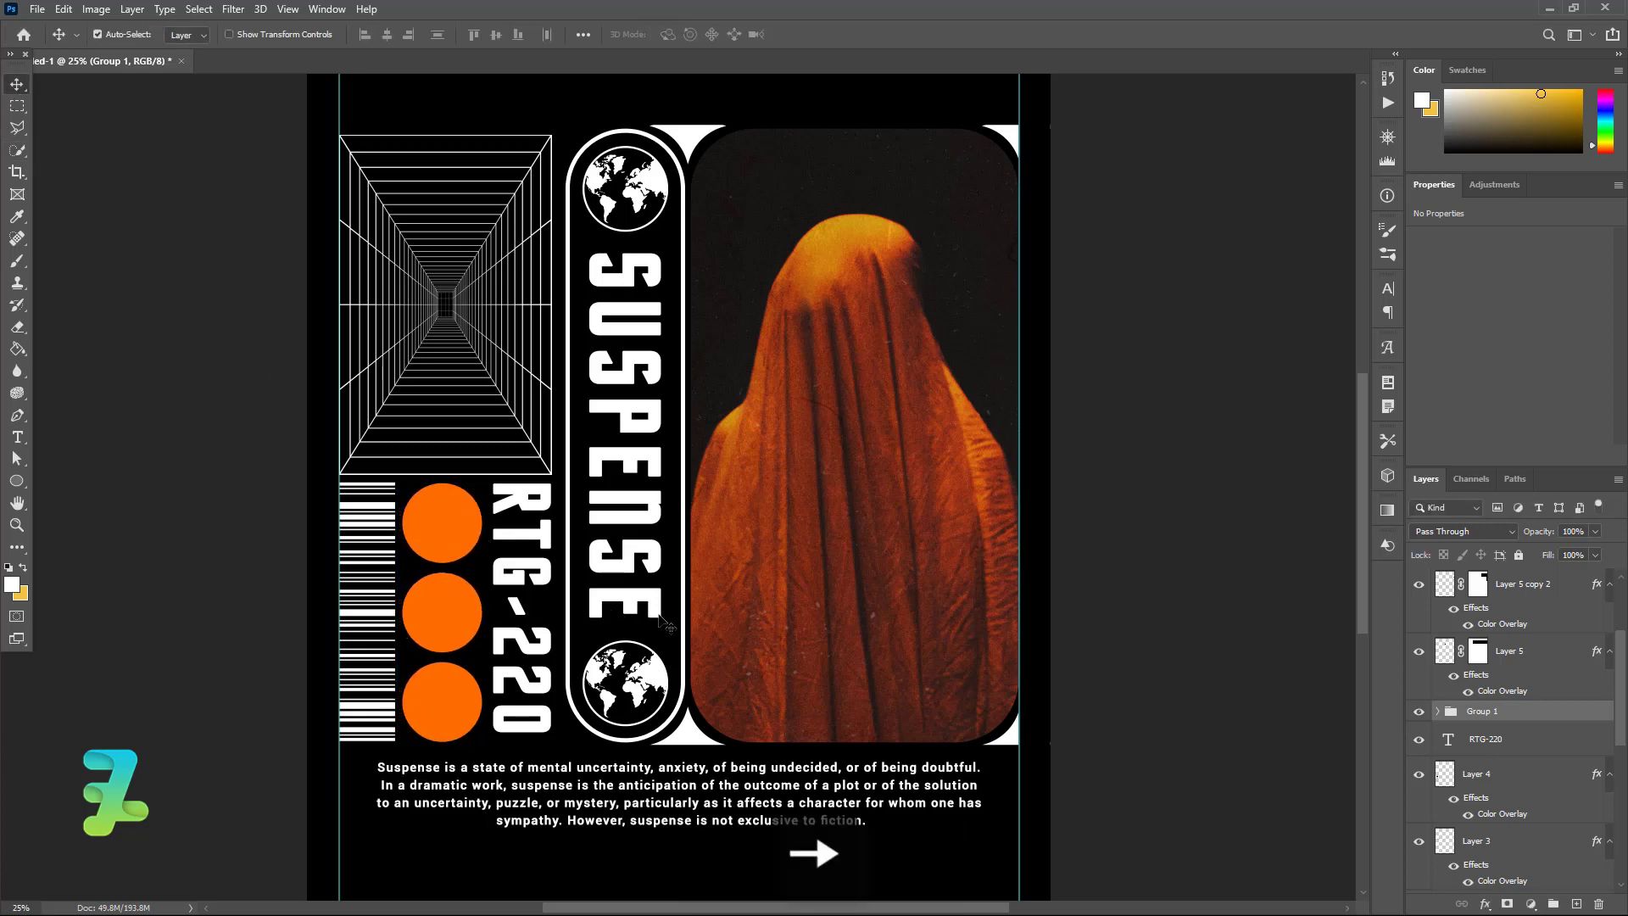
key("shift+Right")
key("shift+Right")
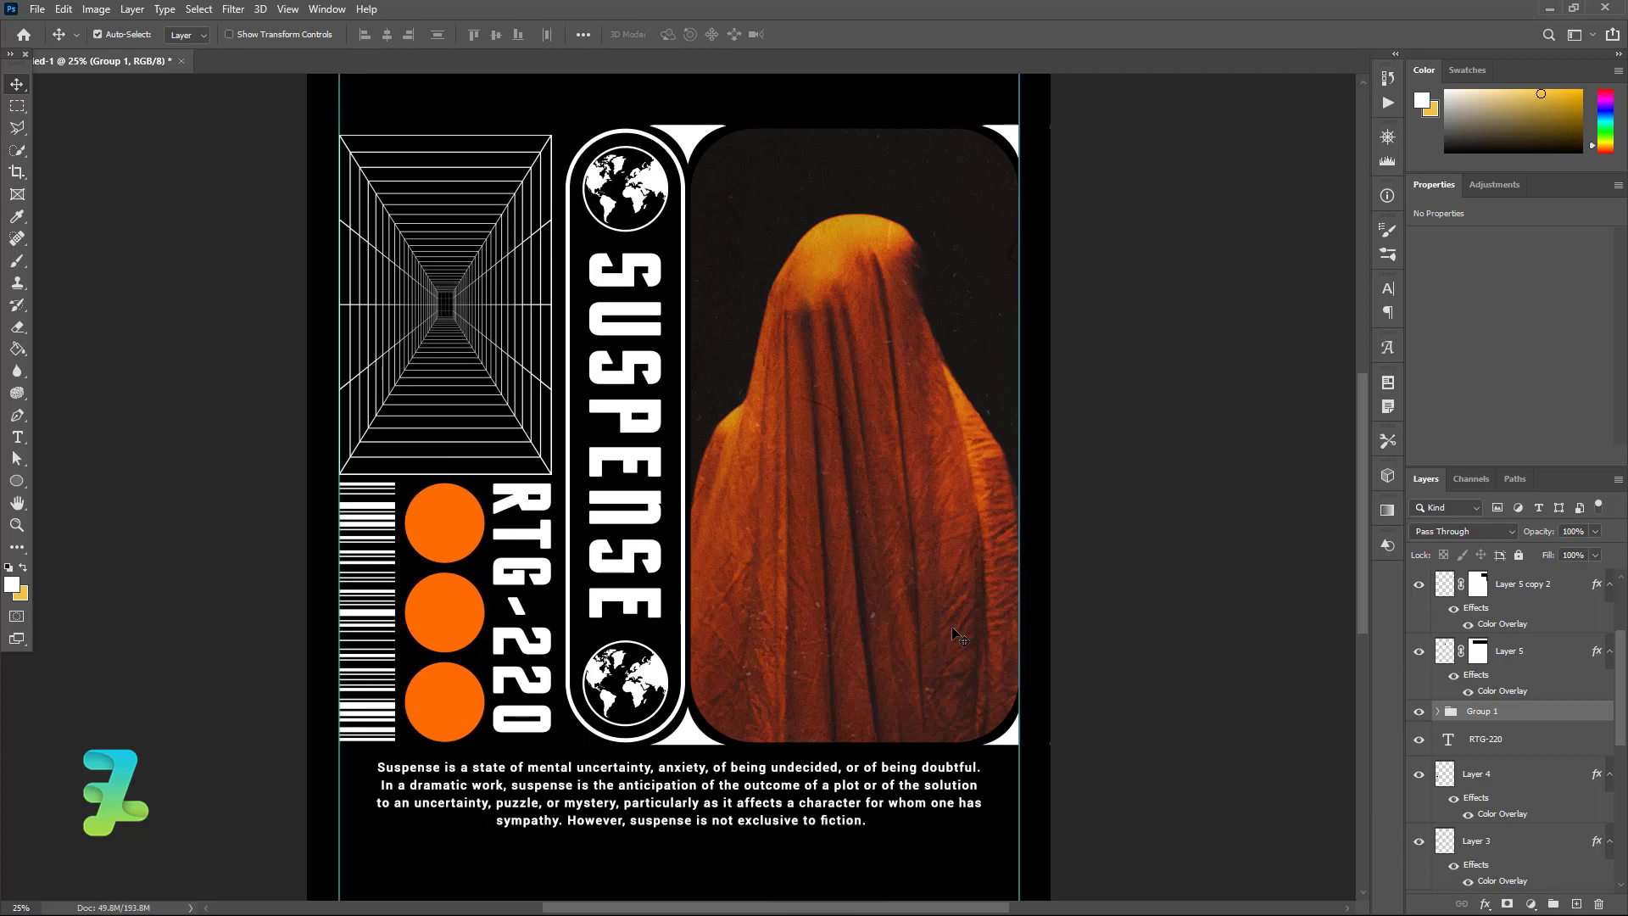
left_click(1436, 711)
left_click(1550, 750)
left_click(1597, 554)
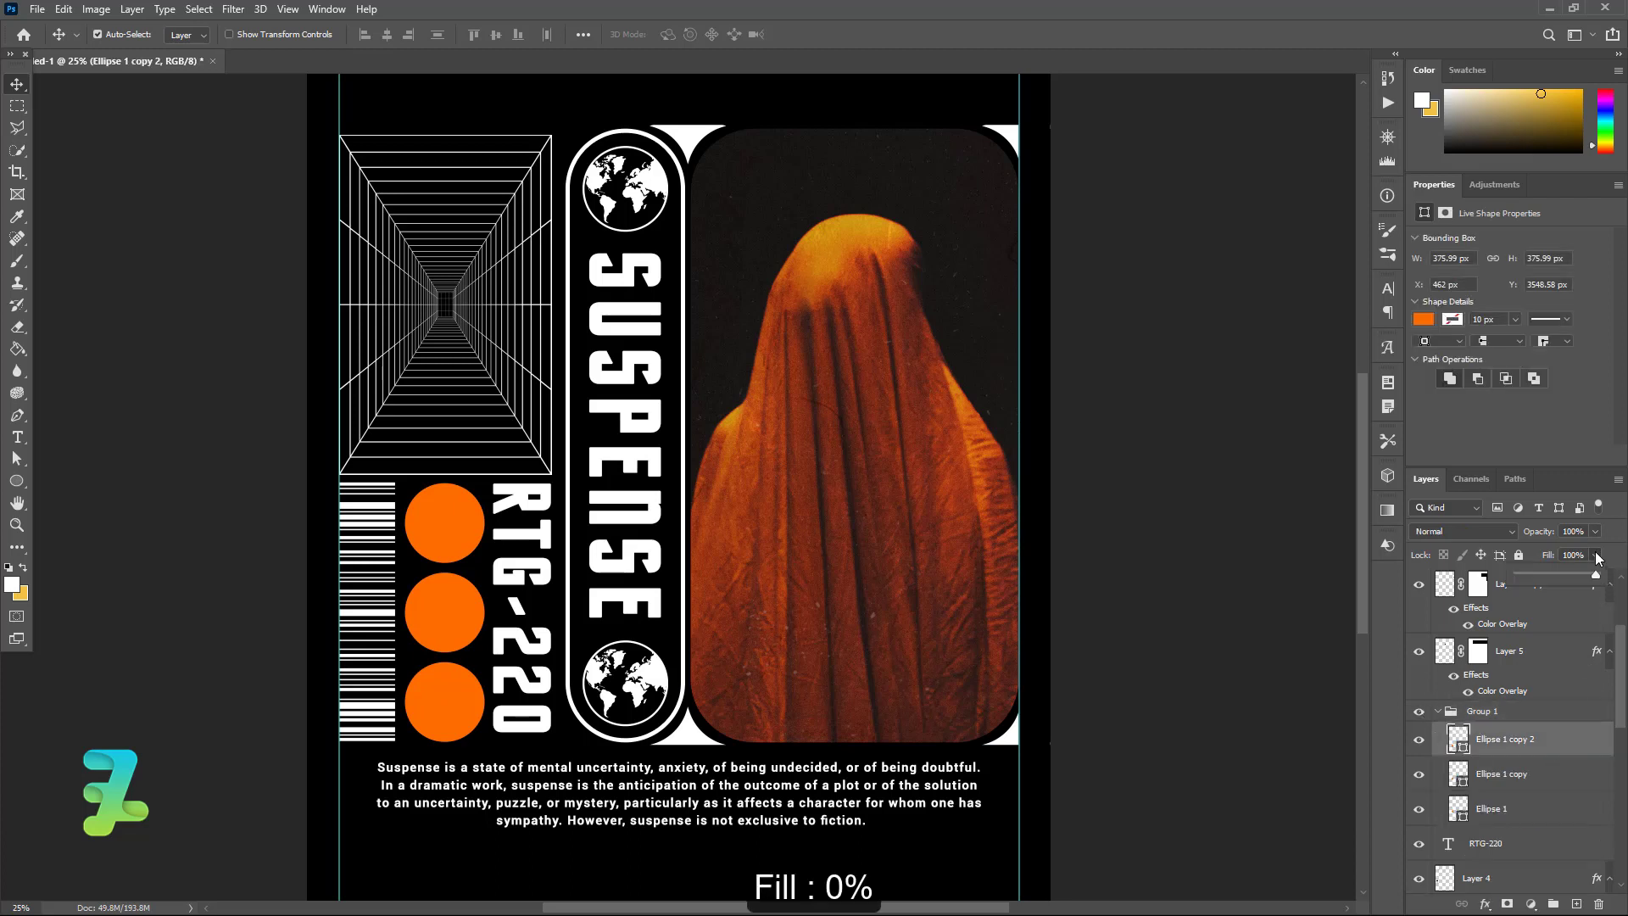
left_click(1587, 745)
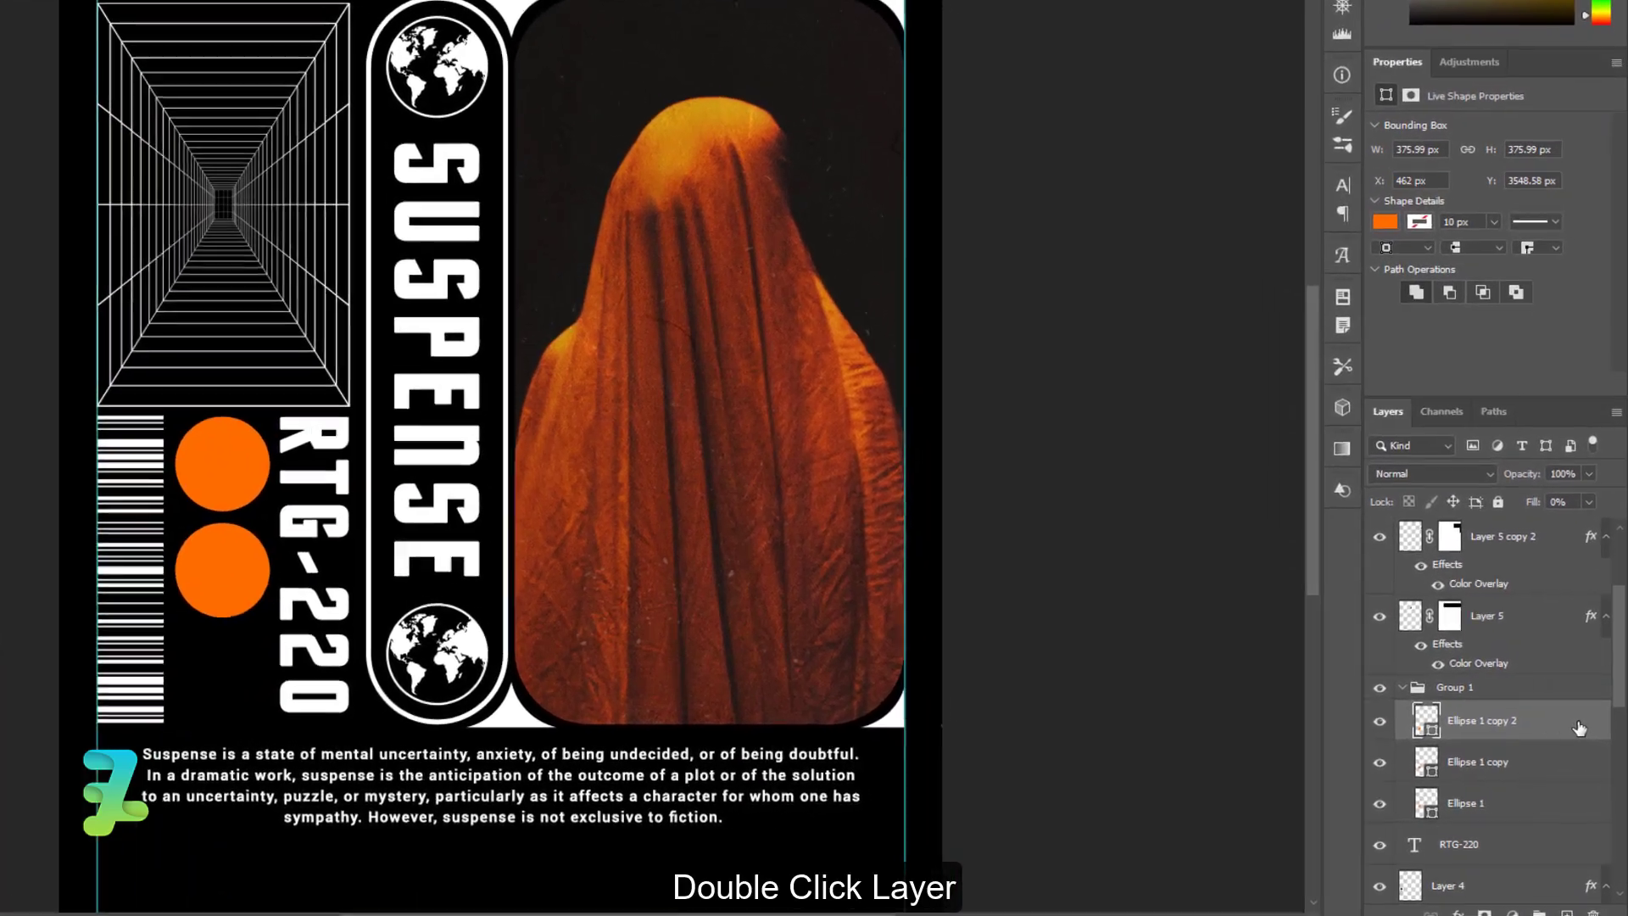
Step: Give the bottom circle a 20 px white Inside stroke layer style
double_click(1586, 745)
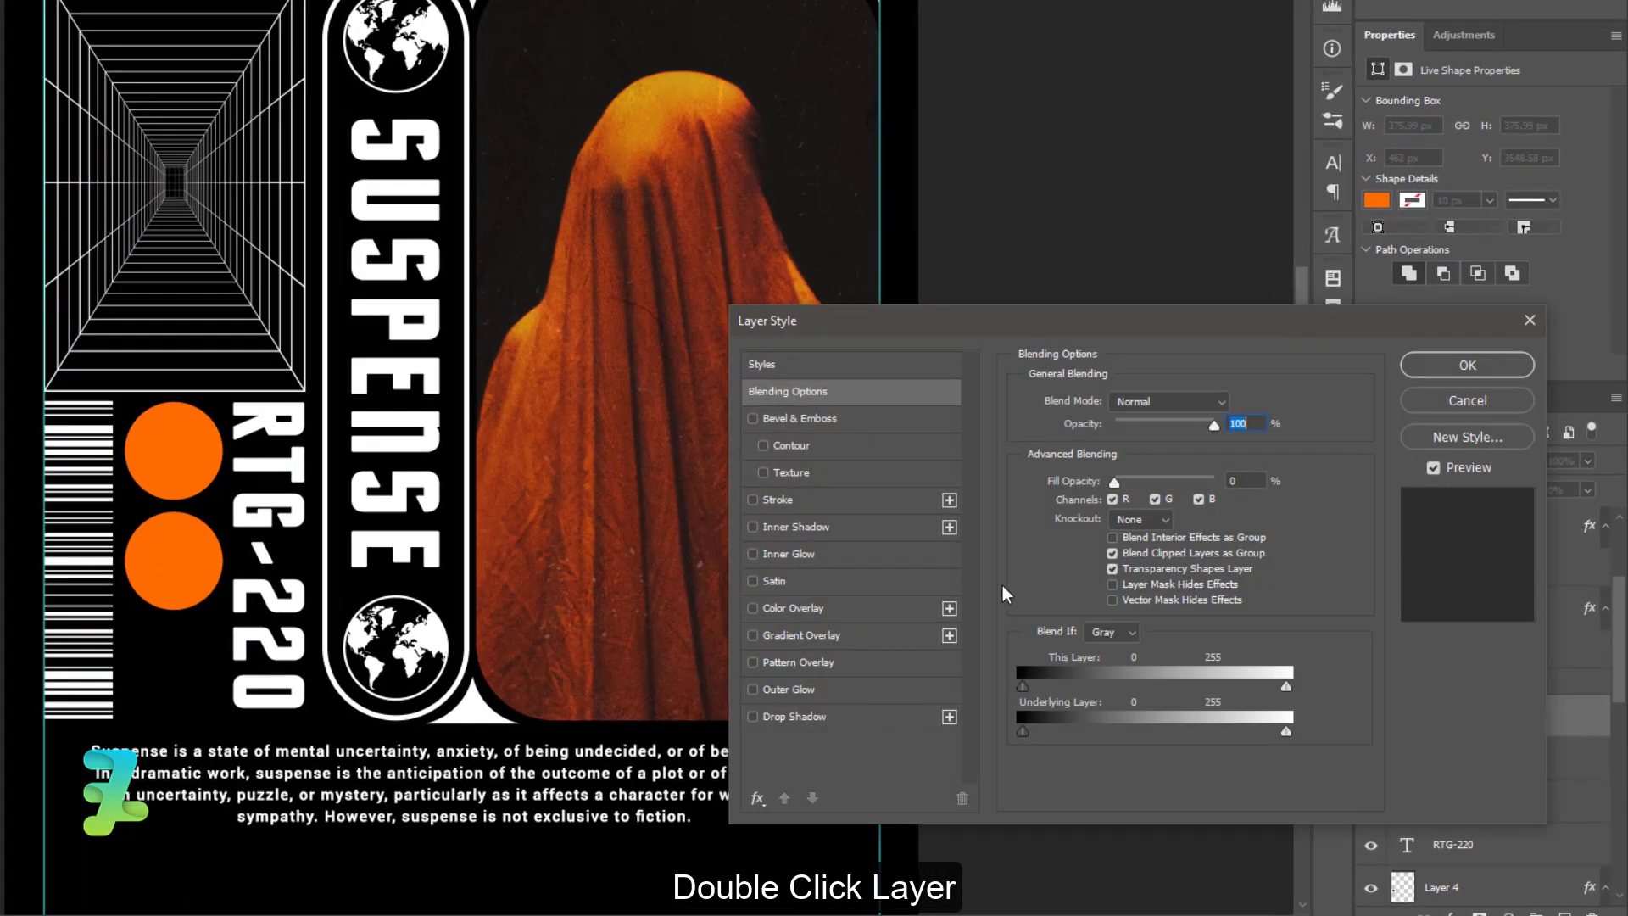
left_click(752, 501)
left_click(782, 498)
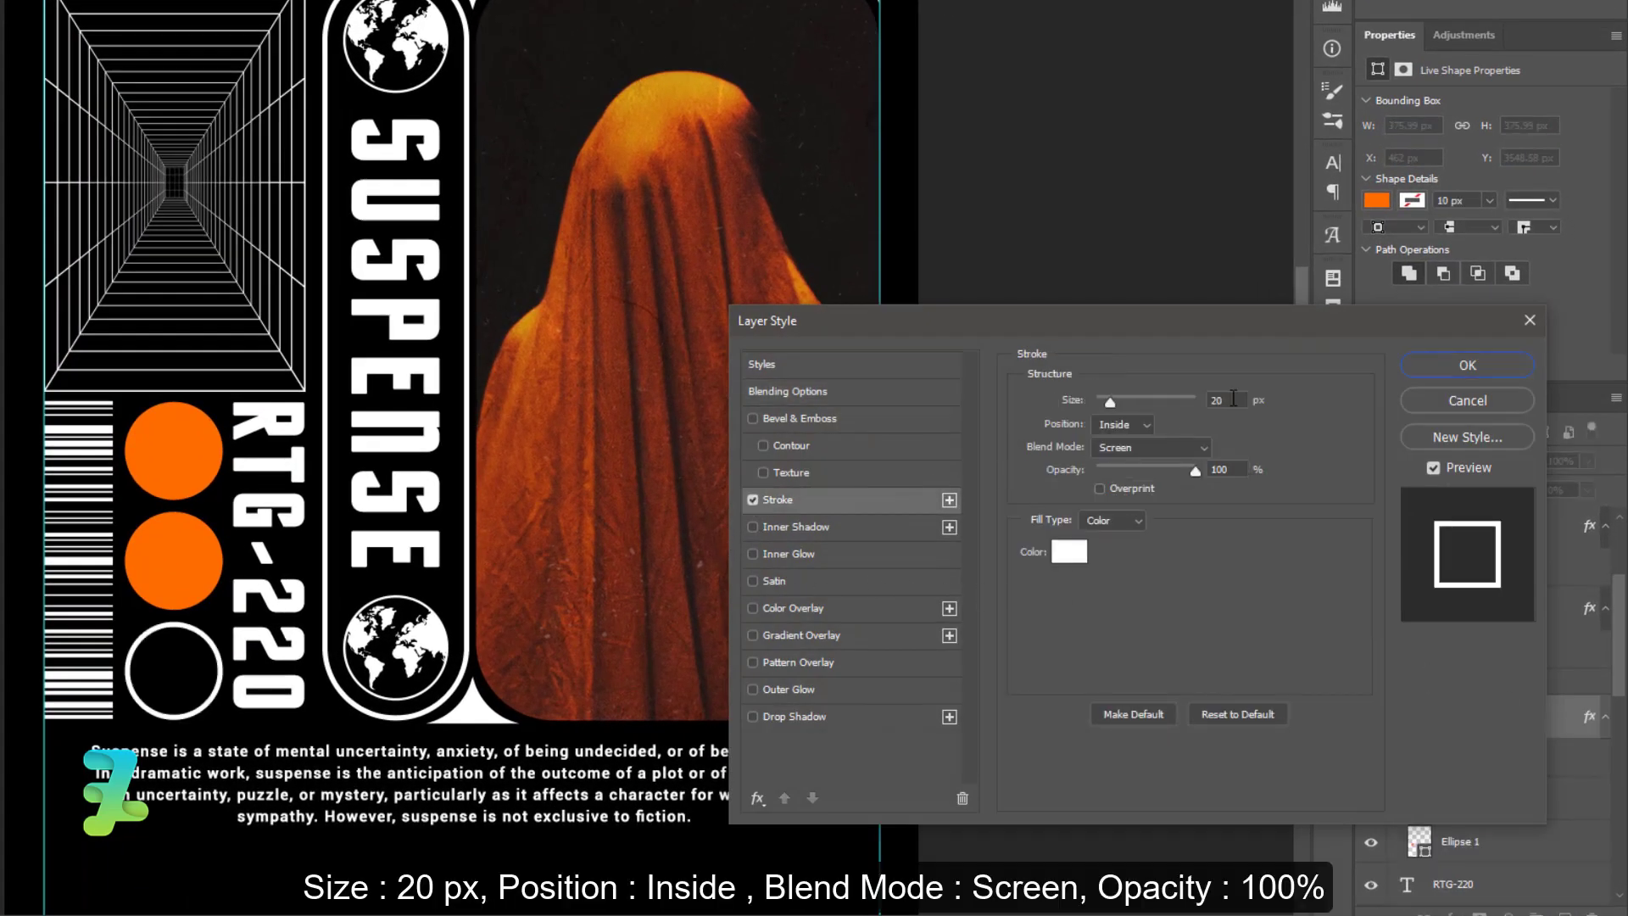
left_click(1144, 424)
left_click(1118, 448)
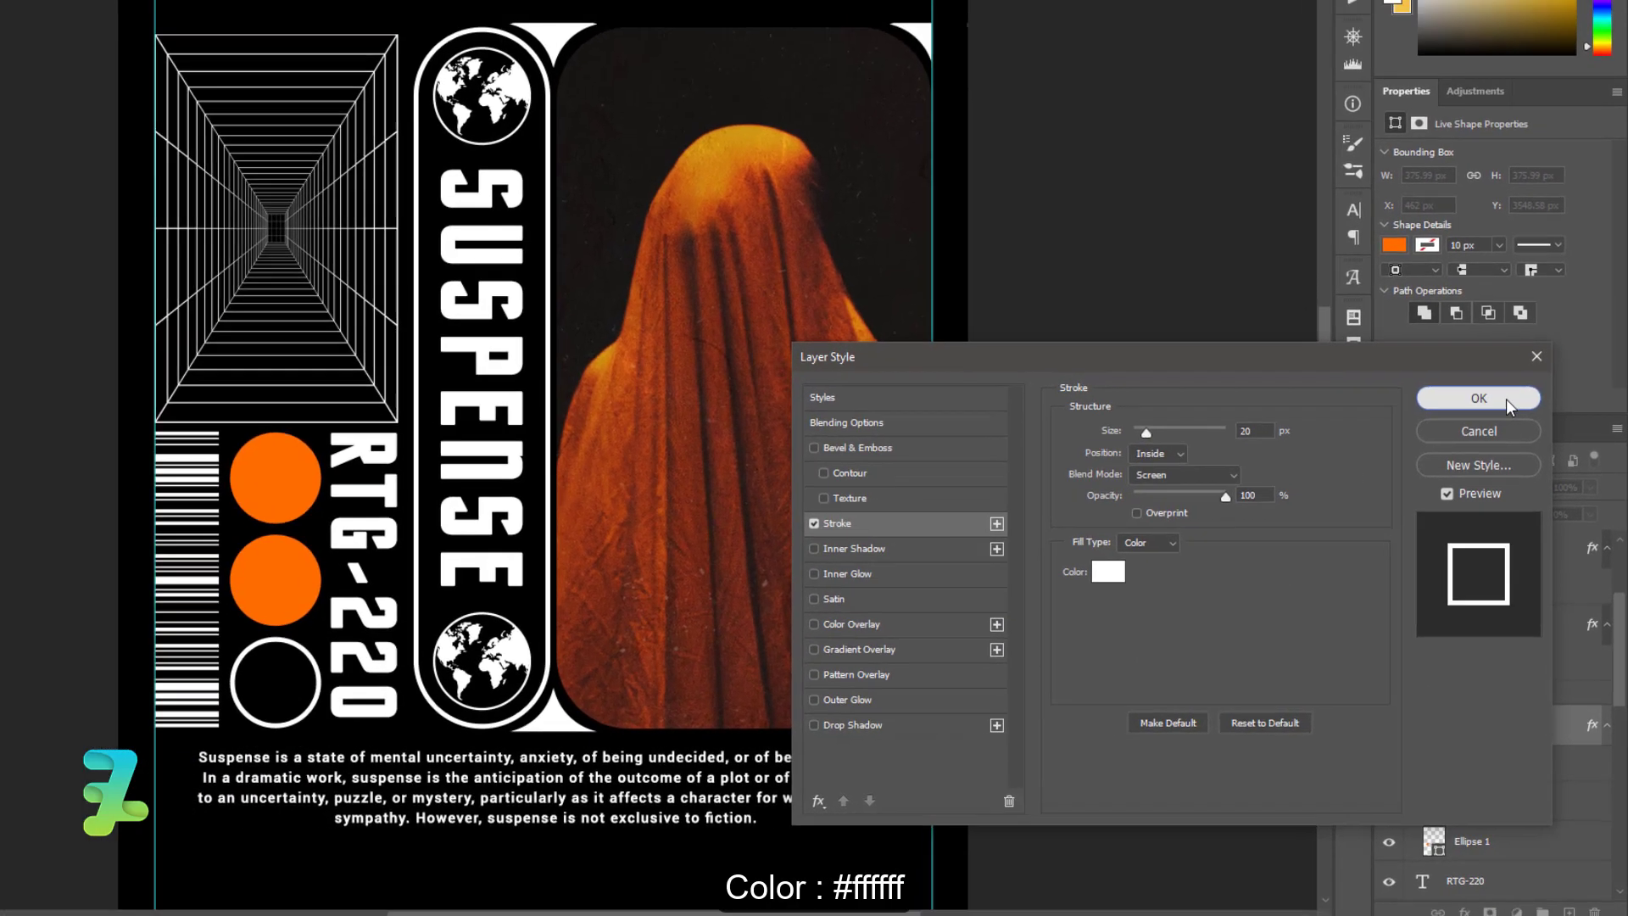
left_click(1497, 368)
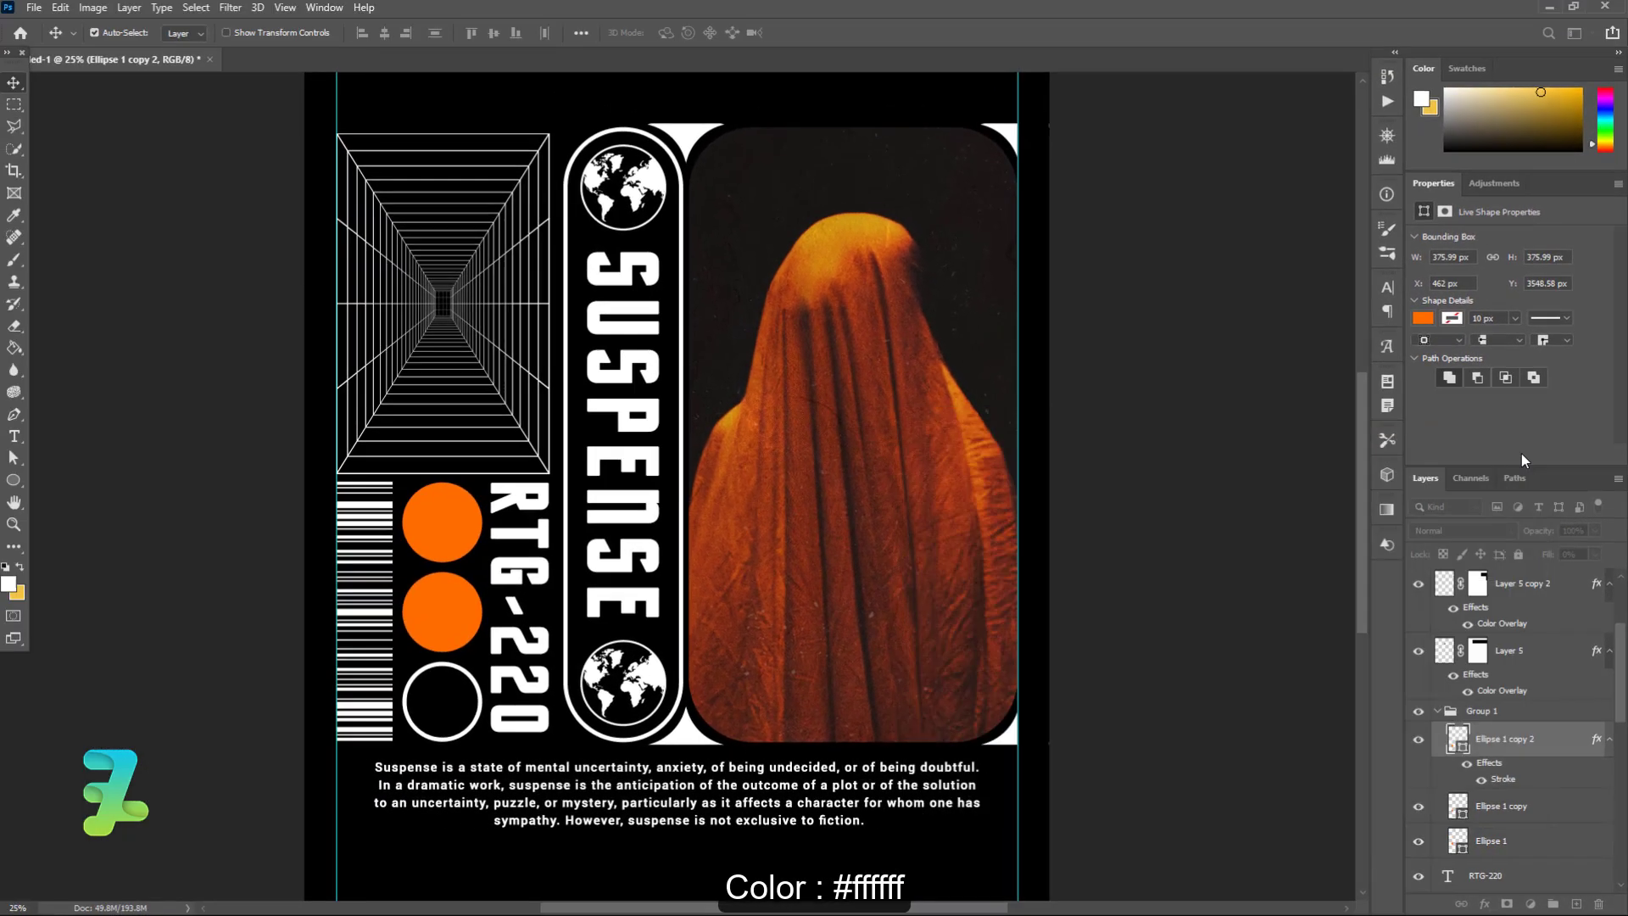
right_click(1553, 722)
Step: Copy the ring's layer style and duplicate the middle circle
left_click(1480, 382)
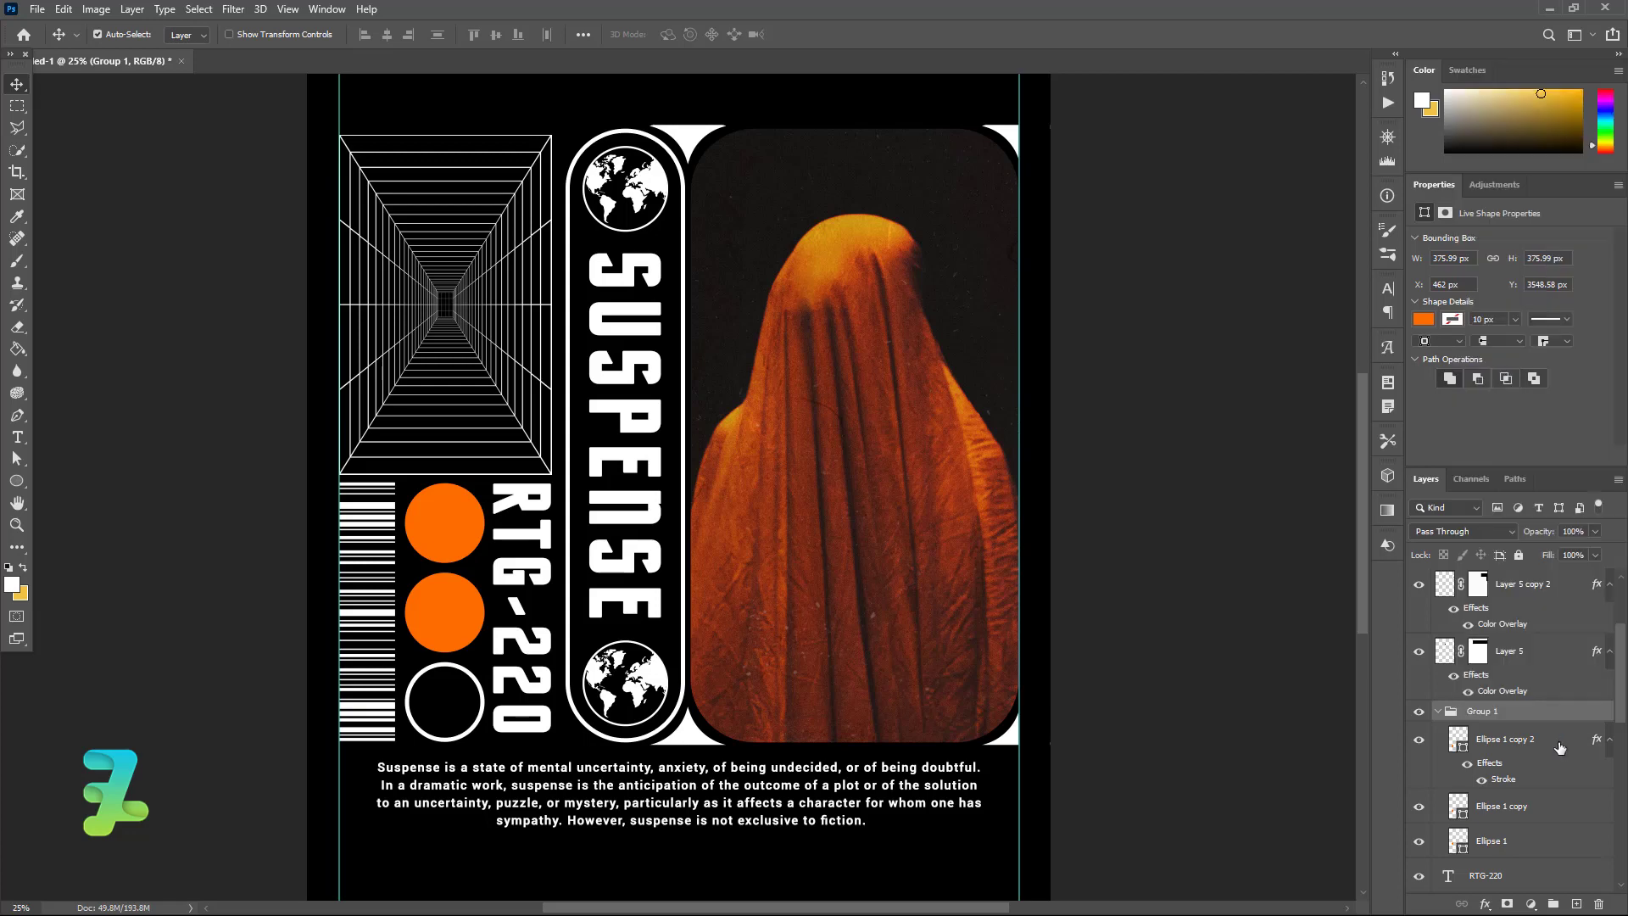
right_click(1510, 742)
left_click(1478, 424)
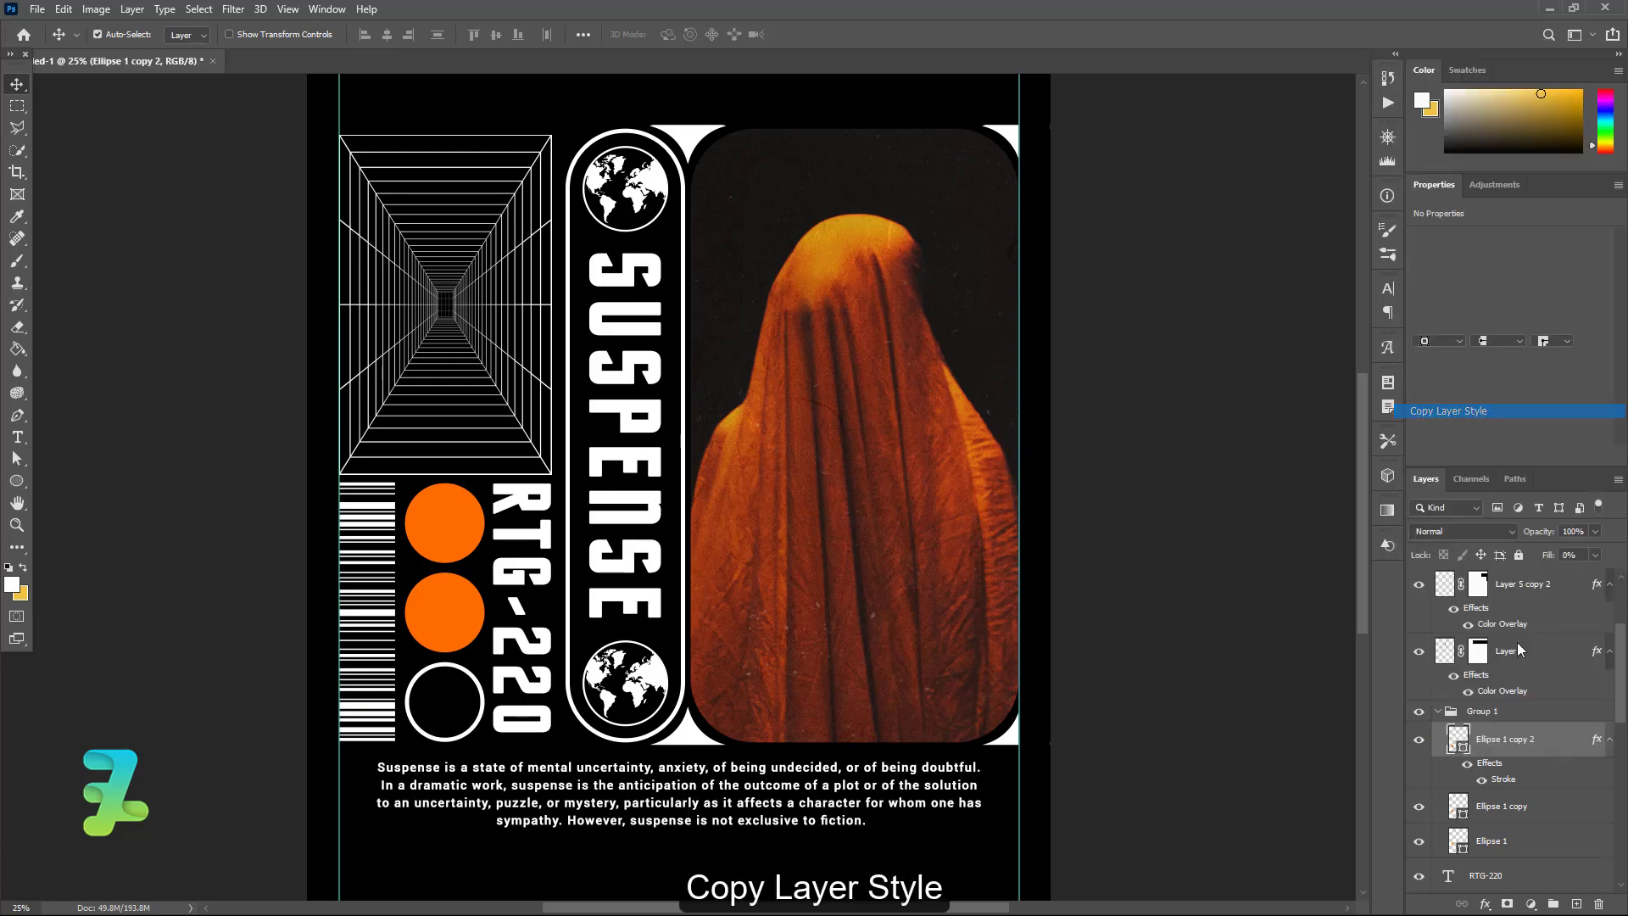
left_click(1548, 815)
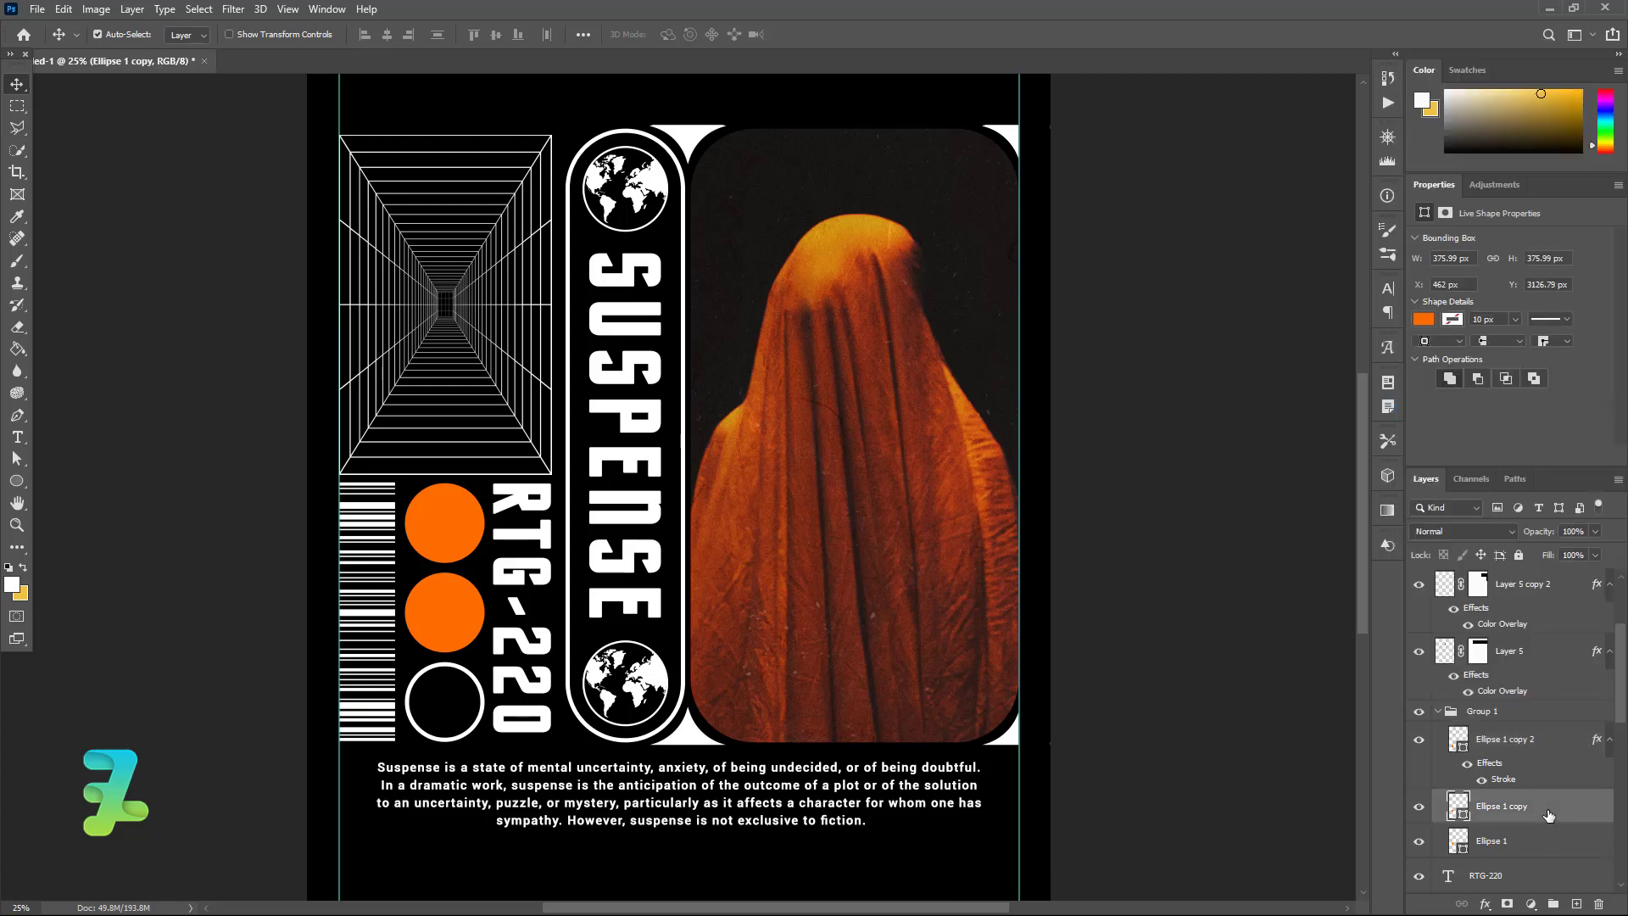
key("ctrl+j")
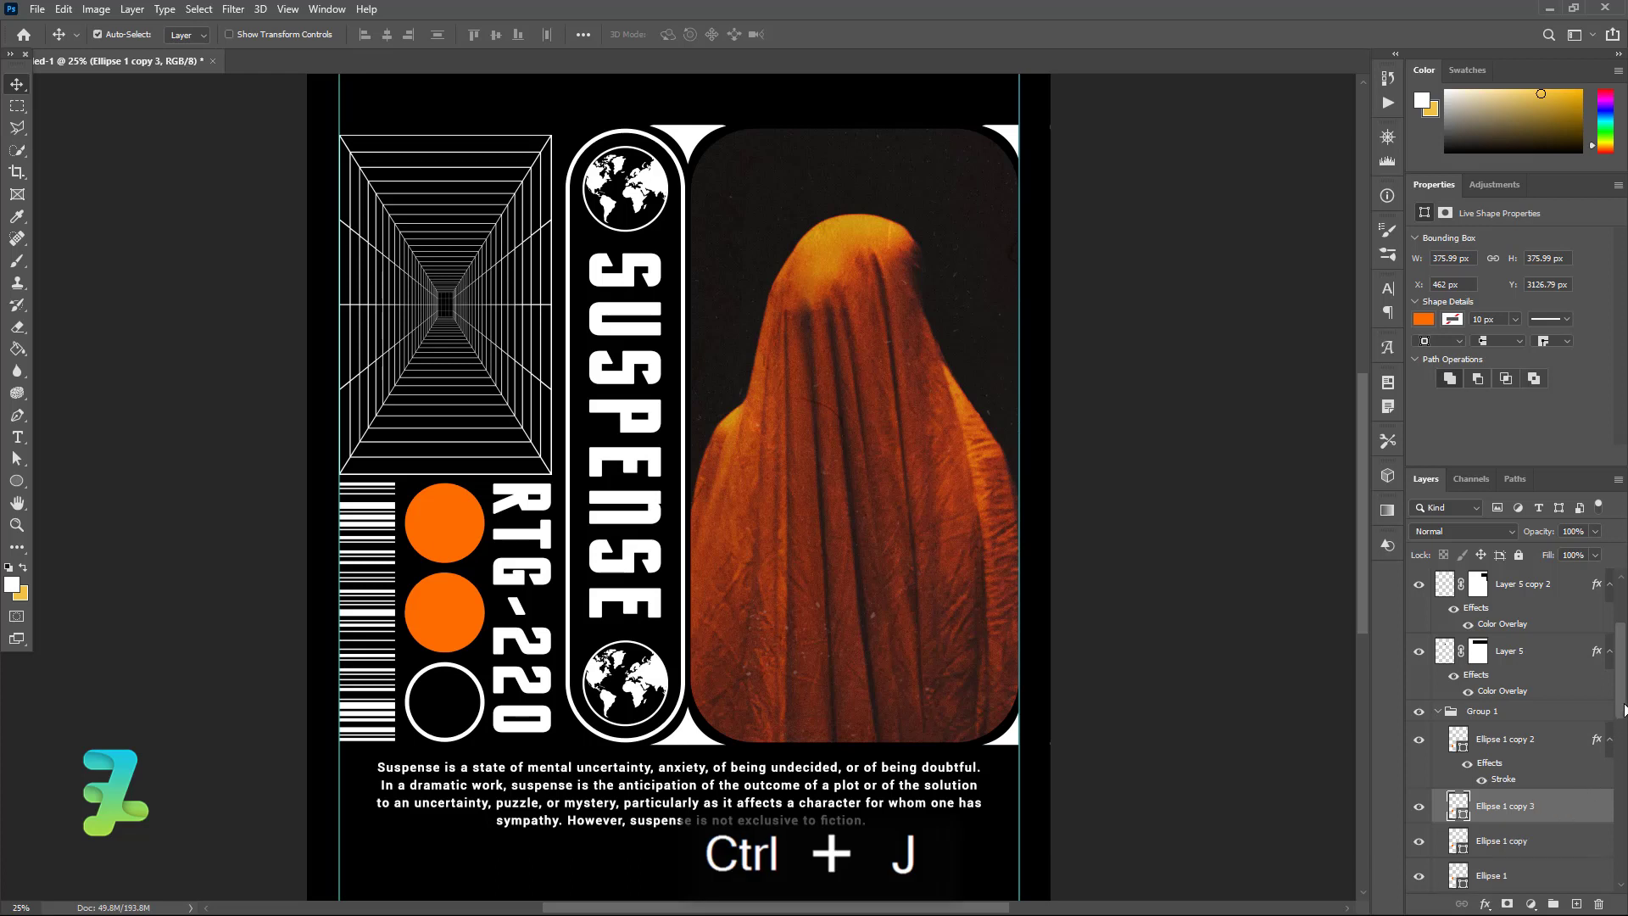
scroll(1624, 711, "down", 2)
Step: Mask the duplicate middle circle to a diagonal Polygonal Lasso selection
left_click(12, 132)
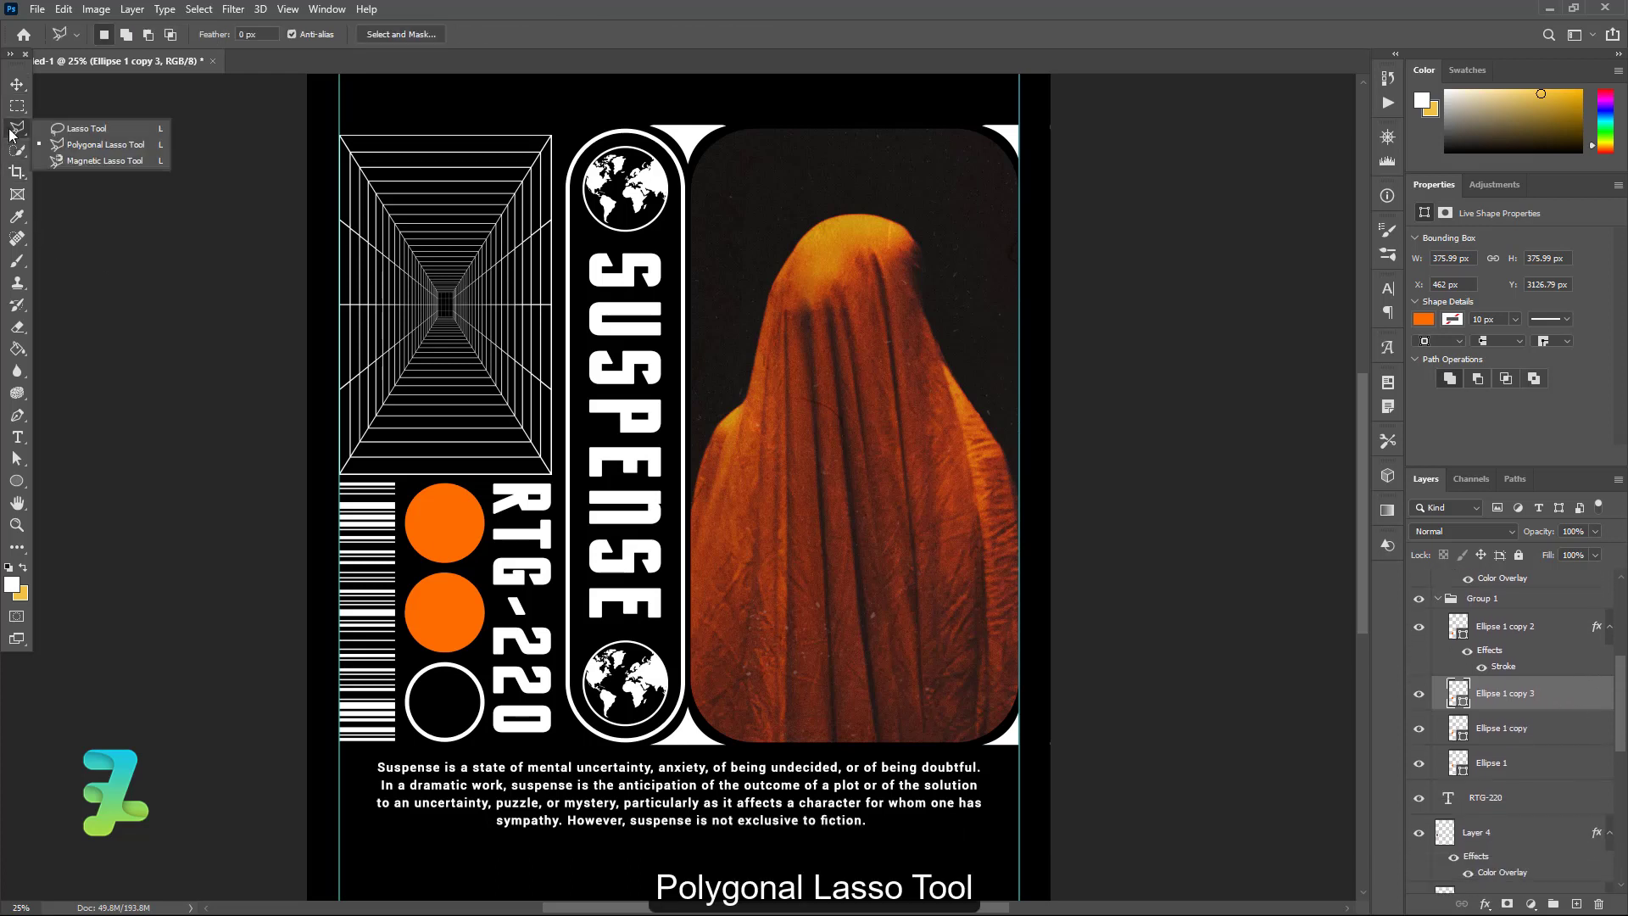
left_click(105, 144)
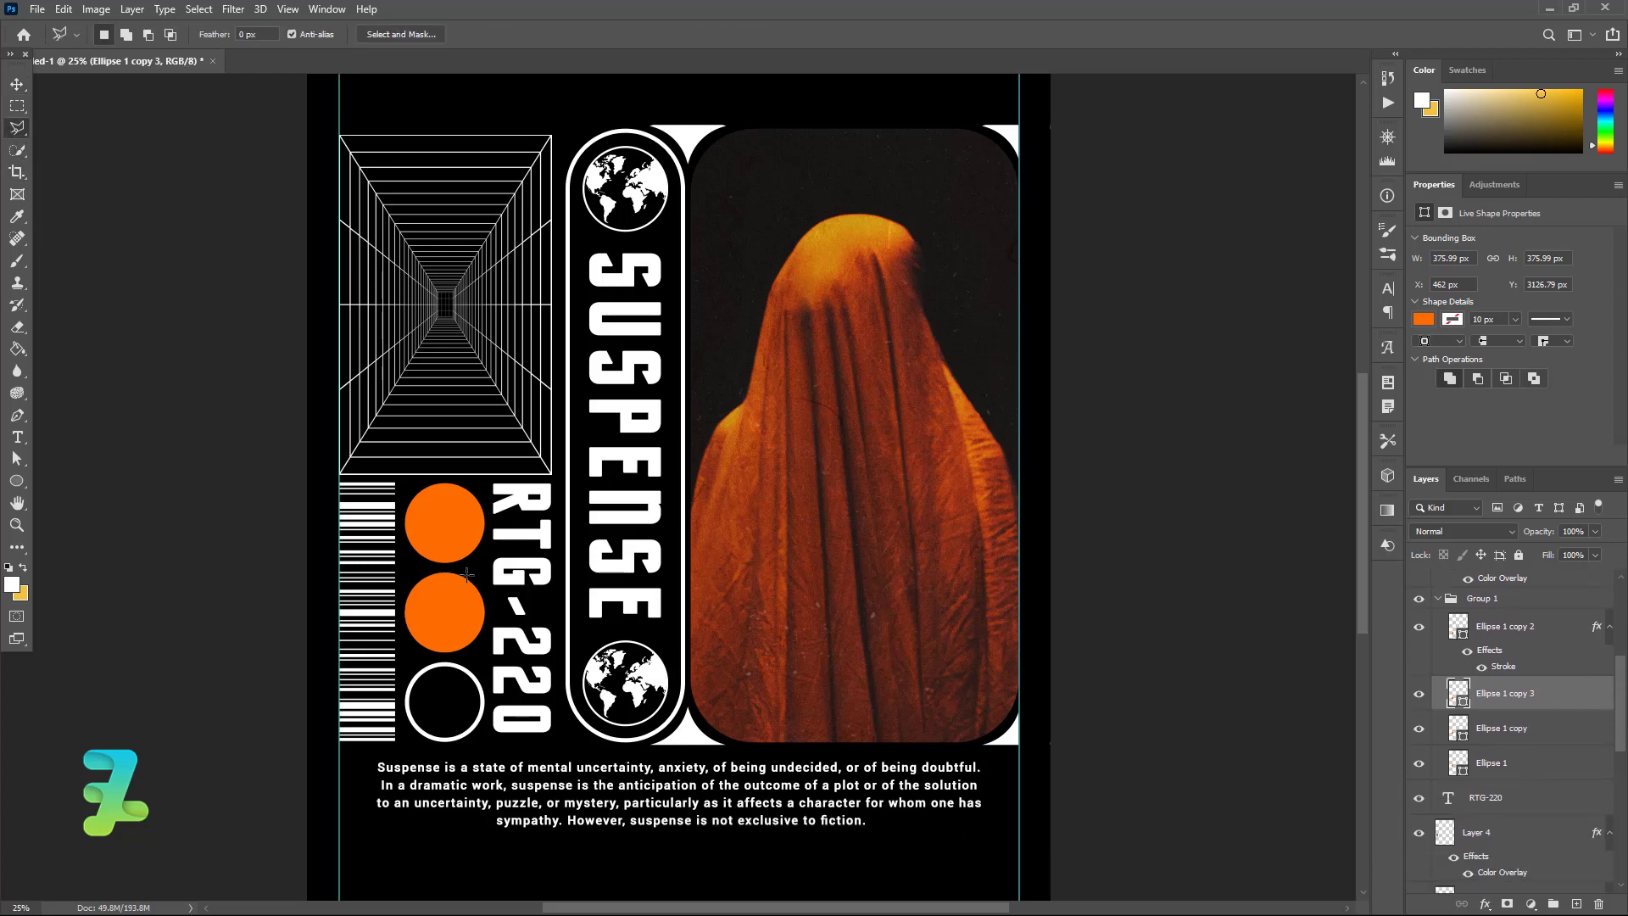
left_click(467, 575)
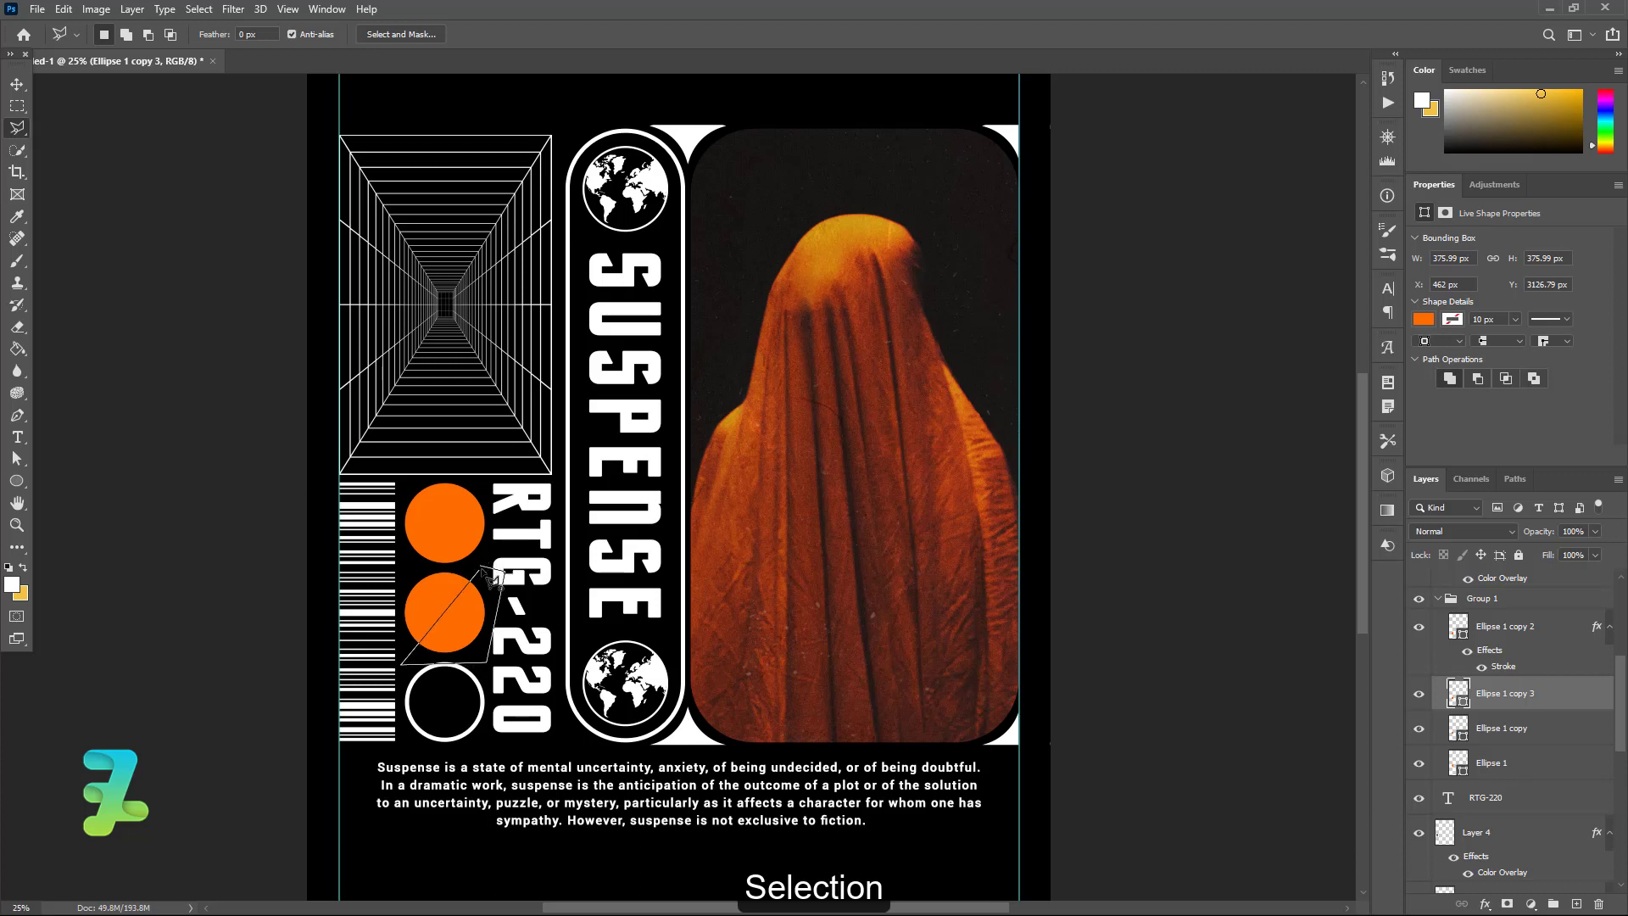
left_click(482, 568)
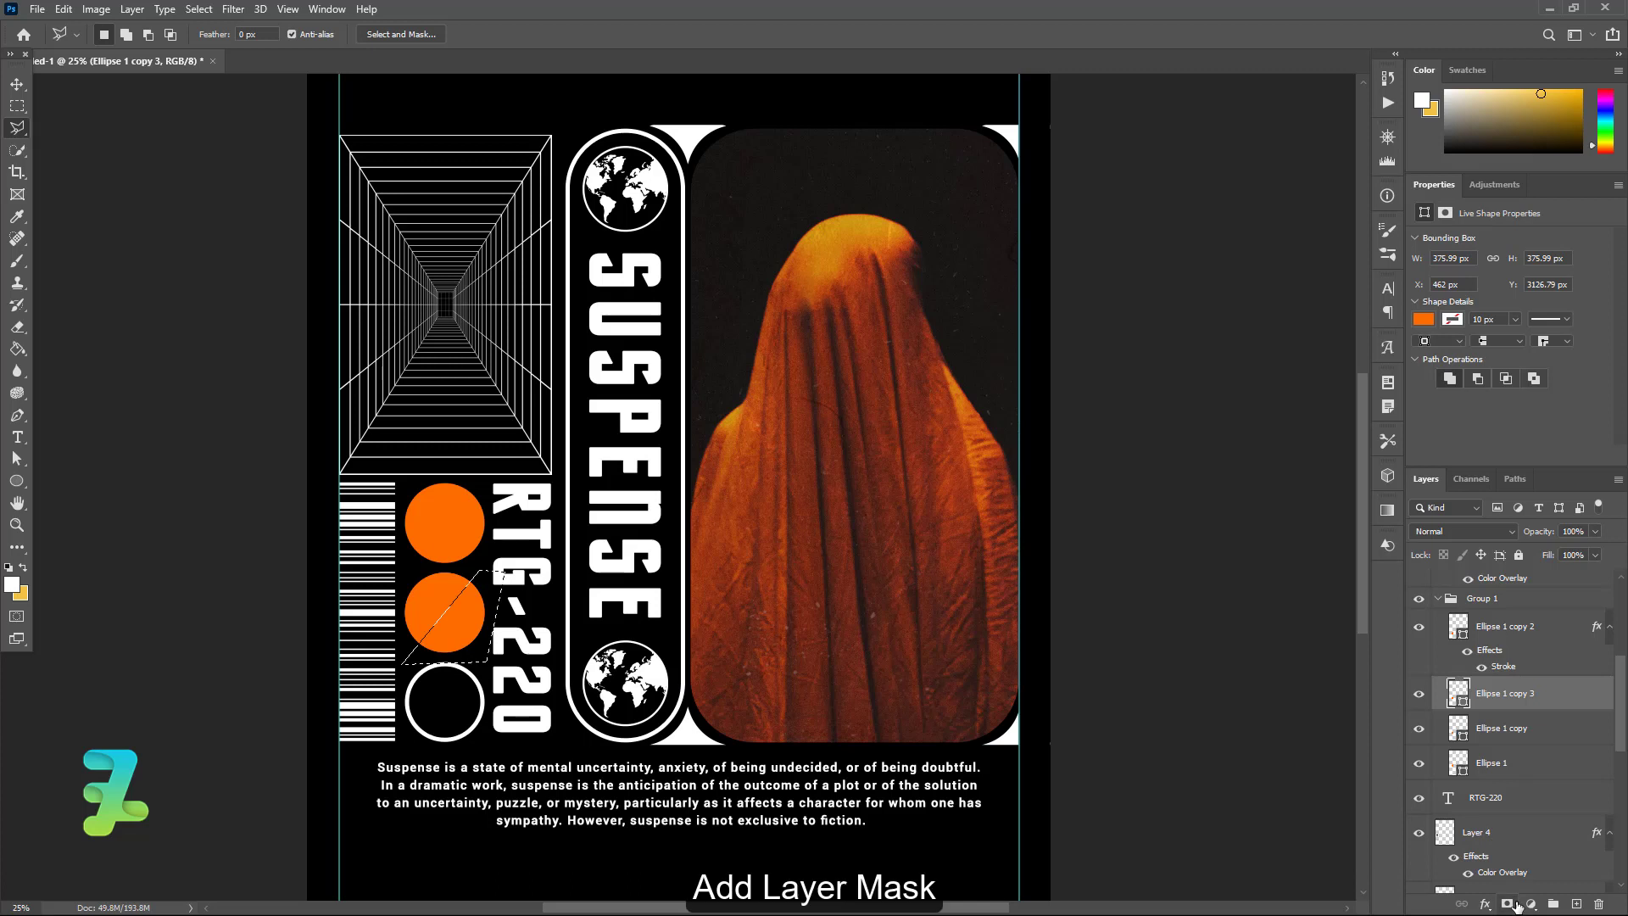
left_click(1514, 904)
Step: Give the original middle circle the inverted mask and paste the ring style onto the duplicate
left_click(1458, 729)
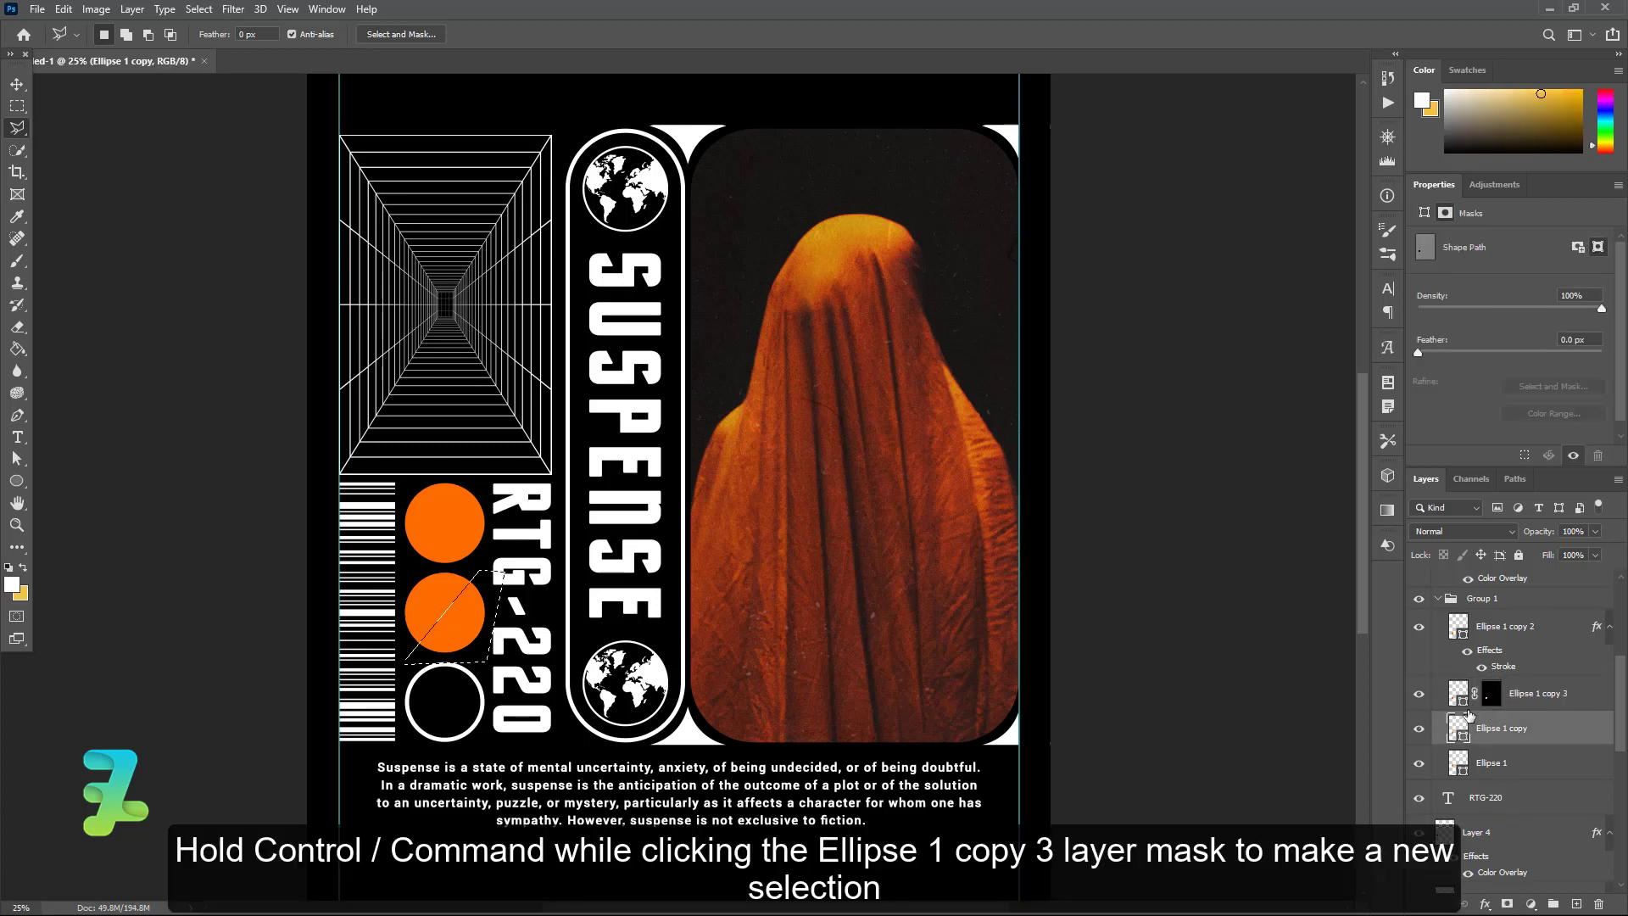
left_click(1489, 702, "ctrl")
left_click(1514, 904)
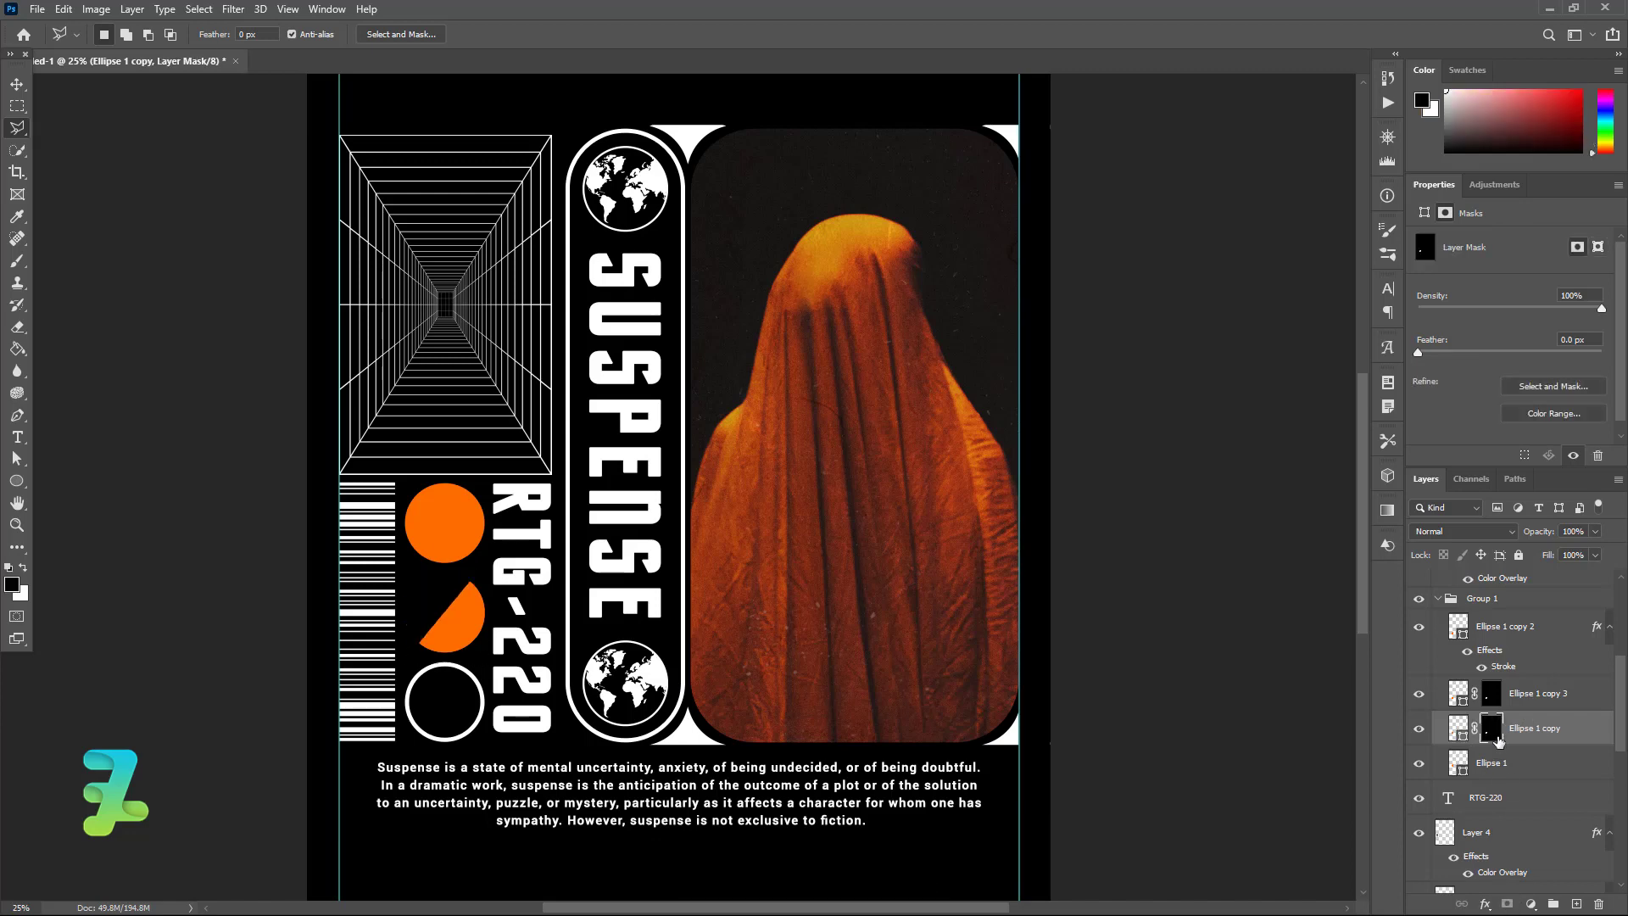
key("ctrl+i")
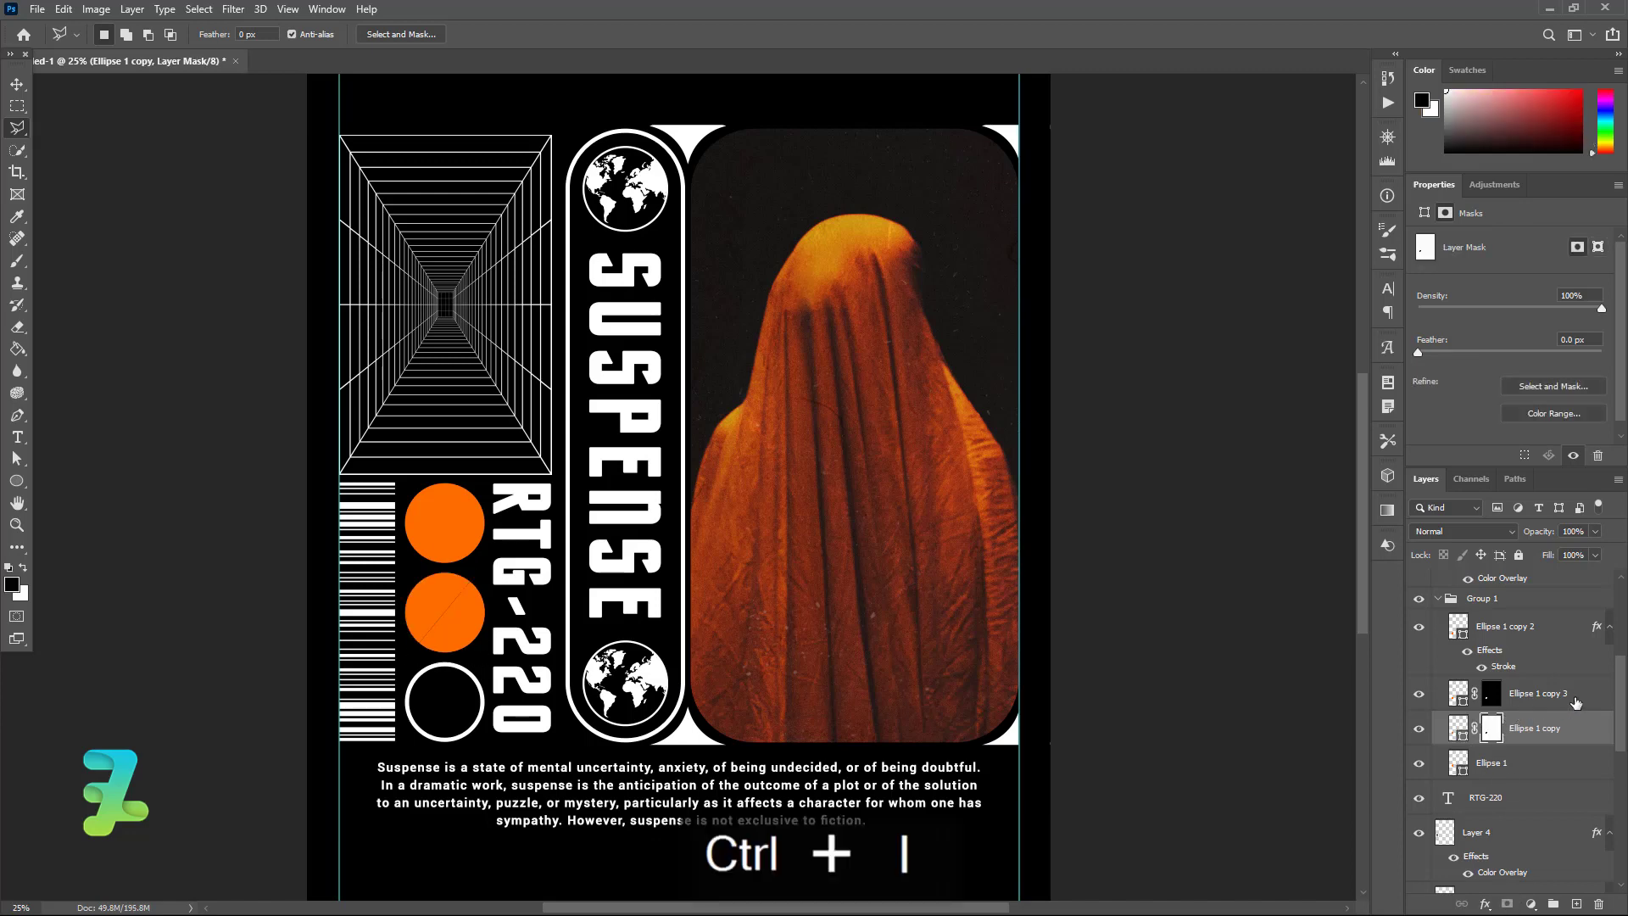
left_click(1576, 702)
right_click(1576, 703)
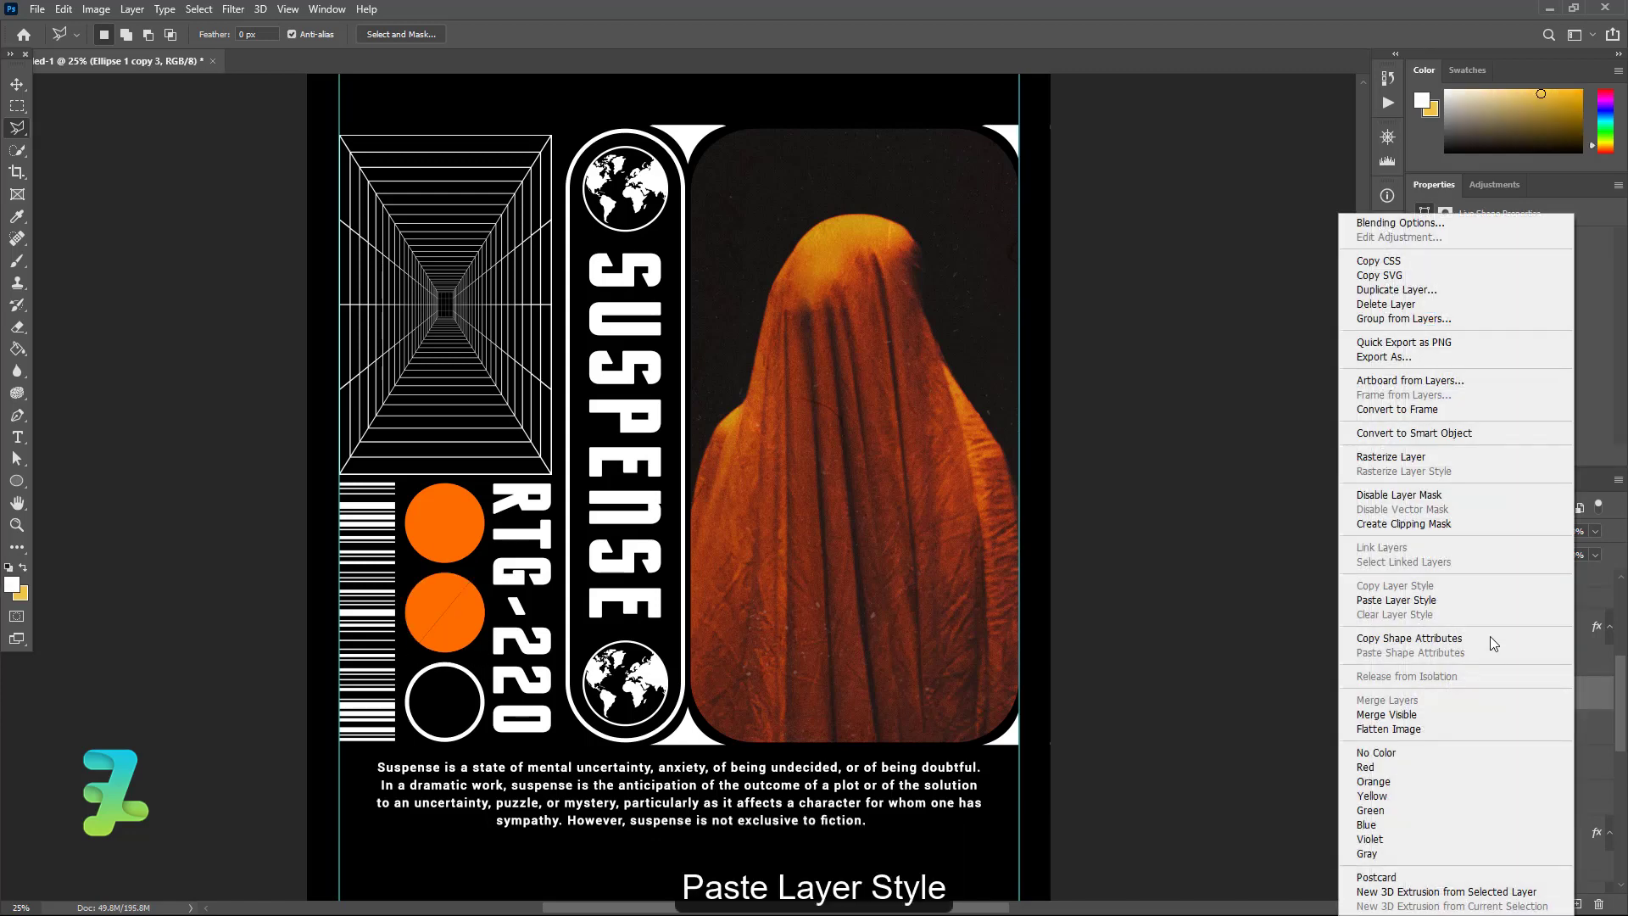
left_click(1412, 602)
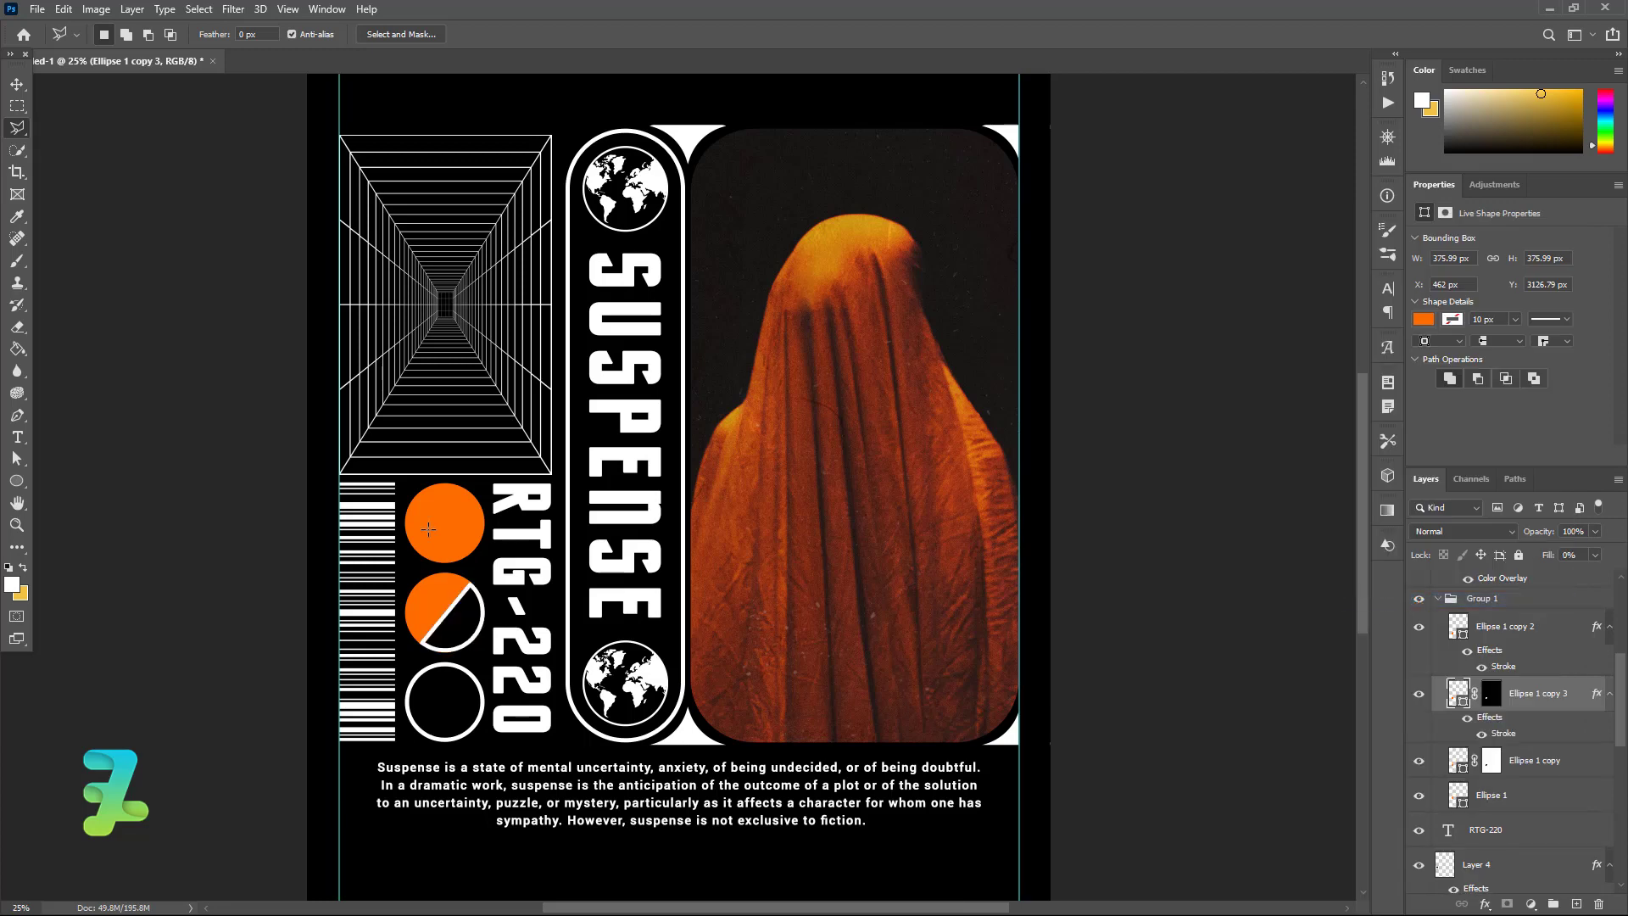
Step: Dismiss the 'No pixels are selected' warning and pick the Horizontal Type tool at the poster top
scroll(1078, 643, "up", 2)
scroll(1235, 599, "up", 3)
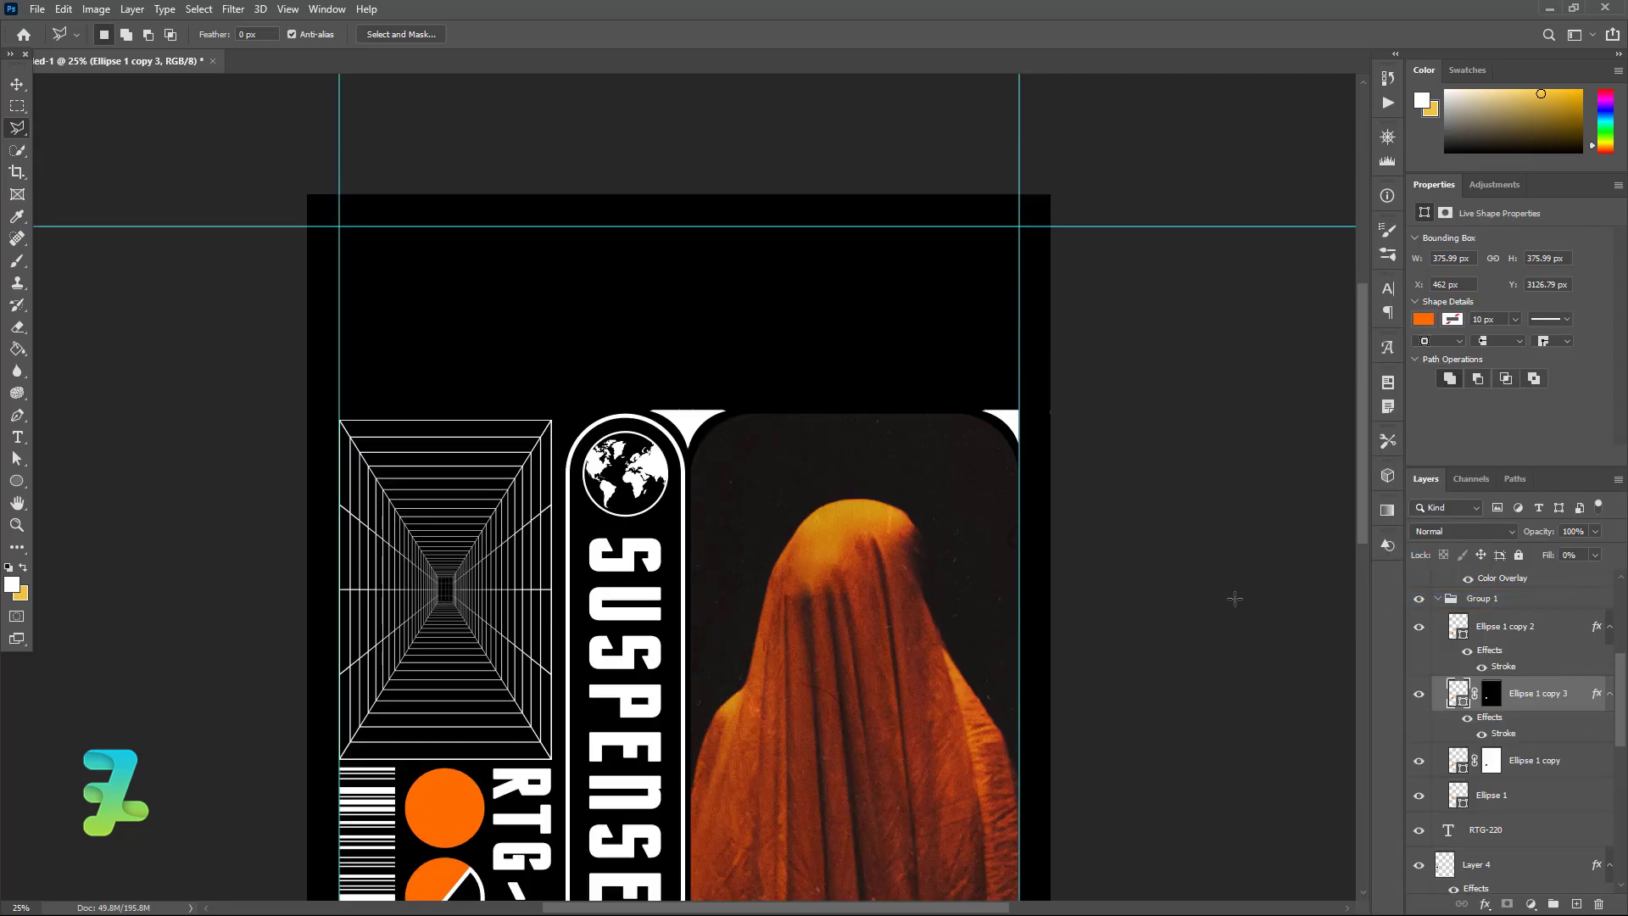
left_click_drag(1361, 500, 1361, 448)
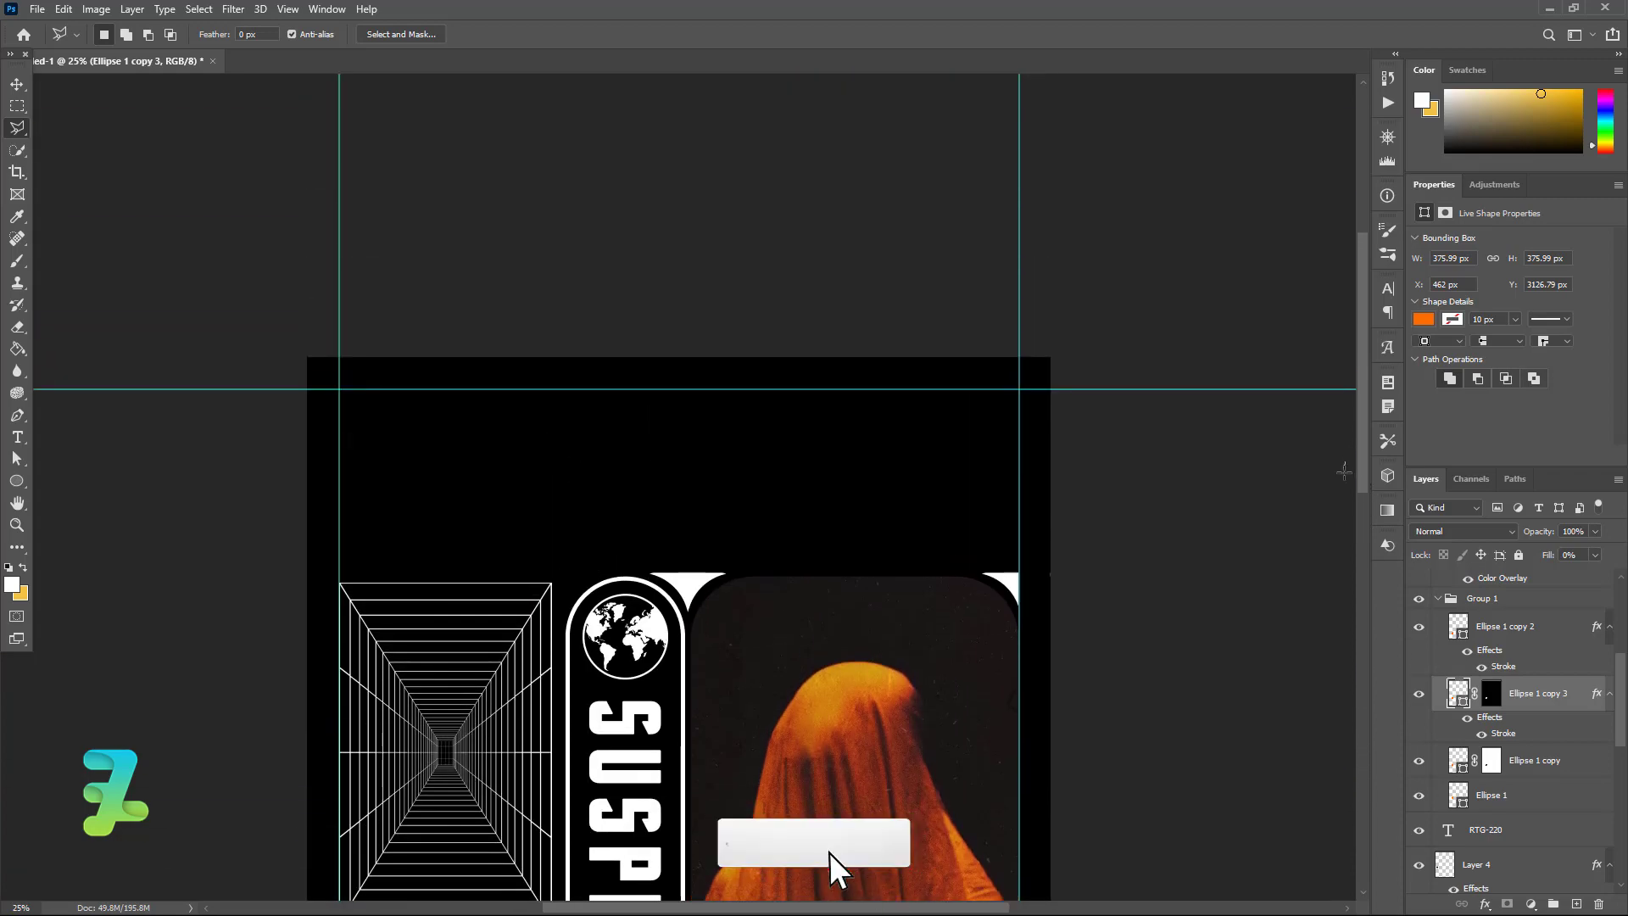
scroll(1272, 462, "right", 1)
scroll(1235, 461, "right", 2)
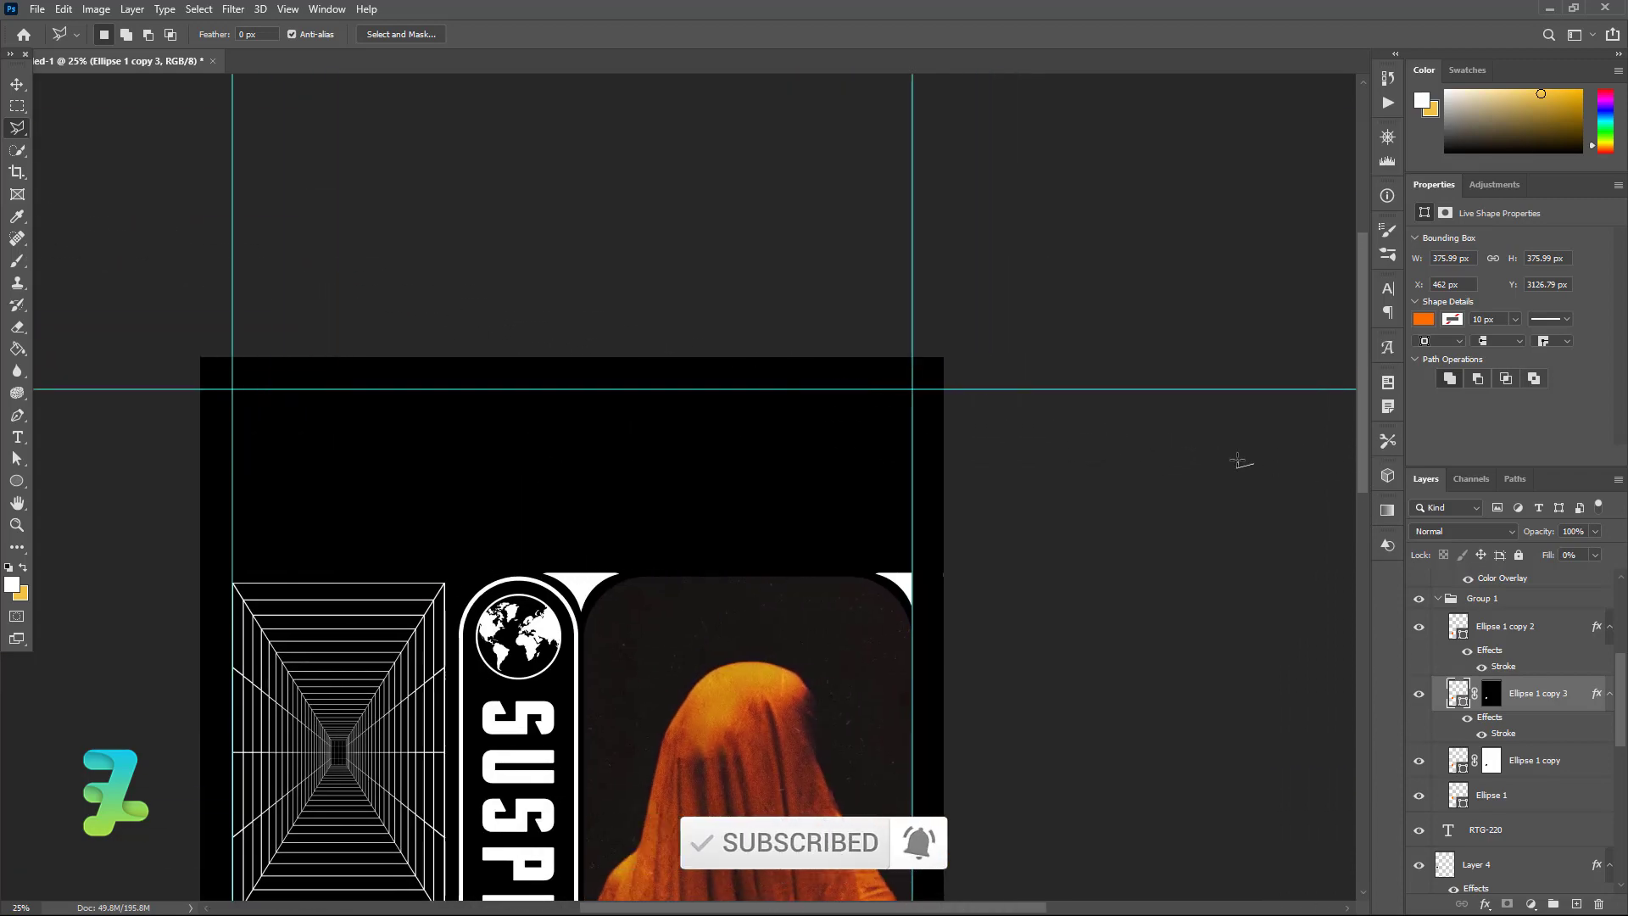
double_click(1238, 463)
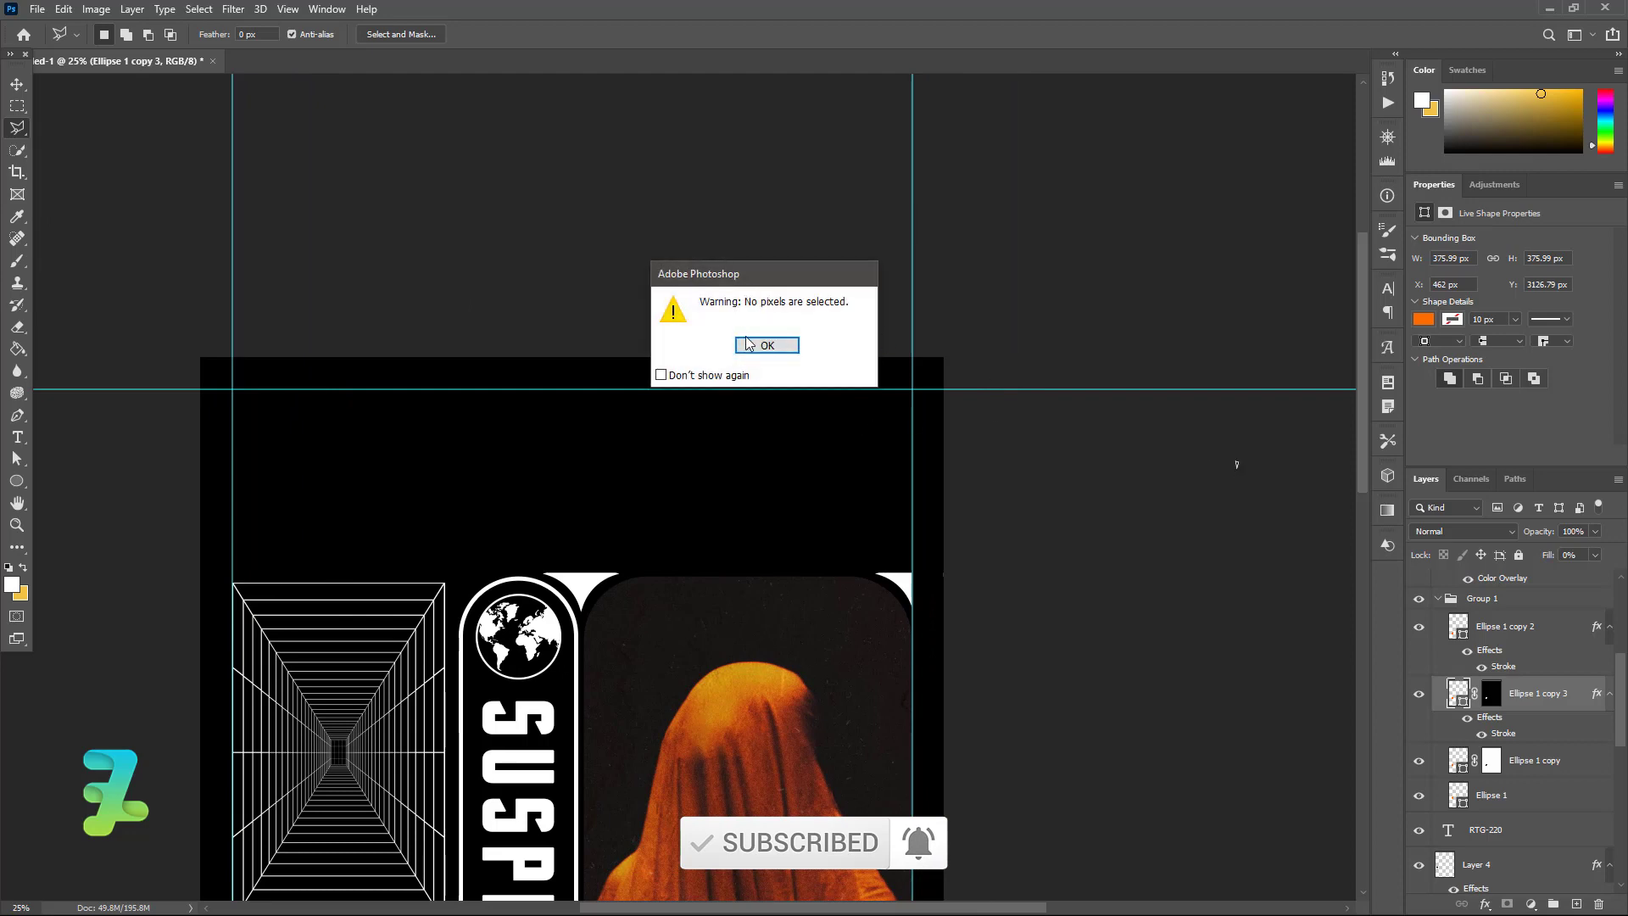
left_click(748, 344)
left_click(17, 437)
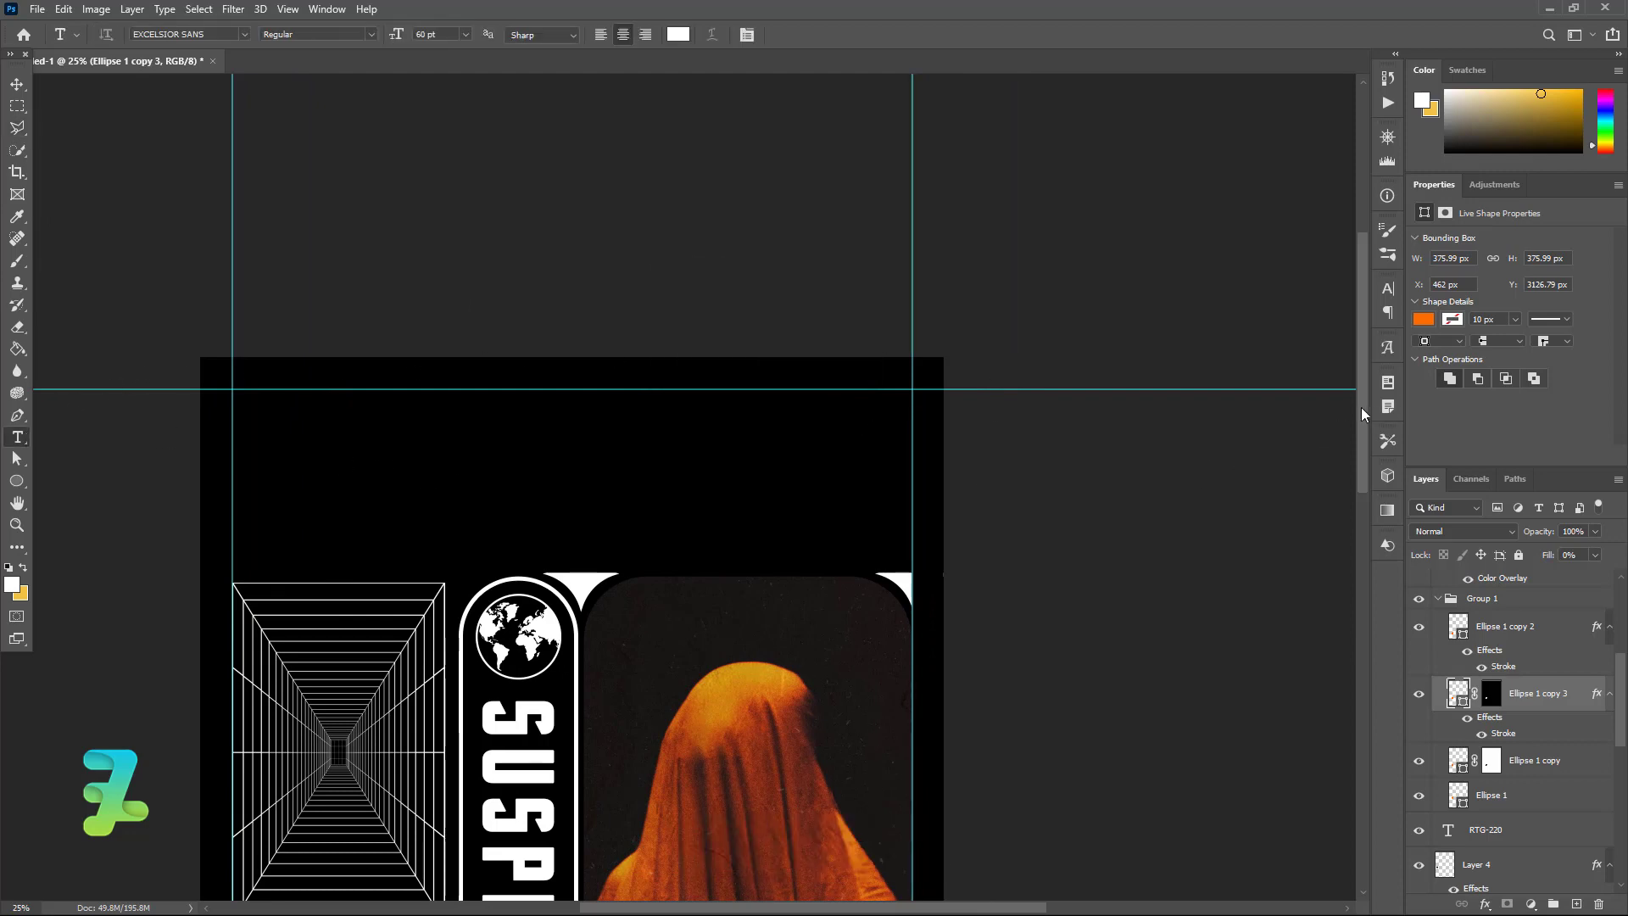
left_click_drag(1361, 407, 1346, 587)
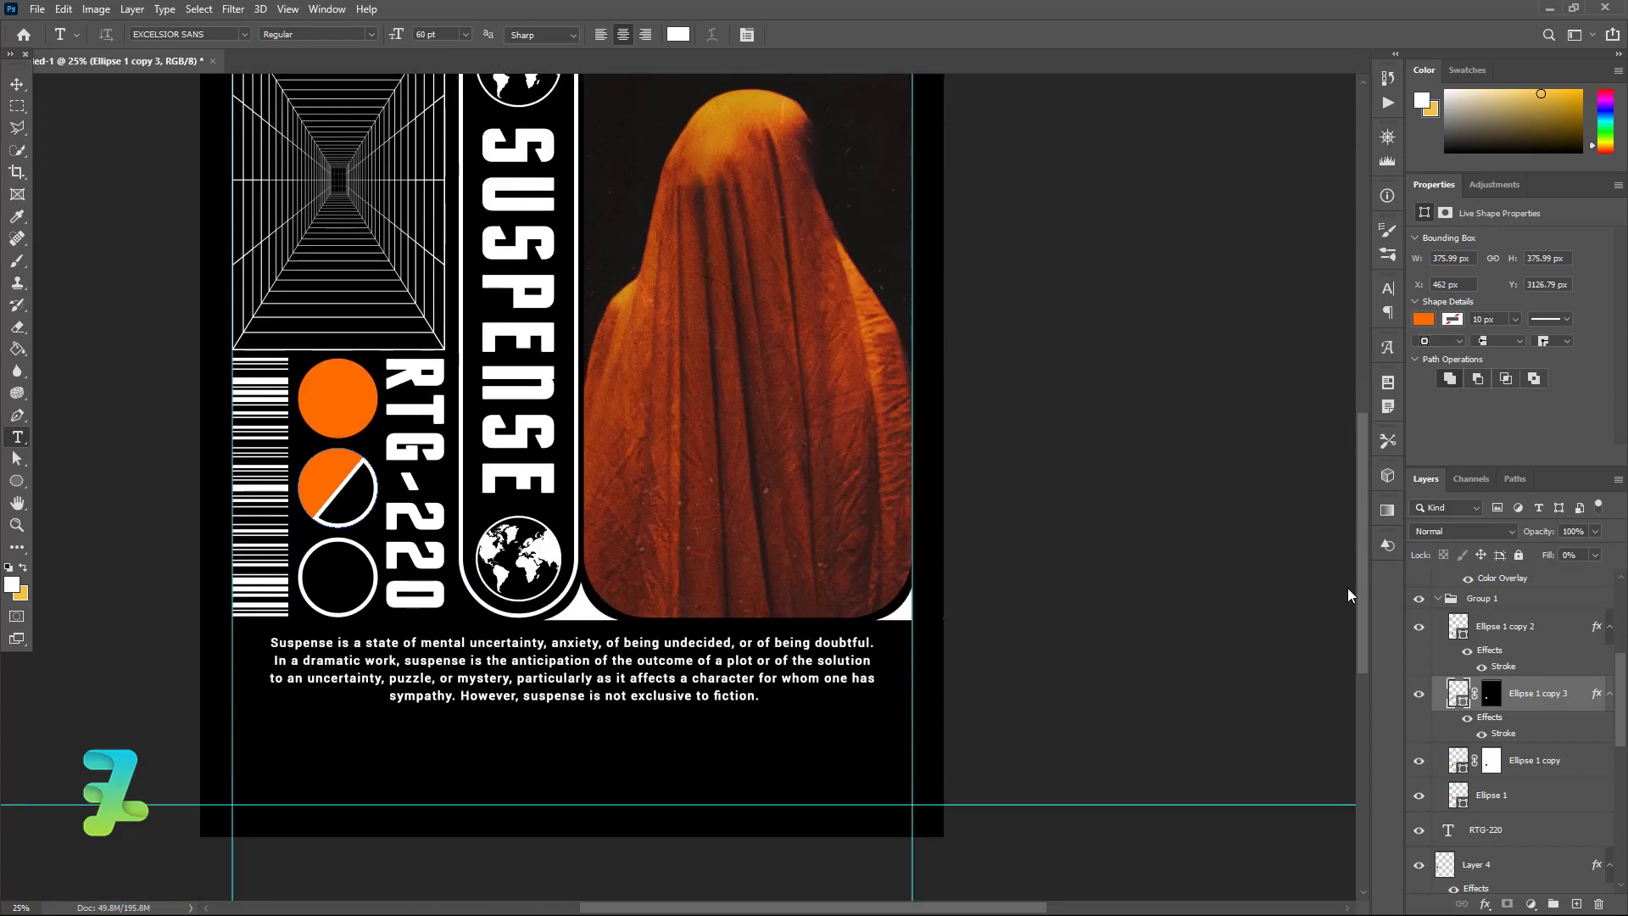
scroll(1347, 588, "up", 3)
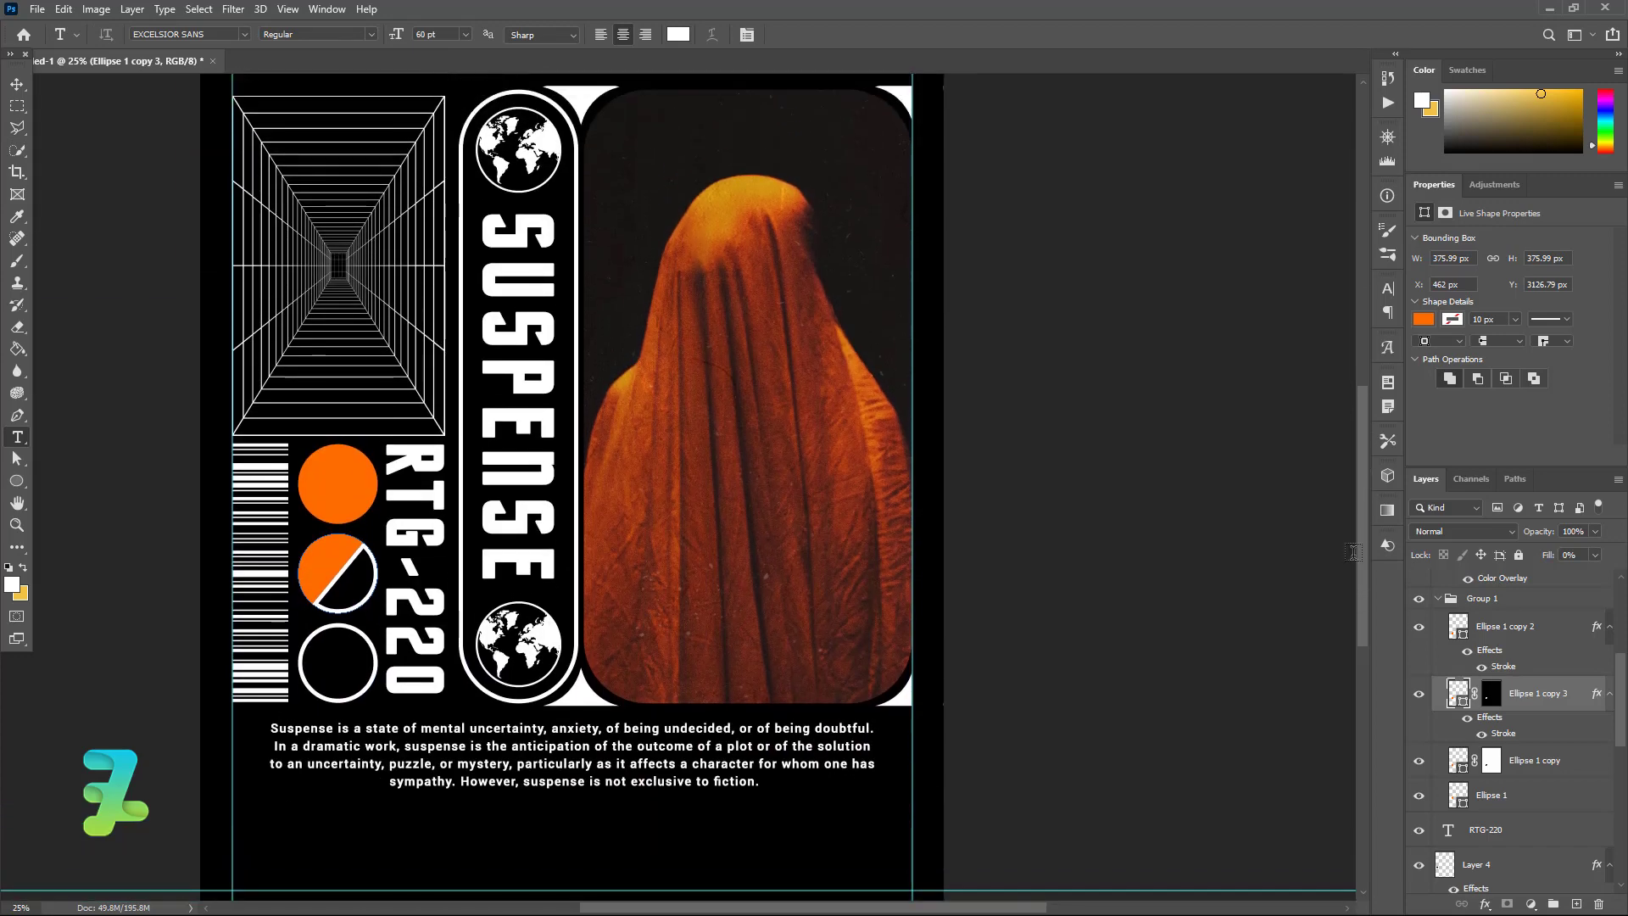
Step: Type the heading " Not Problem " in quotation marks near the poster top
key("ctrl+minus")
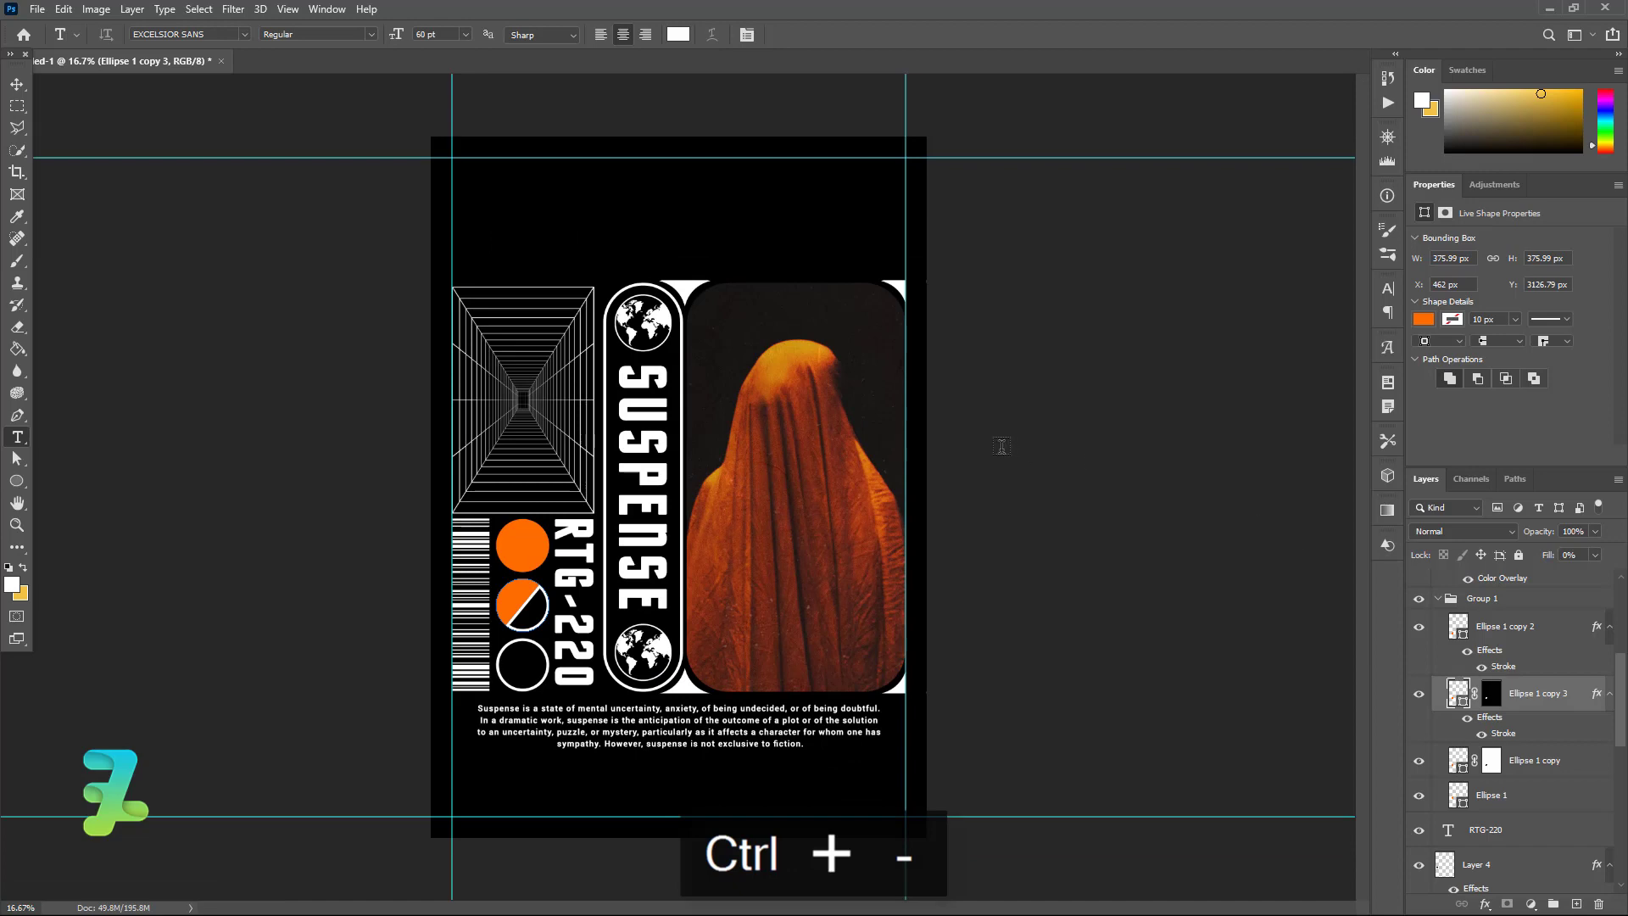
left_click(570, 229)
type("n")
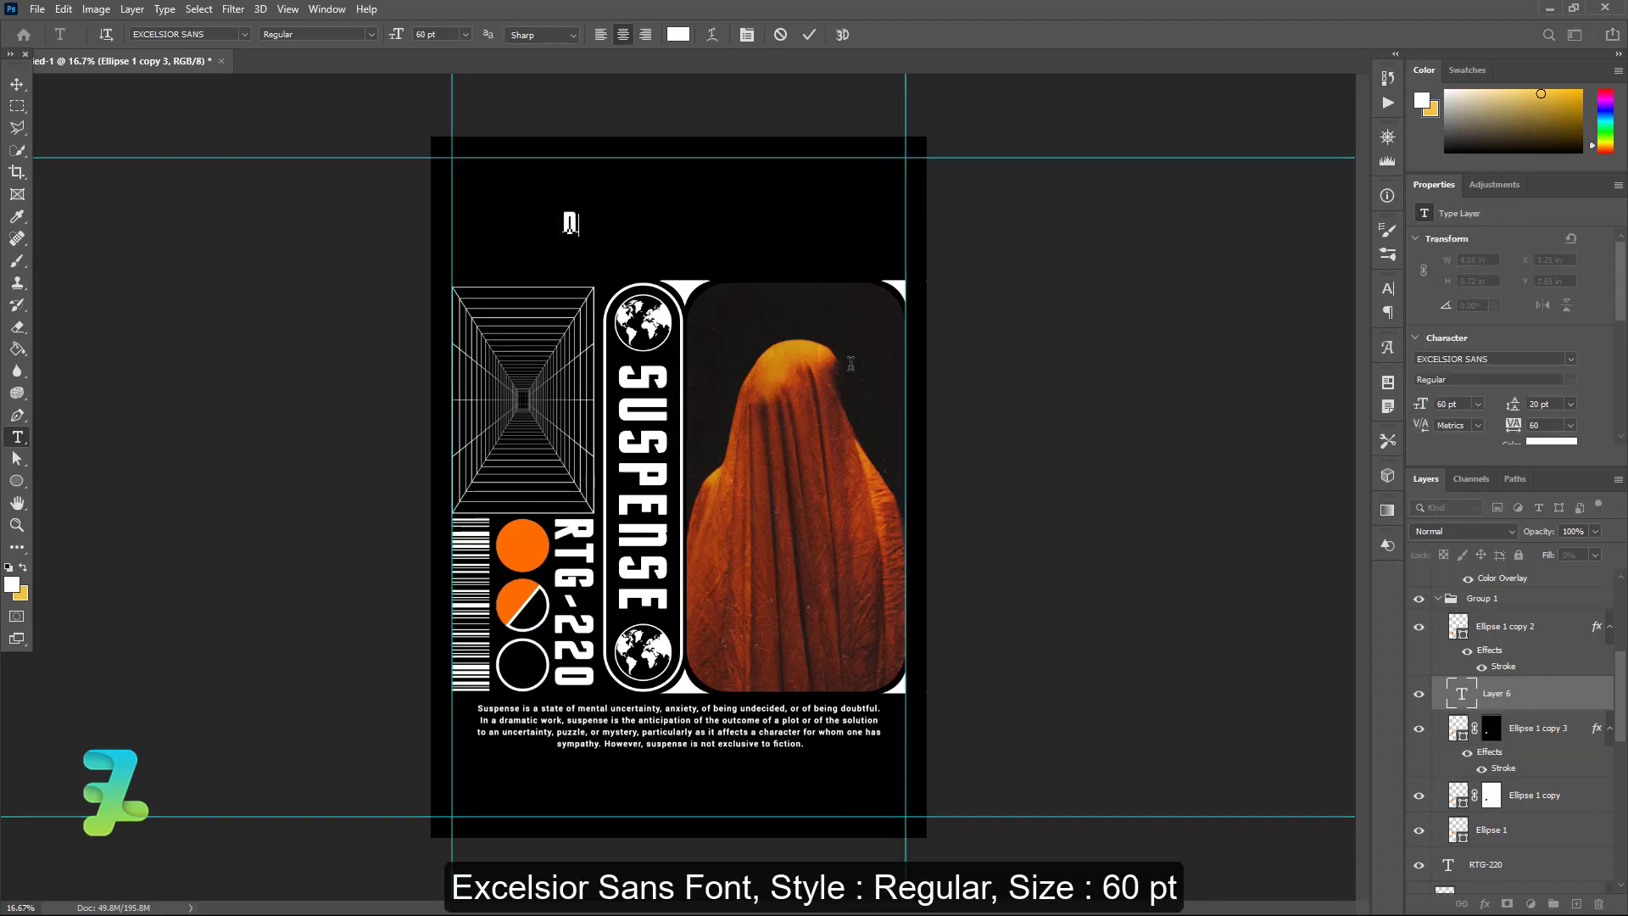
type("ot")
key("ctrl+a")
type("N")
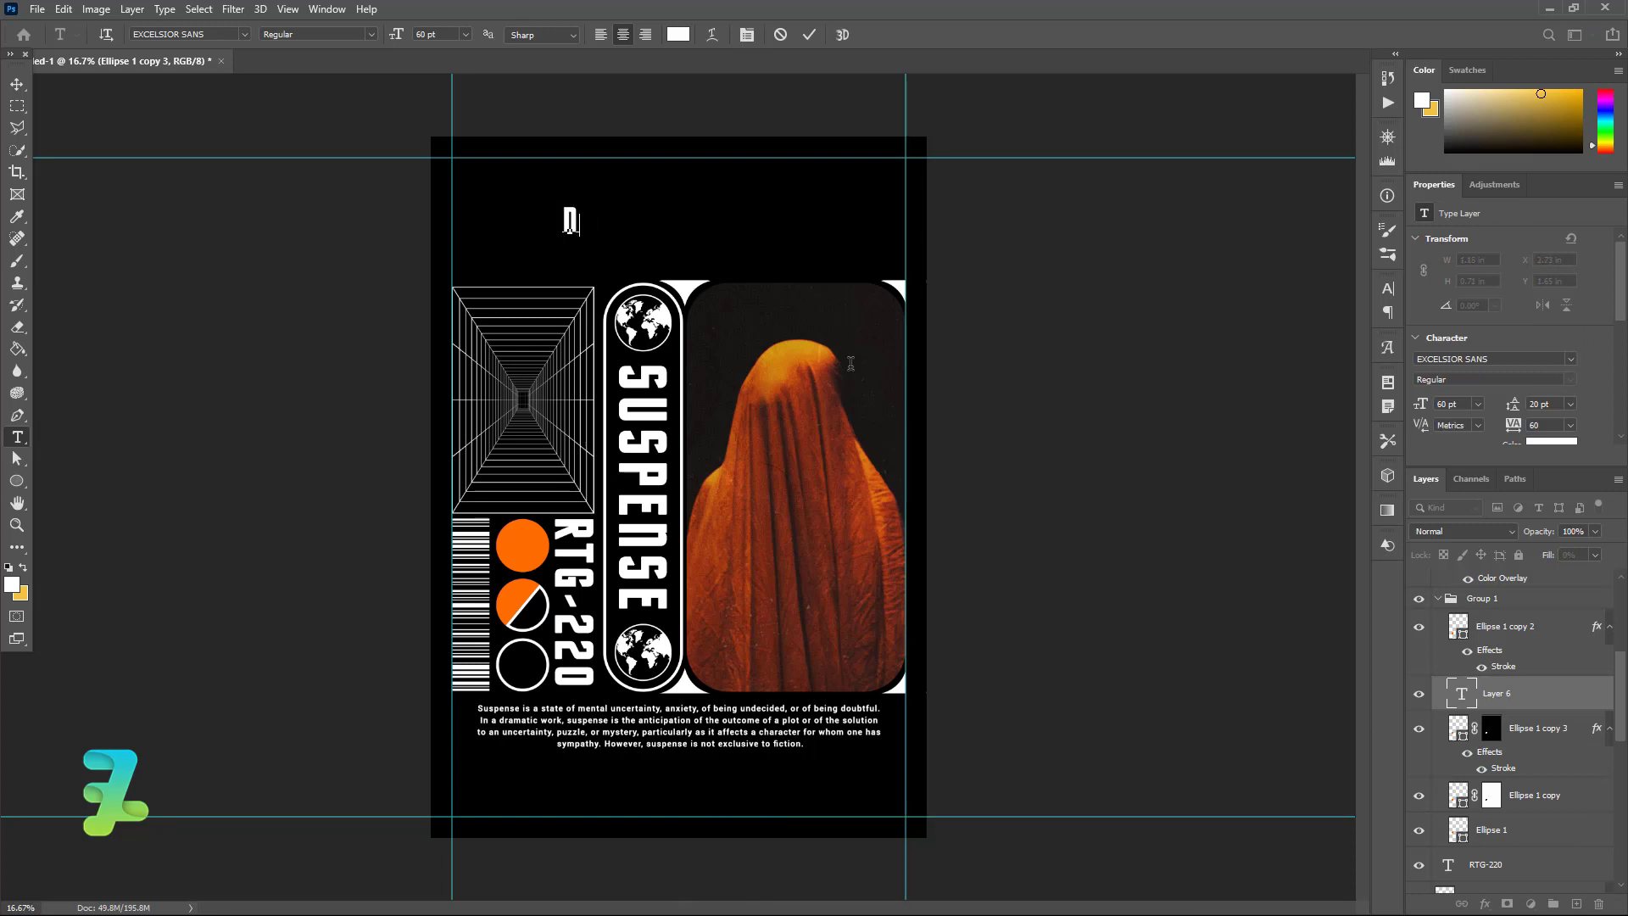
type("ot Pr")
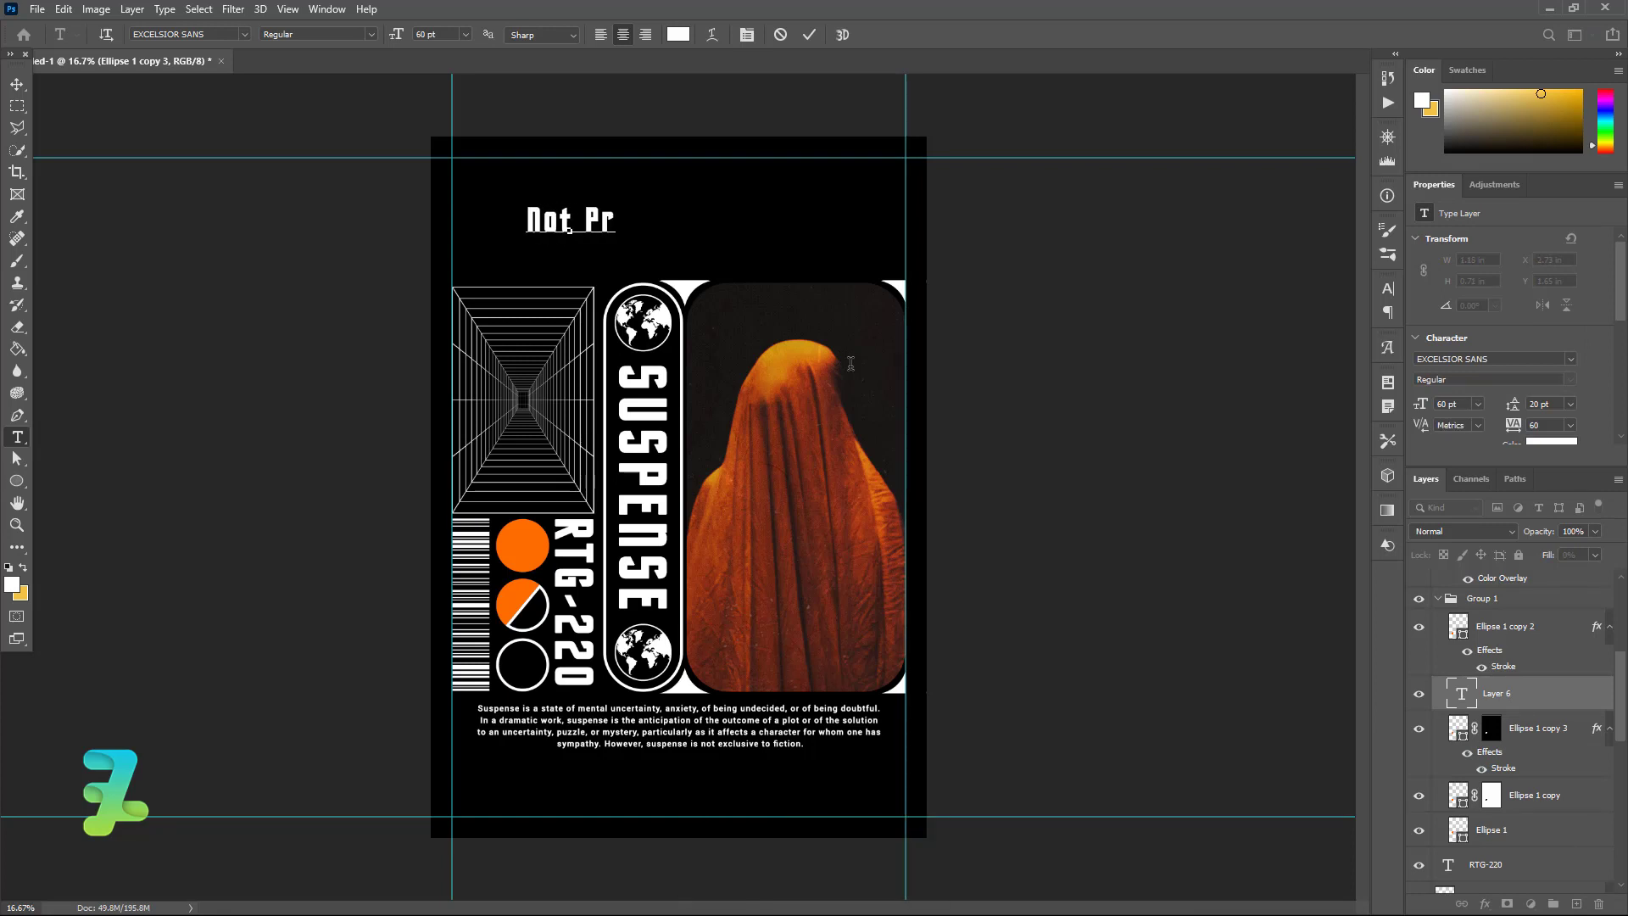
type("oblem")
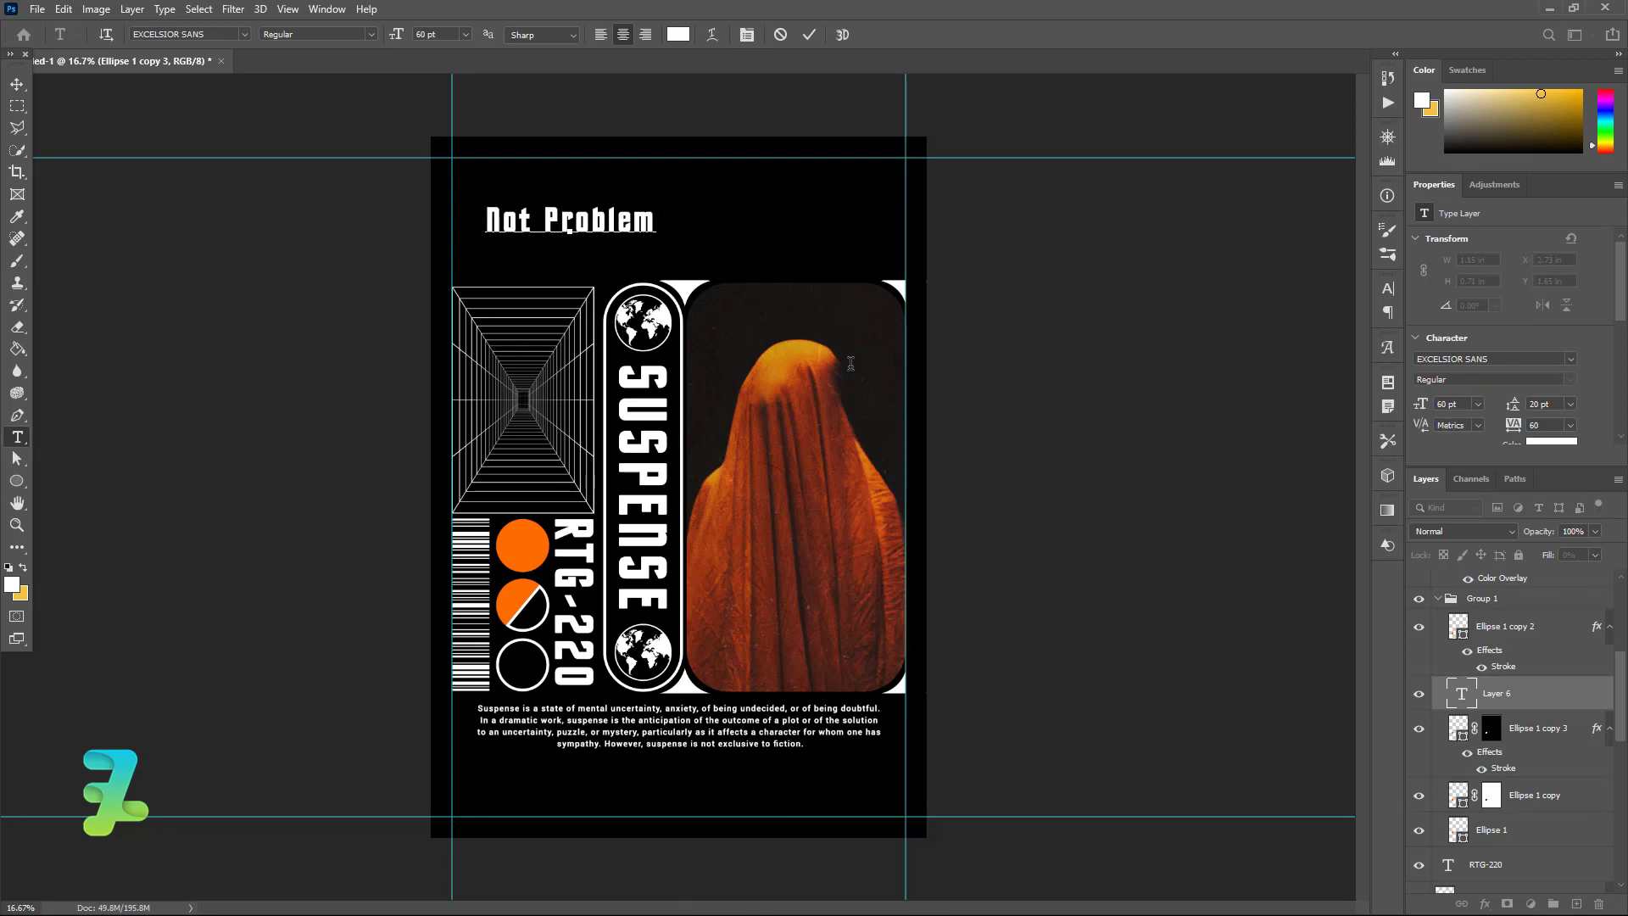
type(" \"")
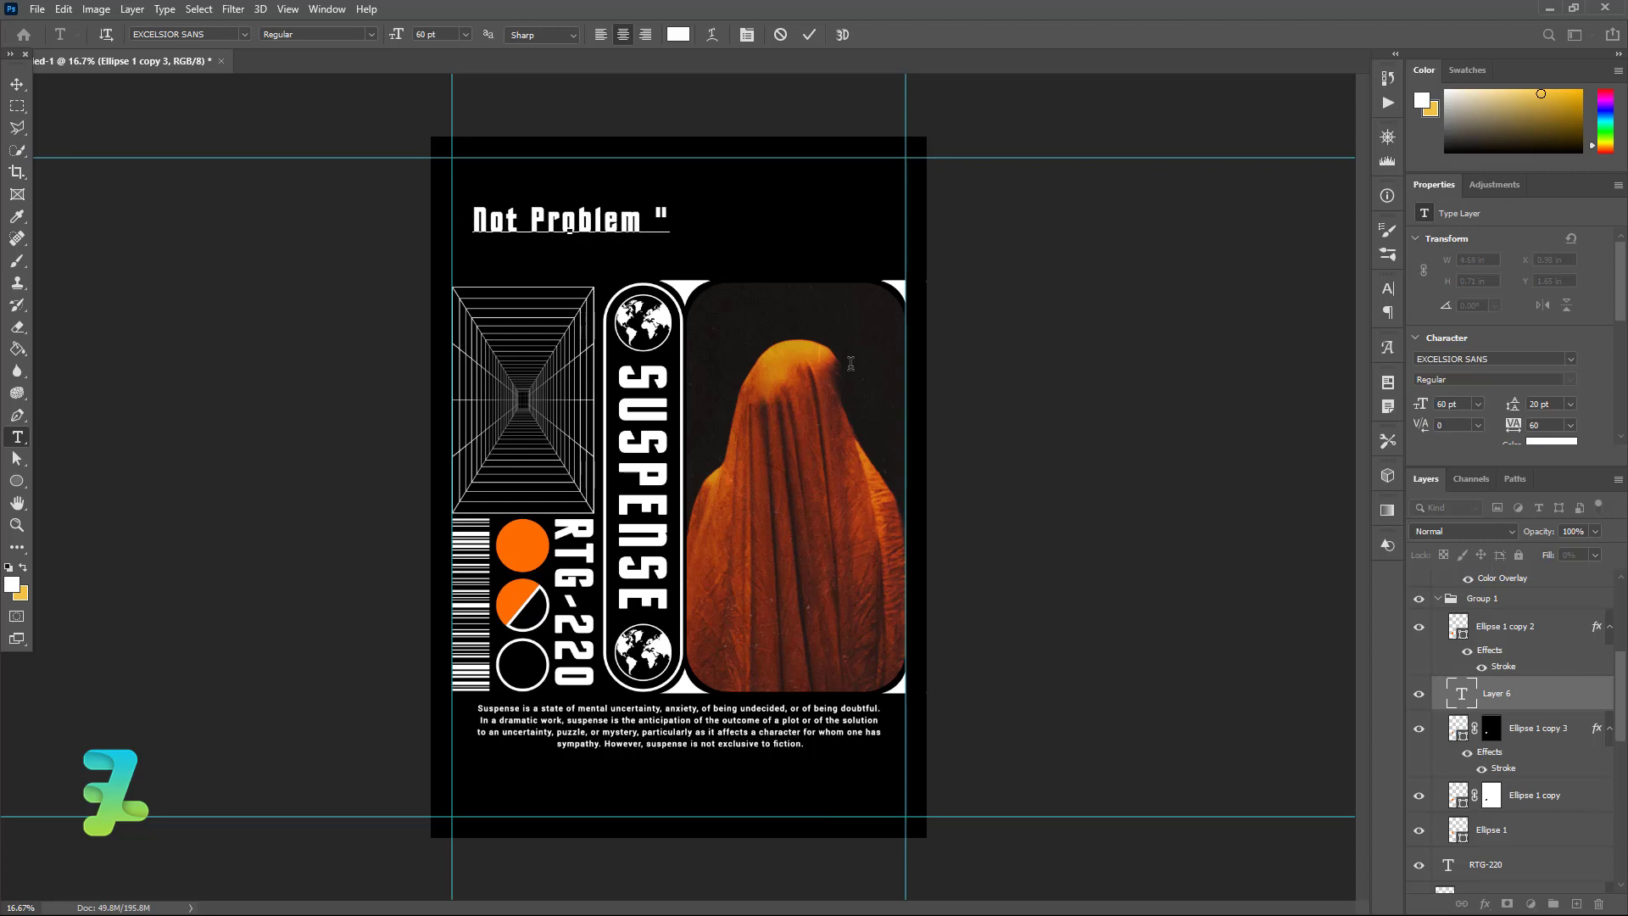
key("Home")
type("\"")
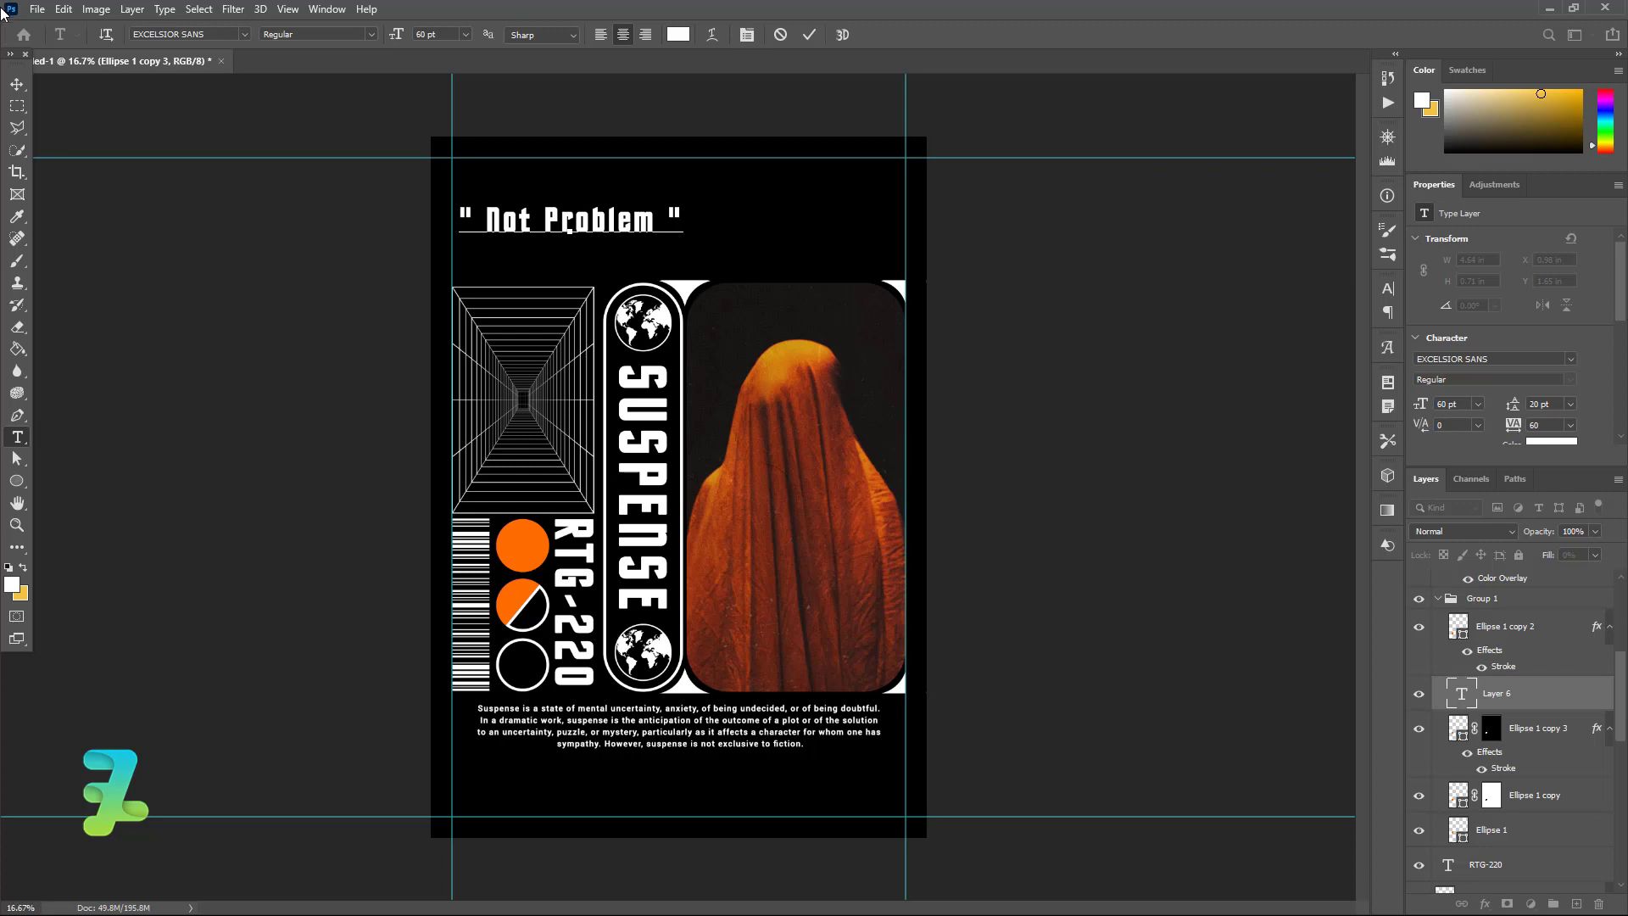
left_click(17, 84)
Step: Centre the heading horizontally on the canvas and nudge it down to Y 1.78 in
key("ctrl+a")
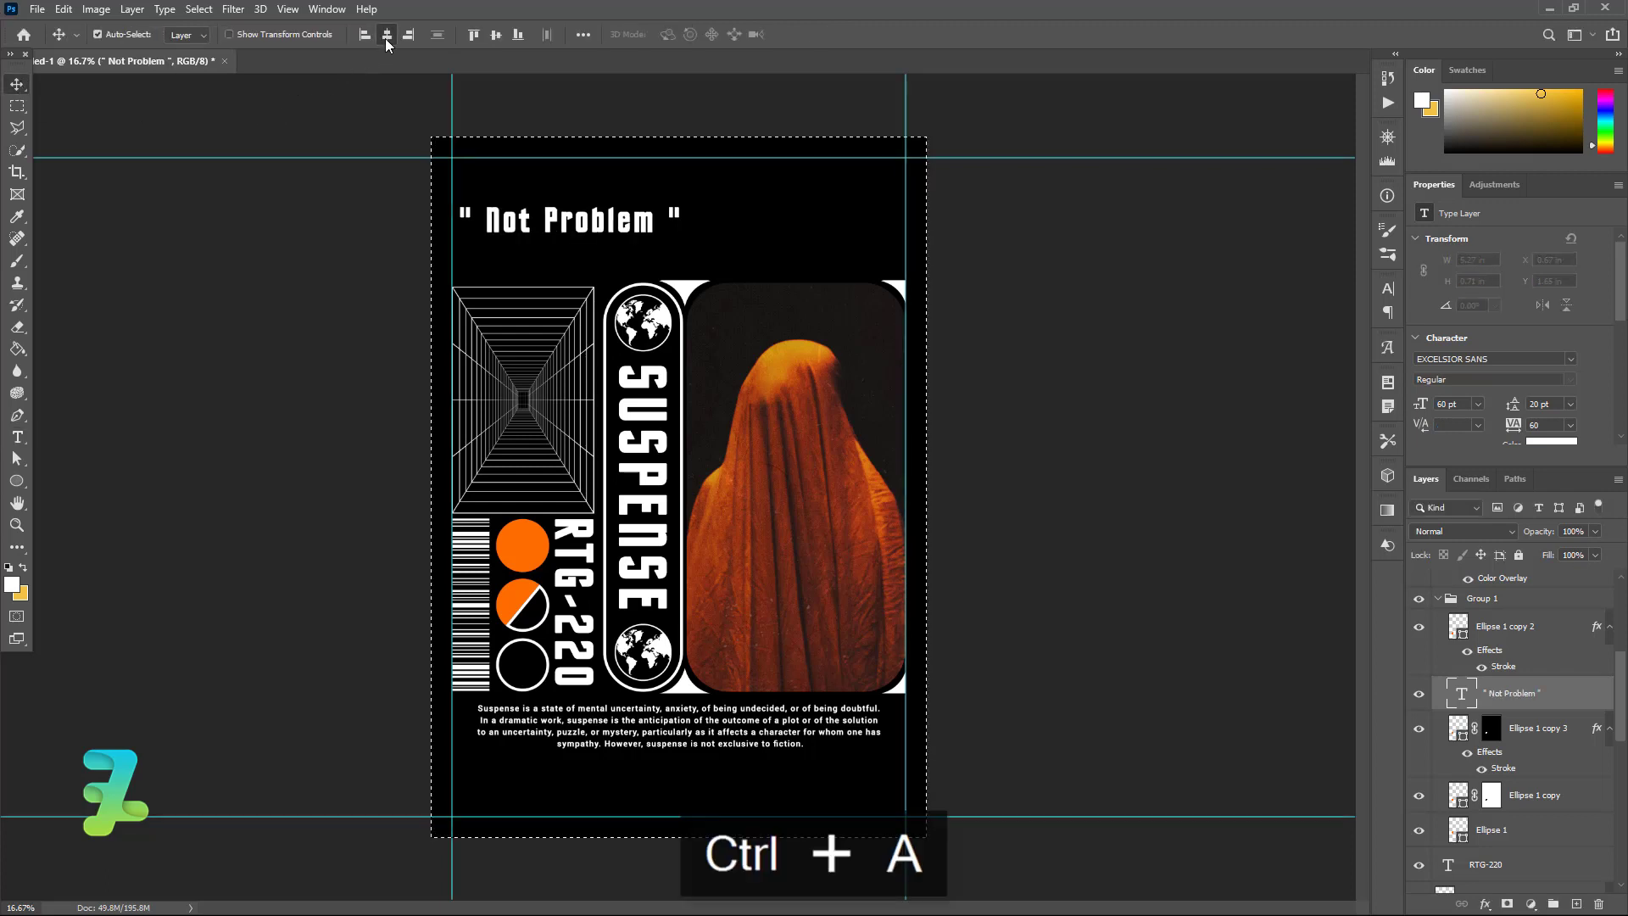
left_click(387, 37)
key("ctrl+d")
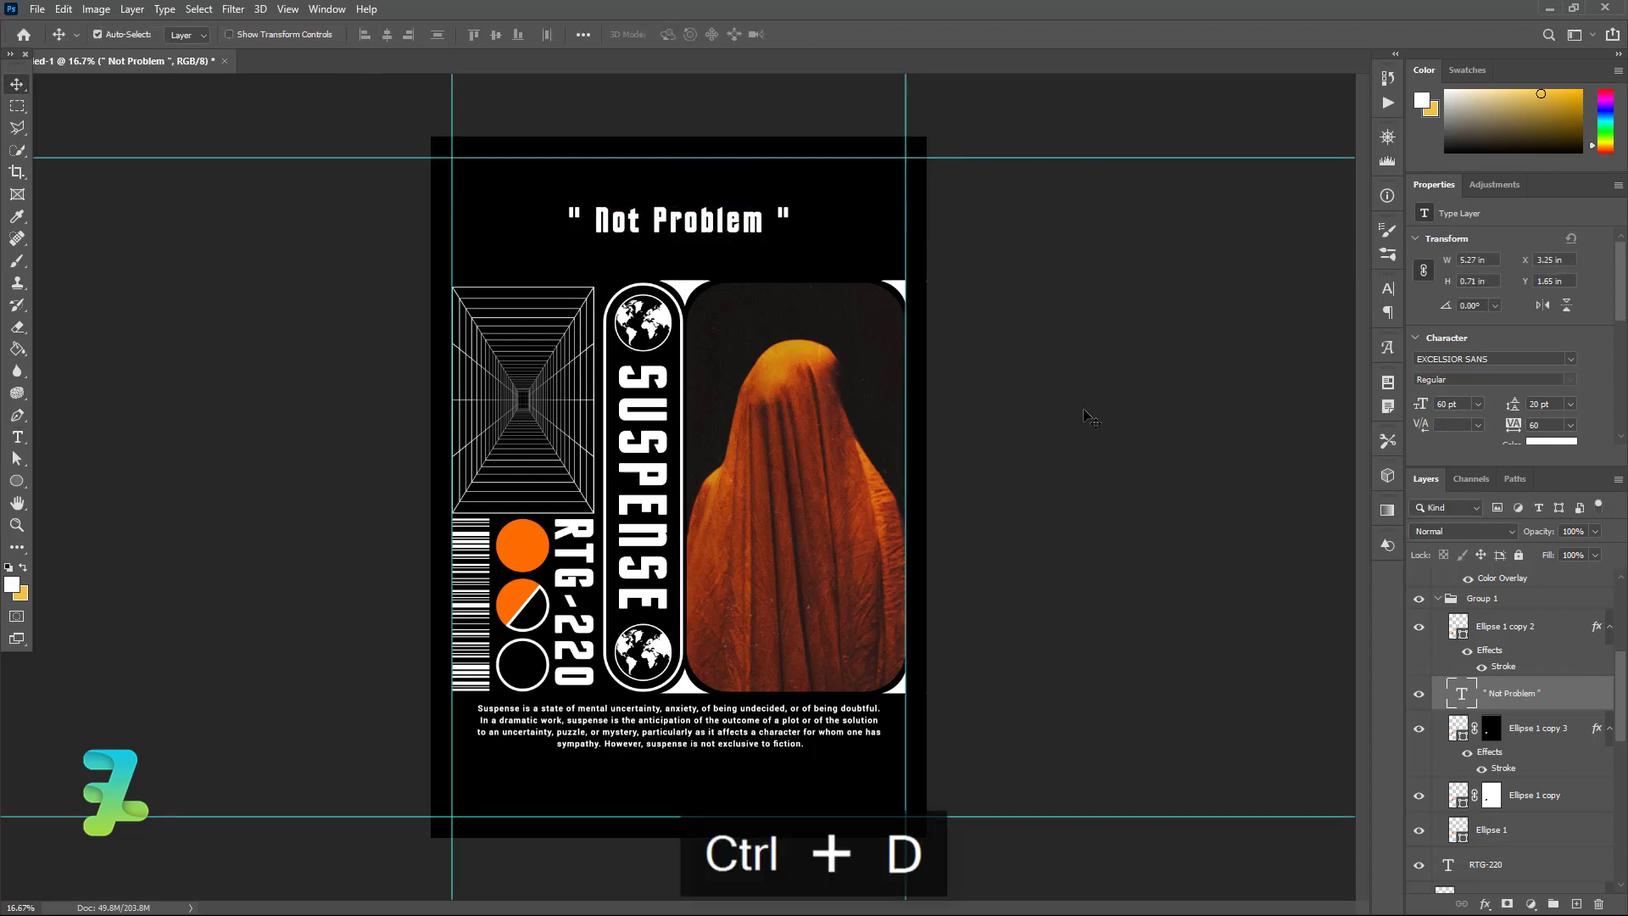
key("Down")
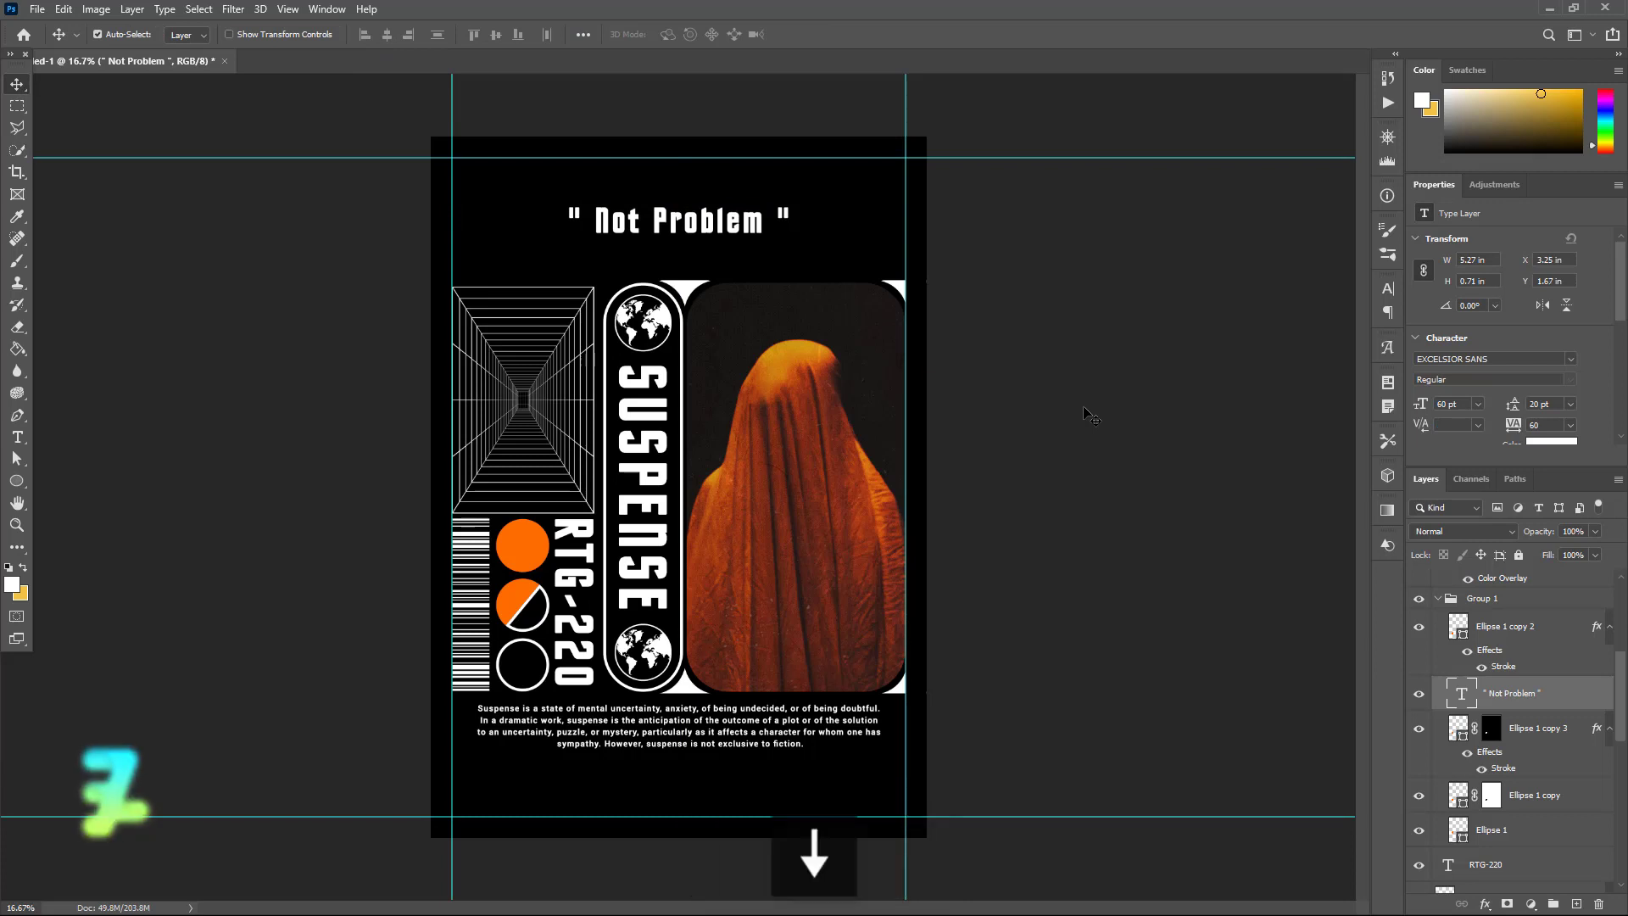
key("Down")
key("Down")
key("Down")
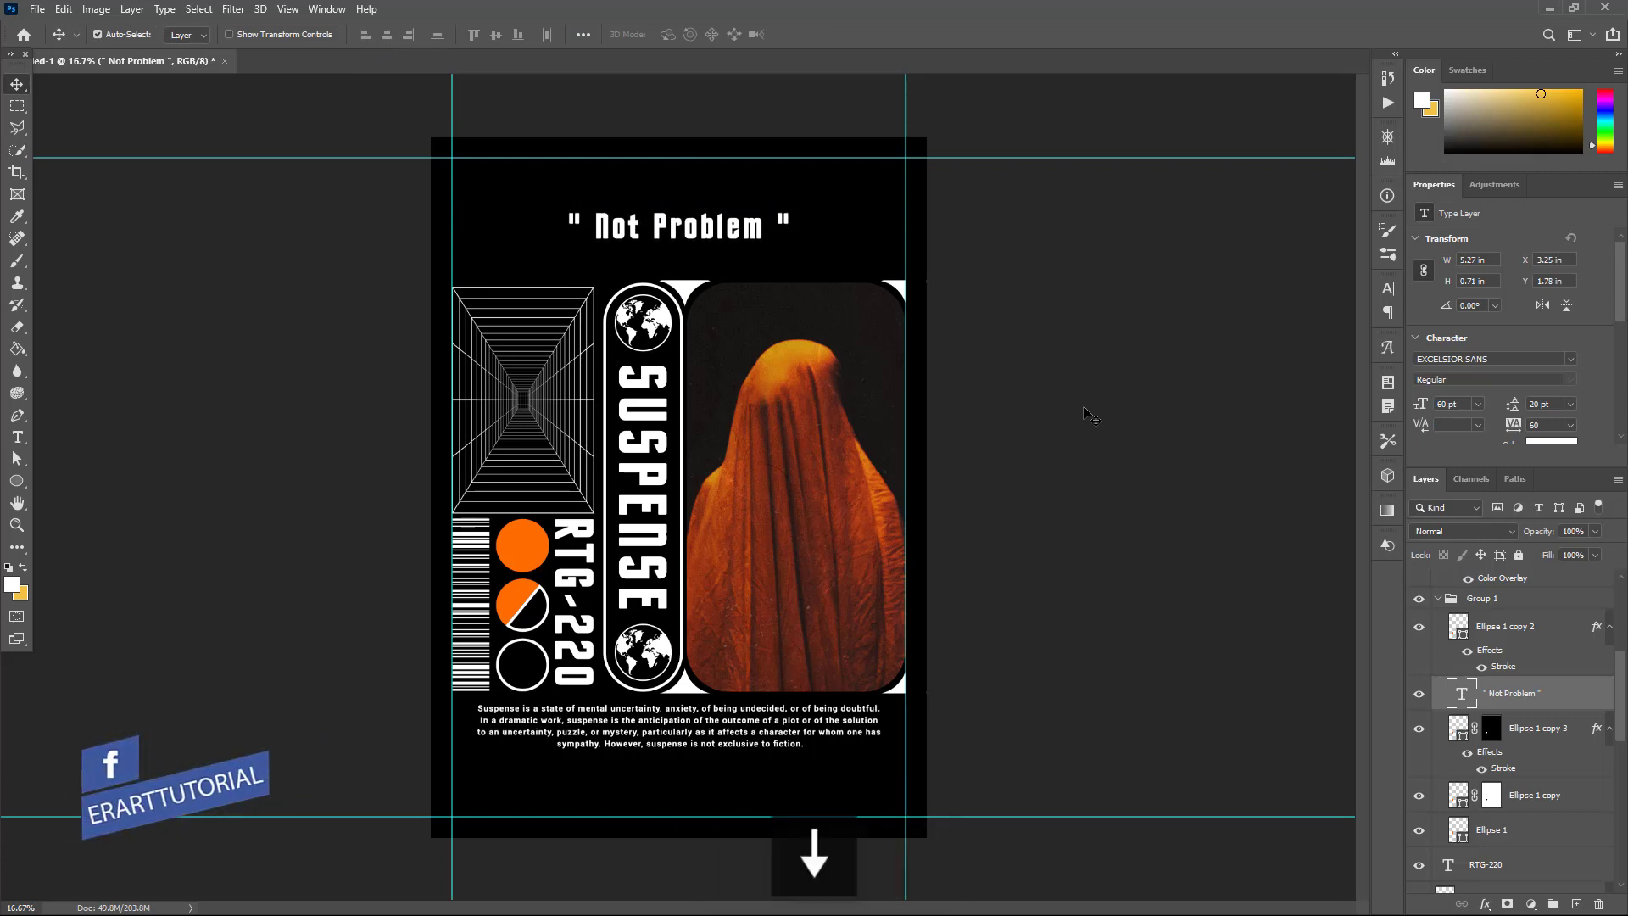
key("Down")
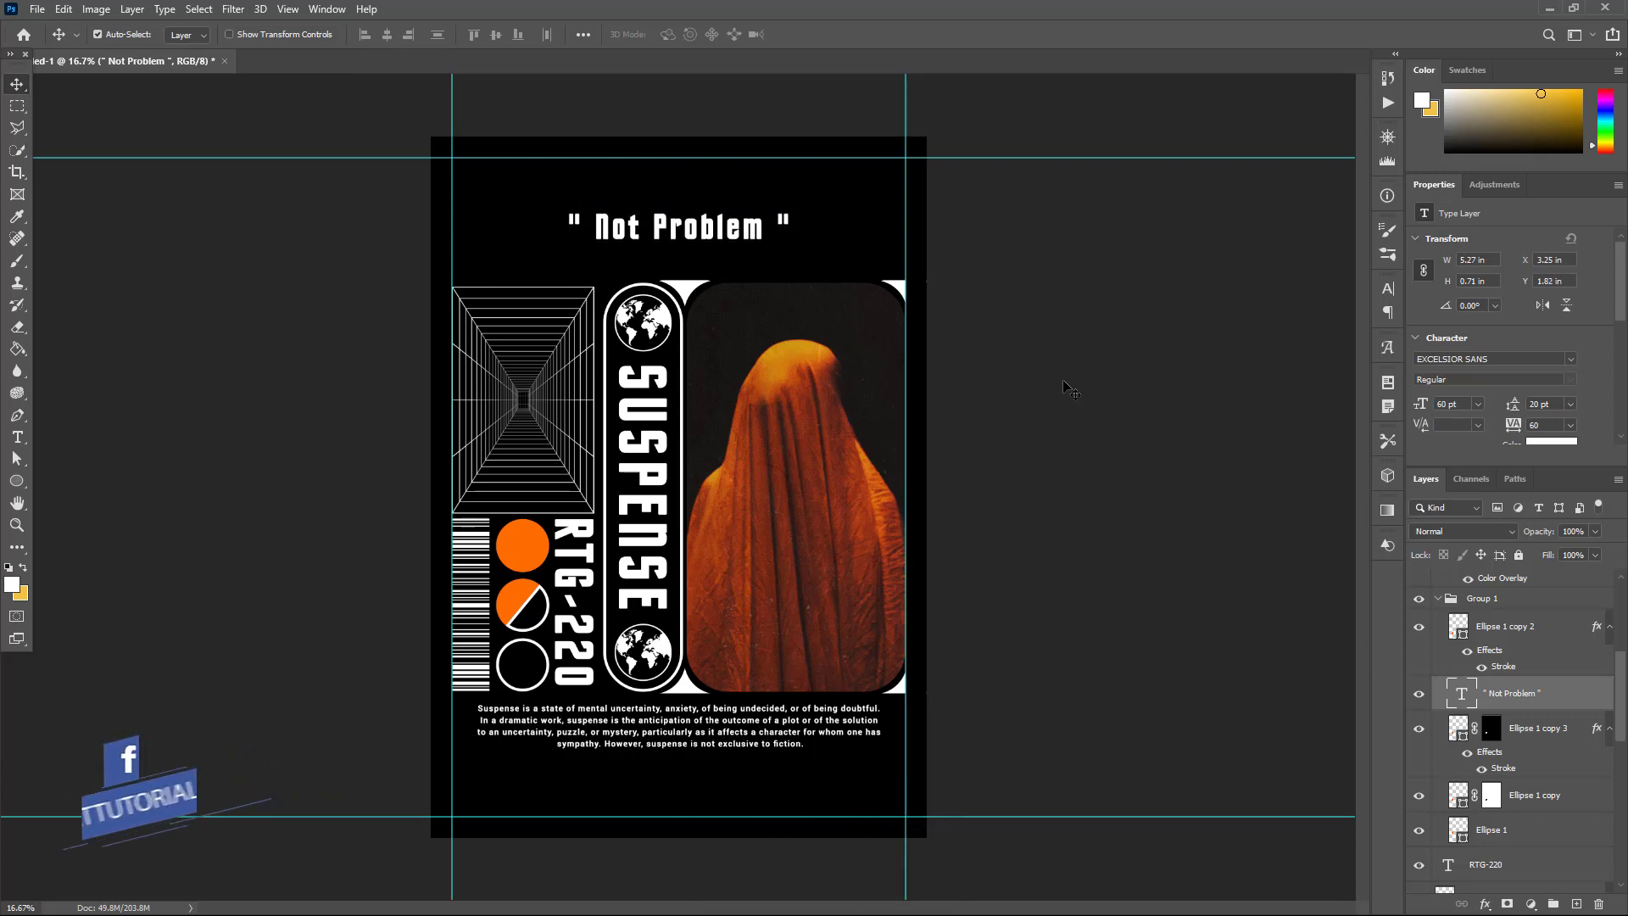
Step: Hide the guides, duplicate Layer 5, and delete the copy's layer mask to reveal the star
left_click(695, 297)
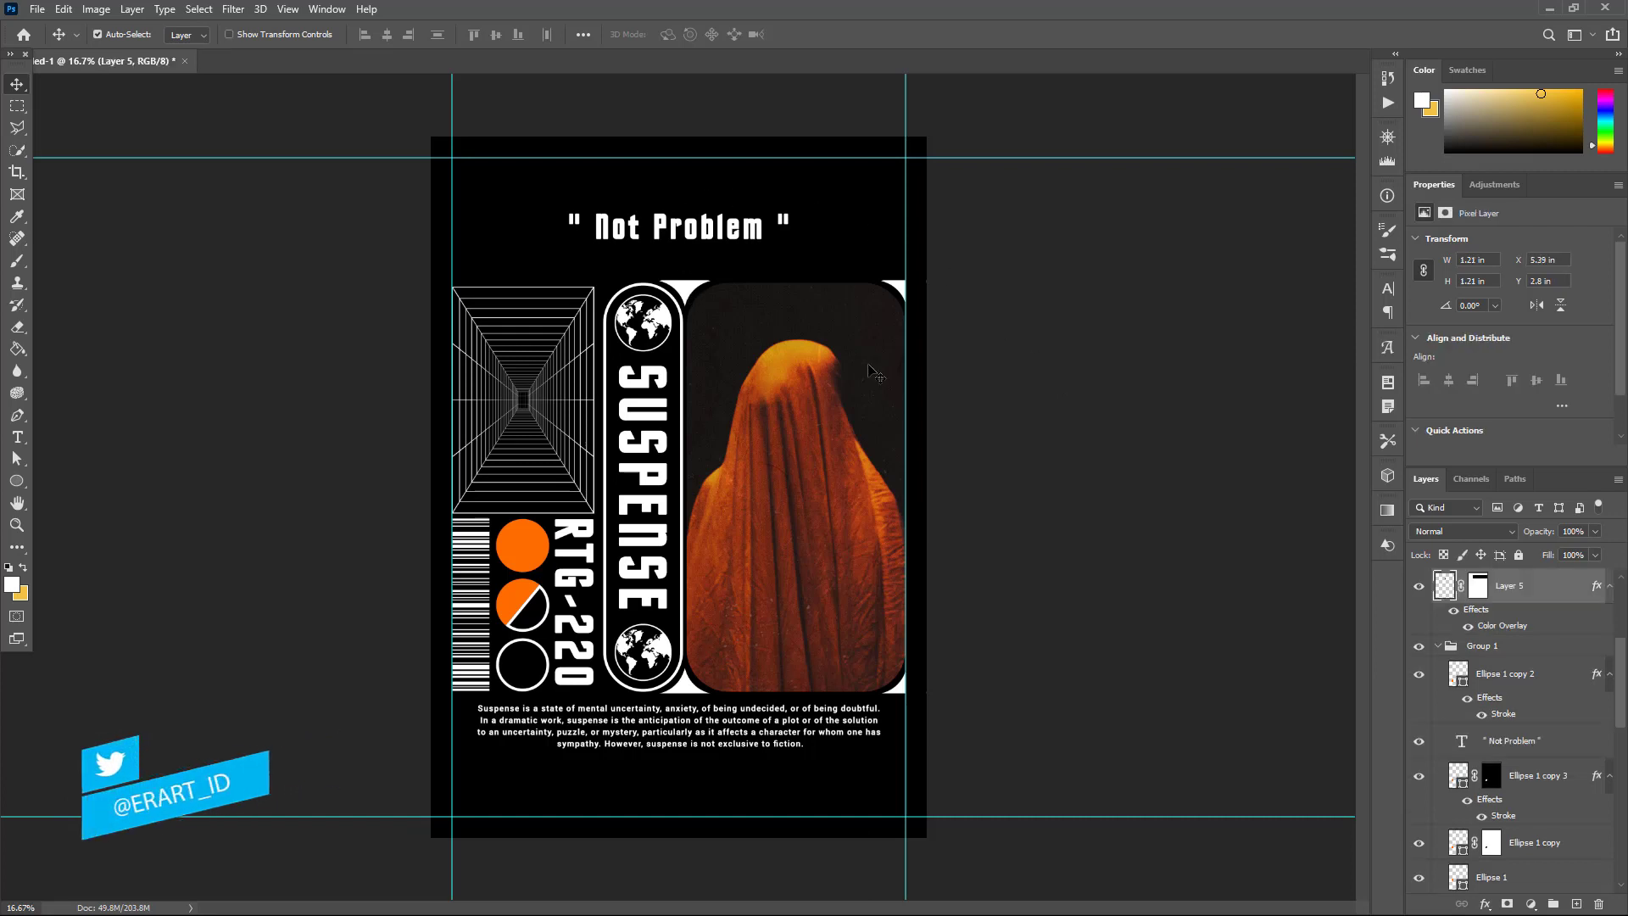
key("ctrl+semicolon")
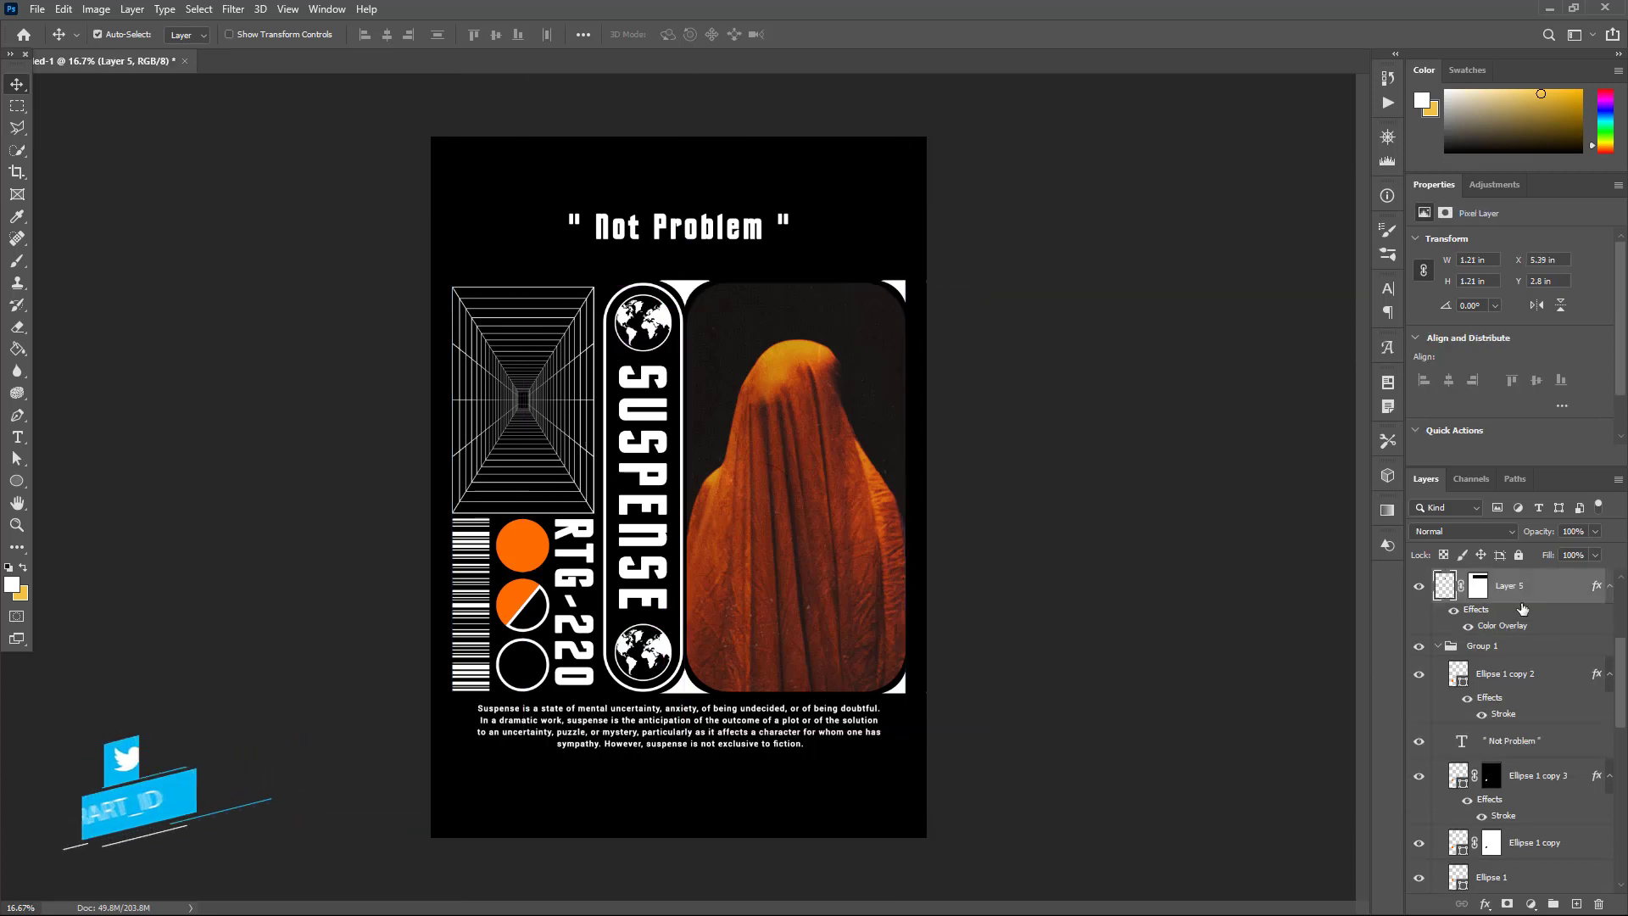
key("ctrl+j")
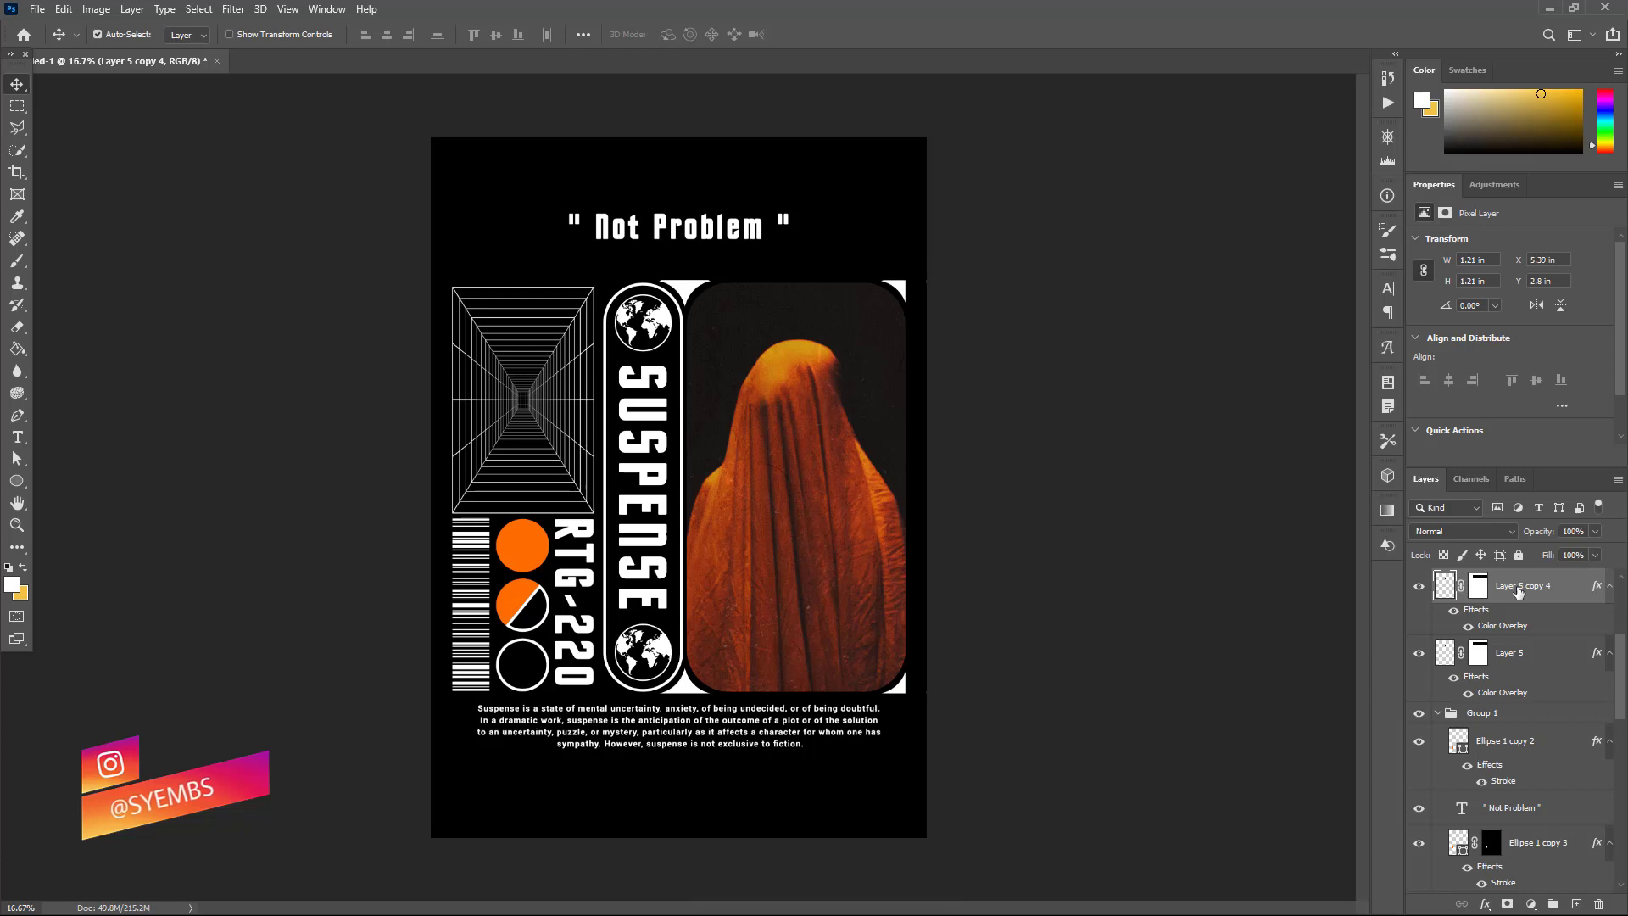
right_click(1479, 586)
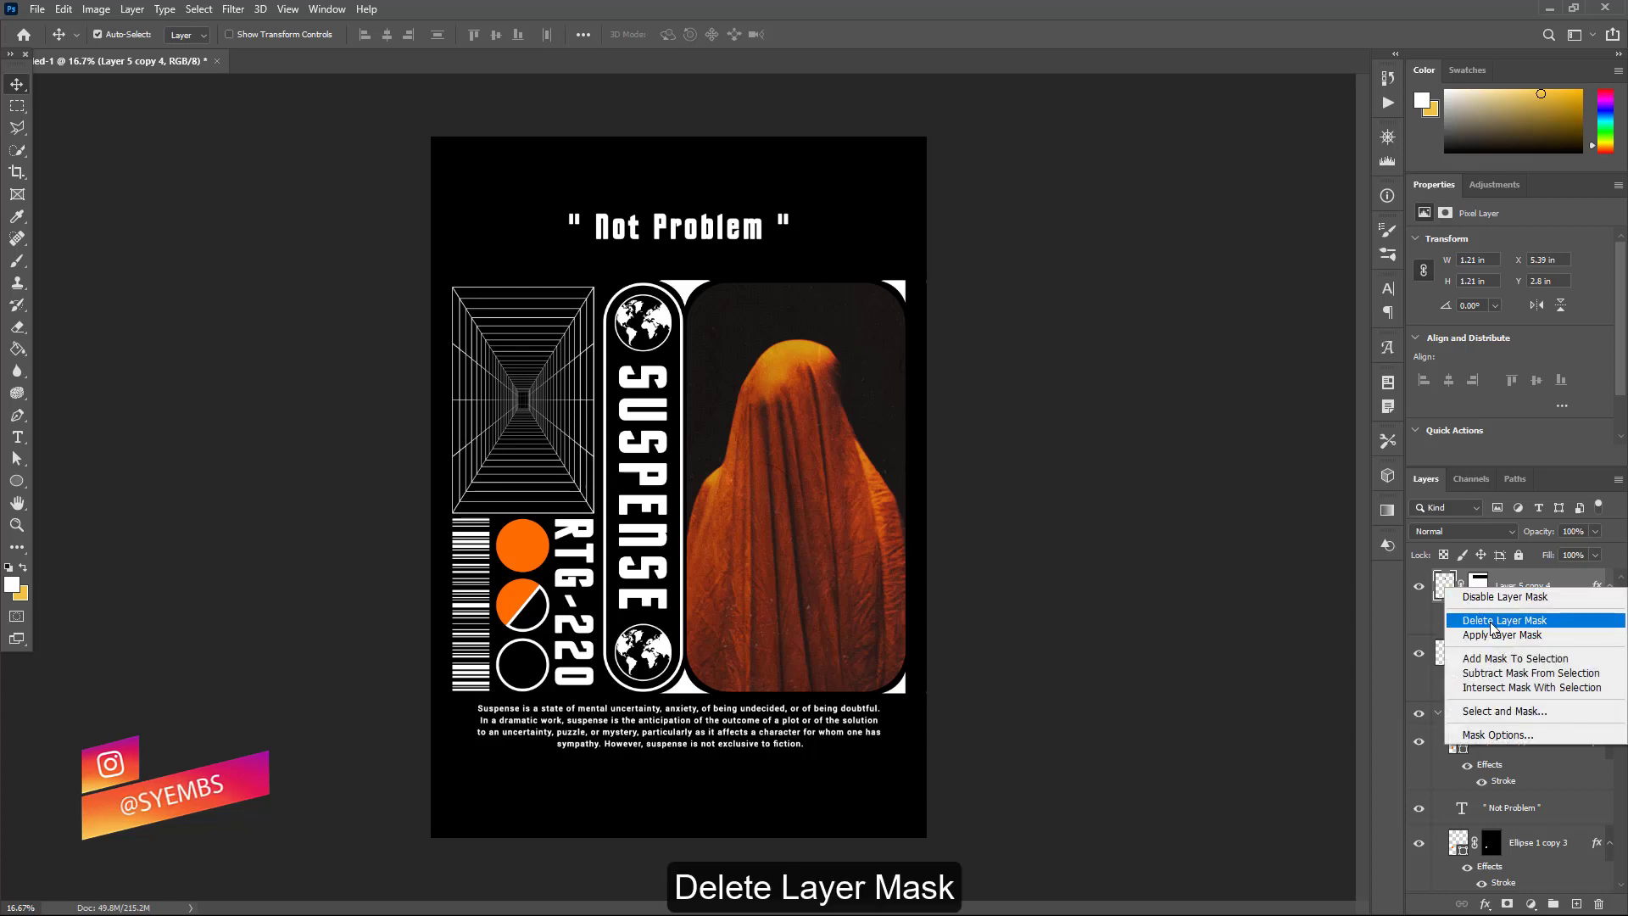
left_click(1492, 621)
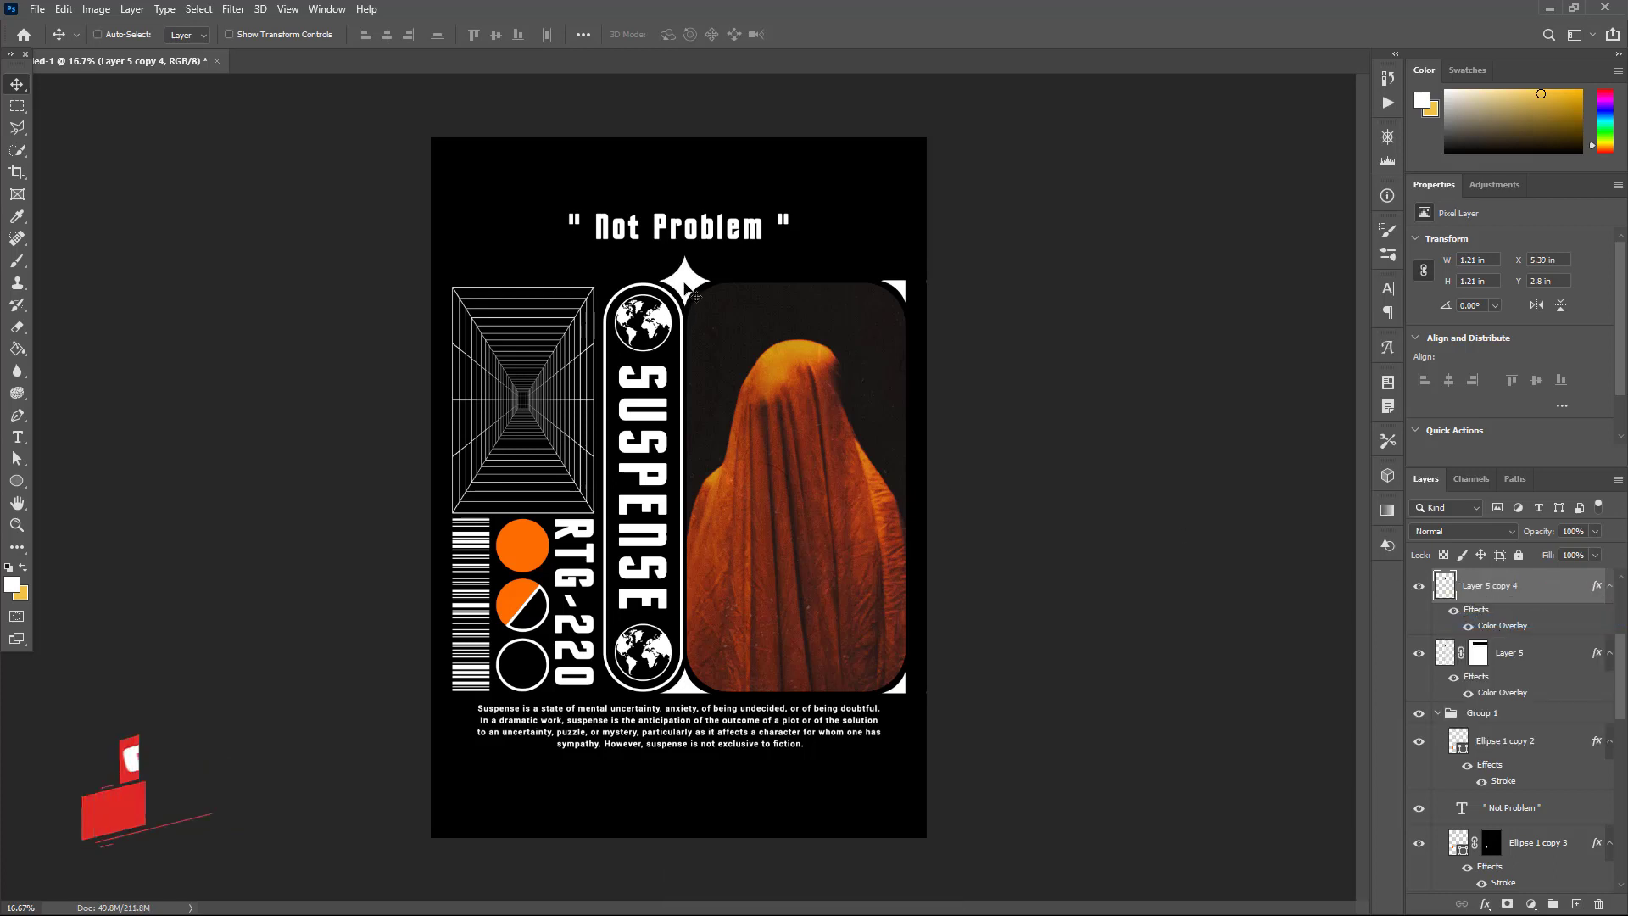
Step: Shrink the white star and position it beside the 'Not Problem' heading
left_click_drag(695, 295, 538, 242)
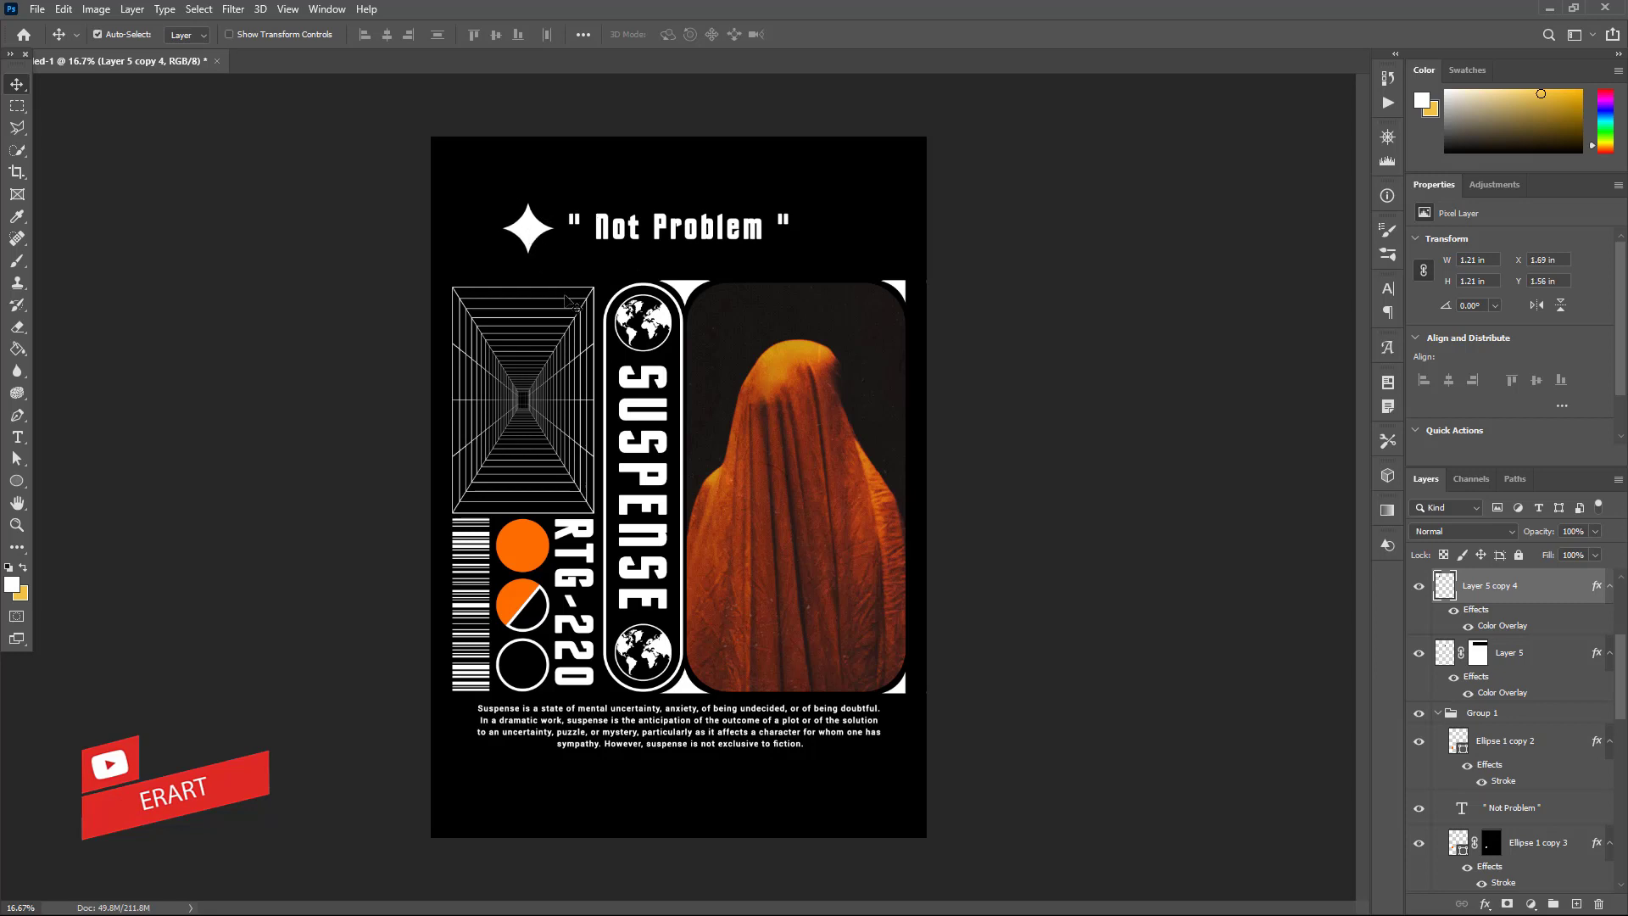
key("ctrl+t")
left_click_drag(502, 253, 523, 240)
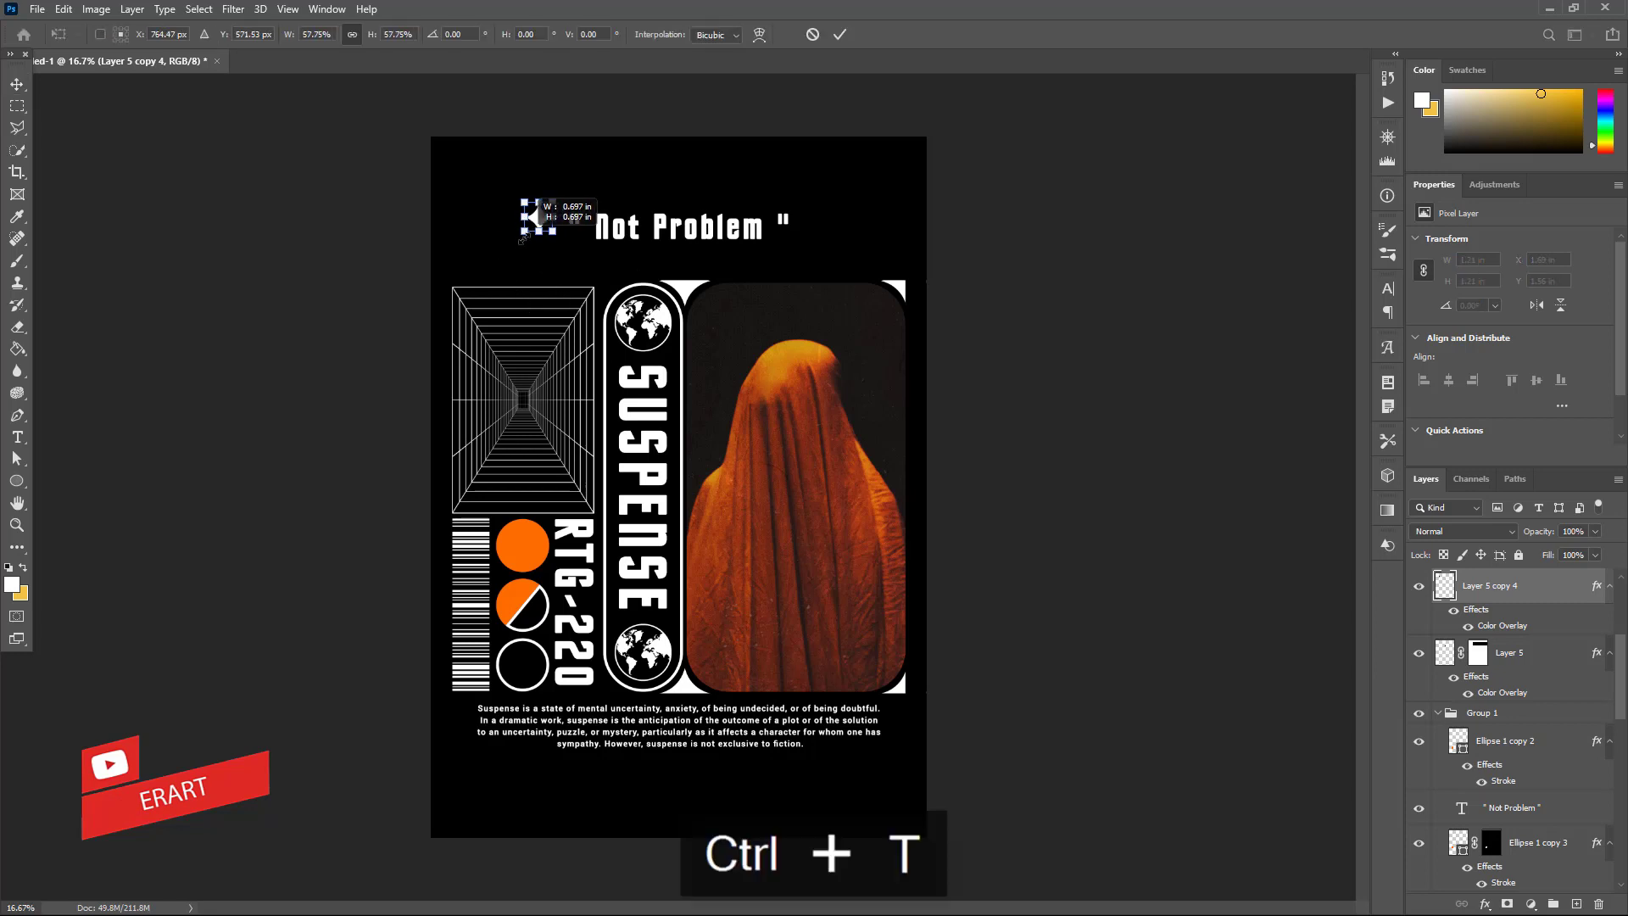
key("Return")
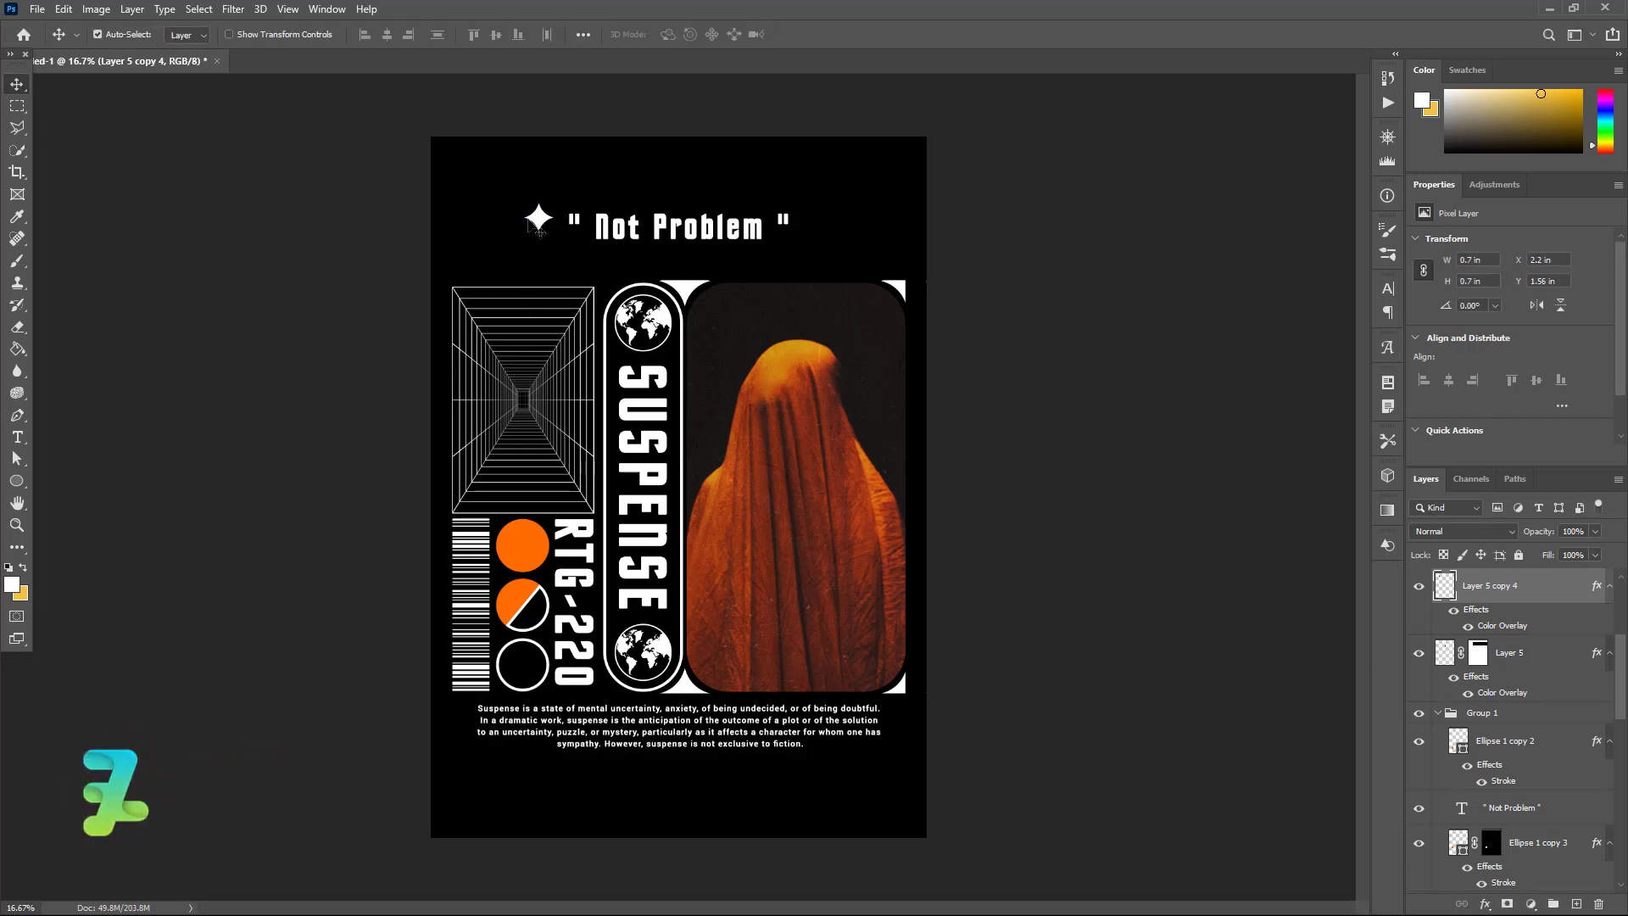
left_click_drag(541, 222, 826, 242)
Step: Duplicate the star for the heading's right side and move both star layers up the stack
key("ctrl+j")
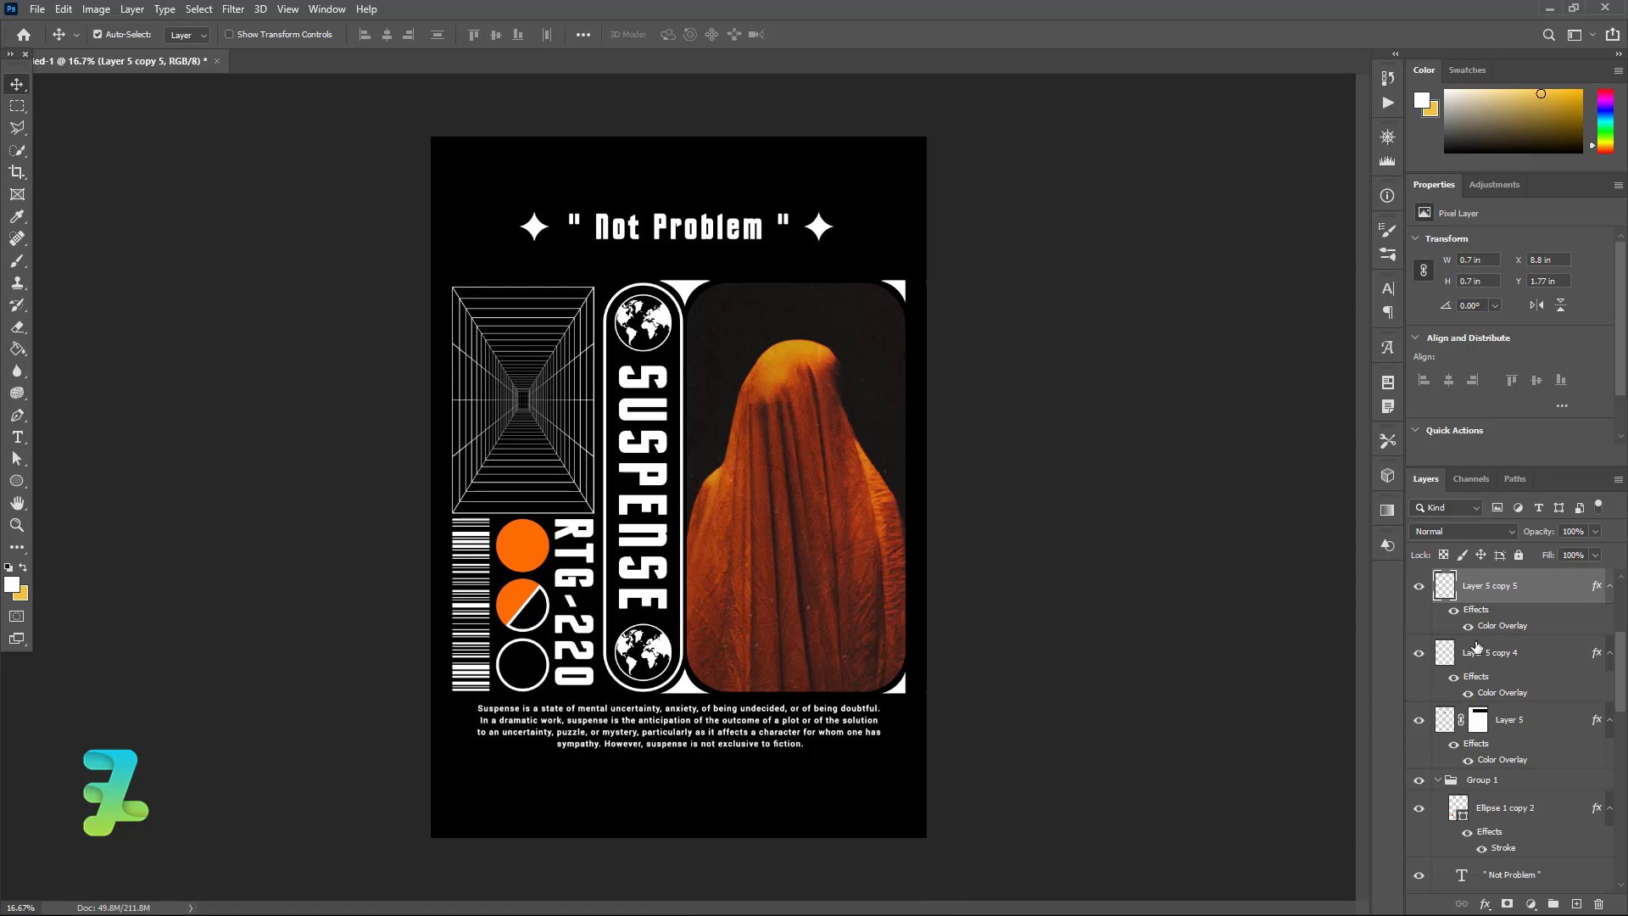
scroll(1511, 733, "up", 2)
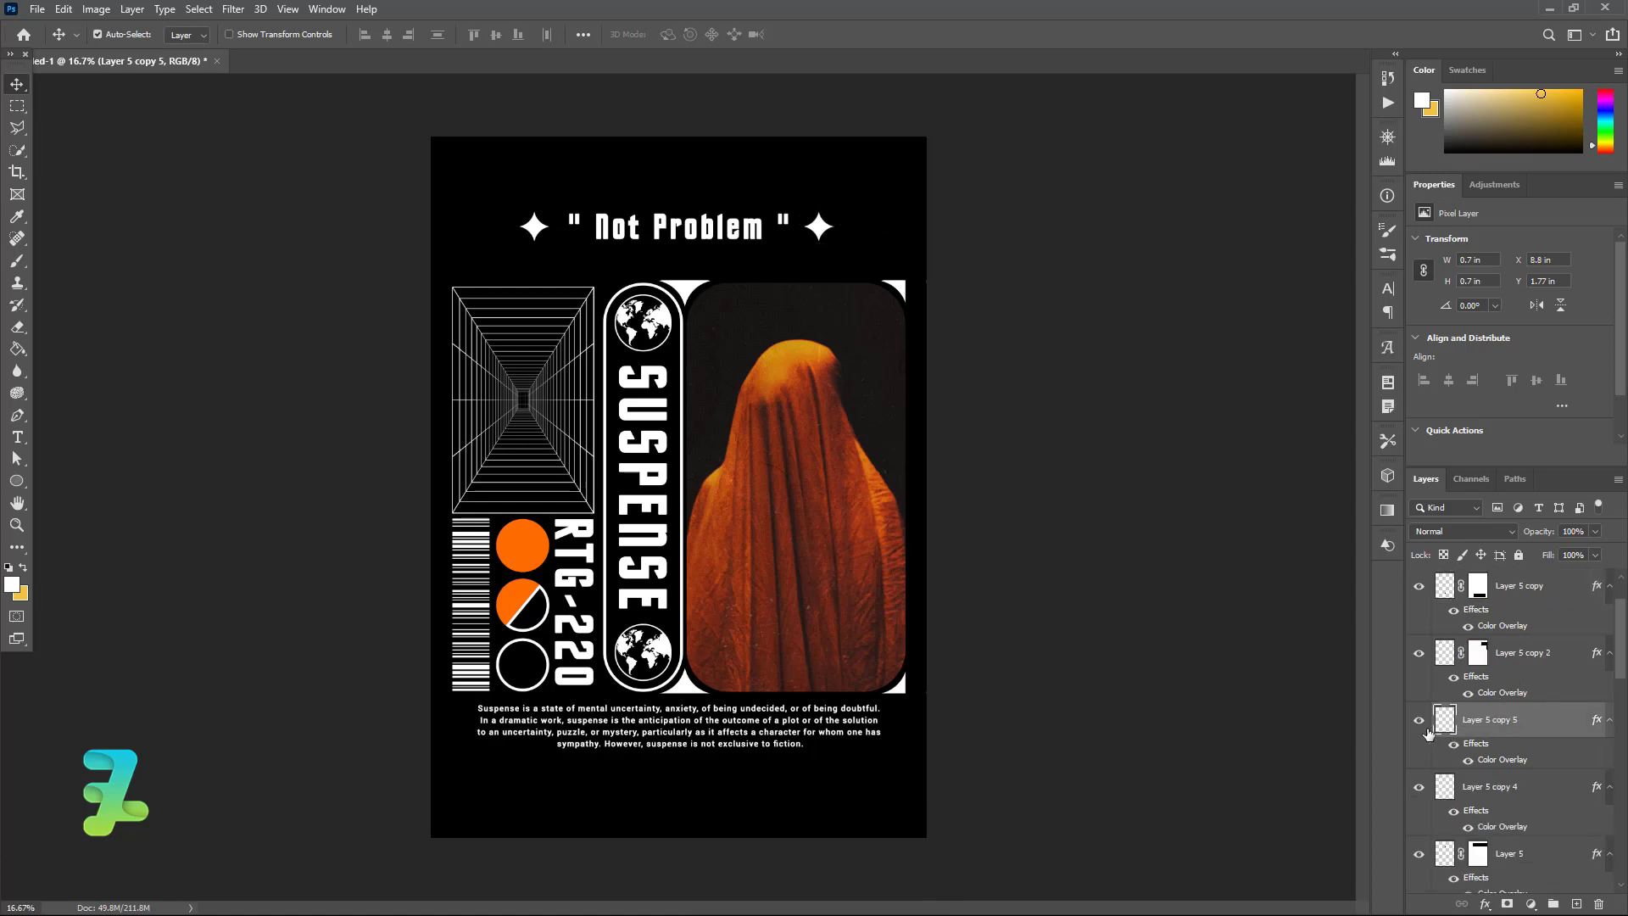
left_click(1540, 786, "shift")
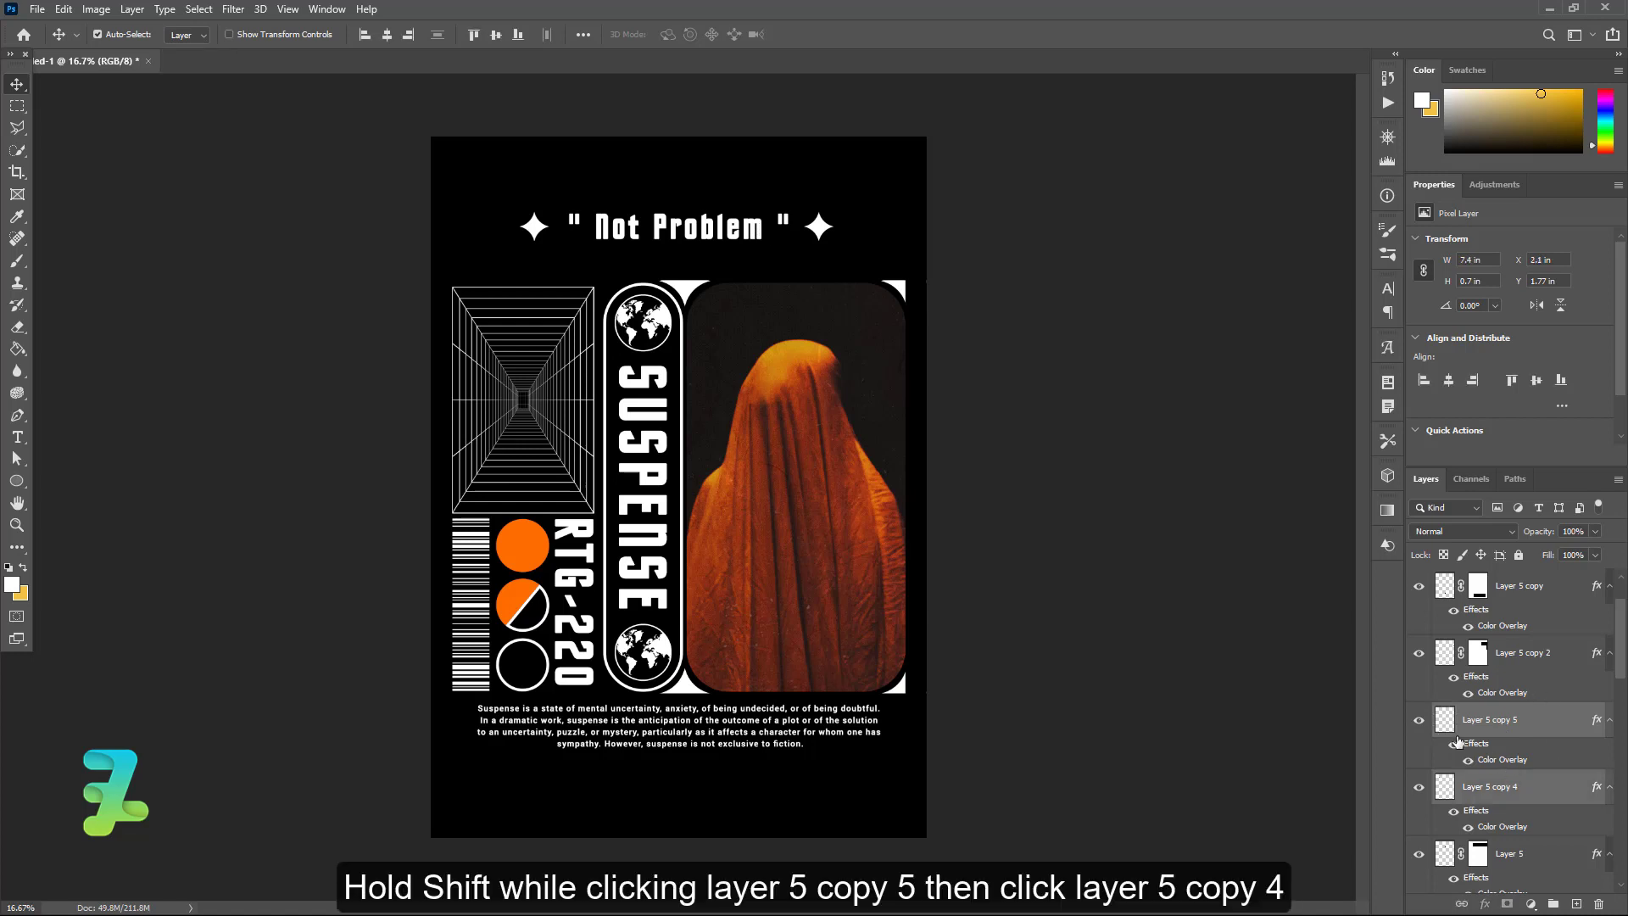
left_click_drag(1457, 703, 1480, 575)
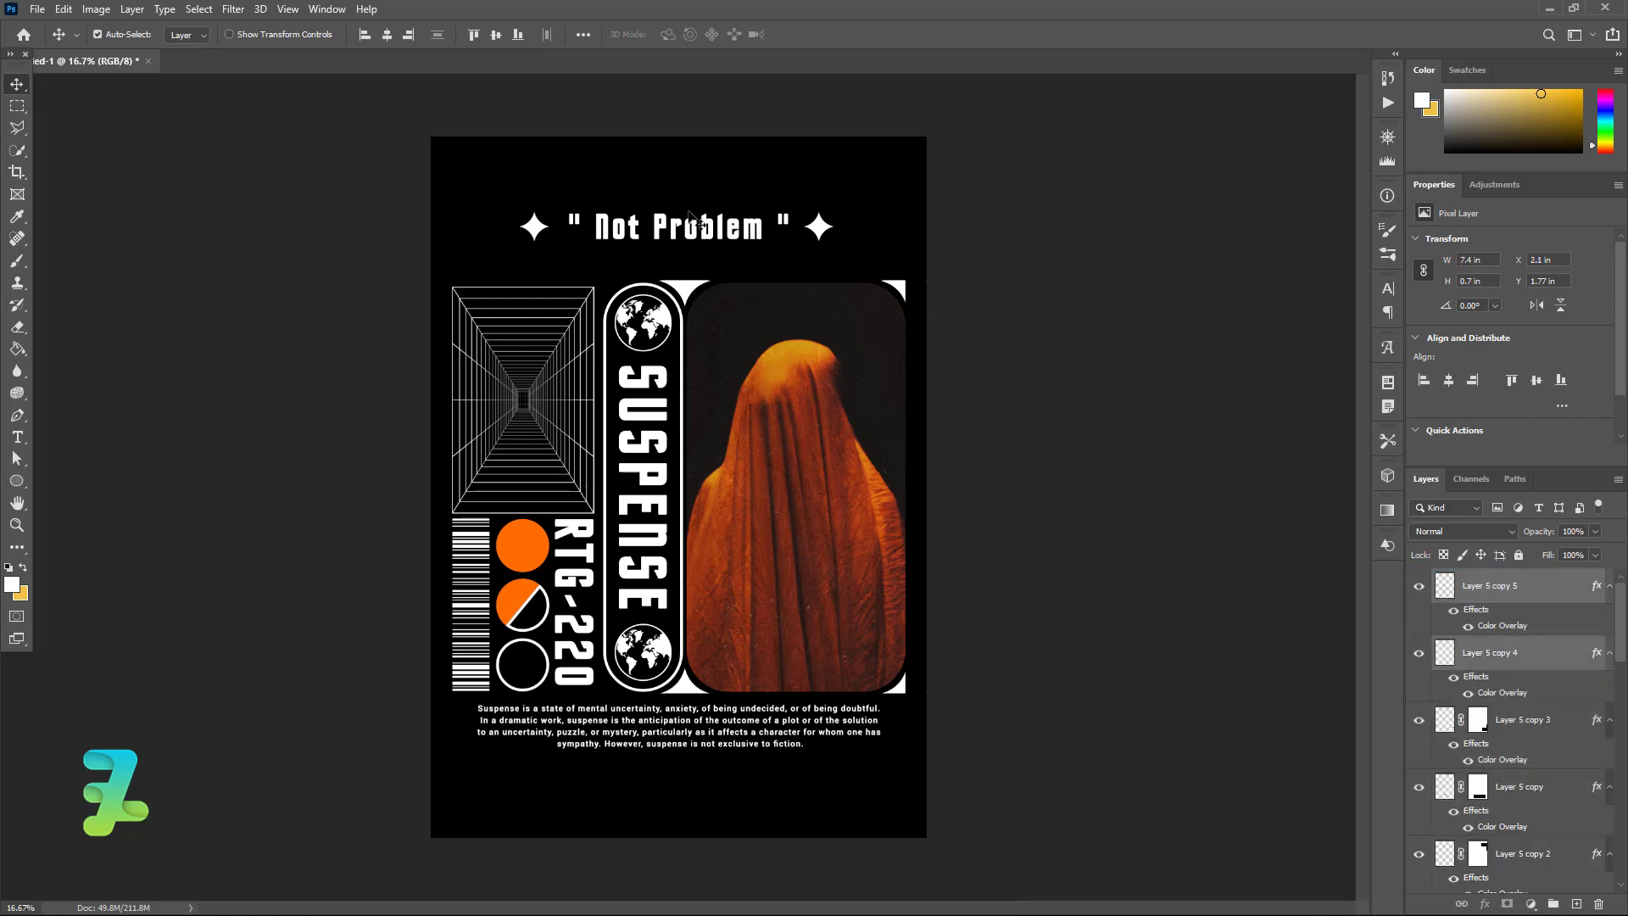
scroll(1510, 763, "down", 5)
left_click(1443, 878)
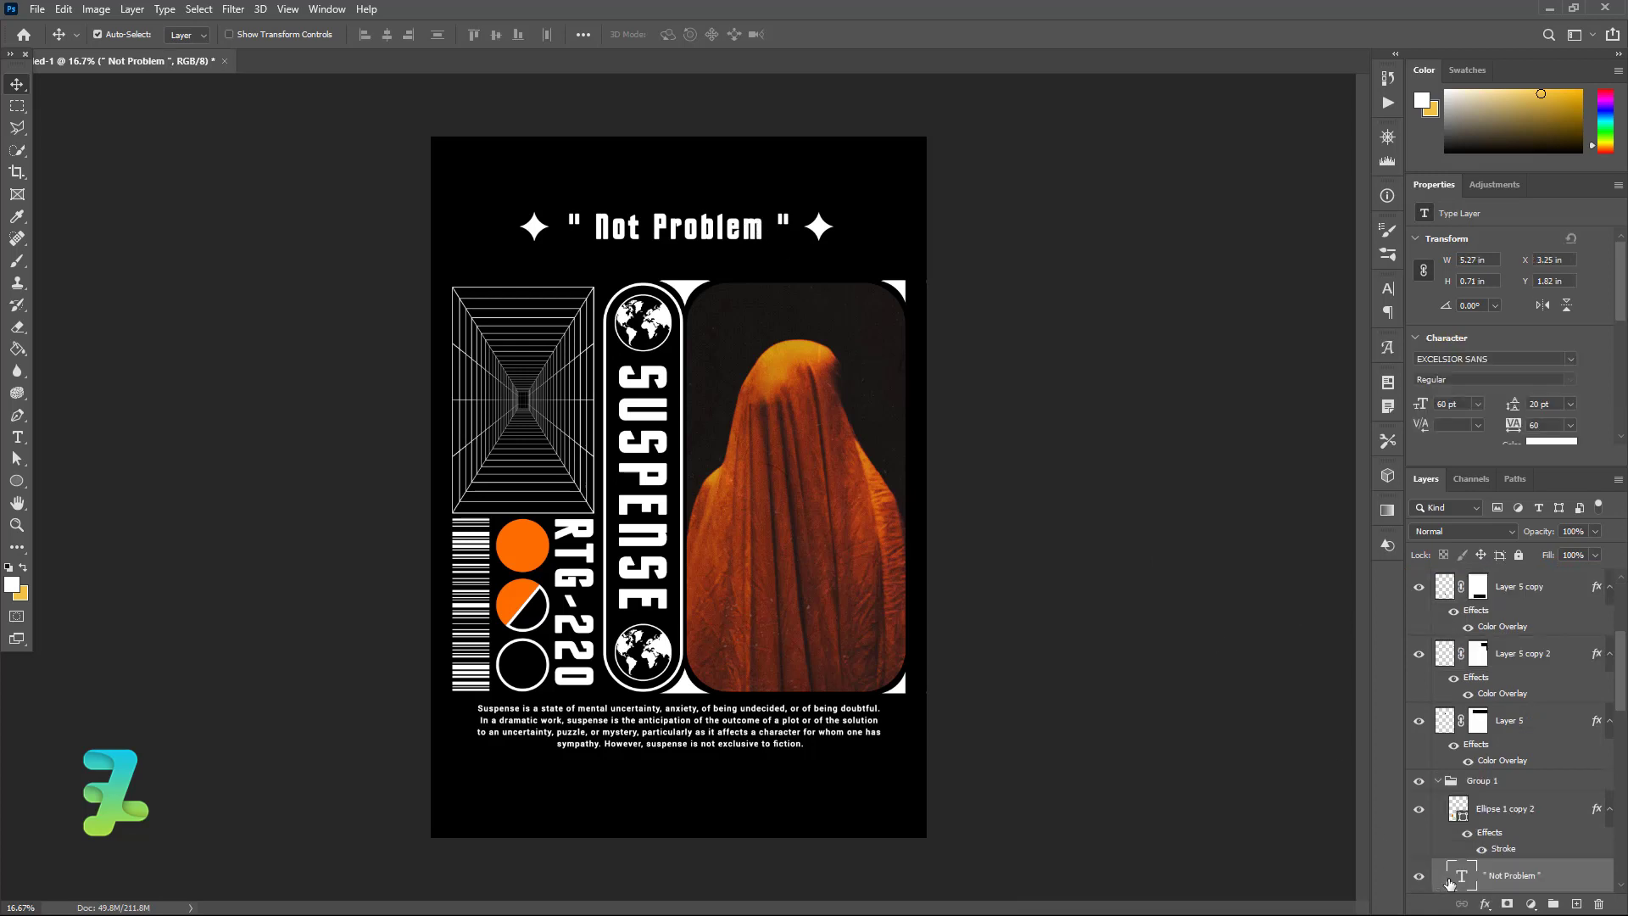
Step: Move the Not Problem layer above the stars and group all three as Group 2
mouse_move(1448, 883)
left_mouse_down()
mouse_move(1512, 563)
mouse_move(1513, 580)
left_mouse_up()
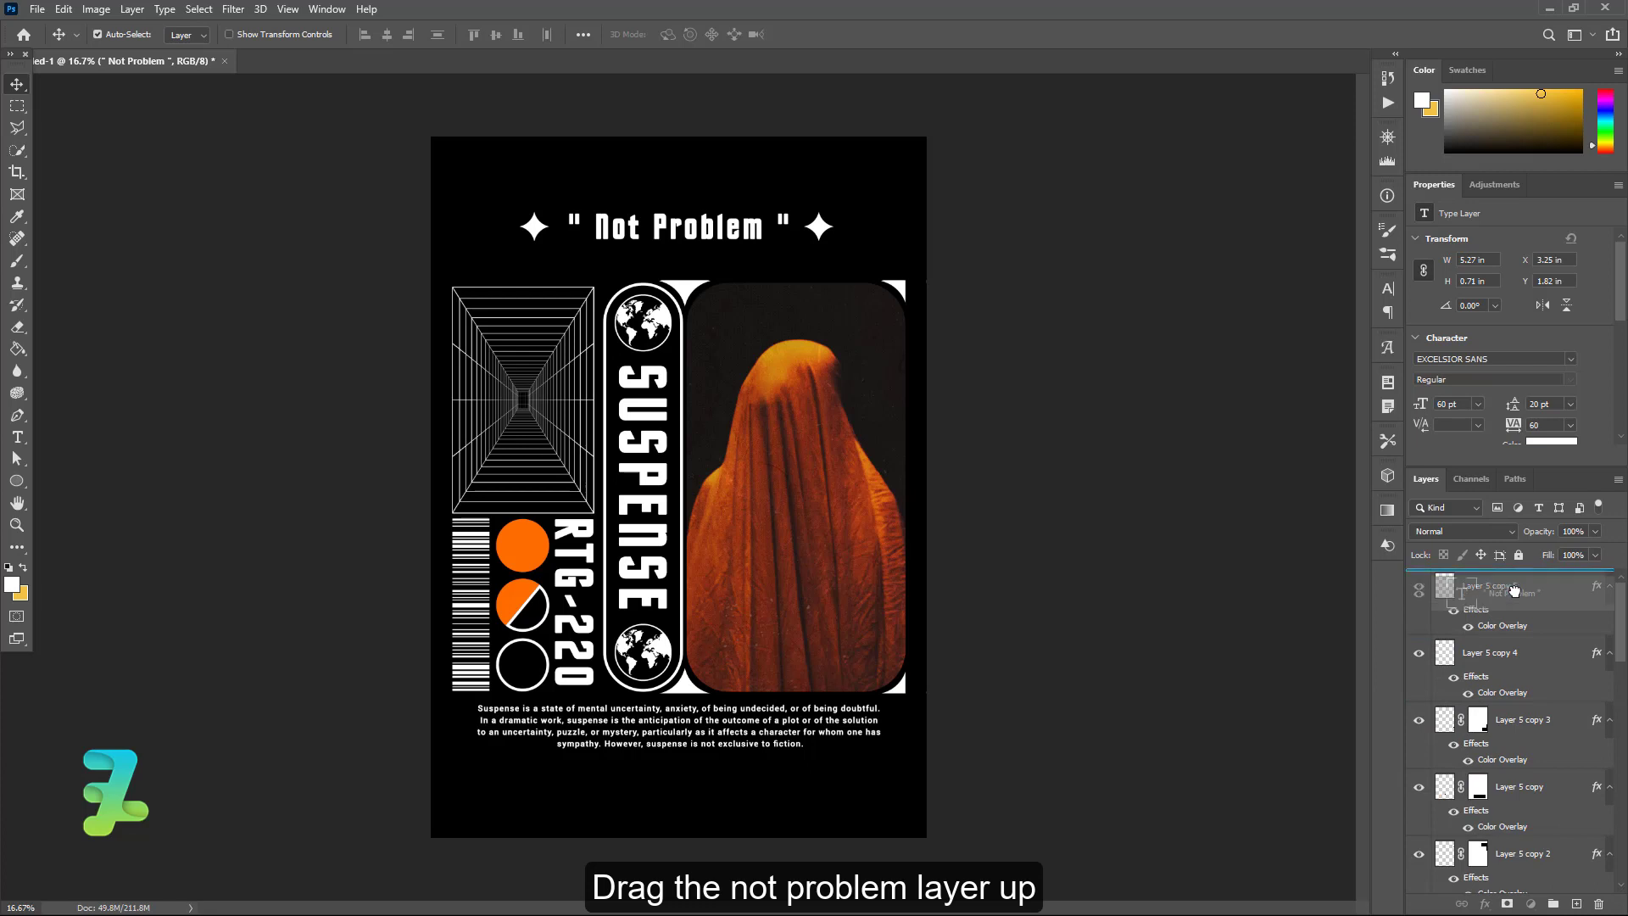
left_click(1517, 701, "shift")
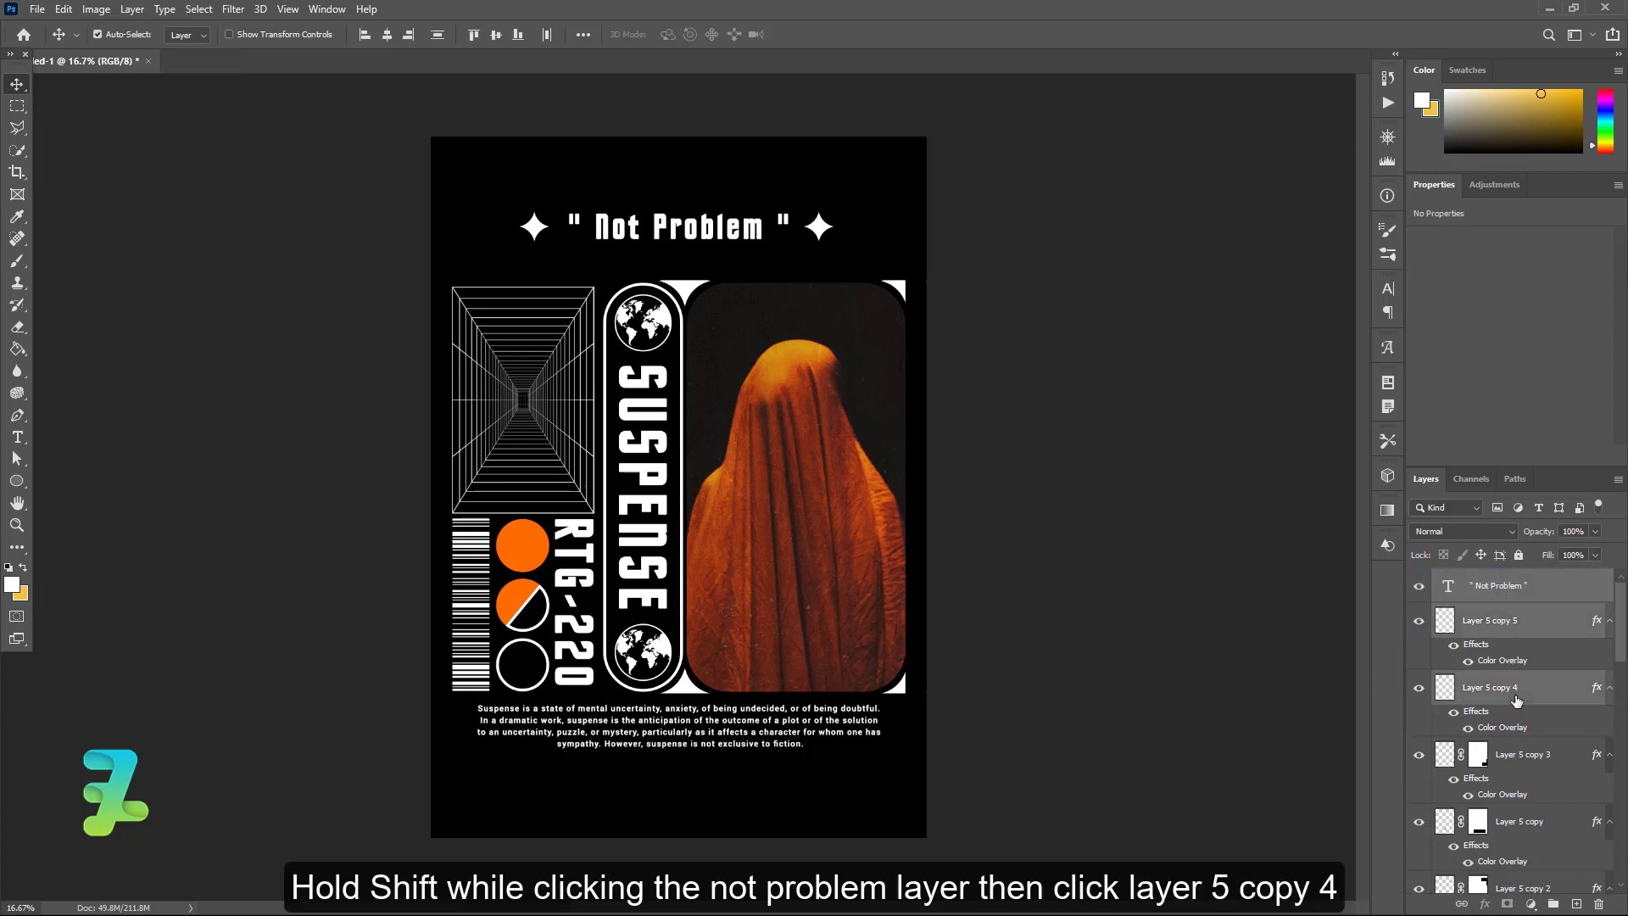
key("ctrl+g")
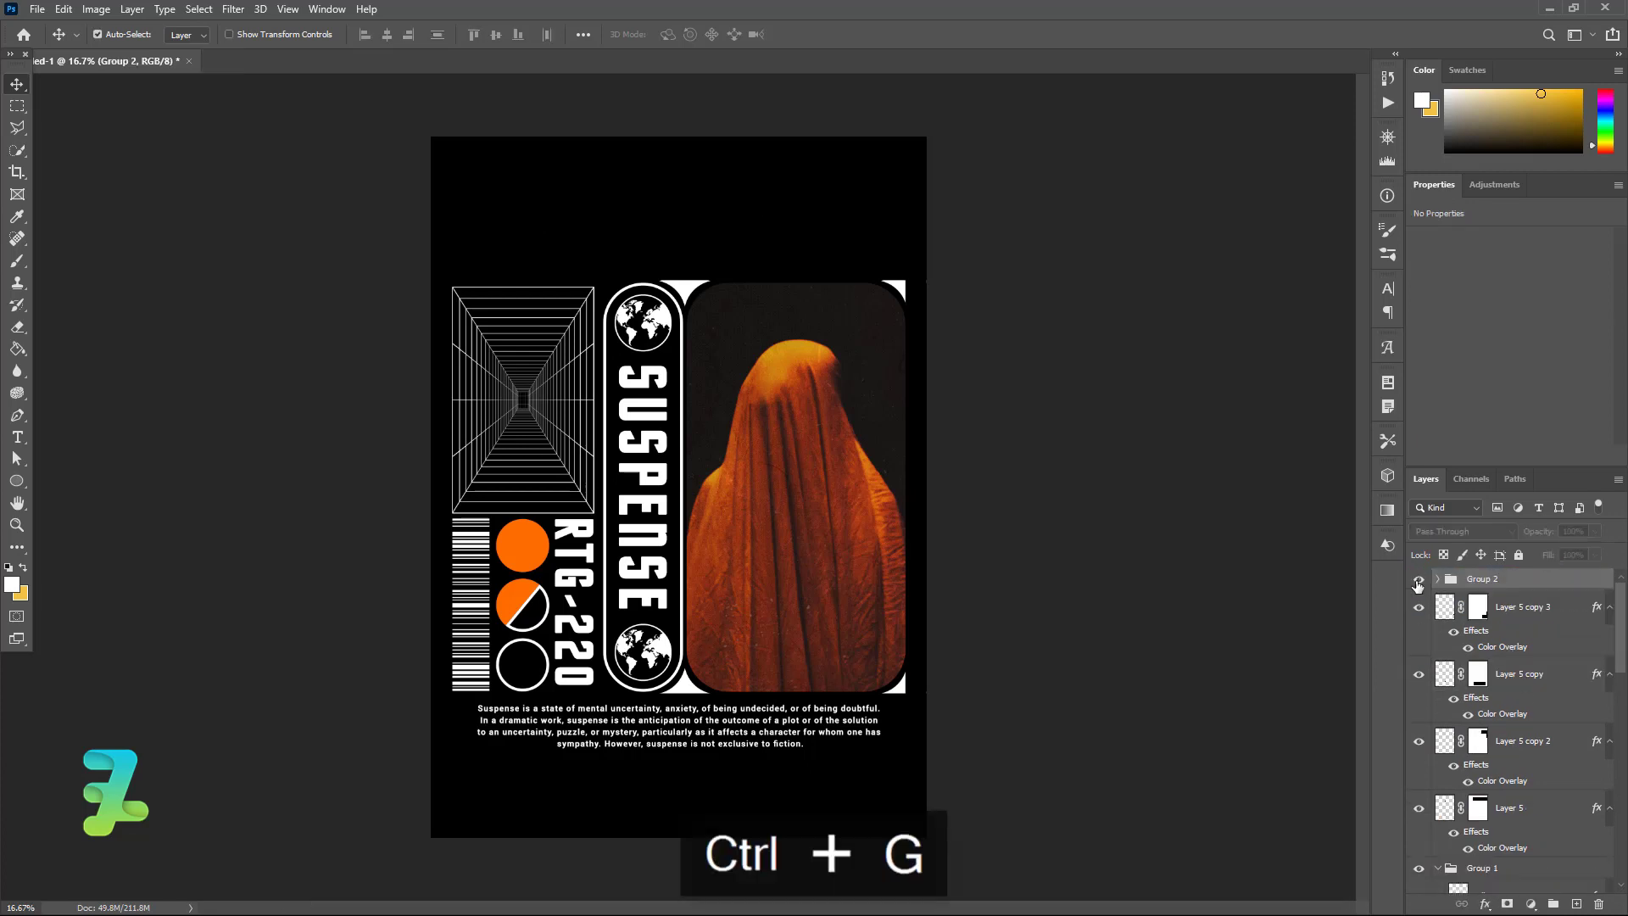
Step: Centre Group 2 horizontally on the canvas, then deselect
key("ctrl+a")
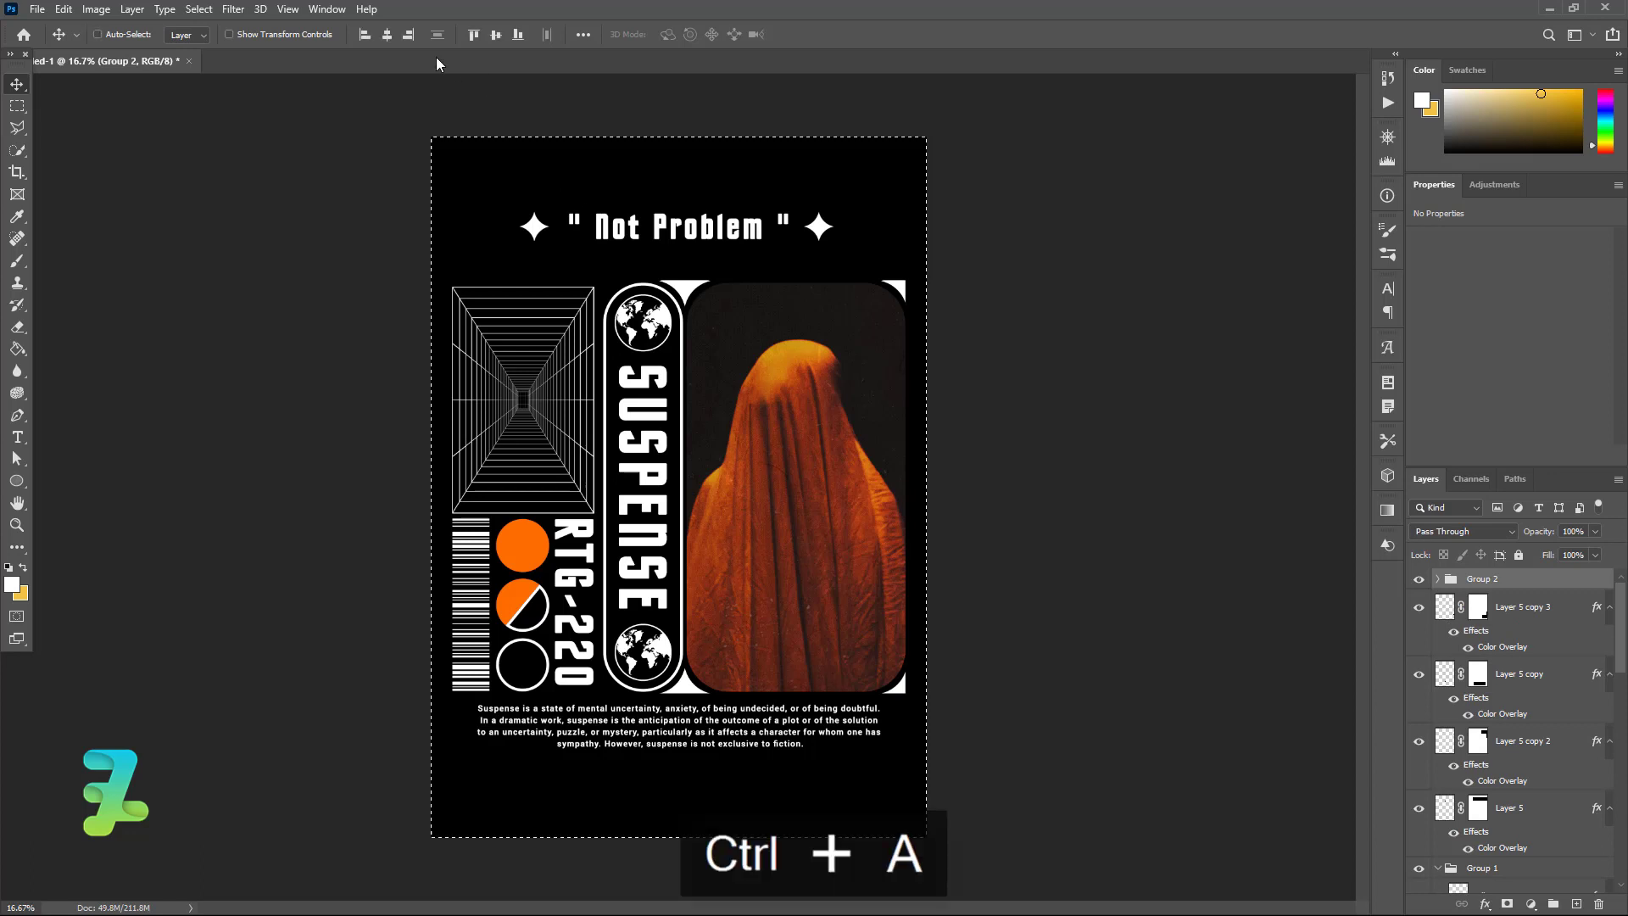
left_click(387, 35)
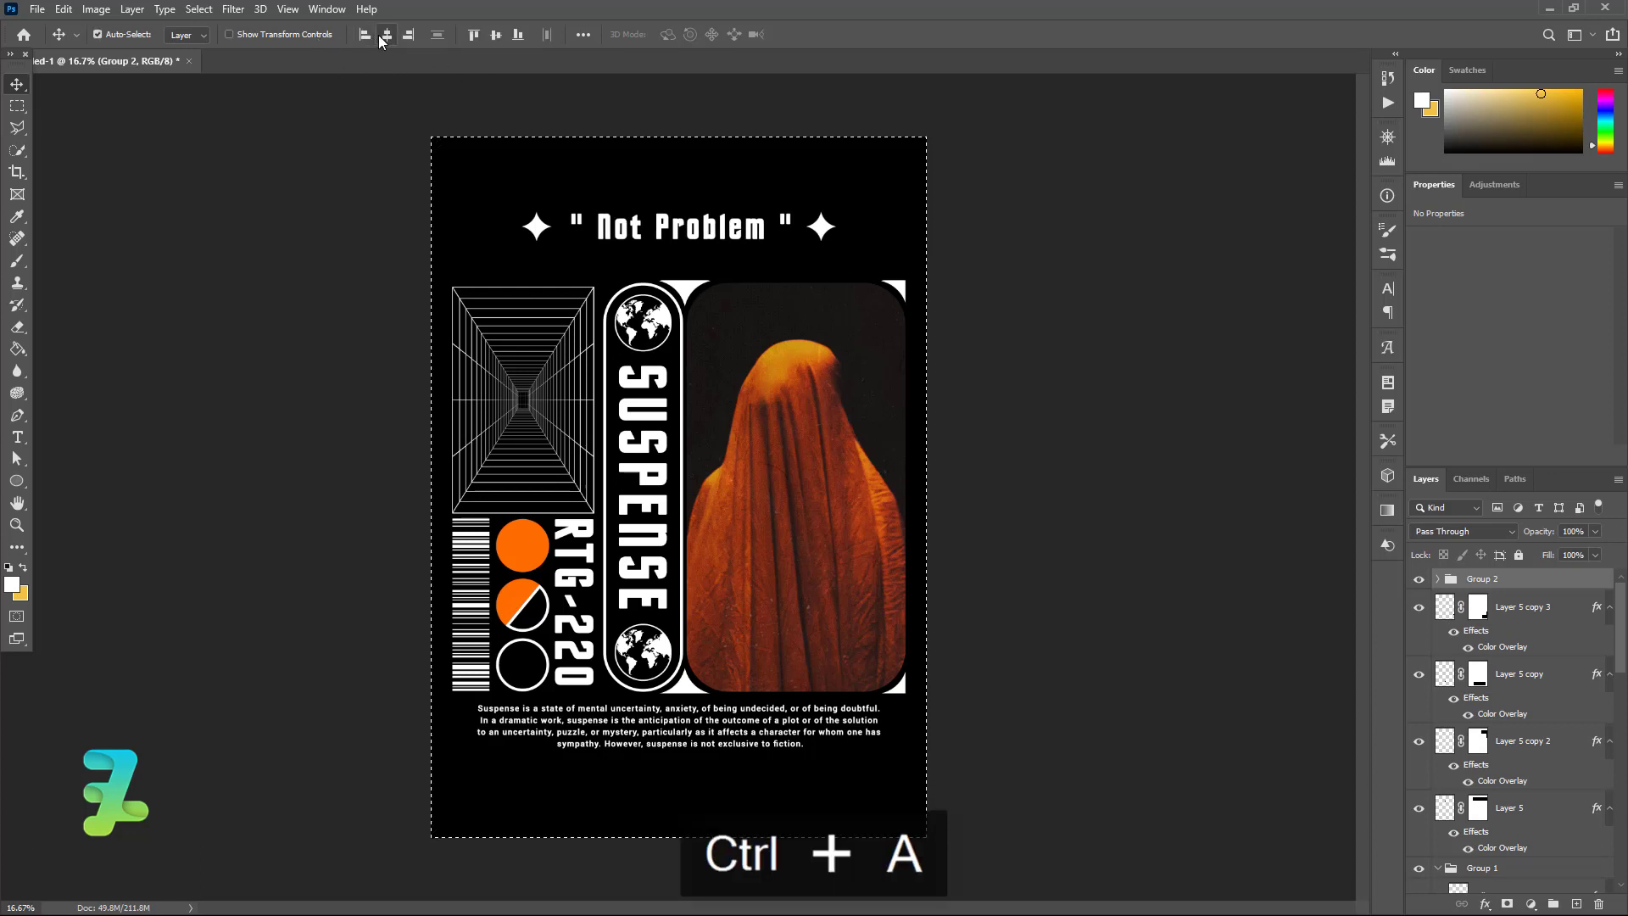
key("ctrl")
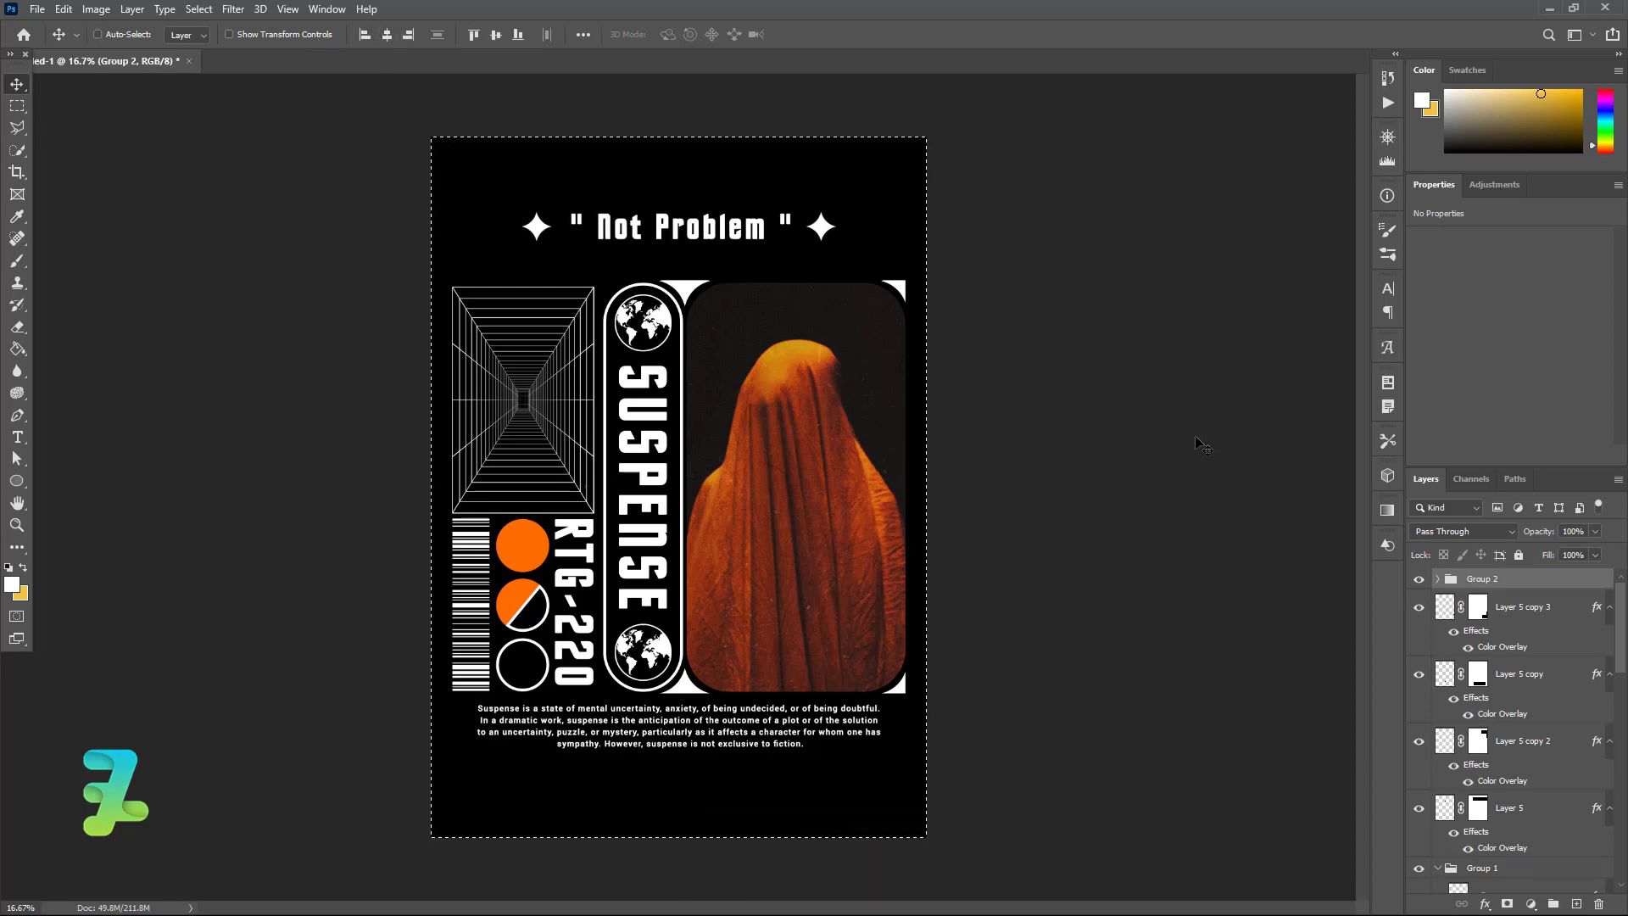
key("ctrl+d")
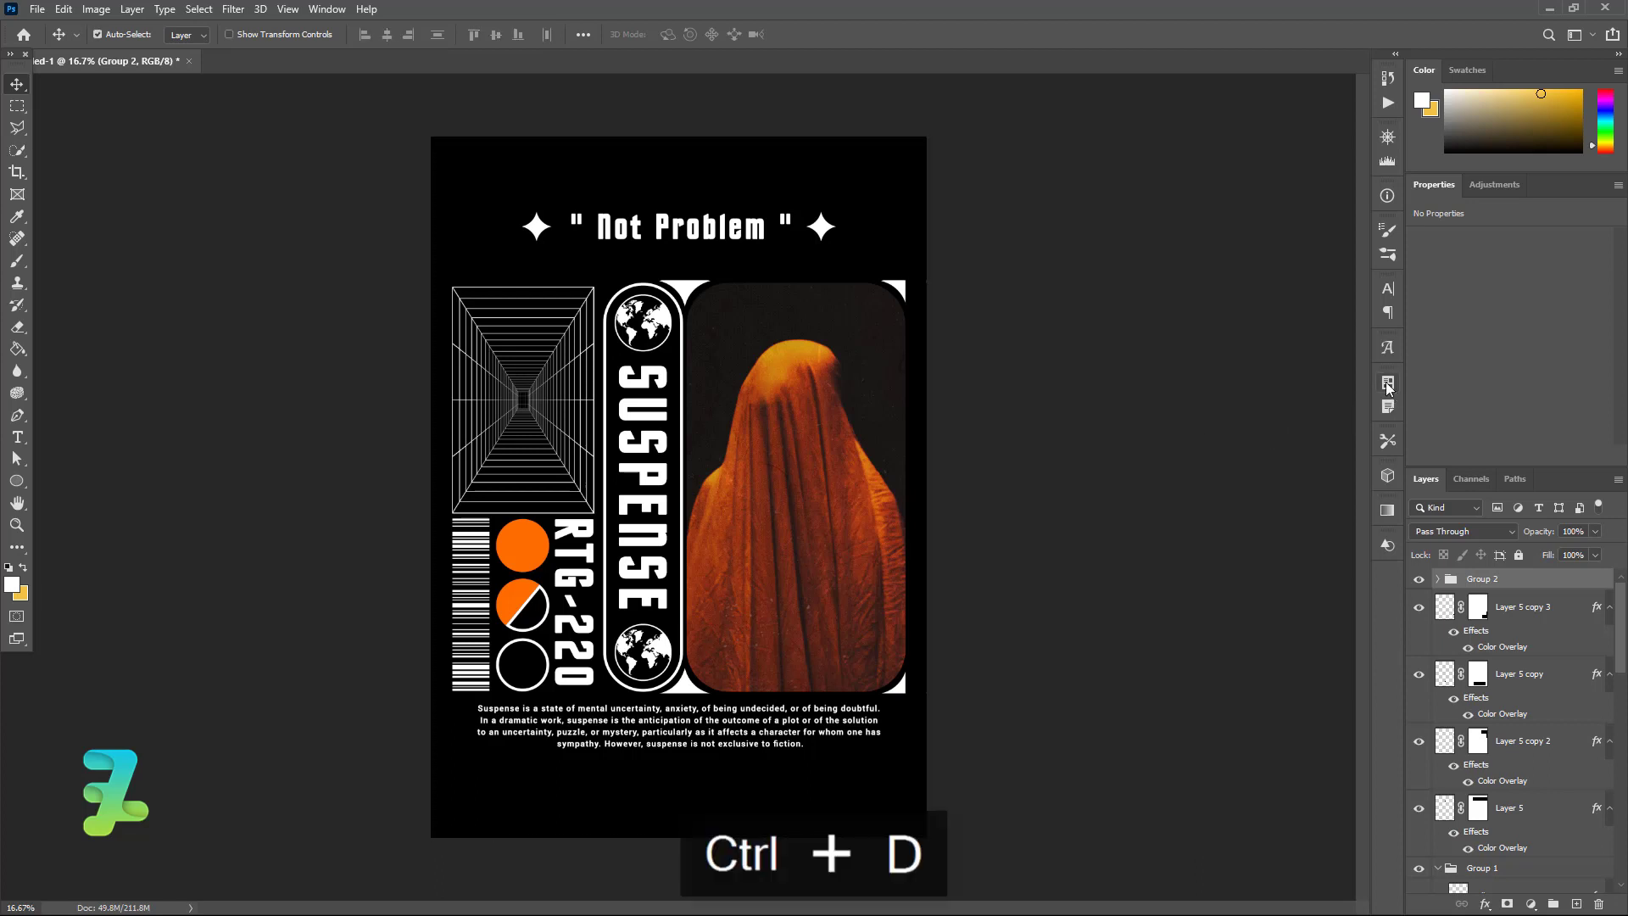